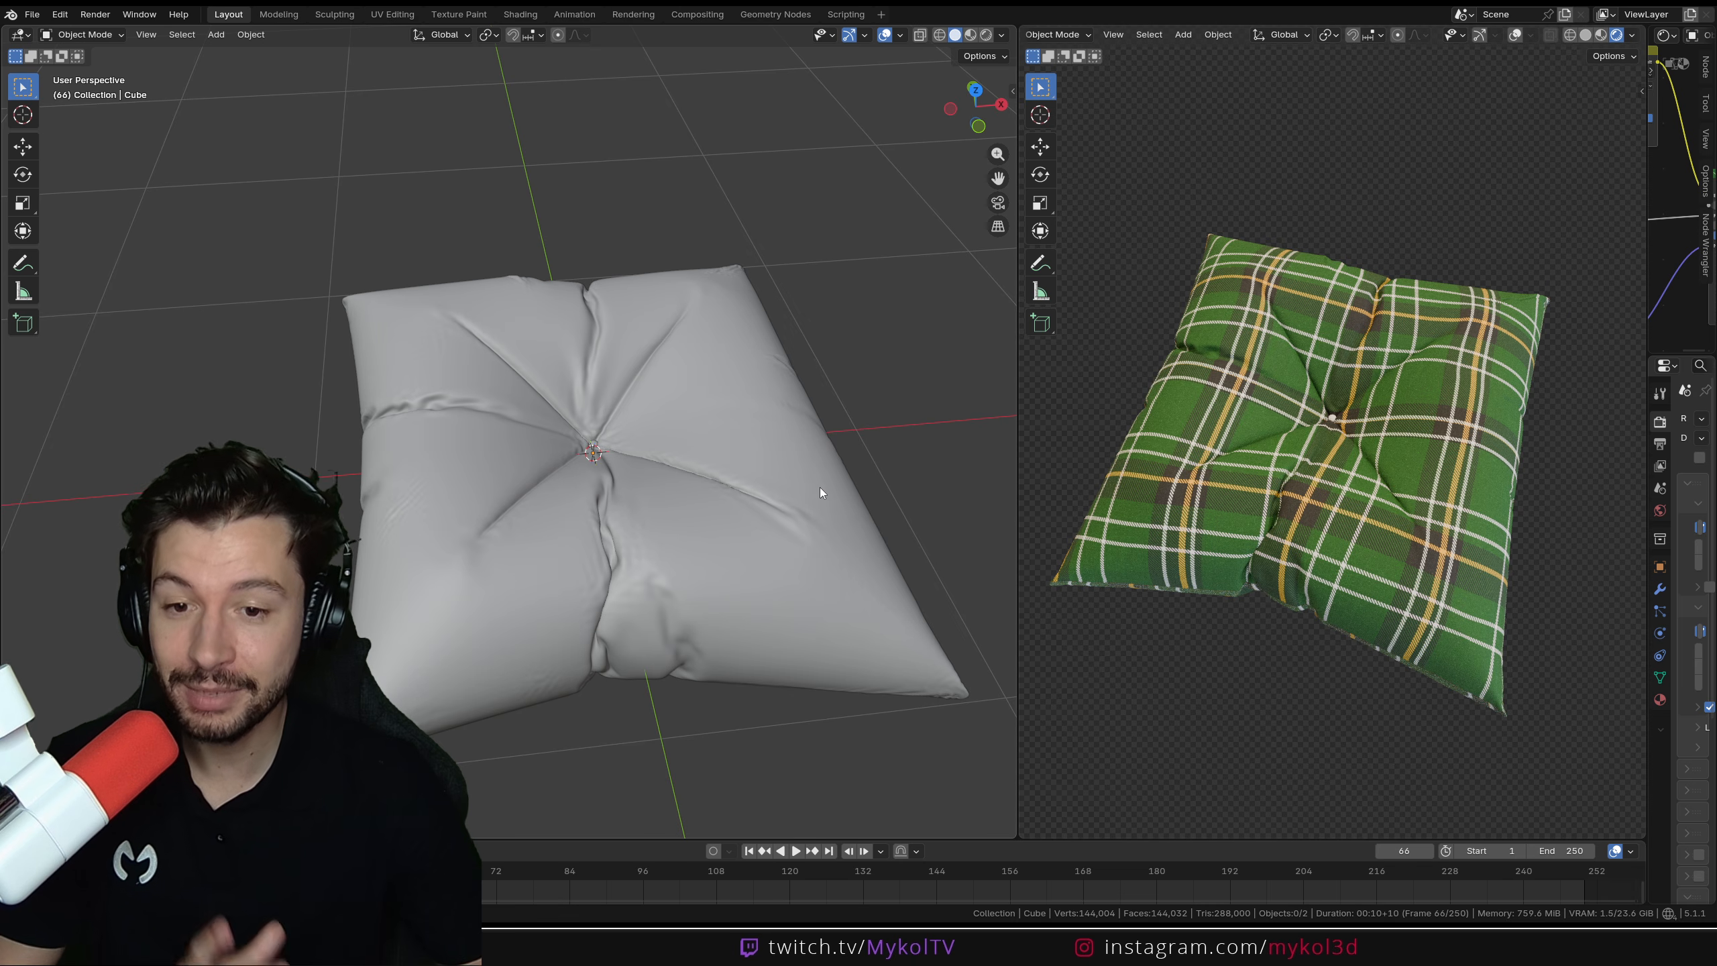
# Examine the finished tufted cushion's folds and its plaid fabric render from several angles and distances
pyautogui.scroll(4, 649, 529)
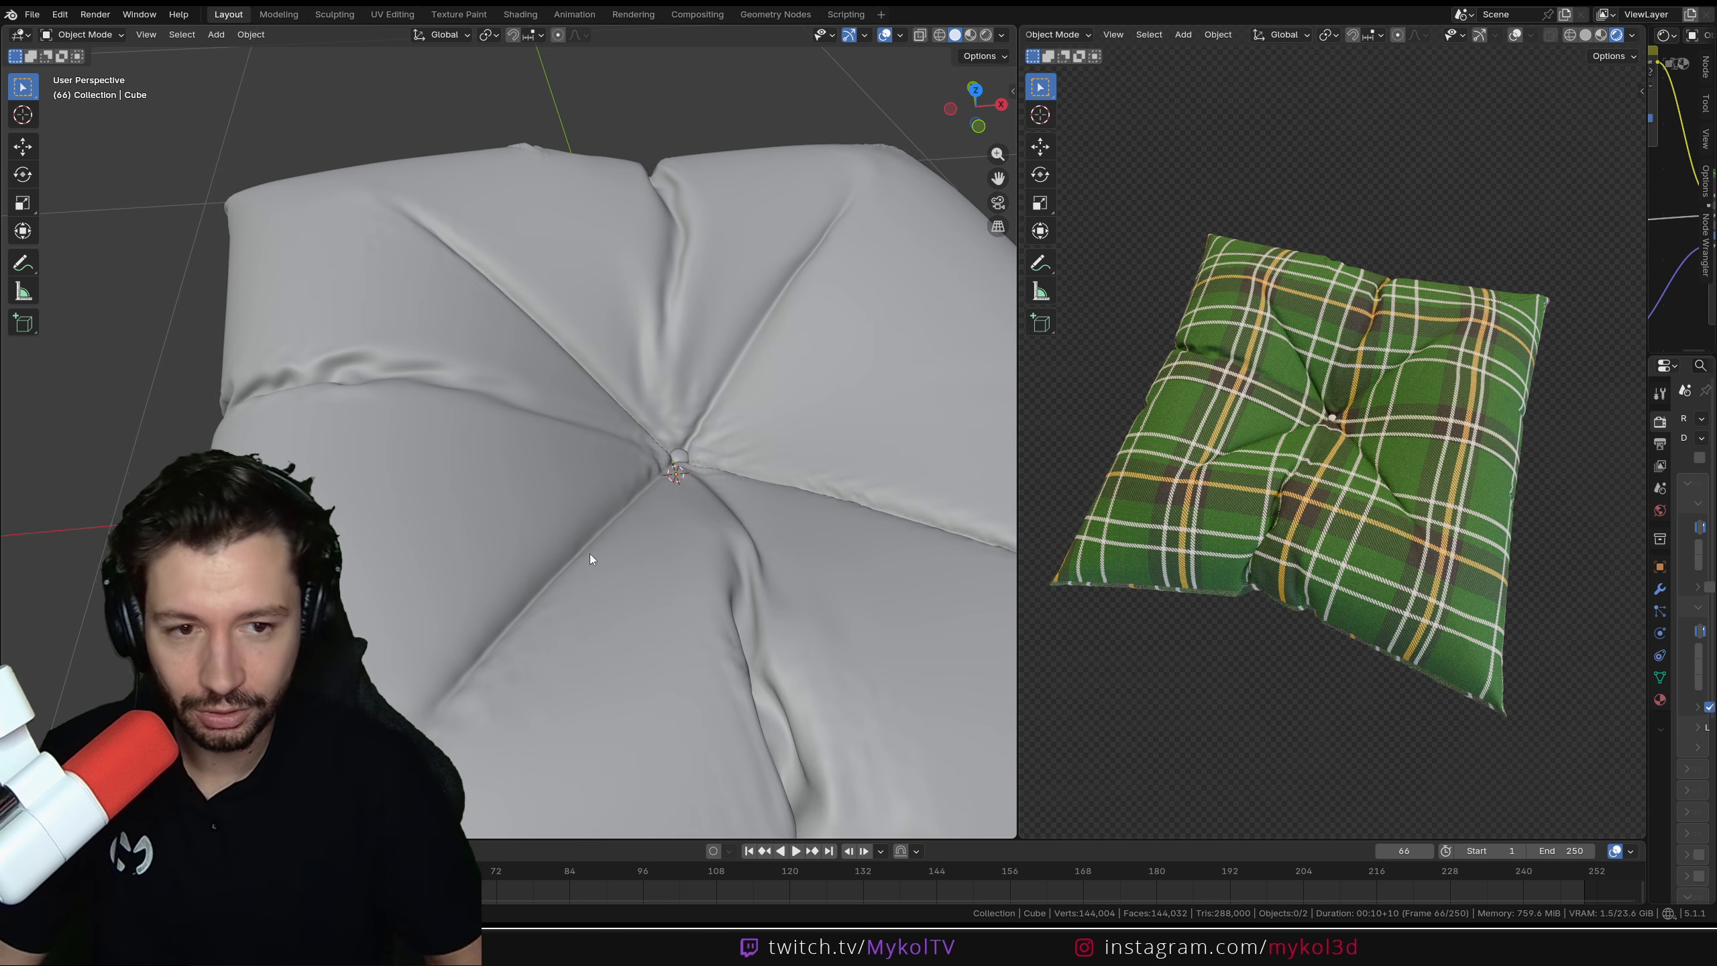
pyautogui.scroll(-2, 1380, 450)
pyautogui.scroll(4, 1380, 501)
pyautogui.moveTo(1339, 477)
pyautogui.mouseDown(button='middle')
pyautogui.moveTo(1380, 501)
pyautogui.moveTo(1363, 482)
pyautogui.mouseUp(button='middle')
pyautogui.scroll(-2, 1407, 497)
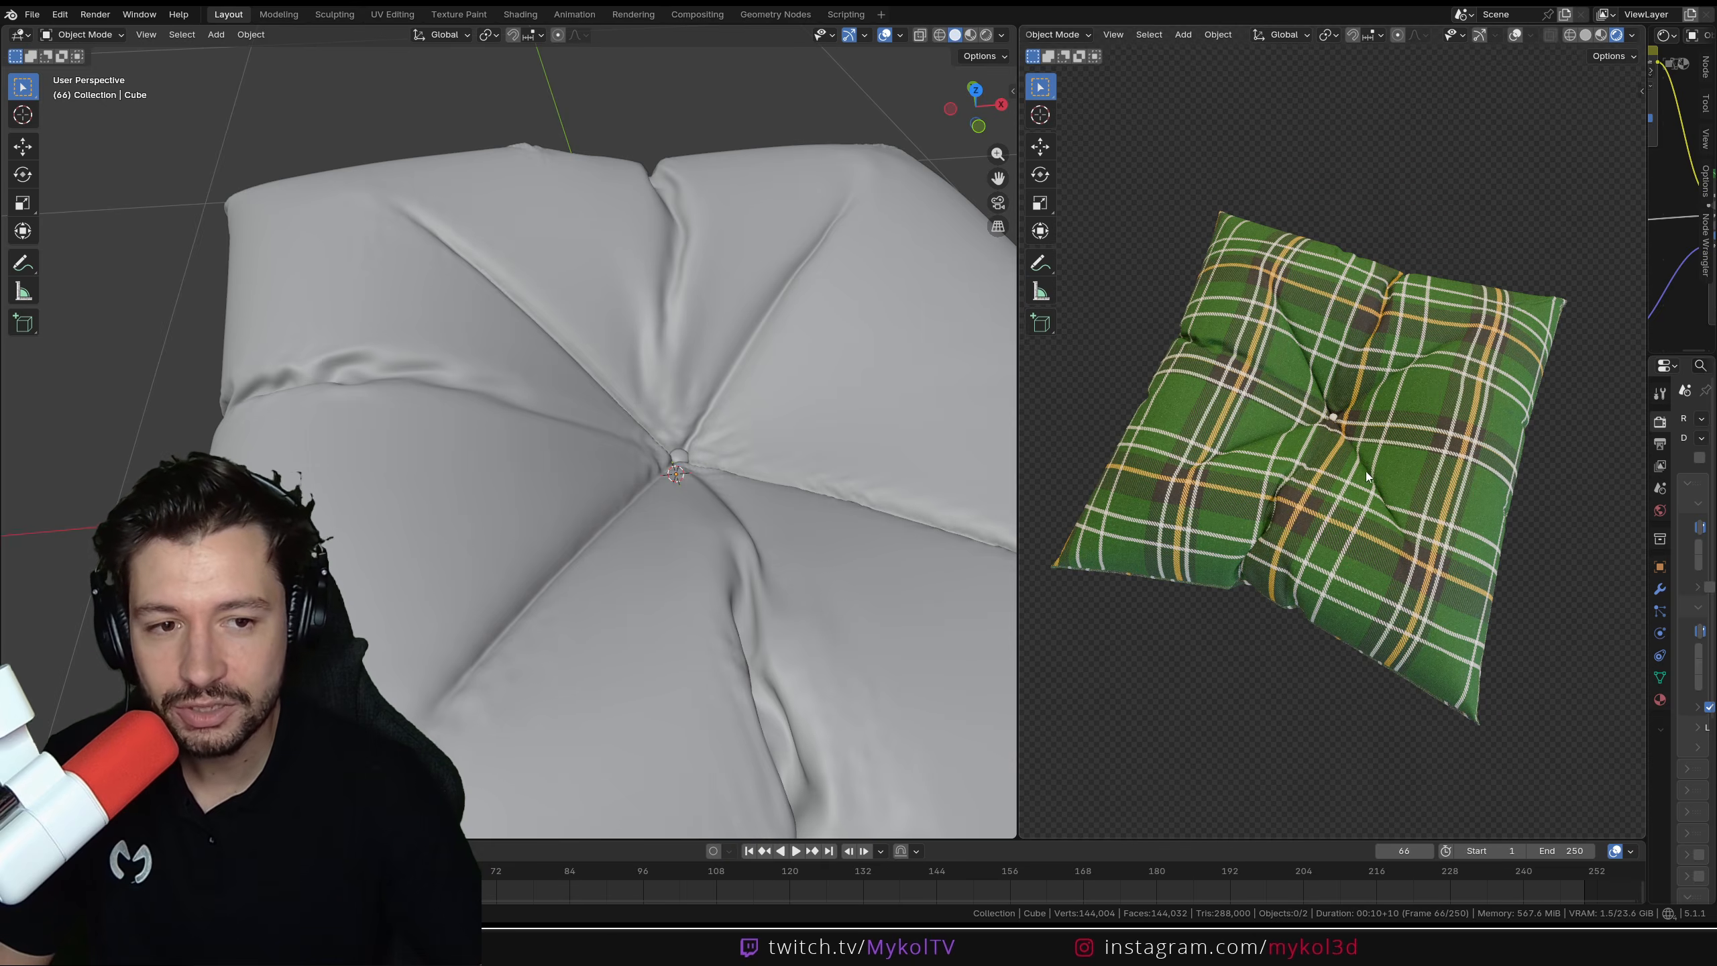
pyautogui.moveTo(1280, 568); pyautogui.dragTo(1349, 567, button='middle')
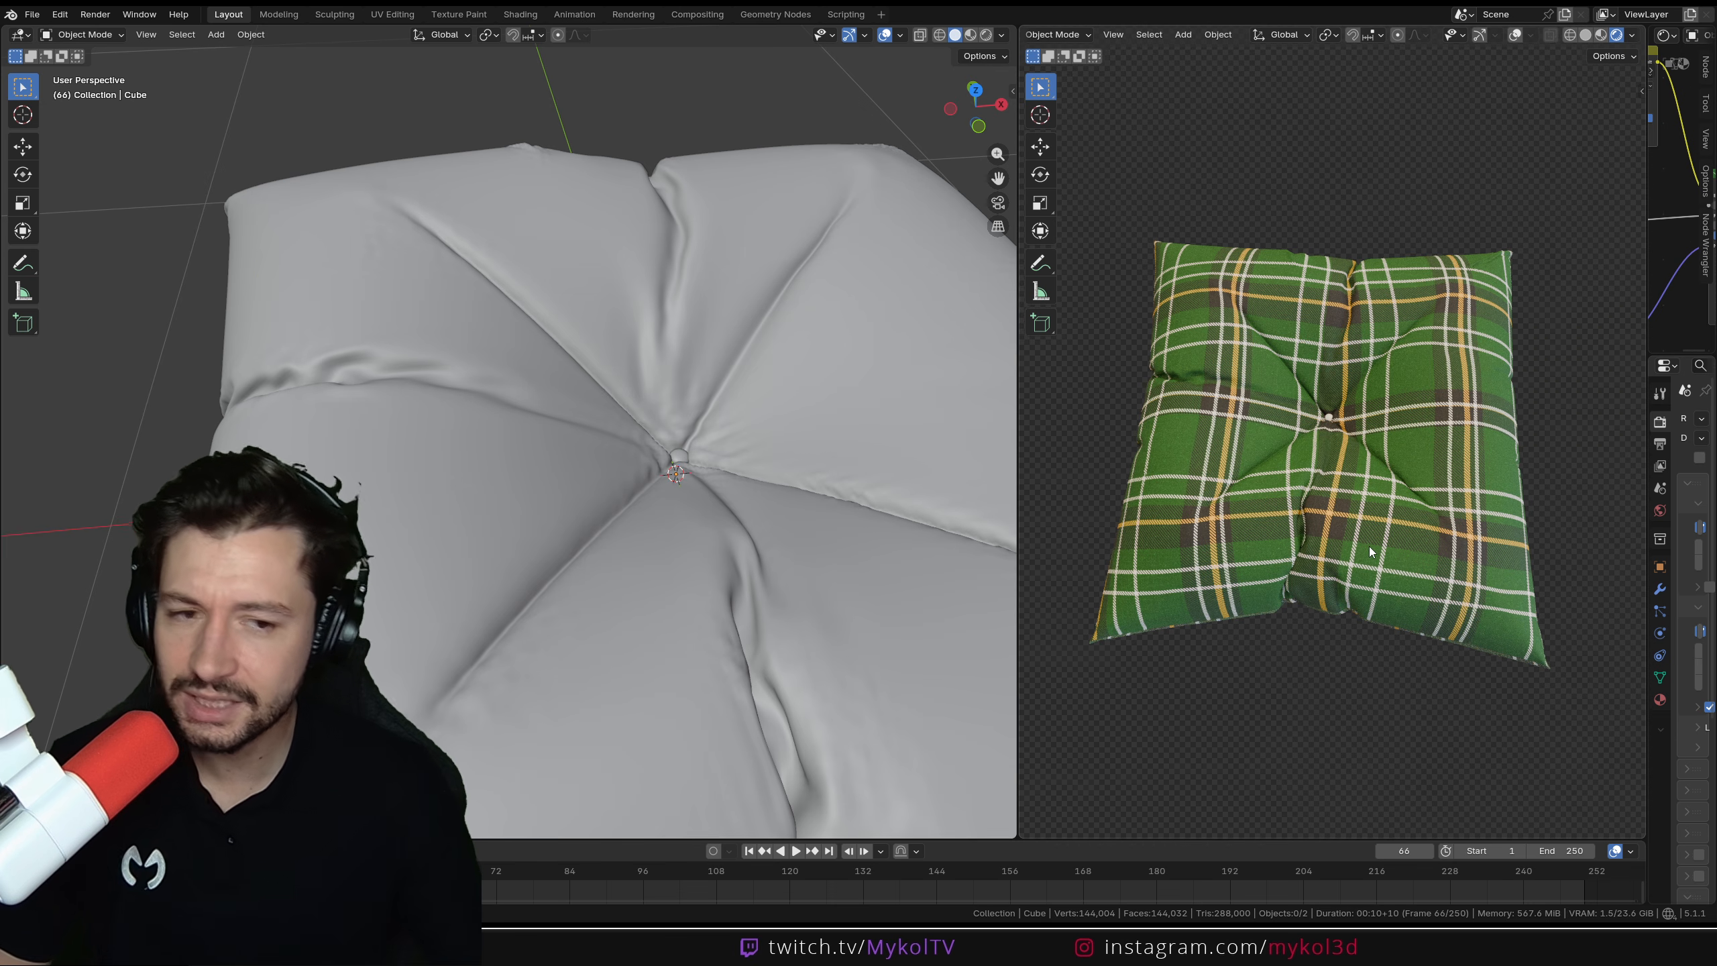
pyautogui.moveTo(1371, 551); pyautogui.dragTo(1237, 344, button='middle')
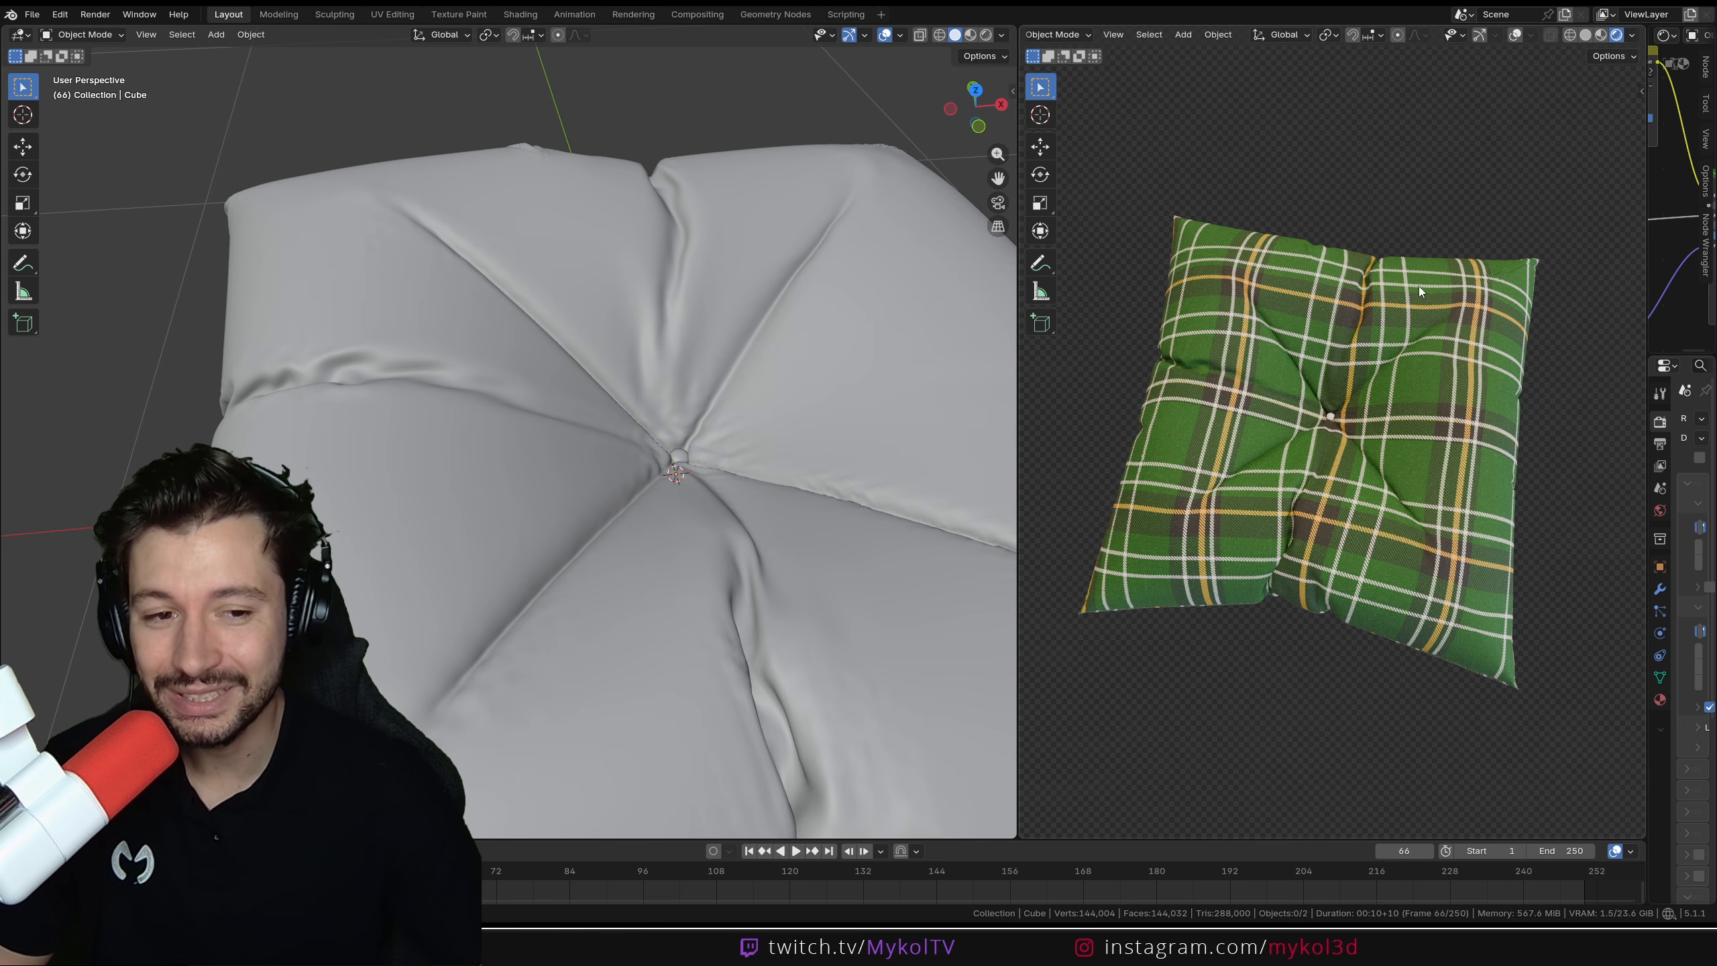
pyautogui.scroll(4, 1311, 467)
pyautogui.scroll(-2, 1335, 492)
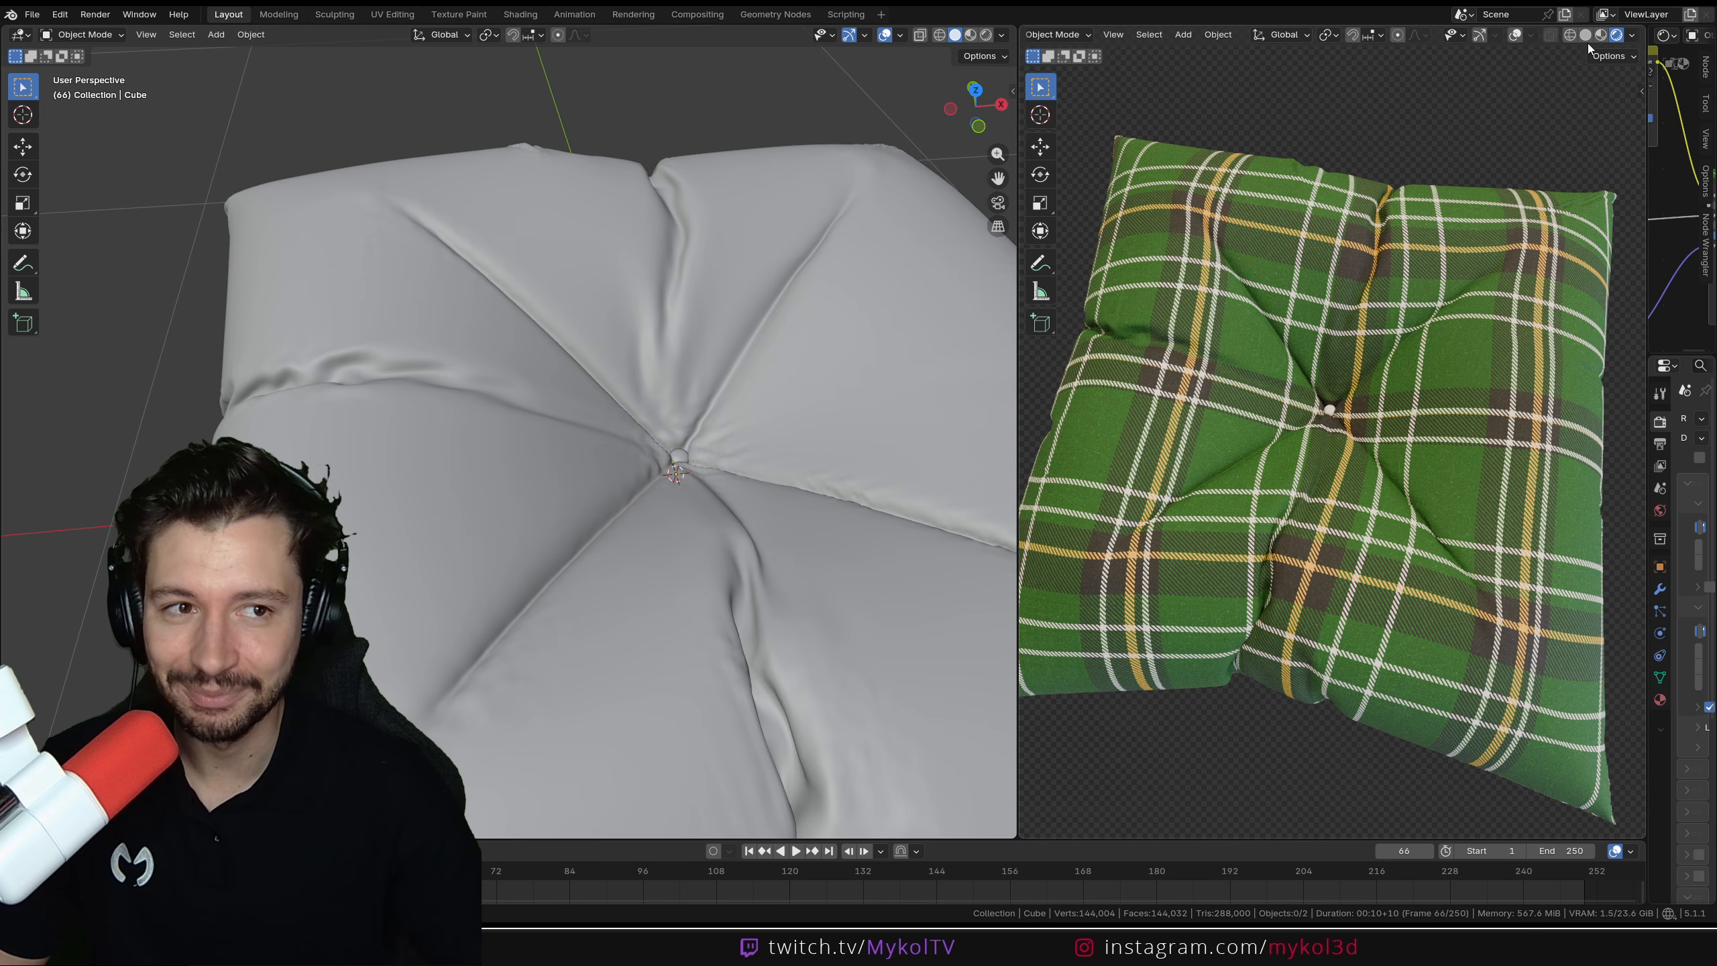
# Set the rendered viewport to solid shading and switch to the unsaved Blender window with the default scene
pyautogui.click(1586, 37)
pyautogui.moveTo(1023, 946)
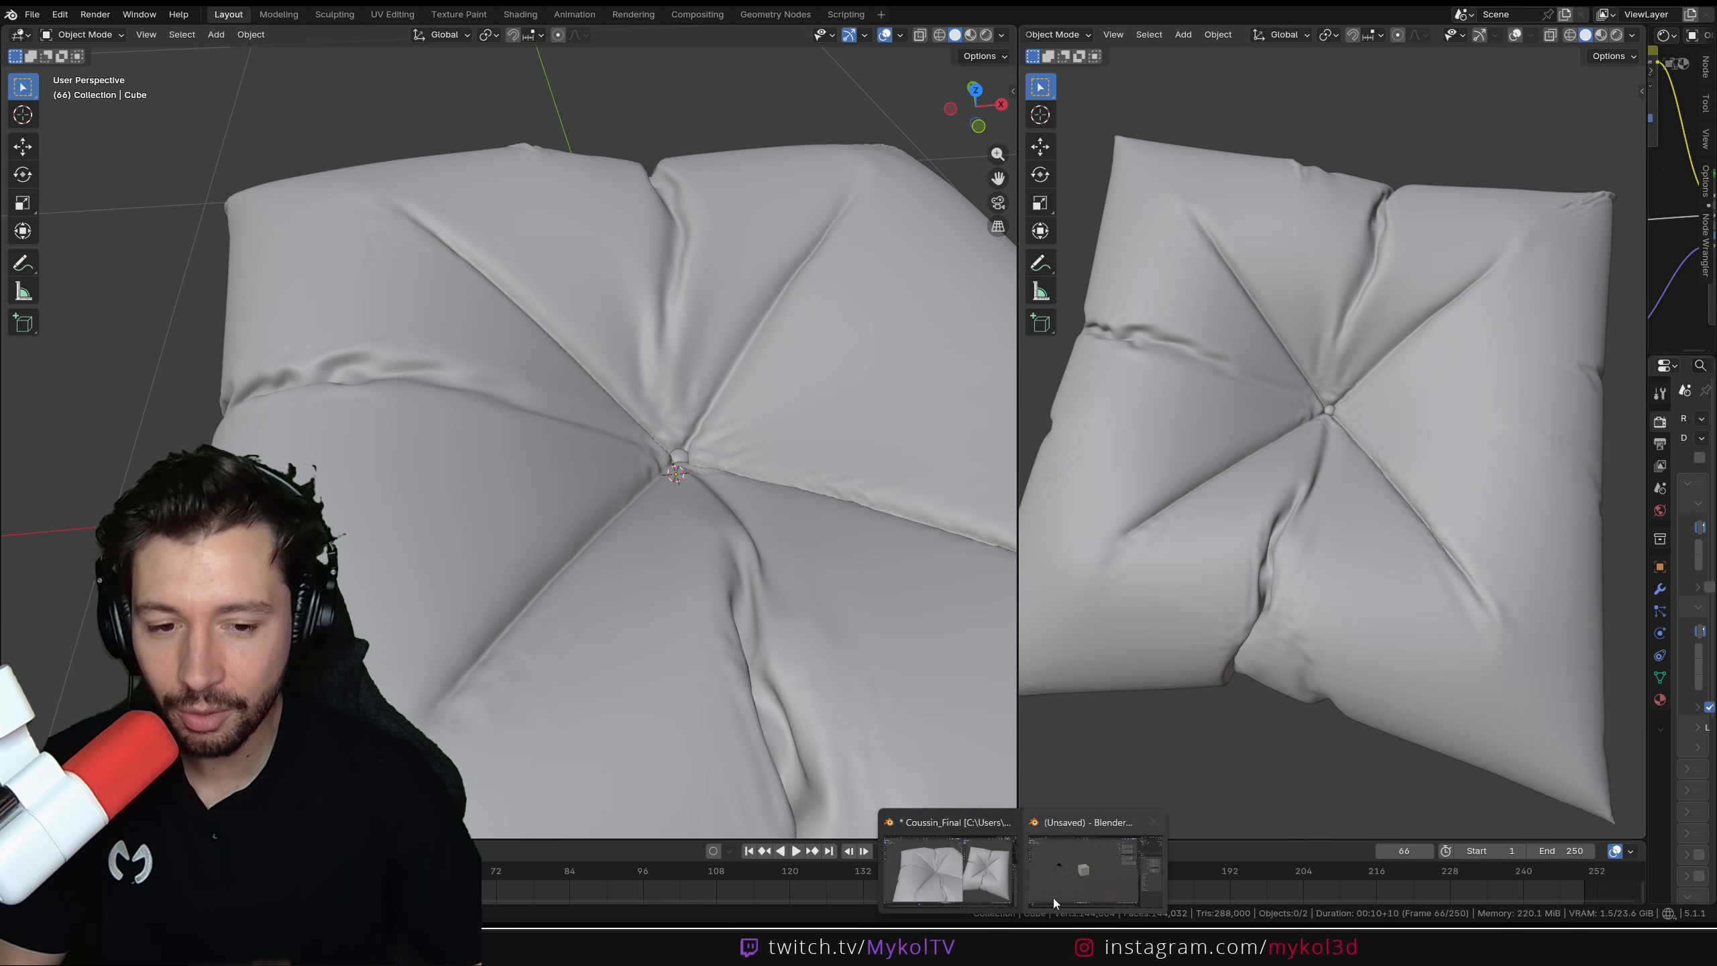
pyautogui.click(1054, 900)
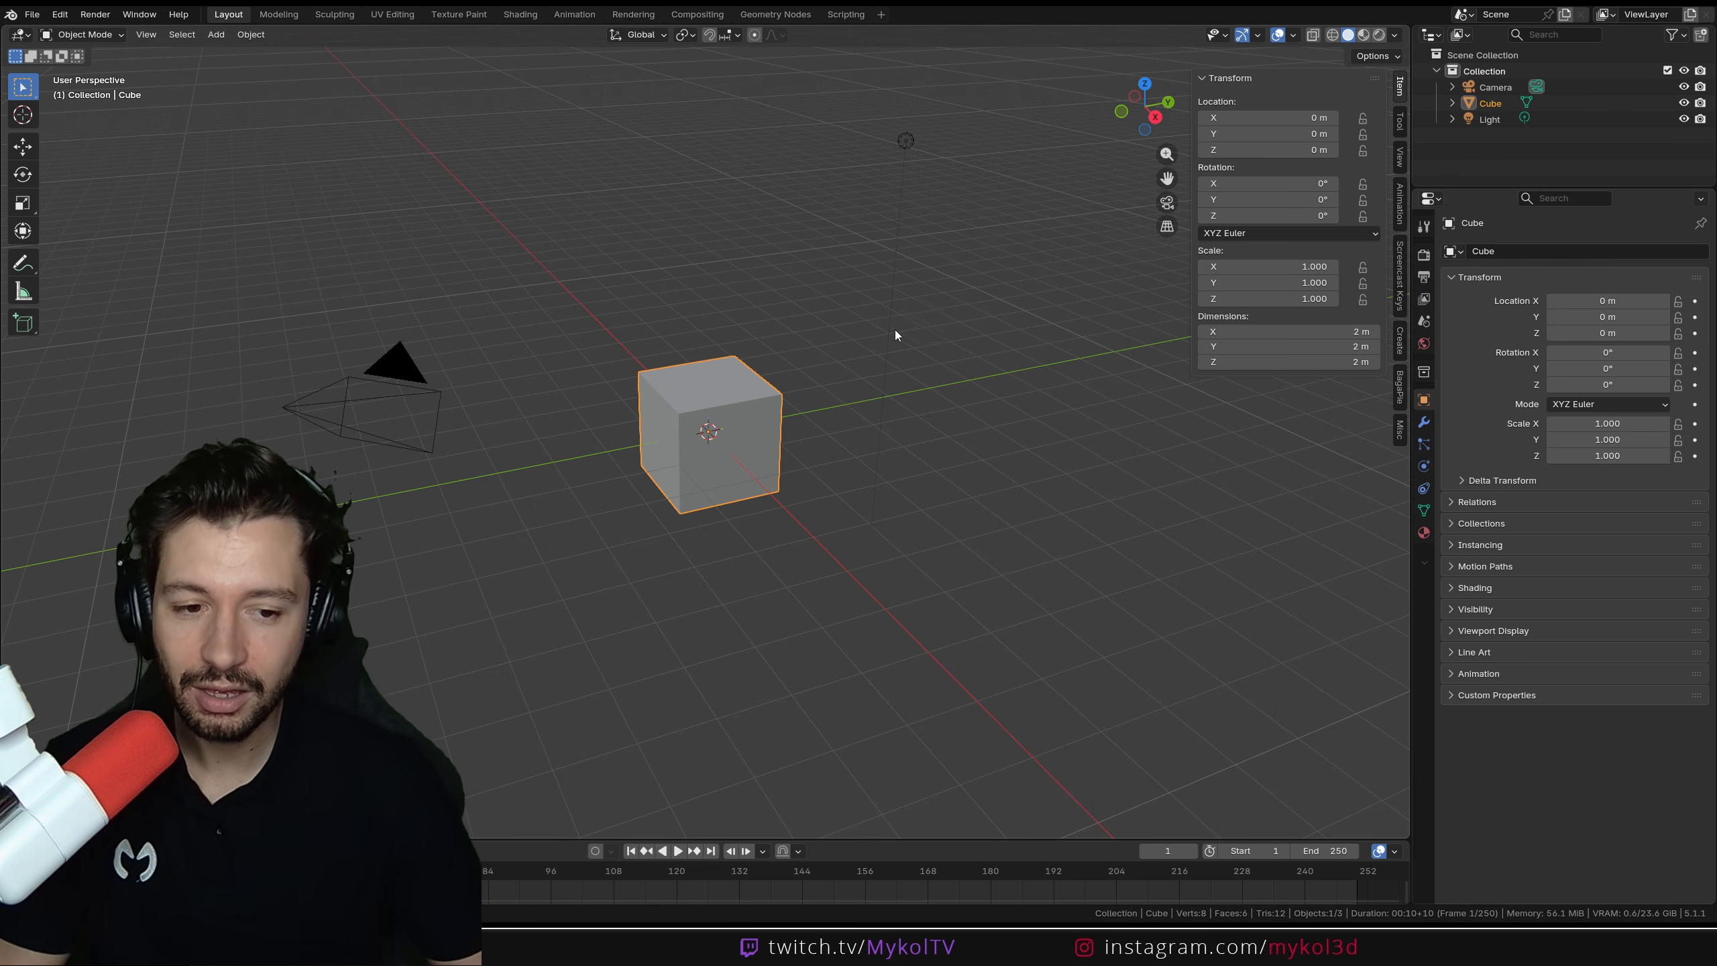
# Delete the default light and camera from the scene
pyautogui.click(899, 144)
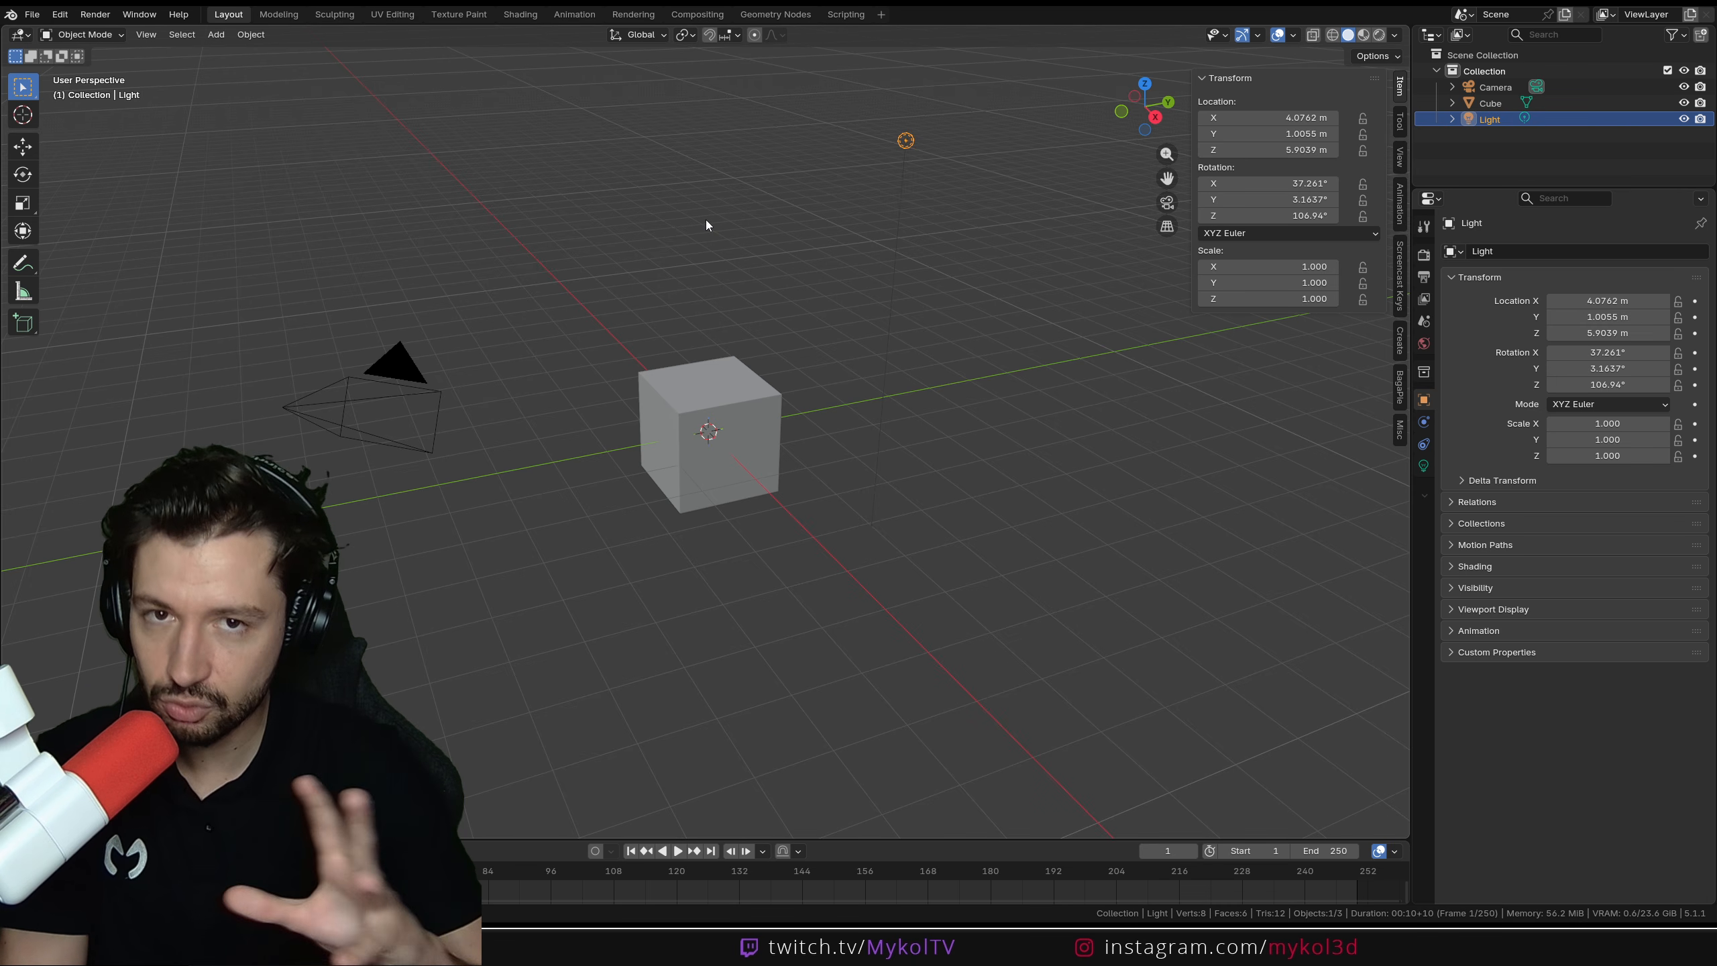
pyautogui.press('g')
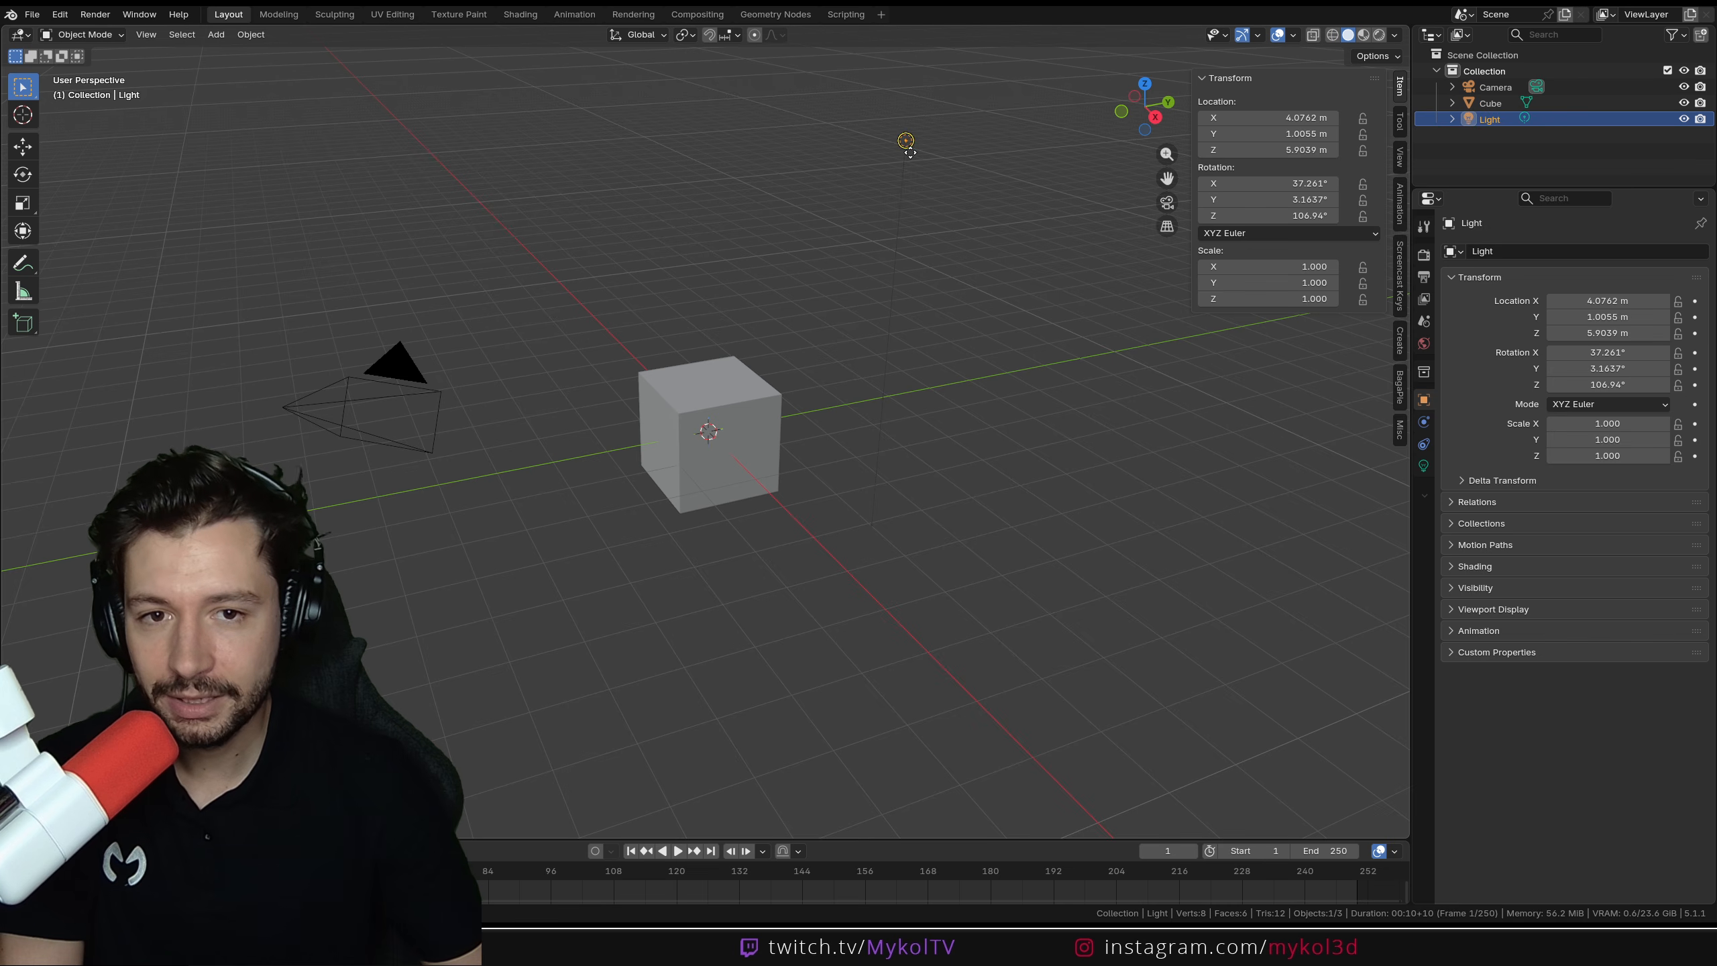
pyautogui.press('Delete')
pyautogui.click(417, 368)
pyautogui.press('Delete')
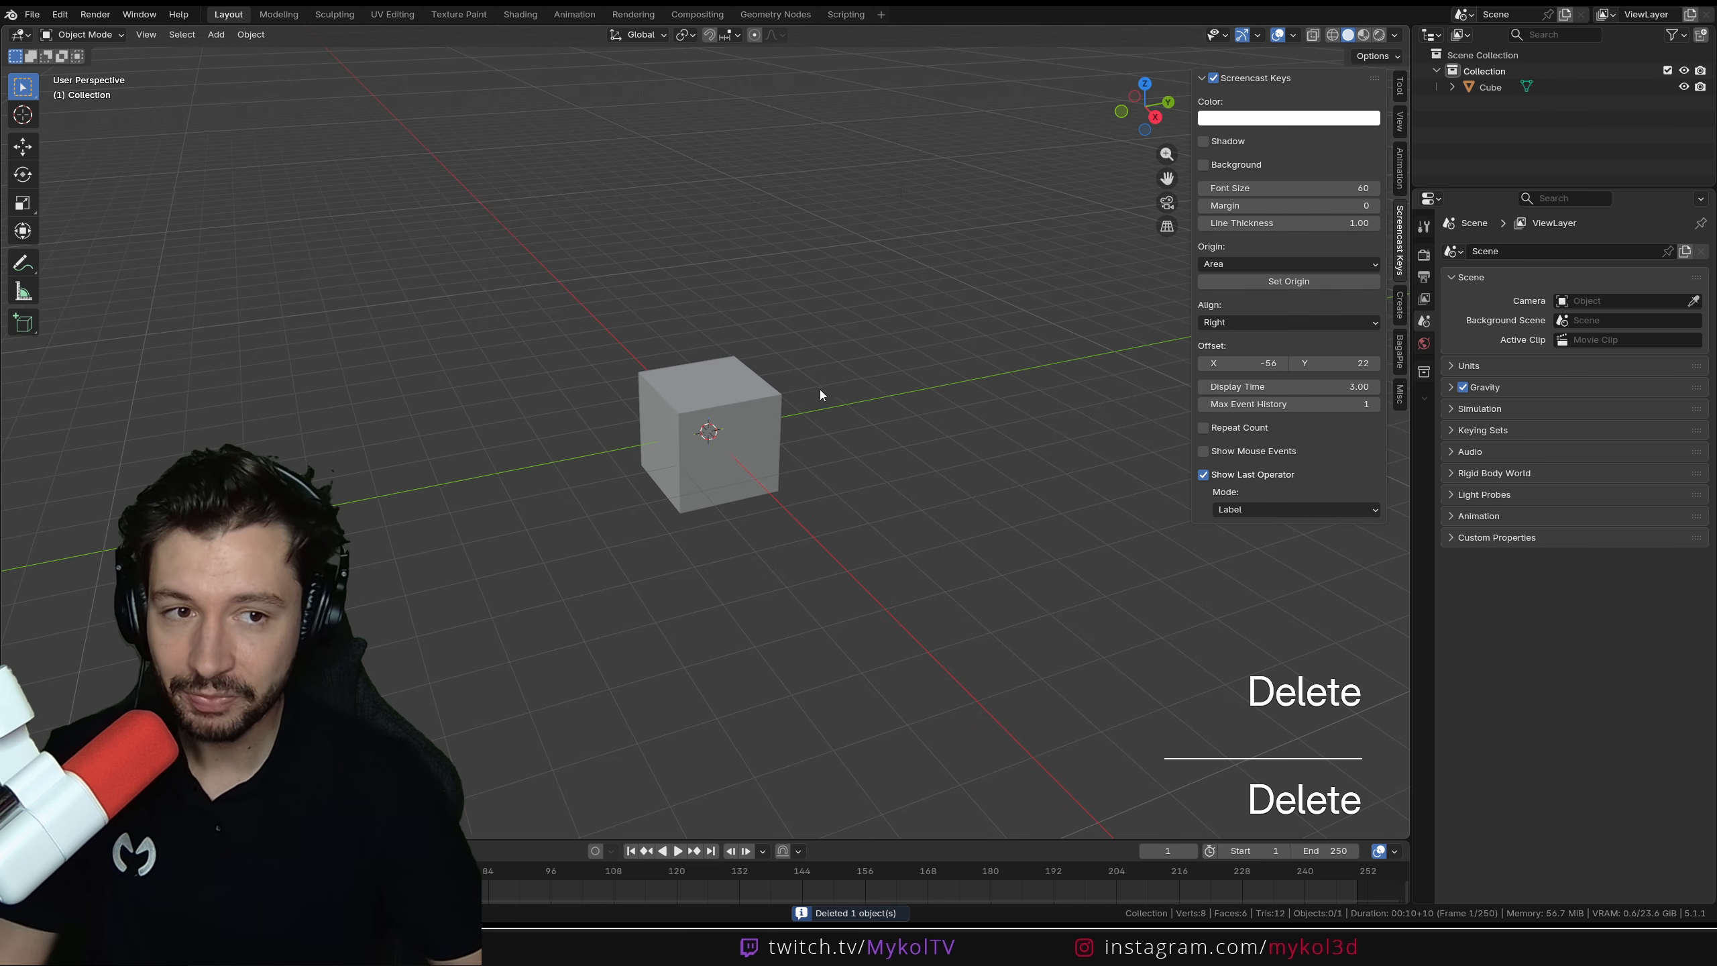
# Flatten the cube into a thin slab by scaling it along Z to about 0.039
pyautogui.click(768, 406)
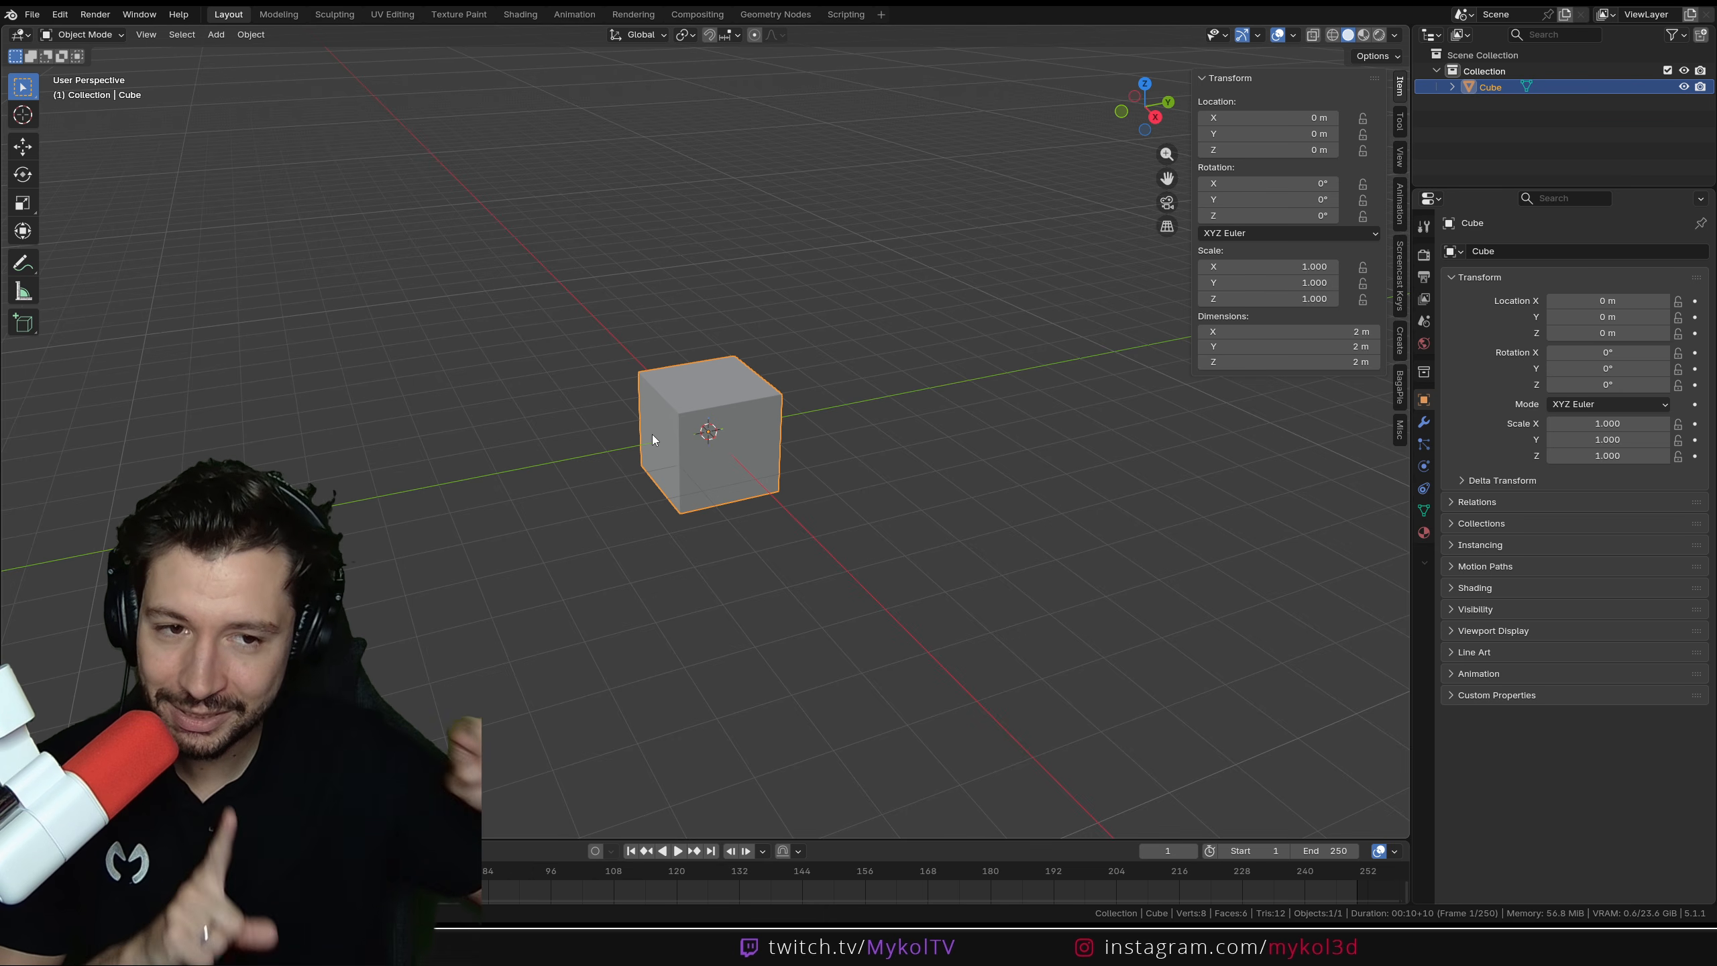
pyautogui.moveTo(791, 599); pyautogui.dragTo(1028, 619, button='middle')
pyautogui.scroll(4, 1052, 647)
pyautogui.press('s')
pyautogui.press('z')
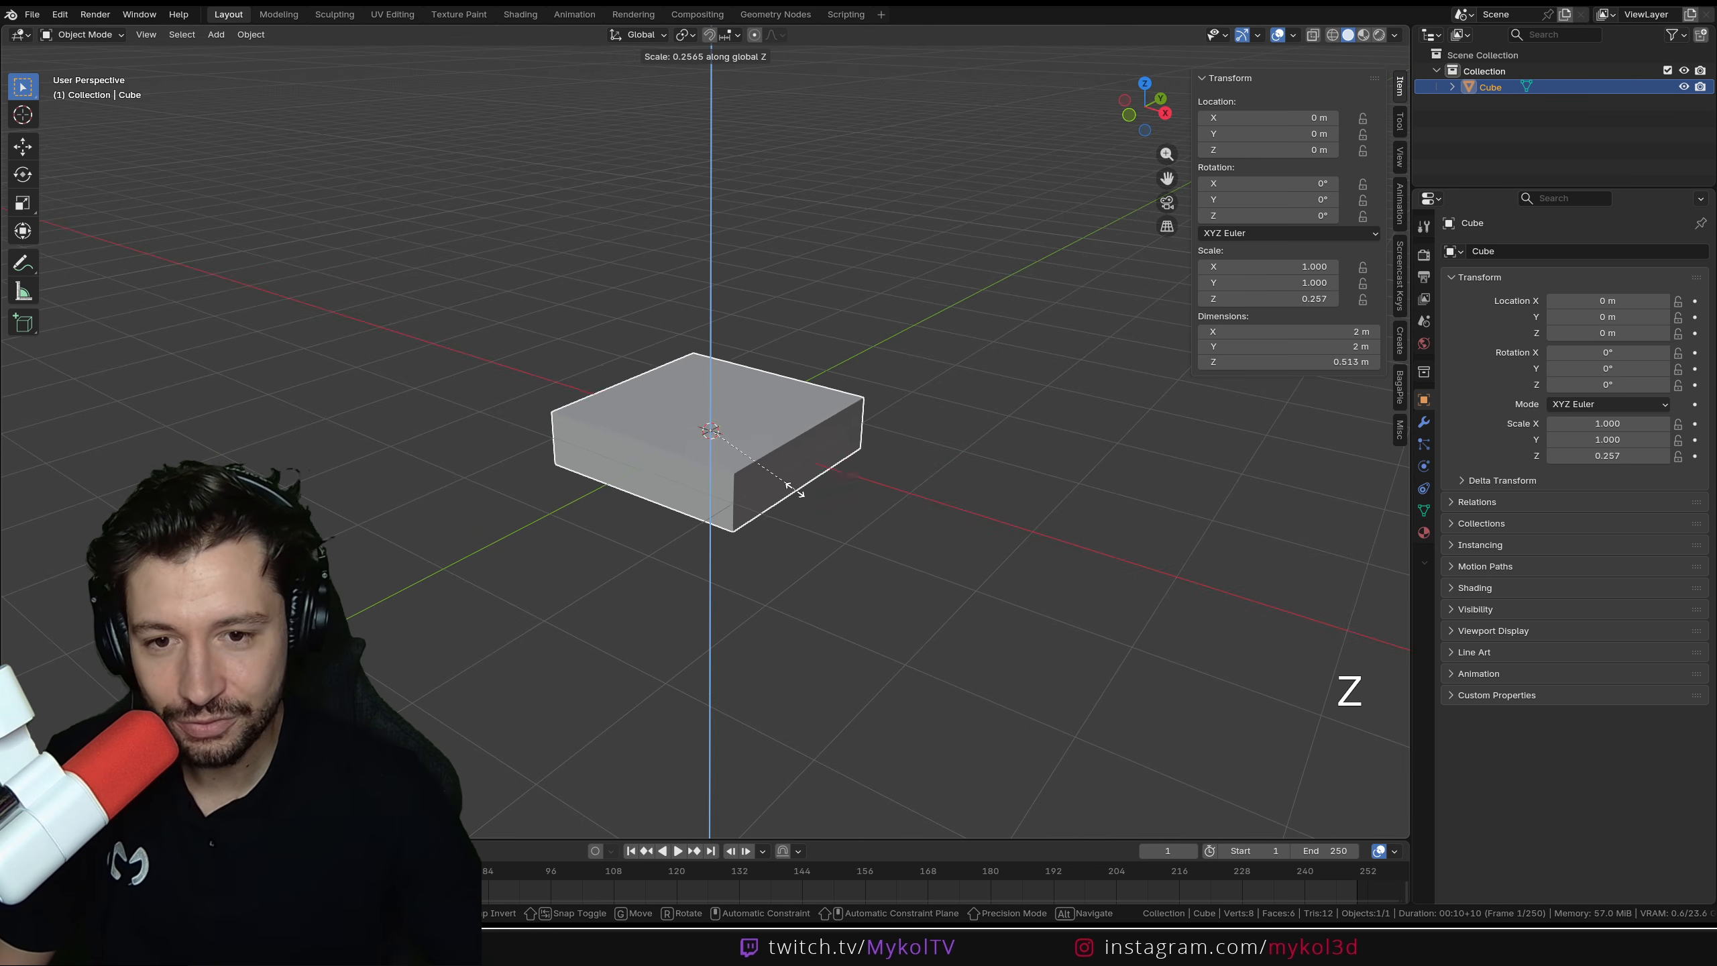
pyautogui.click(715, 436)
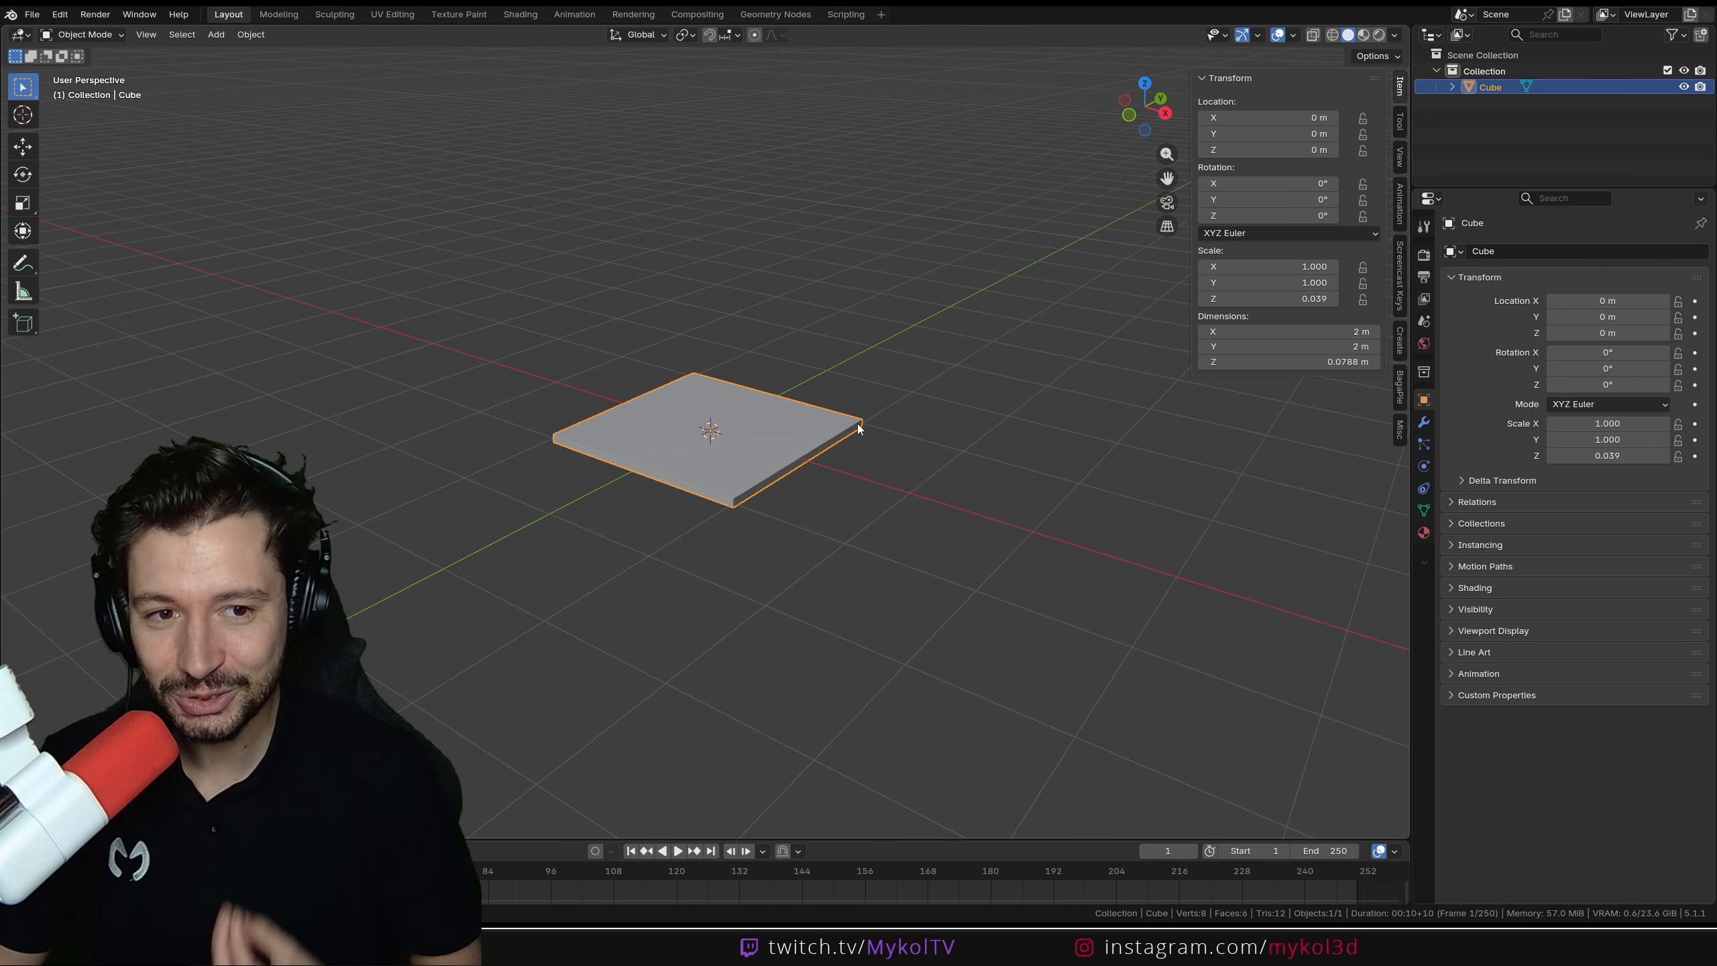
# Hide the viewport sidebar with the transform values
pyautogui.scroll(6, 908, 588)
pyautogui.moveTo(892, 639); pyautogui.dragTo(953, 601, button='middle')
pyautogui.scroll(-2, 1012, 570)
pyautogui.moveTo(901, 497); pyautogui.dragTo(854, 500, button='middle')
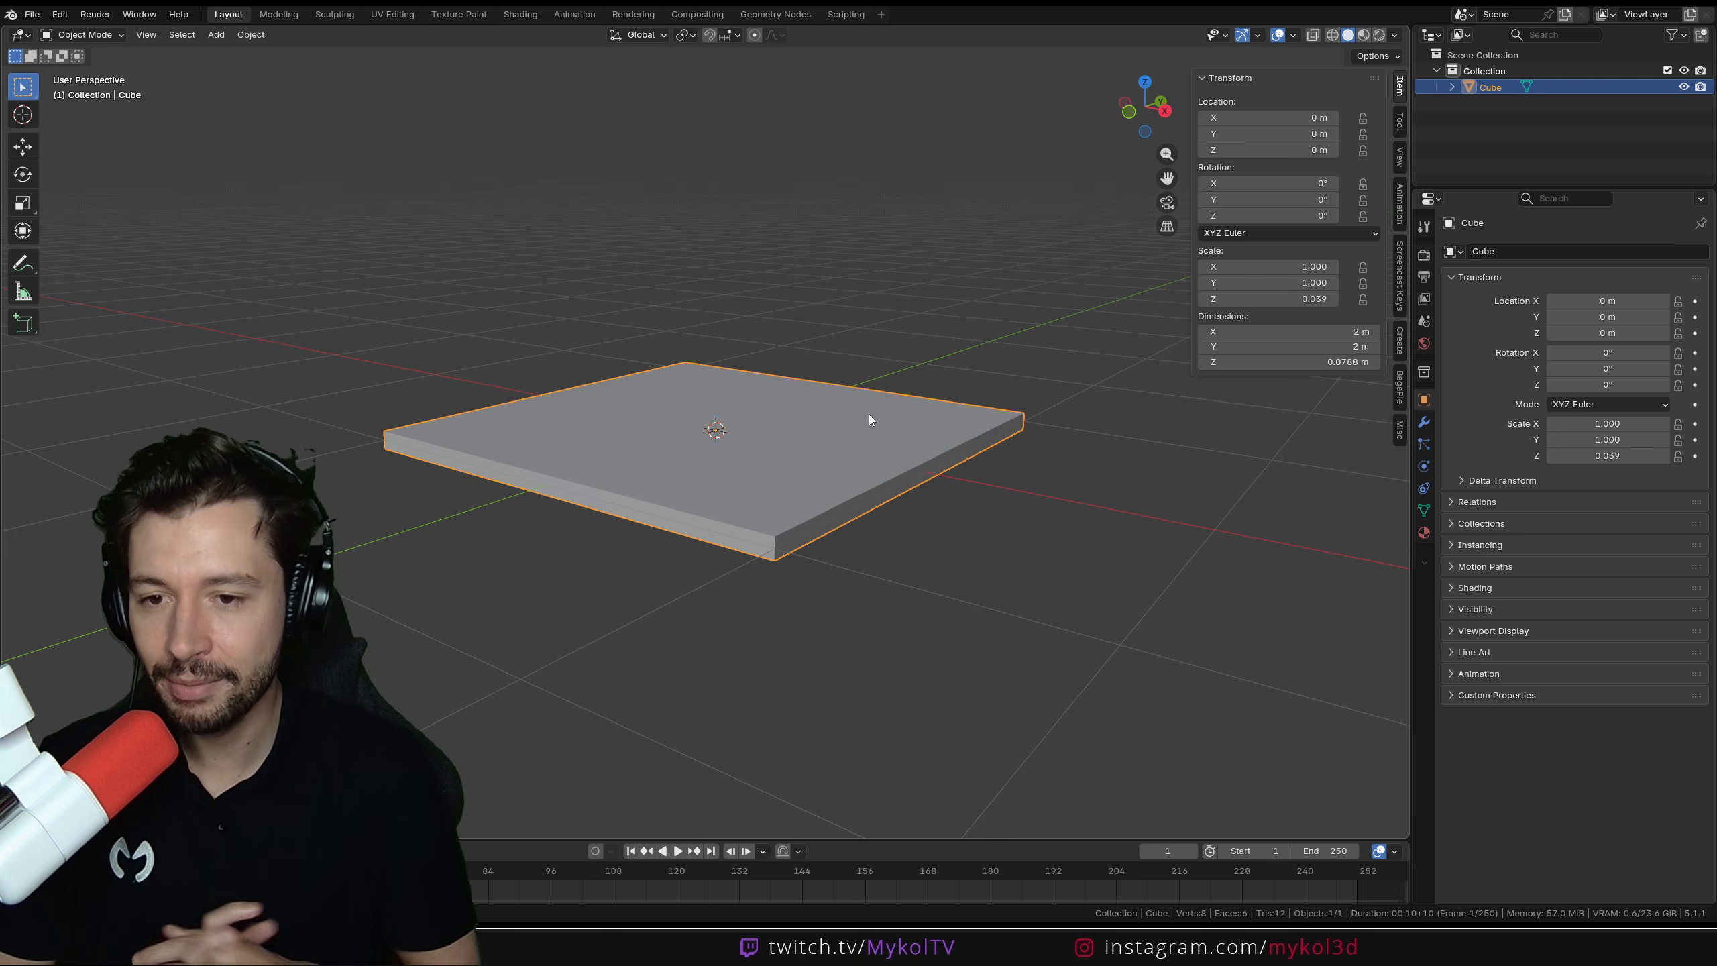
pyautogui.moveTo(832, 612); pyautogui.dragTo(1017, 559, button='middle')
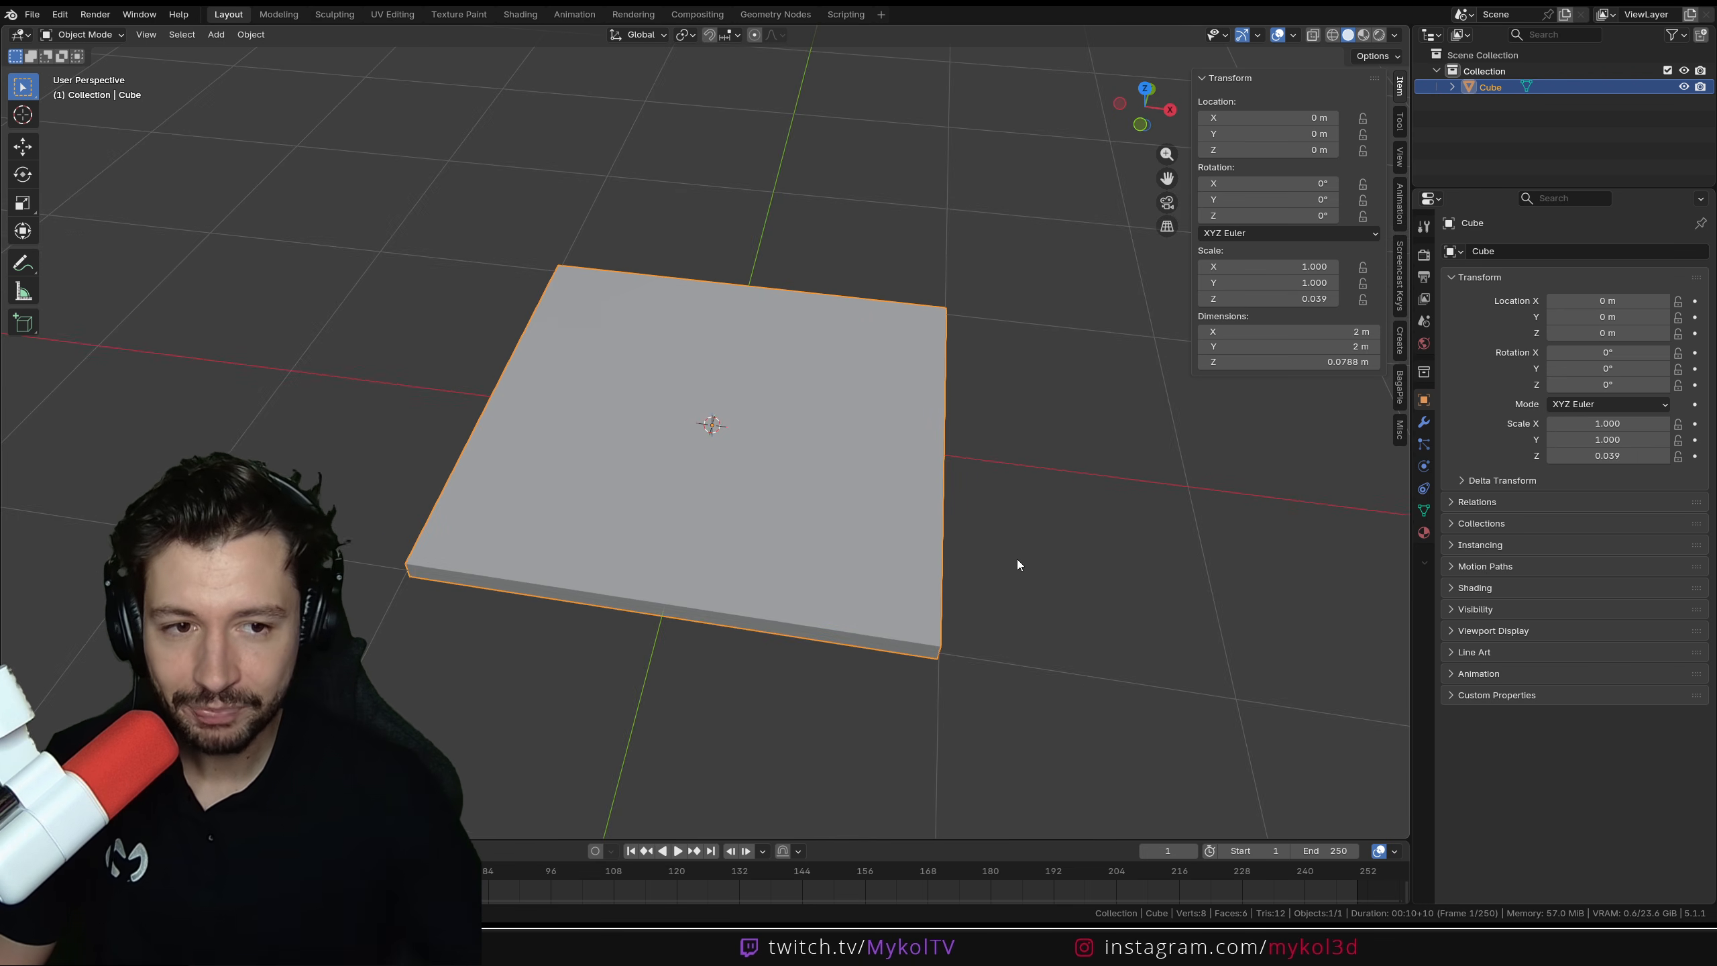
pyautogui.press('n')
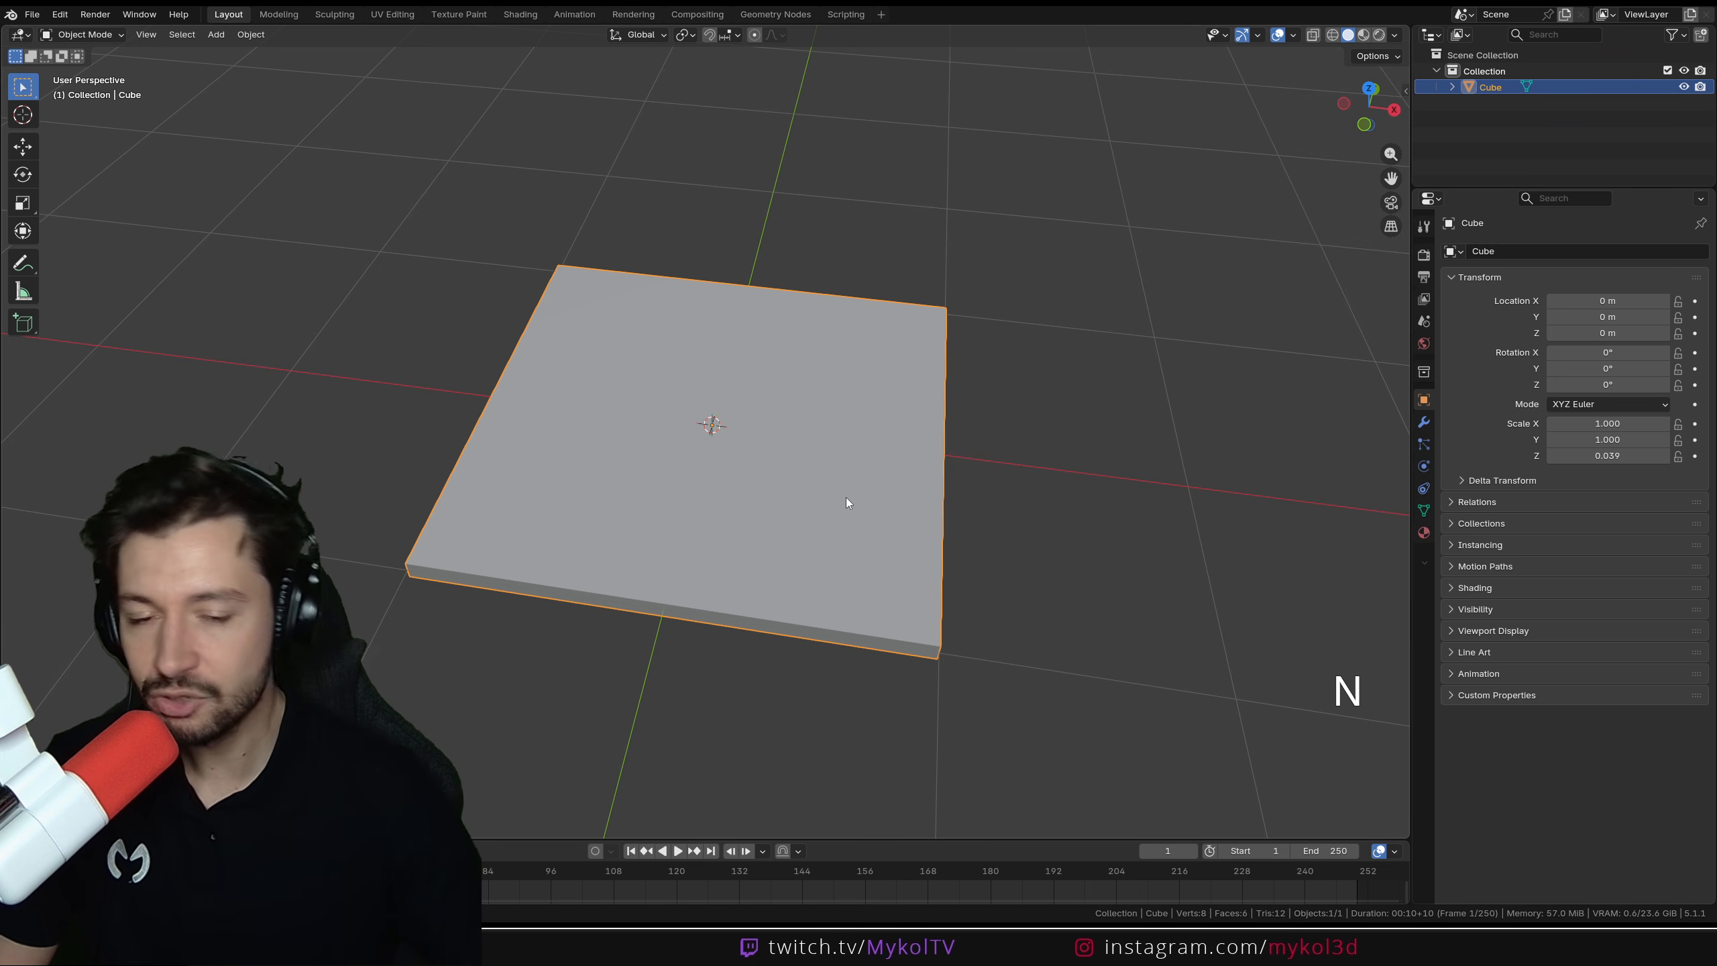
pyautogui.moveTo(847, 502)
pyautogui.mouseDown(button='middle')
pyautogui.moveTo(907, 515)
pyautogui.moveTo(877, 502)
pyautogui.mouseUp(button='middle')
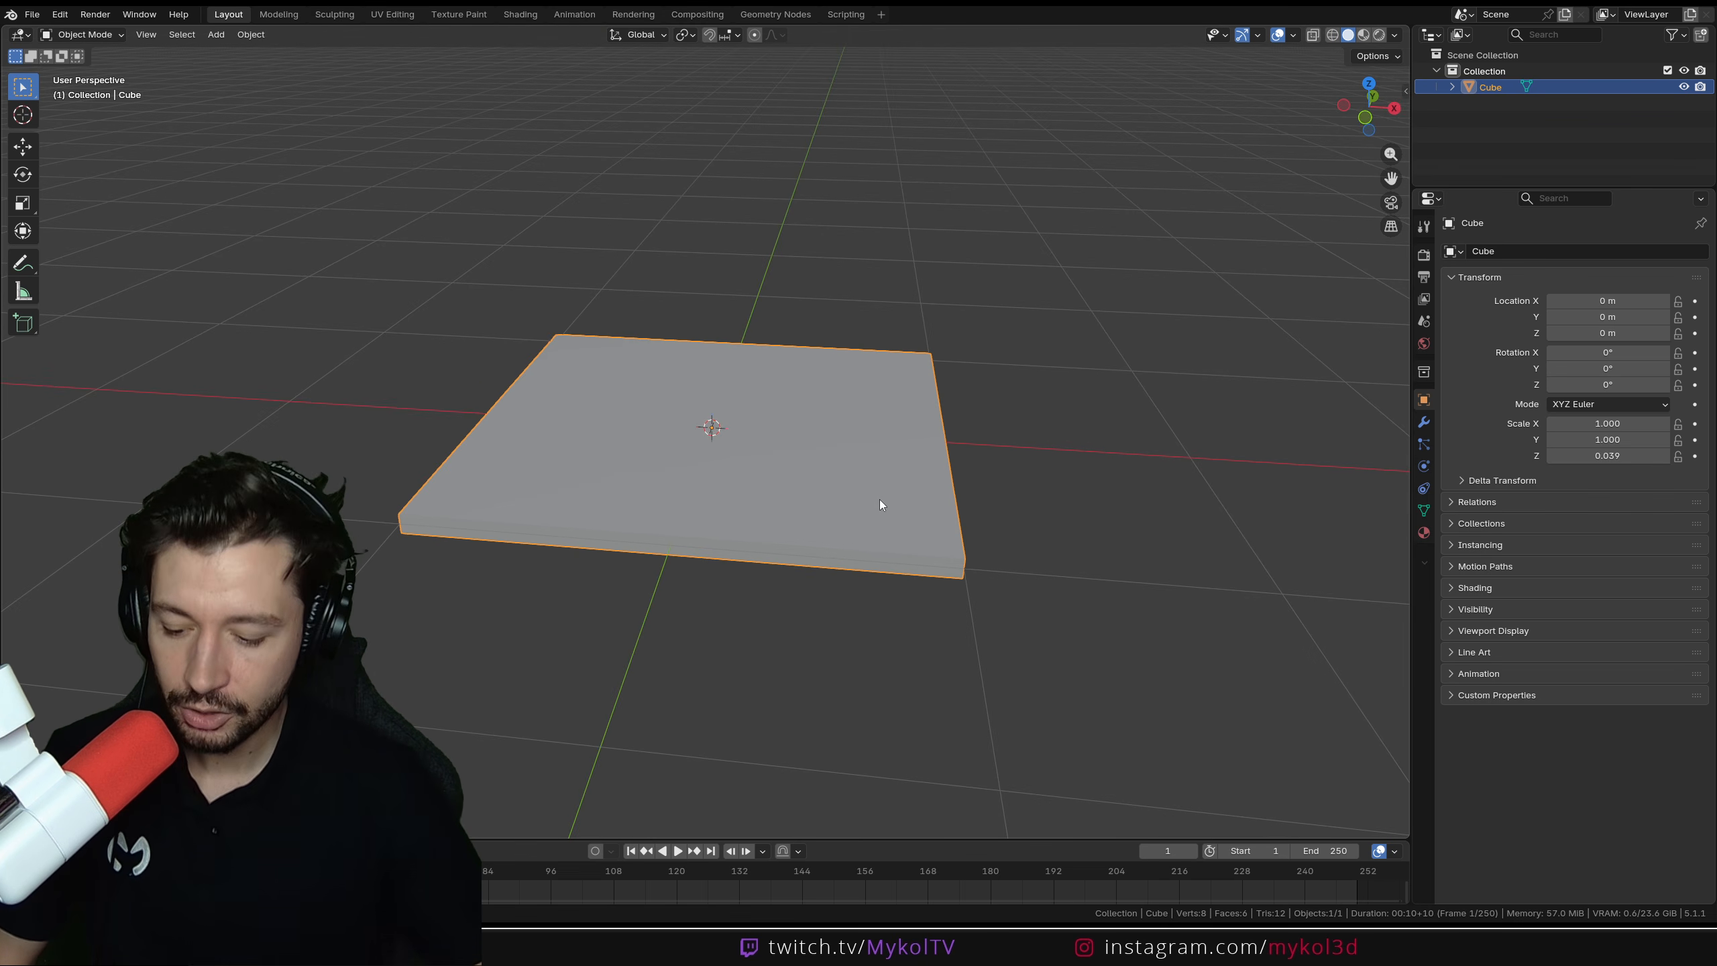
# In Edit Mode, add 60 evenly spaced loop cuts across the slab, running parallel to the Y axis
pyautogui.press('ctrl+alt+KP_5')
pyautogui.press('Tab')
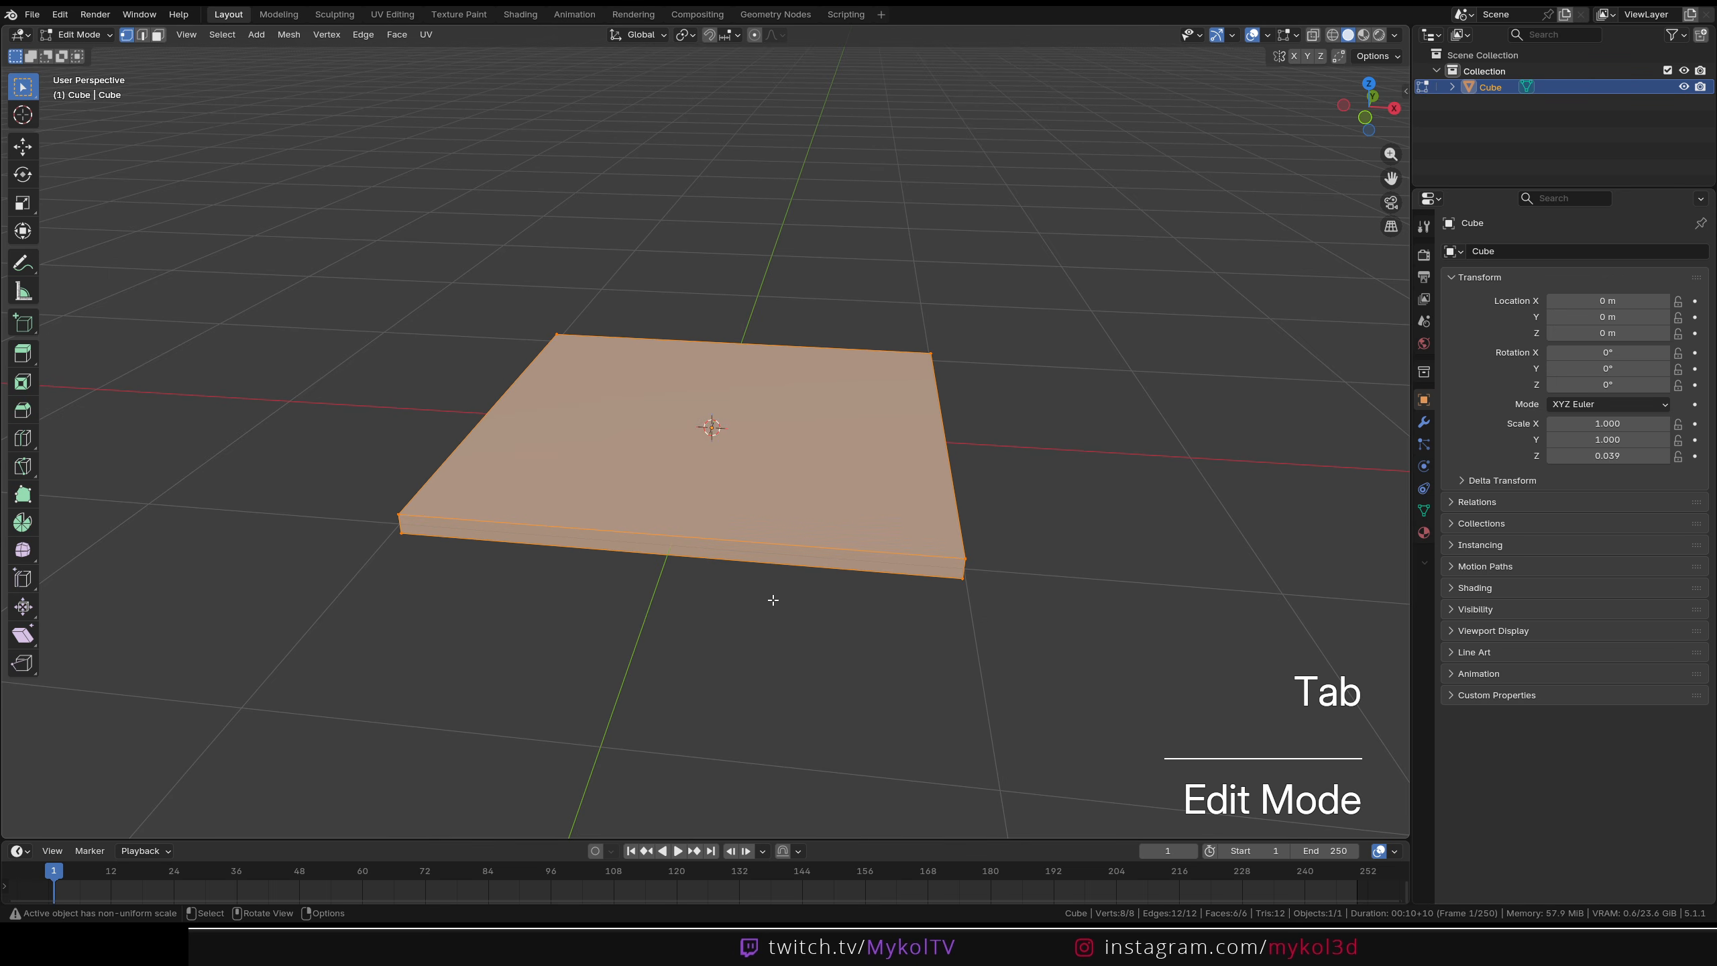
pyautogui.hotkey('ctrl', 'r')
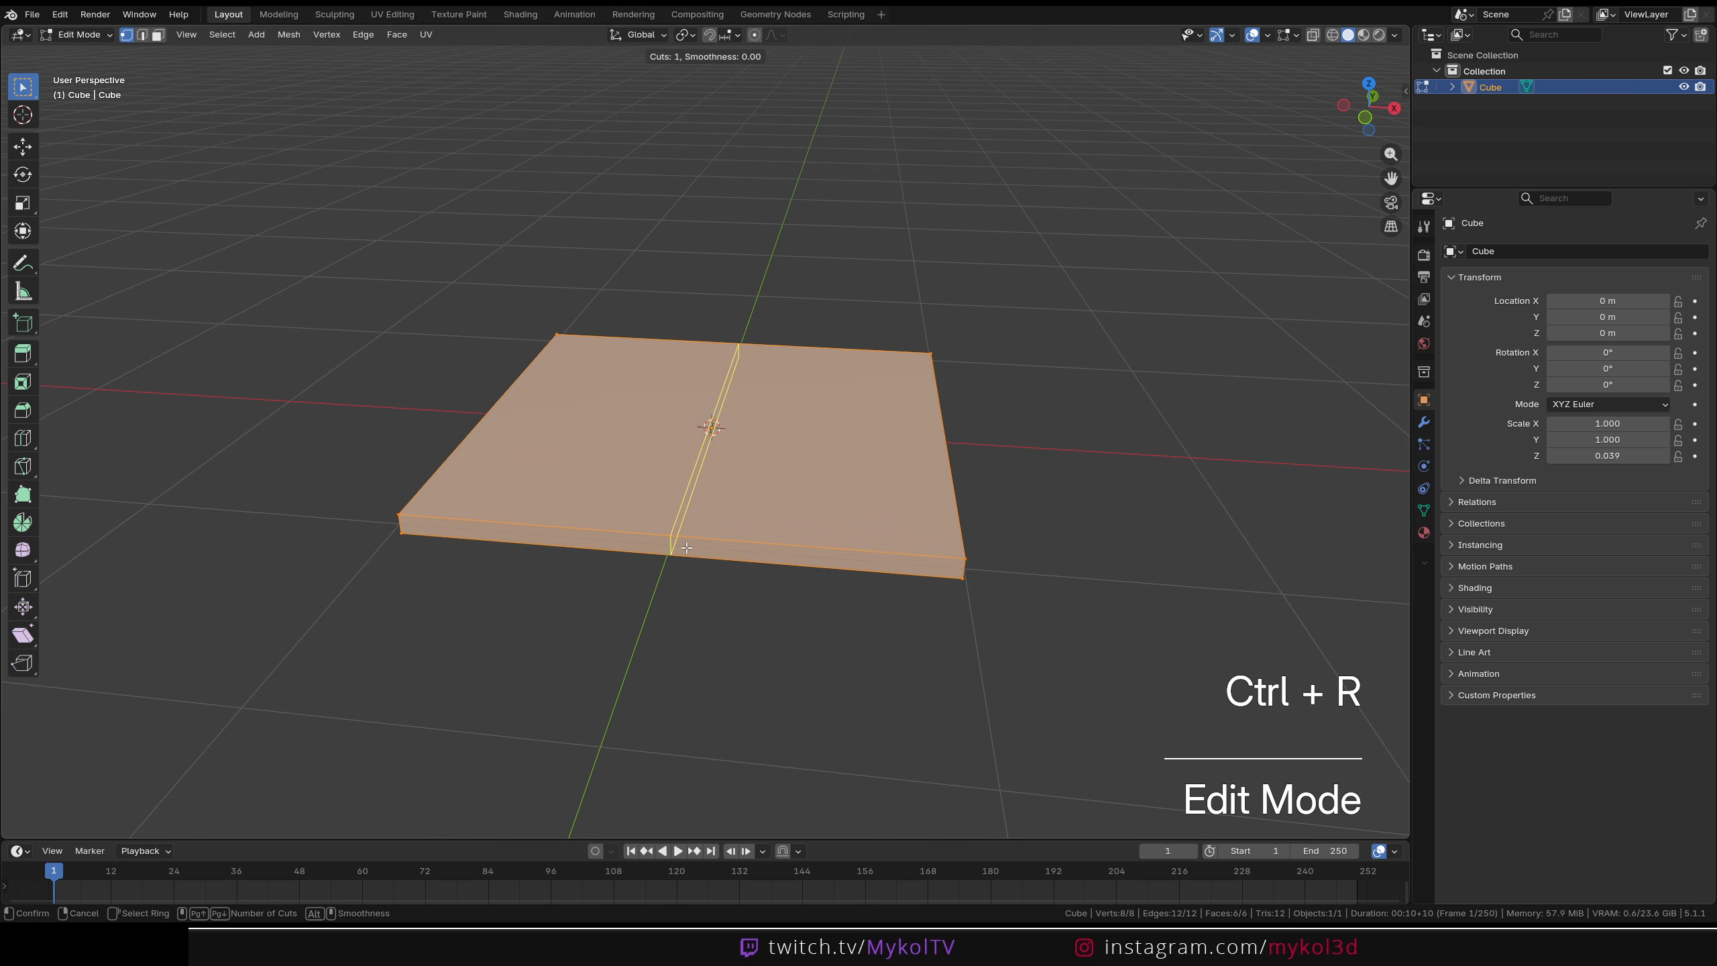
pyautogui.click(686, 547)
pyautogui.press('Escape')
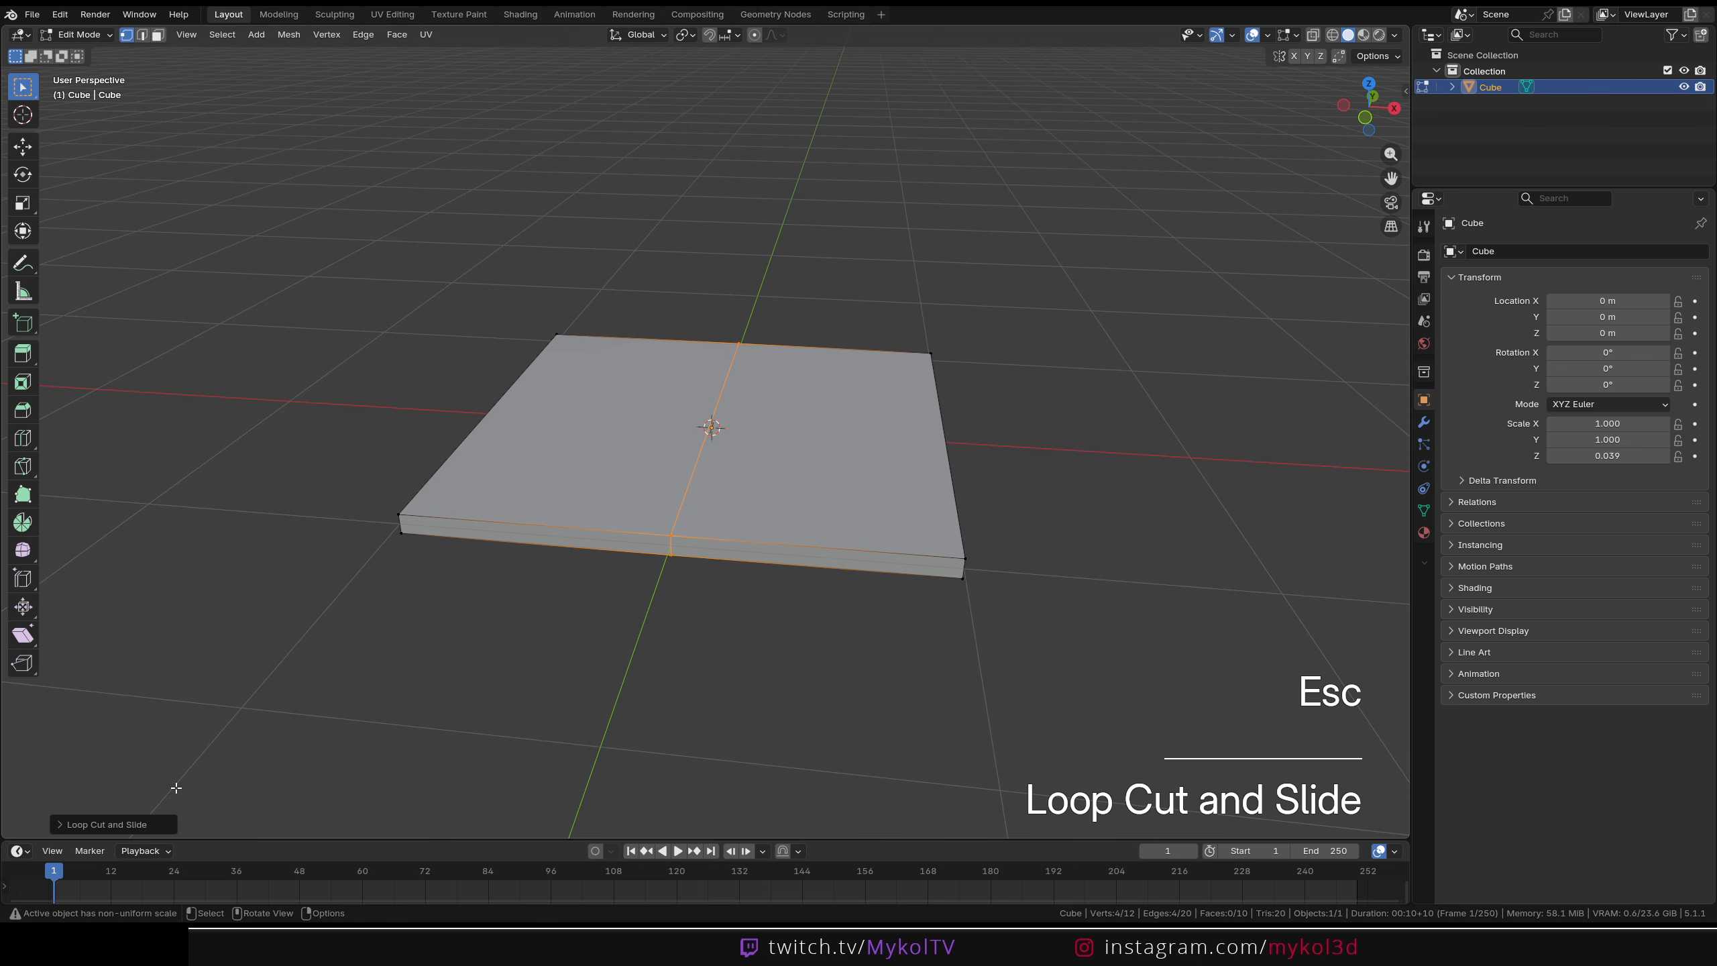
pyautogui.click(92, 825)
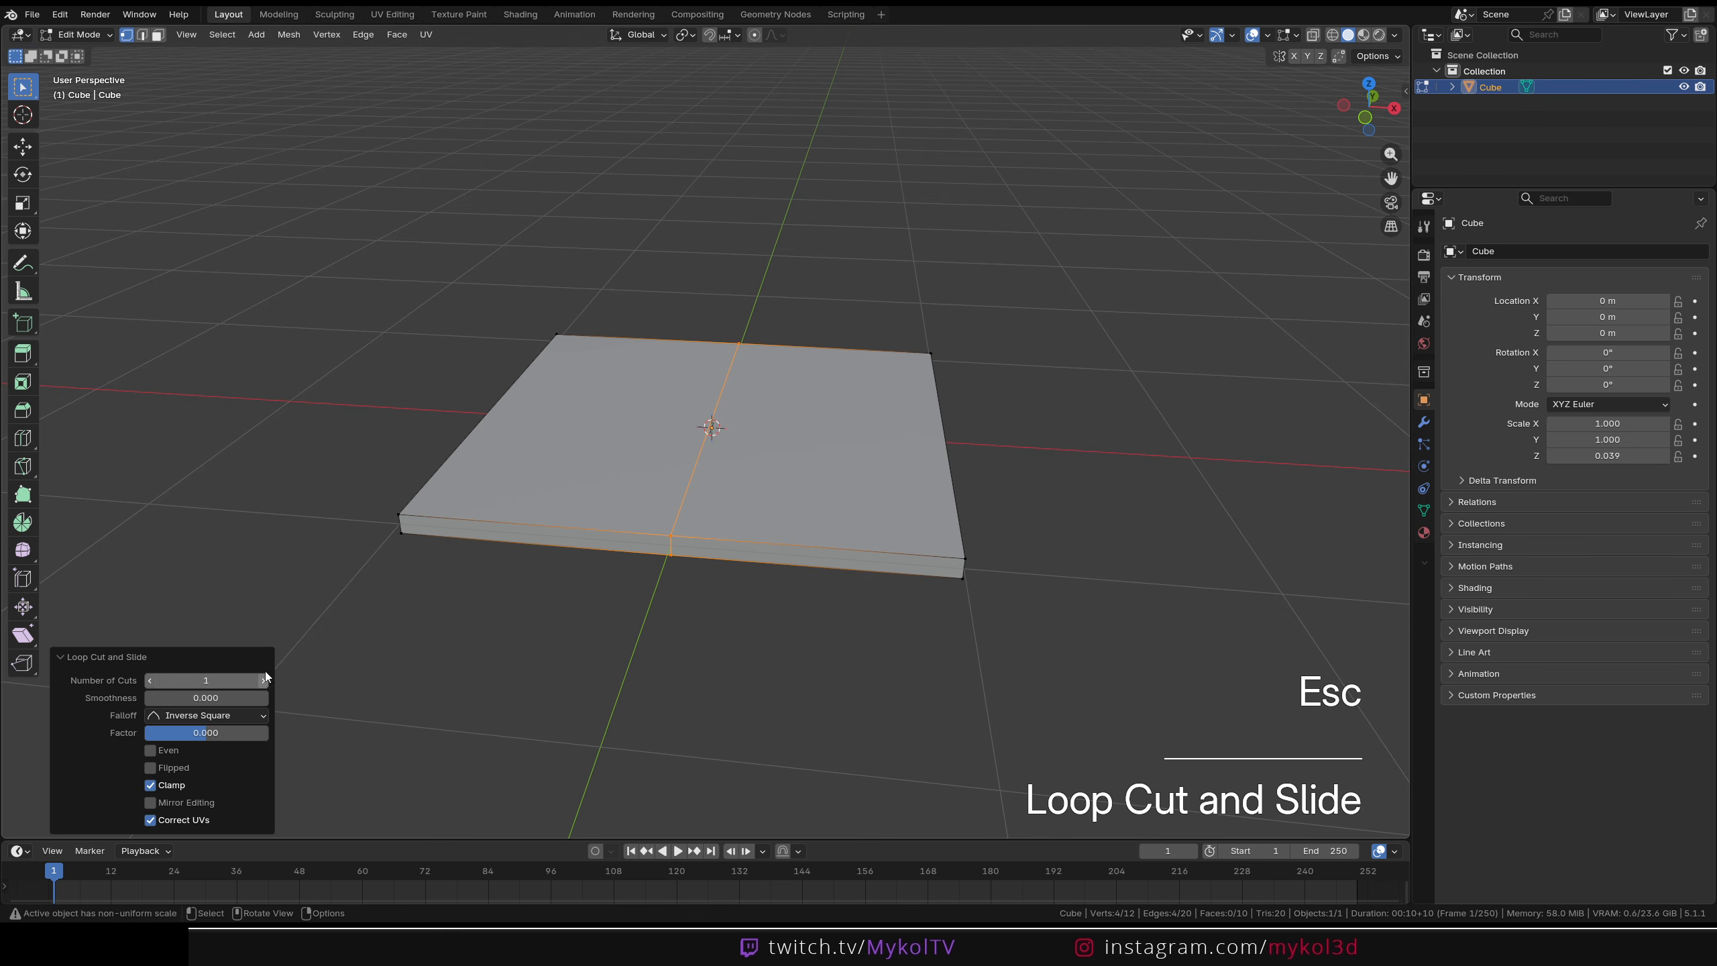
pyautogui.click(196, 677)
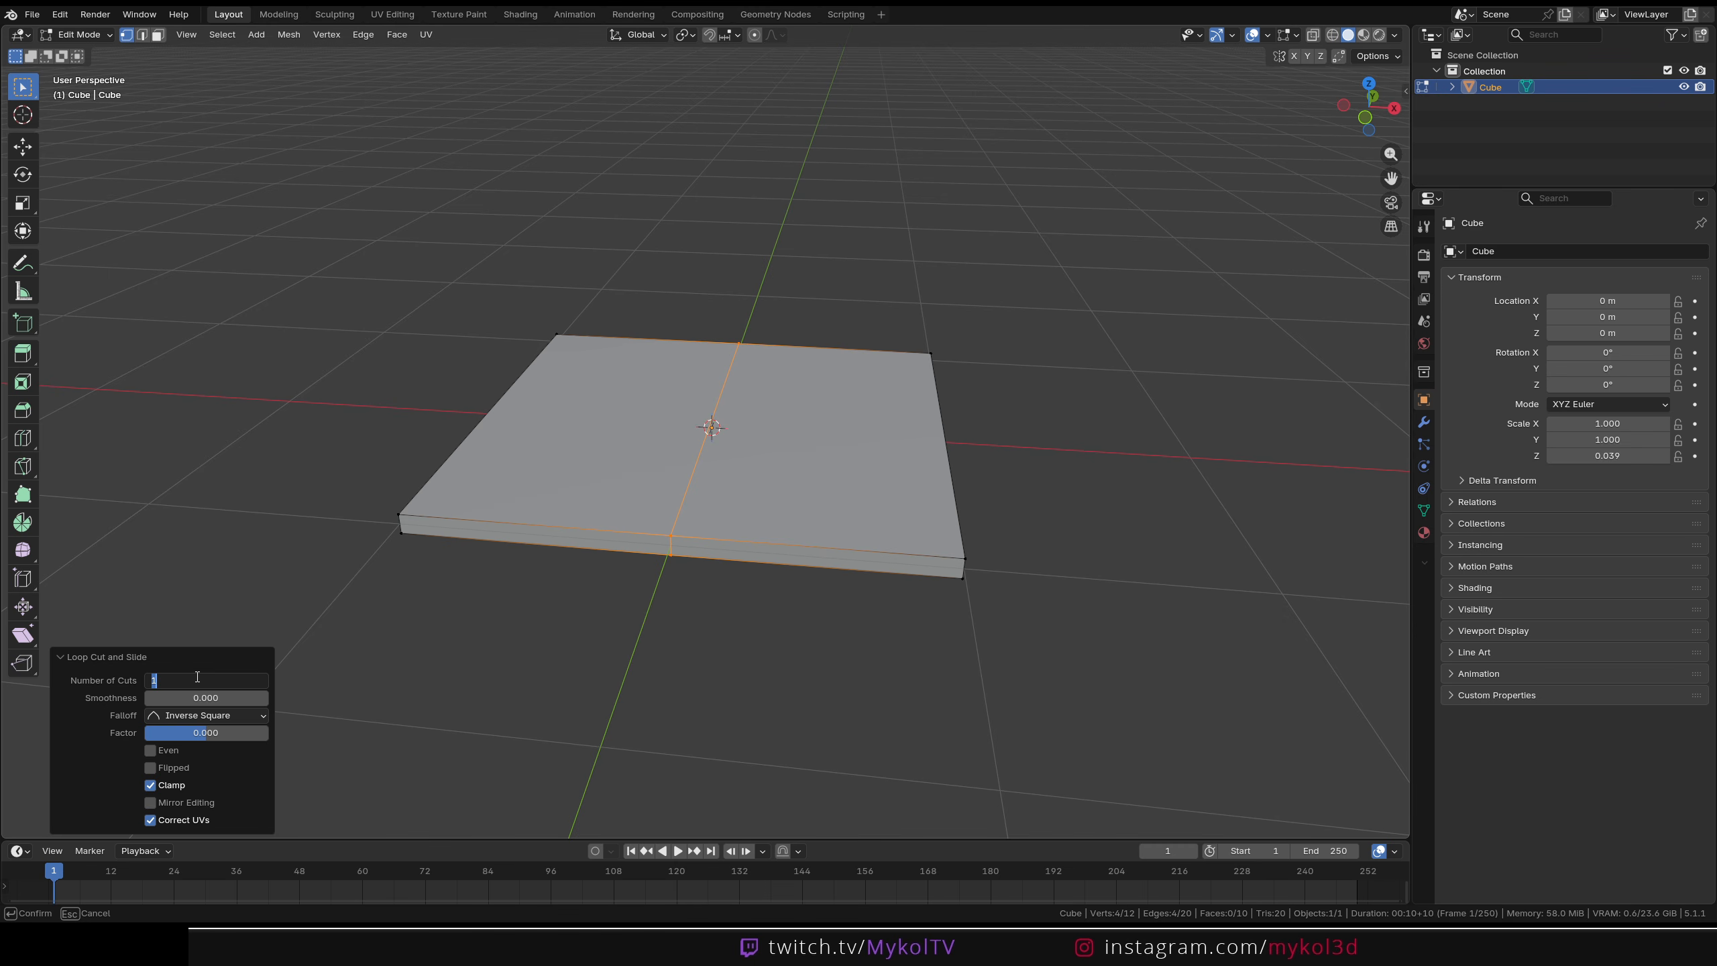
pyautogui.press('Return')
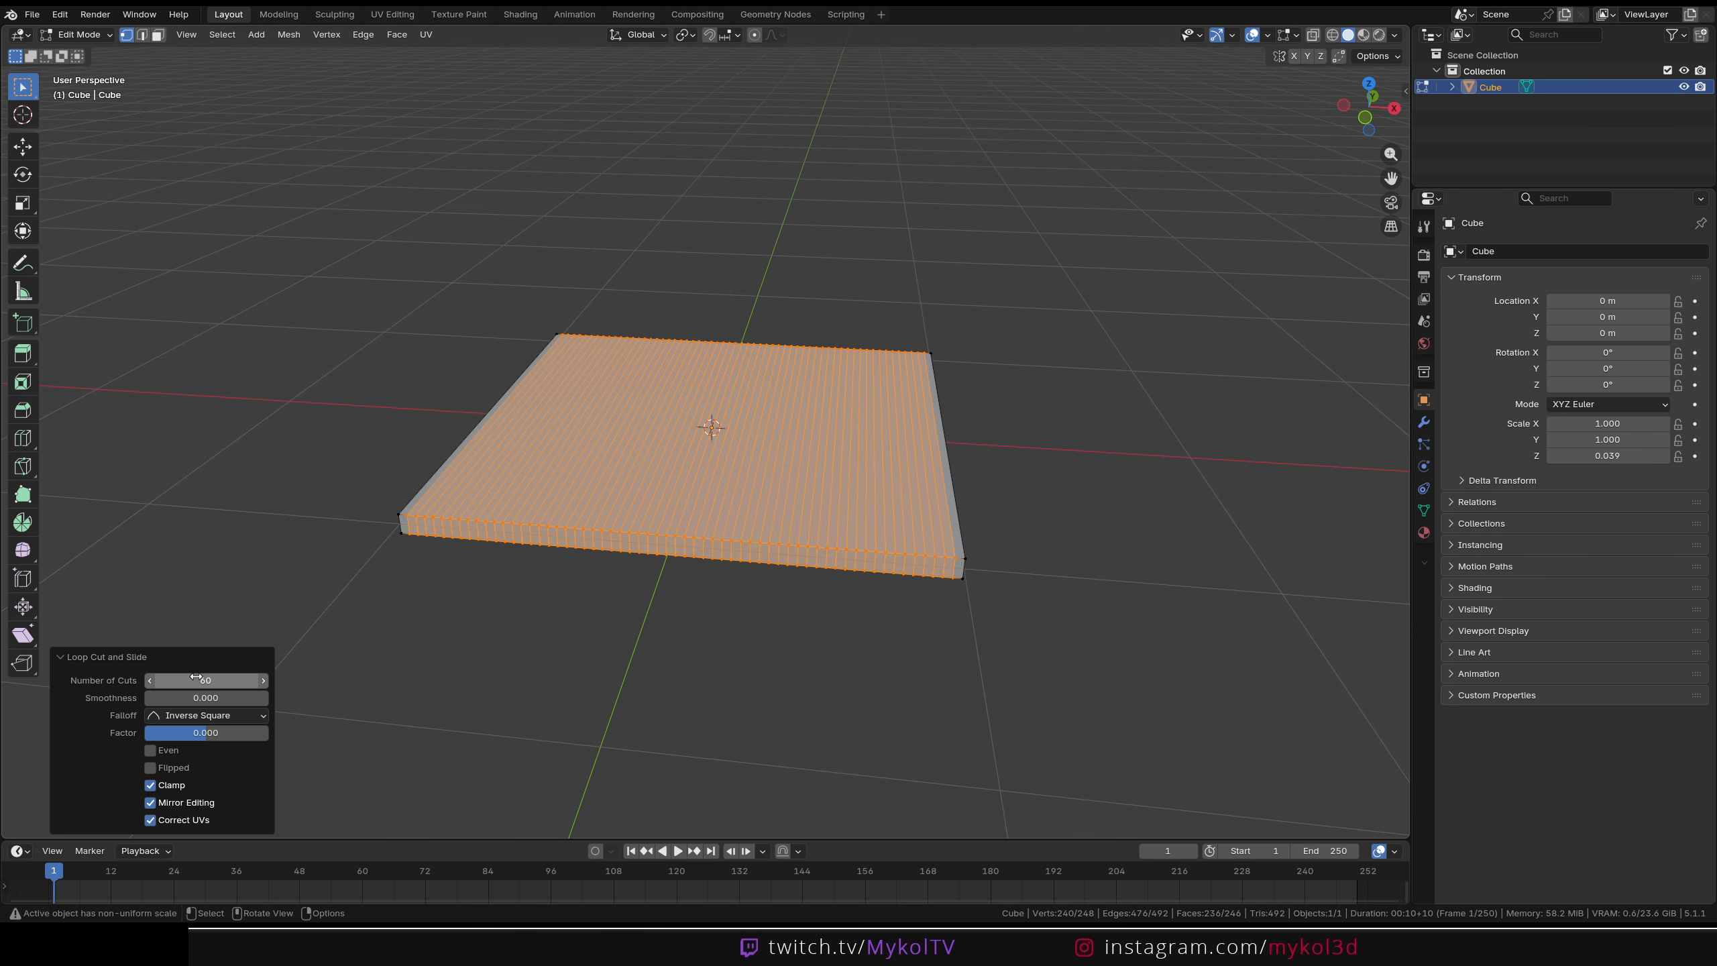
# Add 60 unslid loop cuts across the slab parallel to the X axis to form a dense grid
pyautogui.moveTo(1021, 706); pyautogui.dragTo(924, 714, button='middle')
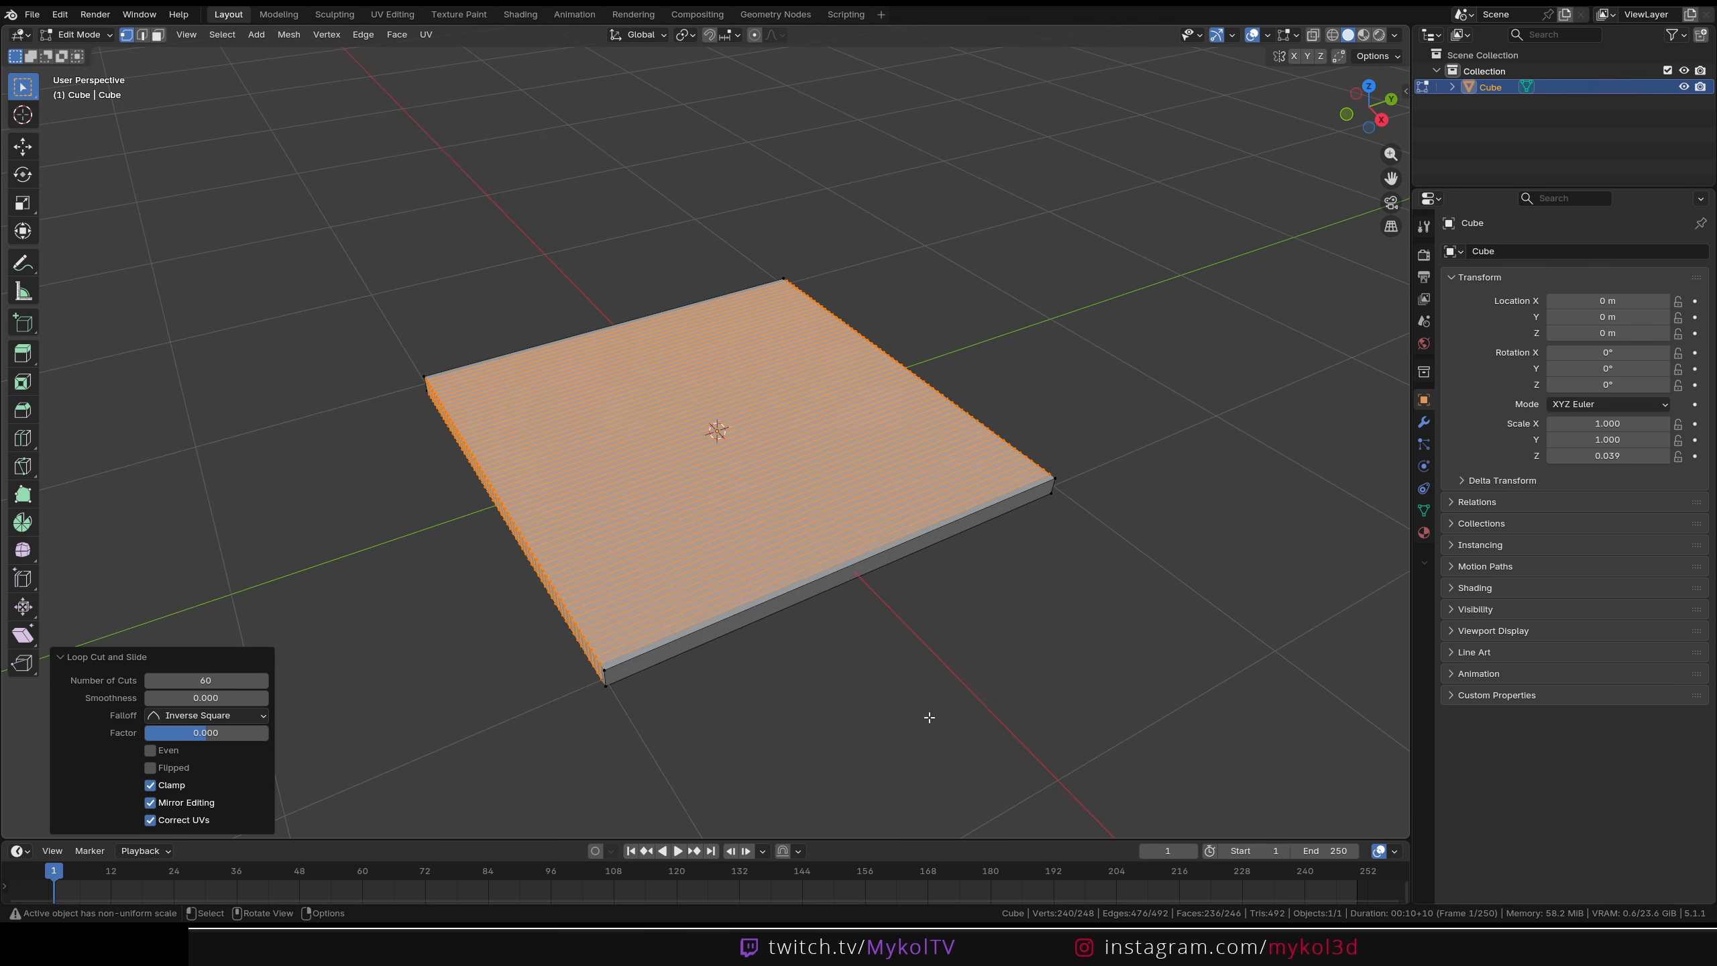
pyautogui.hotkey('ctrl', 'r')
pyautogui.click(820, 585)
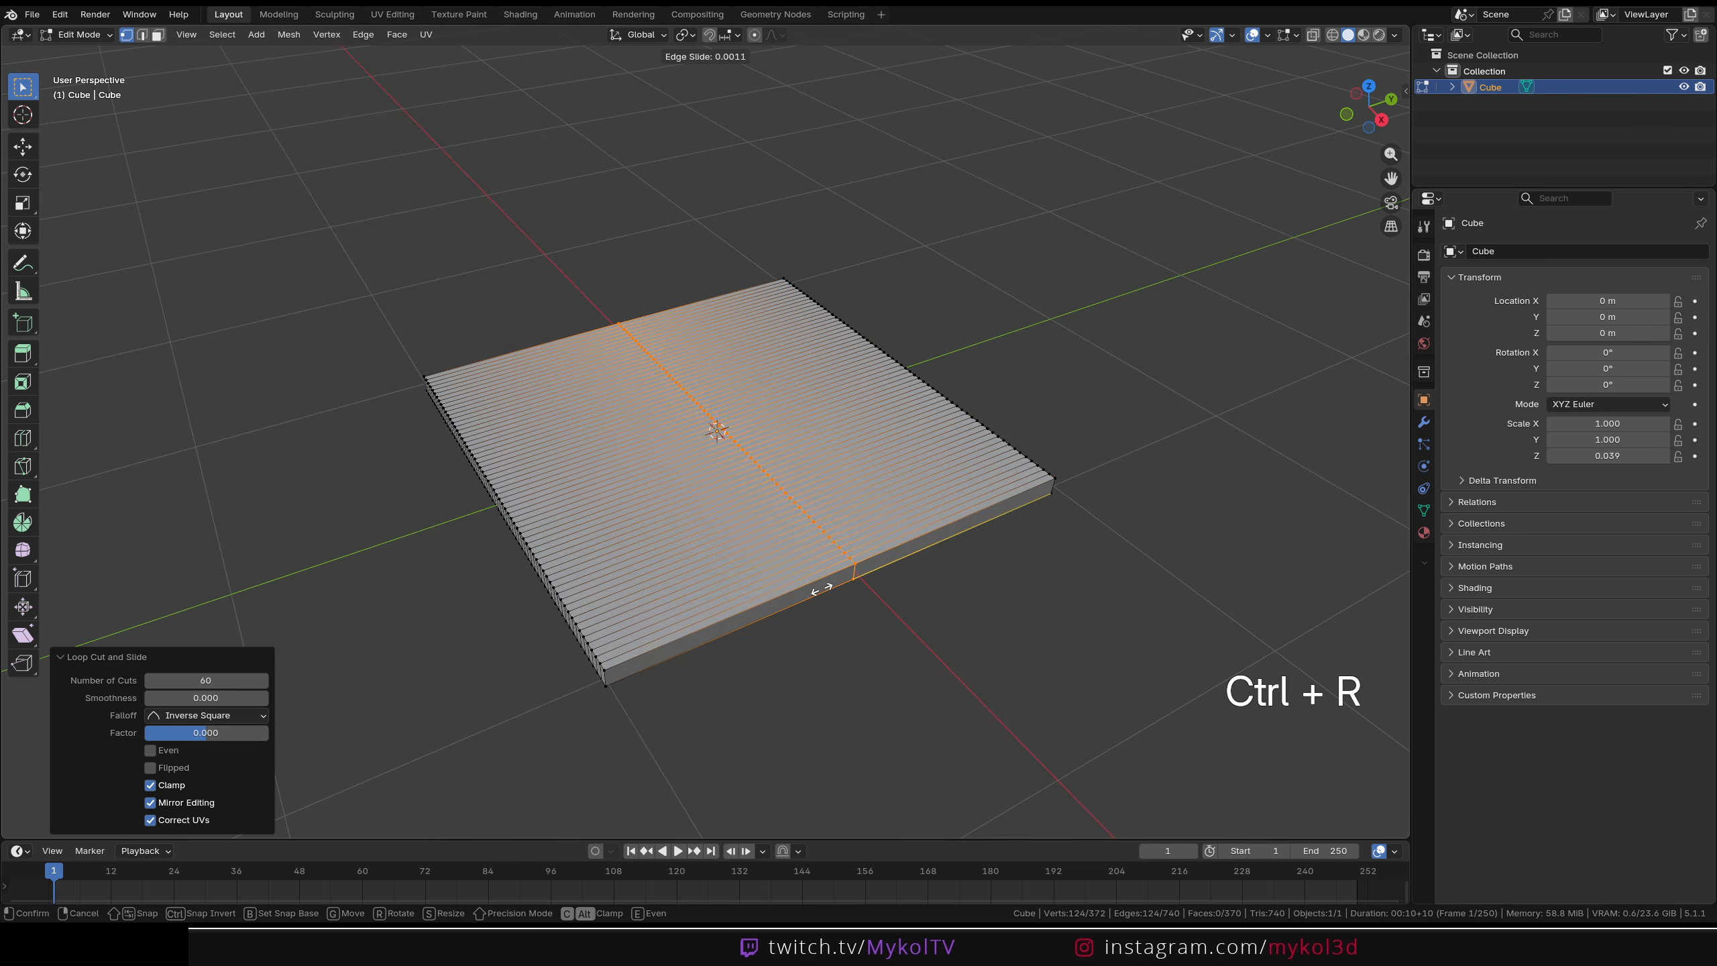
pyautogui.press('Escape')
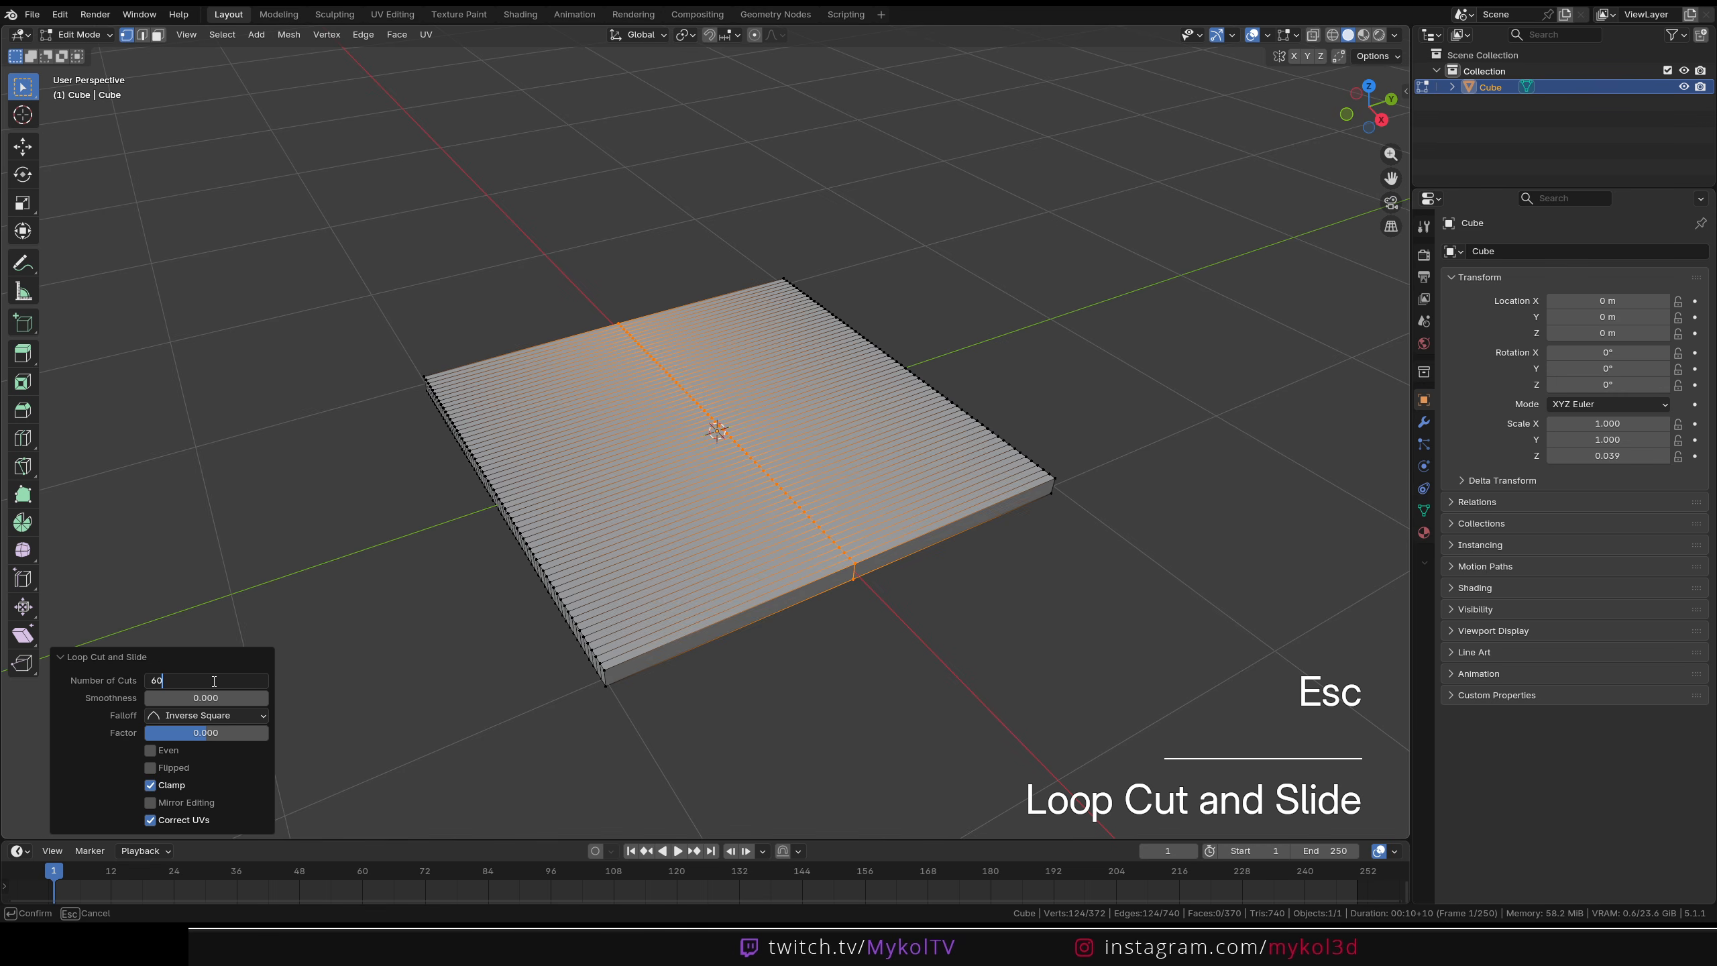
pyautogui.click(213, 680)
pyautogui.write('60')
pyautogui.press('Return')
pyautogui.press('ctrl+alt+KP_5')
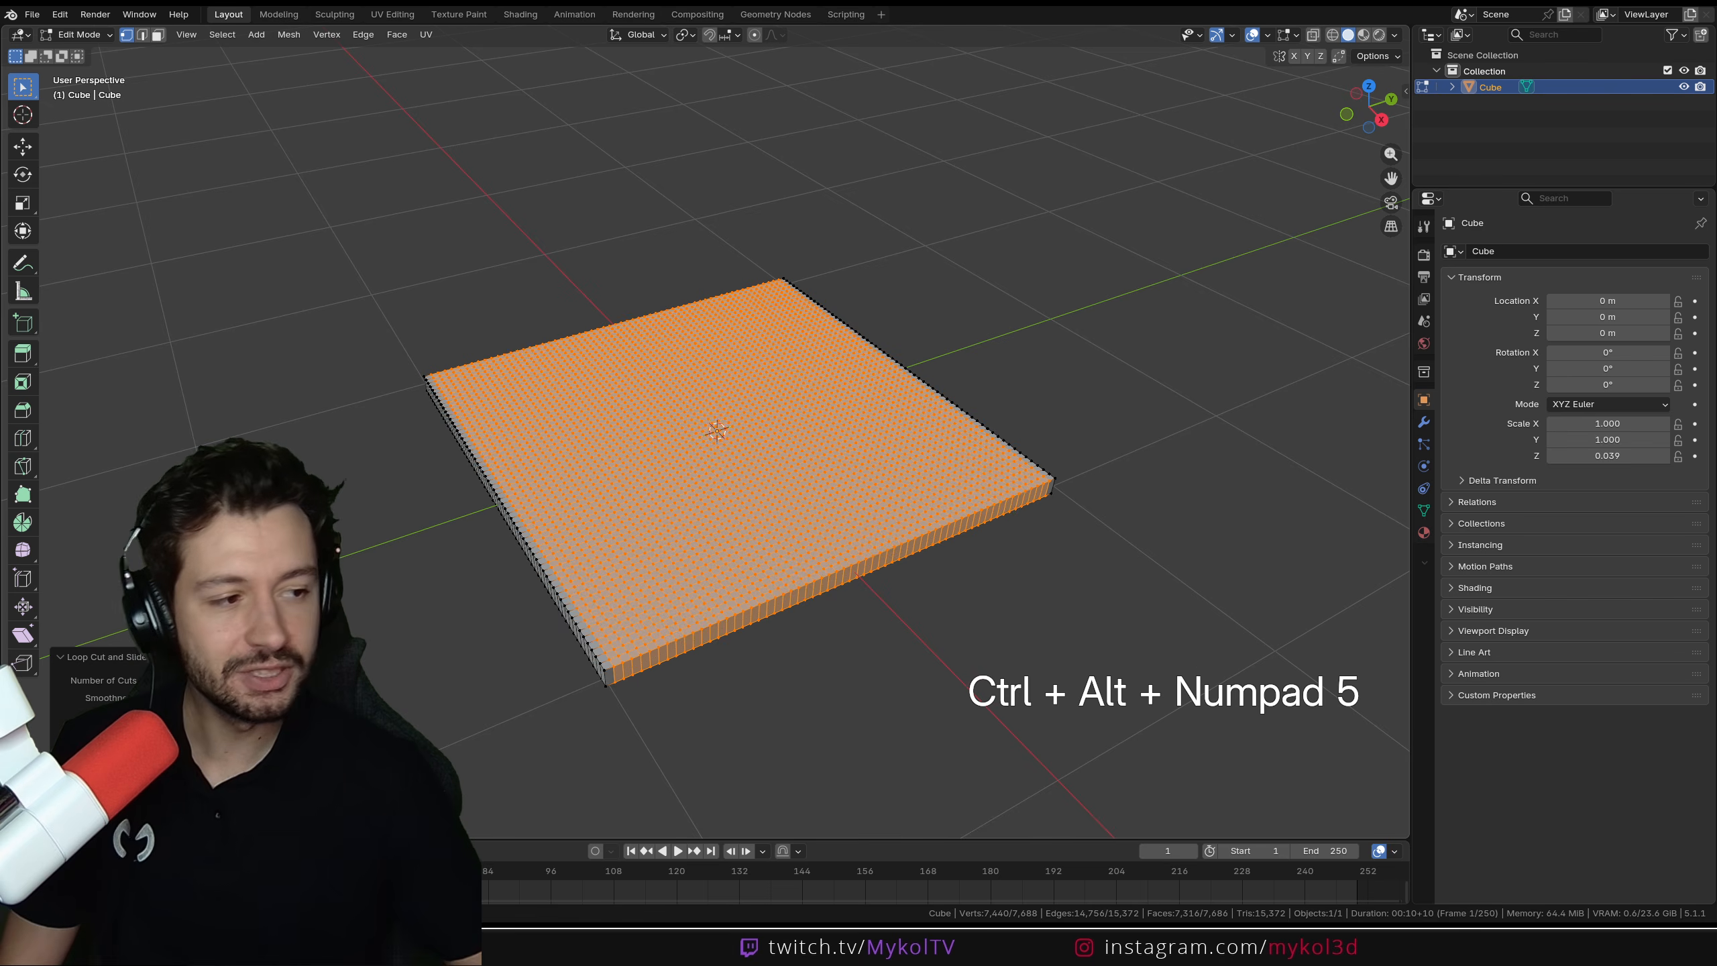
# Add a single centred loop cut around the slab's side faces at mid-thickness
pyautogui.moveTo(751, 661); pyautogui.dragTo(935, 599, button='middle')
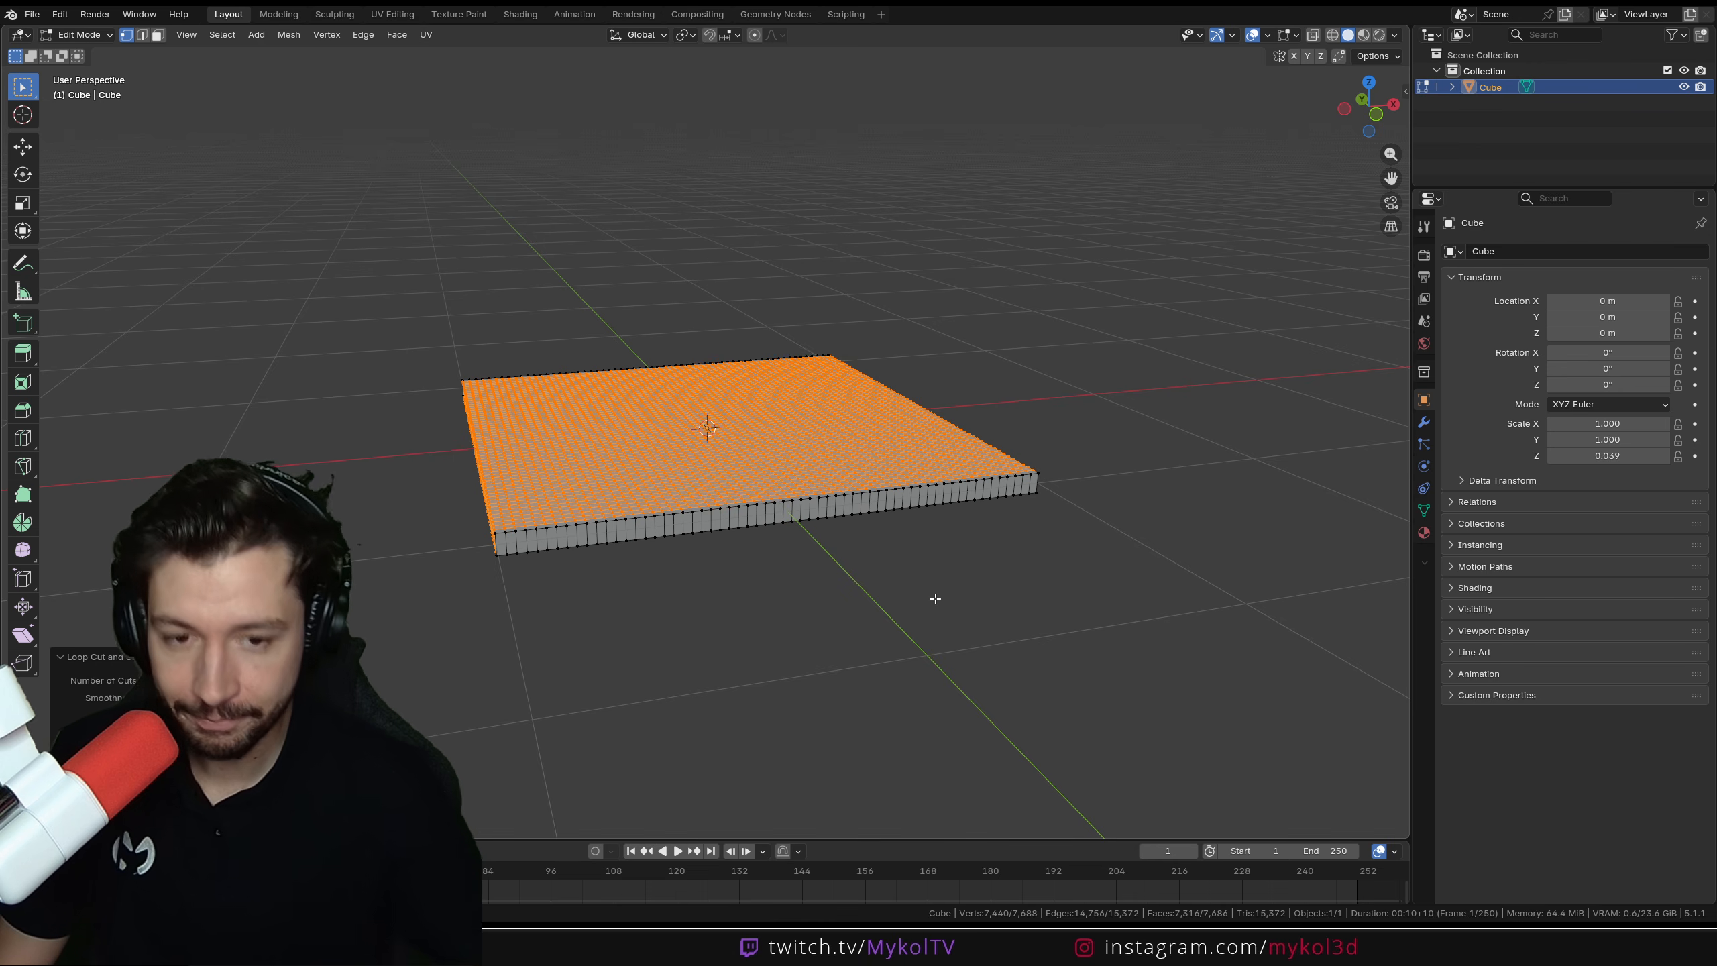
pyautogui.hotkey('ctrl', 'r')
pyautogui.click(1041, 485)
pyautogui.press('Escape')
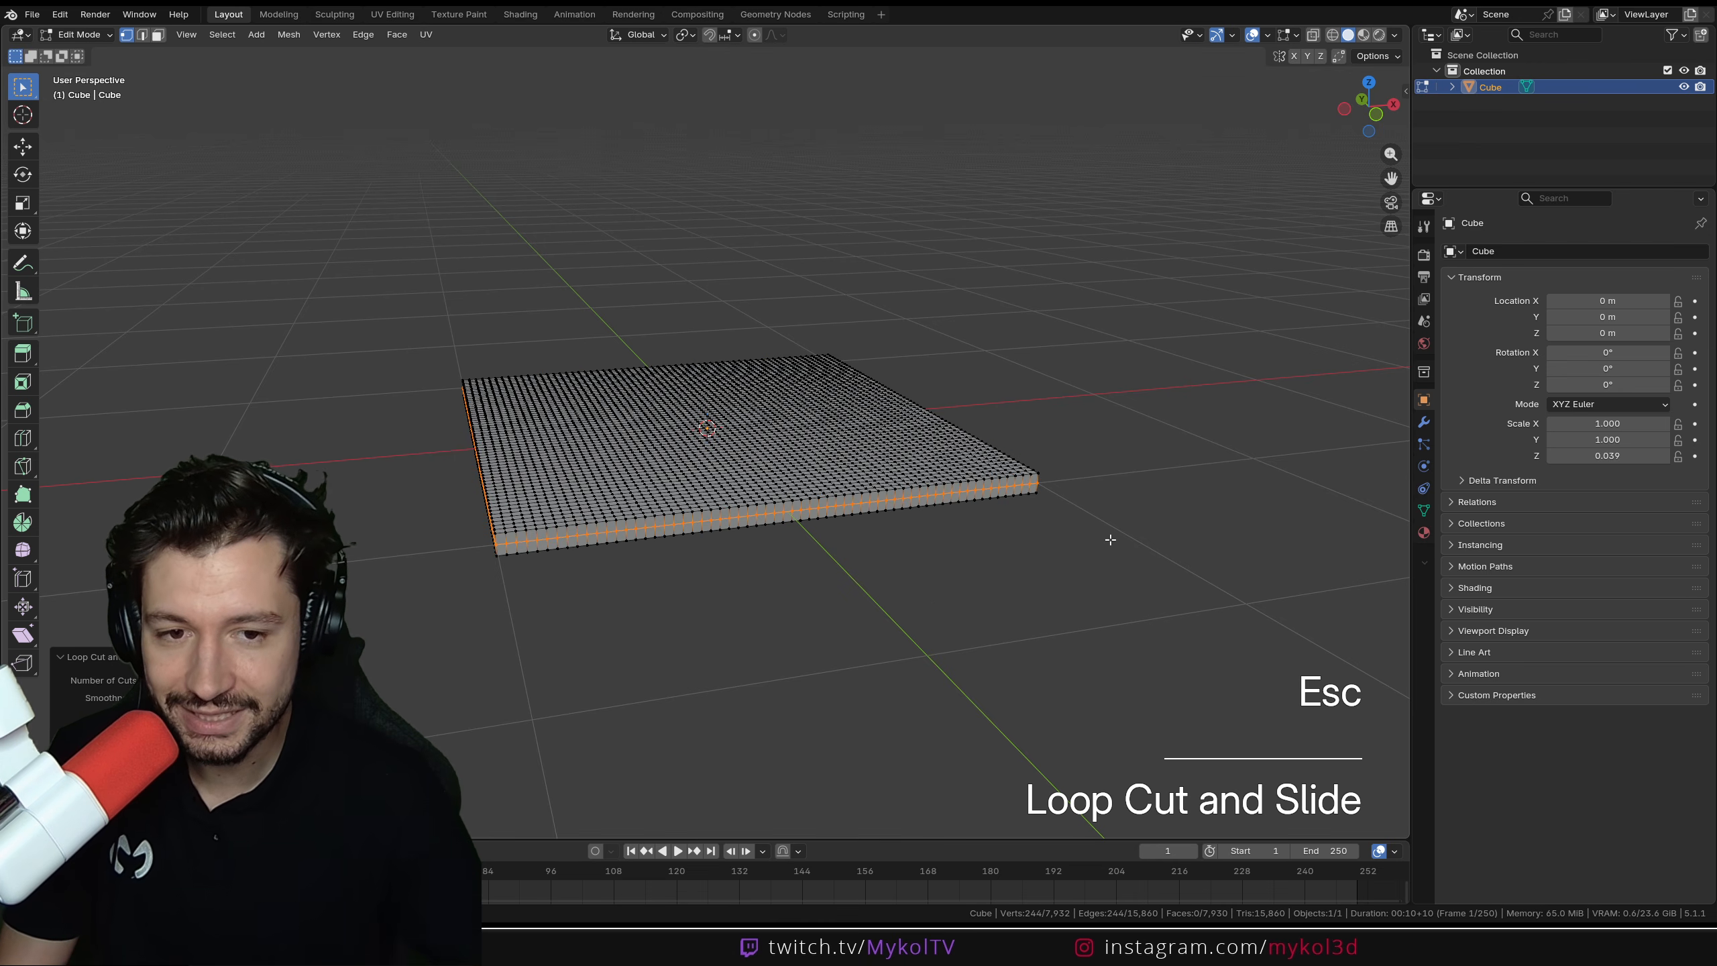
# Scale the mid-thickness edge loop outward by about 1.017 and return to Object Mode
pyautogui.scroll(3, 1107, 538)
pyautogui.press('s')
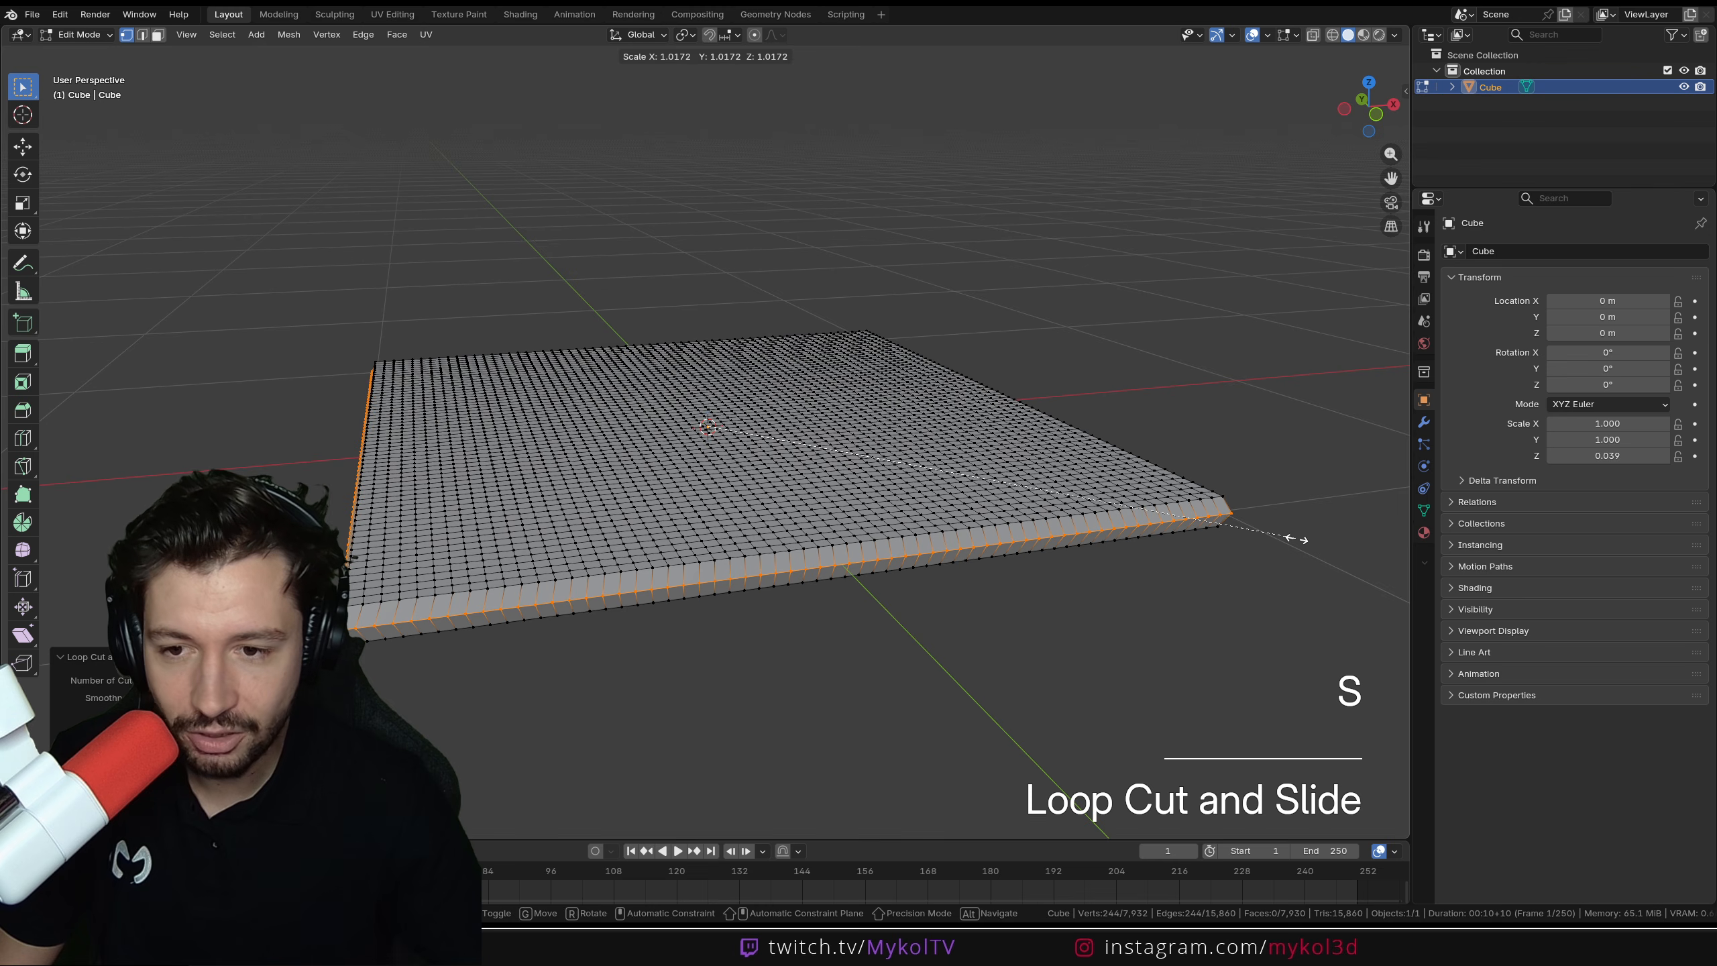
pyautogui.click(1296, 540)
pyautogui.scroll(-4, 851, 586)
pyautogui.moveTo(750, 561); pyautogui.dragTo(796, 618, button='middle')
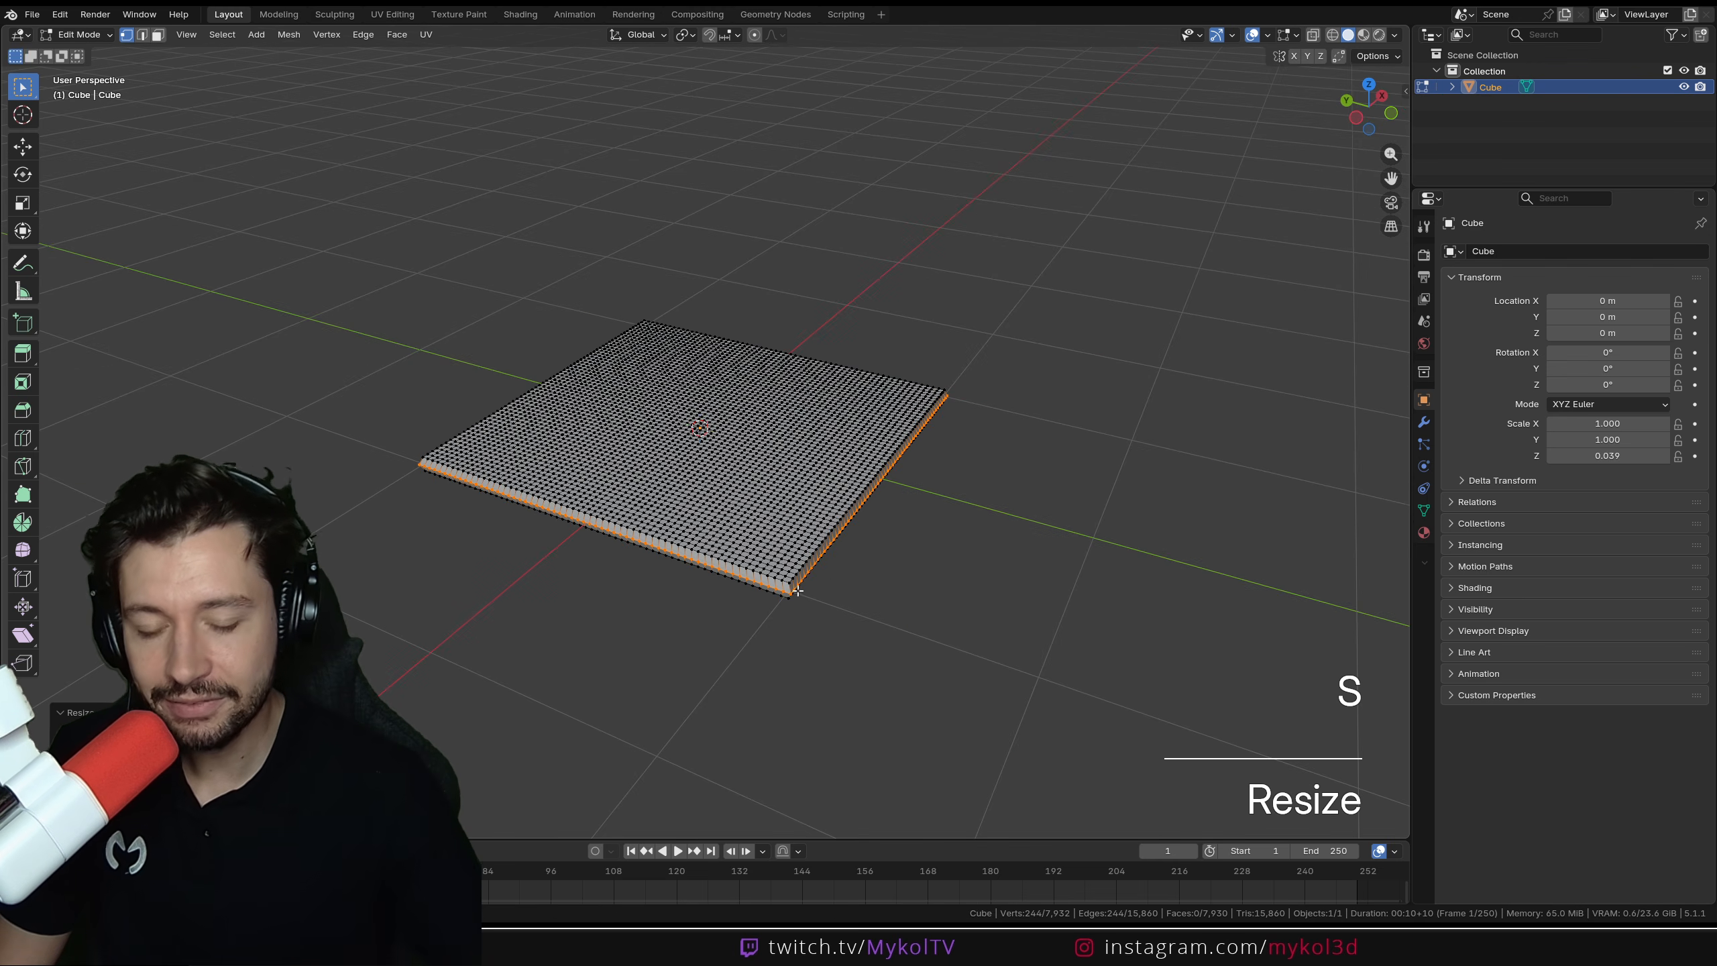
pyautogui.press('Tab')
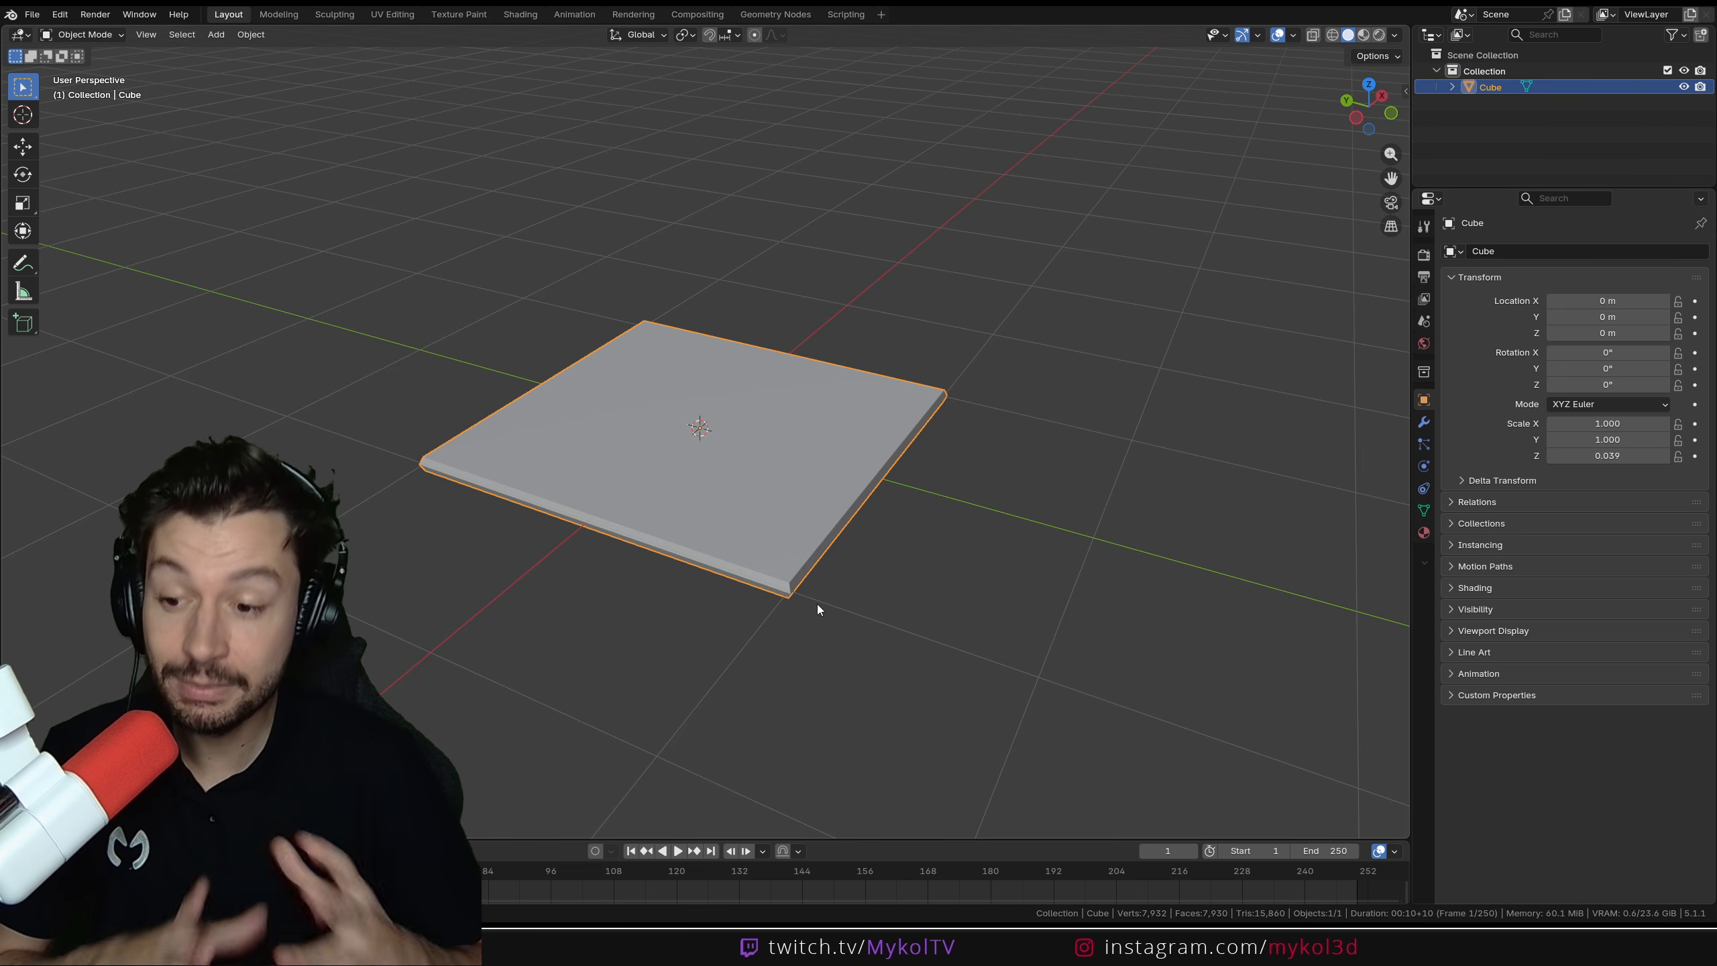
# Save the scene over the existing Coussin_Tuto.blend in the COUSSIN folder
pyautogui.hotkey('ctrl', 's')
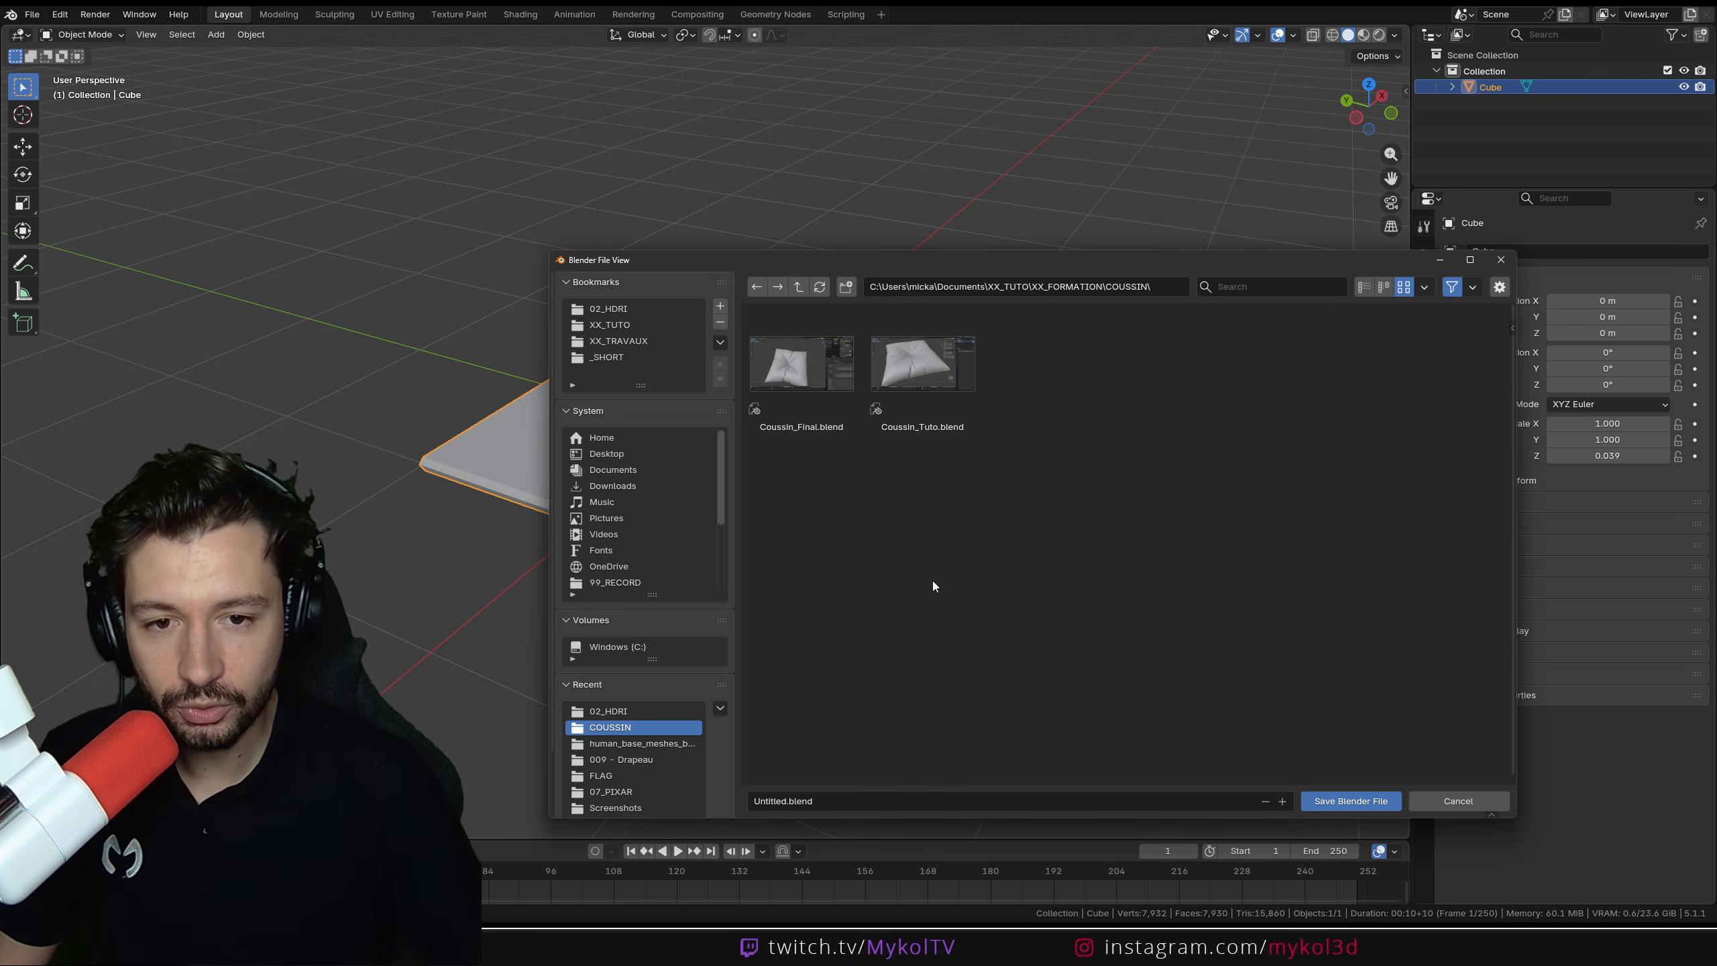
pyautogui.doubleClick(923, 366)
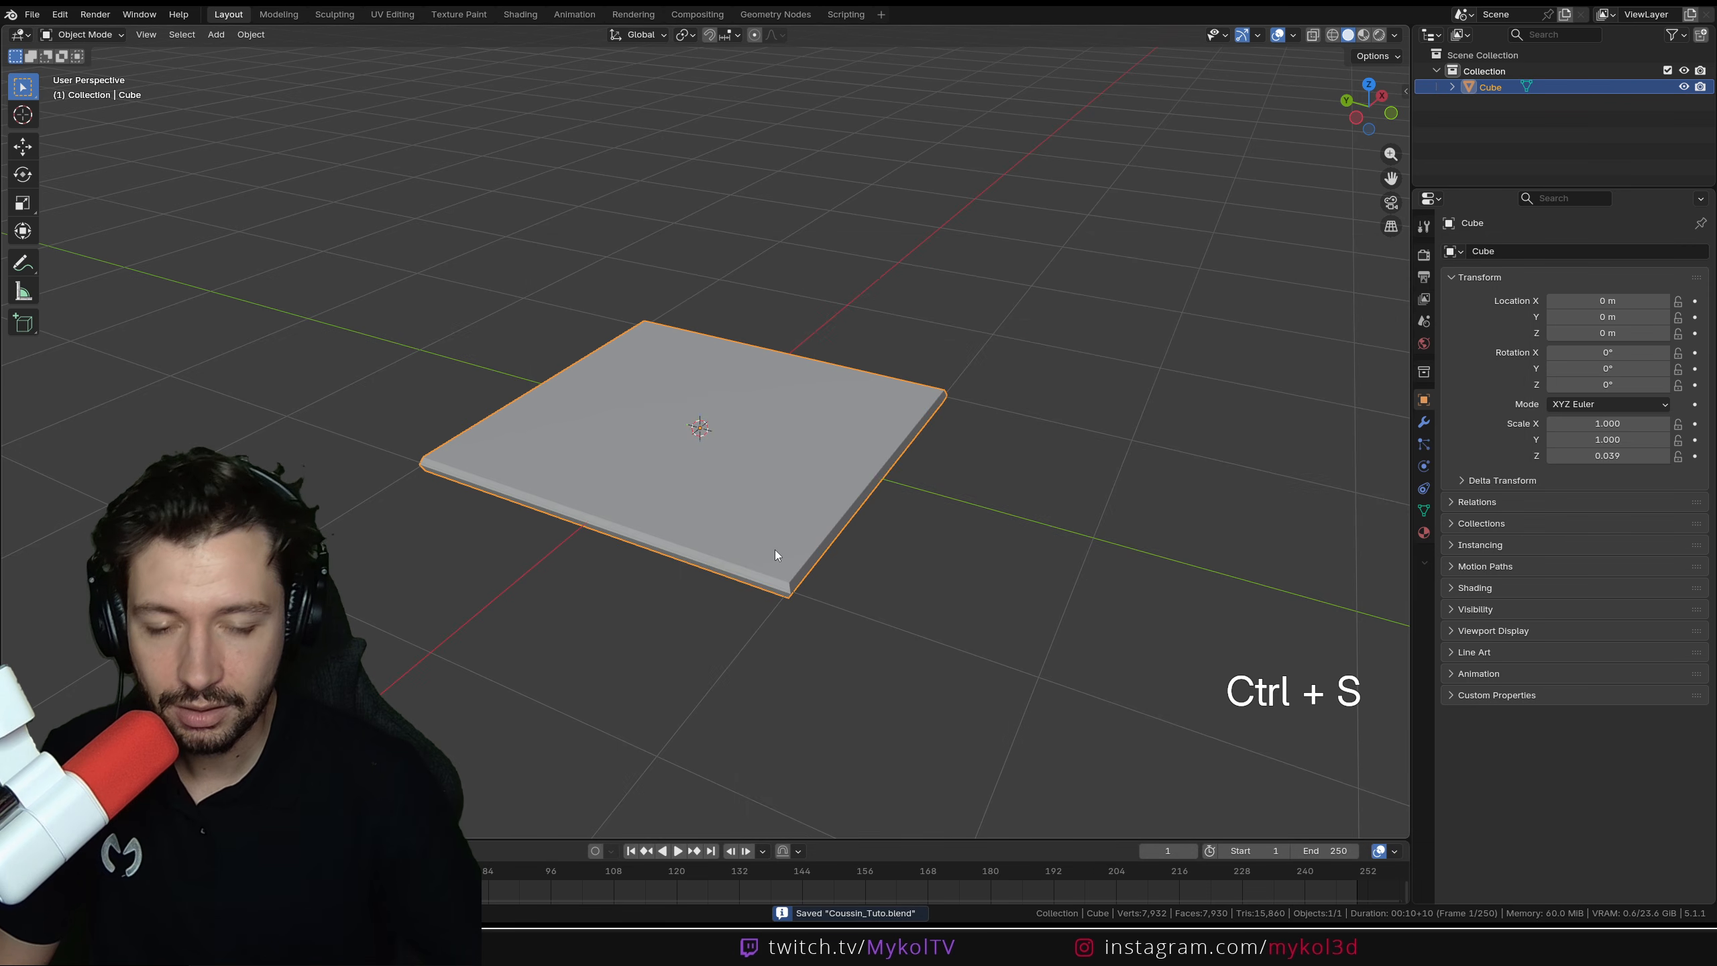
pyautogui.moveTo(805, 537); pyautogui.dragTo(906, 502, button='middle')
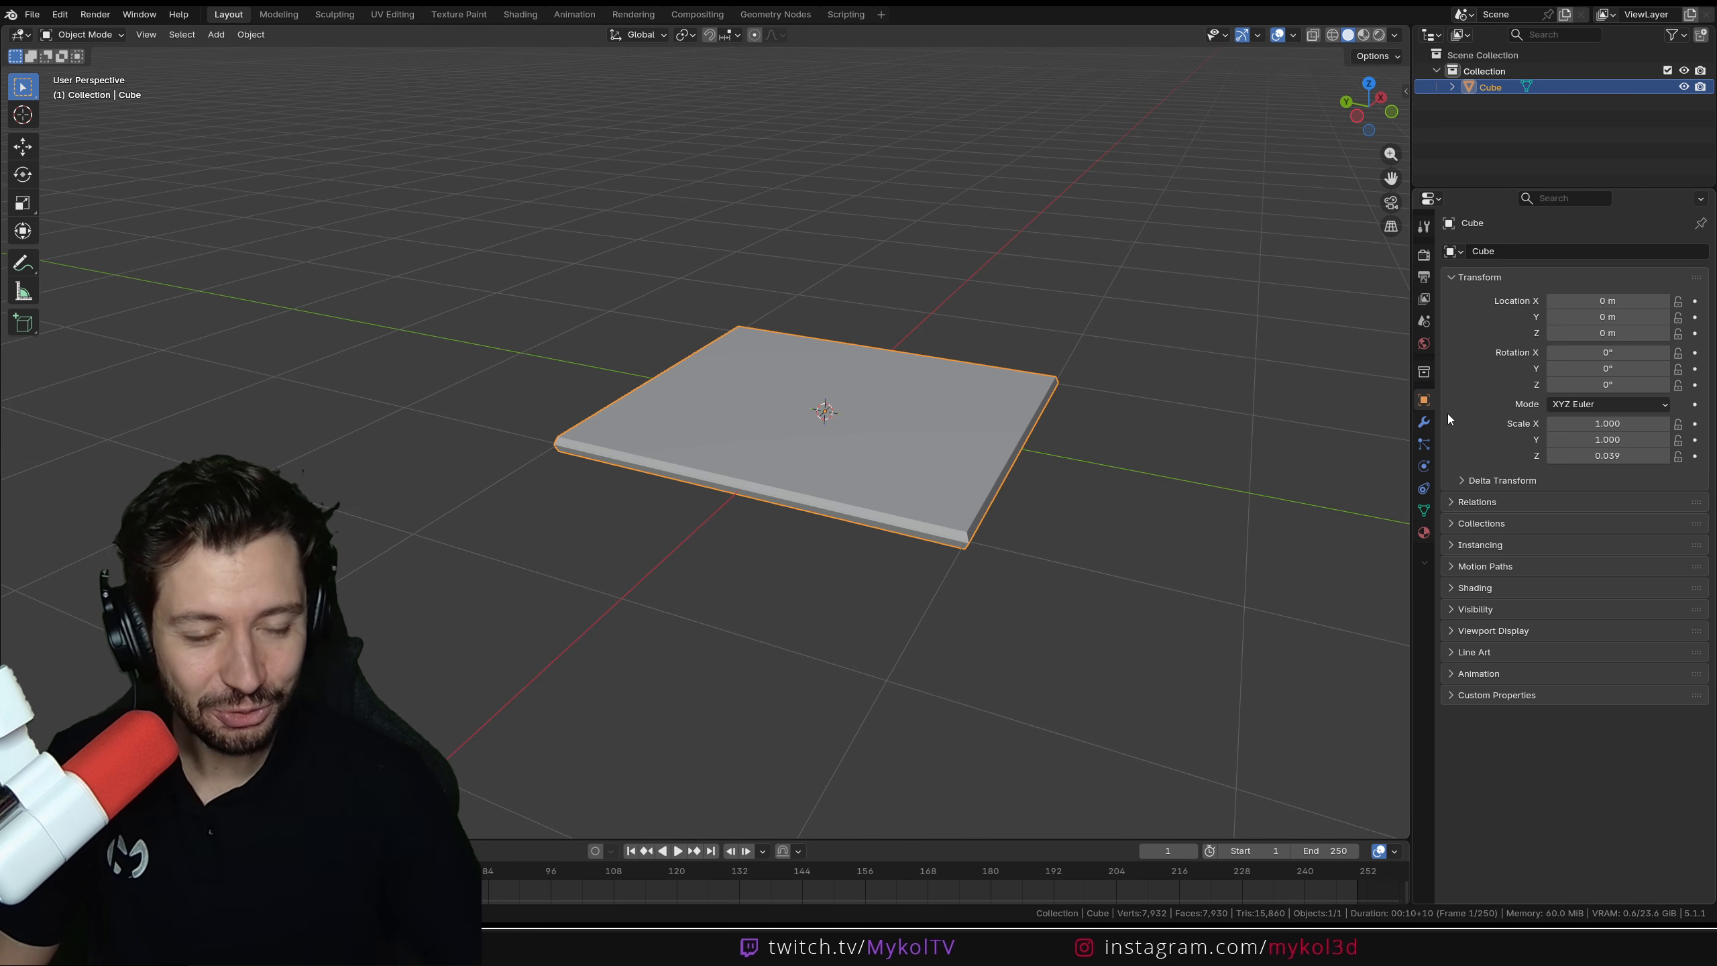
# Add Cloth physics to the slab, play the simulation briefly and return to the first frame
pyautogui.click(1423, 467)
pyautogui.click(1521, 288)
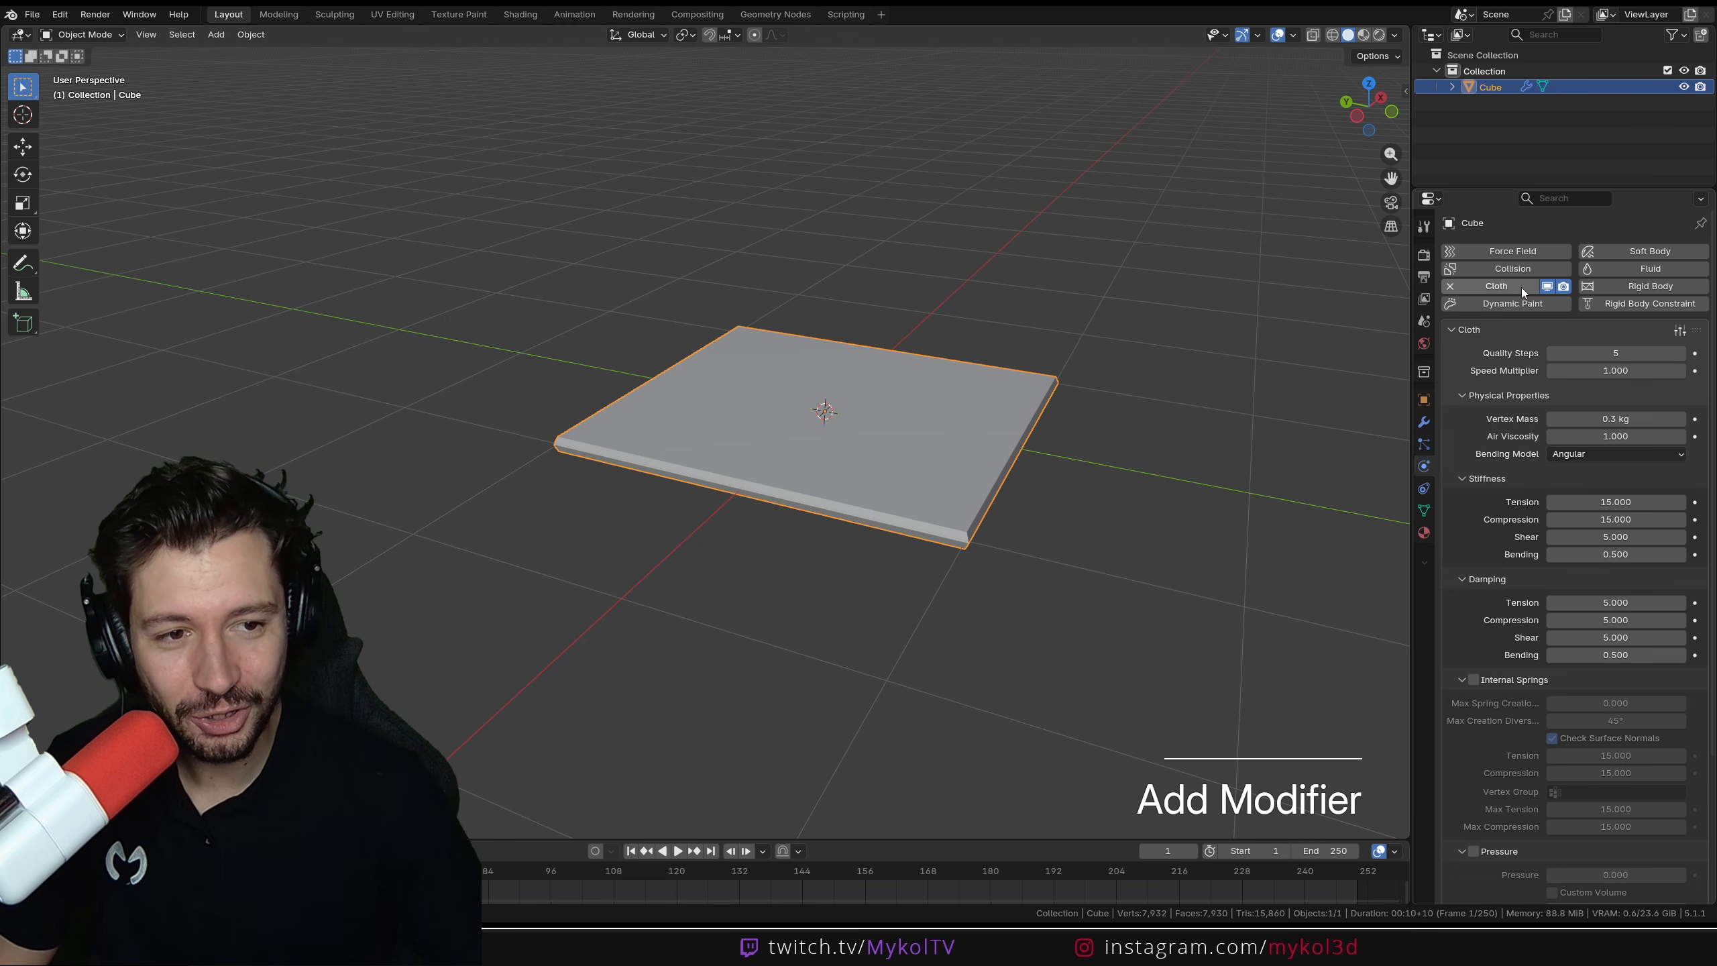
pyautogui.press('space')
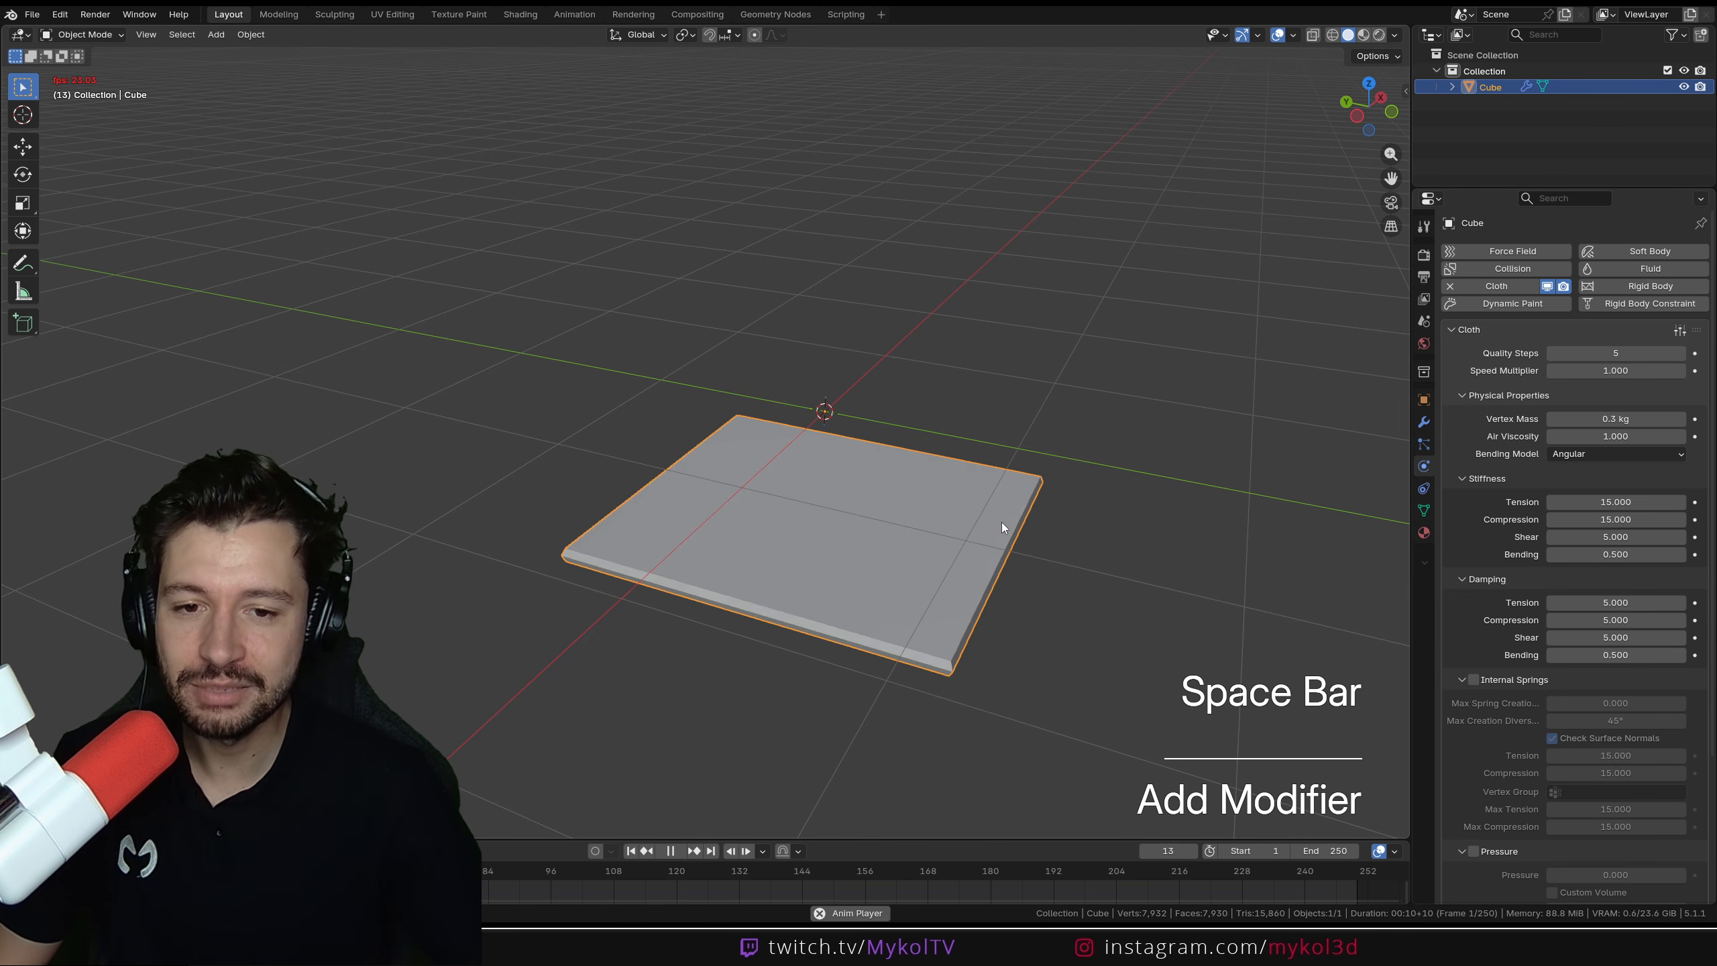
pyautogui.hotkey('shift', 'Left')
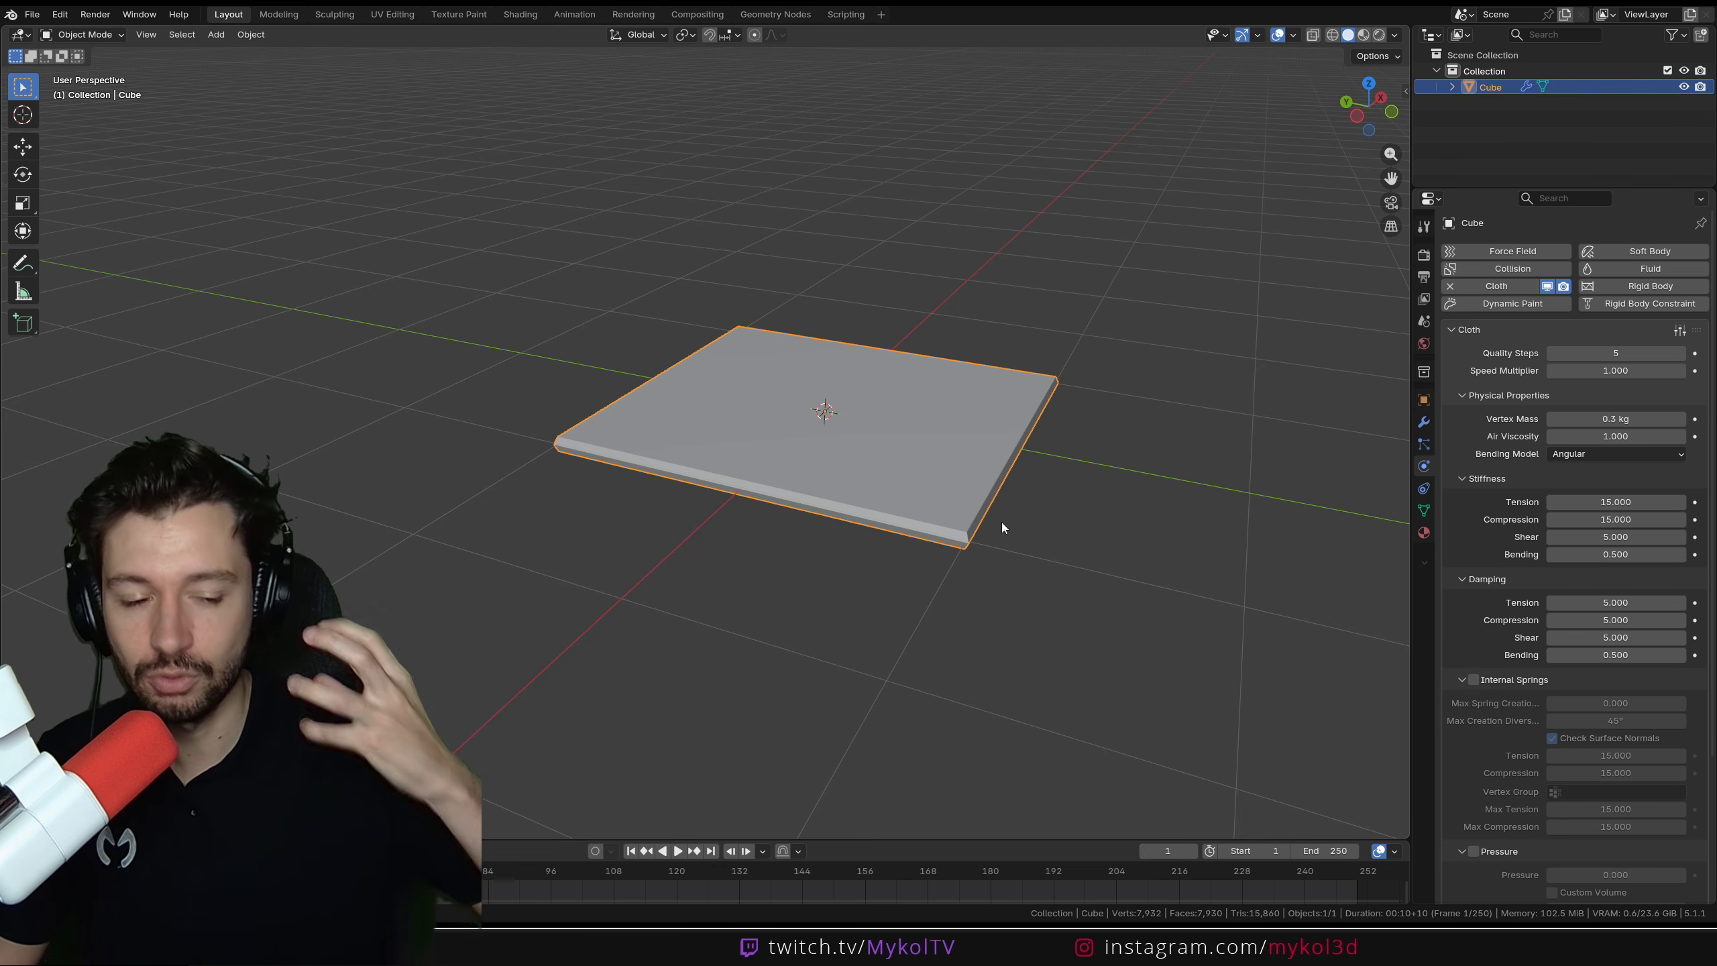
# Enable the cloth's Pressure option and play the simulation to about frame 20
pyautogui.scroll(-6, 1505, 542)
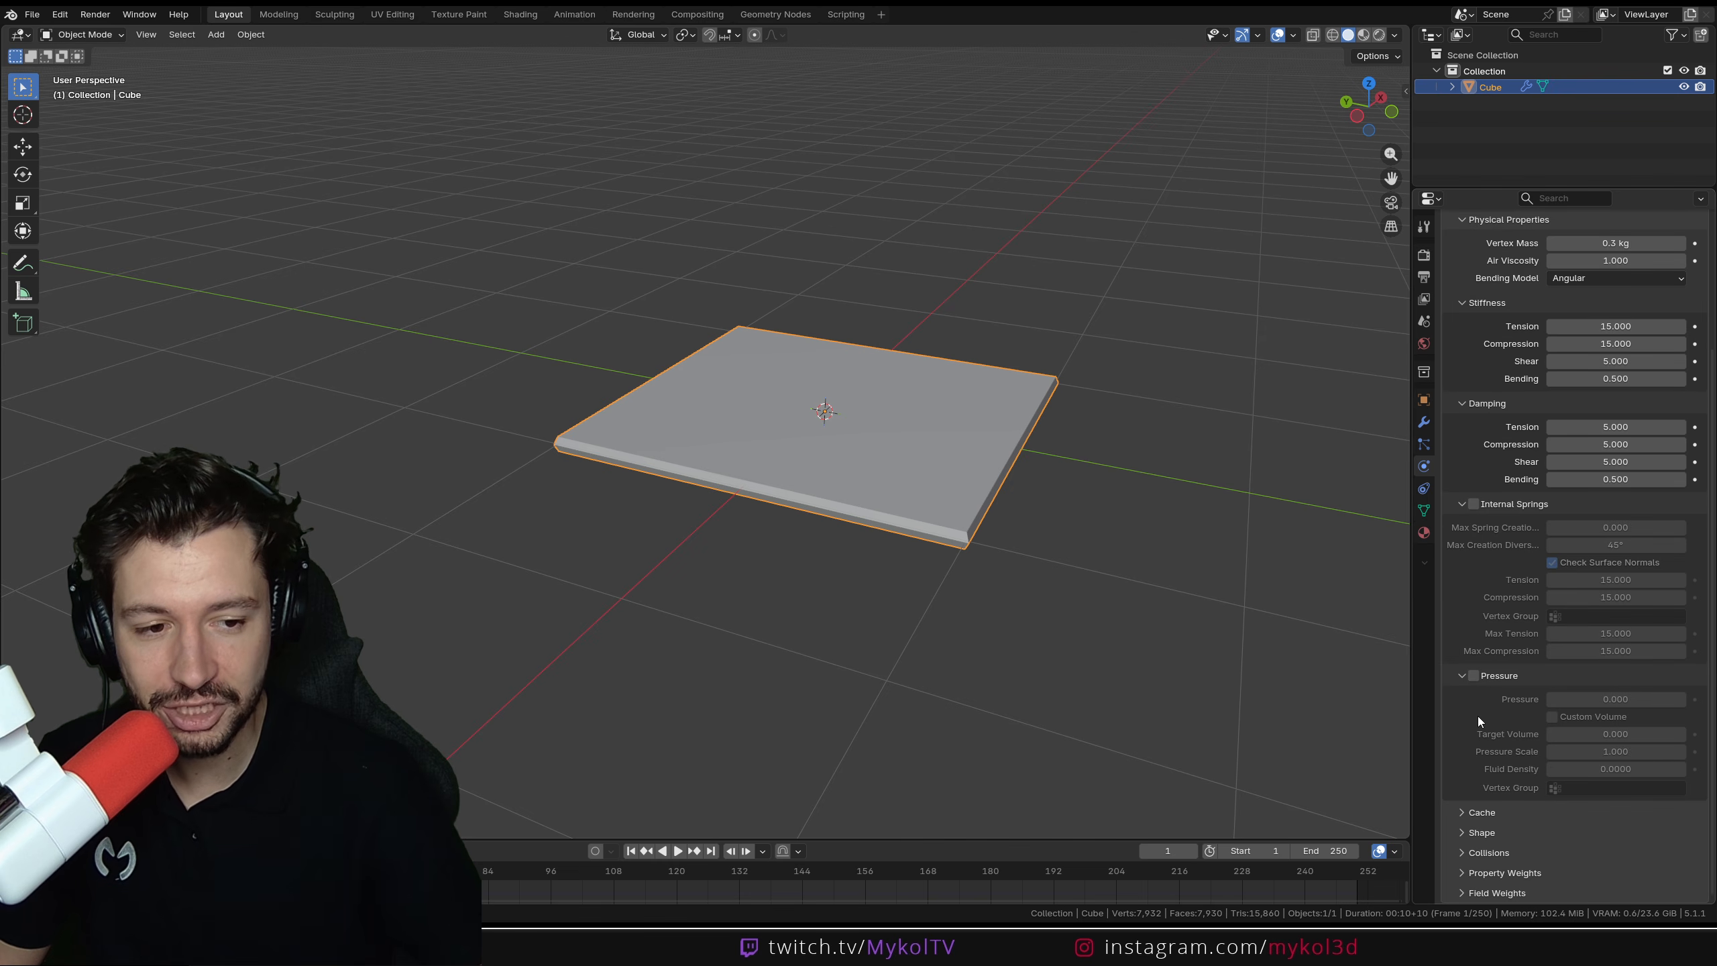
pyautogui.click(1474, 676)
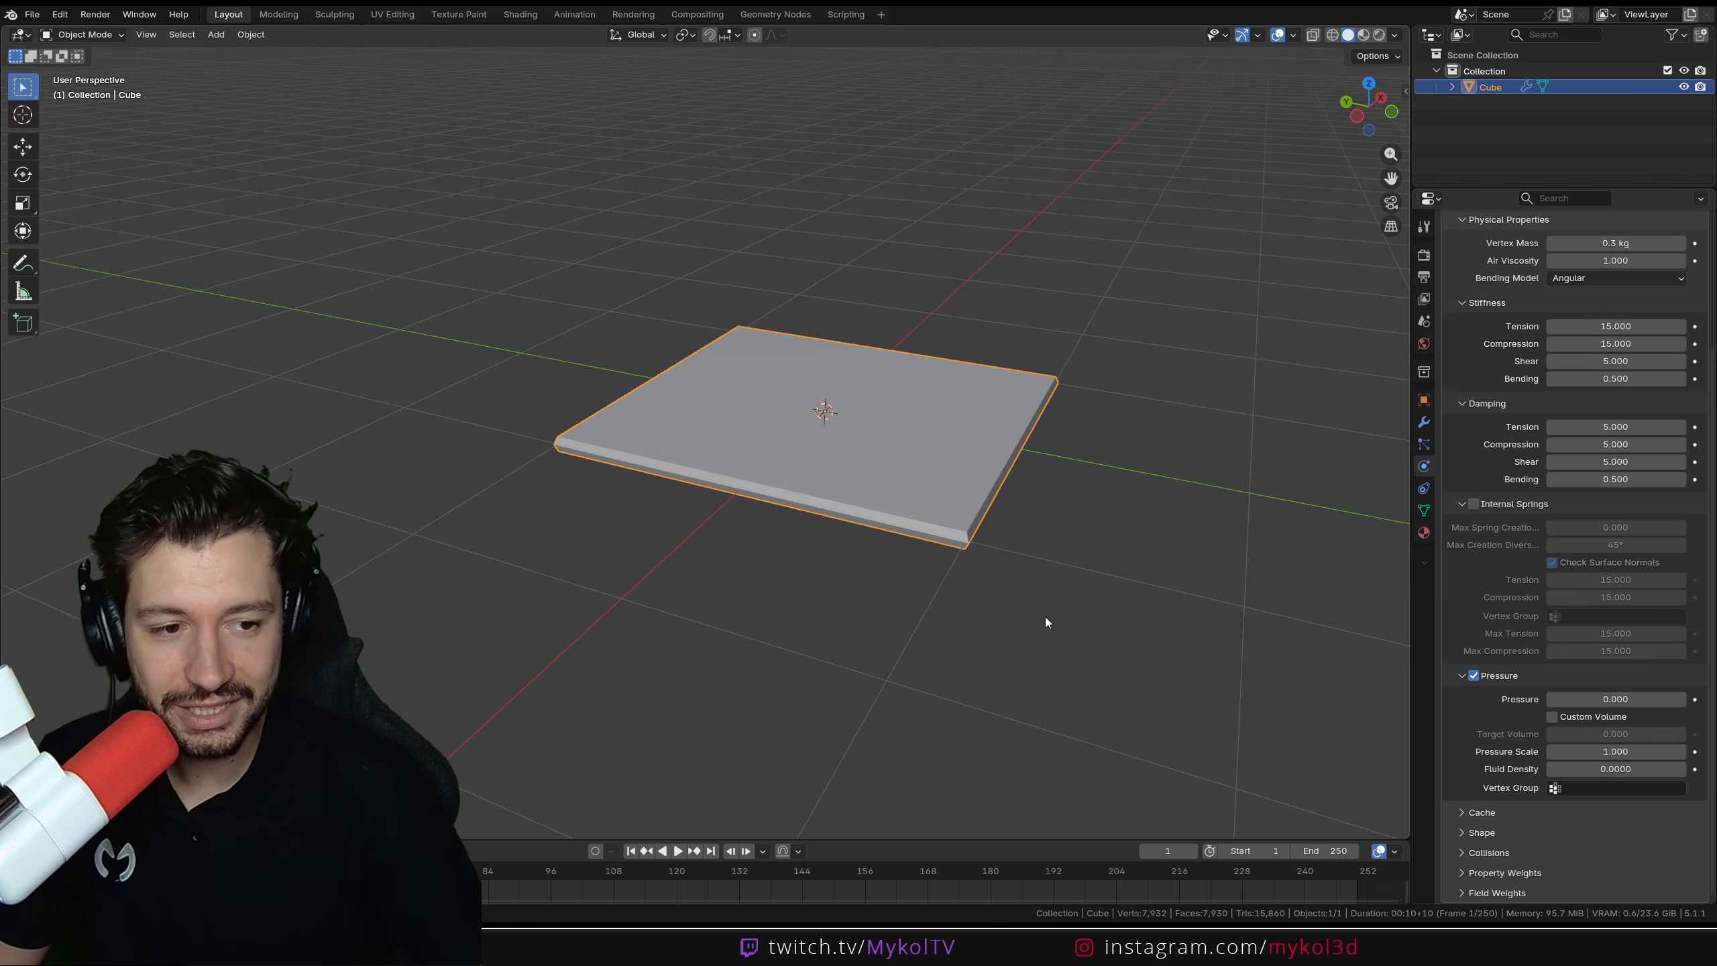
pyautogui.press('space')
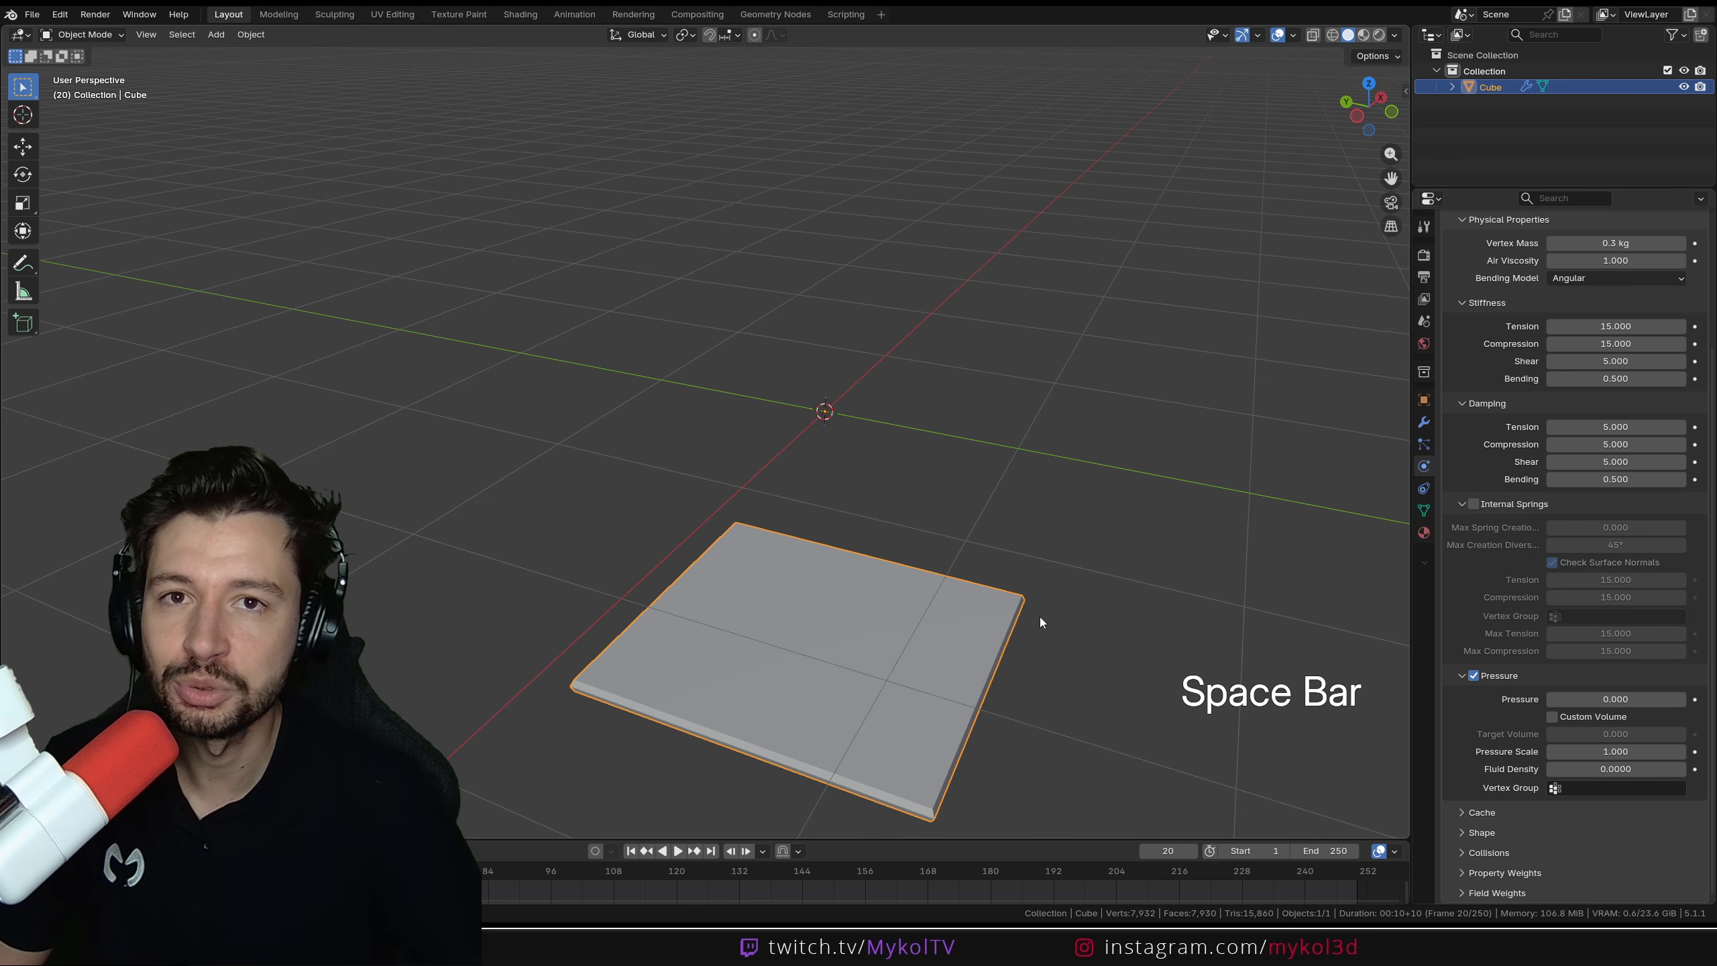
# Return to the first frame and test the simulation with the cloth pressure at -4.5, rewinding when finished
pyautogui.hotkey('shift', 'Left')
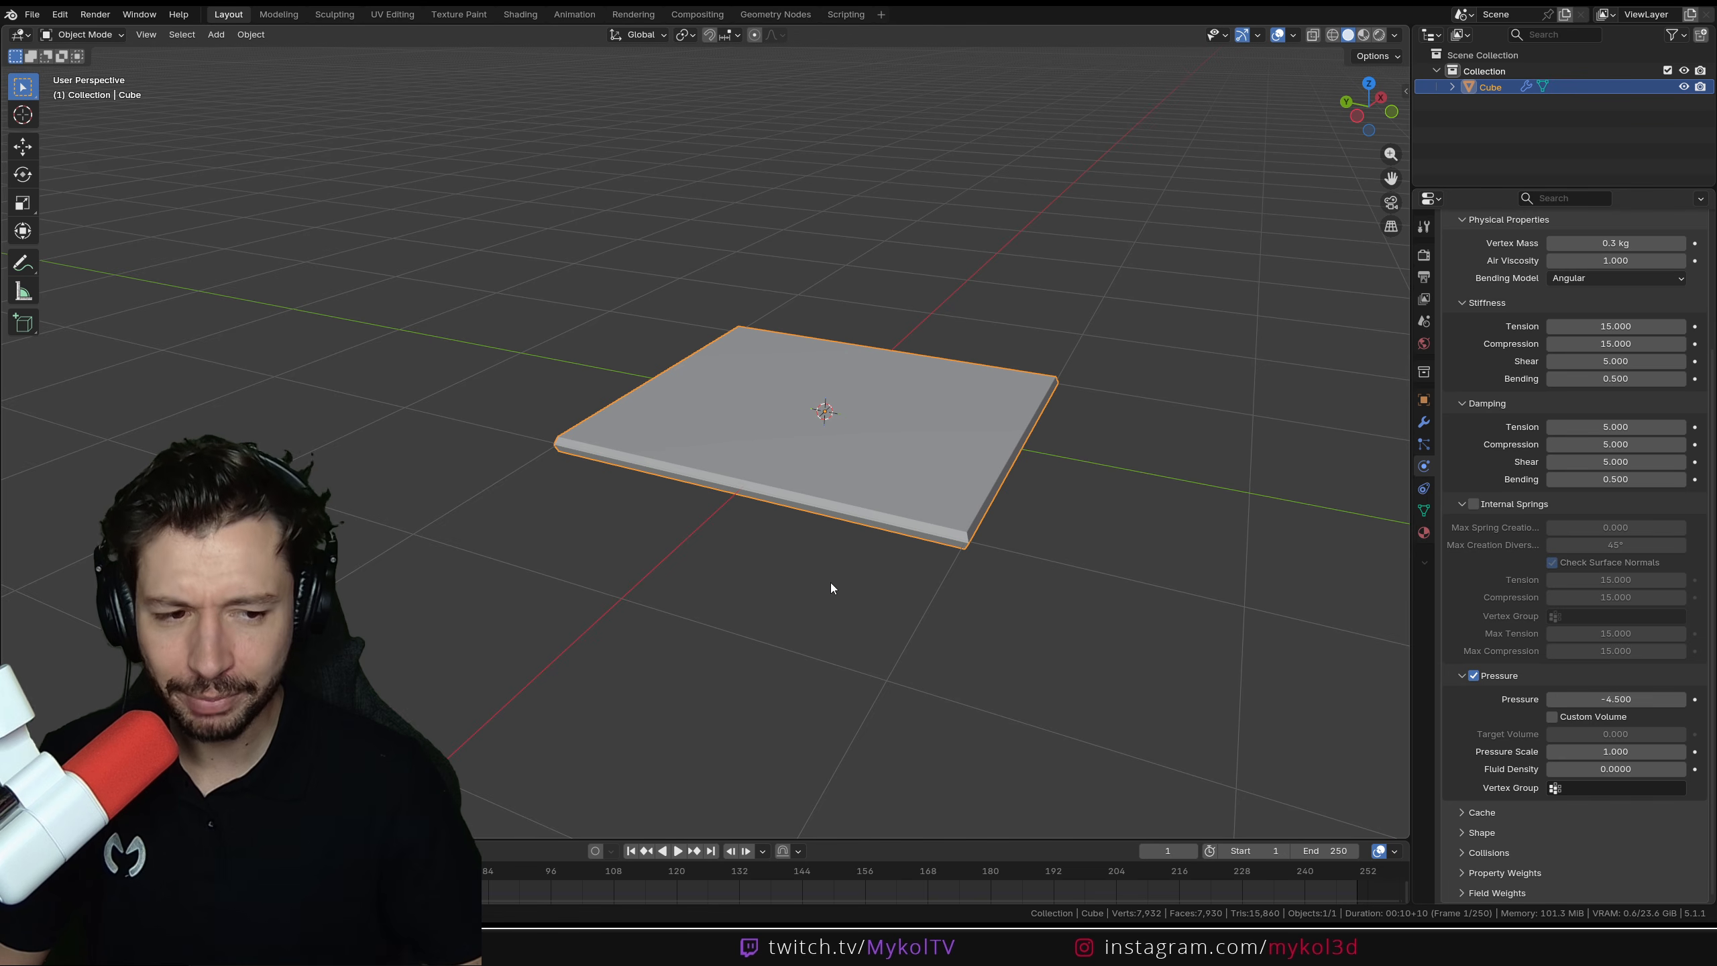
pyautogui.press('space')
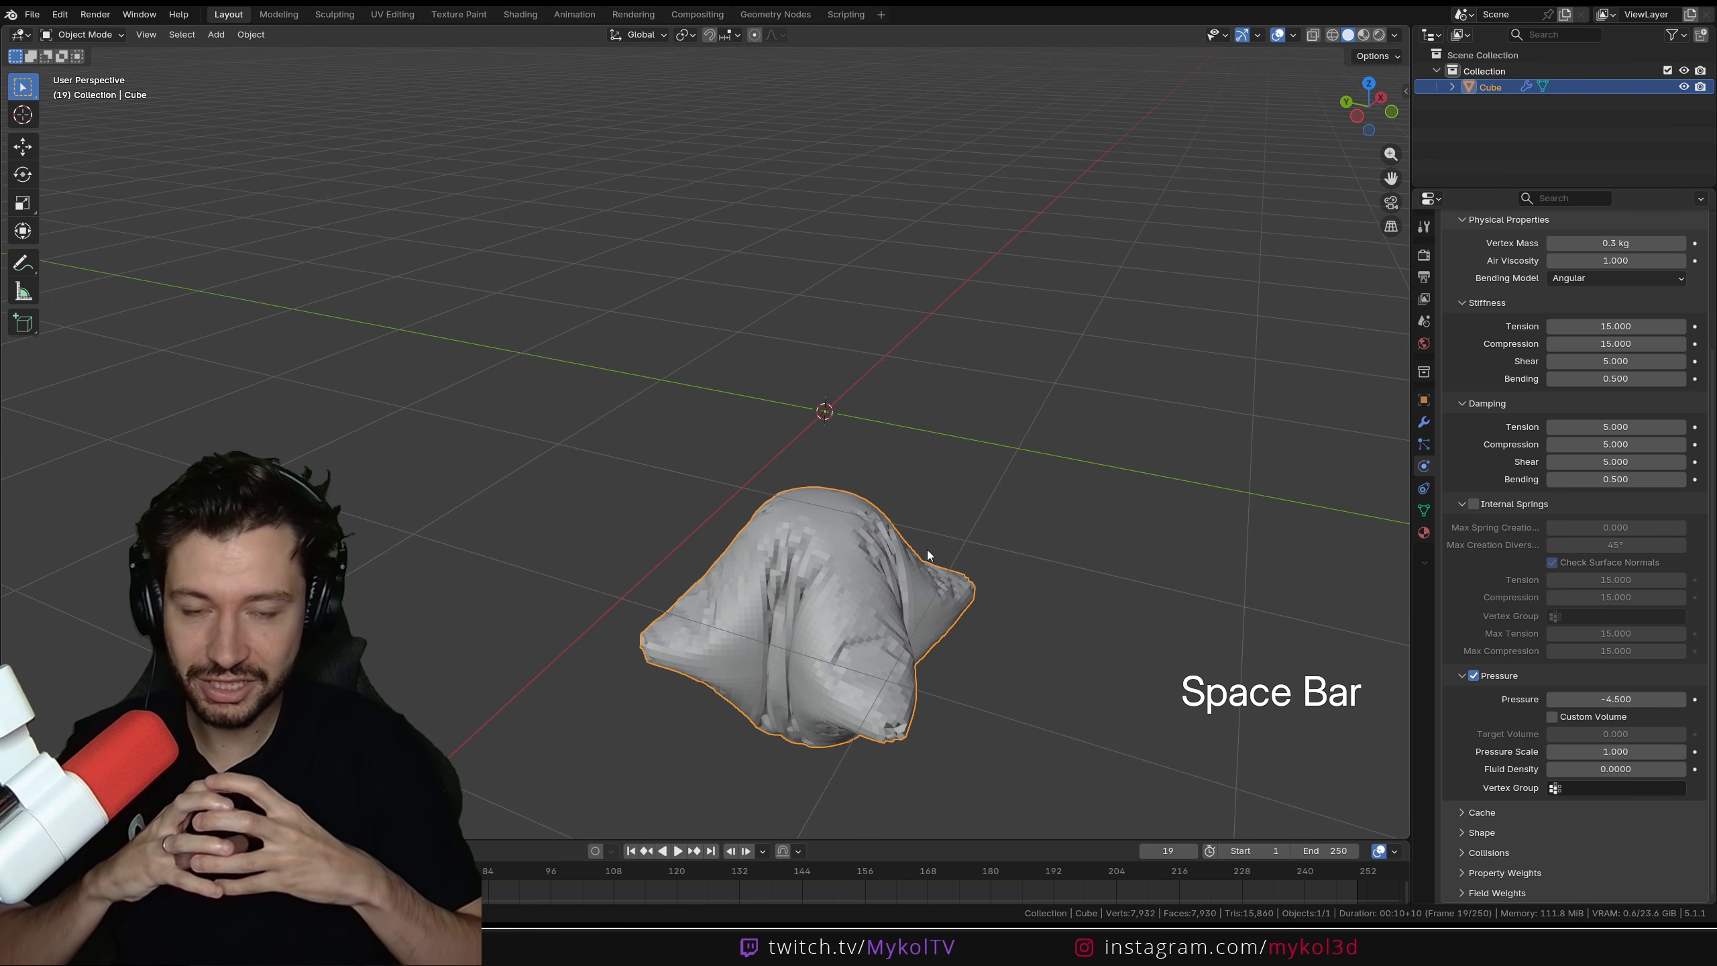
pyautogui.hotkey('shift', 'Left')
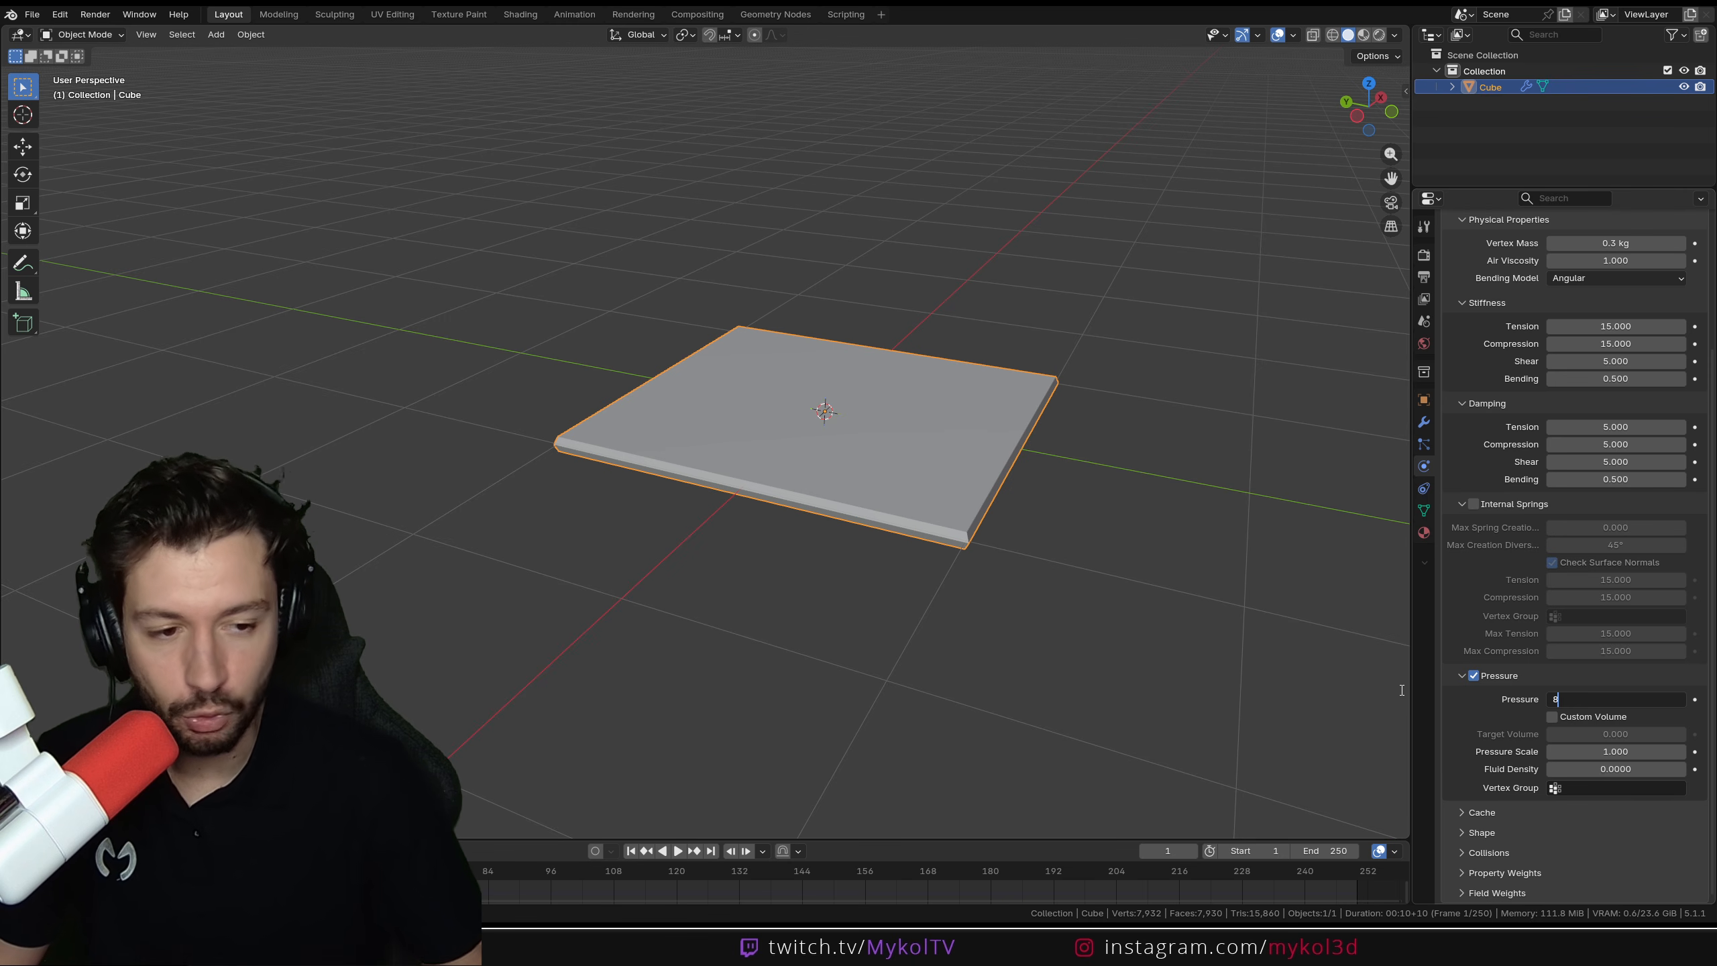
# Set the cloth pressure to 8, play the simulation to frame 21 and inspect the inflated shape
pyautogui.press('Return')
pyautogui.press('space')
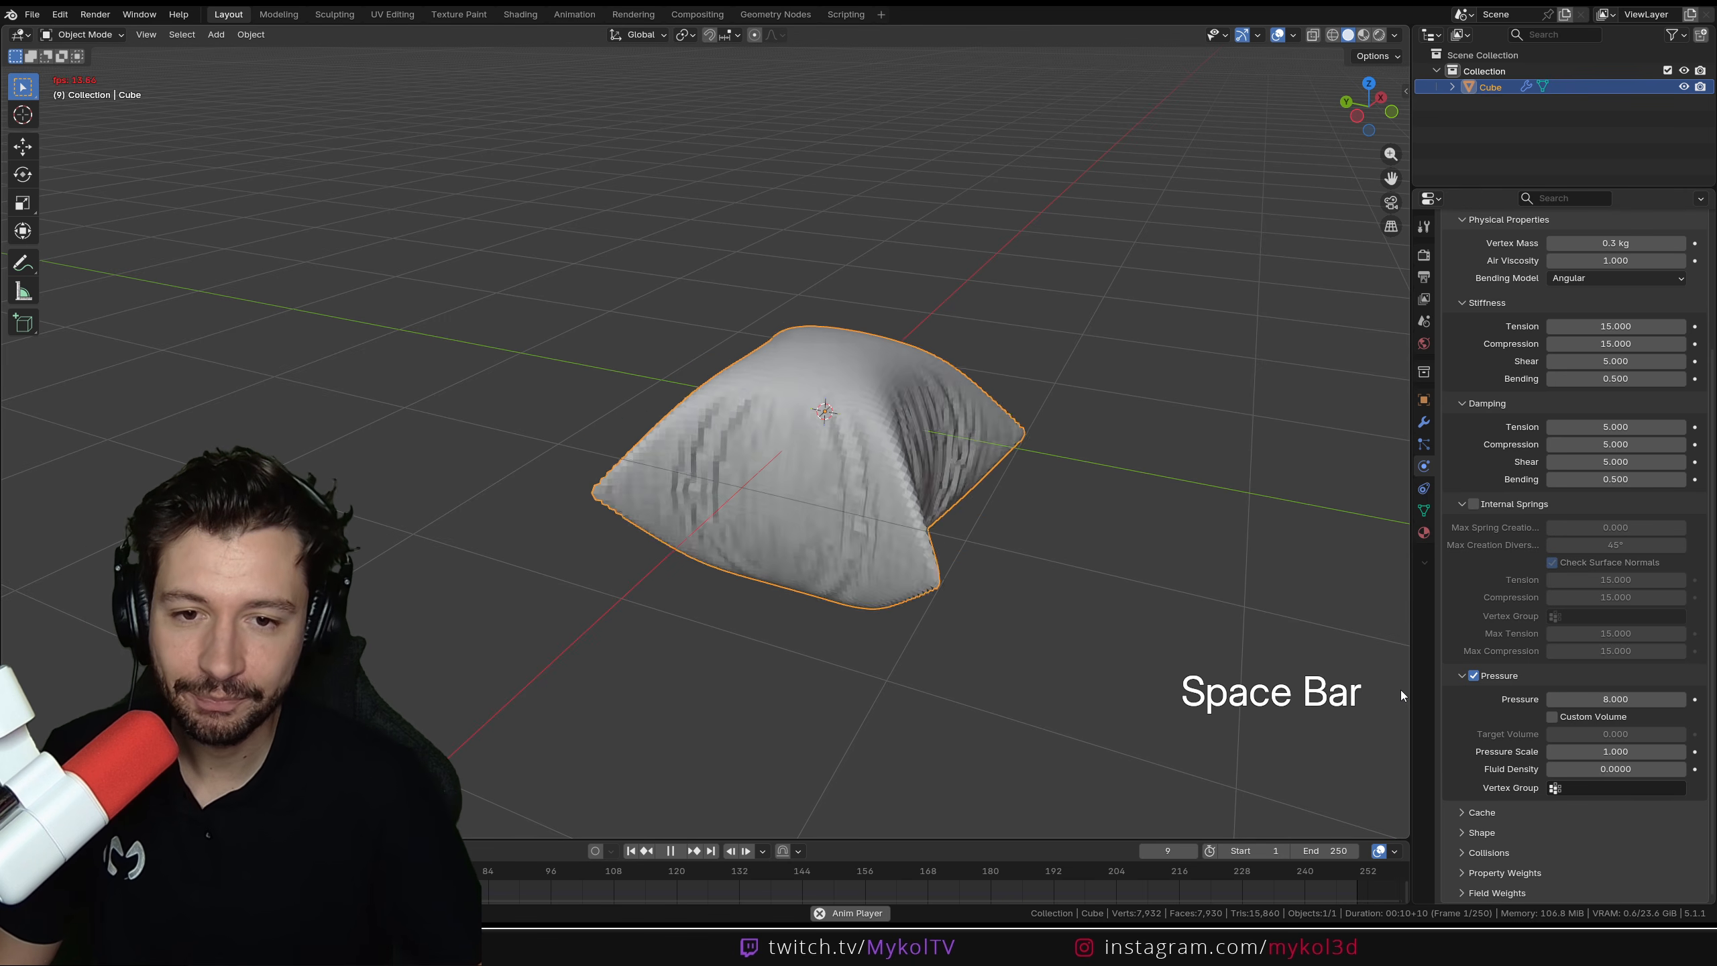
pyautogui.press('space')
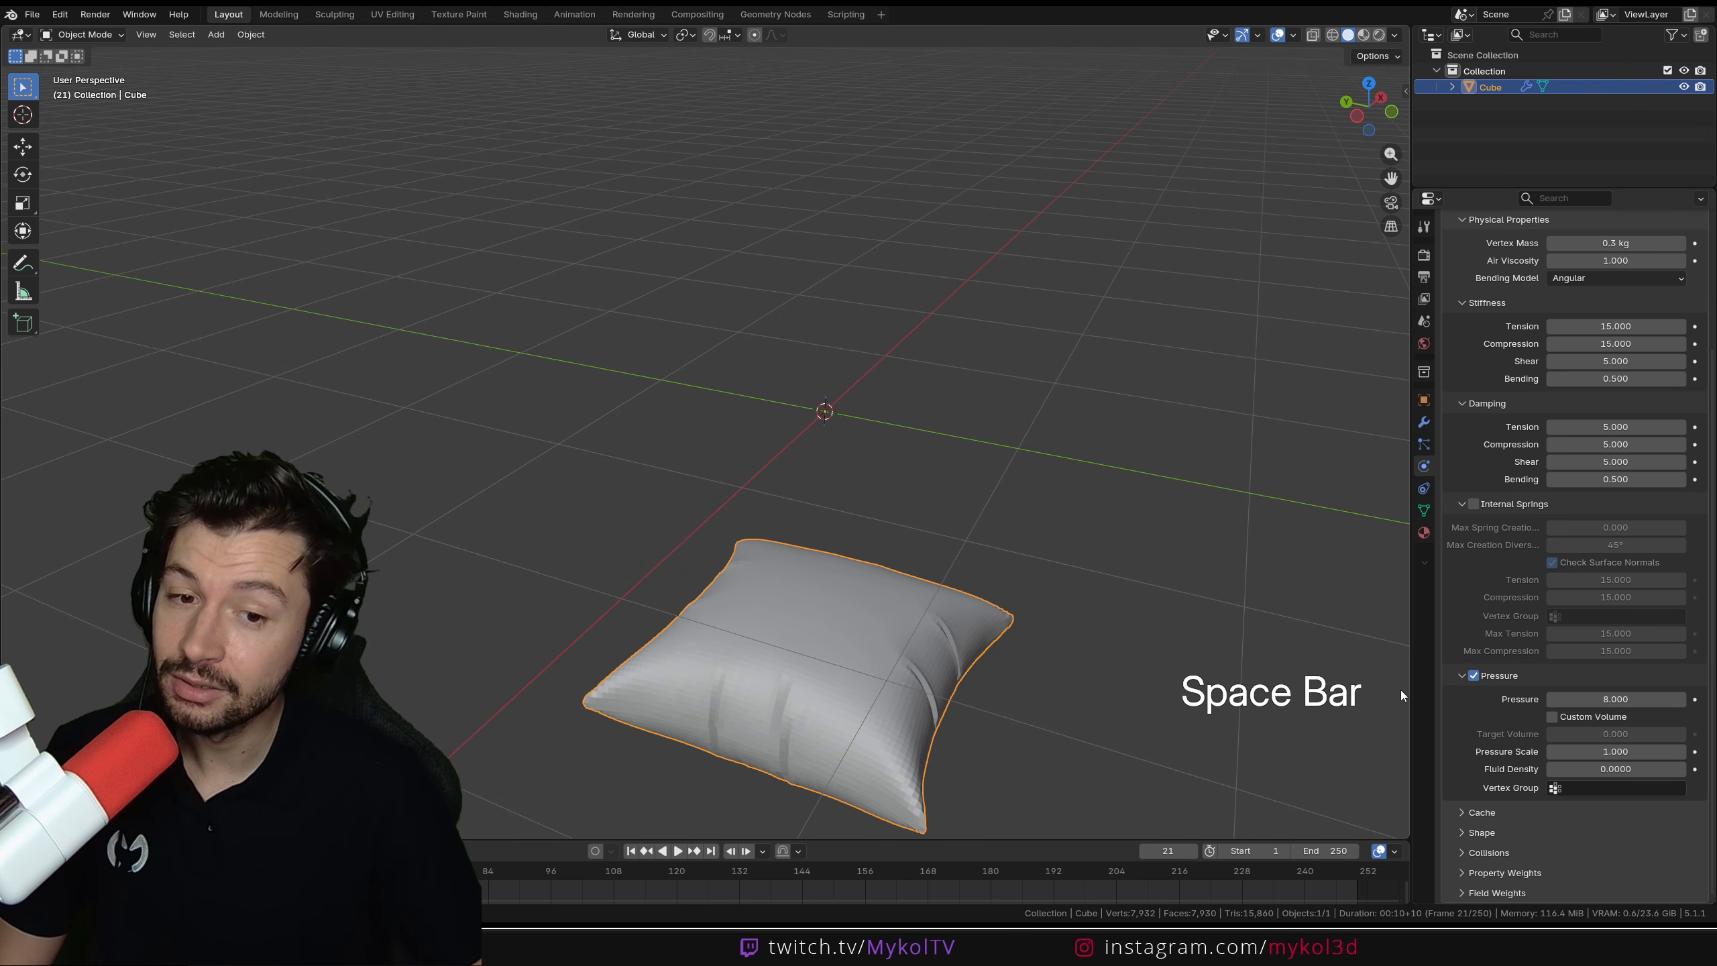
pyautogui.scroll(-3, 899, 510)
pyautogui.moveTo(899, 509); pyautogui.dragTo(881, 620, button='middle')
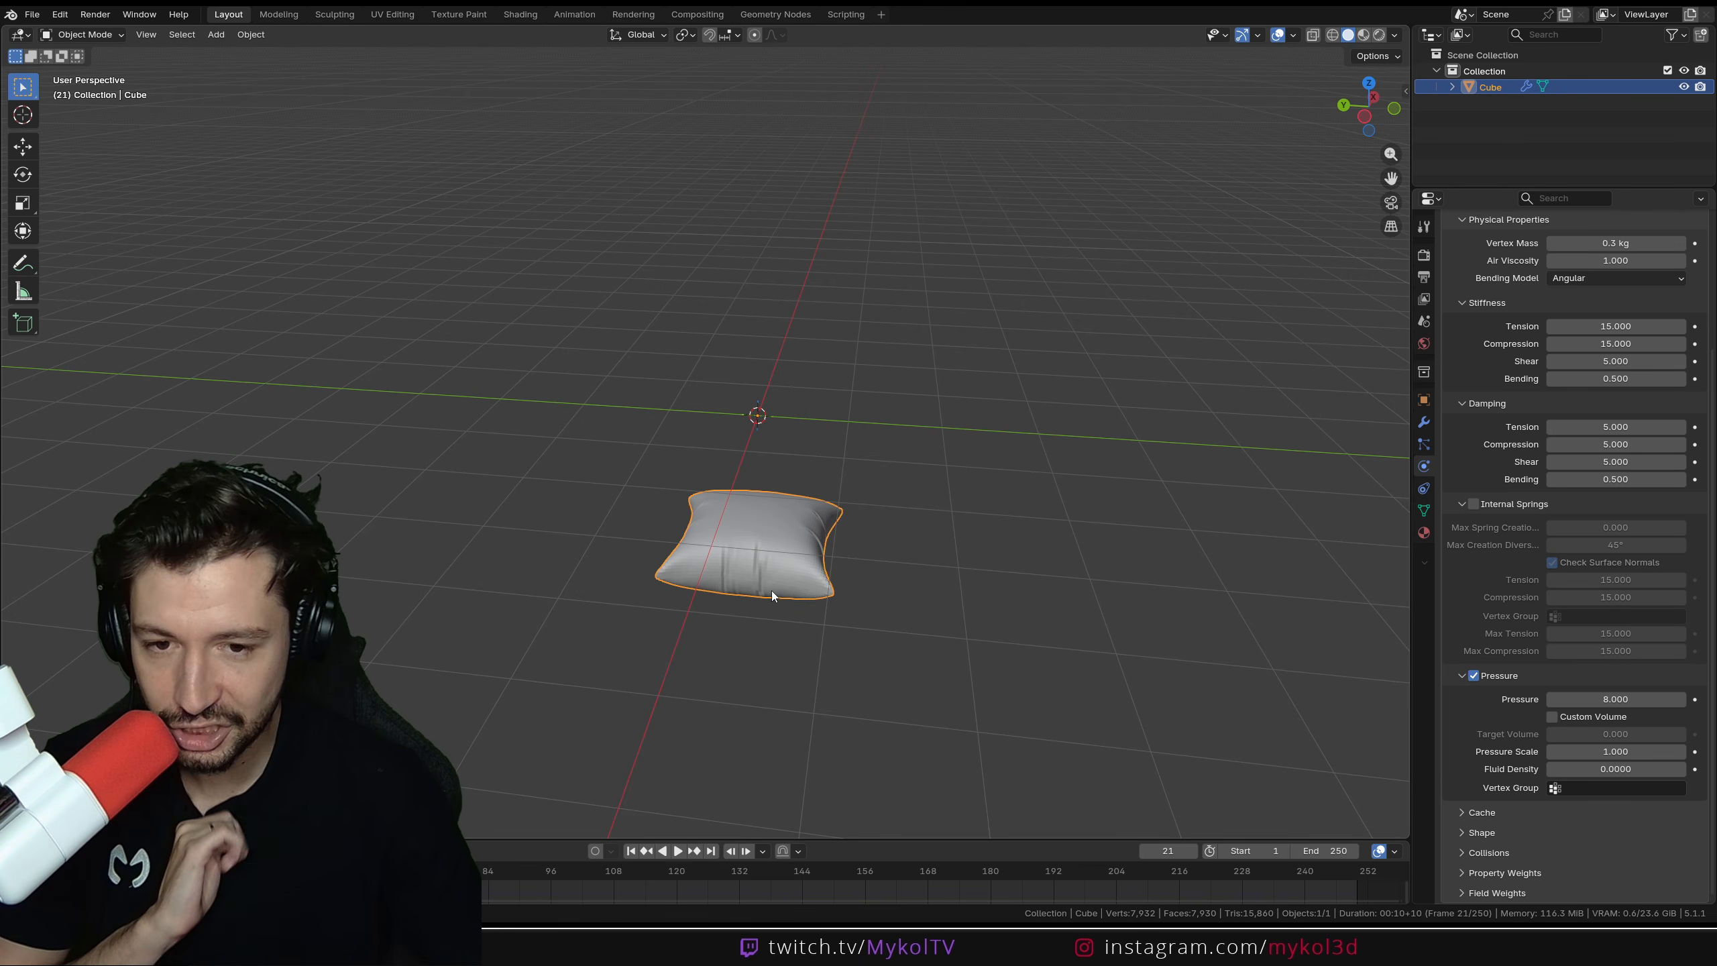
pyautogui.scroll(3, 780, 590)
pyautogui.keyDown('shift'); pyautogui.moveTo(789, 605); pyautogui.dragTo(794, 488, button='middle'); pyautogui.keyUp('shift')
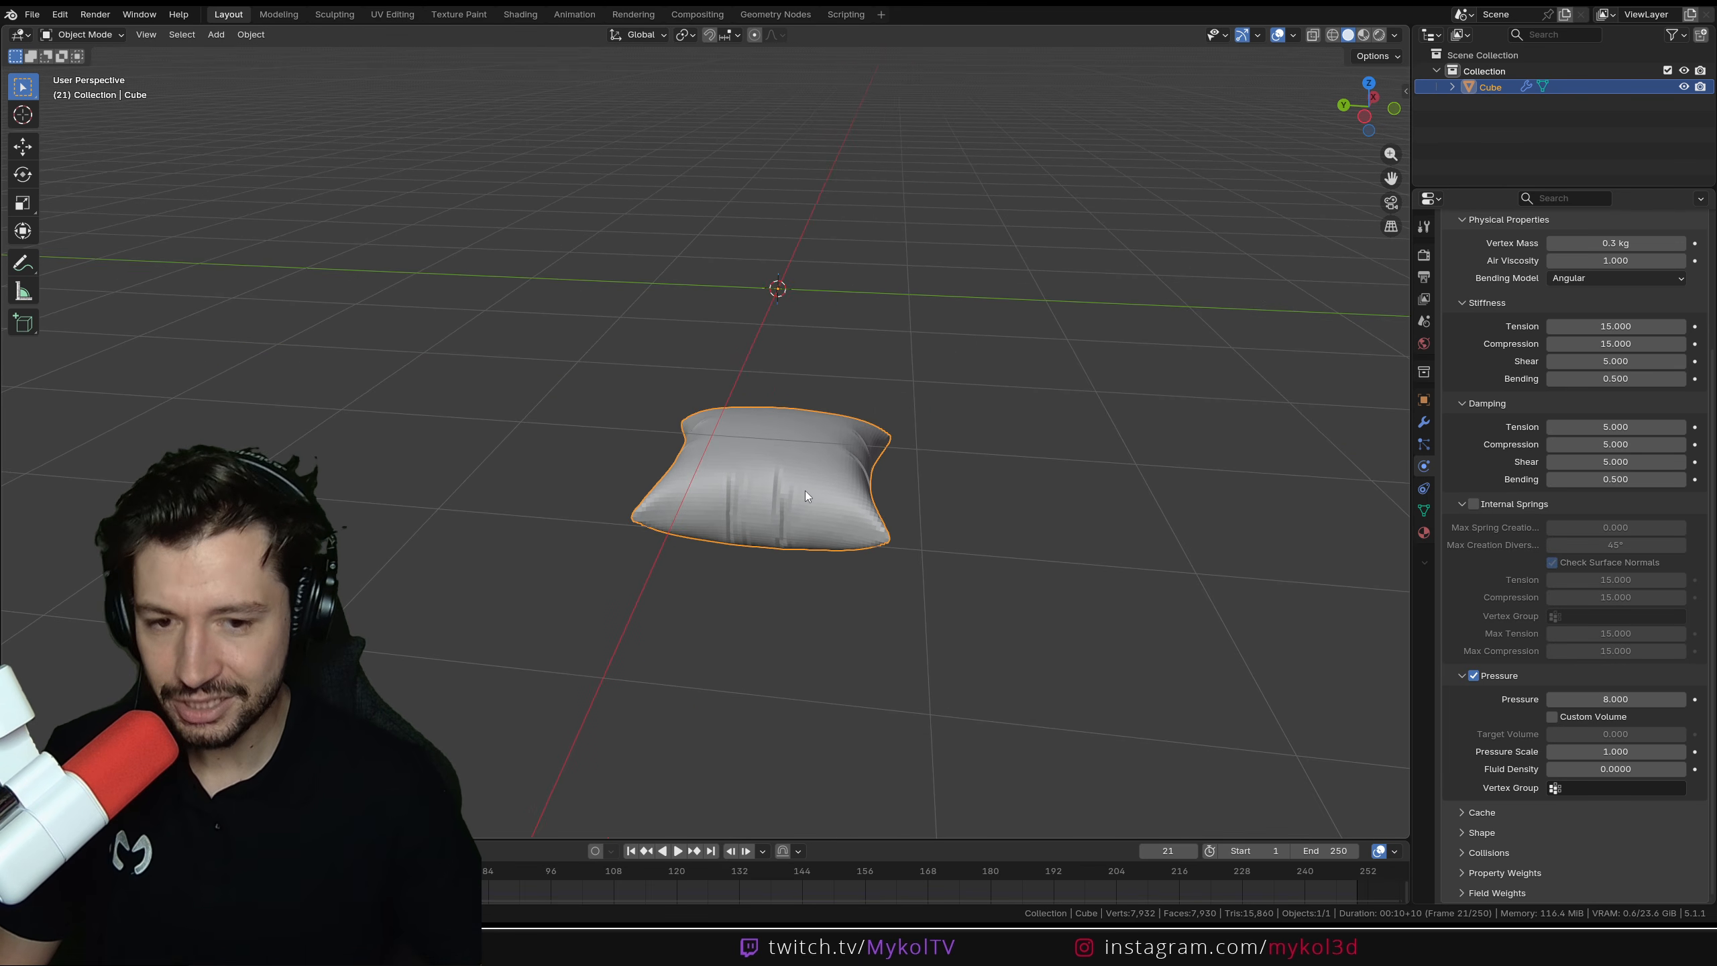
# Replay the pressure simulation several times from the first frame to examine how the cushion inflates and falls
pyautogui.press('space')
pyautogui.hotkey('shift', 'Left')
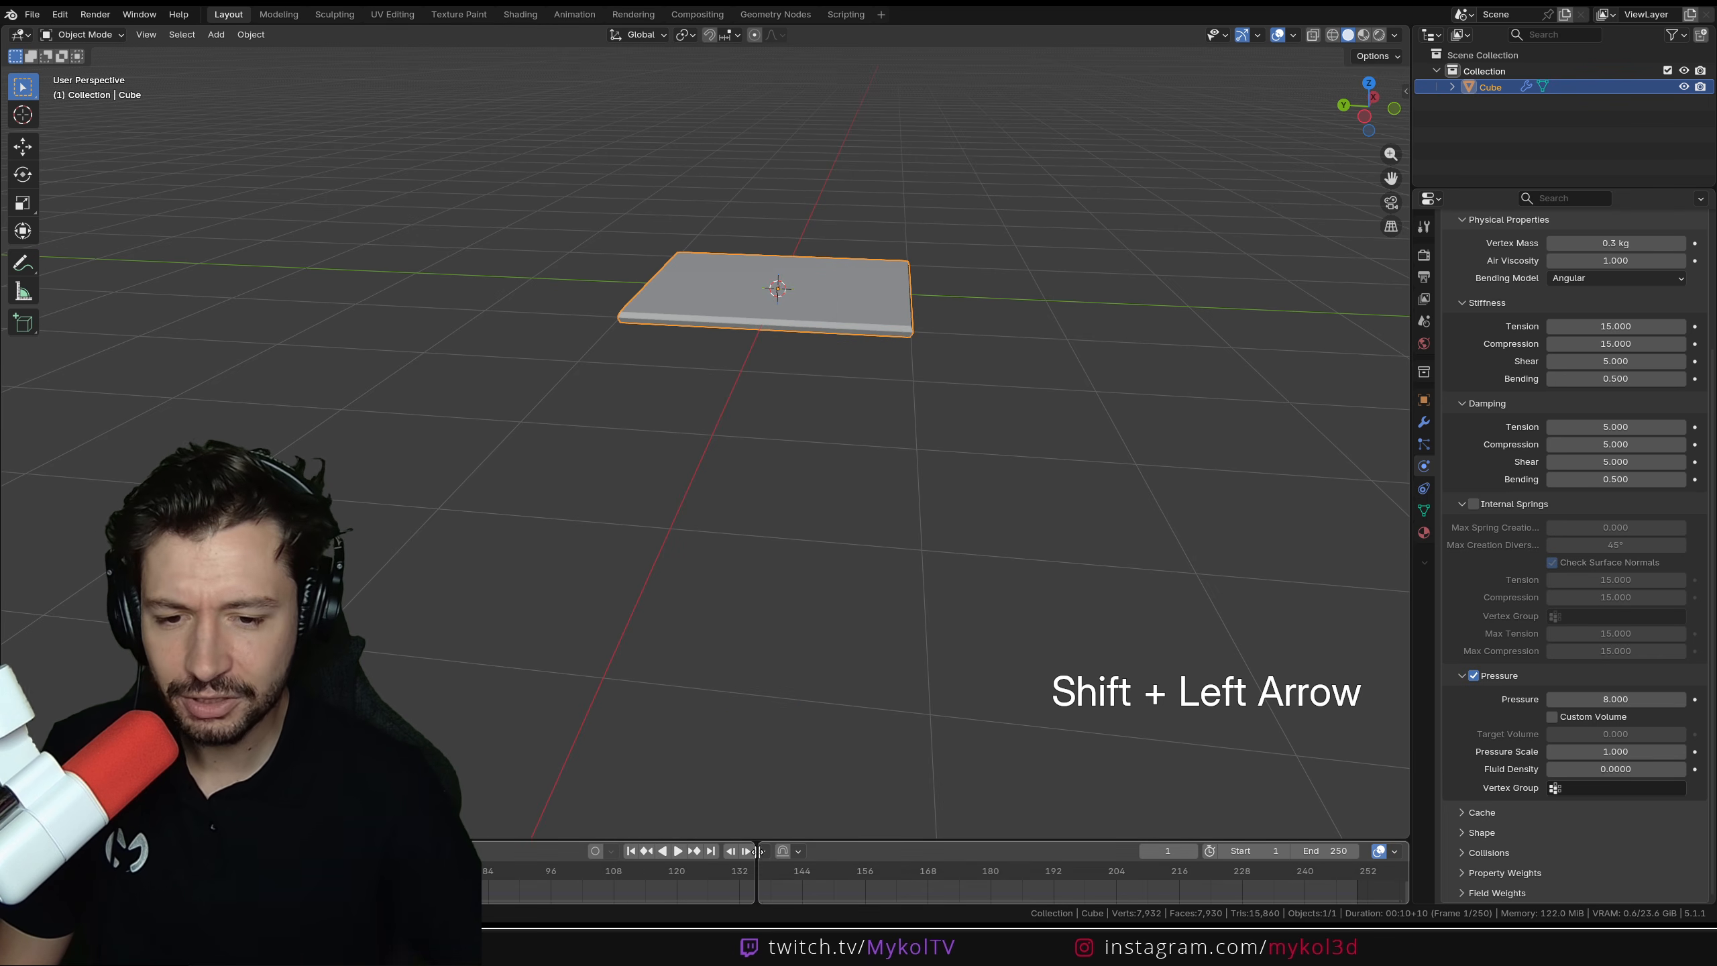
pyautogui.press('space')
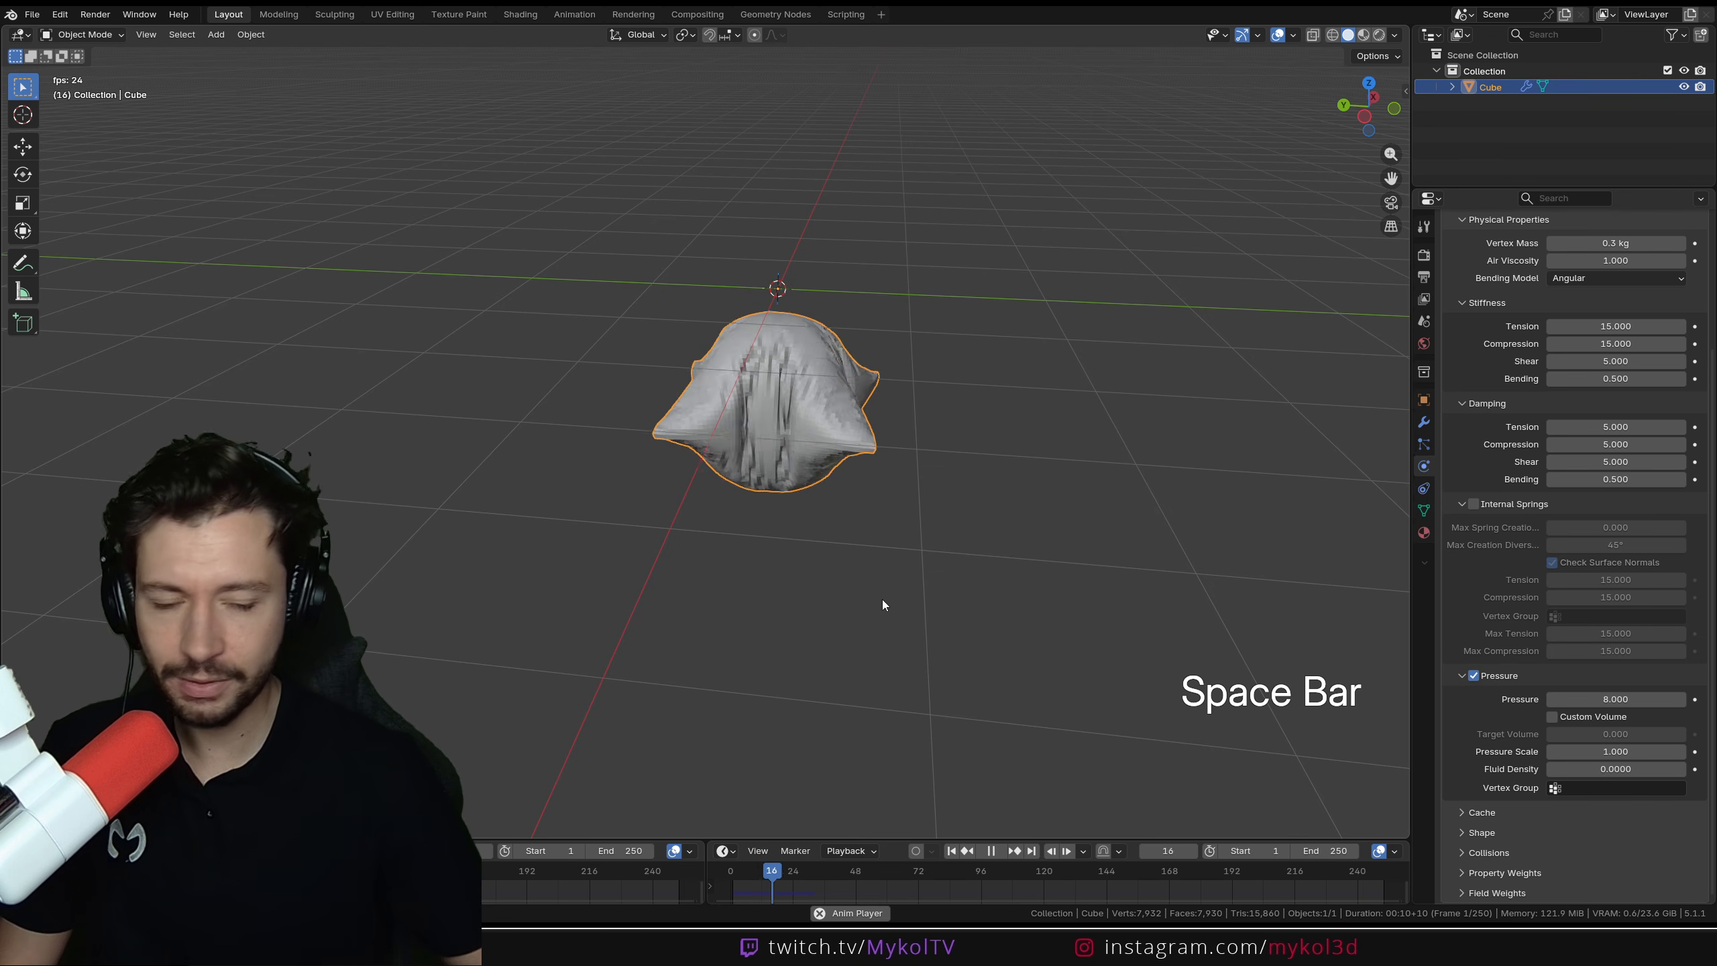
pyautogui.press('space')
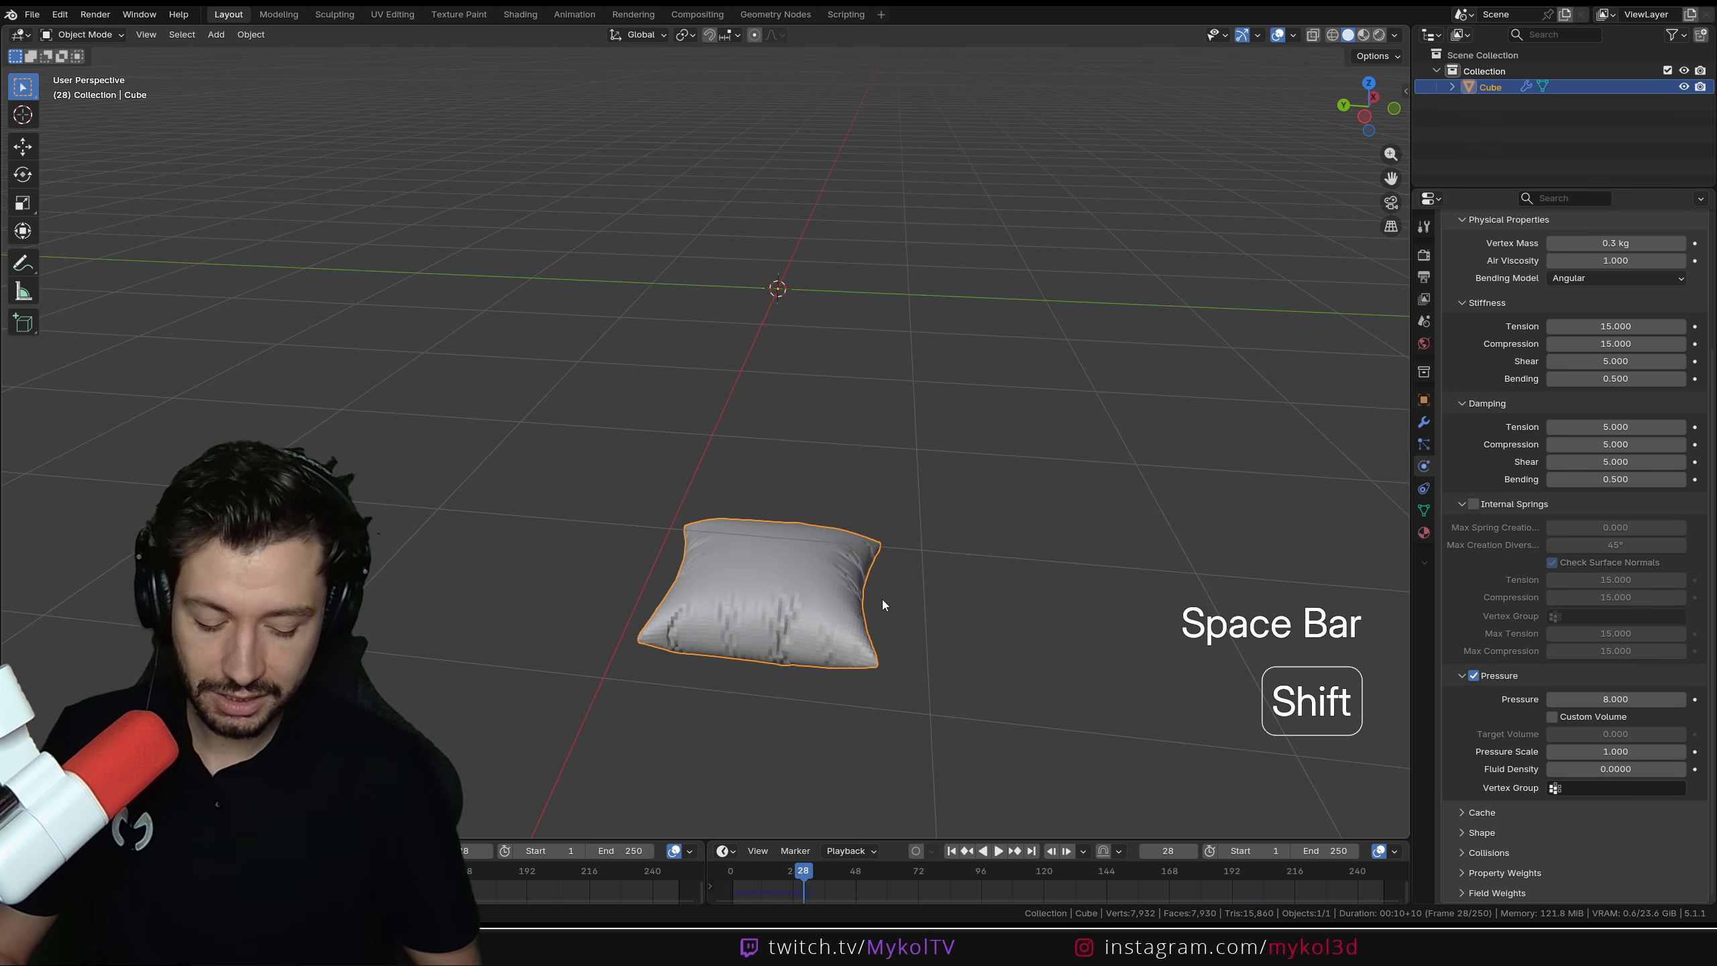
pyautogui.hotkey('shift', 'Left')
pyautogui.press('space')
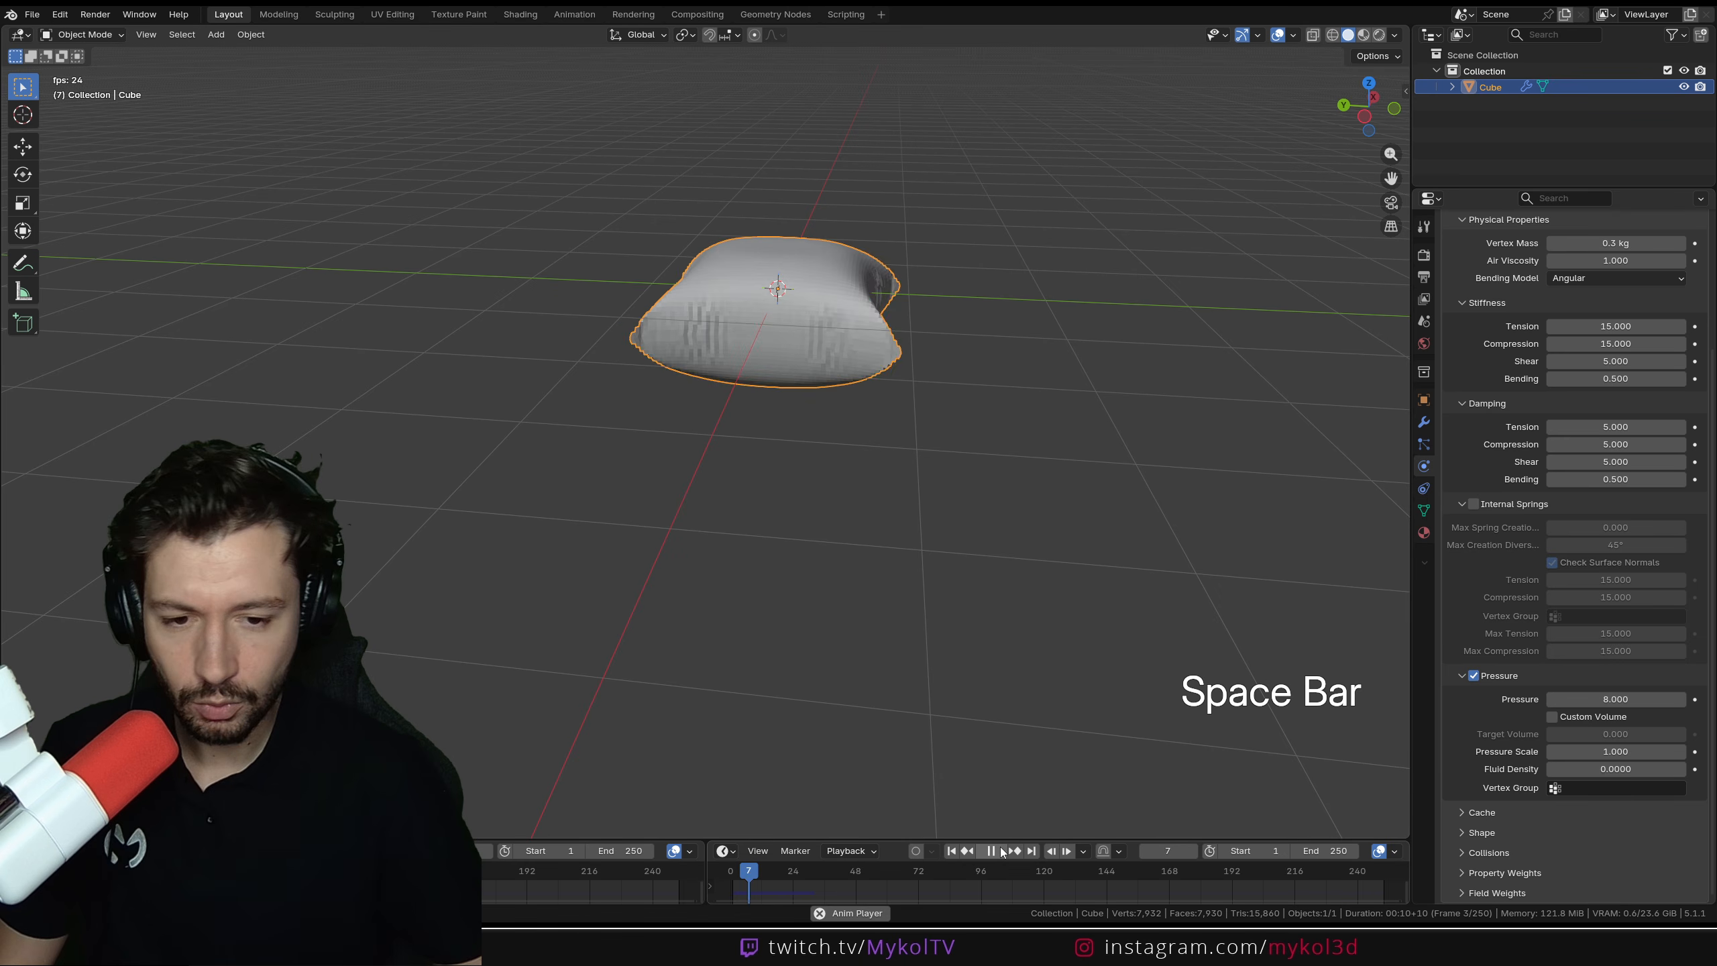
pyautogui.press('space')
pyautogui.click(953, 852)
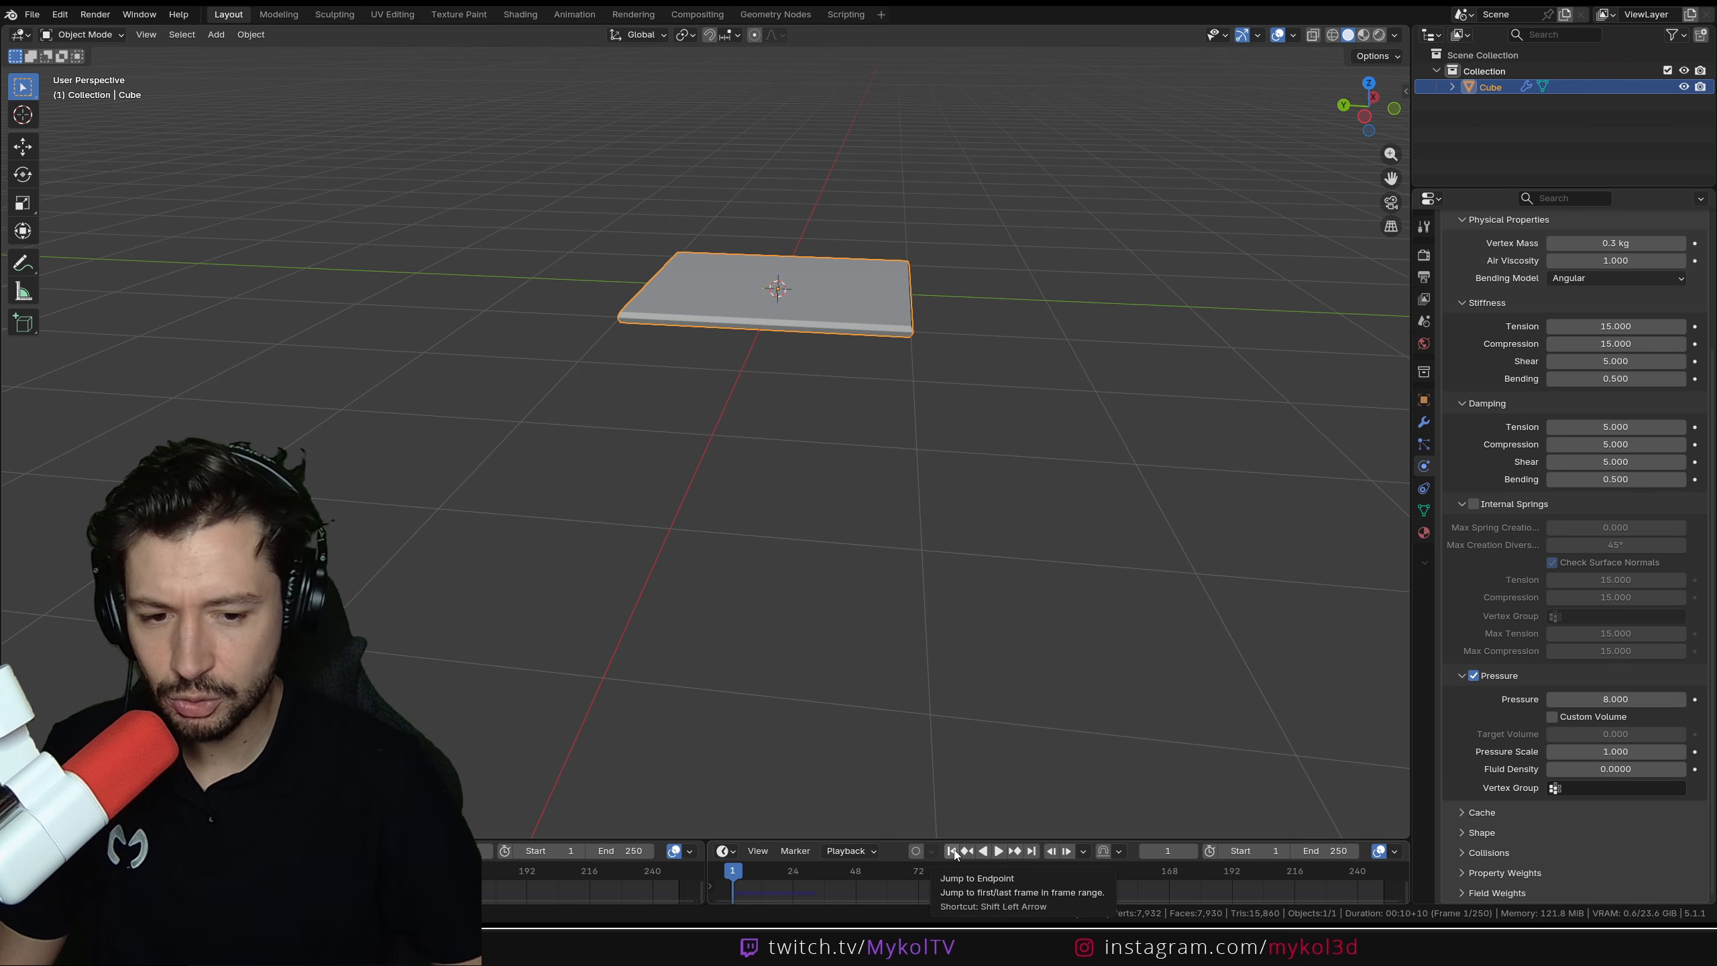
pyautogui.press('space')
pyautogui.press('space')
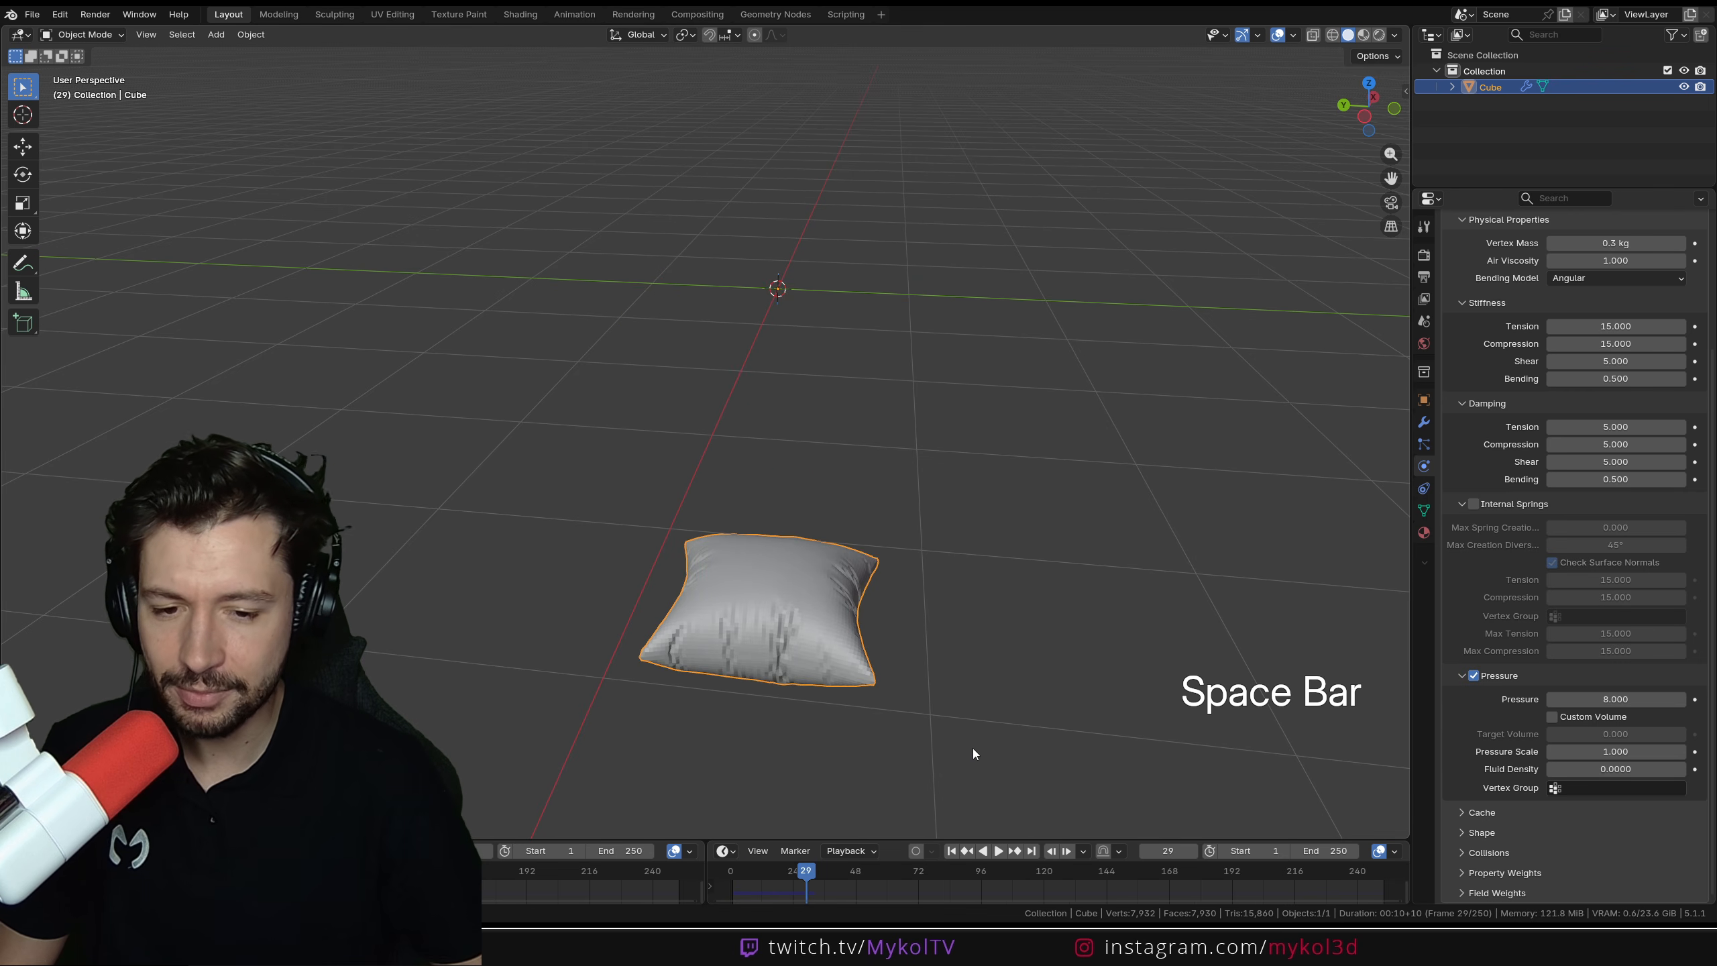
pyautogui.hotkey('shift', 'Left')
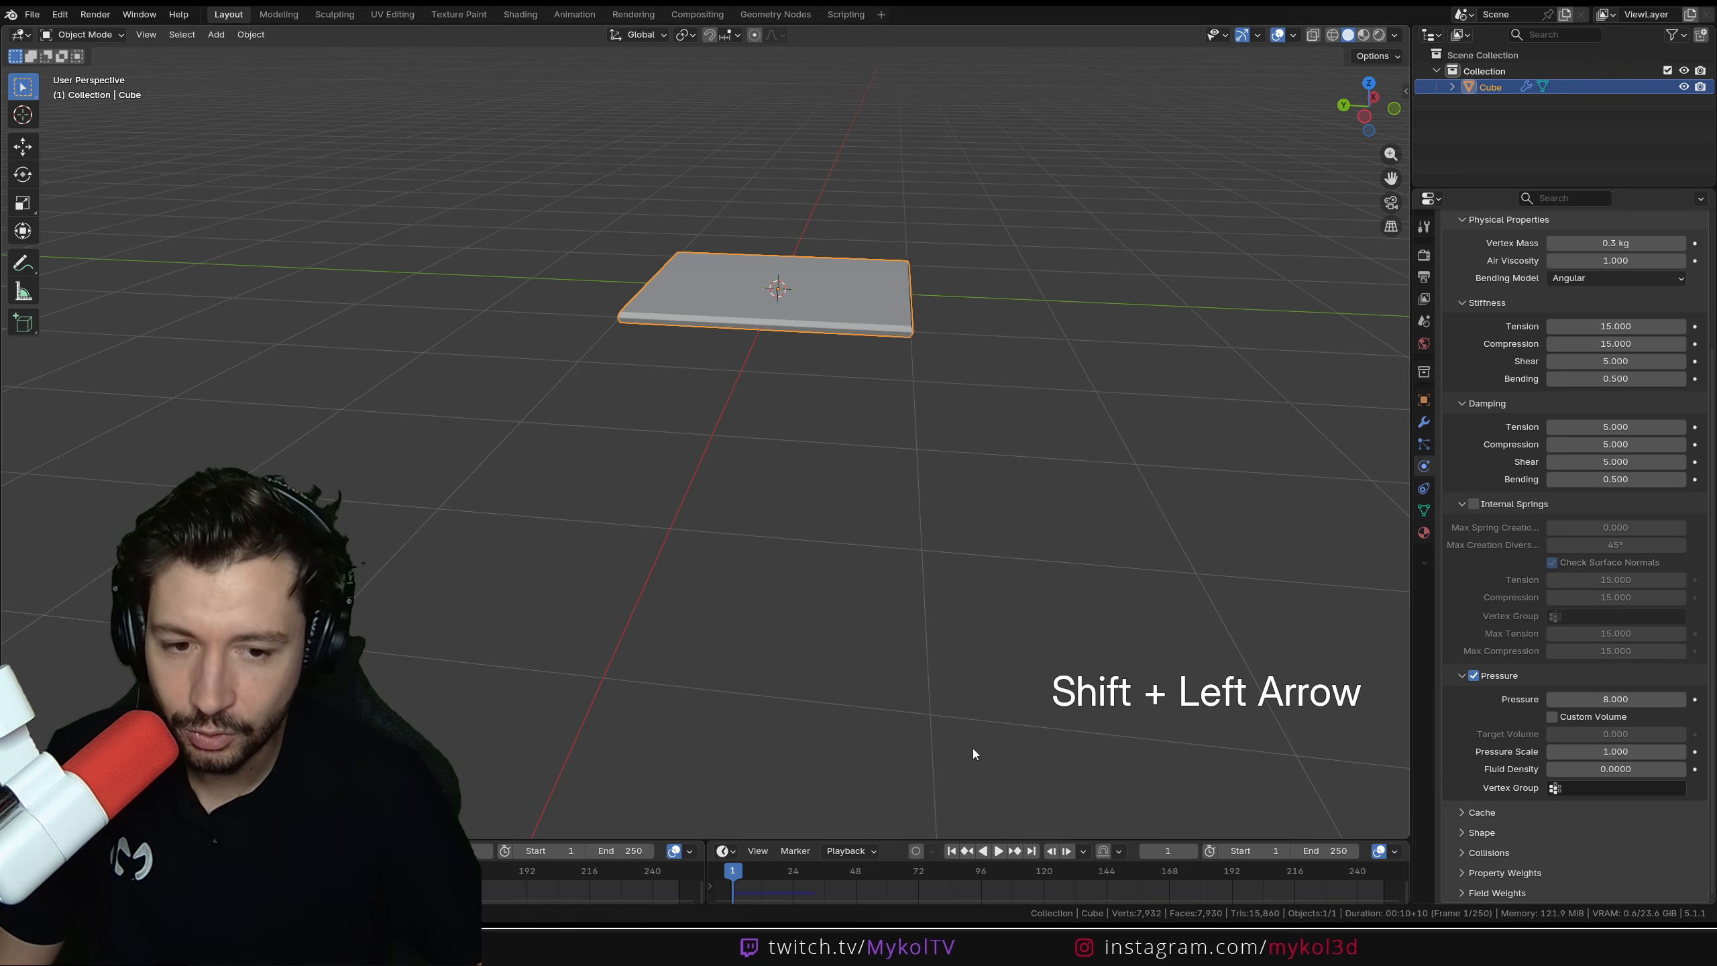
pyautogui.press('space')
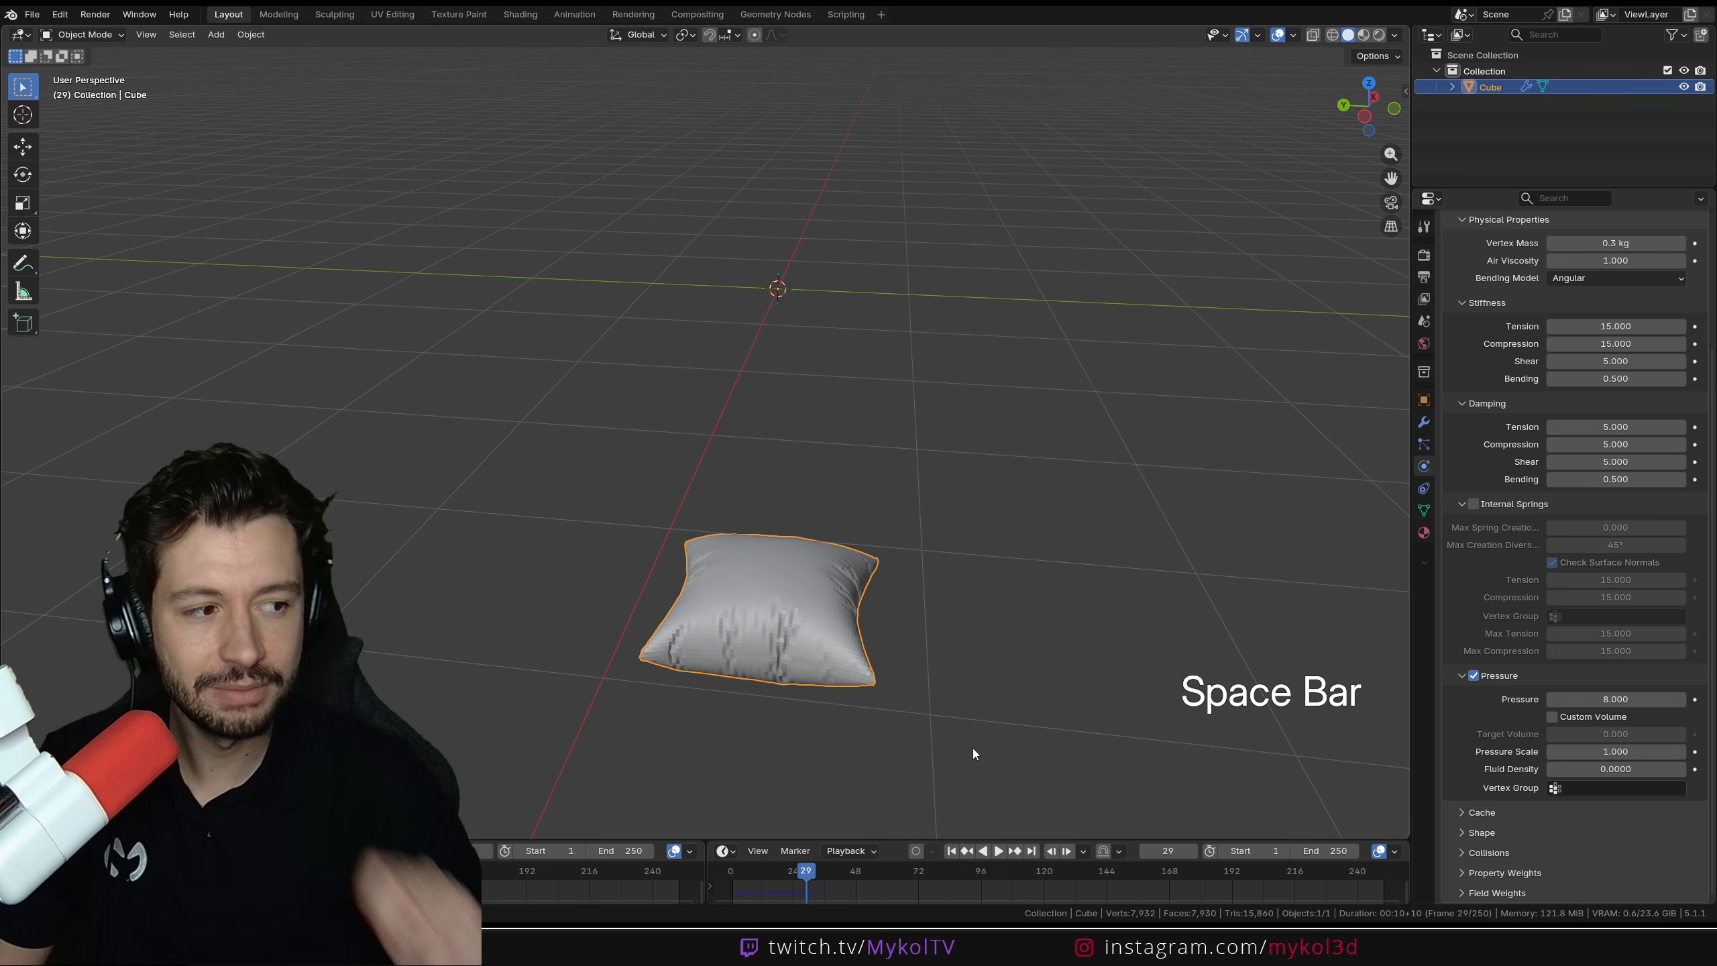
# Inspect the scene's gravity settings and move the playhead back to frame 4
pyautogui.click(1425, 323)
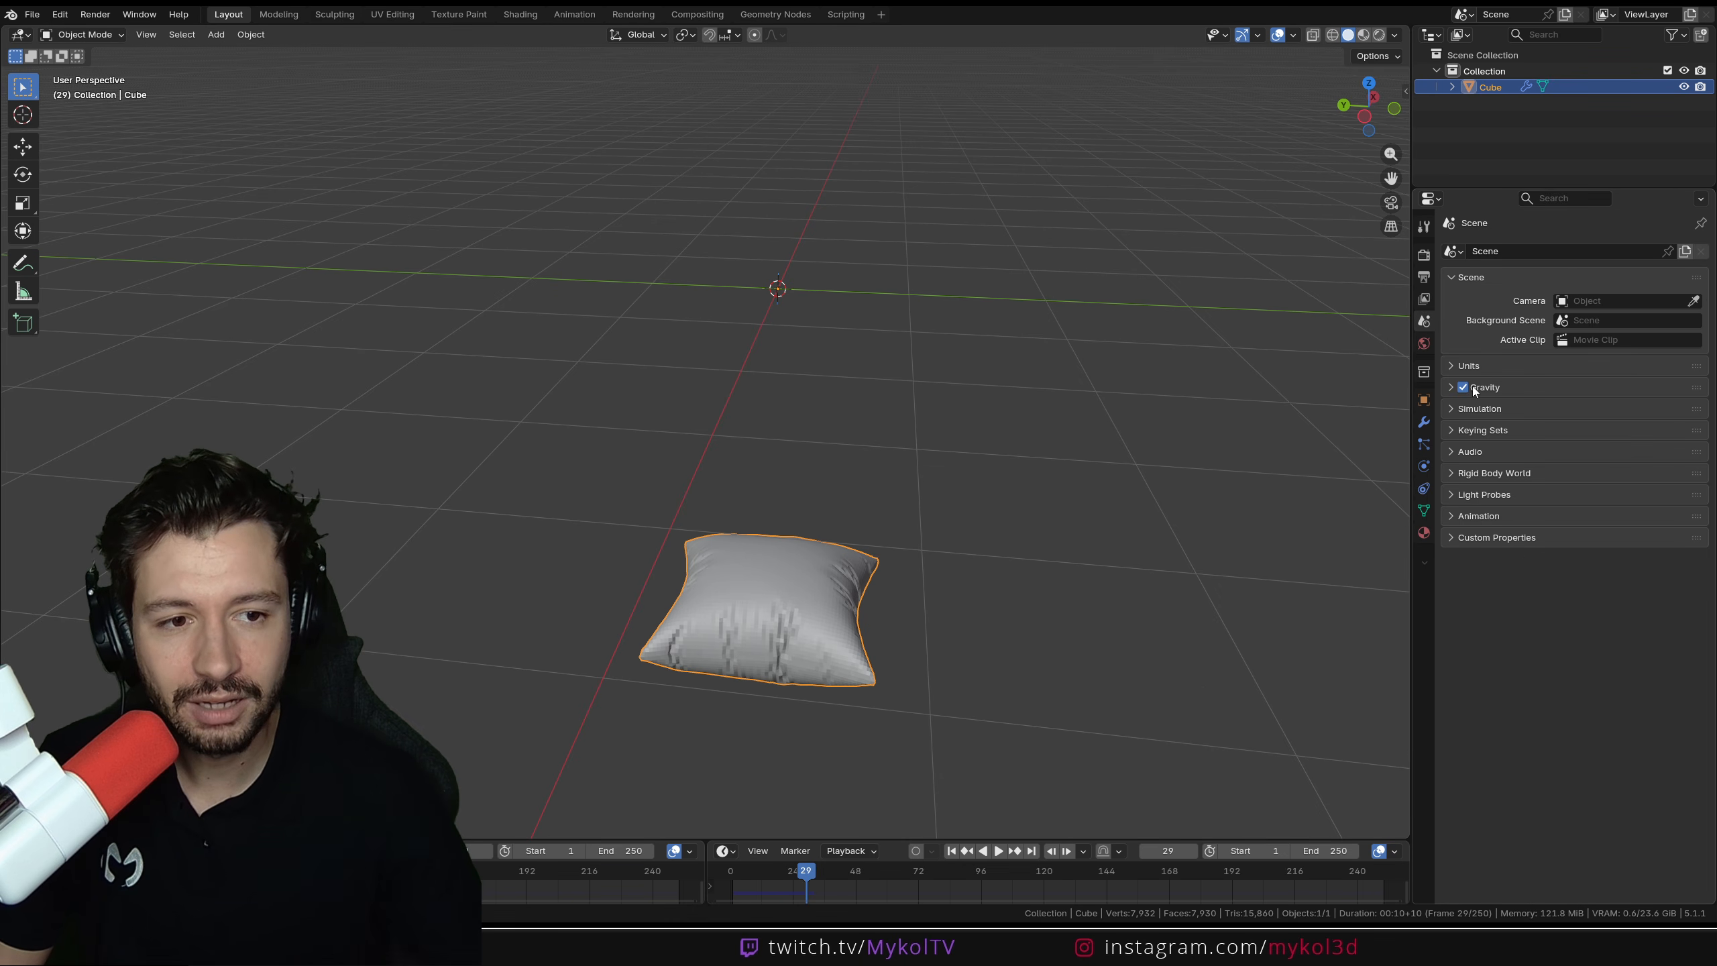
pyautogui.click(1452, 387)
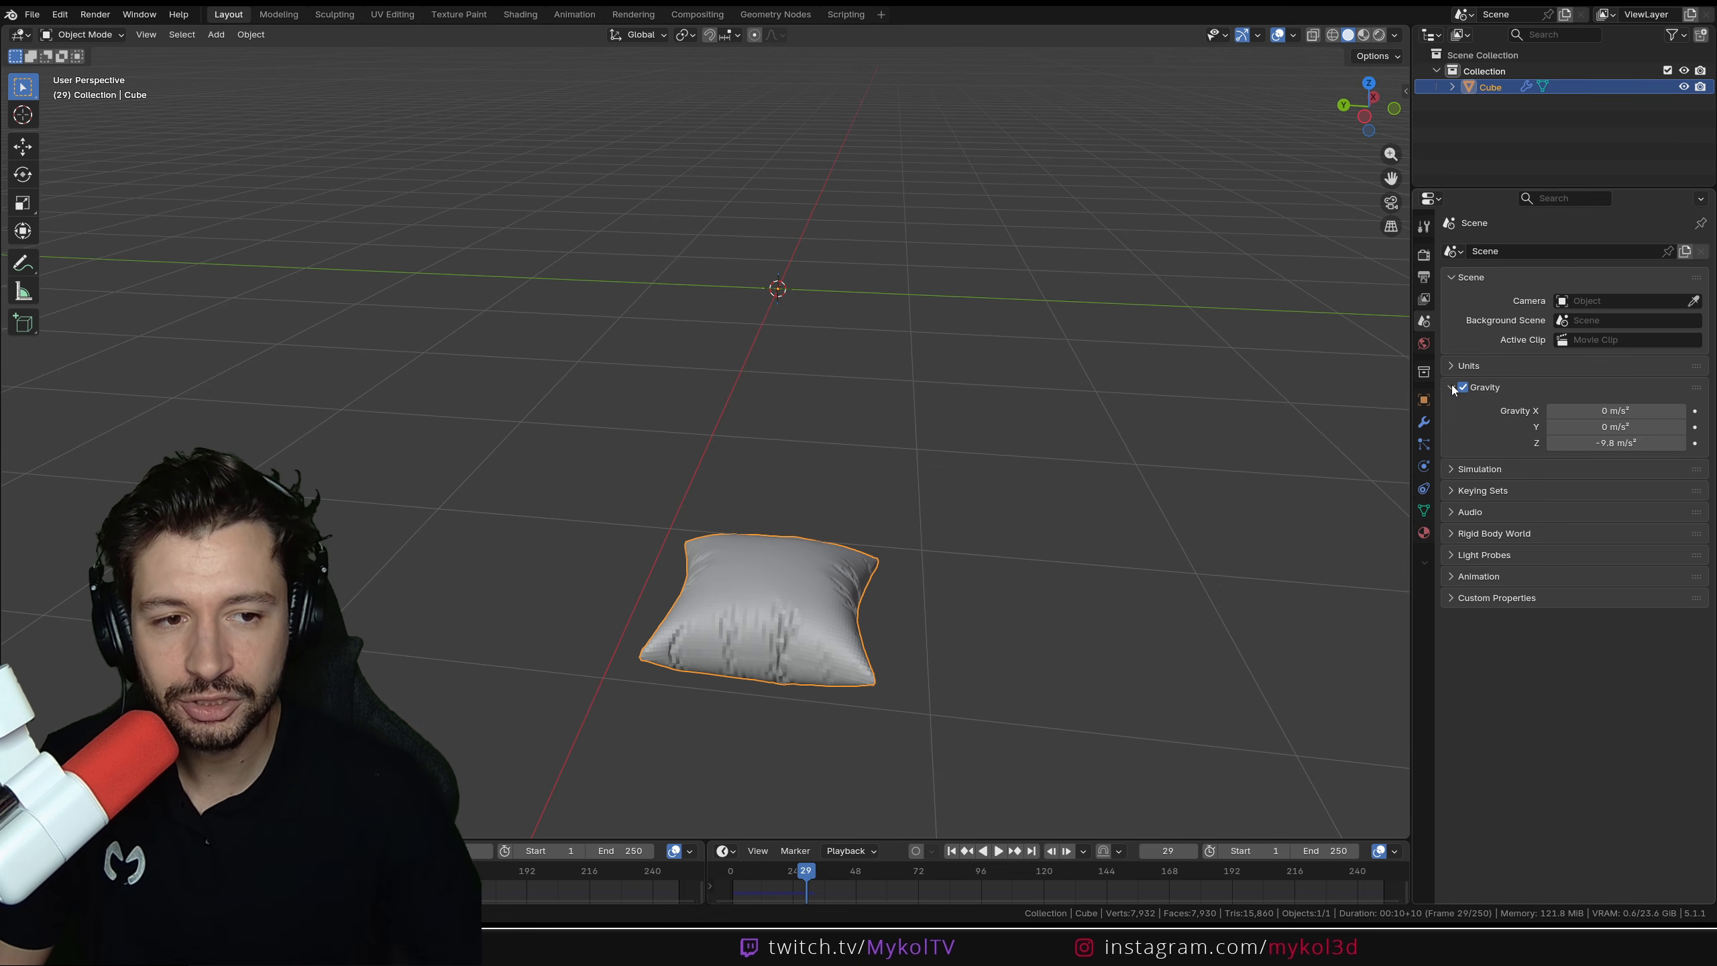
pyautogui.click(1454, 389)
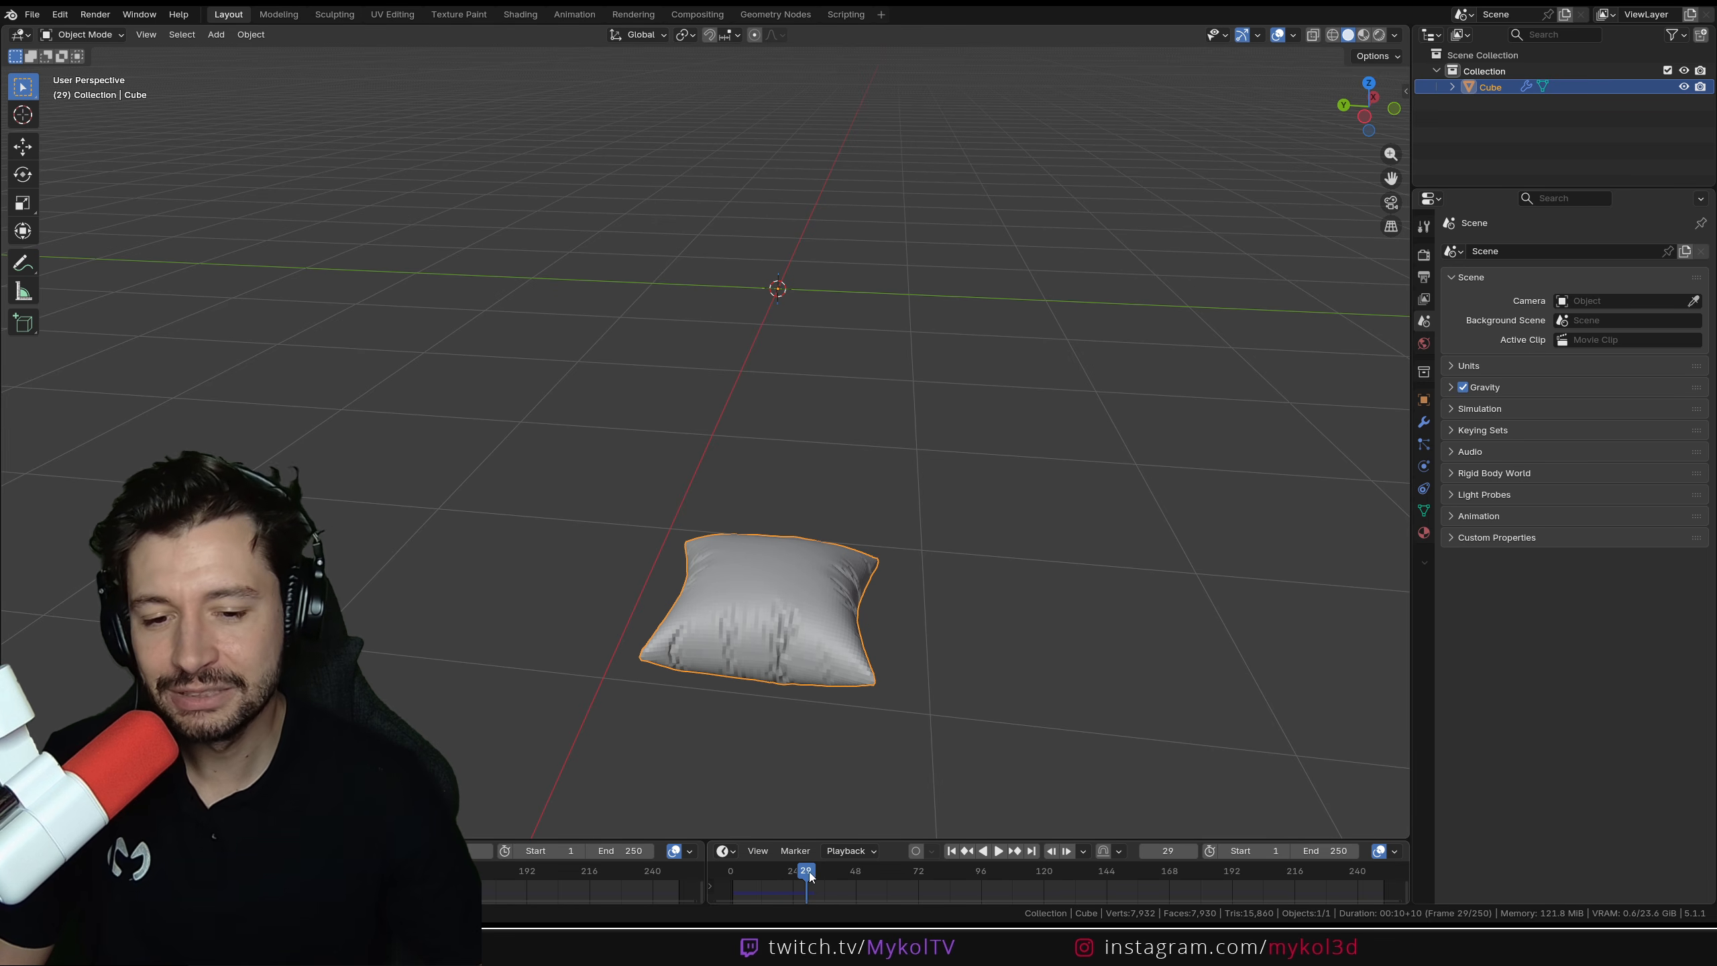
pyautogui.moveTo(809, 873); pyautogui.dragTo(740, 881)
pyautogui.press('space')
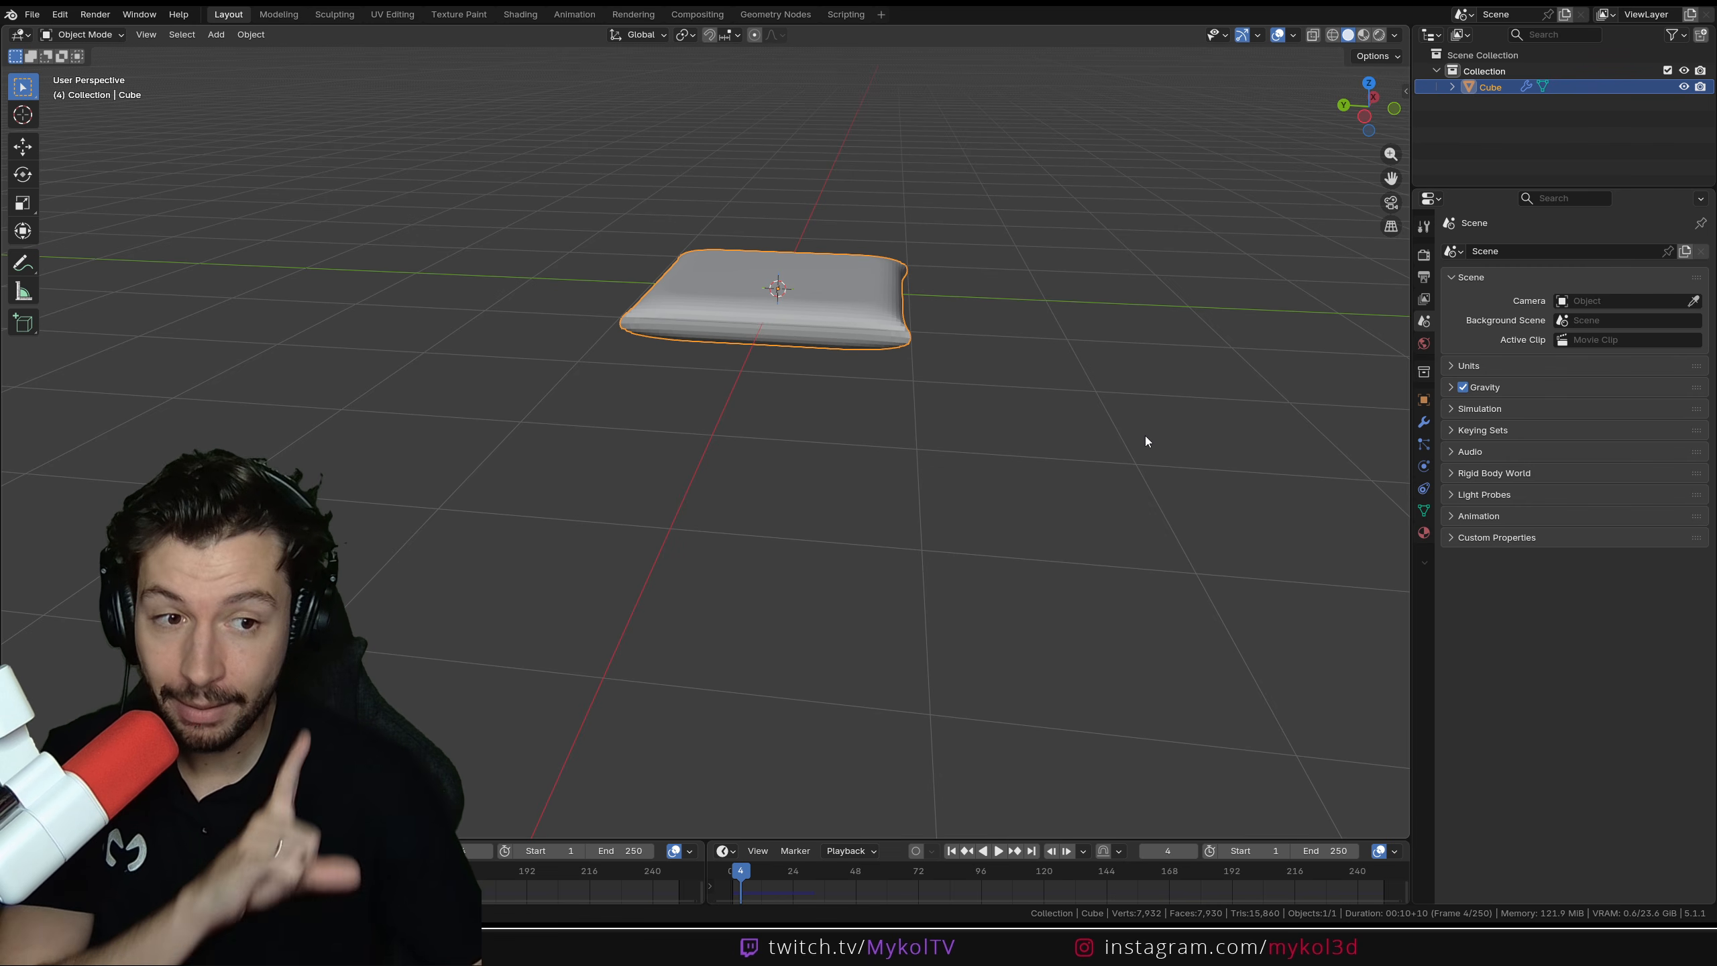
# Set the gravity value in the cloth's field weights to 0.196 and replay the simulation from the first frame
pyautogui.click(1425, 466)
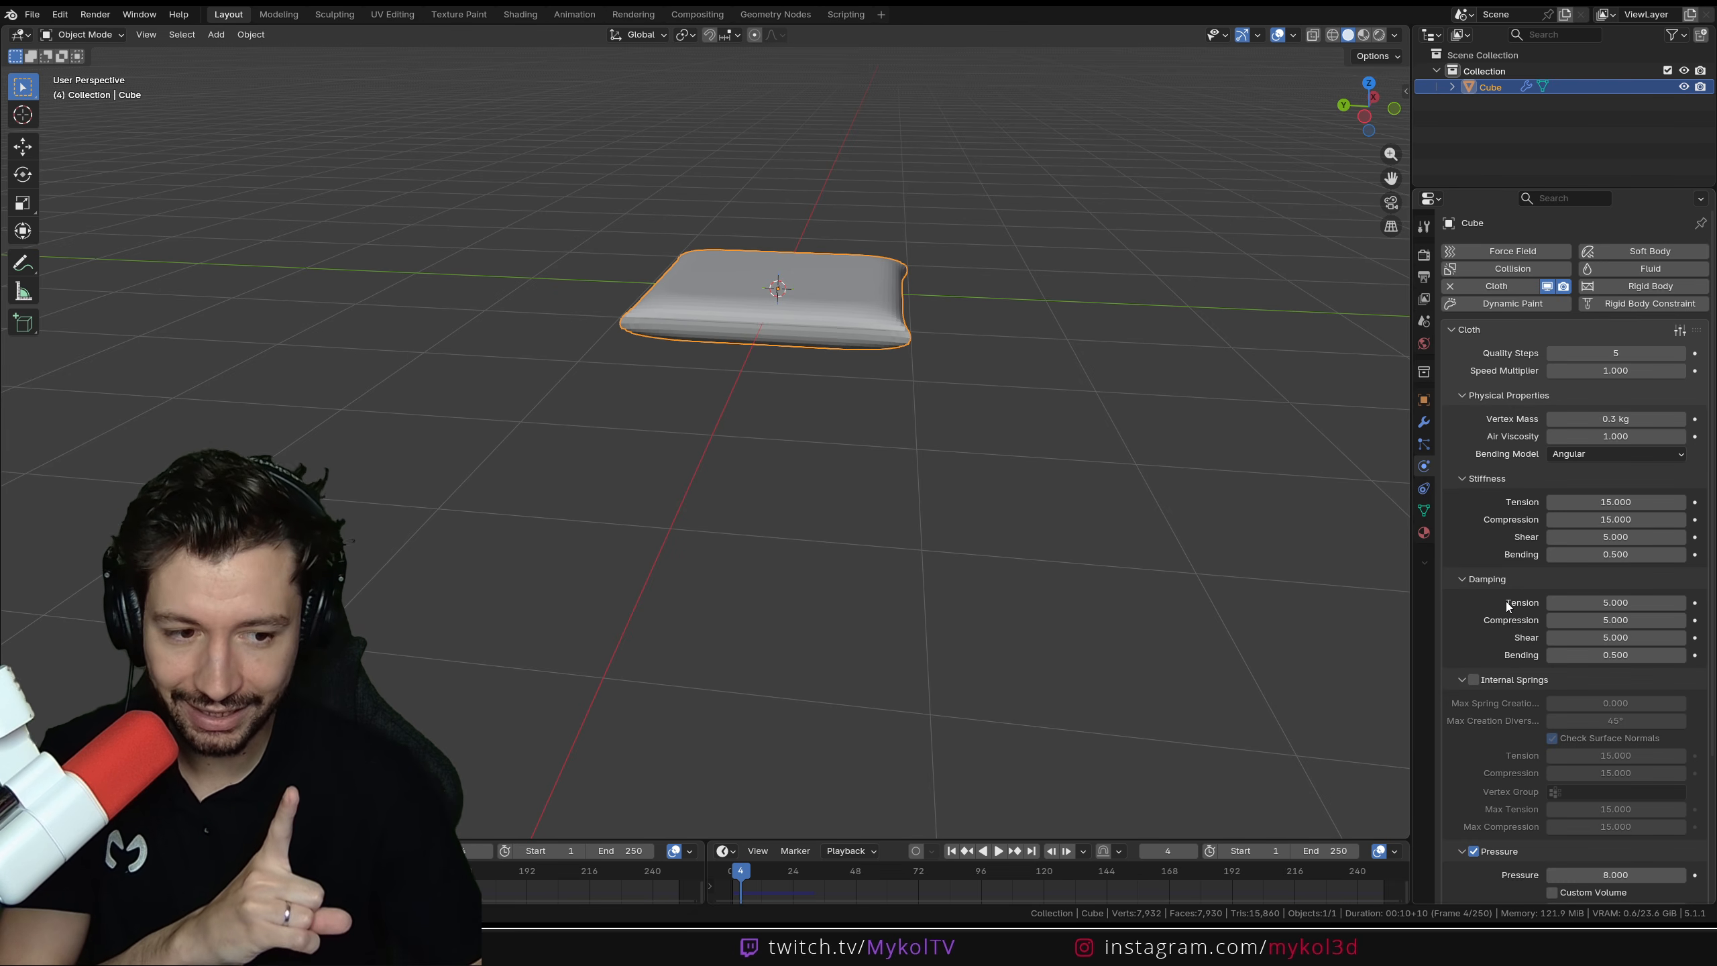
pyautogui.scroll(-5, 1500, 587)
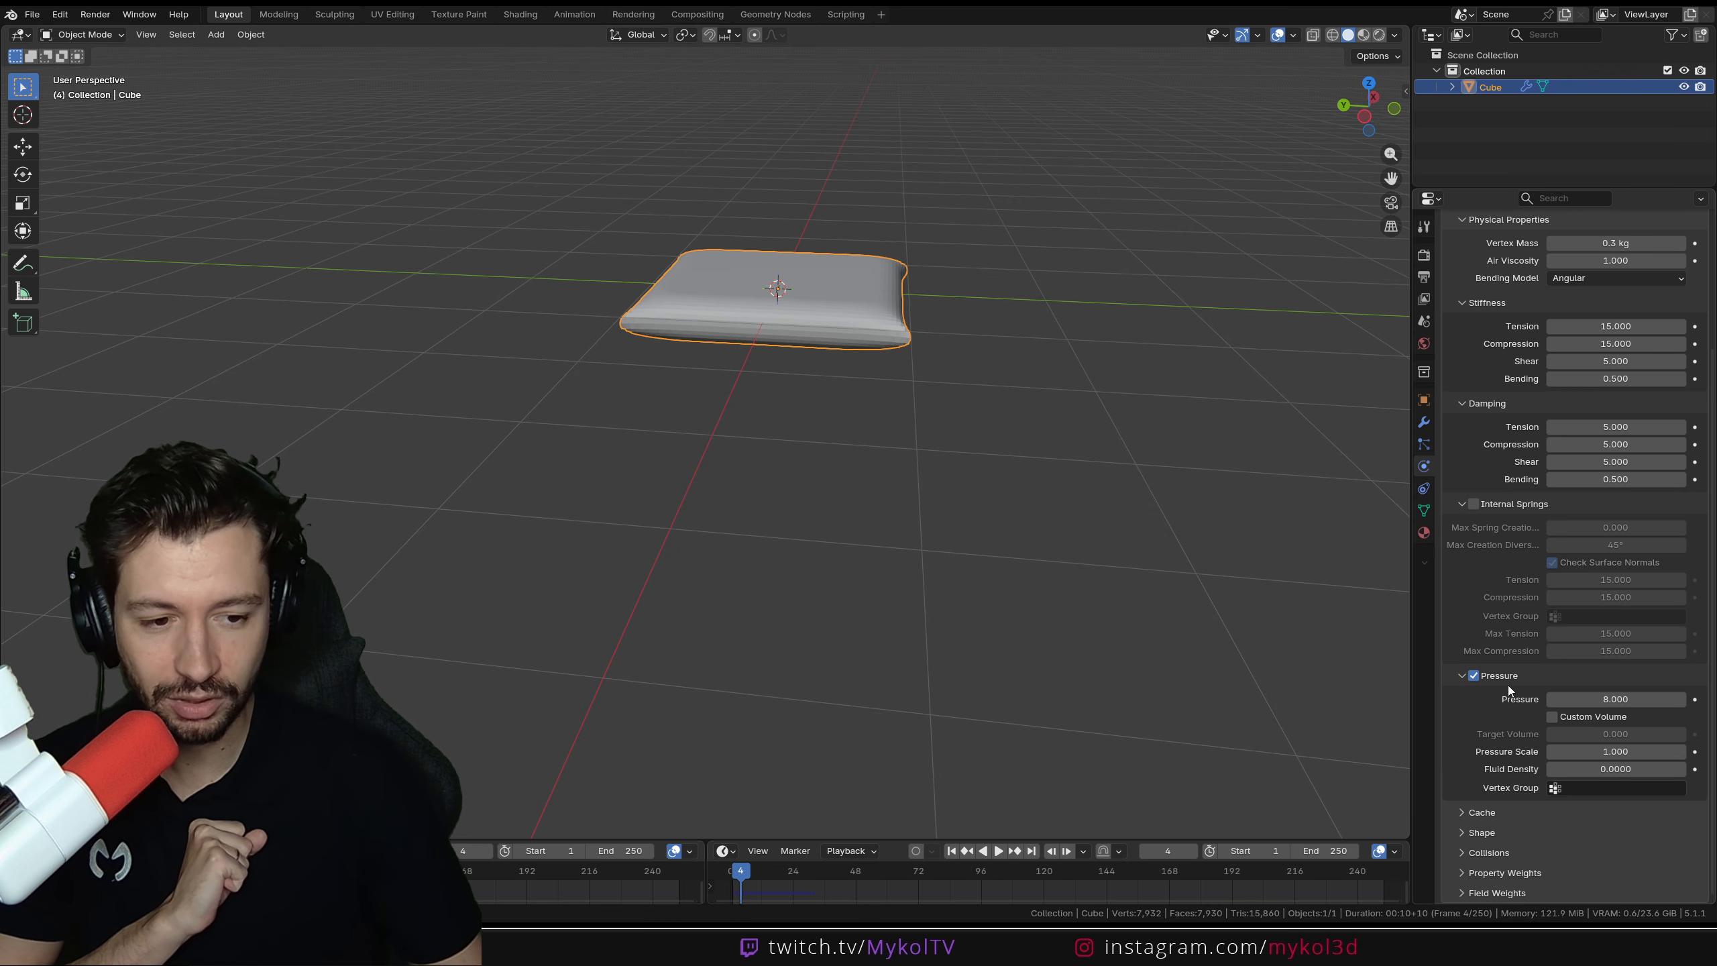
pyautogui.click(1480, 894)
pyautogui.scroll(-8, 1487, 750)
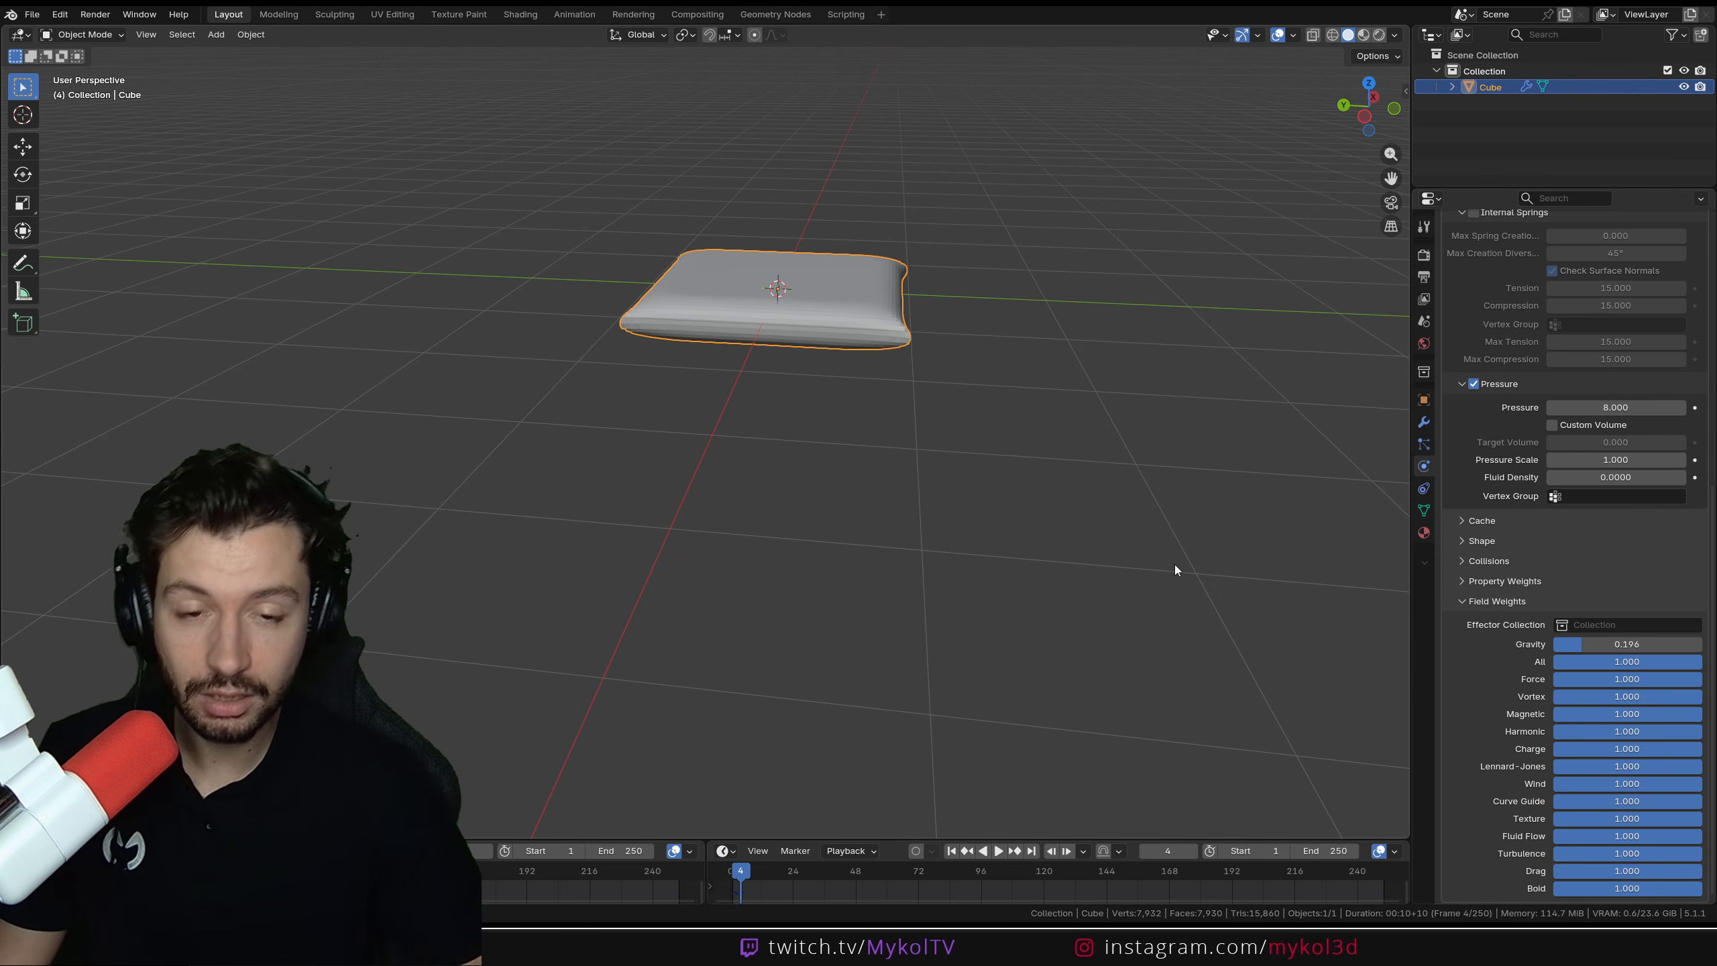
pyautogui.hotkey('shift', 'Left')
pyautogui.press('space')
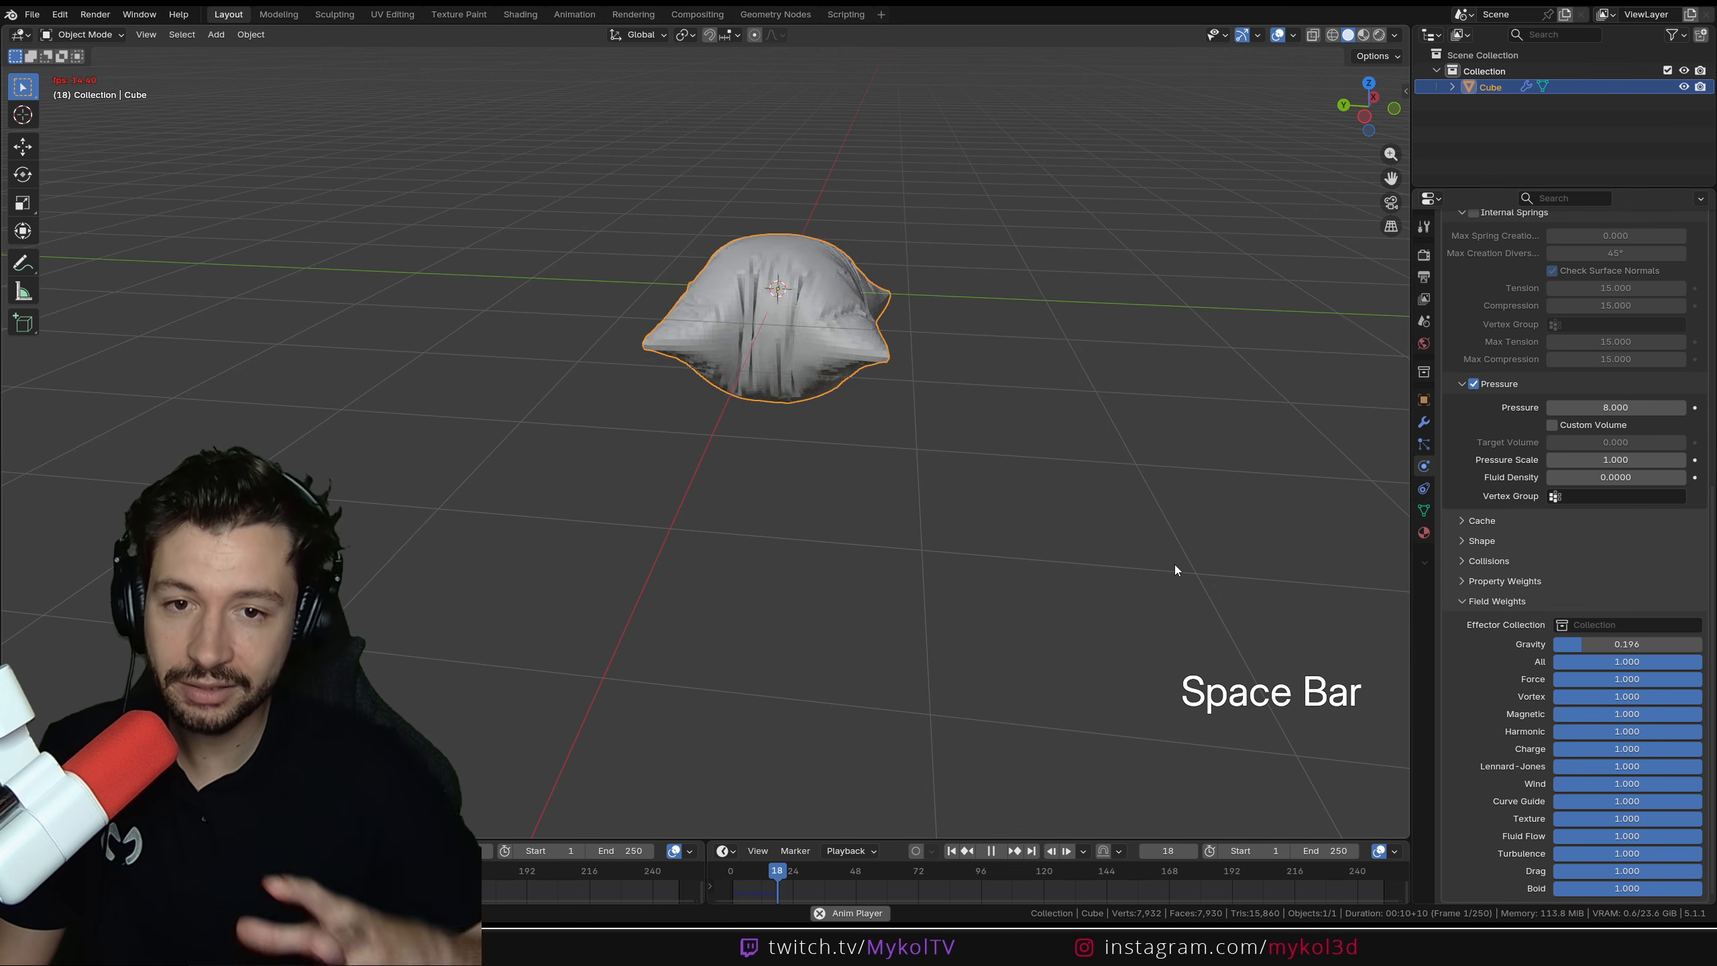
pyautogui.press('space')
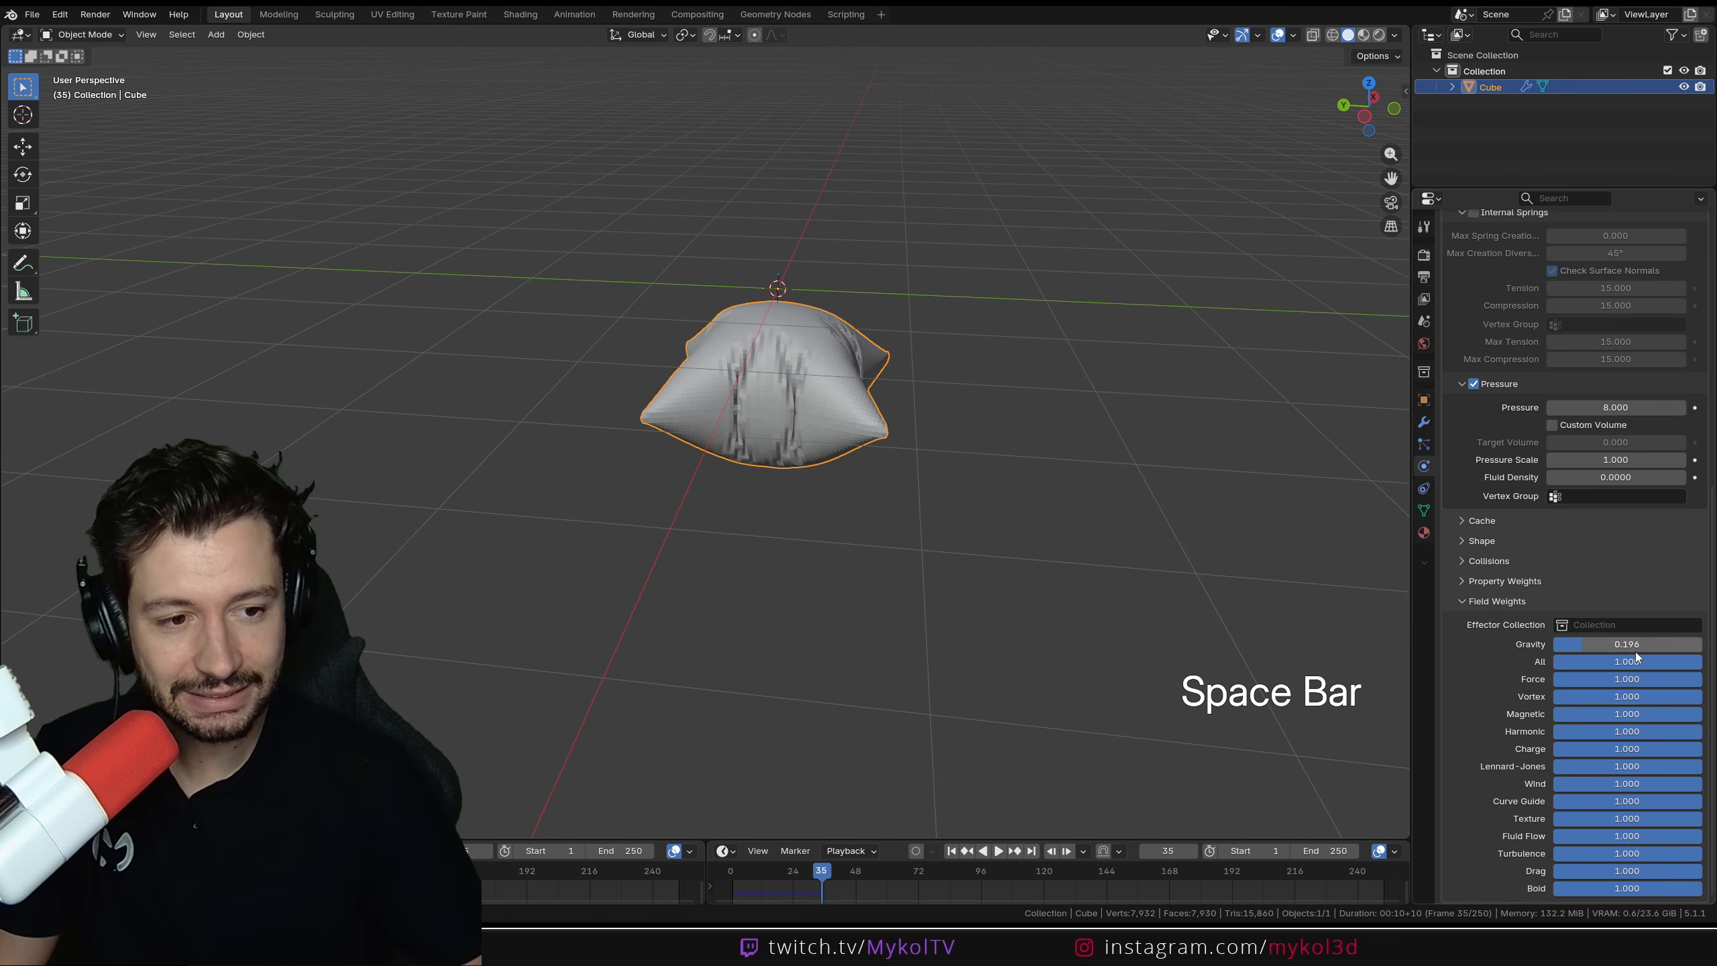
# Set the gravity field weight to 0 and run the simulation from the first frame, stopping at frame 63
pyautogui.write('0')
pyautogui.press('Return')
pyautogui.hotkey('shift', 'Left')
pyautogui.press('space')
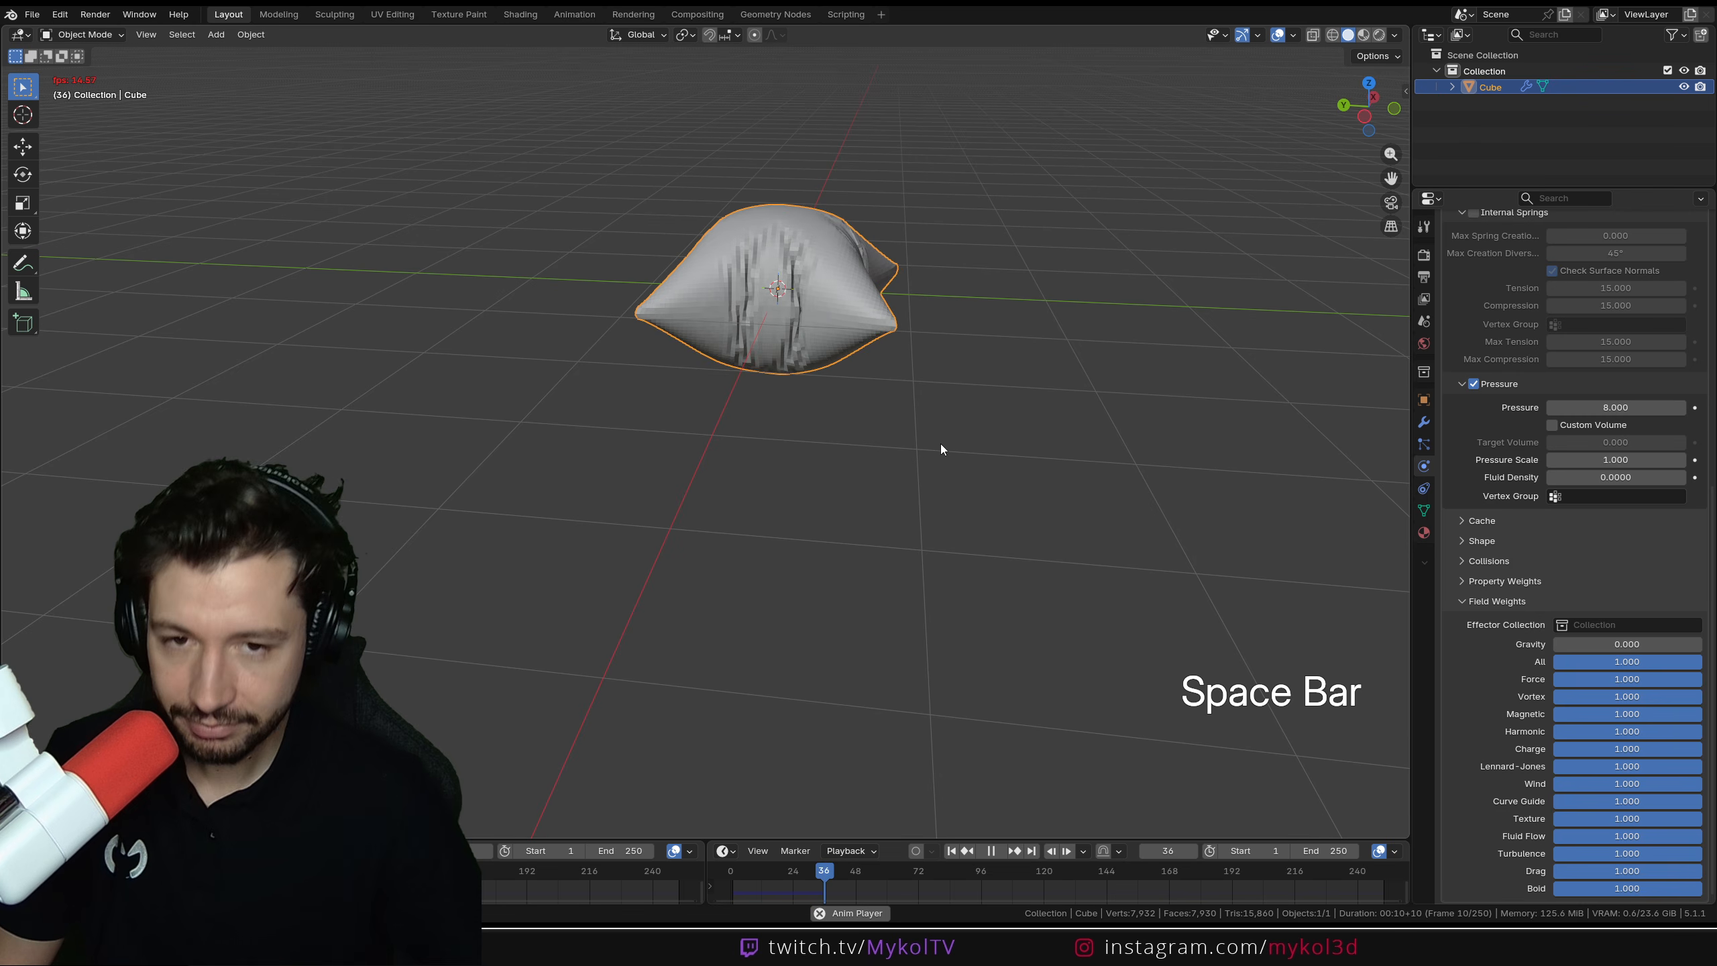
pyautogui.moveTo(906, 379); pyautogui.dragTo(887, 513, button='middle')
pyautogui.press('space')
# Apply smooth shading to the inflated cushion
pyautogui.scroll(5, 888, 516)
pyautogui.rightClick(877, 350)
pyautogui.click(877, 350)
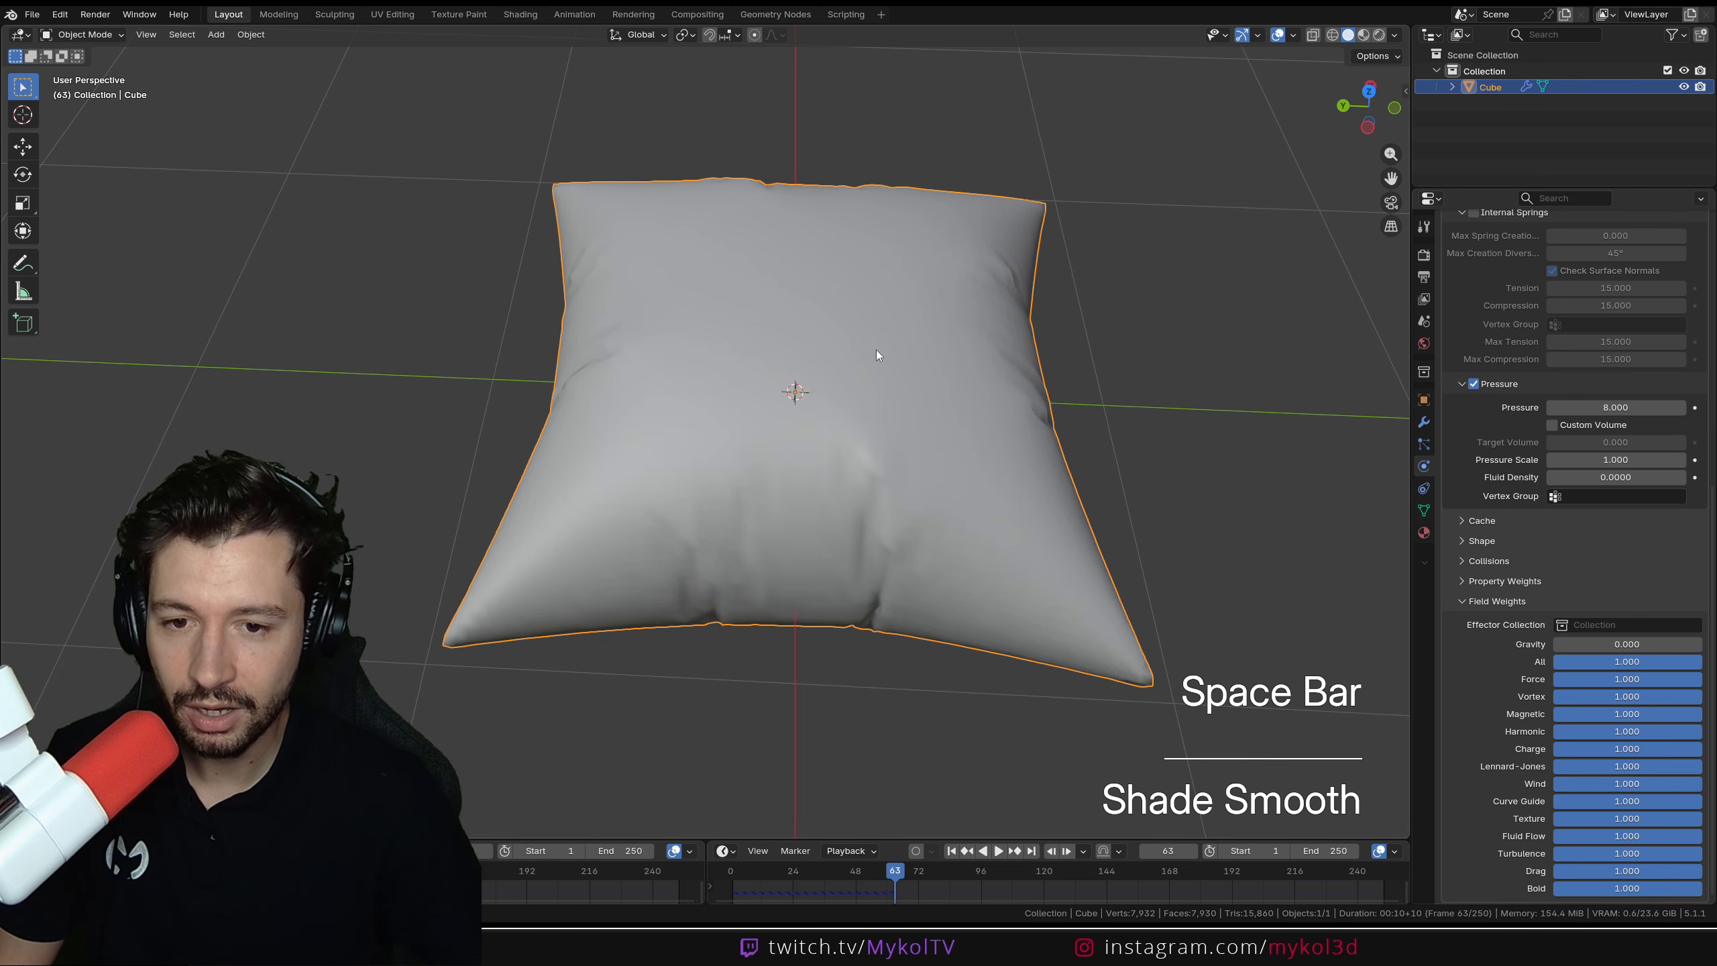
# Add a Subdivision modifier below the Cloth modifier with viewport and render levels both at 3
pyautogui.click(1423, 421)
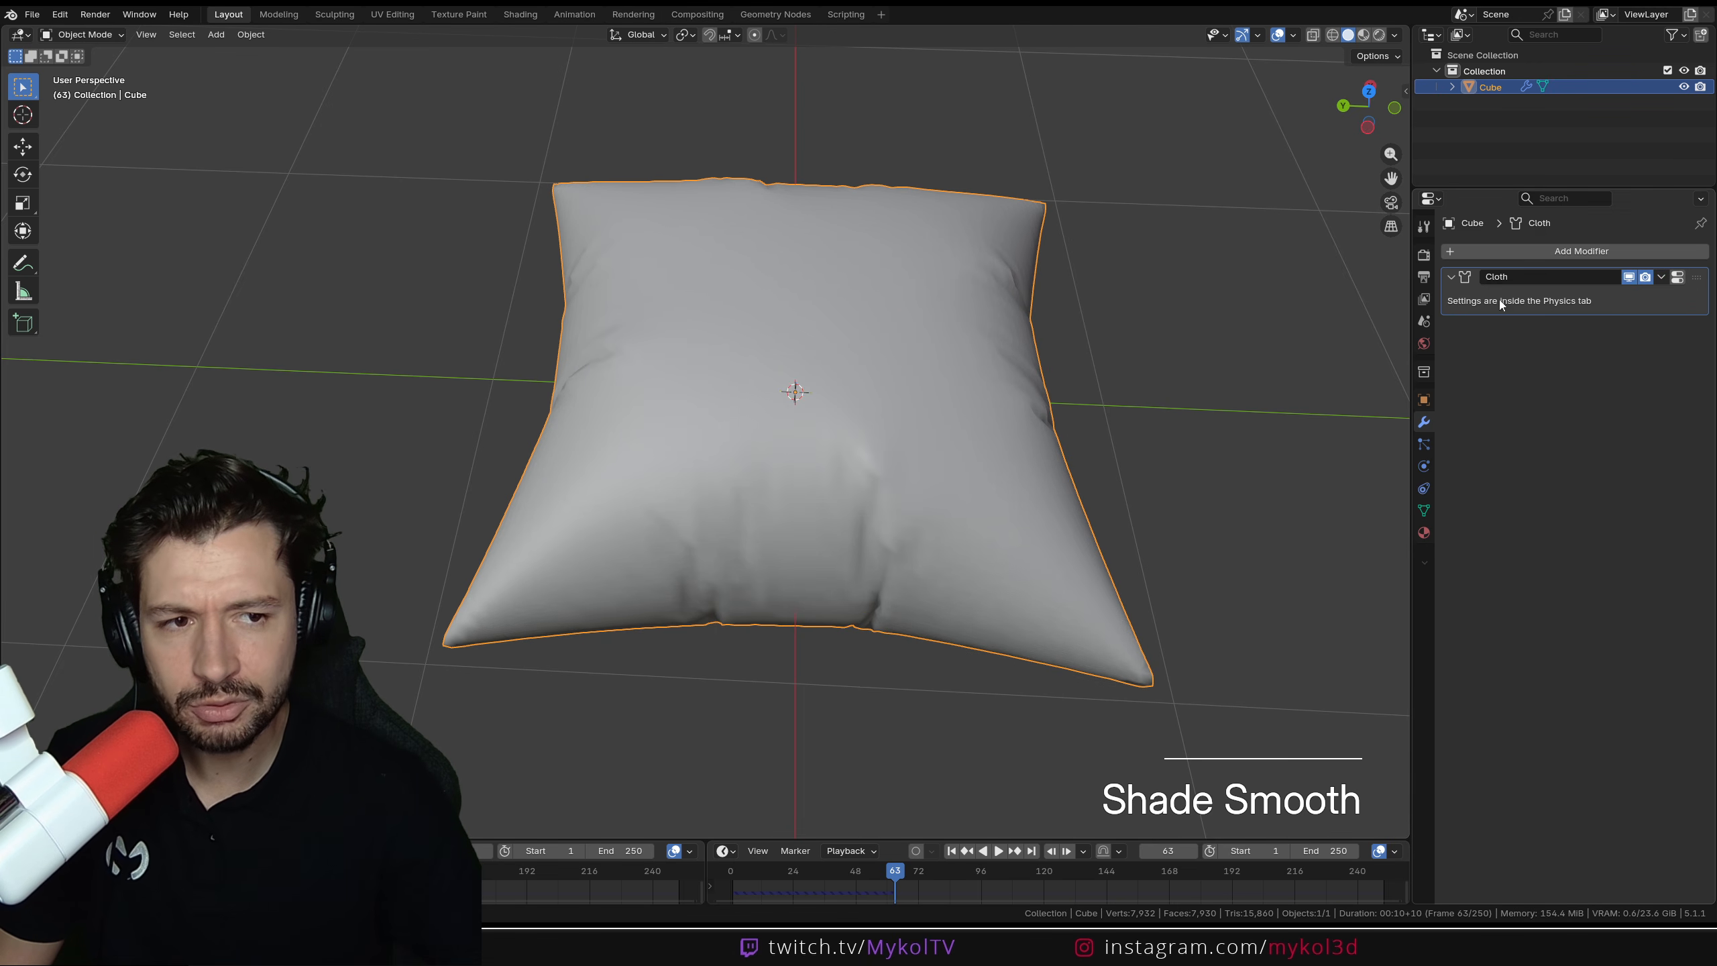
pyautogui.click(1514, 253)
pyautogui.write('s')
pyautogui.click(1442, 289)
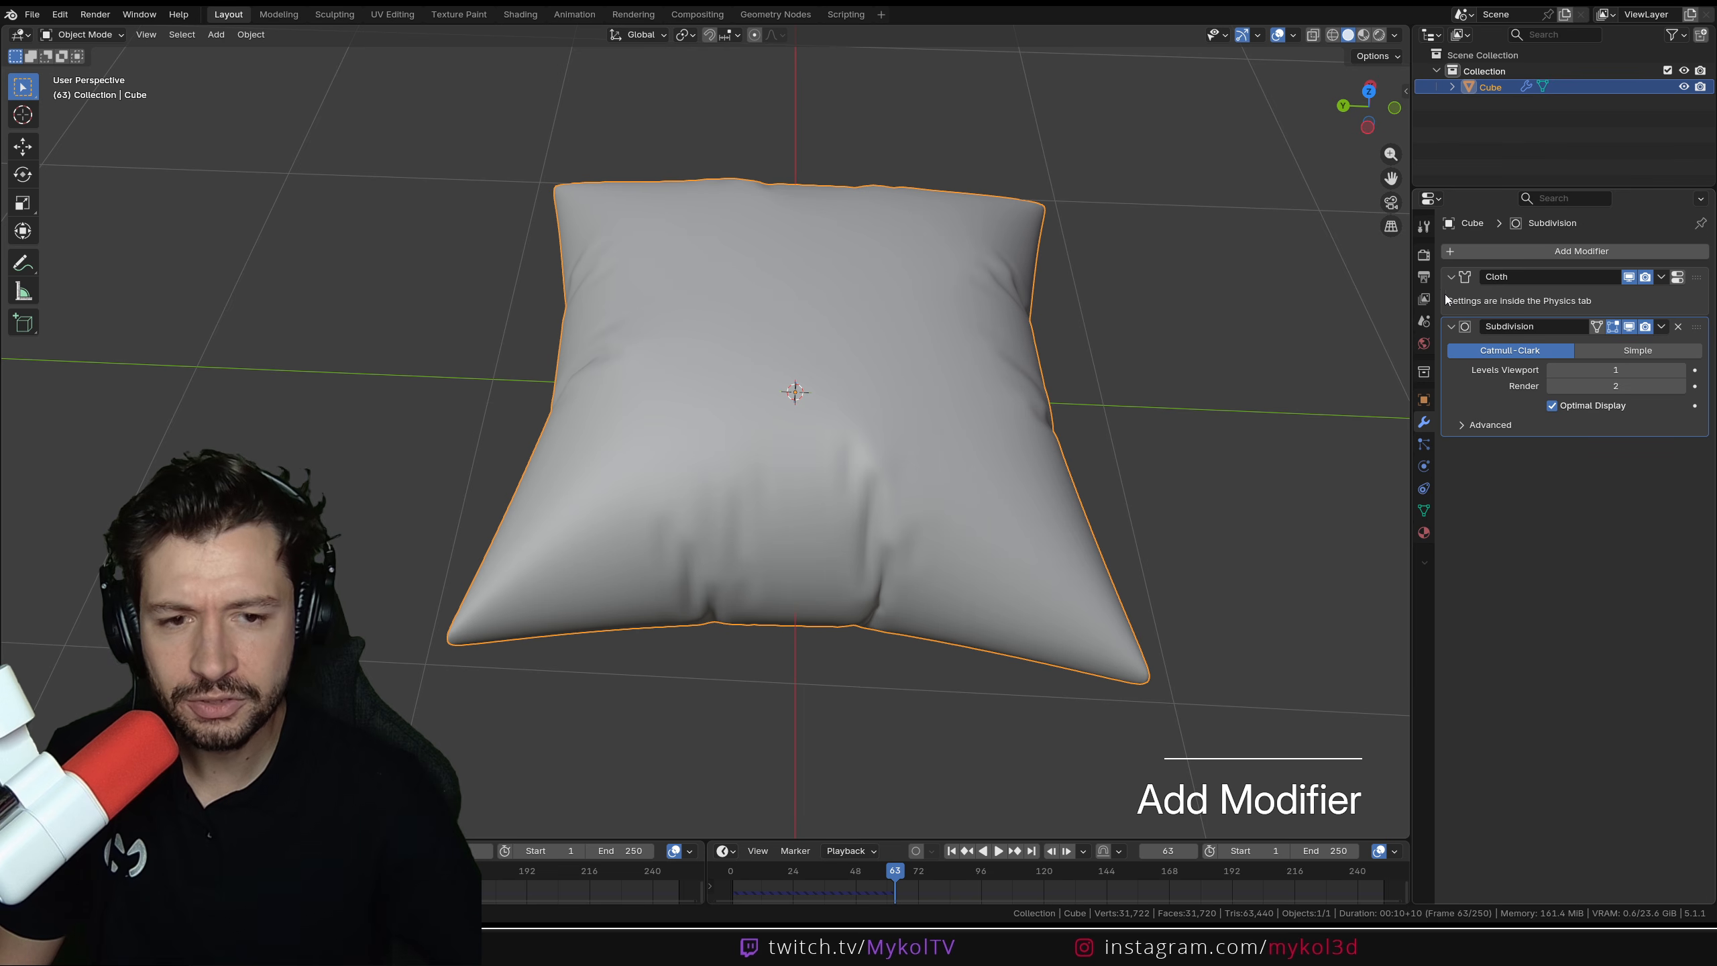
pyautogui.click(1681, 370)
pyautogui.click(1680, 370)
pyautogui.click(1680, 386)
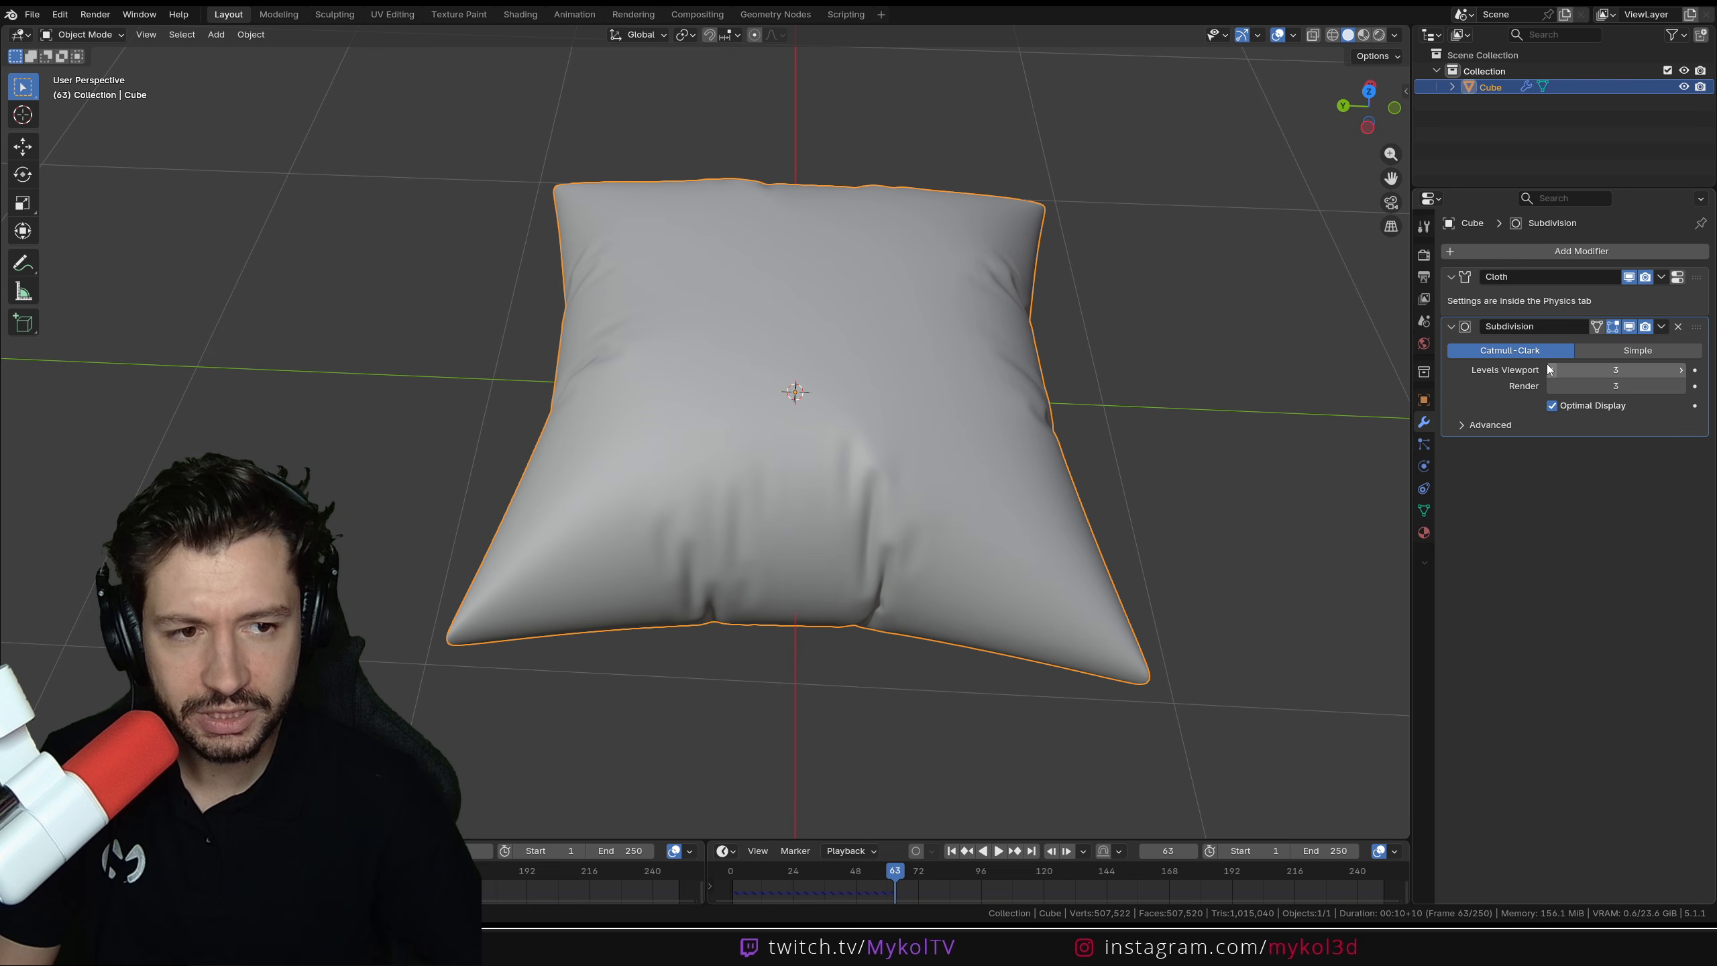
# Set the Subdivision modifier's viewport and render levels to 2 and replay the cushion simulation from the first frame, stopping at frame 53
pyautogui.click(1552, 371)
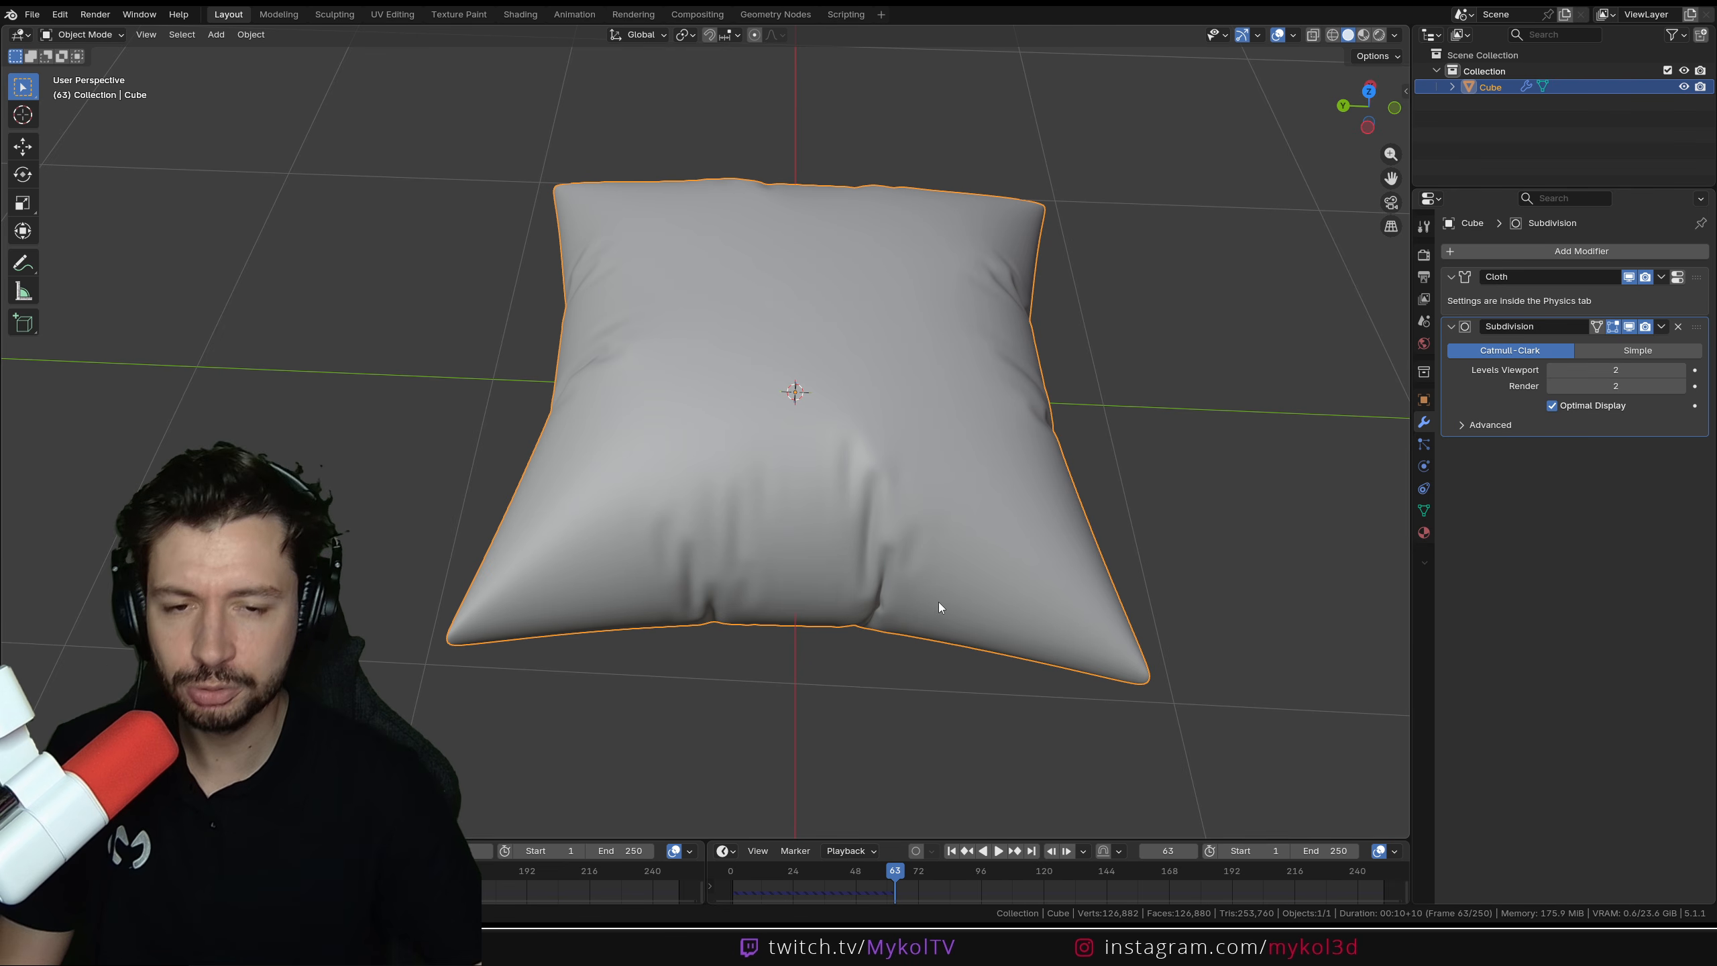
pyautogui.moveTo(939, 601); pyautogui.dragTo(920, 577, button='middle')
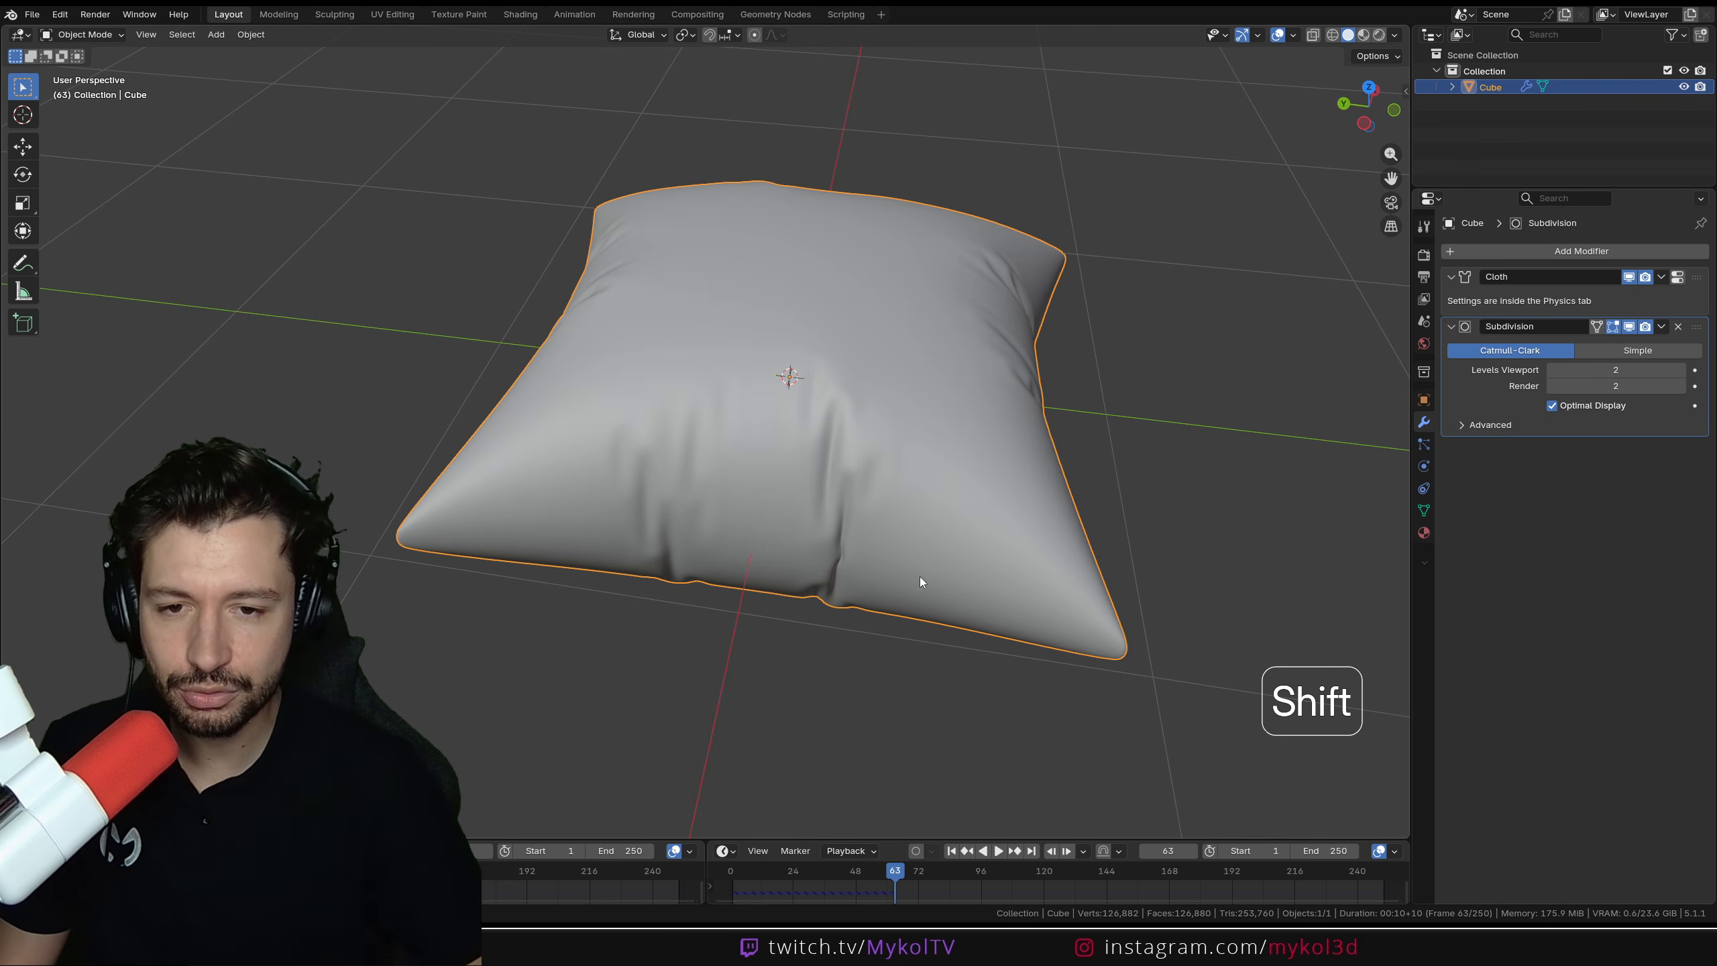
pyautogui.hotkey('shift', 'Left')
pyautogui.press('space')
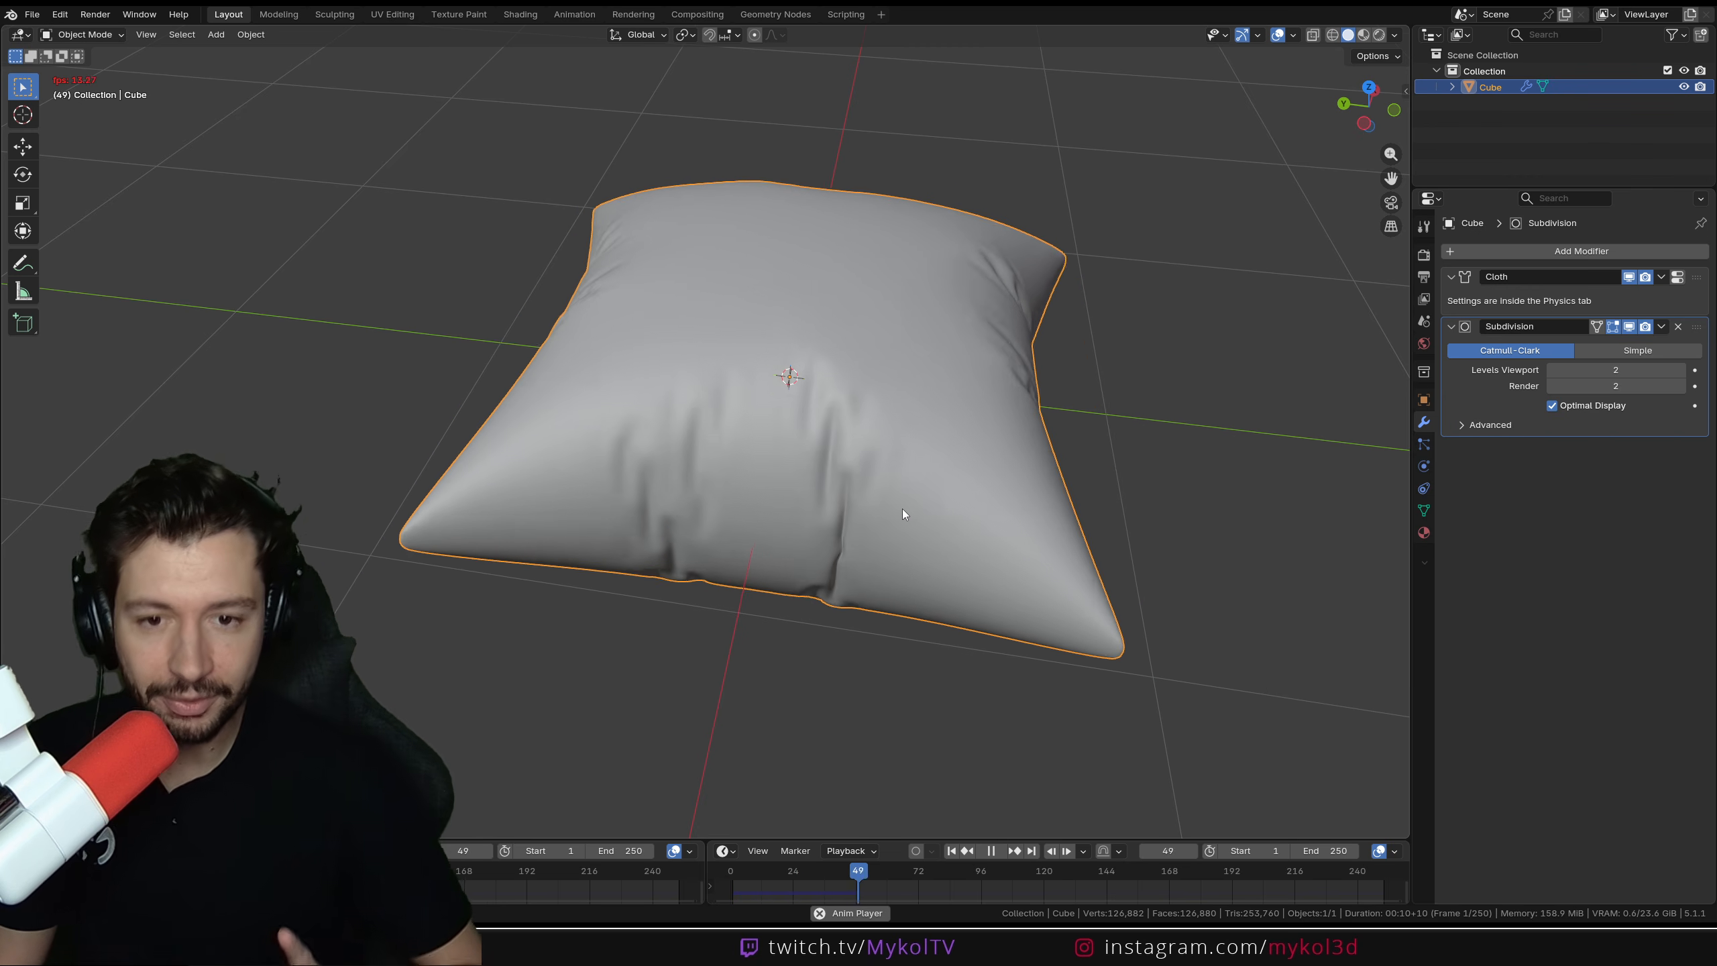
pyautogui.press('space')
pyautogui.hotkey('ctrl', 's')
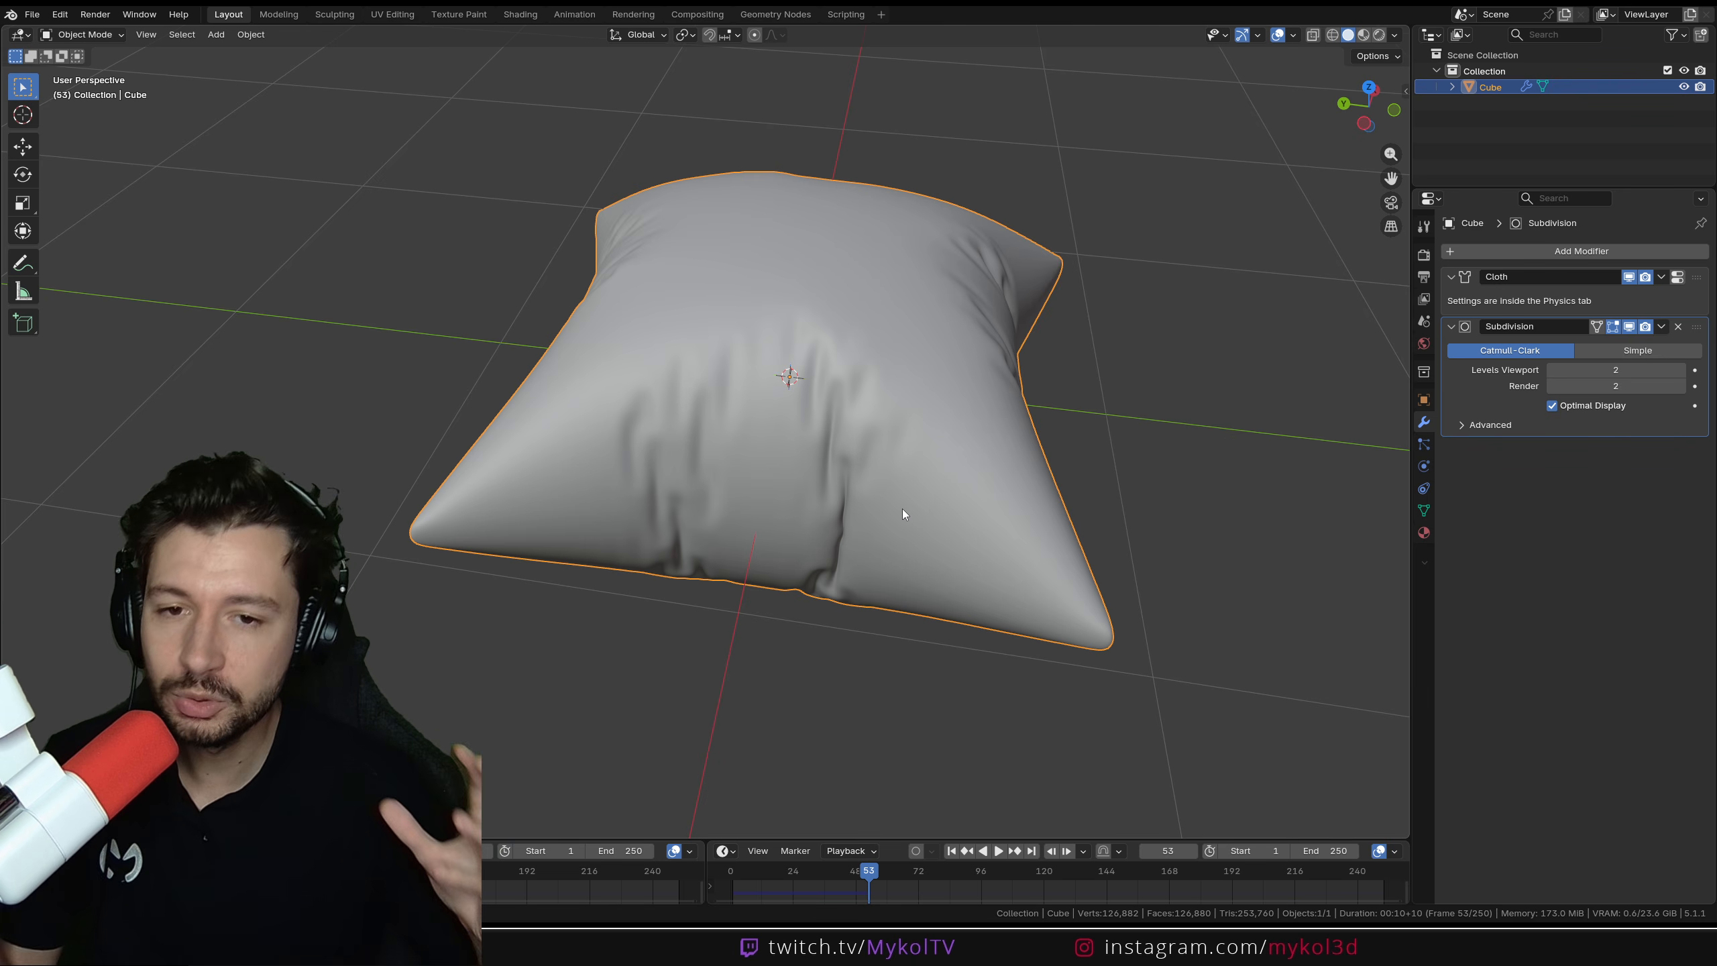
# Add a cylinder mesh in front view and place it beside and slightly above the cushion
pyautogui.press('KP_1')
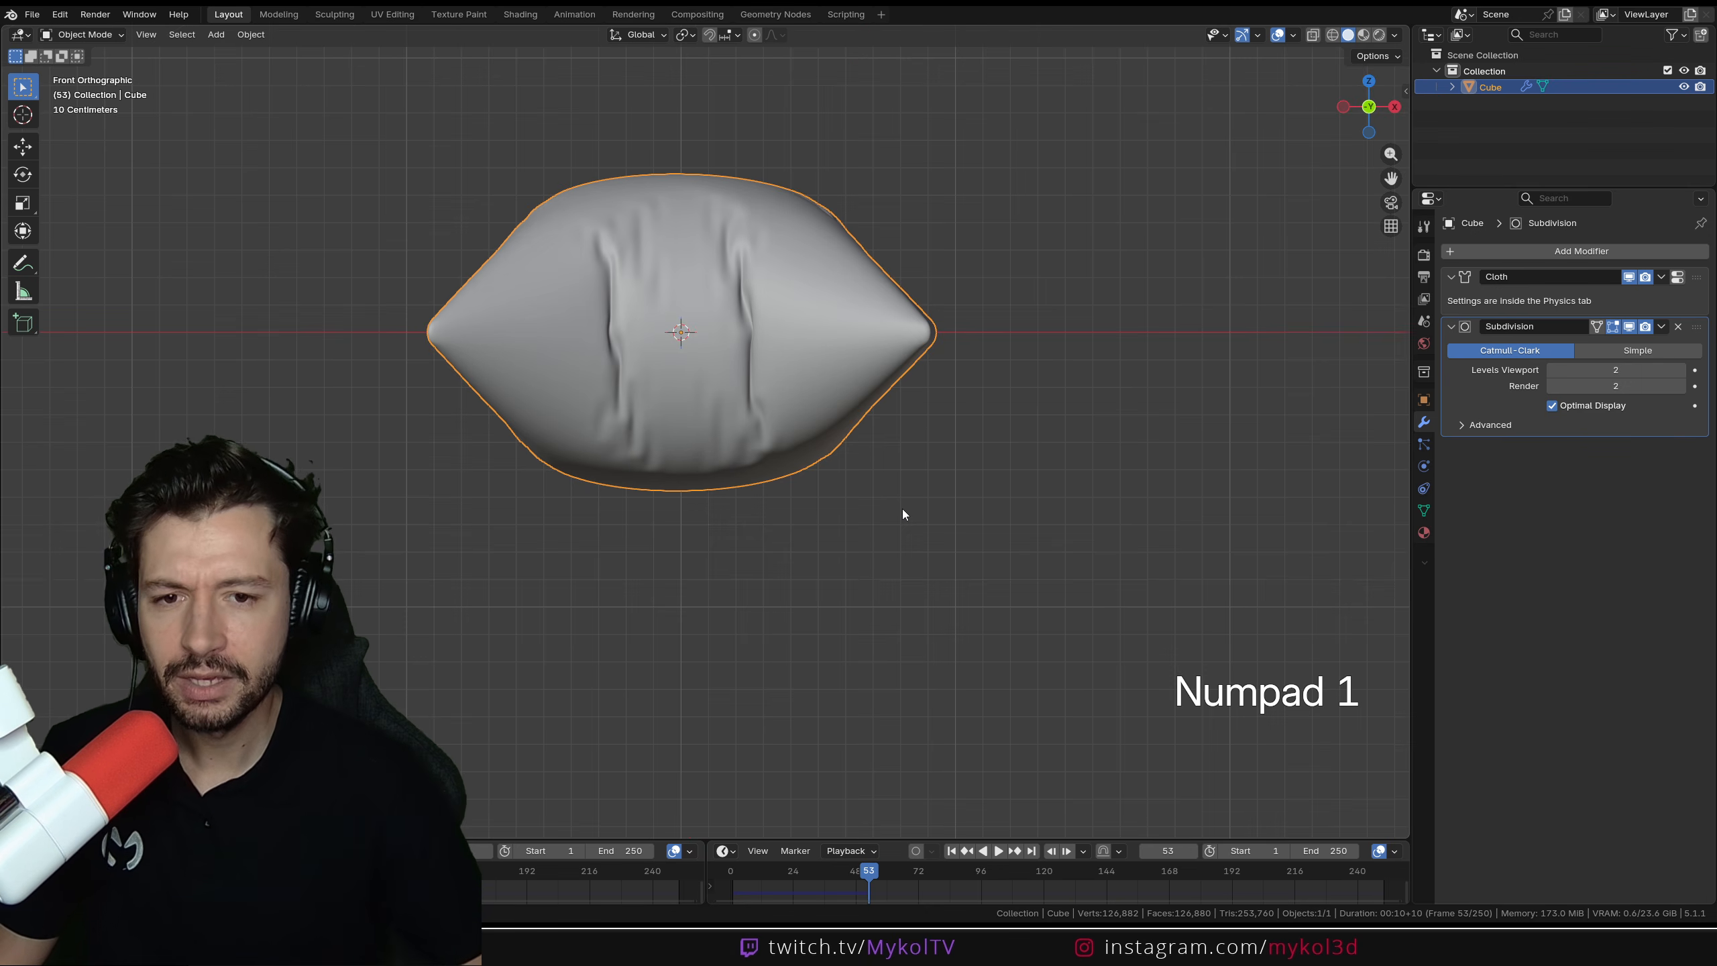
pyautogui.scroll(-5, 902, 508)
pyautogui.hotkey('shift', 'a')
pyautogui.moveTo(826, 505)
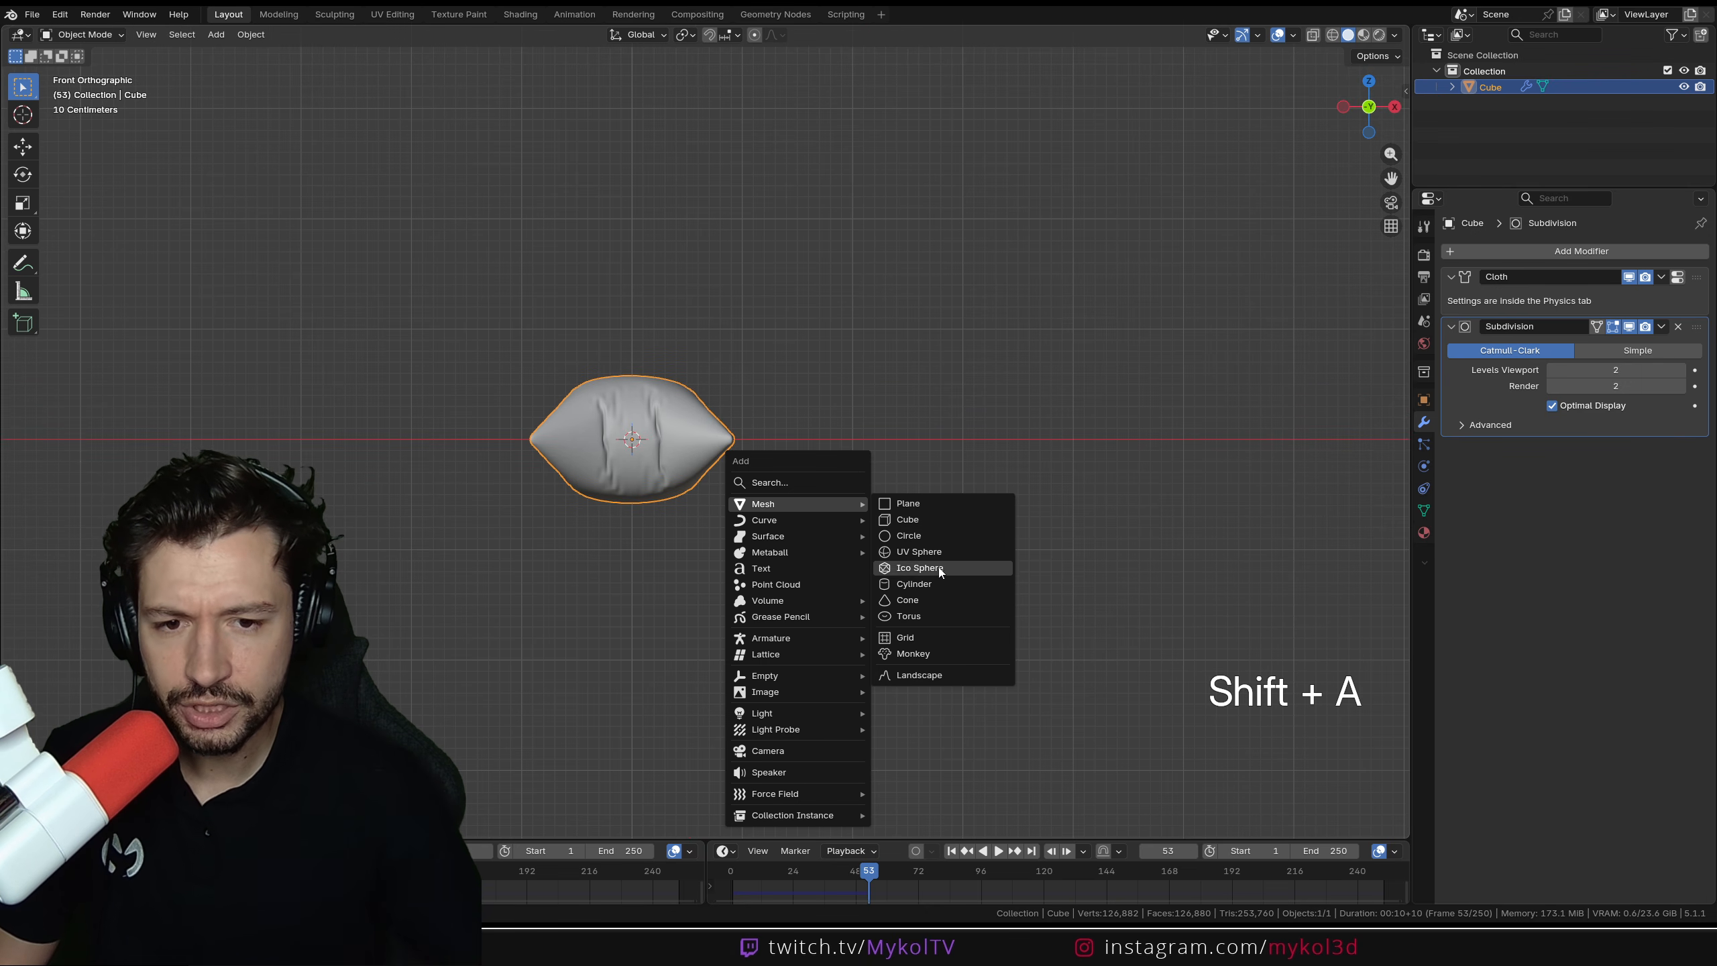
pyautogui.click(932, 584)
pyautogui.press('g')
pyautogui.click(1134, 575)
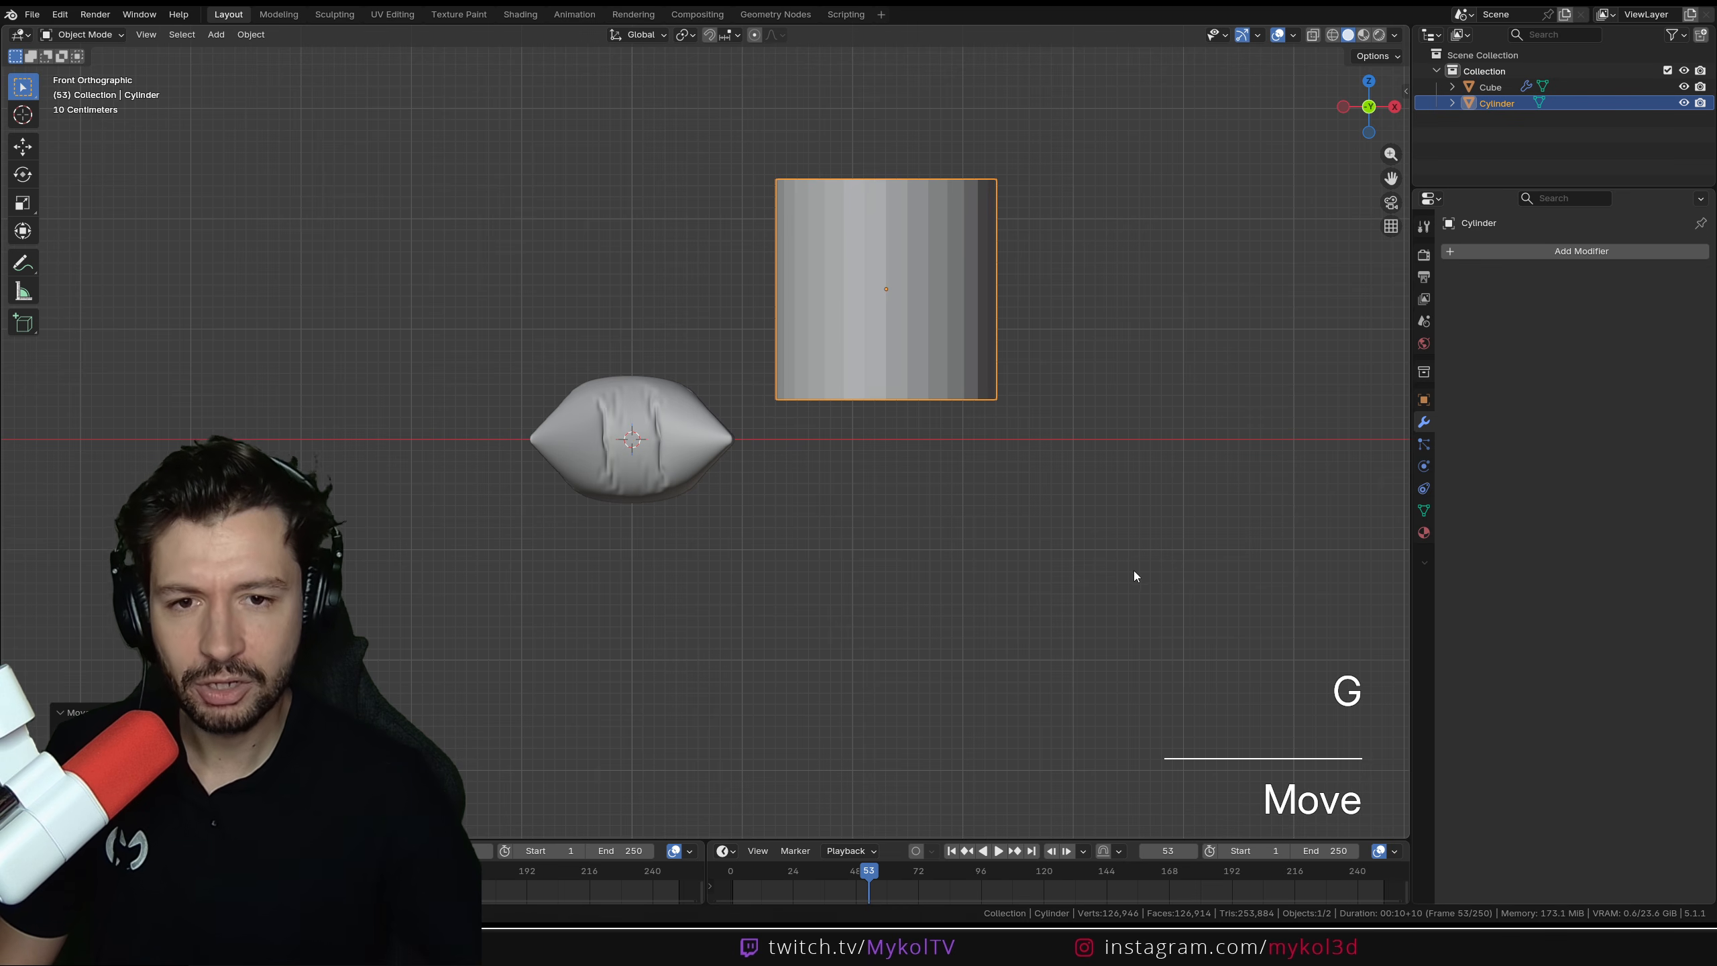
# Reshape the cylinder into a tall, thin post and lower it about 1.9 m along the Z axis
pyautogui.press('s')
pyautogui.press('z')
pyautogui.click(949, 23)
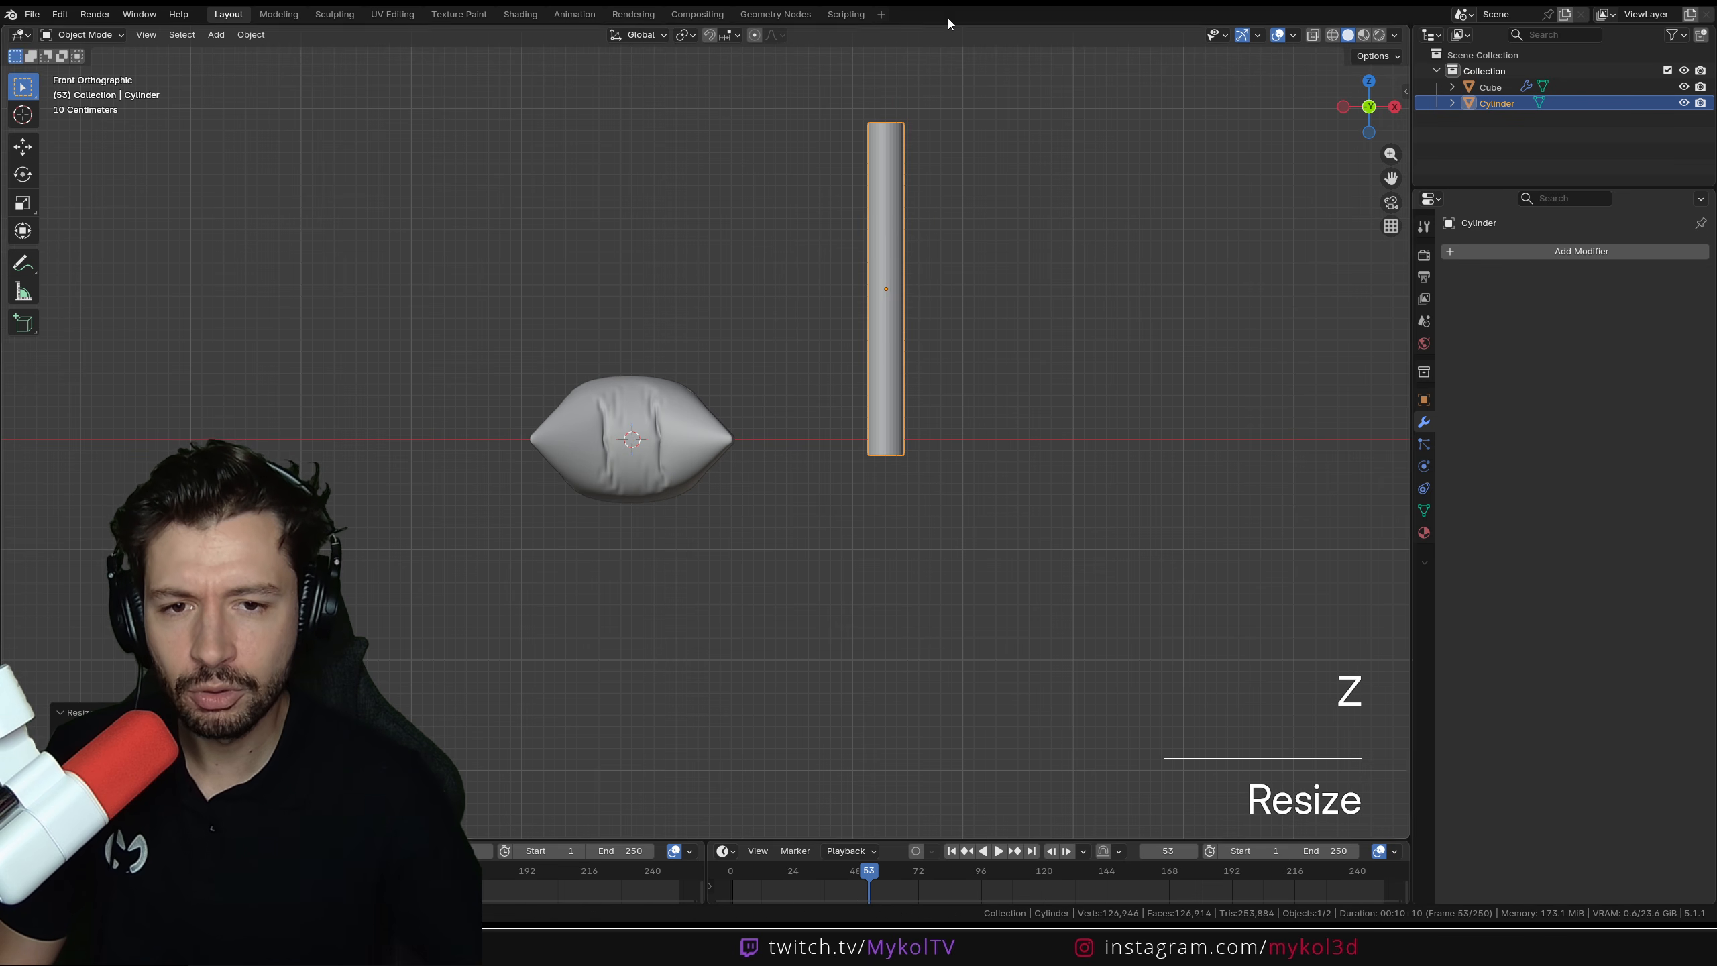
pyautogui.press('g')
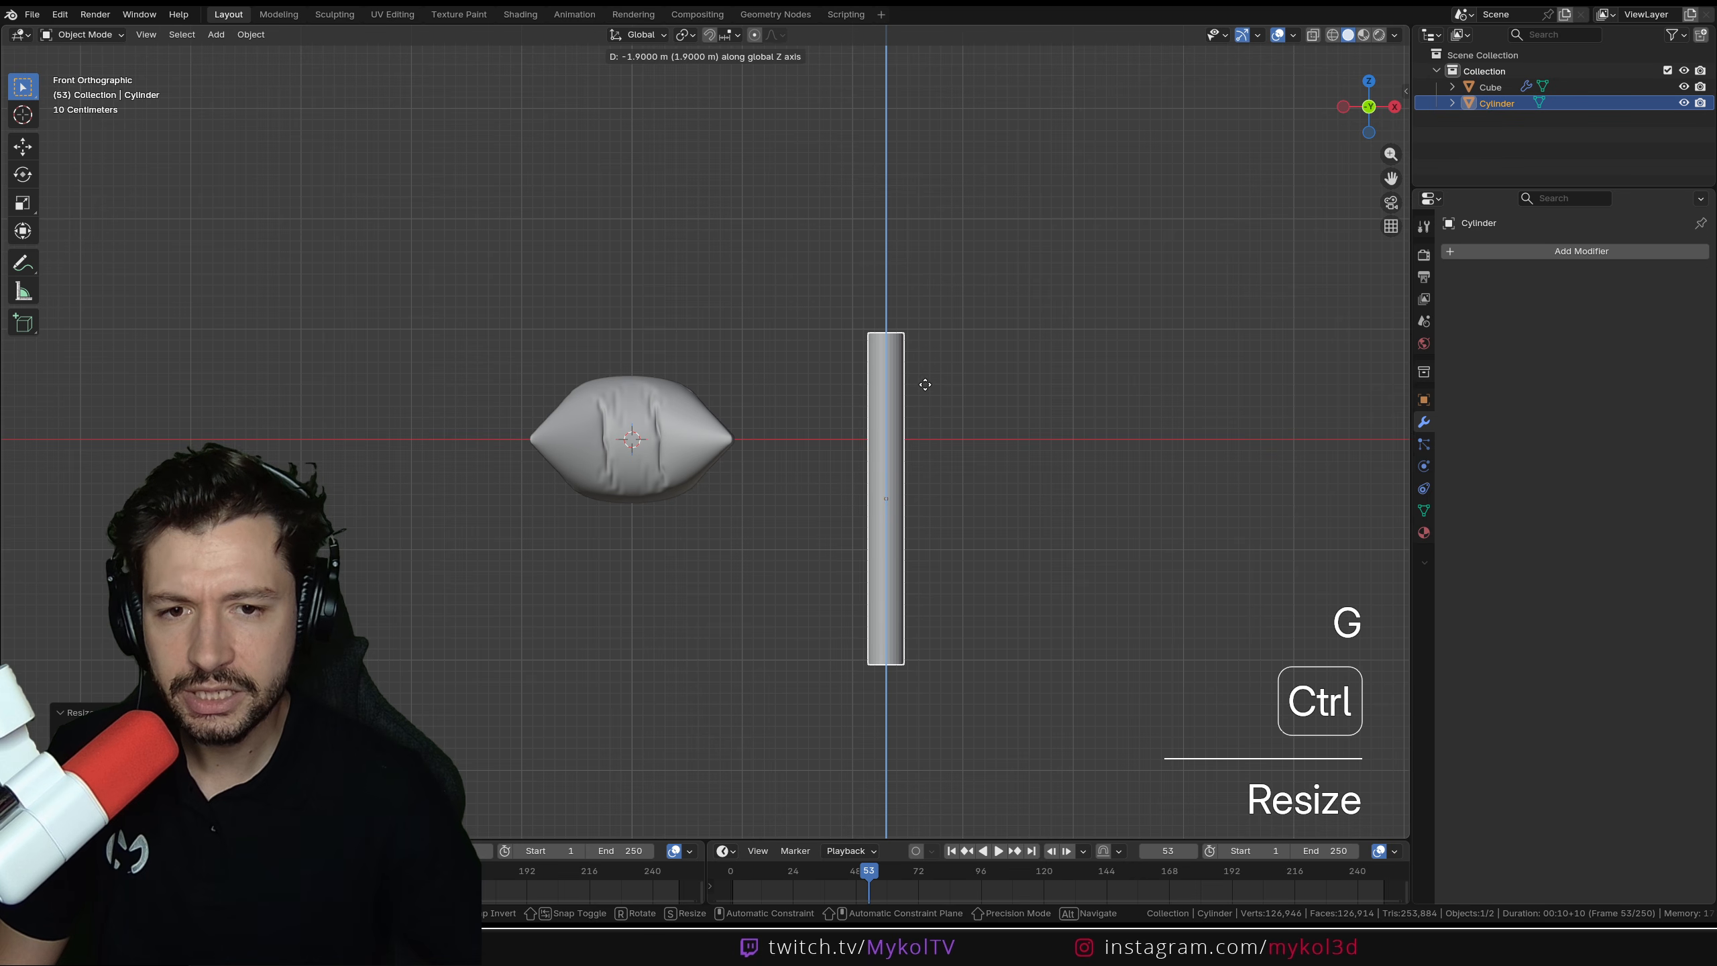
pyautogui.click(925, 385)
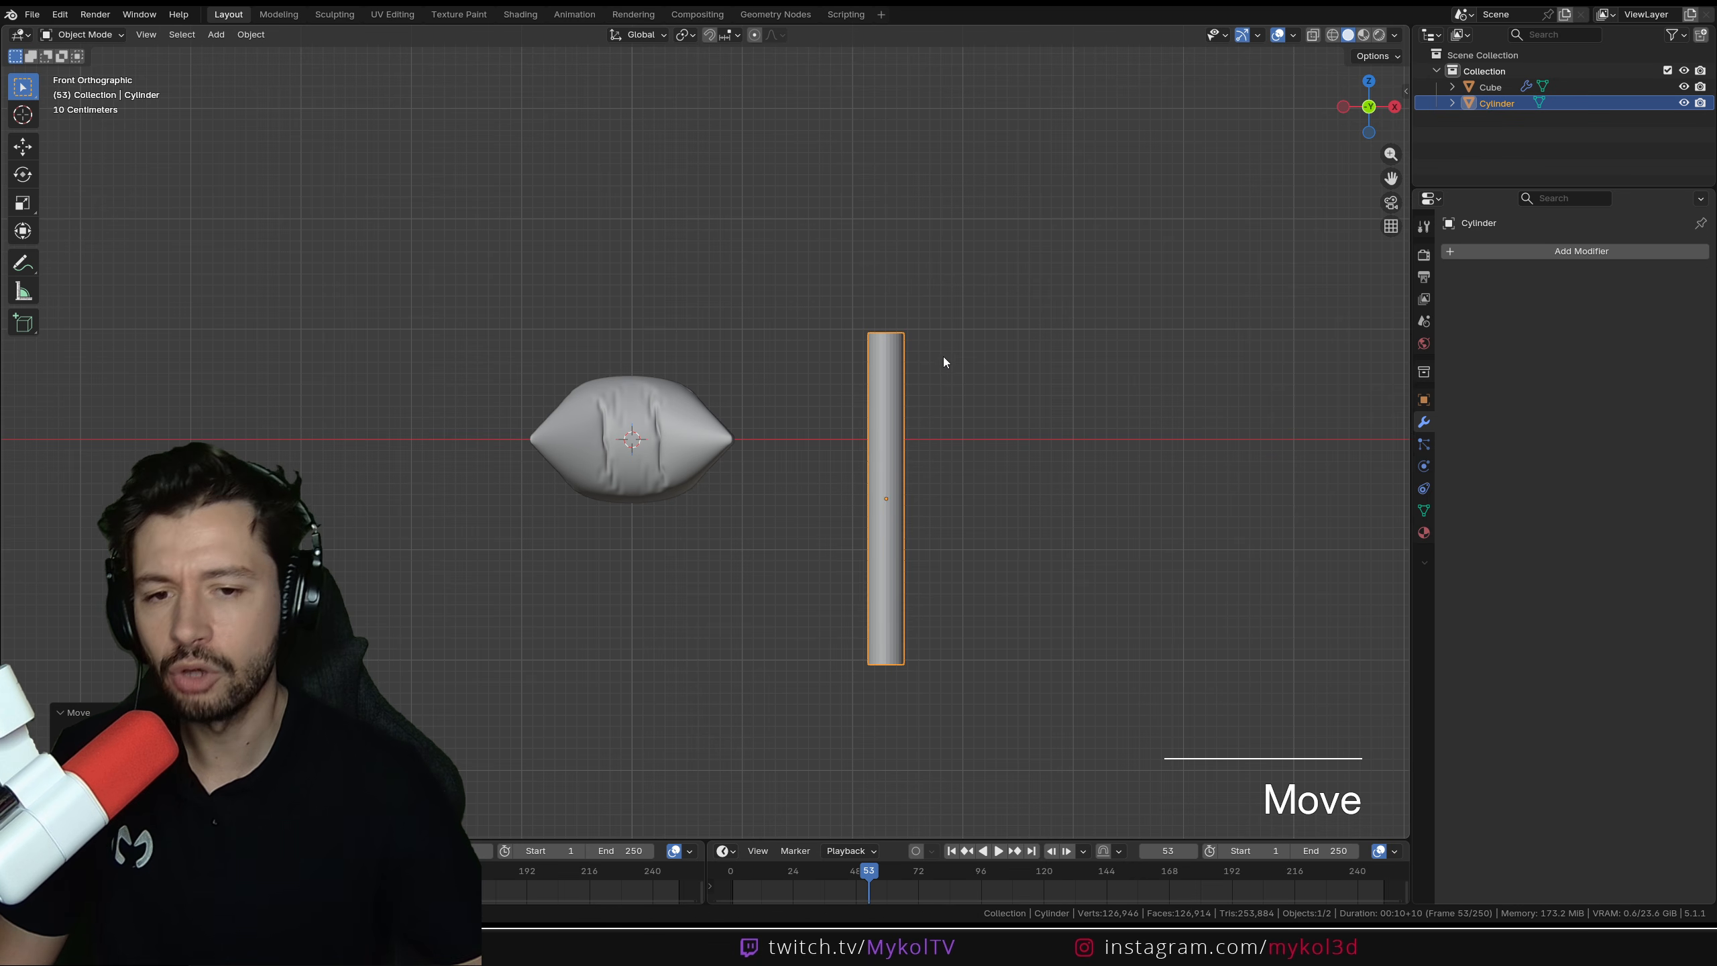
# Enlarge the post uniformly to almost twice its size beside the cushion and apply its scale
pyautogui.press('r')
pyautogui.press('Escape')
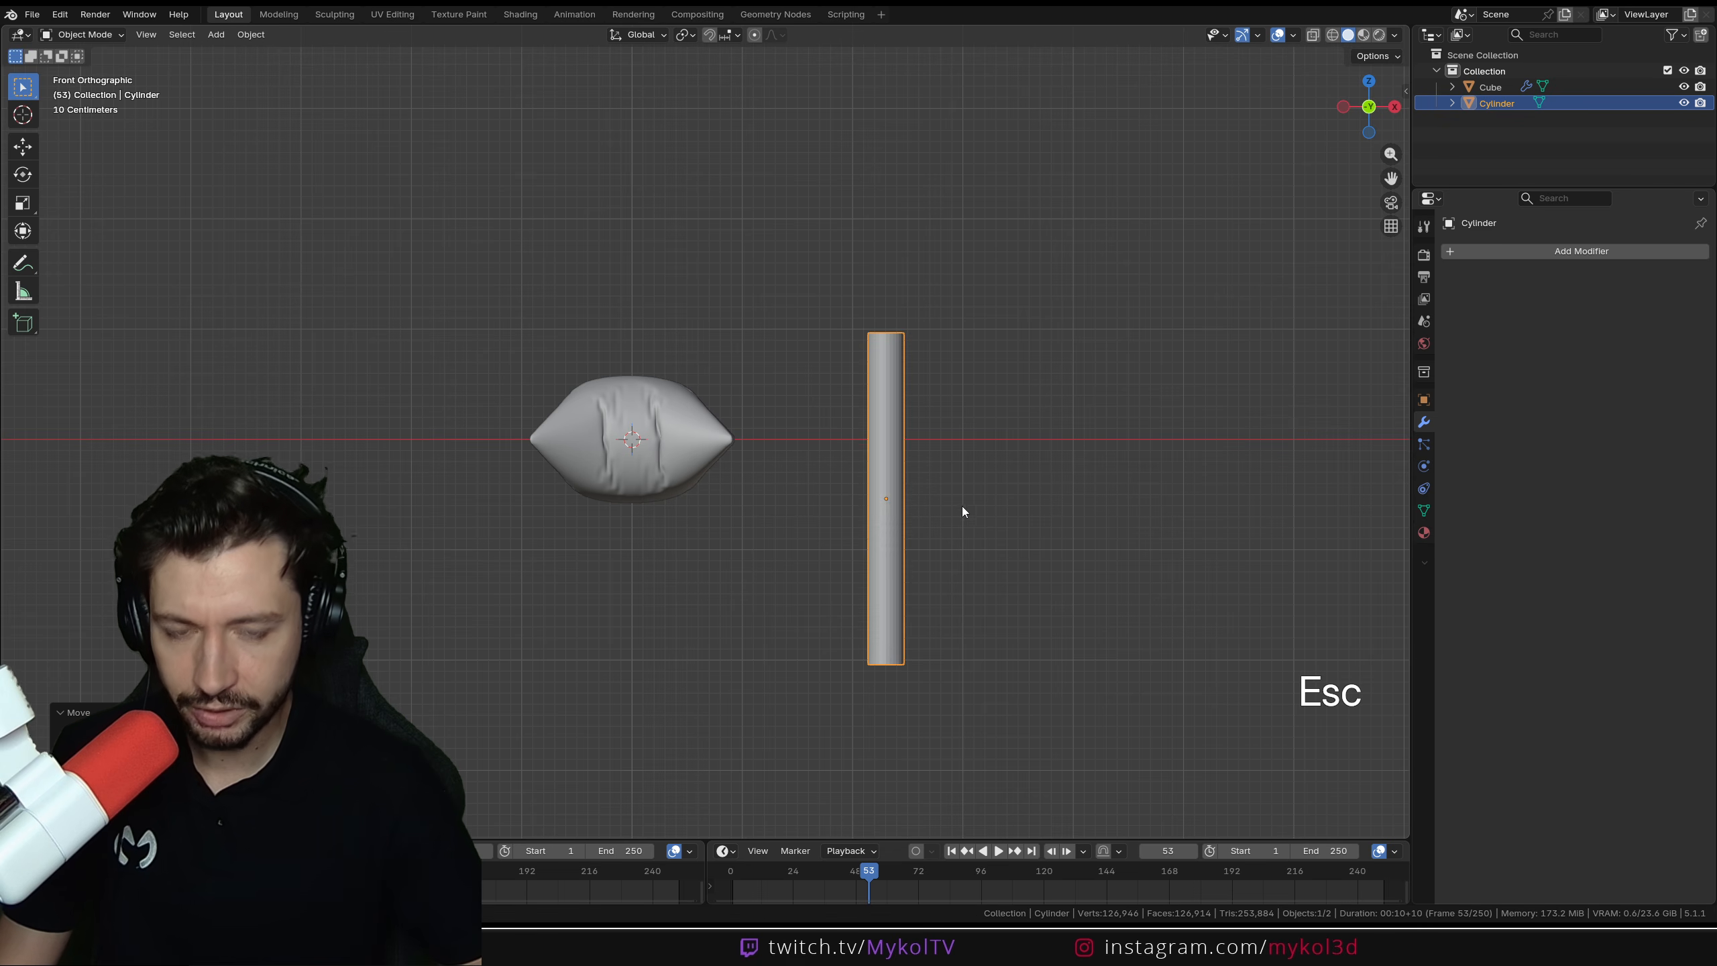
pyautogui.press('g')
pyautogui.press('s')
pyautogui.click(1026, 481)
pyautogui.hotkey('ctrl', 'a')
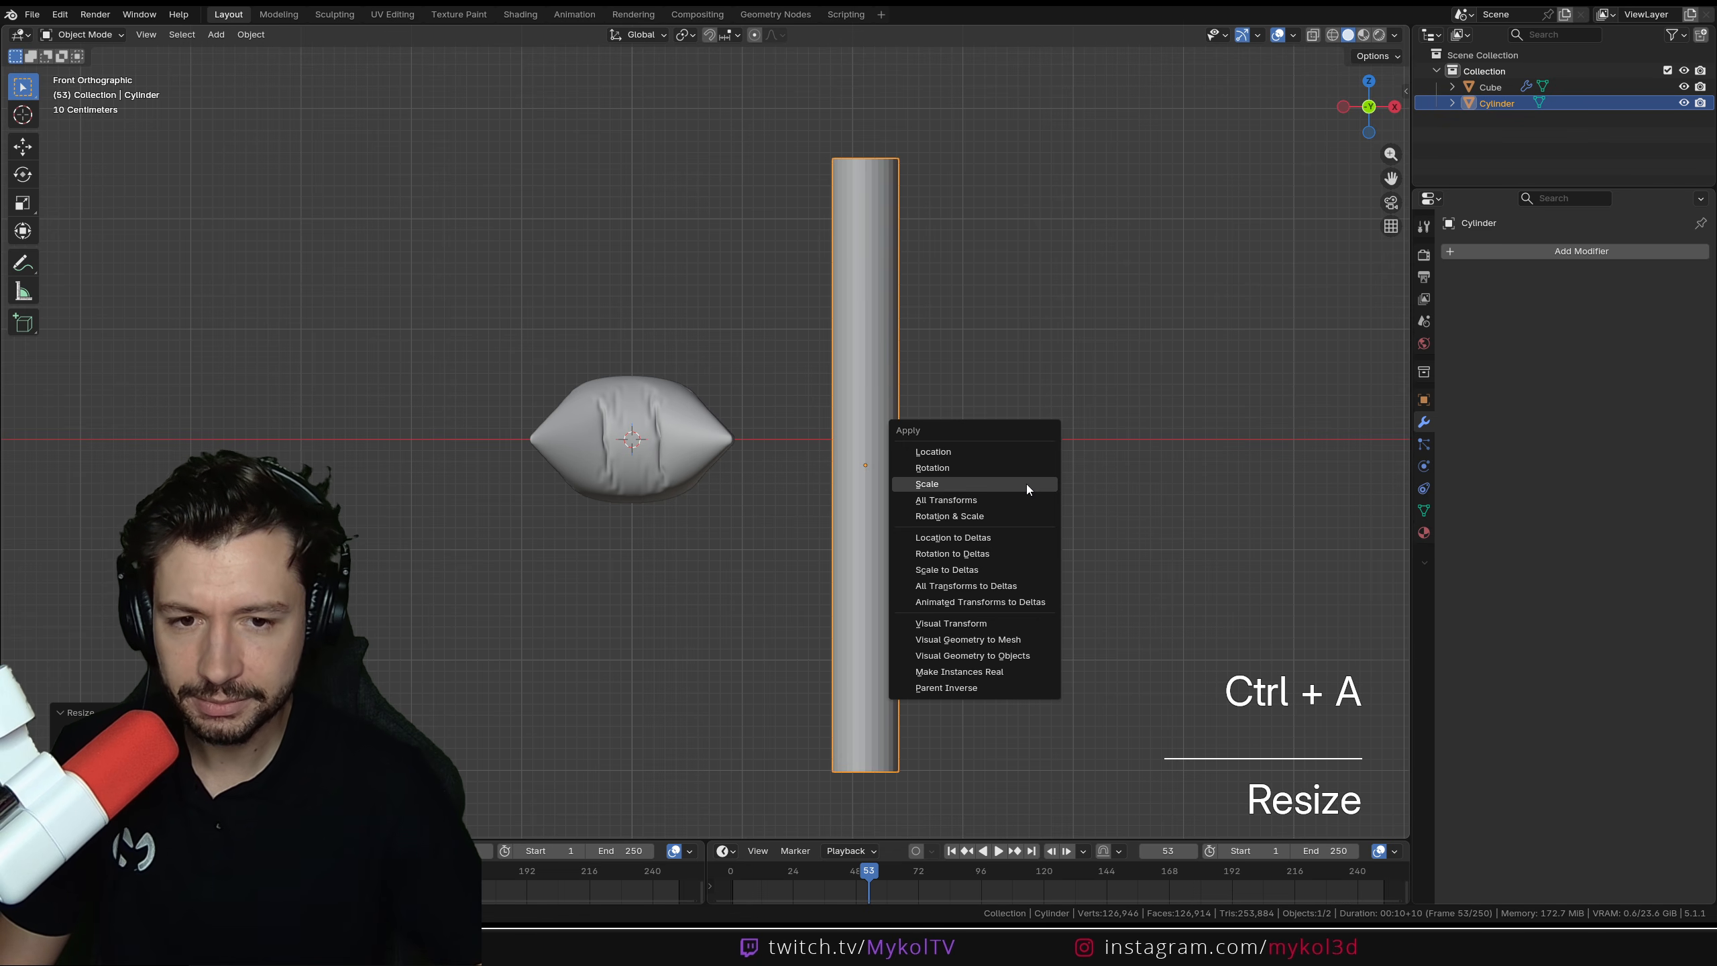
pyautogui.click(1027, 483)
# Insert a keyframe for the upright post at frame 49
pyautogui.press('r')
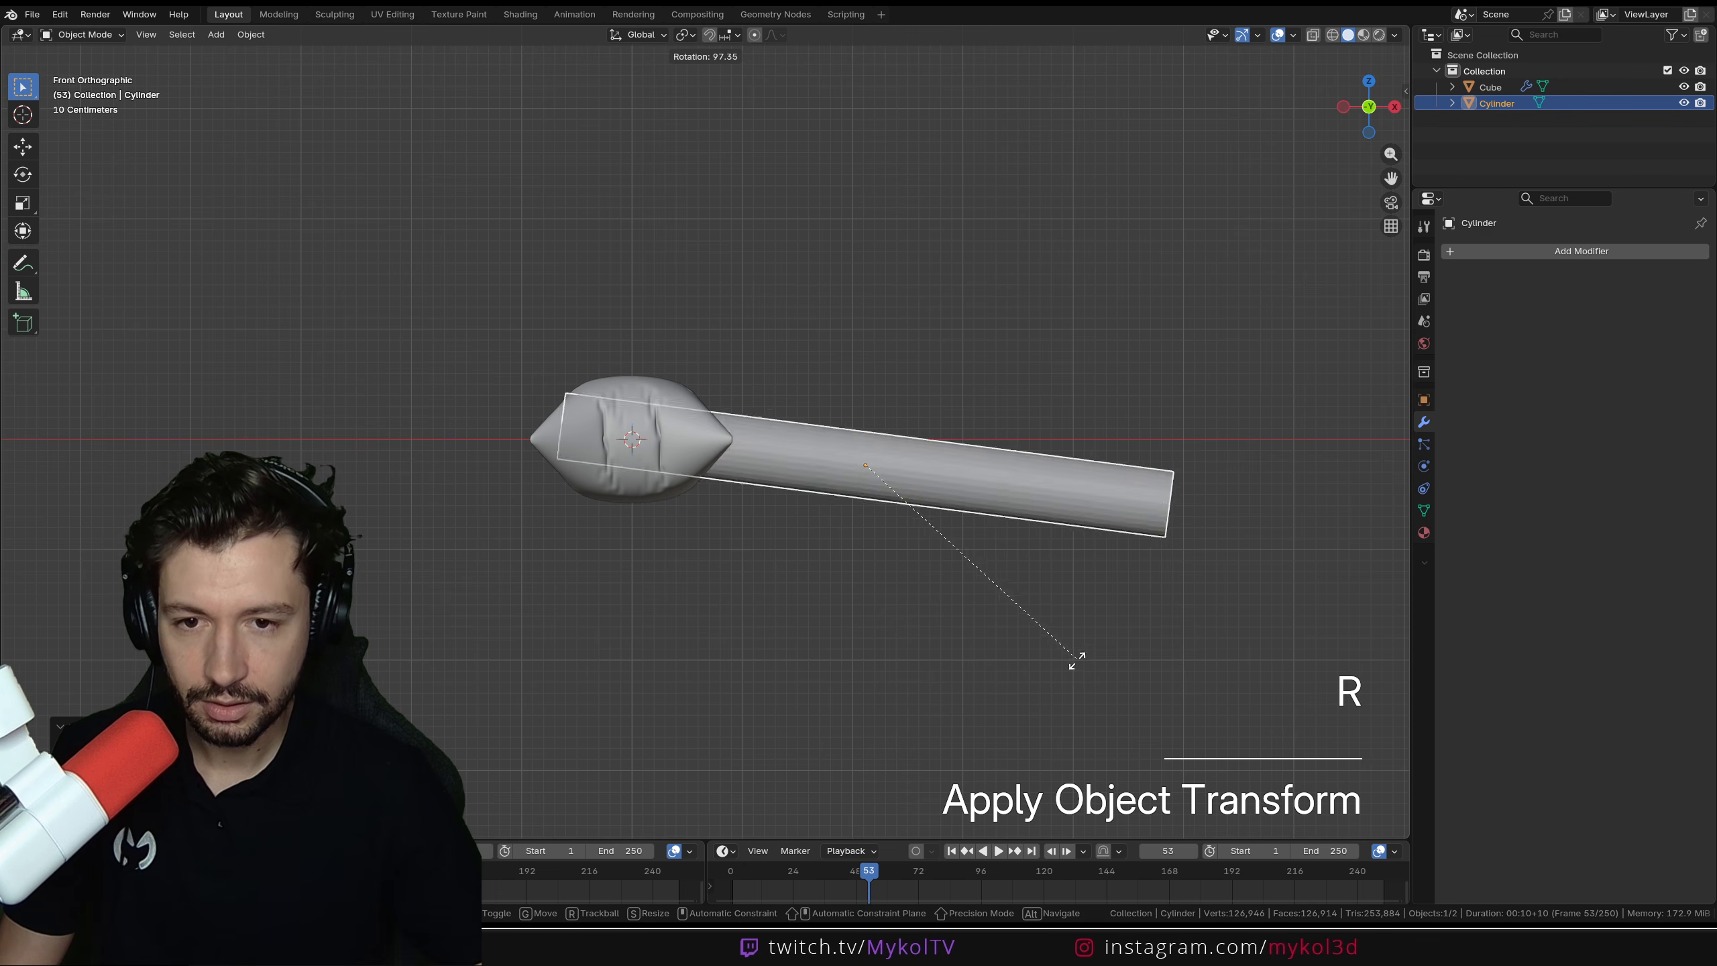
pyautogui.press('Escape')
pyautogui.moveTo(866, 877); pyautogui.dragTo(855, 879)
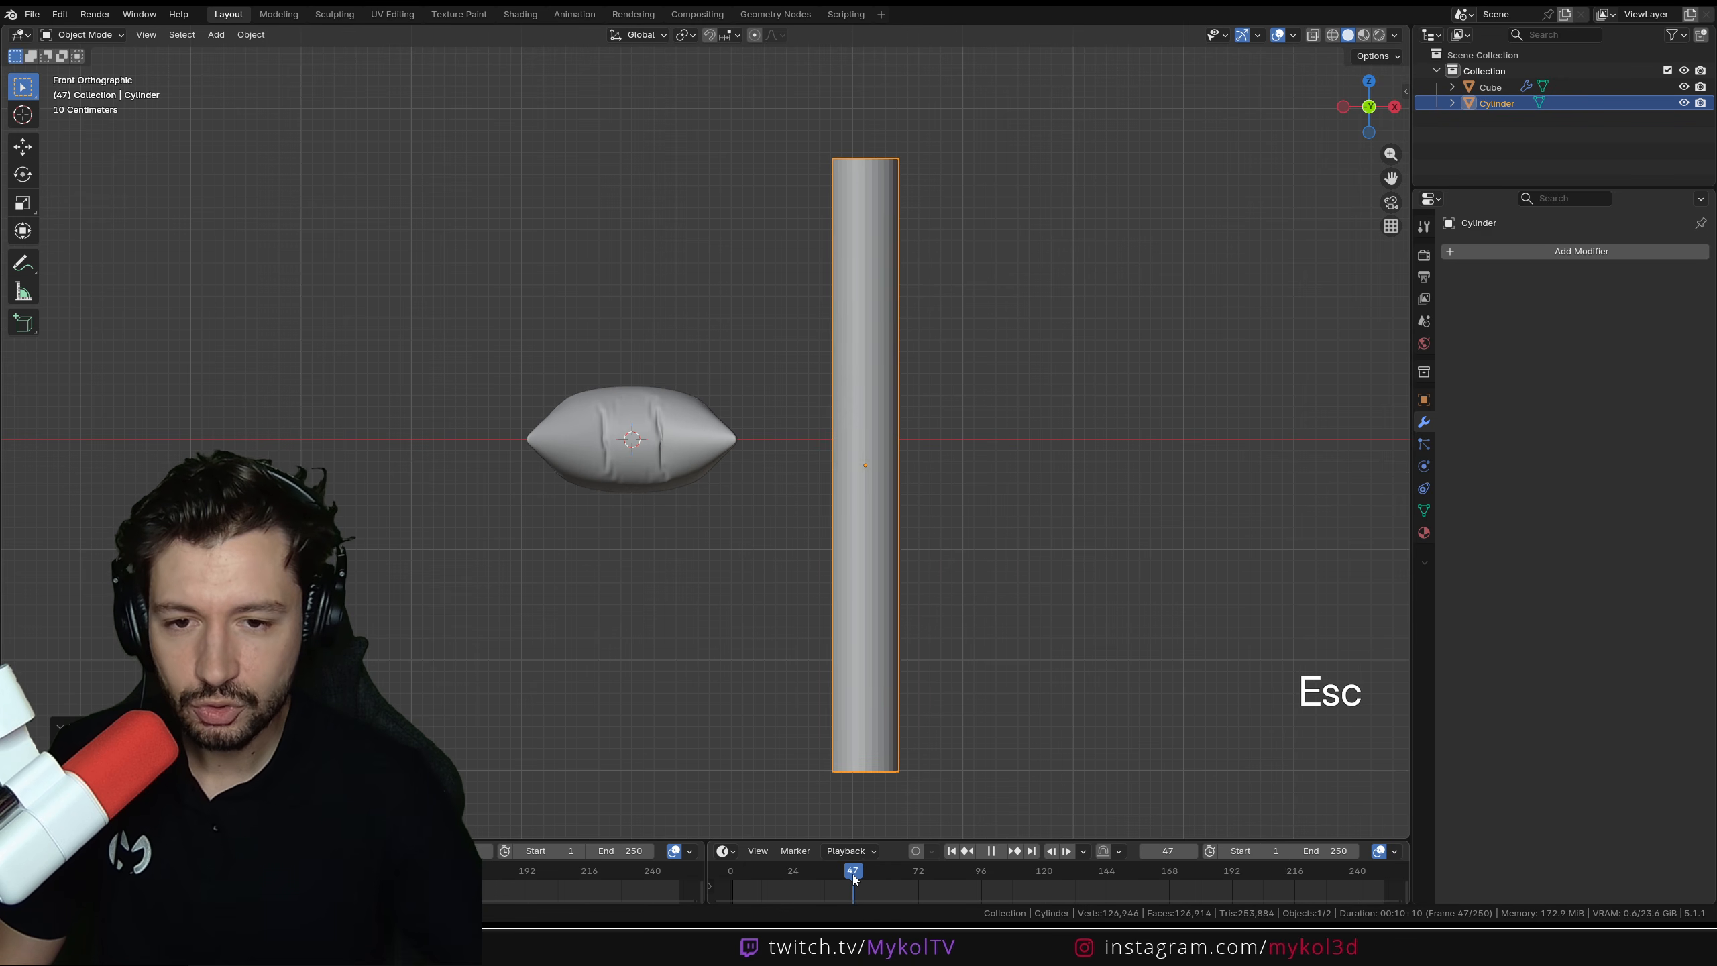
pyautogui.press('i')
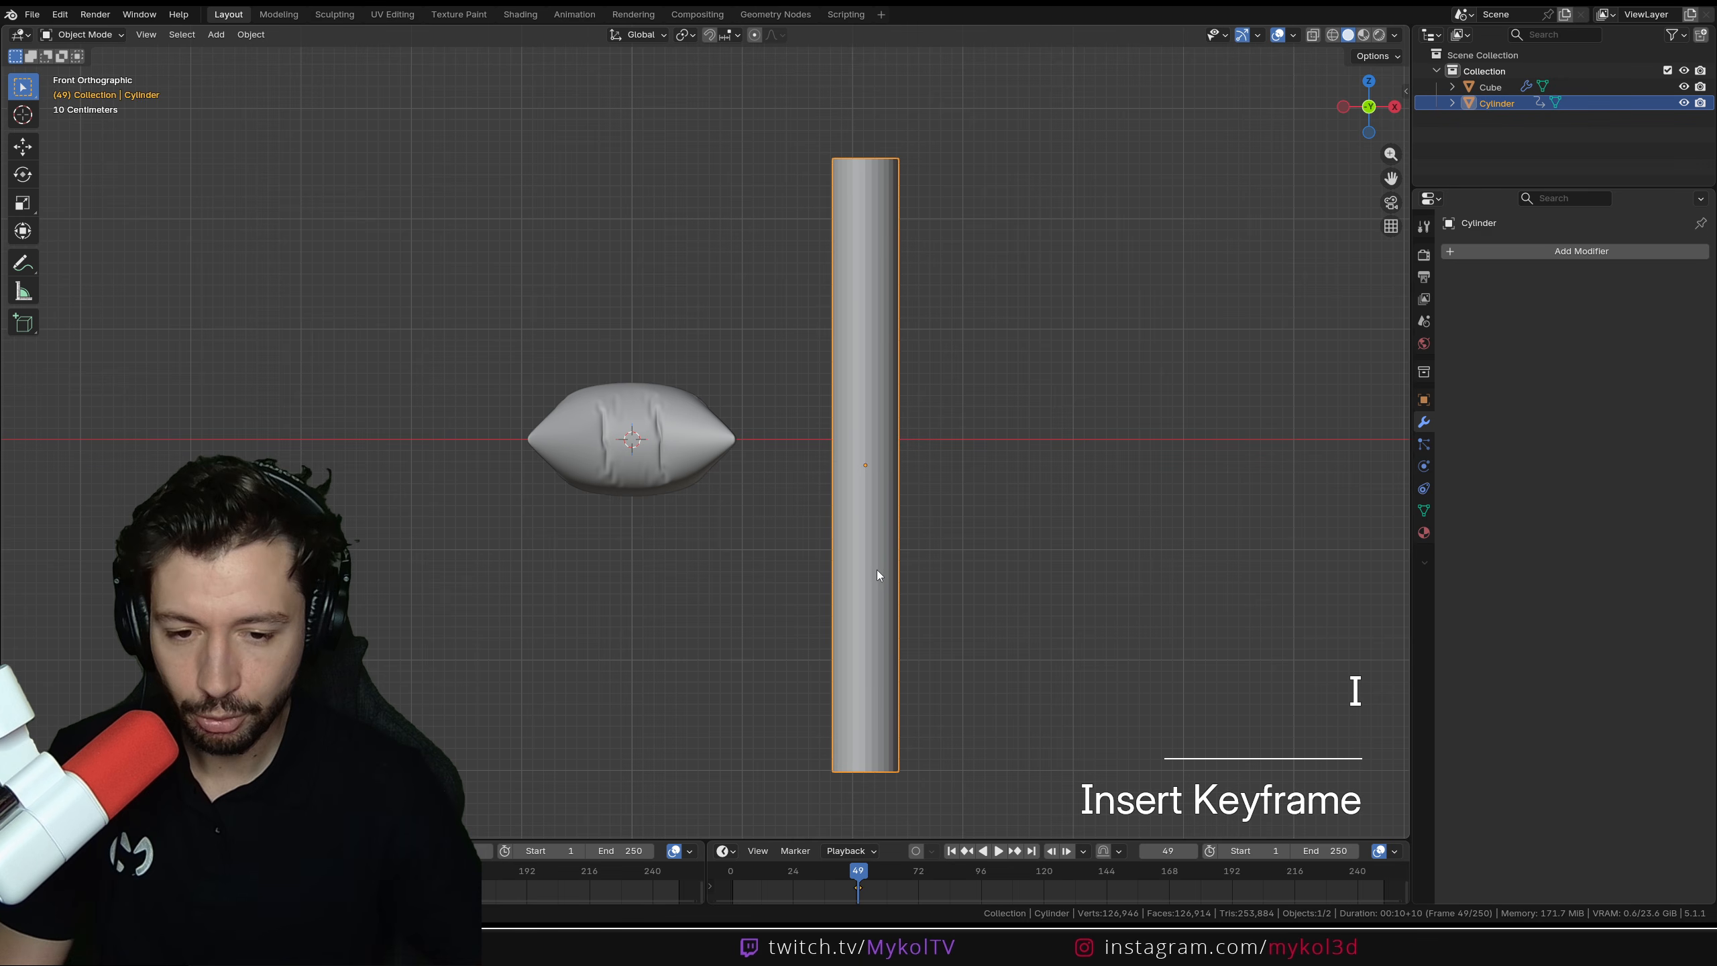
# Rotate the post by about 134.5° in front view at frame 120 and keyframe the new orientation
pyautogui.moveTo(859, 879); pyautogui.dragTo(1044, 879)
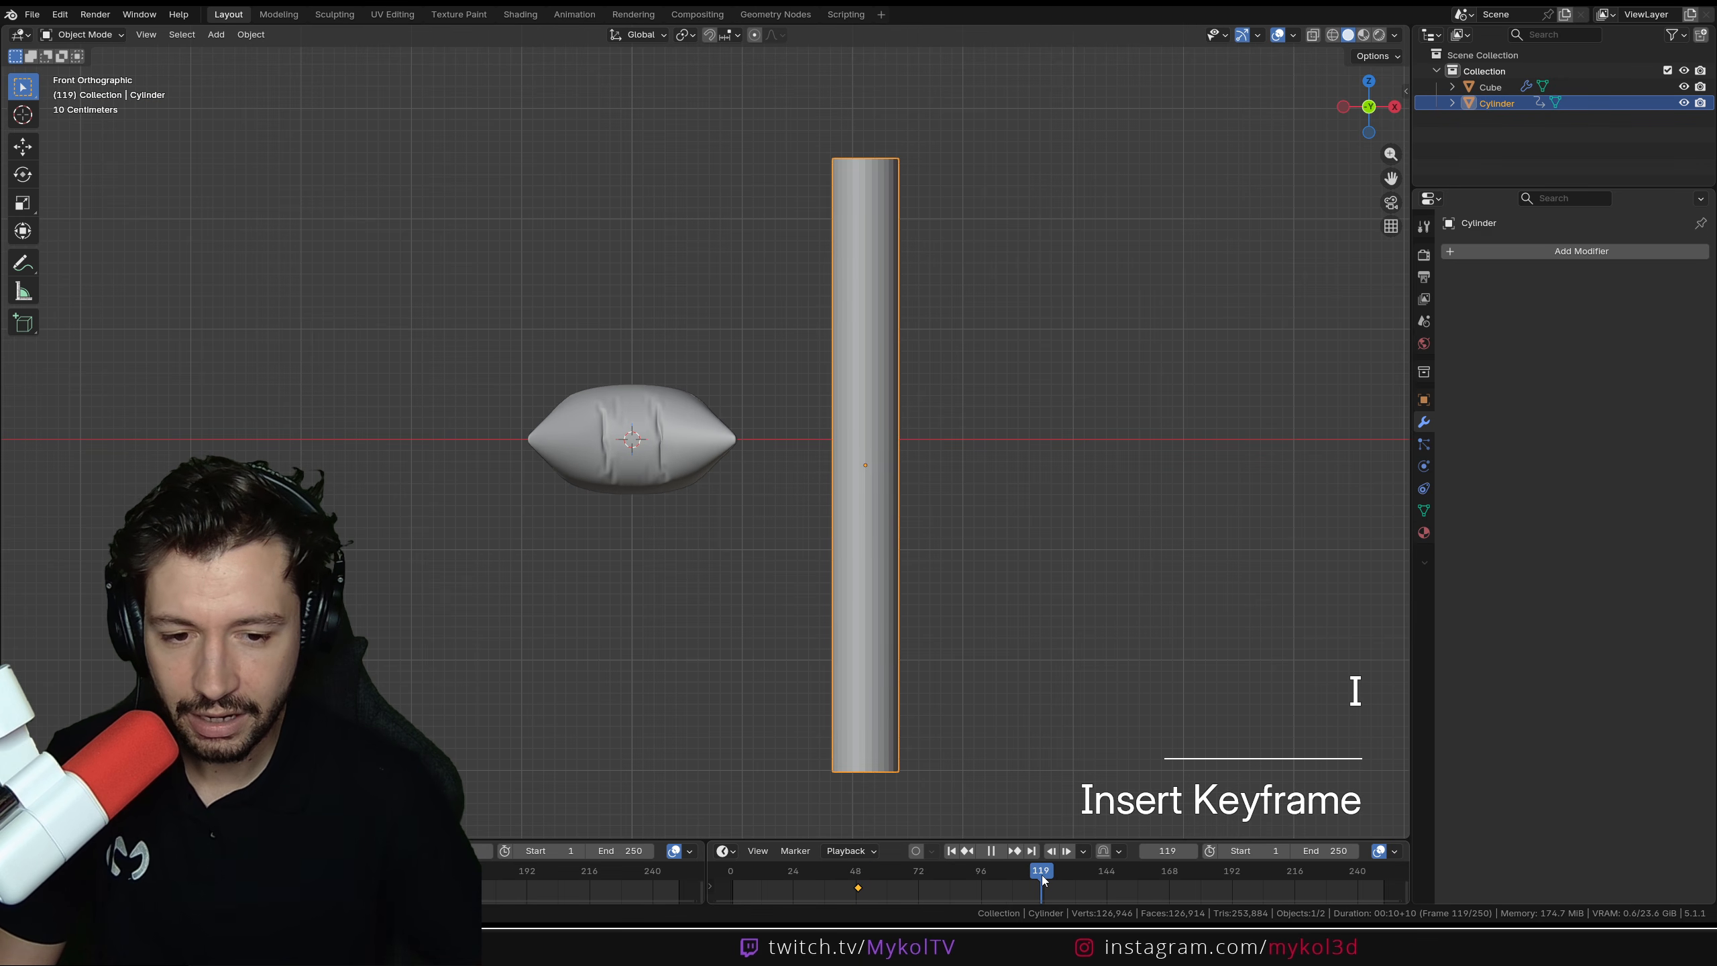
pyautogui.press('r')
pyautogui.press('z')
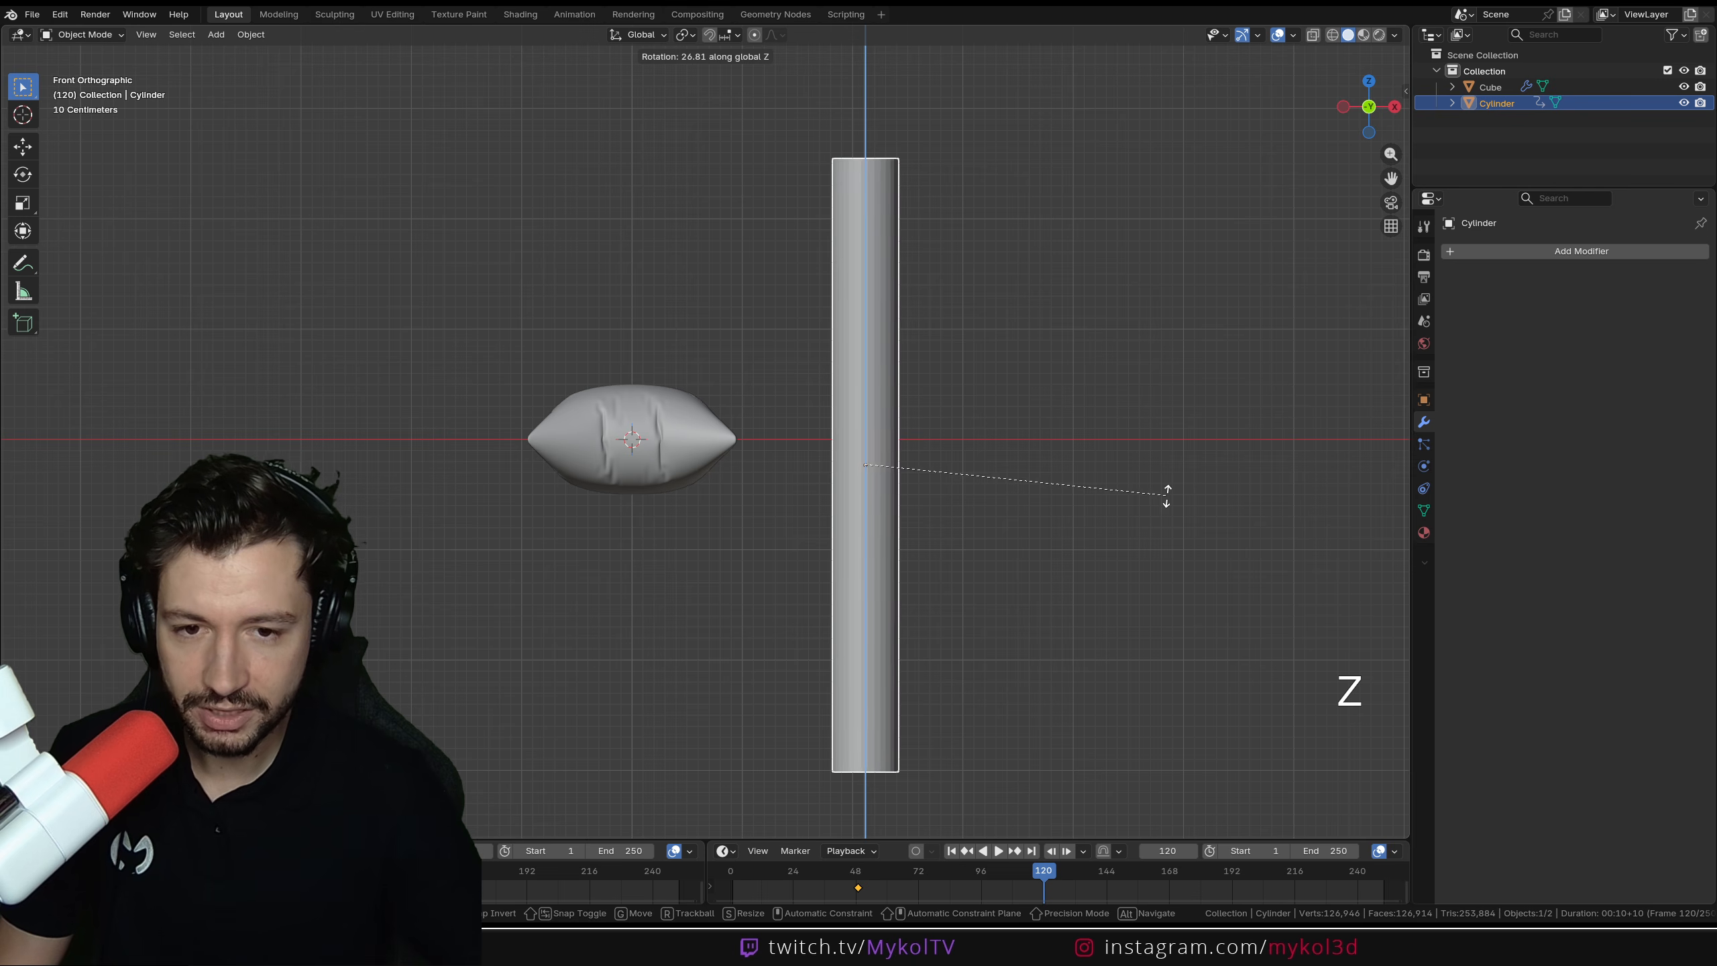
pyautogui.press('Escape')
pyautogui.press('r')
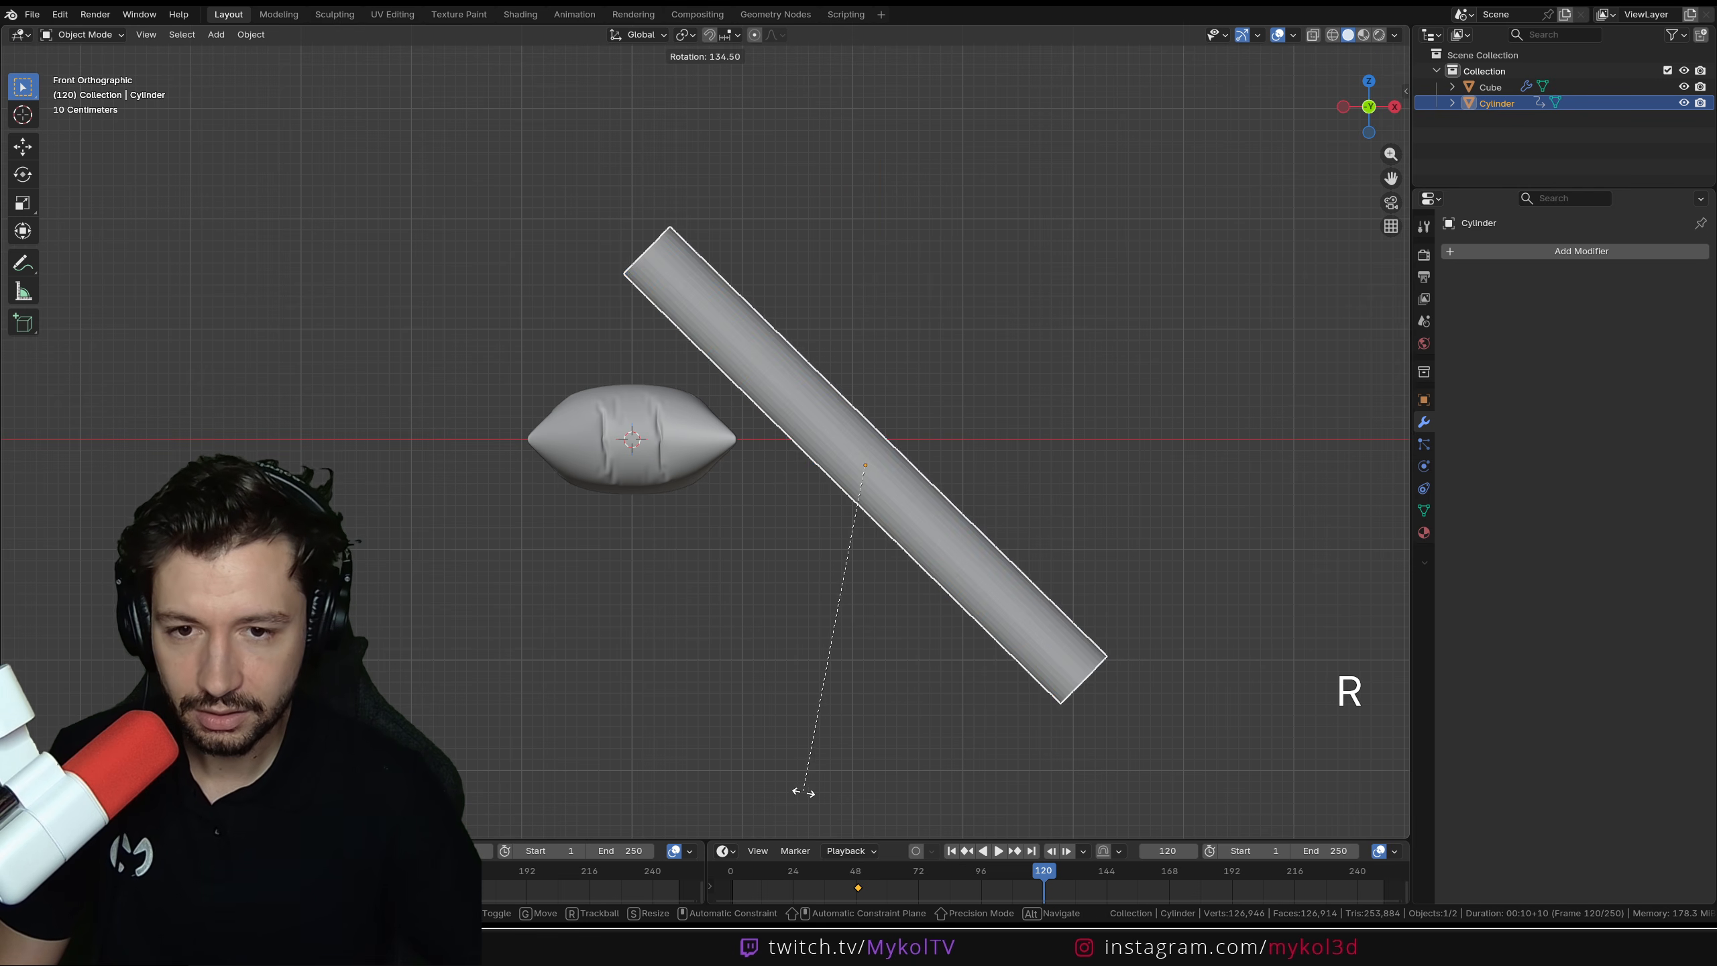
pyautogui.click(803, 792)
pyautogui.press('i')
# Play the animation from the start to check the post's swing through the cushion, and return to frame 0
pyautogui.moveTo(1040, 876); pyautogui.dragTo(731, 878)
pyautogui.press('space')
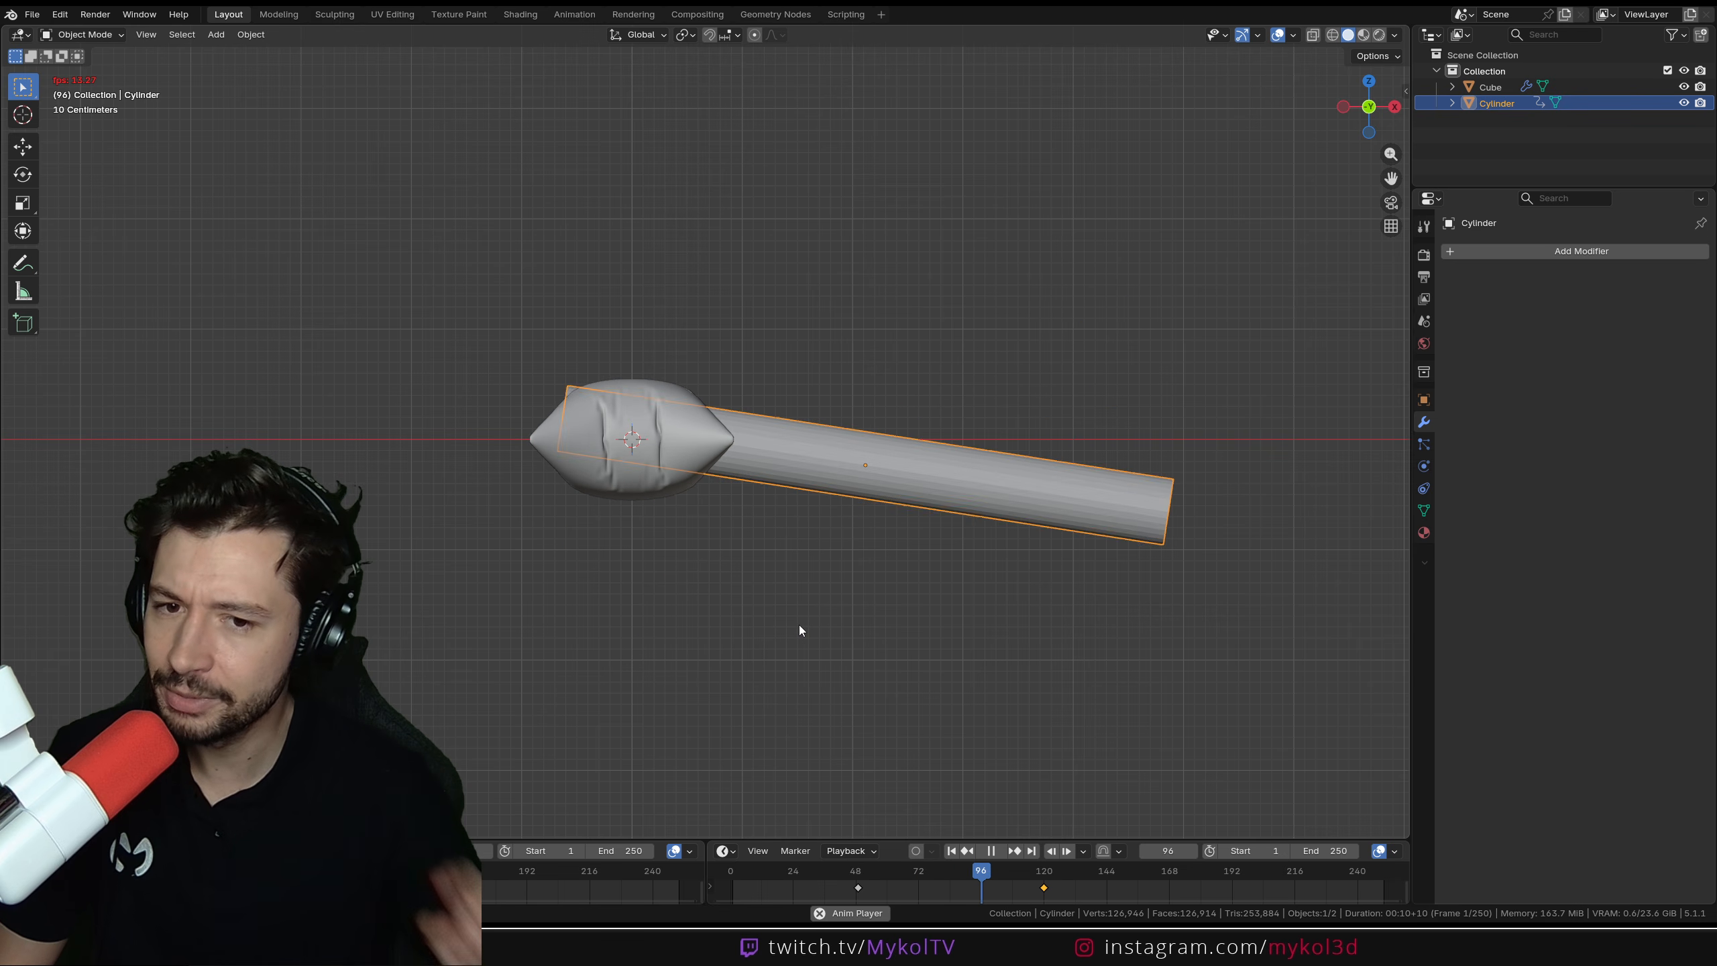
pyautogui.press('space')
pyautogui.moveTo(981, 876); pyautogui.dragTo(732, 883)
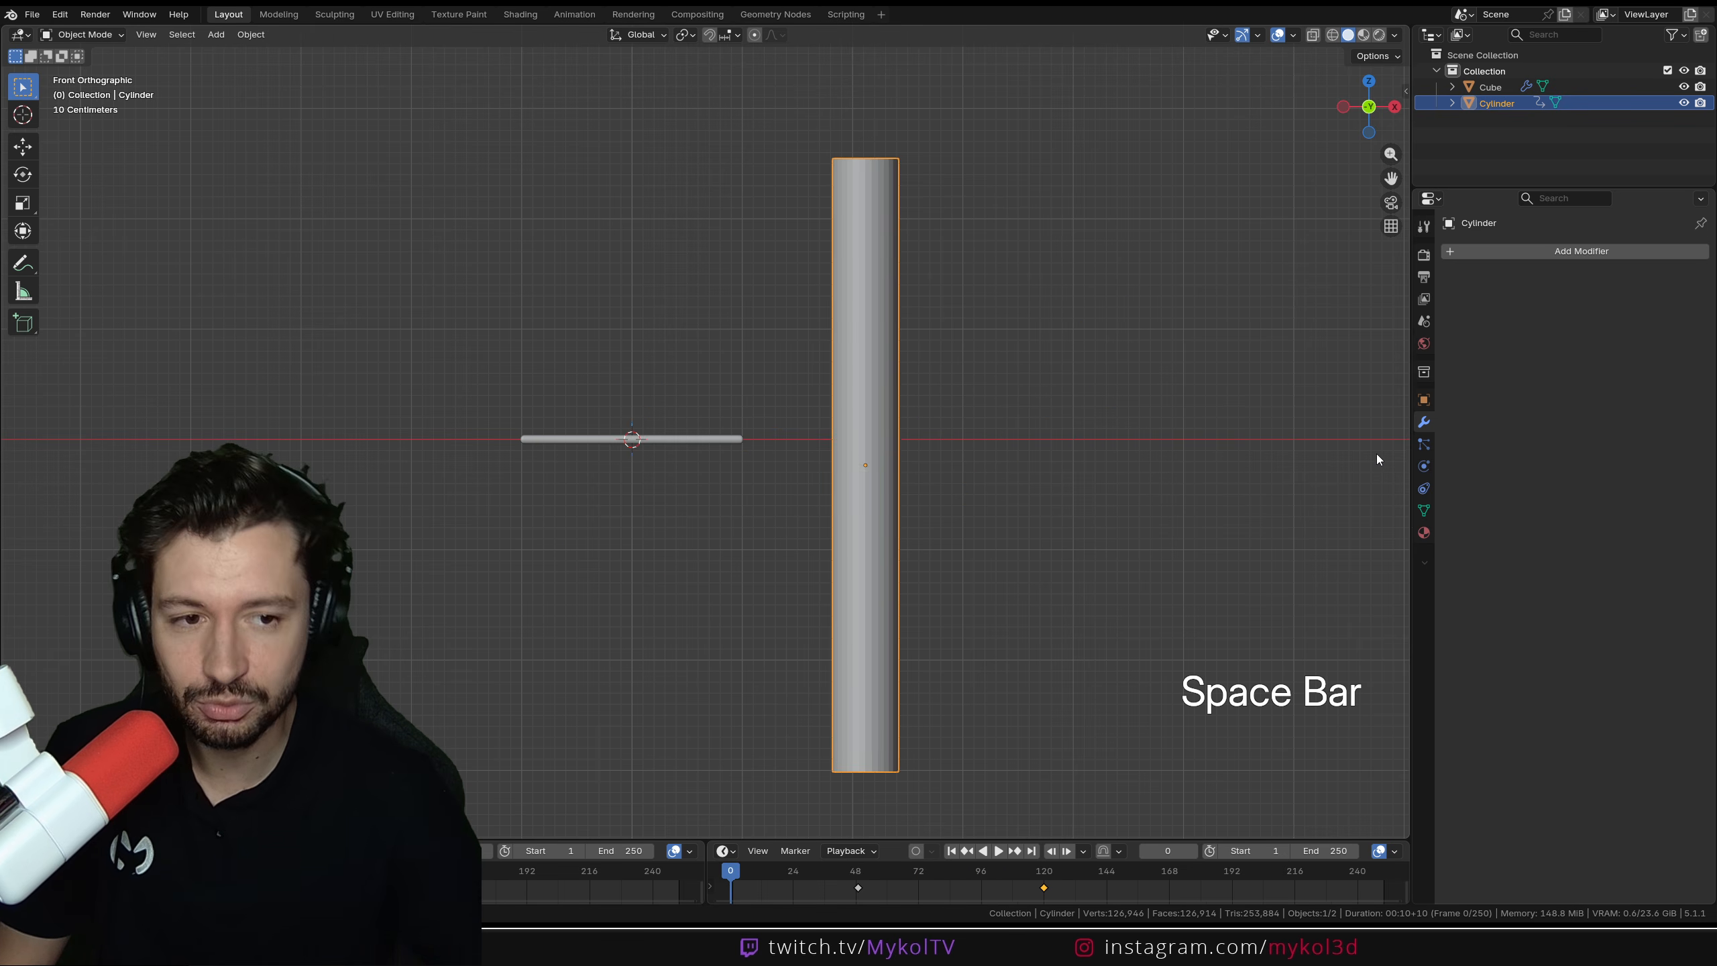
# Add Collision physics to the post and run the simulation from the first frame, stopping at frame 243
pyautogui.click(1424, 467)
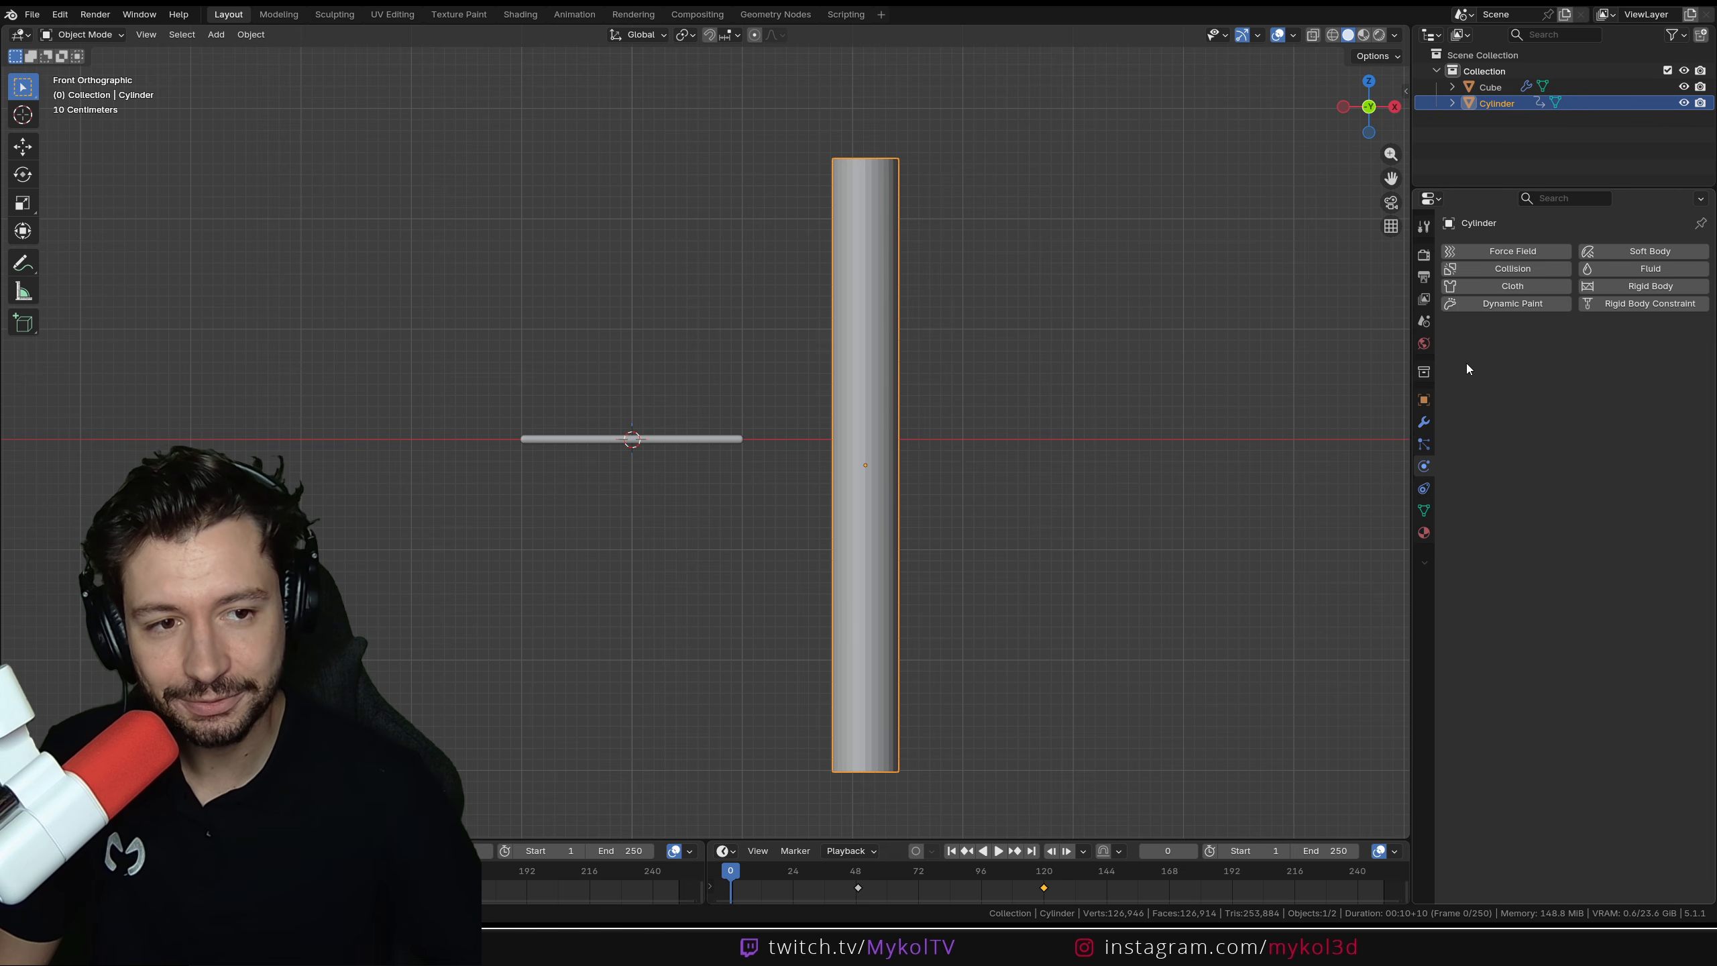
pyautogui.click(1522, 272)
pyautogui.hotkey('shift', 'Left')
pyautogui.press('space')
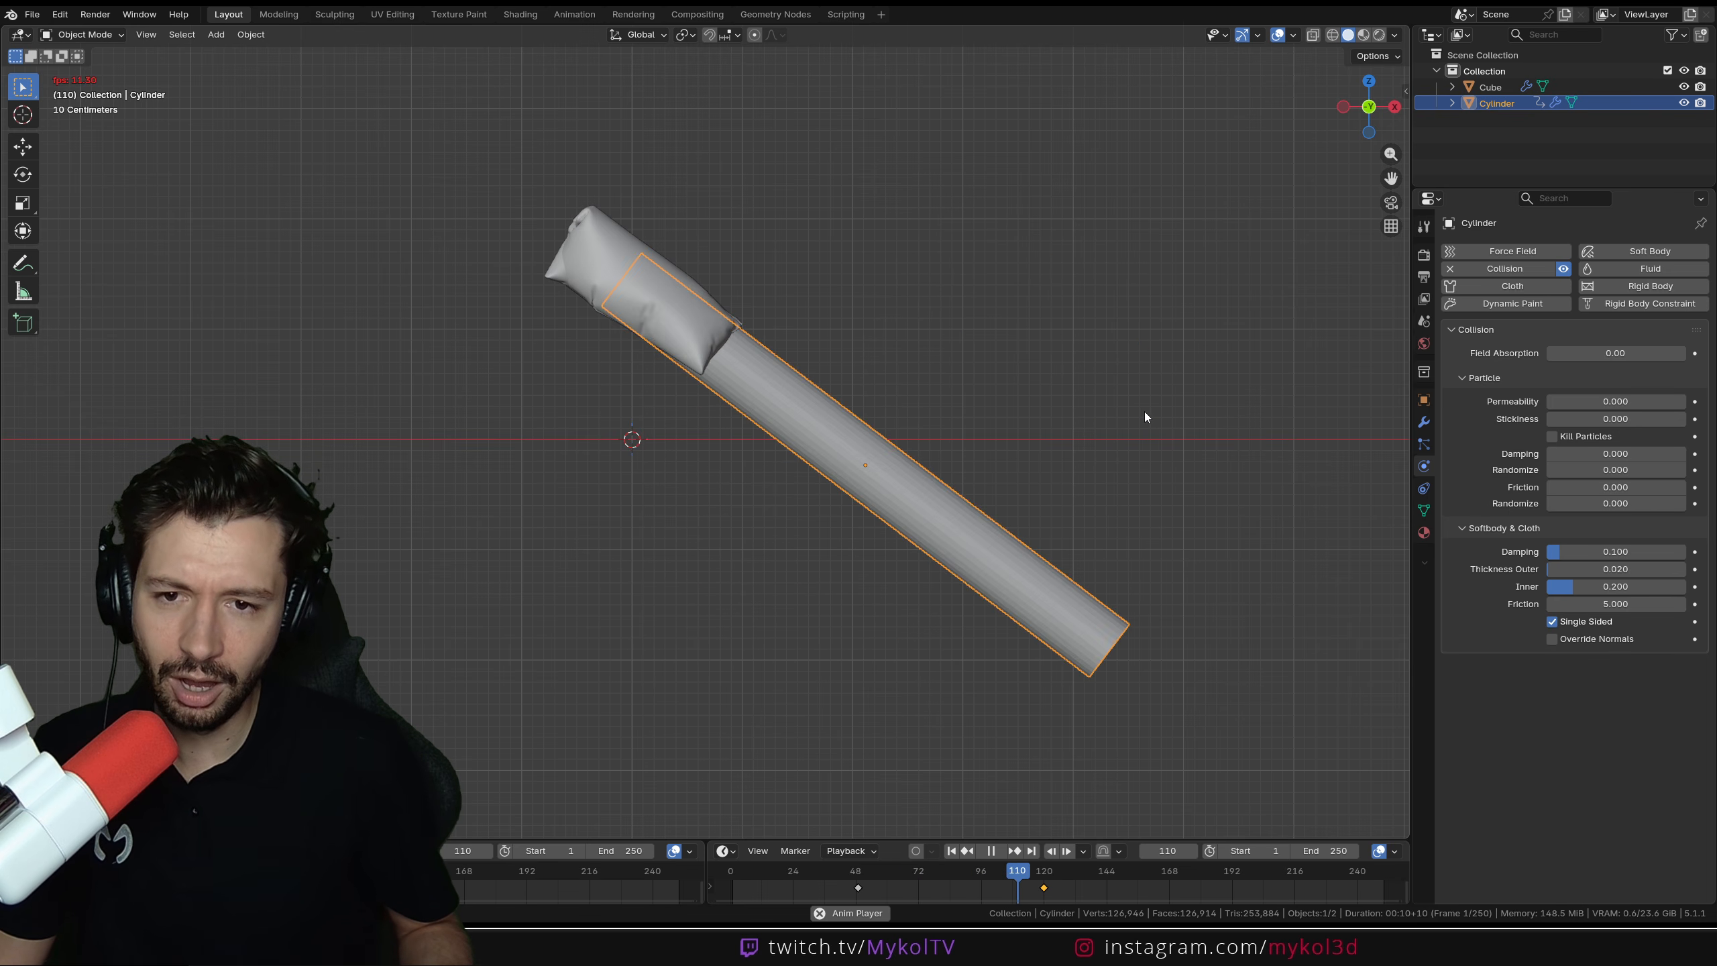
pyautogui.scroll(-1, 872, 277)
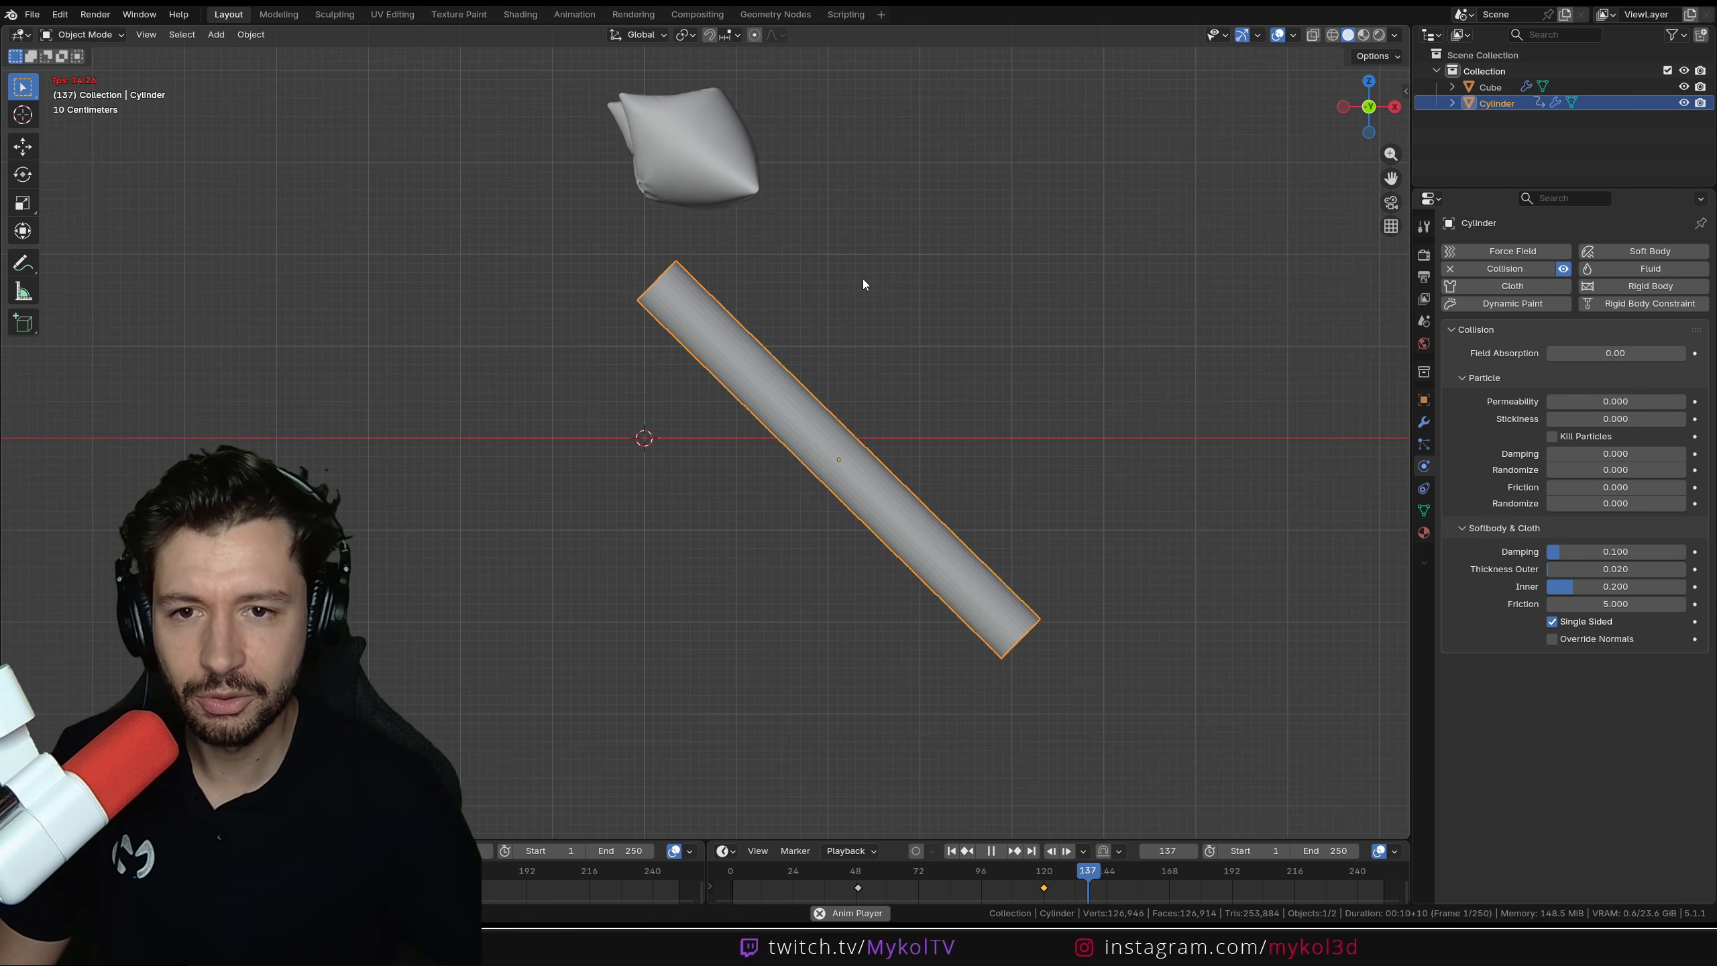
pyautogui.keyDown('shift'); pyautogui.moveTo(862, 279); pyautogui.dragTo(885, 457, button='middle'); pyautogui.keyUp('shift')
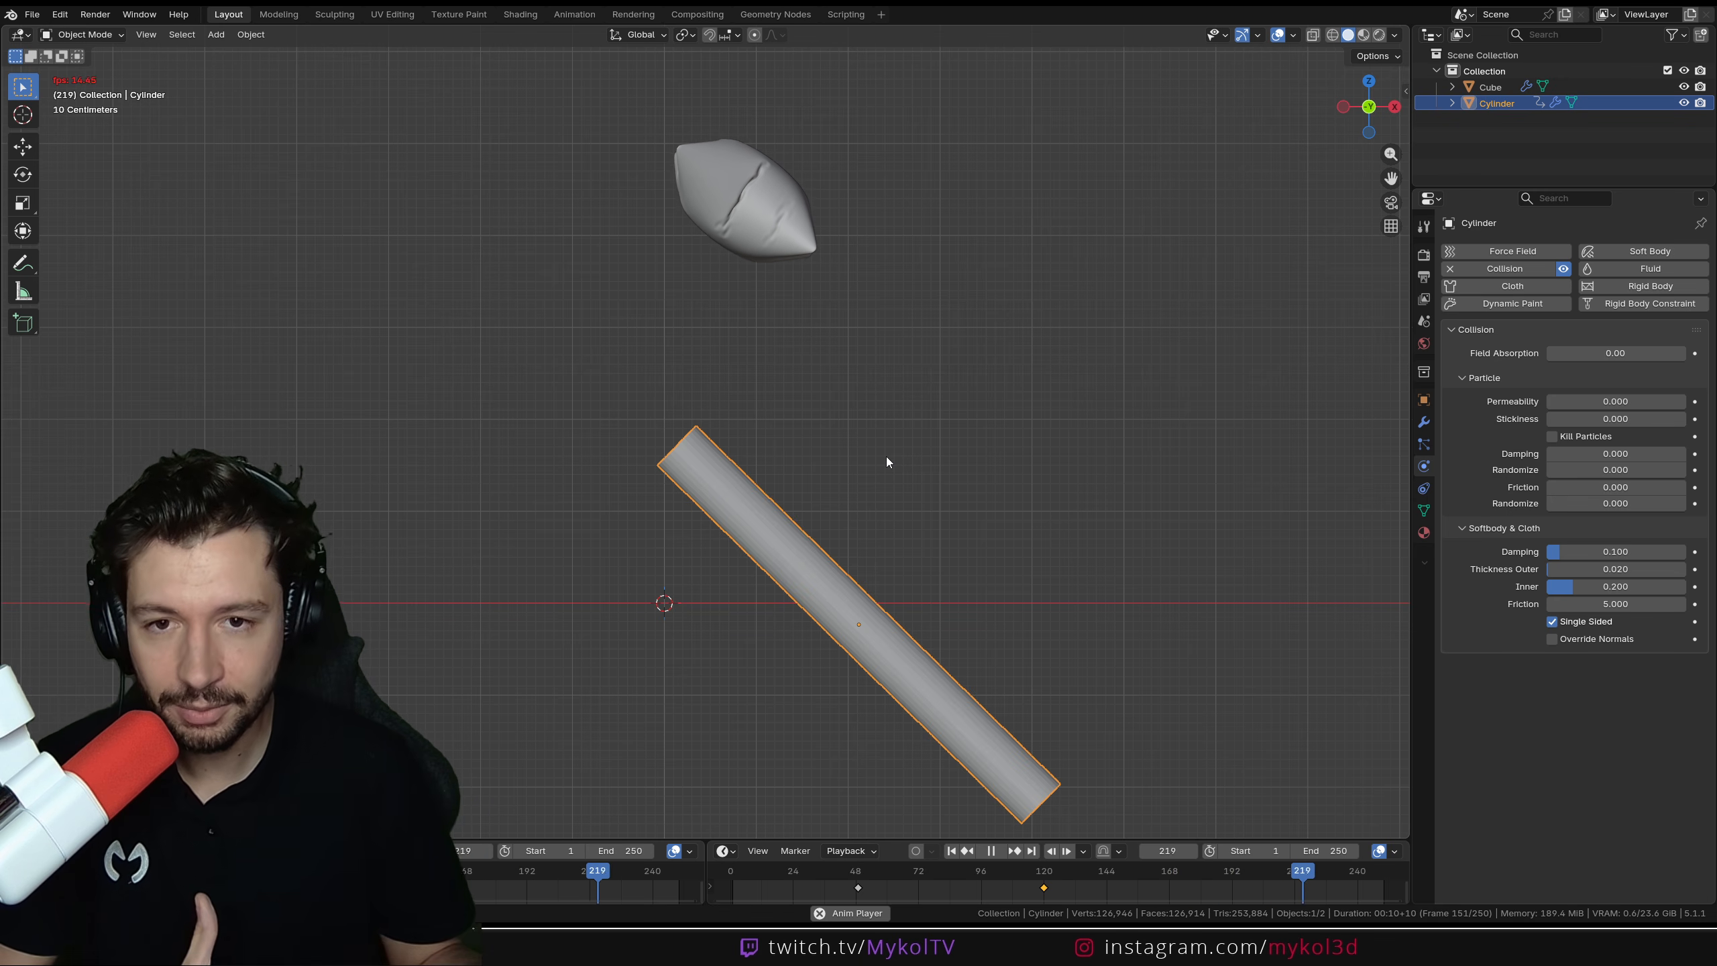
pyautogui.press('space')
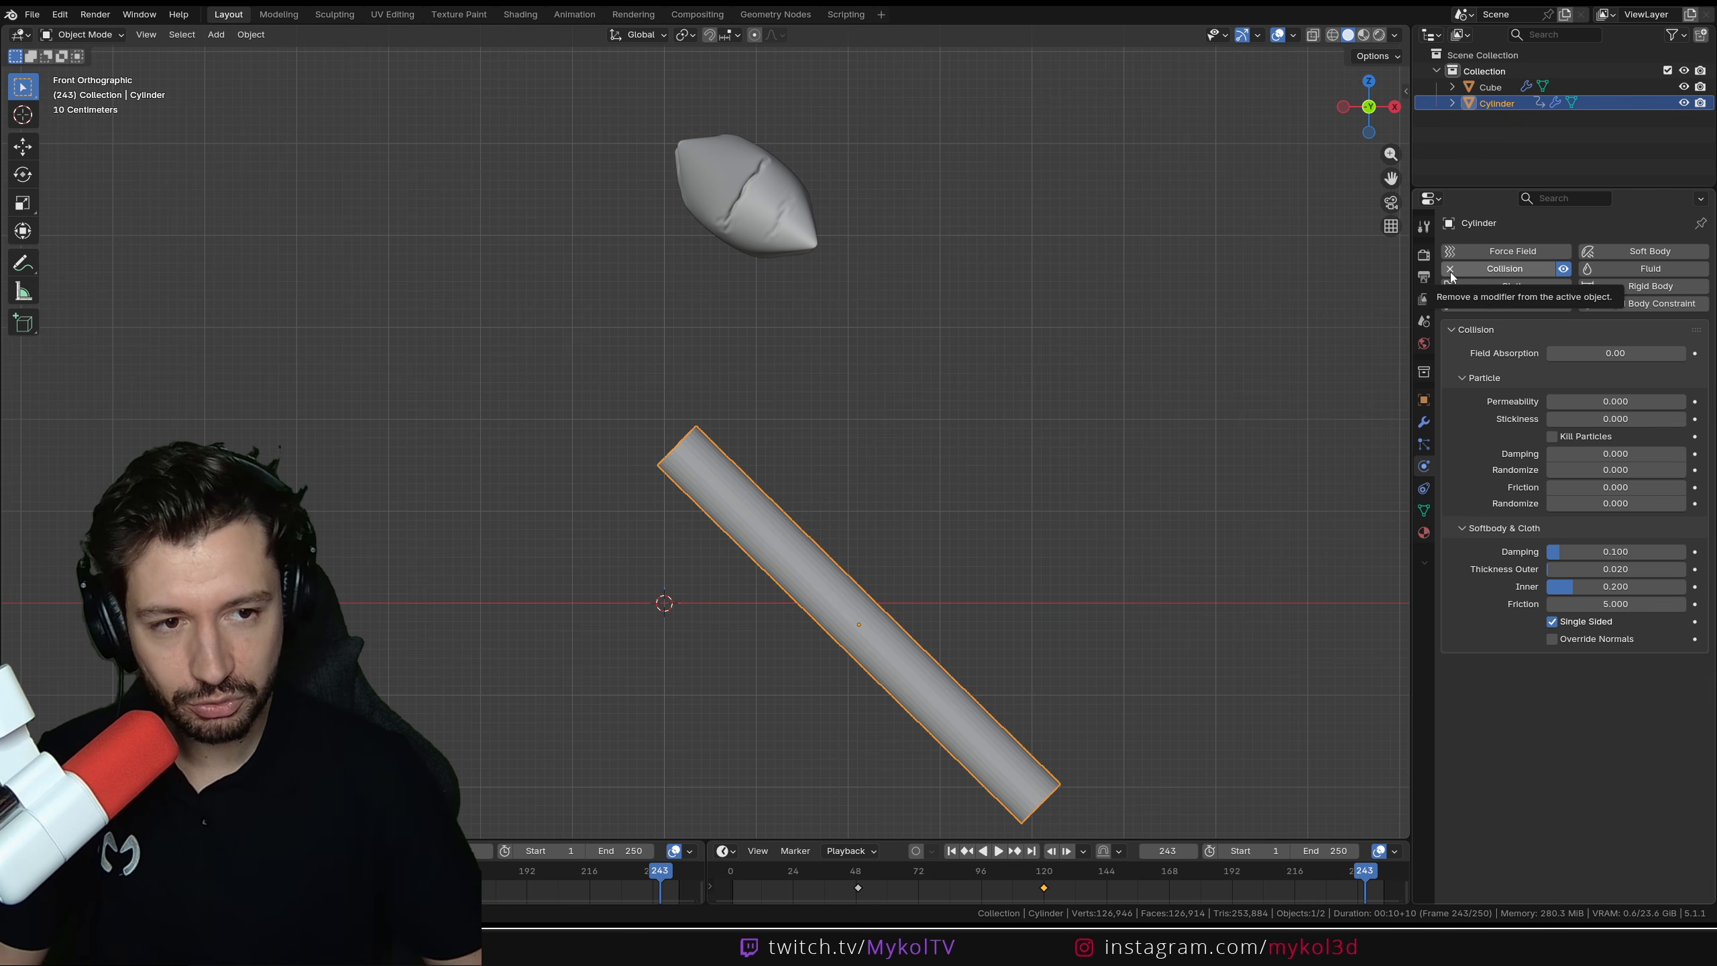
# Delete the post and return to the first frame
pyautogui.click(939, 705)
pyautogui.press('Delete')
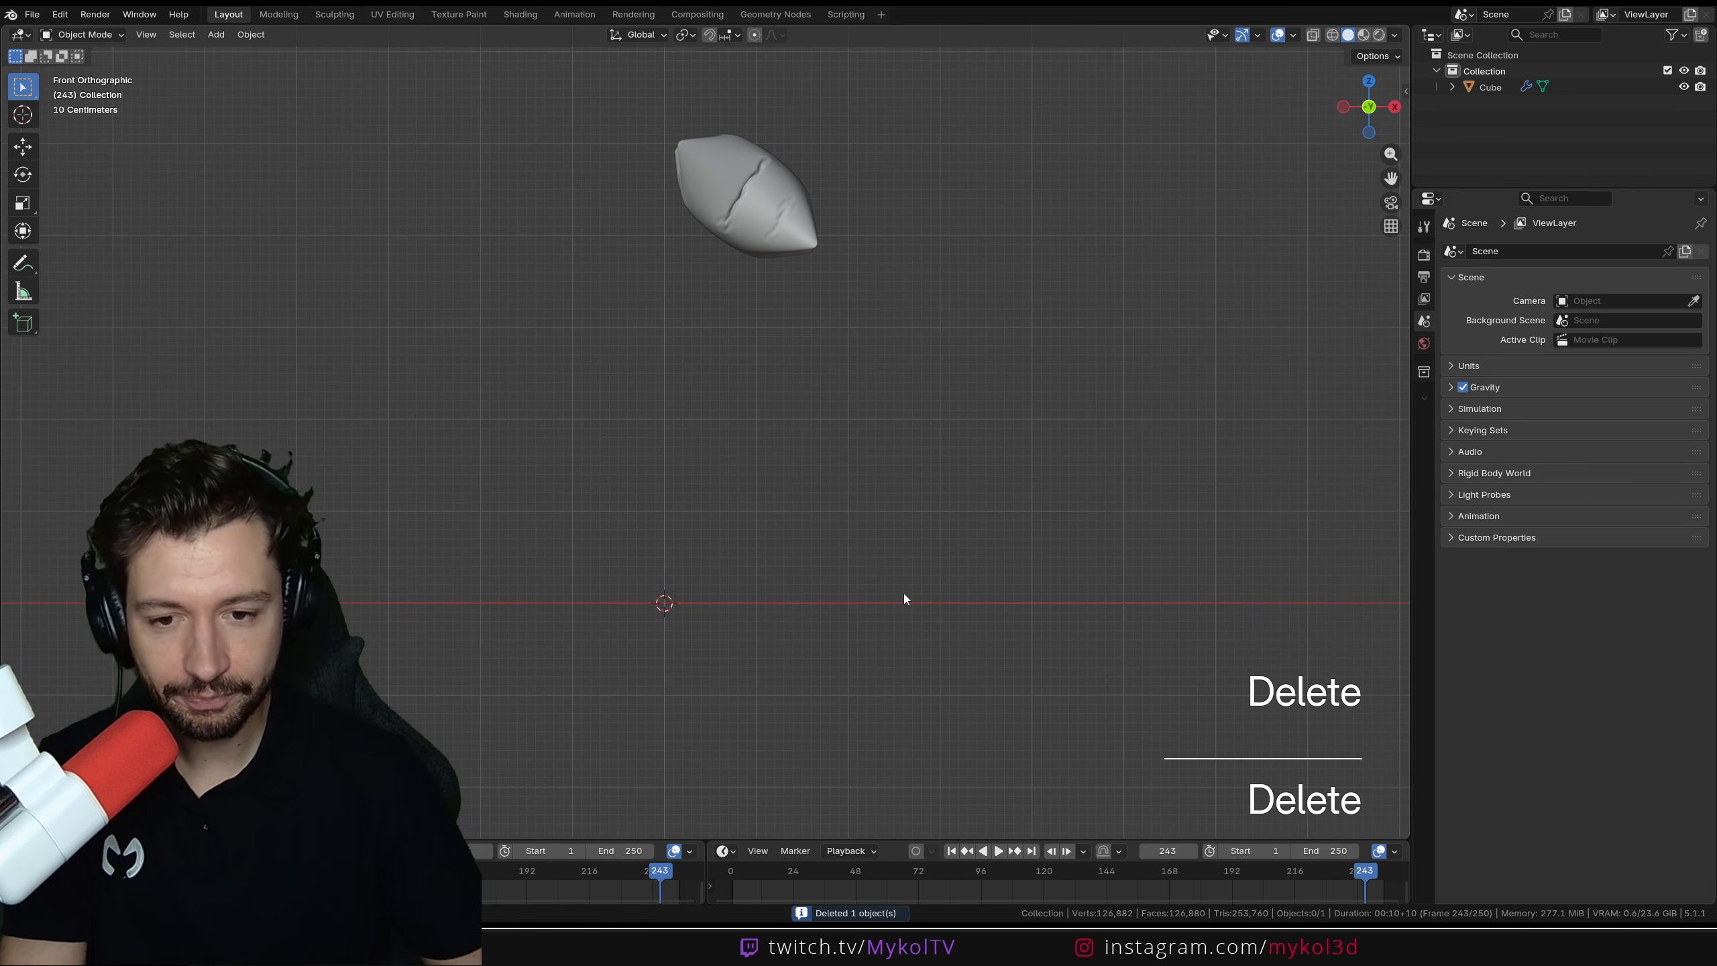
pyautogui.hotkey('shift', 'Left')
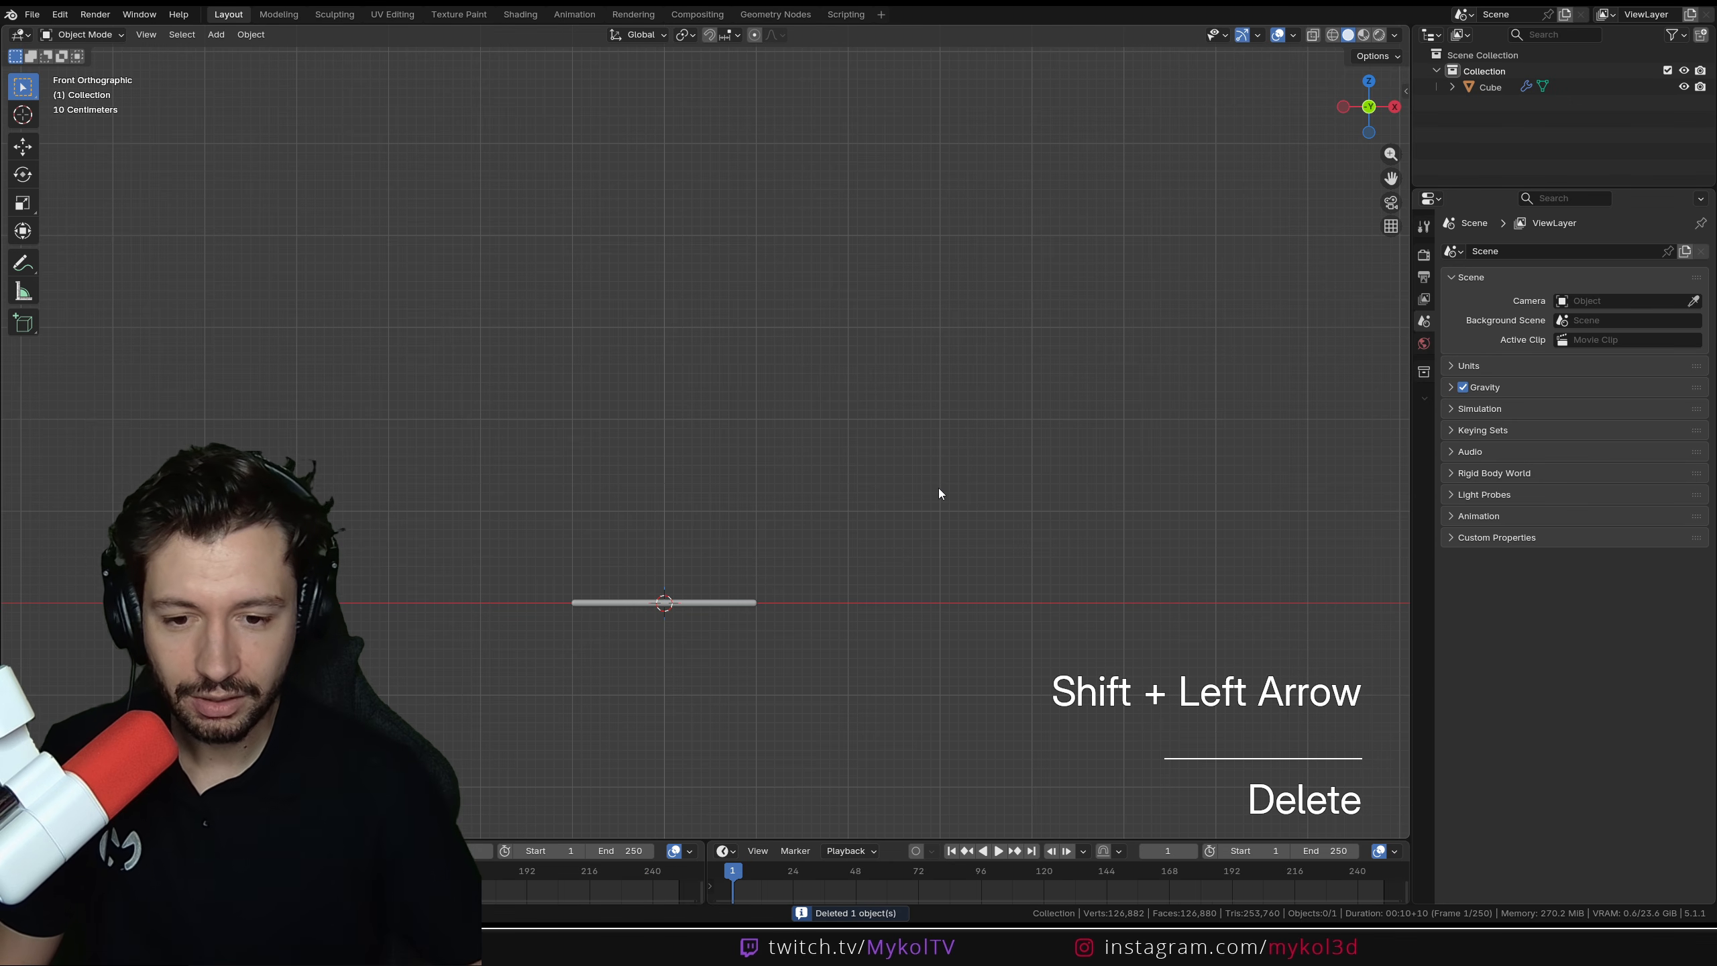
# Select the cushion slab, replay its cached simulation from the first frame, and rewind to frame 0
pyautogui.click(731, 607)
pyautogui.keyDown('shift'); pyautogui.moveTo(809, 639); pyautogui.dragTo(888, 527, button='middle'); pyautogui.keyUp('shift')
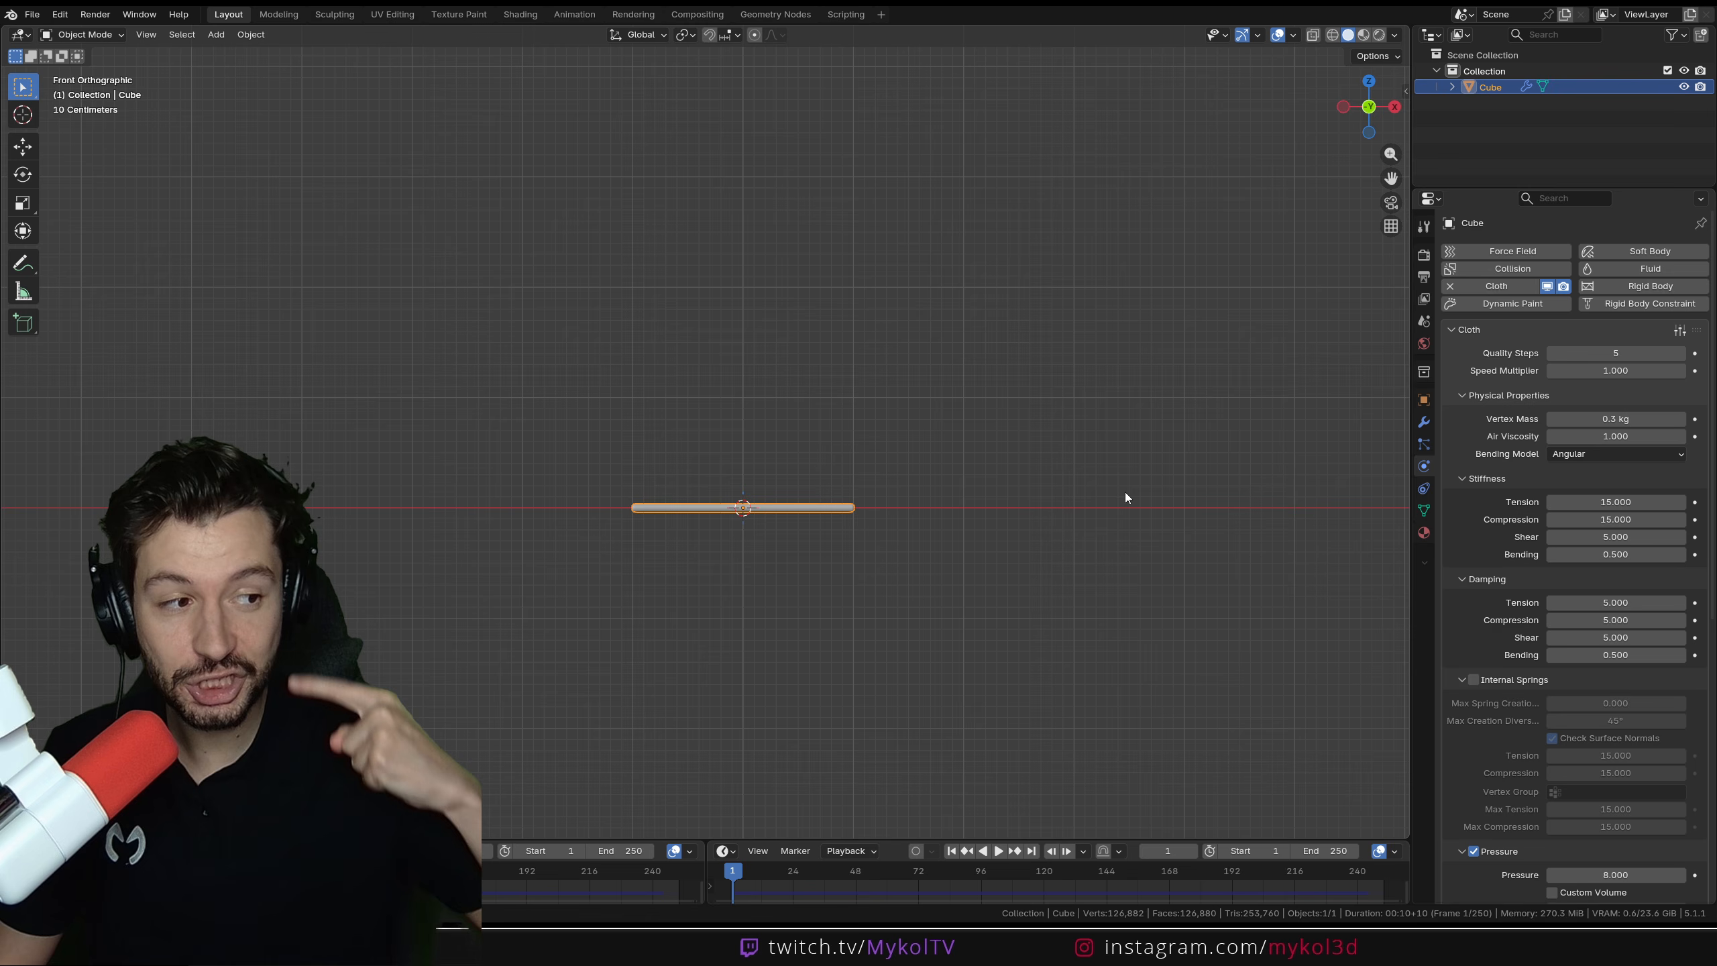
pyautogui.press('space')
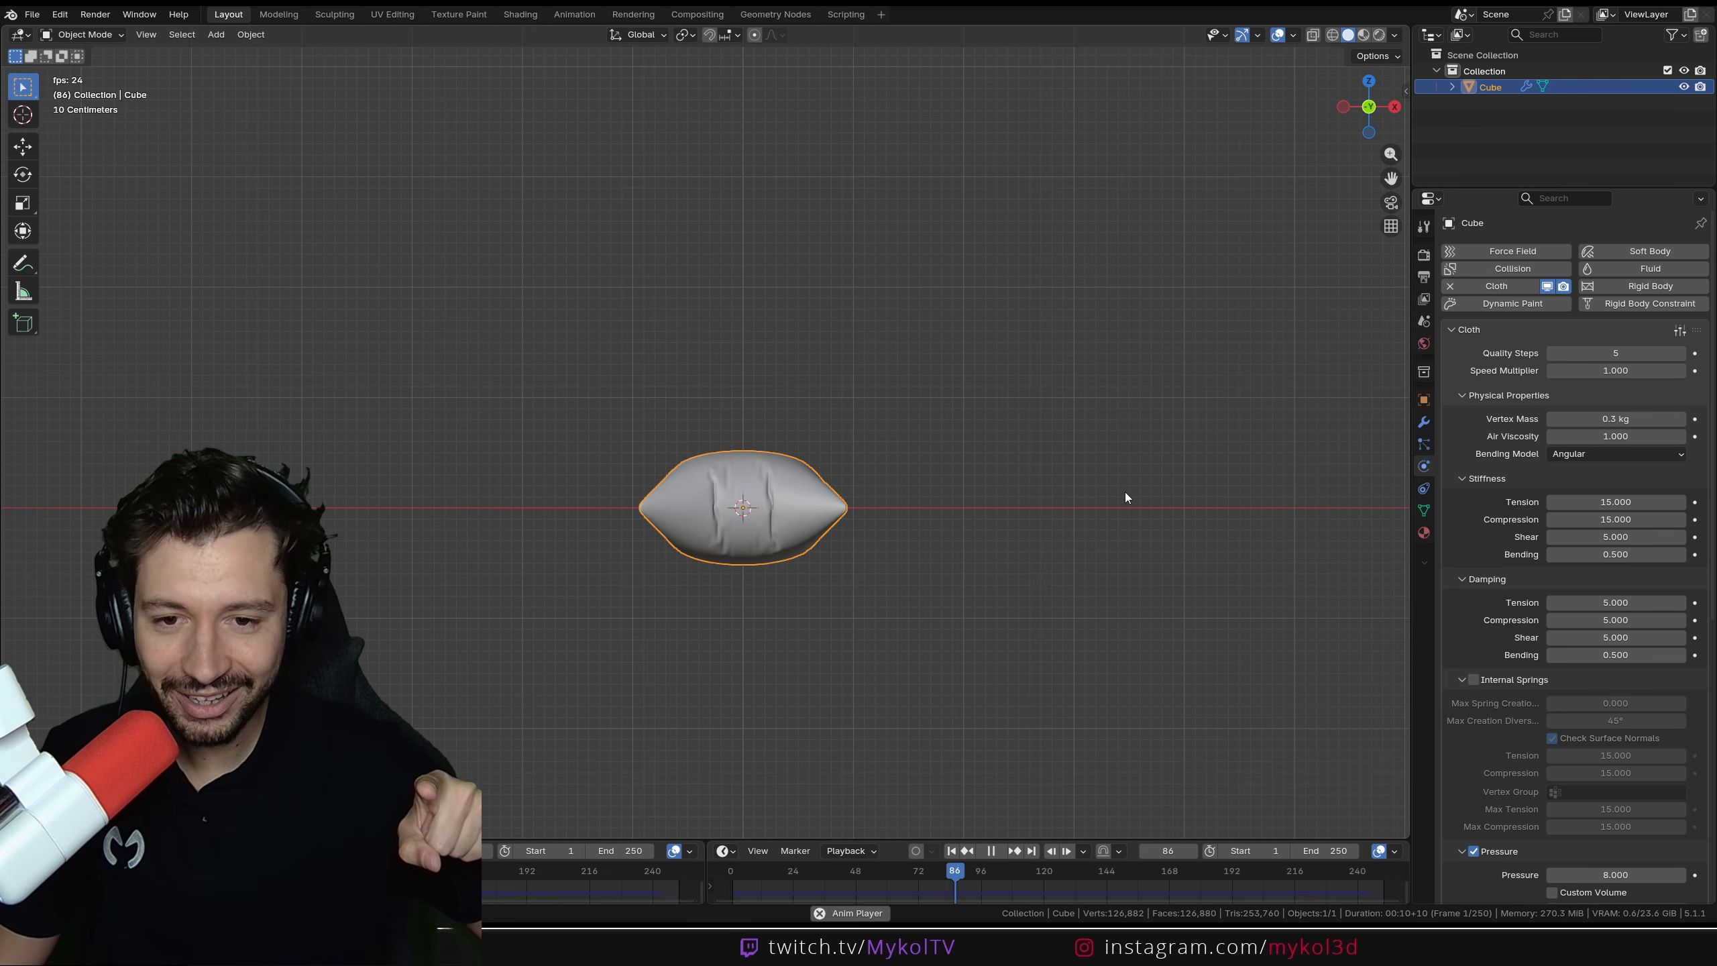
pyautogui.press('space')
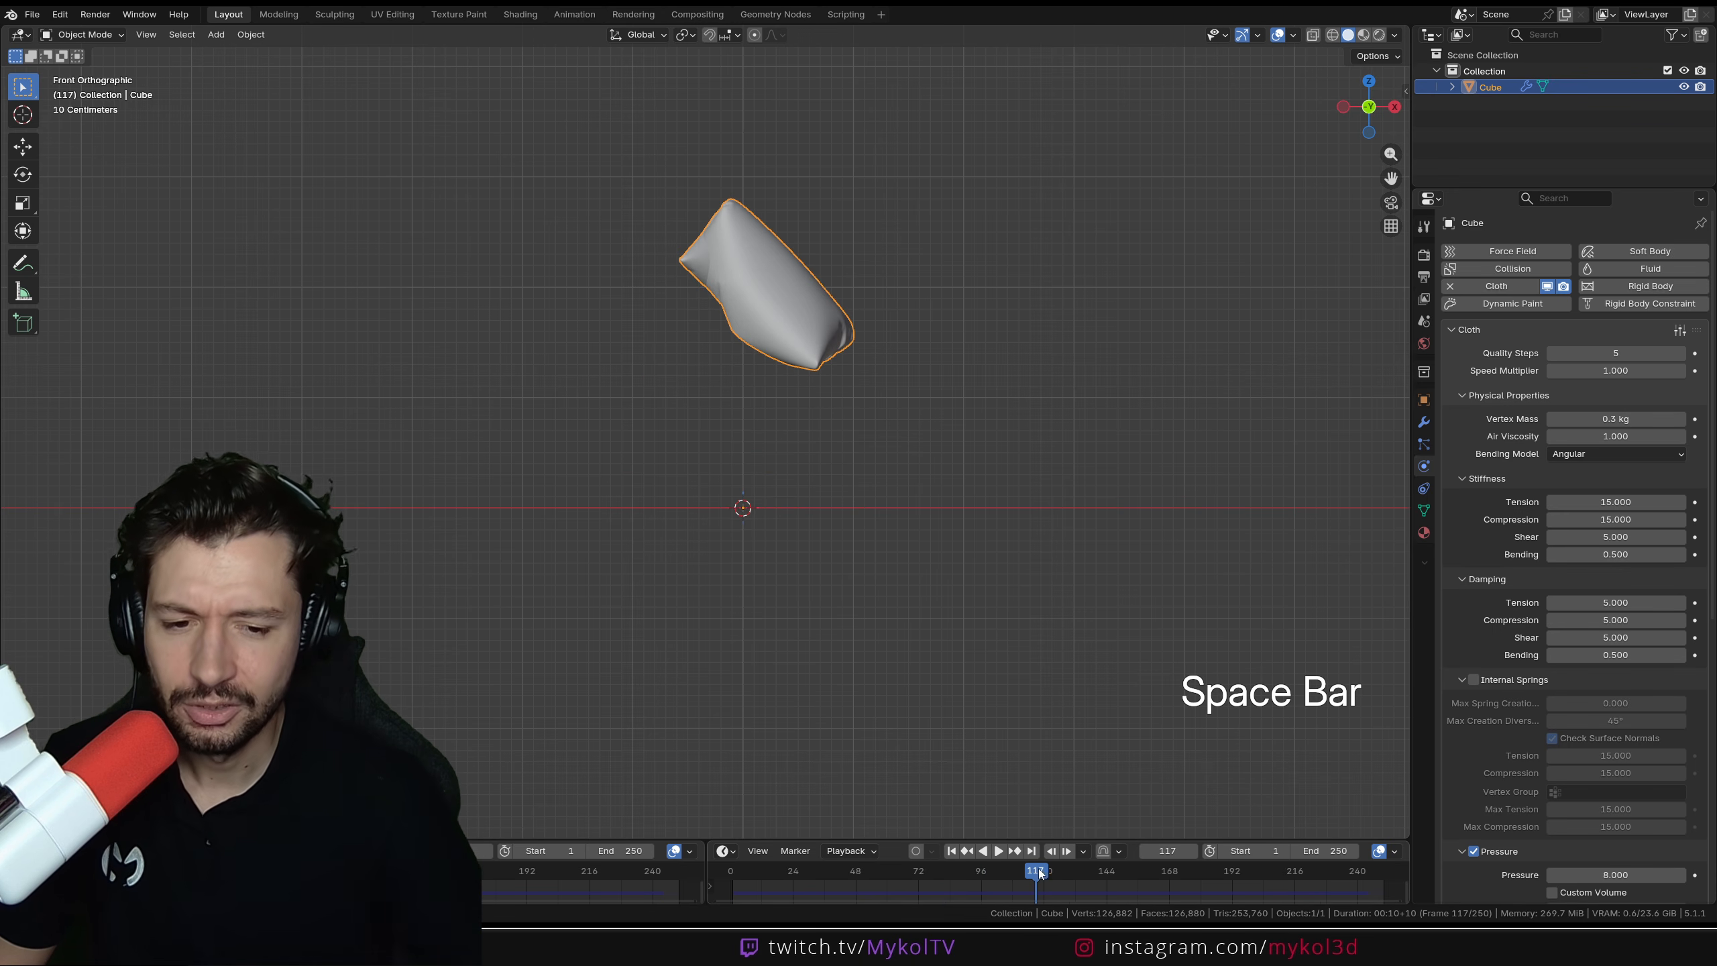
pyautogui.moveTo(1040, 874); pyautogui.dragTo(731, 881)
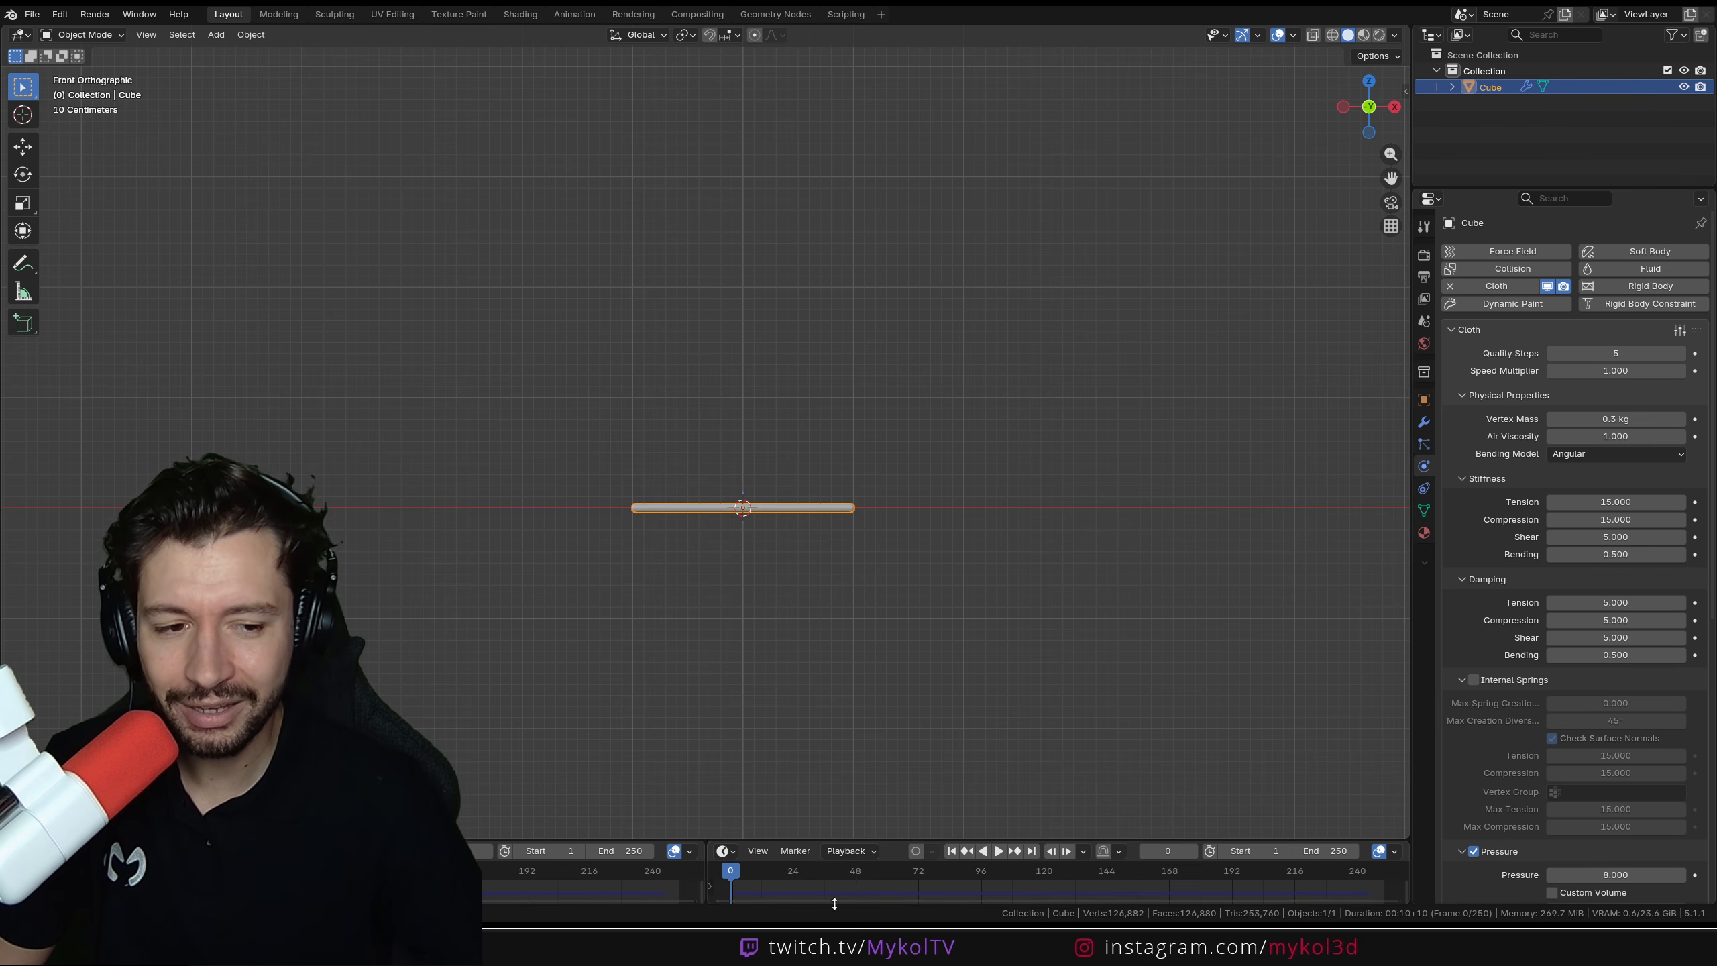
# Reset the cushion's cloth cache by re-entering a pressure of 8, and run the simulation again, stopping at frame 85
pyautogui.scroll(-4, 1596, 731)
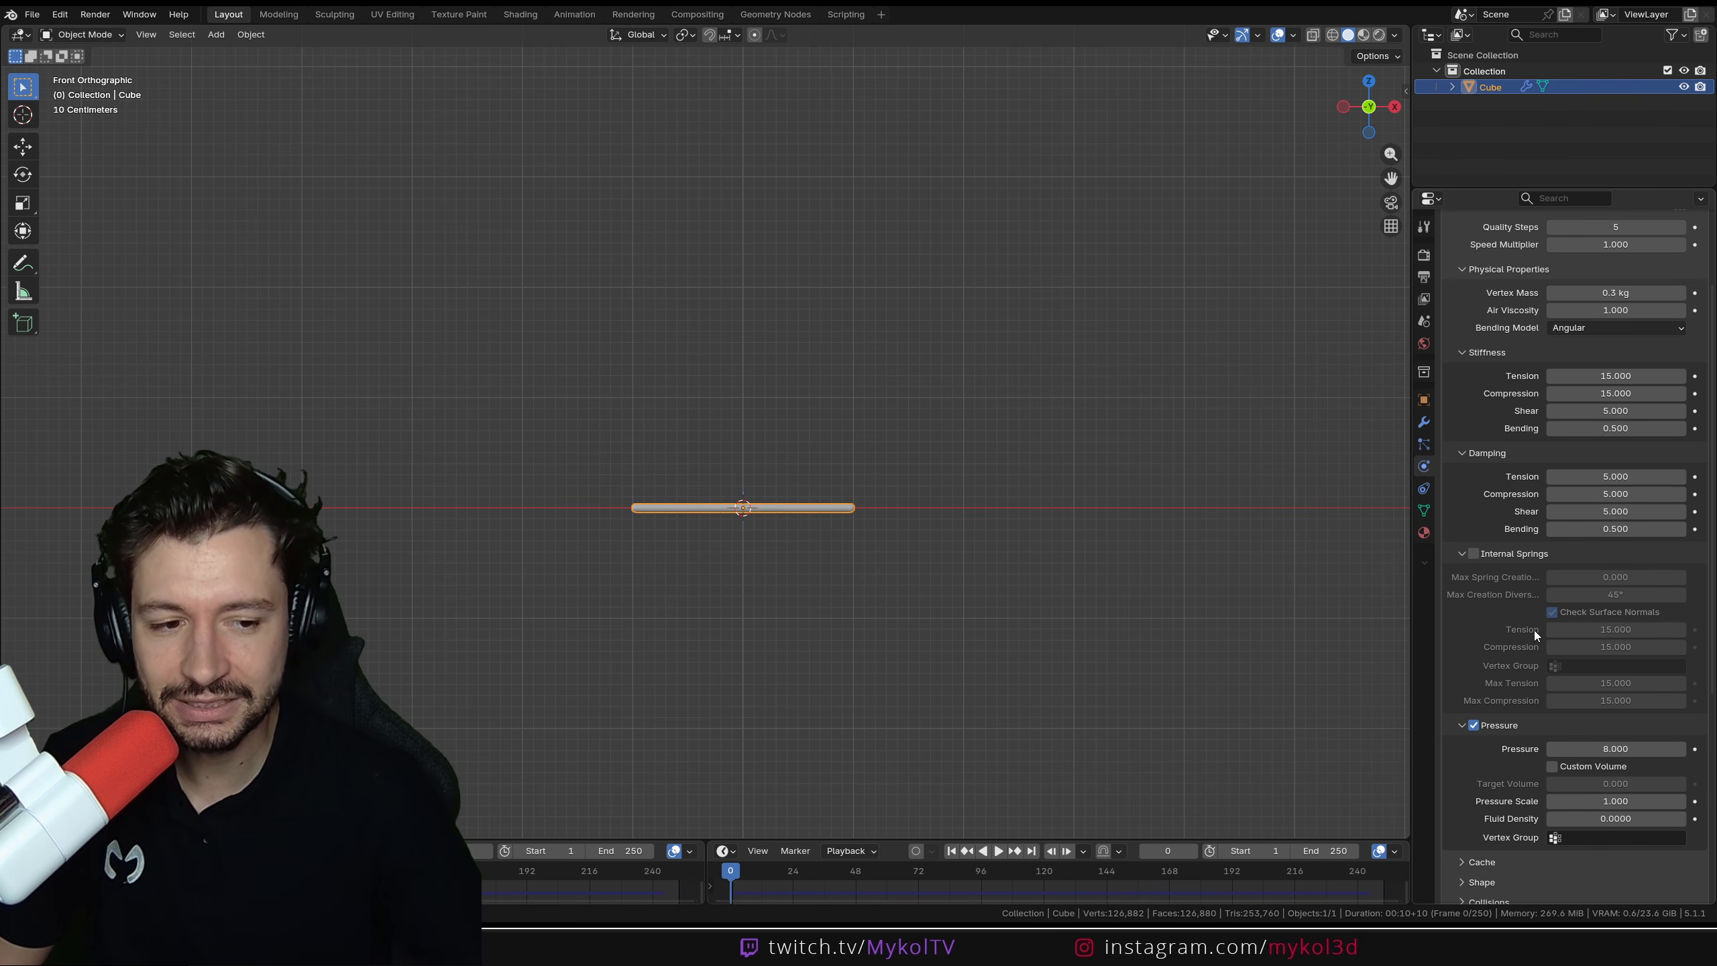
pyautogui.click(1551, 749)
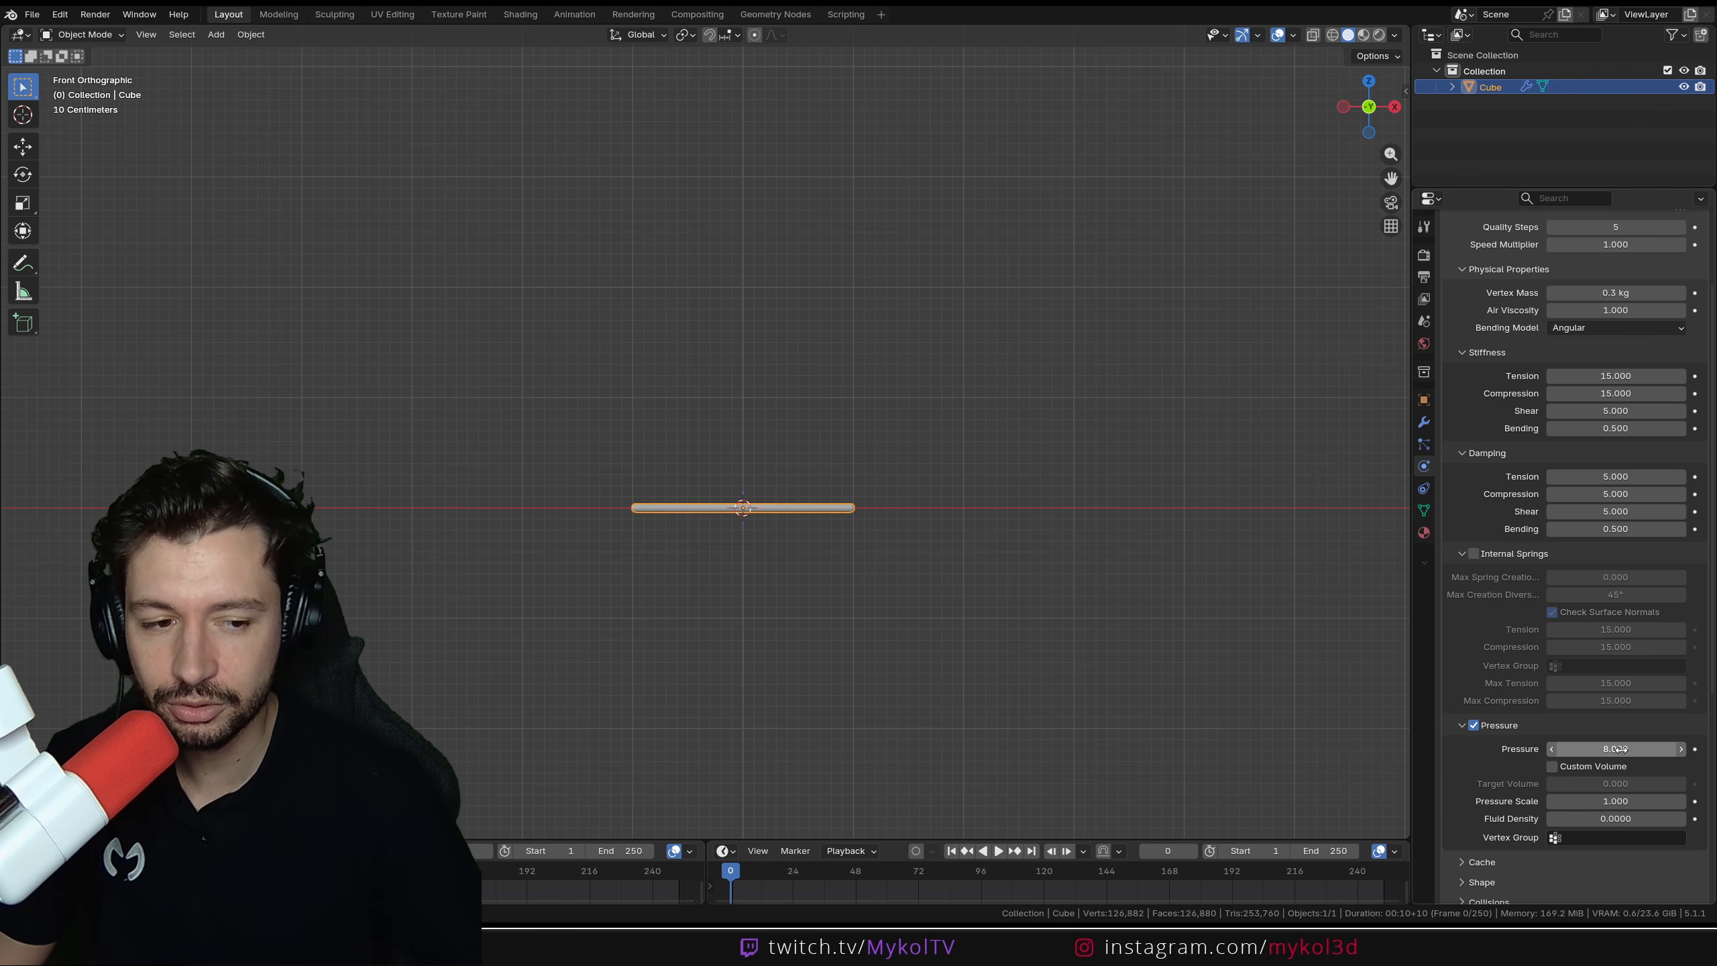
pyautogui.press('space')
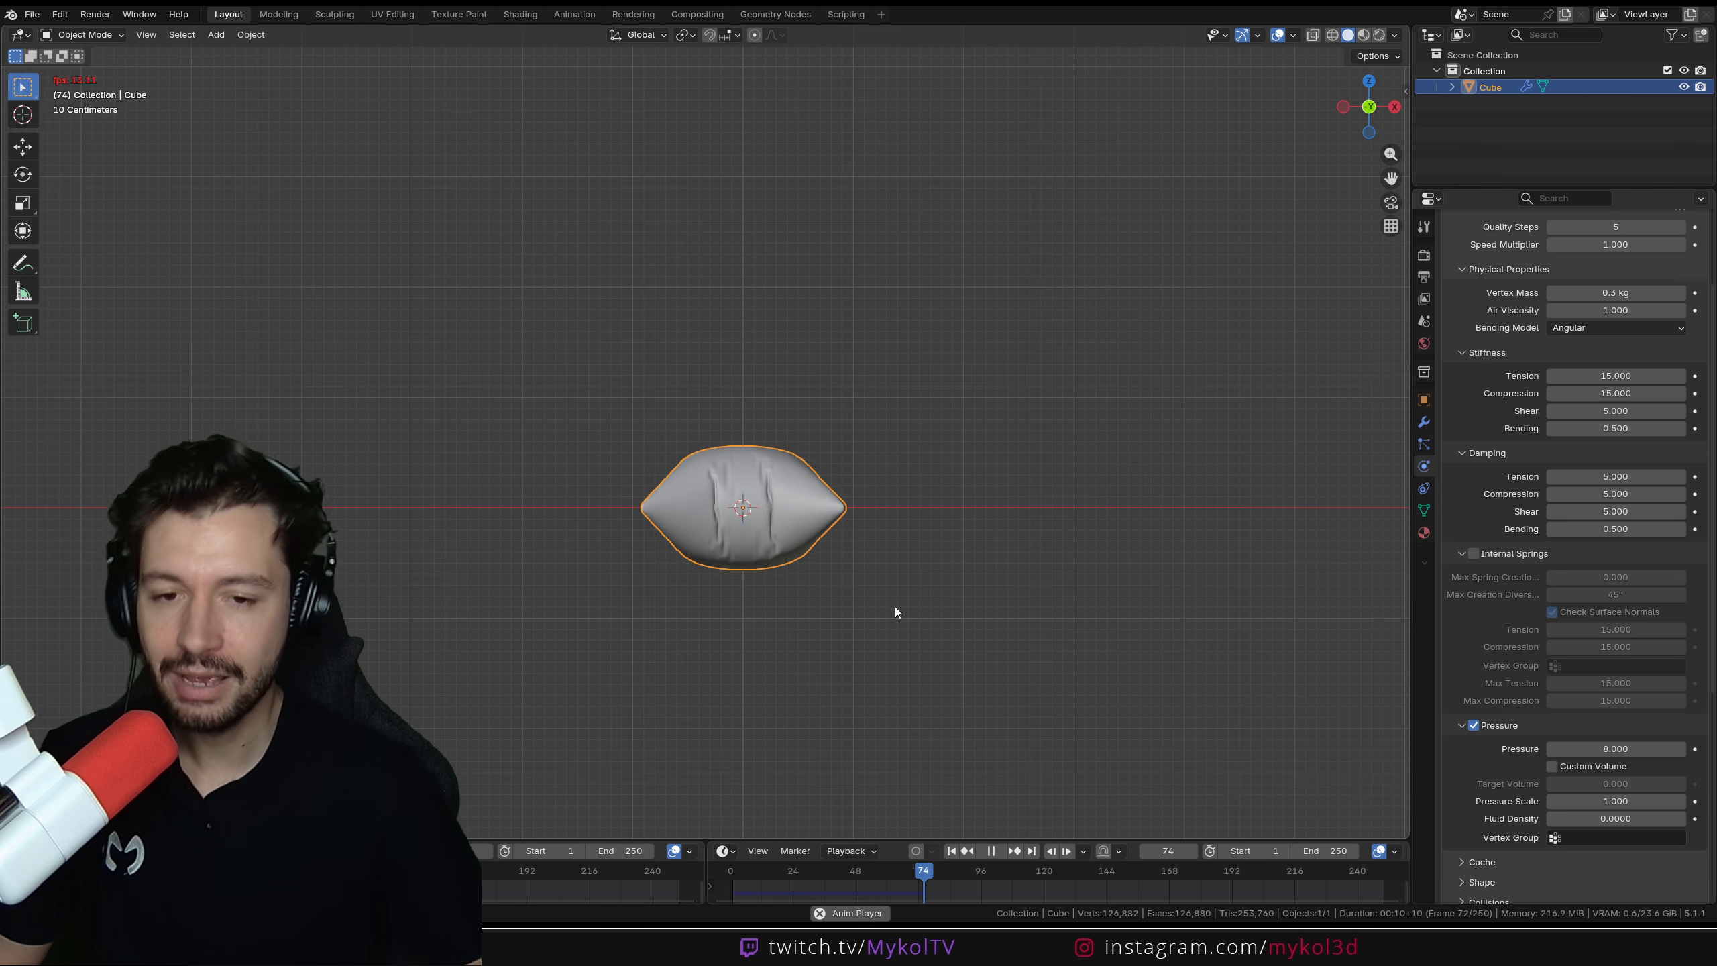
pyautogui.press('space')
pyautogui.moveTo(886, 589); pyautogui.dragTo(808, 574, button='middle')
pyautogui.scroll(3, 807, 574)
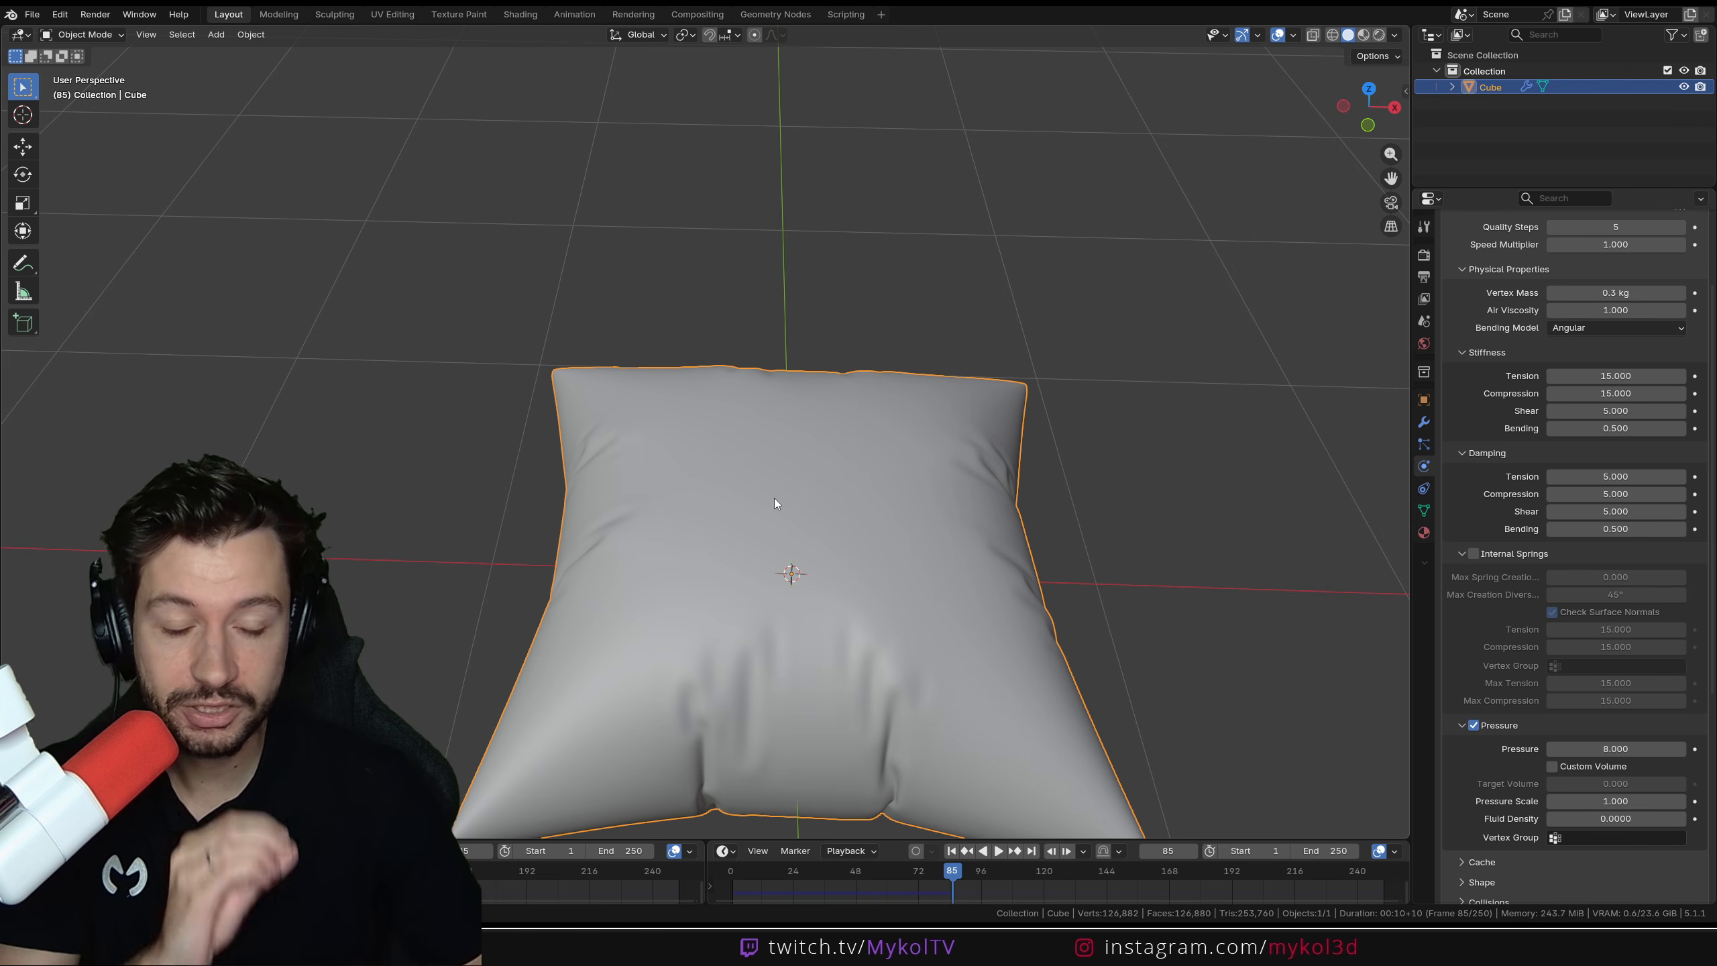
# Return to frame 0 and open the cushion slab for mesh editing in wireframe display
pyautogui.moveTo(951, 871); pyautogui.dragTo(731, 871)
pyautogui.scroll(-3, 768, 449)
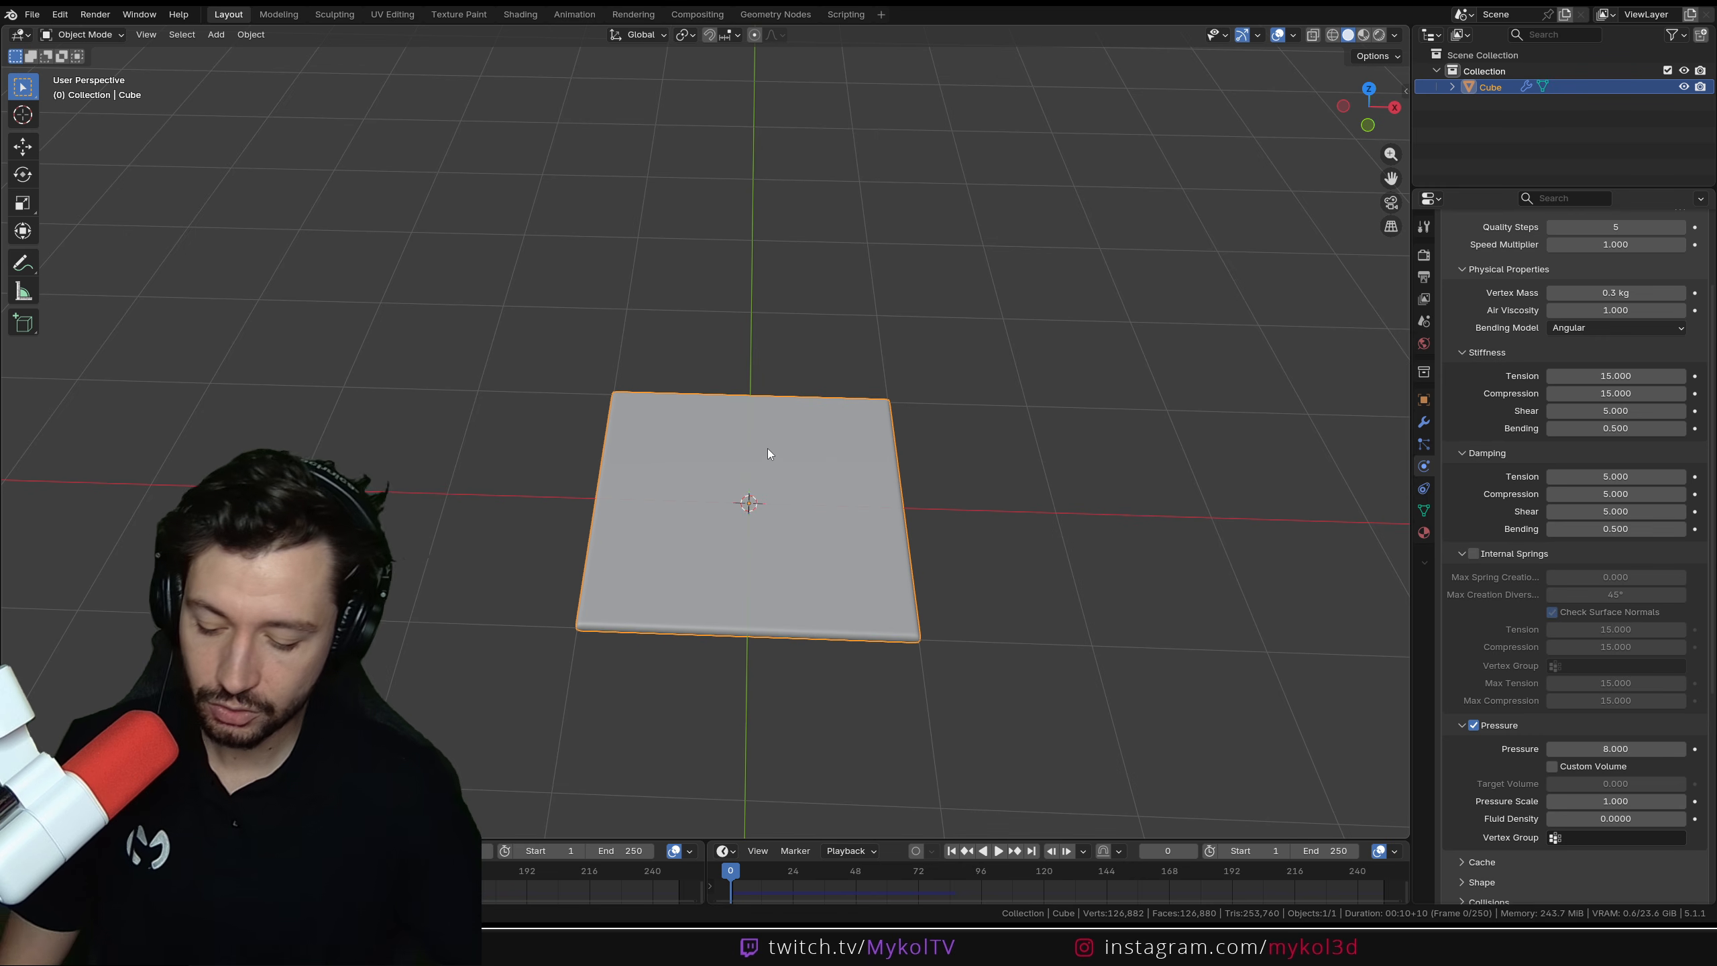
pyautogui.press('Tab')
pyautogui.click(940, 446)
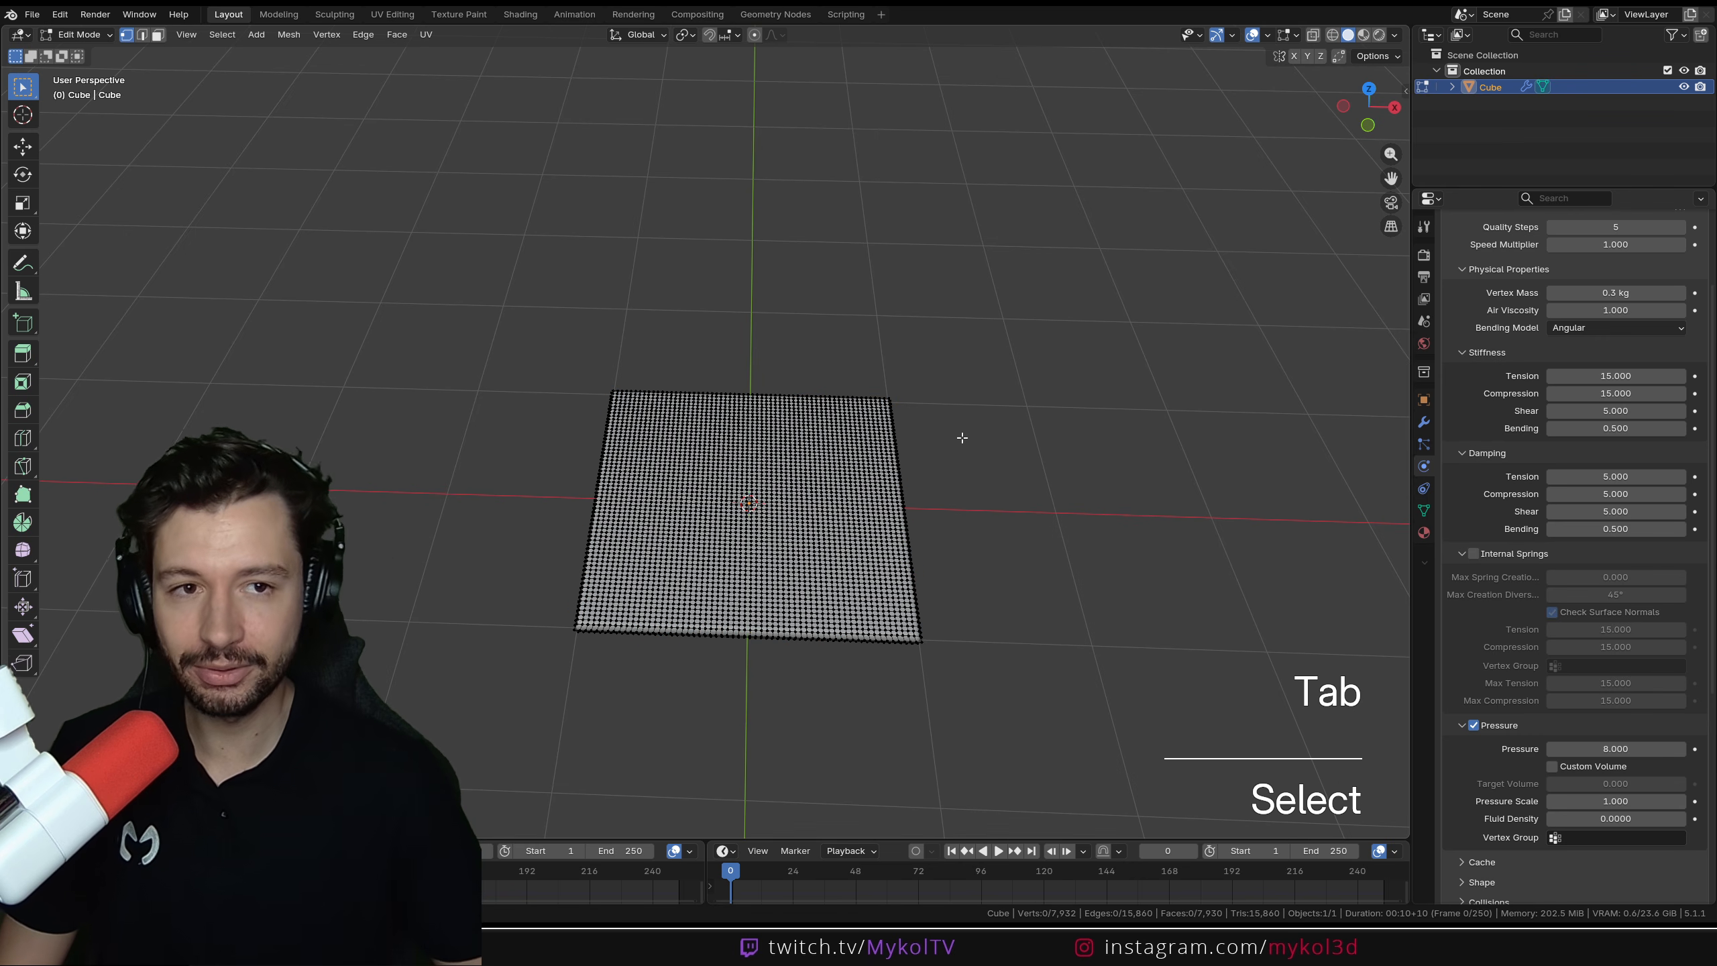
pyautogui.press('z')
pyautogui.click(839, 440)
pyautogui.scroll(2, 930, 580)
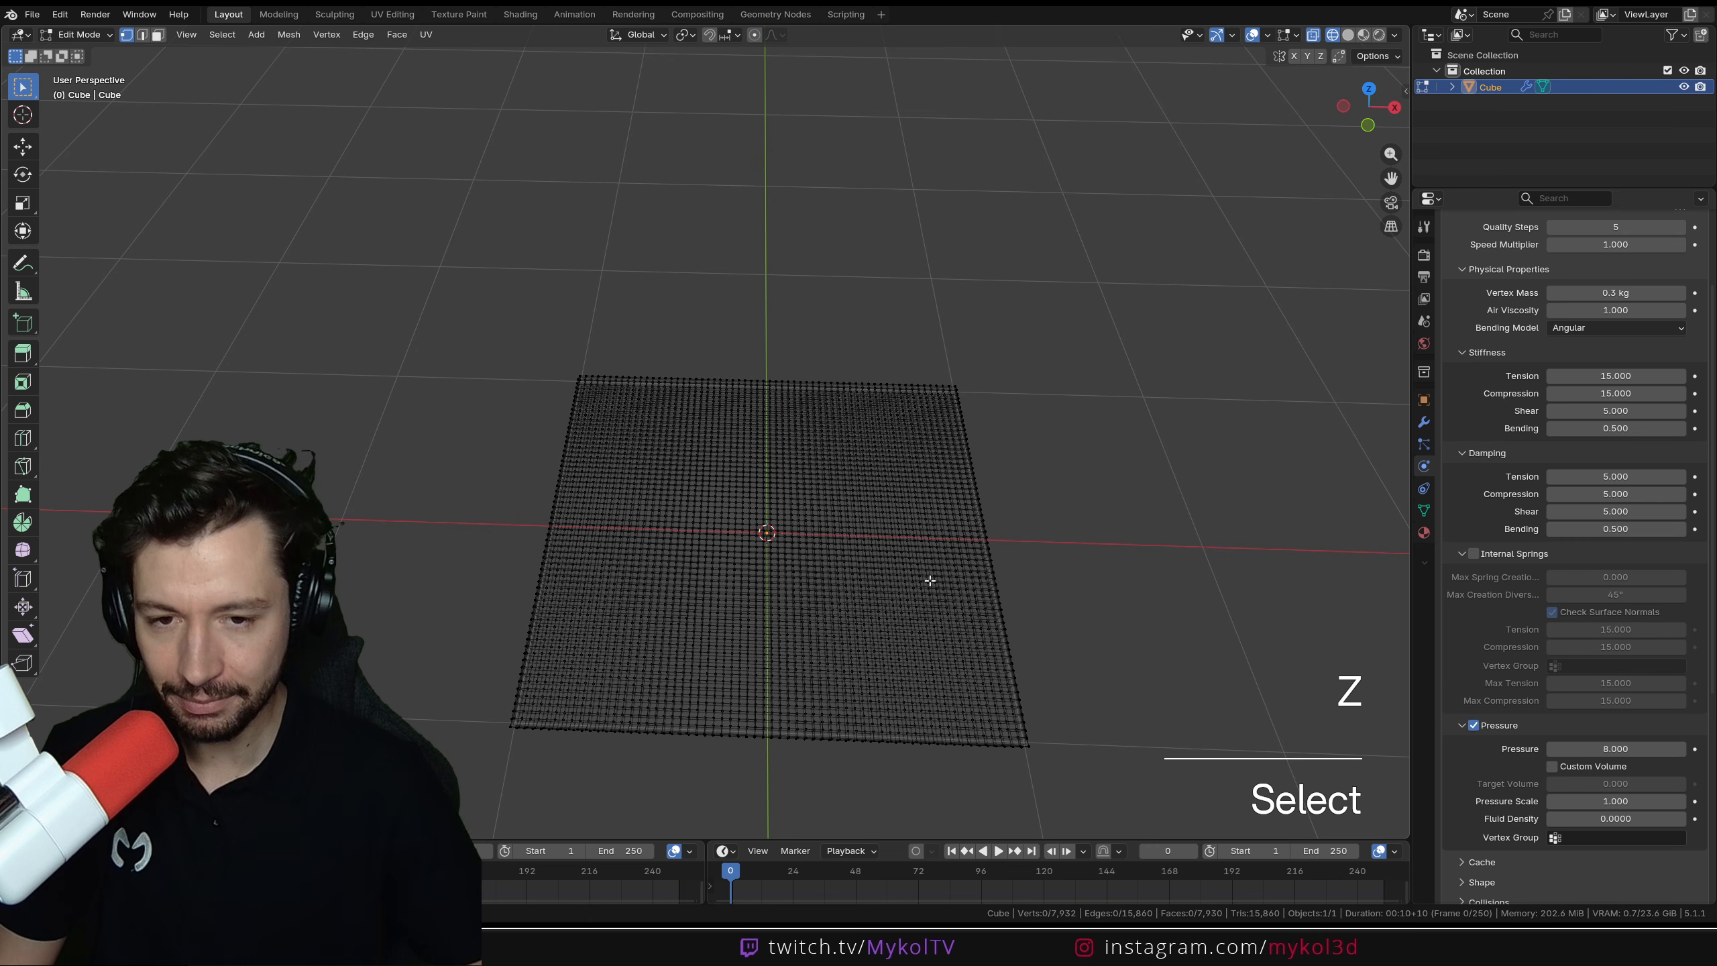
# Try selecting the slab's centre vertices in top view together with a small patch near one corner, and clear the selection
pyautogui.moveTo(904, 517); pyautogui.dragTo(904, 518)
pyautogui.moveTo(1009, 613); pyautogui.dragTo(882, 468, button='middle')
pyautogui.press('KP_7')
pyautogui.scroll(5, 993, 583)
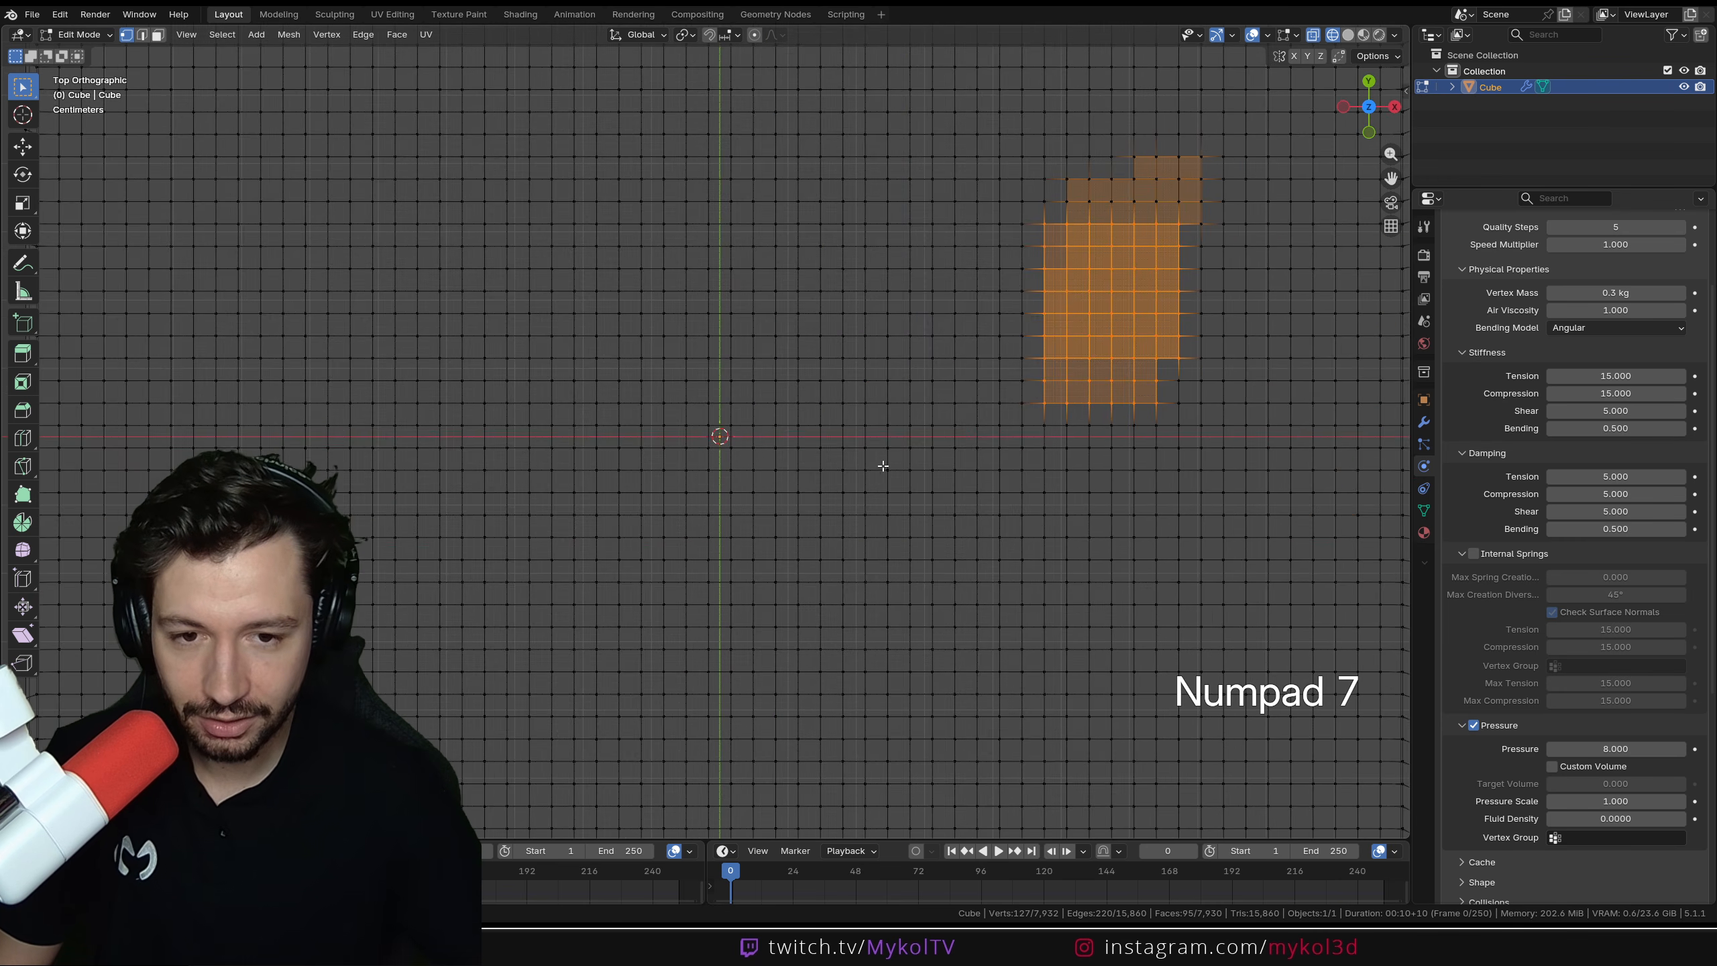
pyautogui.click(741, 460)
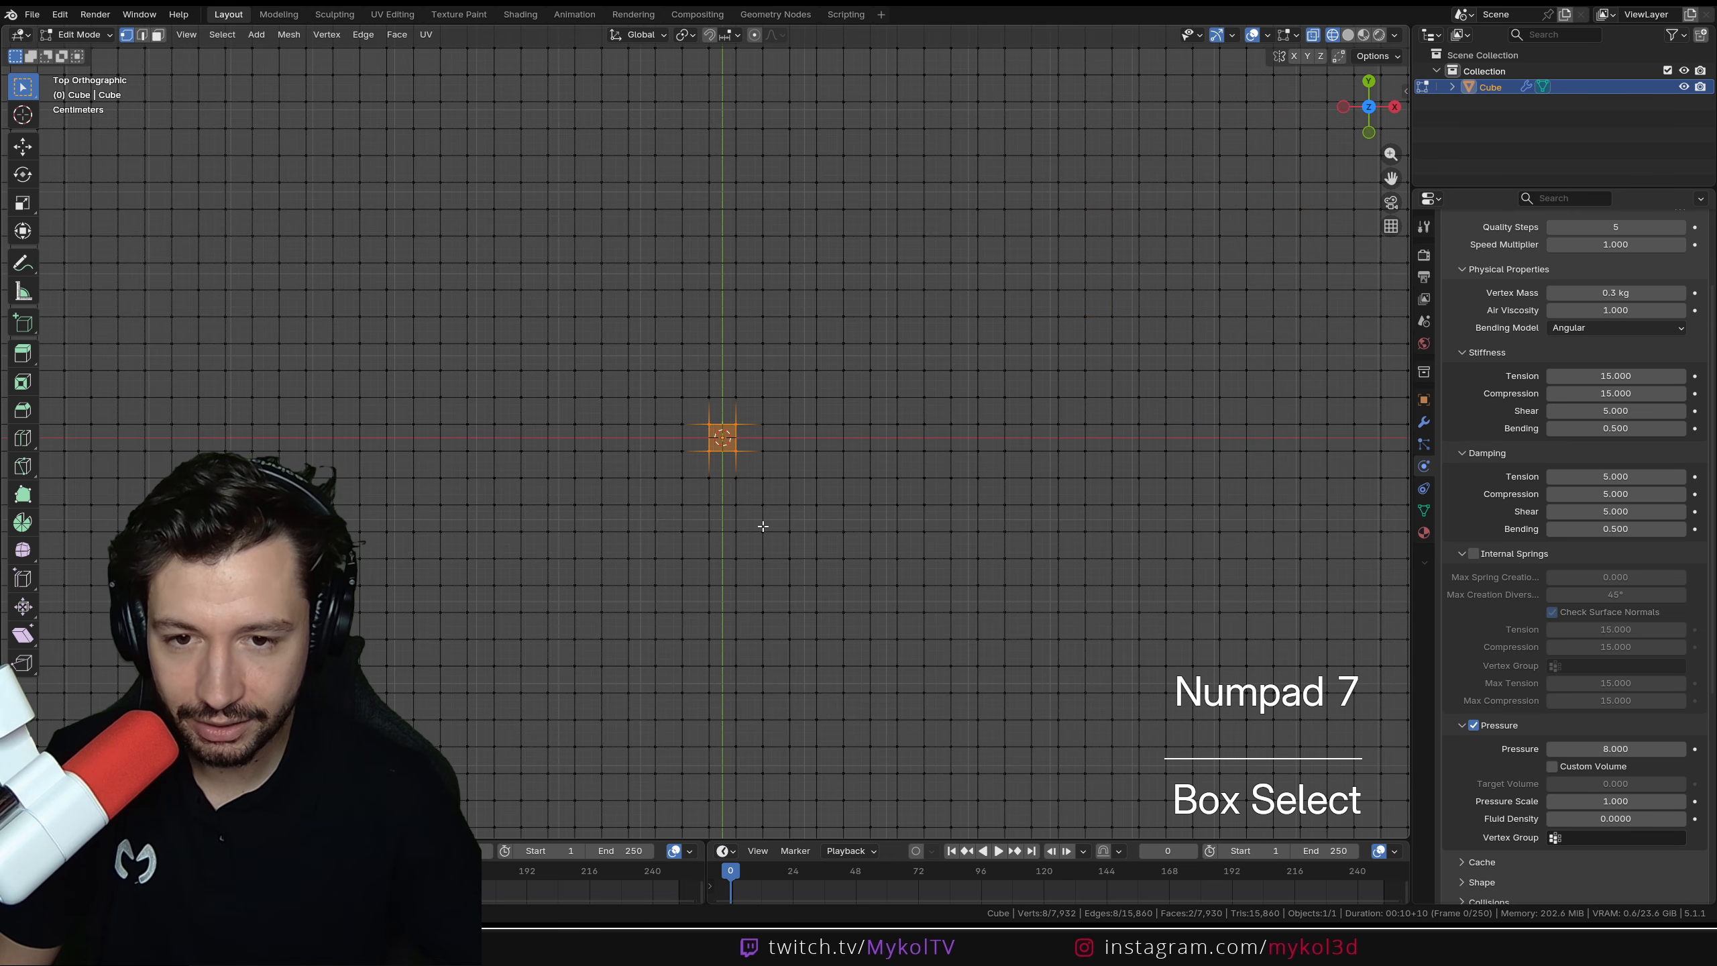
pyautogui.scroll(-4, 728, 463)
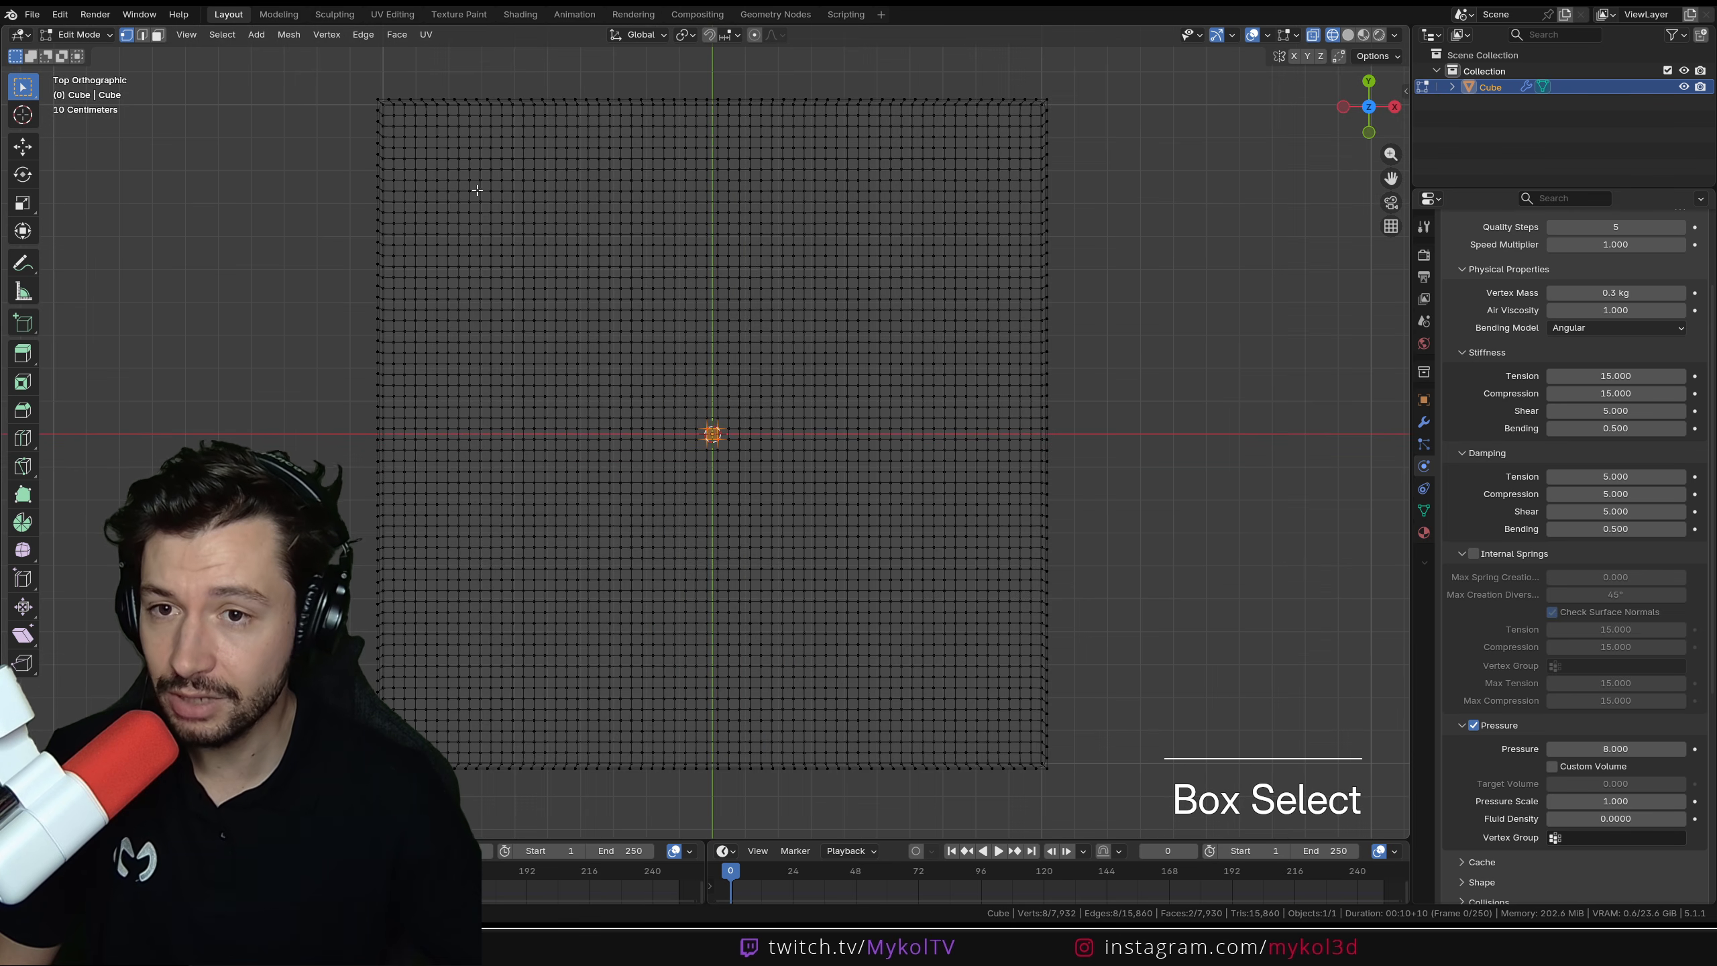
pyautogui.keyDown('shift'); pyautogui.moveTo(429, 143); pyautogui.dragTo(452, 163); pyautogui.keyUp('shift')
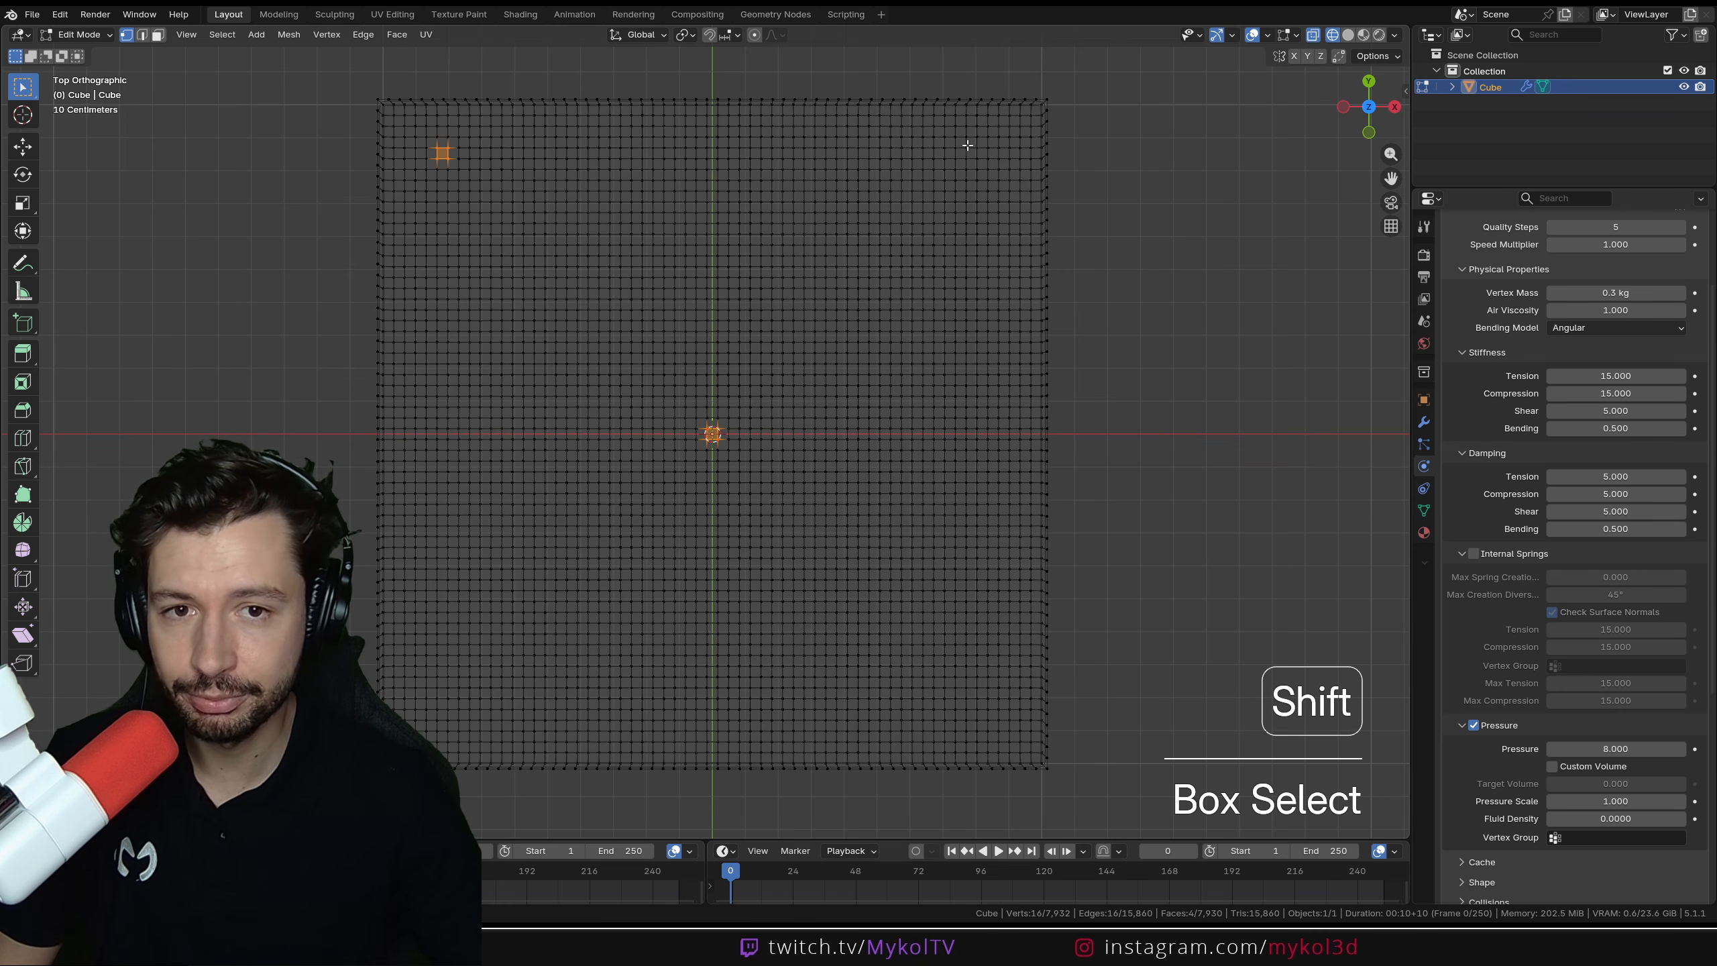
pyautogui.click(1255, 502)
# Select the slab's centre vertices through both sides and assign them to a new vertex group named PinGroup
pyautogui.scroll(5, 786, 483)
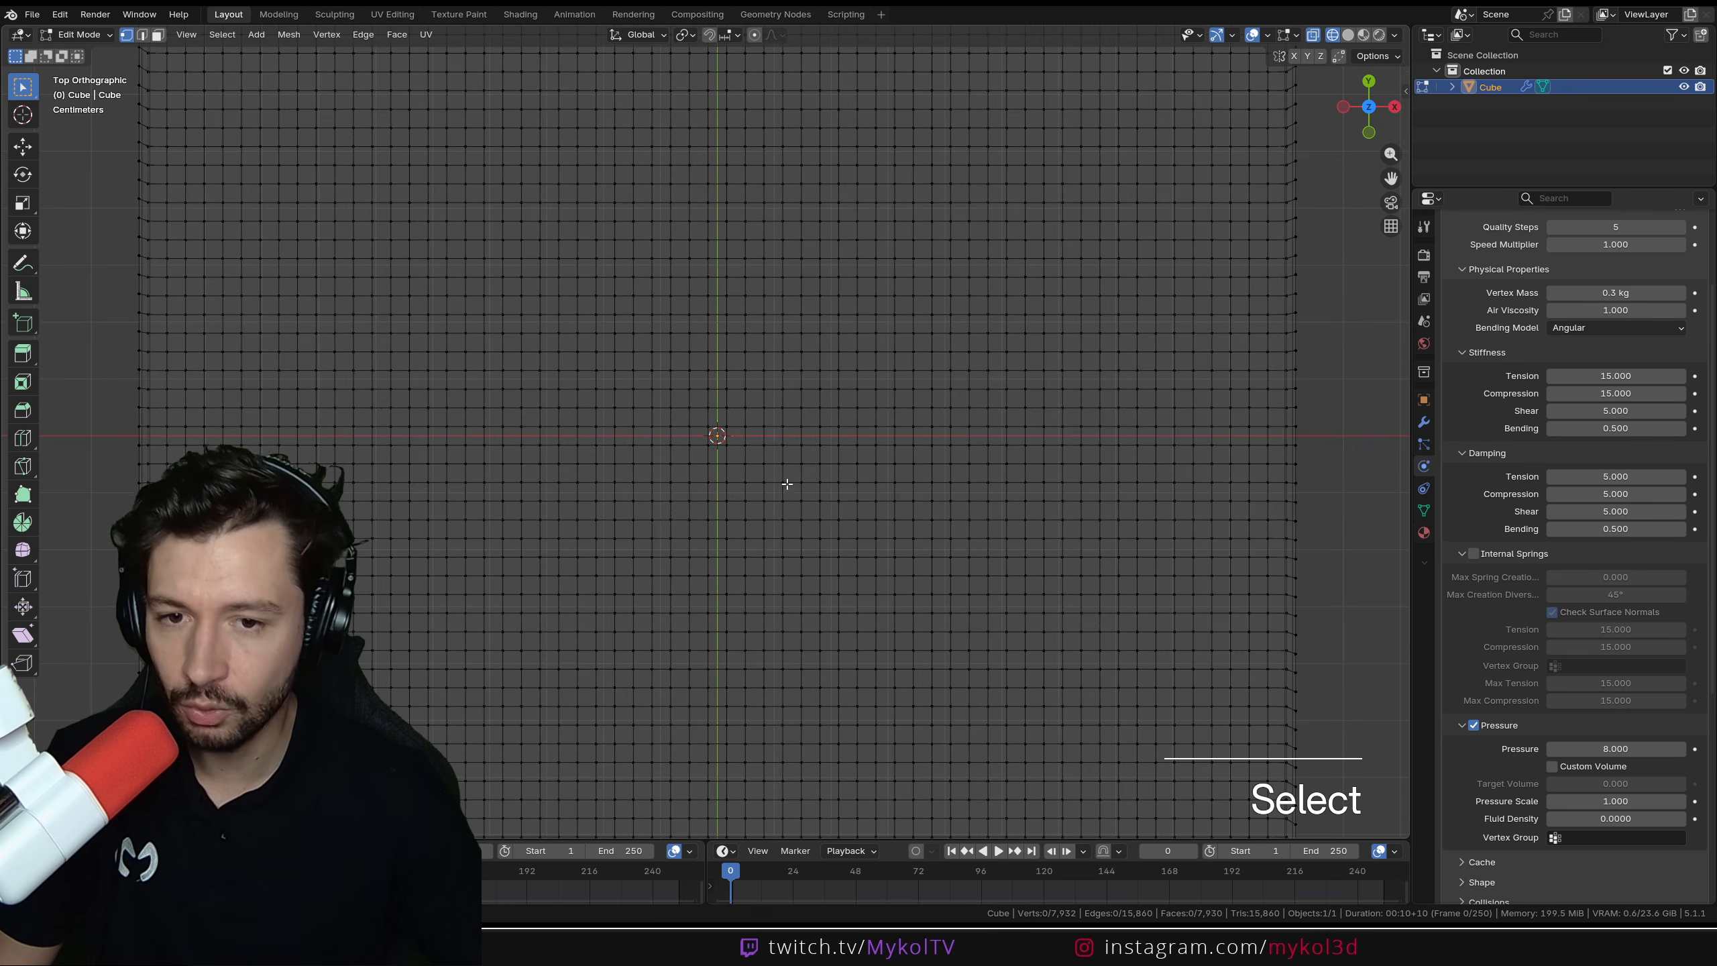
pyautogui.moveTo(747, 462); pyautogui.dragTo(750, 464)
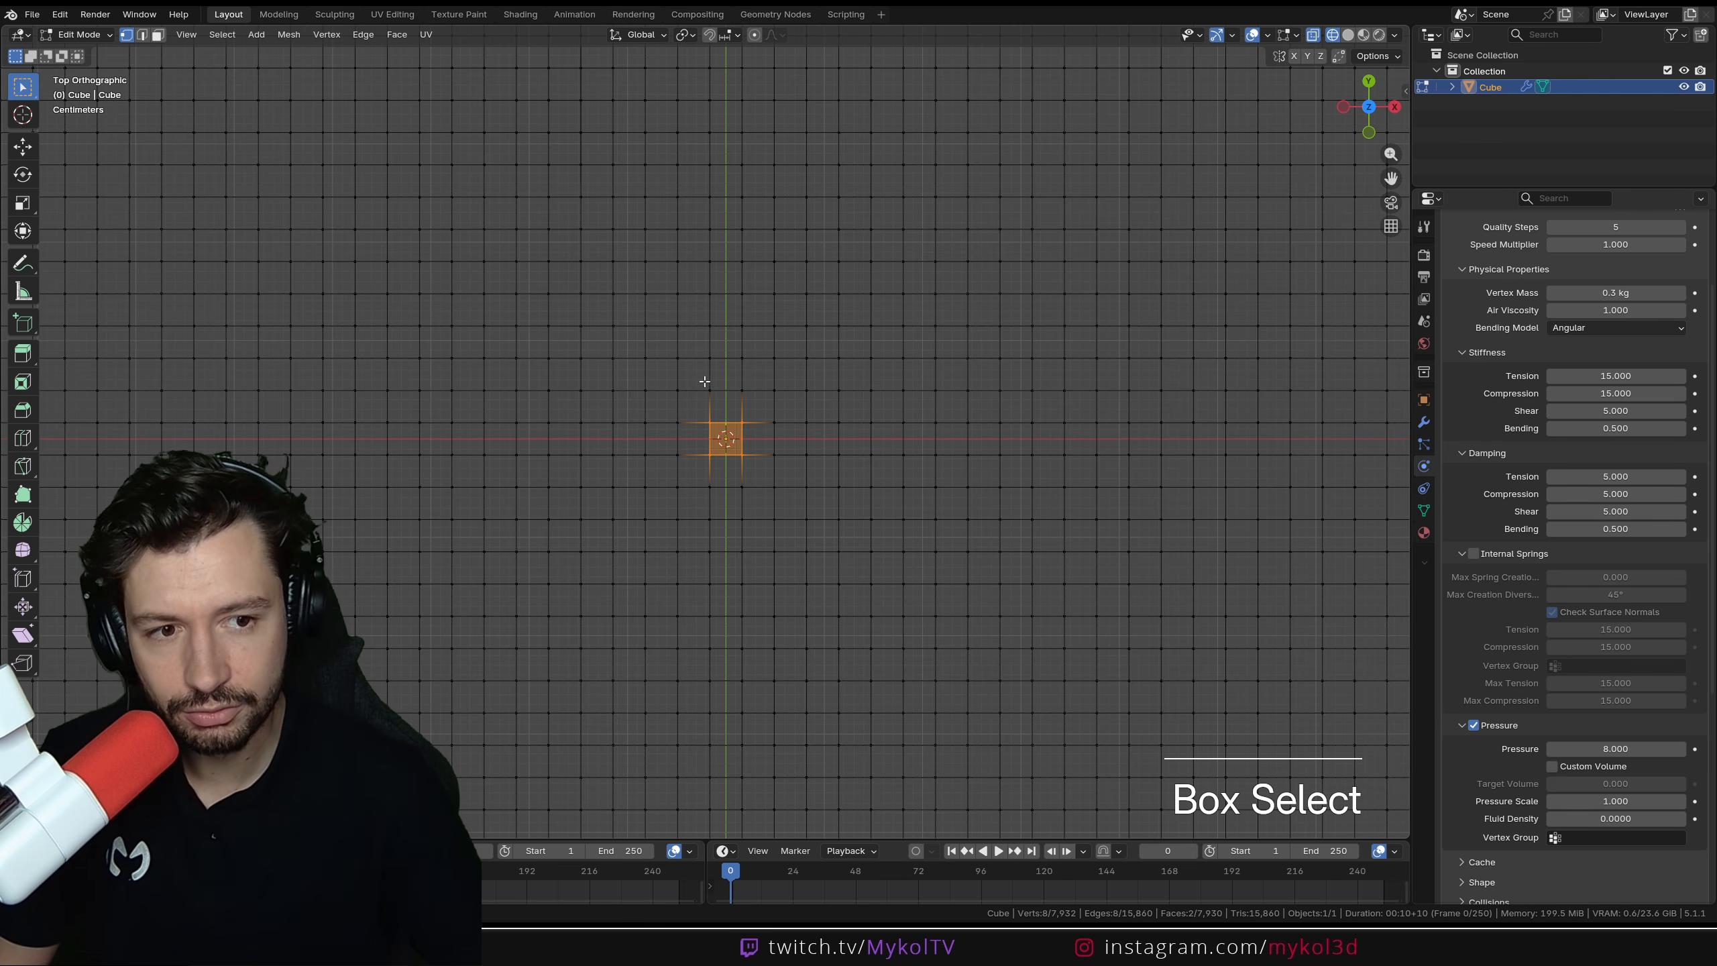
pyautogui.click(1424, 510)
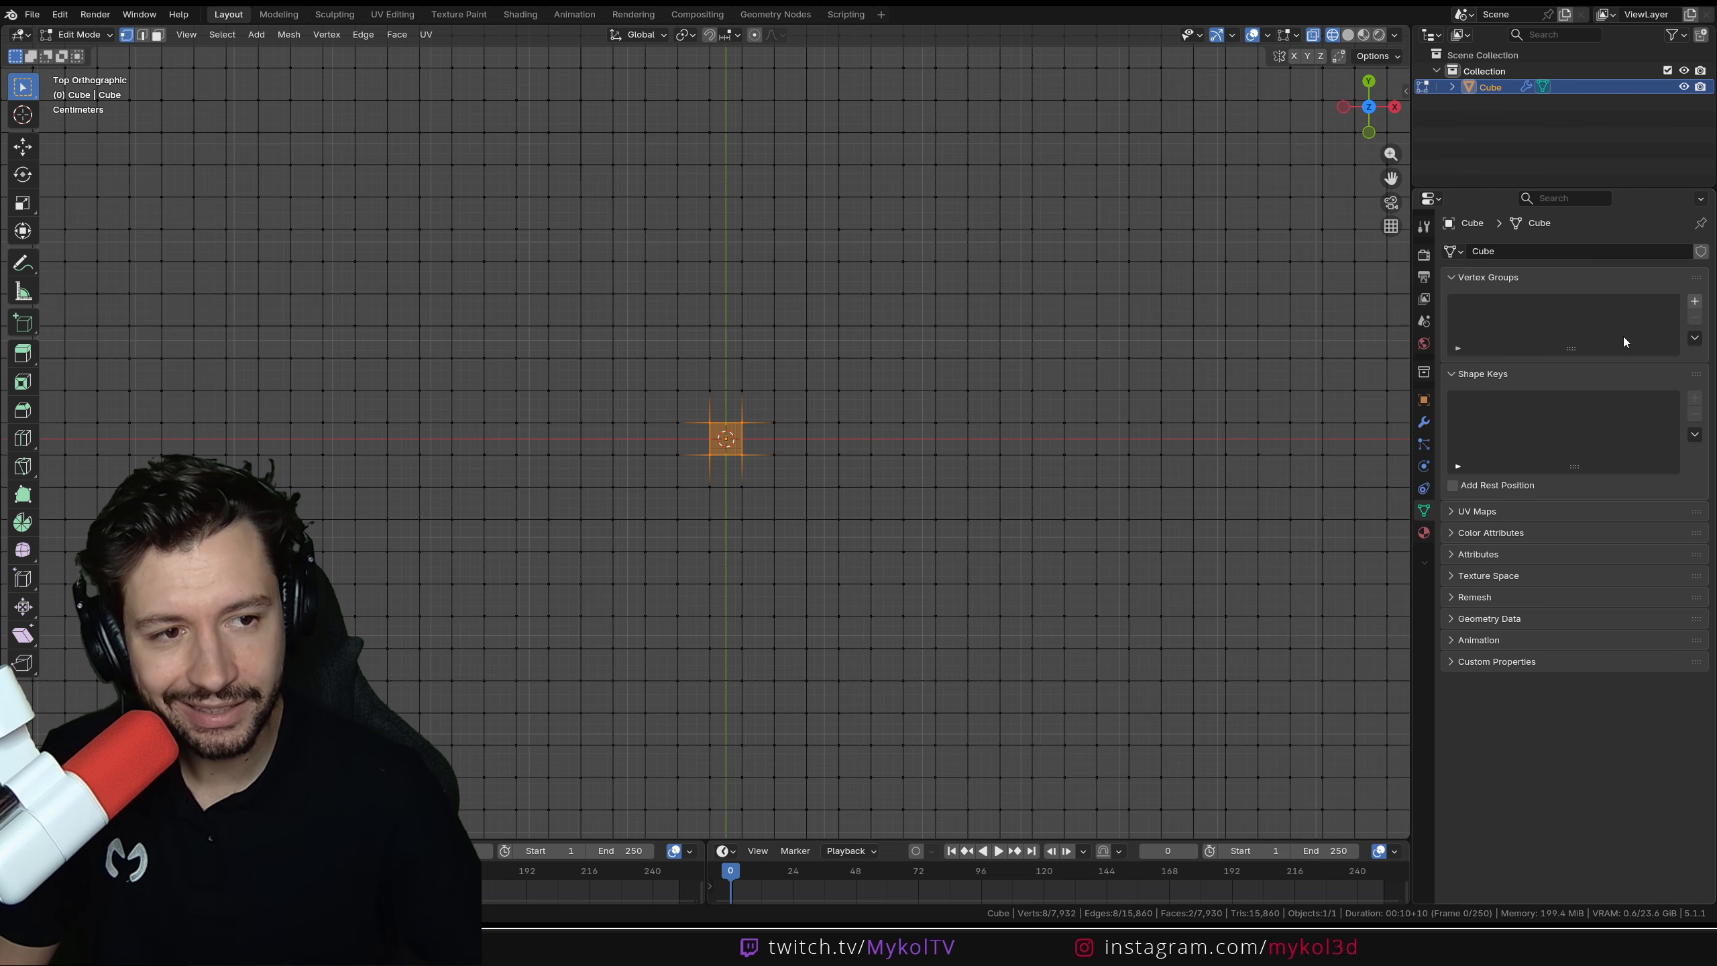
pyautogui.click(1695, 302)
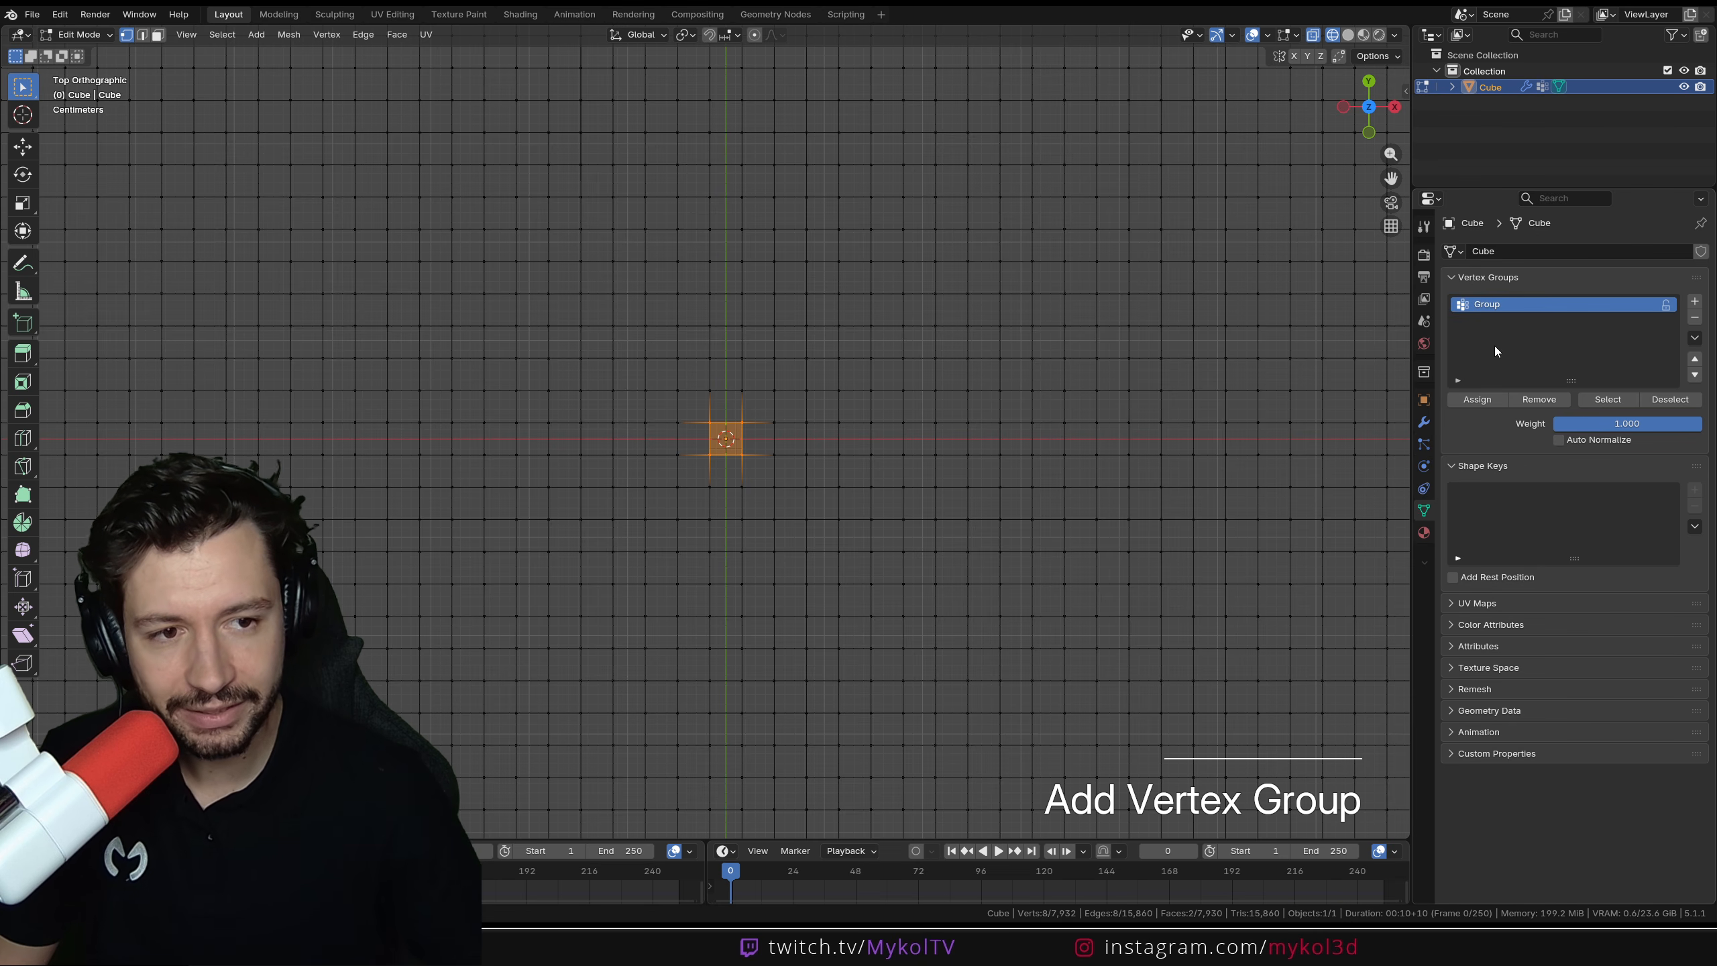
pyautogui.click(1499, 306)
pyautogui.write('Pin')
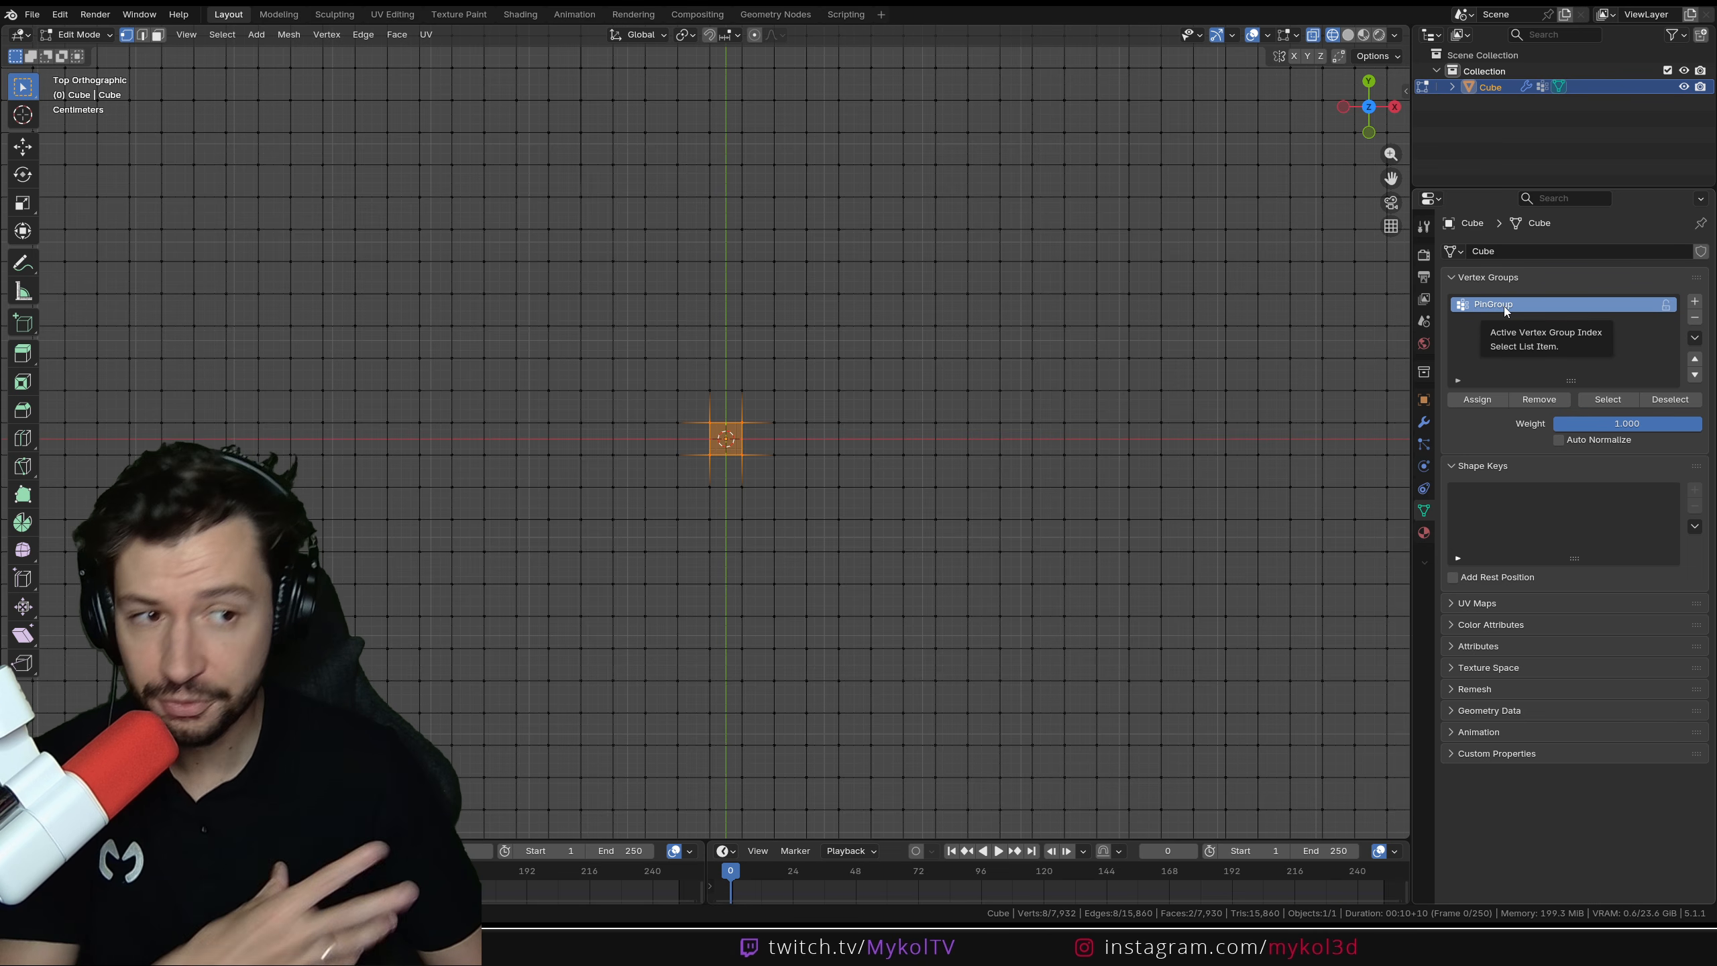
pyautogui.click(1489, 397)
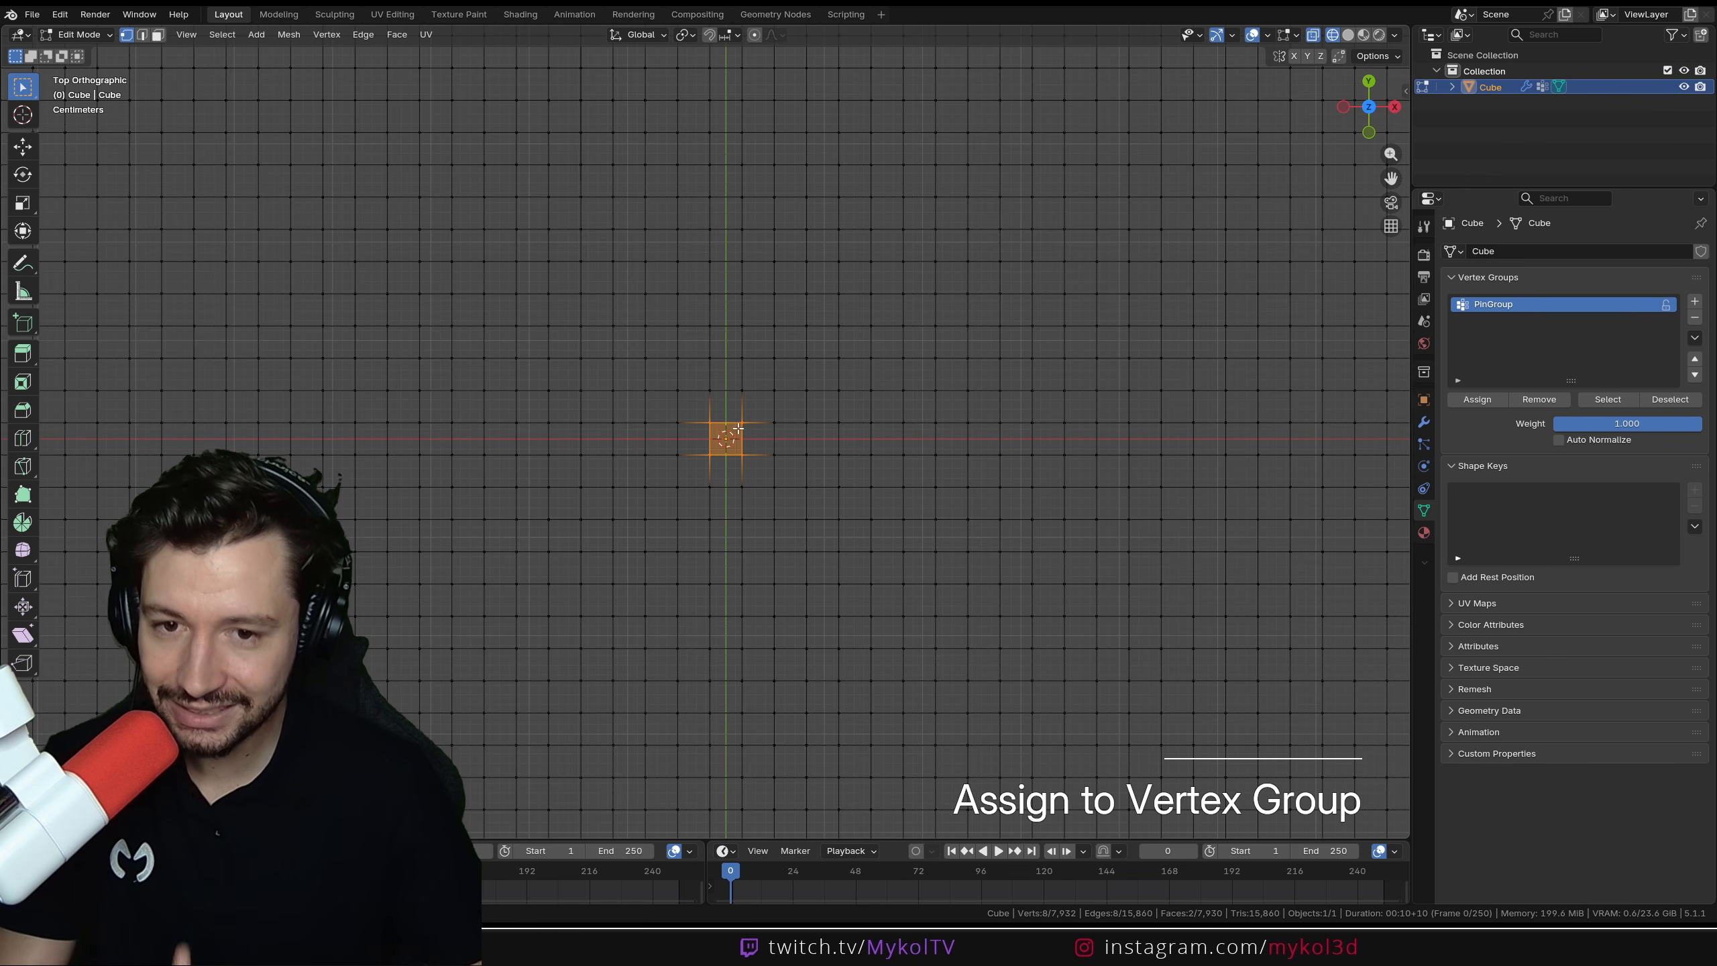
# Leave mesh editing and display the slab in solid shading
pyautogui.scroll(-5, 736, 457)
pyautogui.press('Tab')
pyautogui.scroll(-3, 735, 457)
pyautogui.moveTo(761, 457); pyautogui.dragTo(757, 428, button='middle')
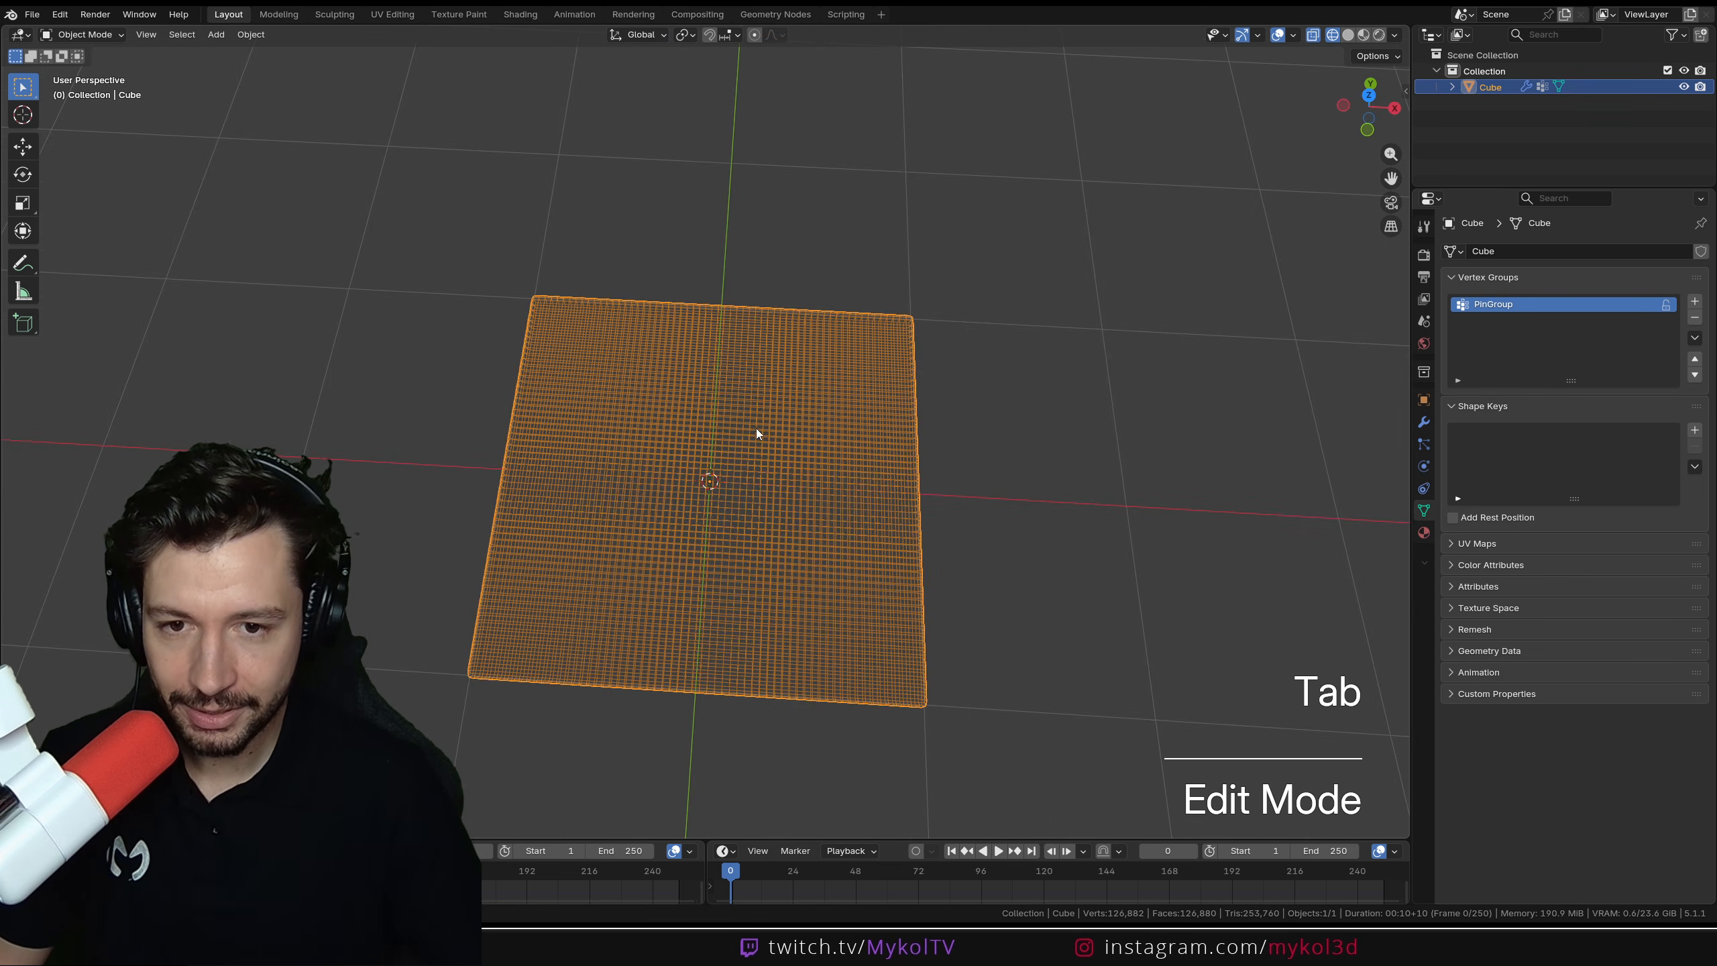
pyautogui.press('z')
pyautogui.moveTo(924, 493); pyautogui.dragTo(925, 477, button='middle')
# Set PinGroup as the pin group in the cloth's Shape settings
pyautogui.click(1424, 469)
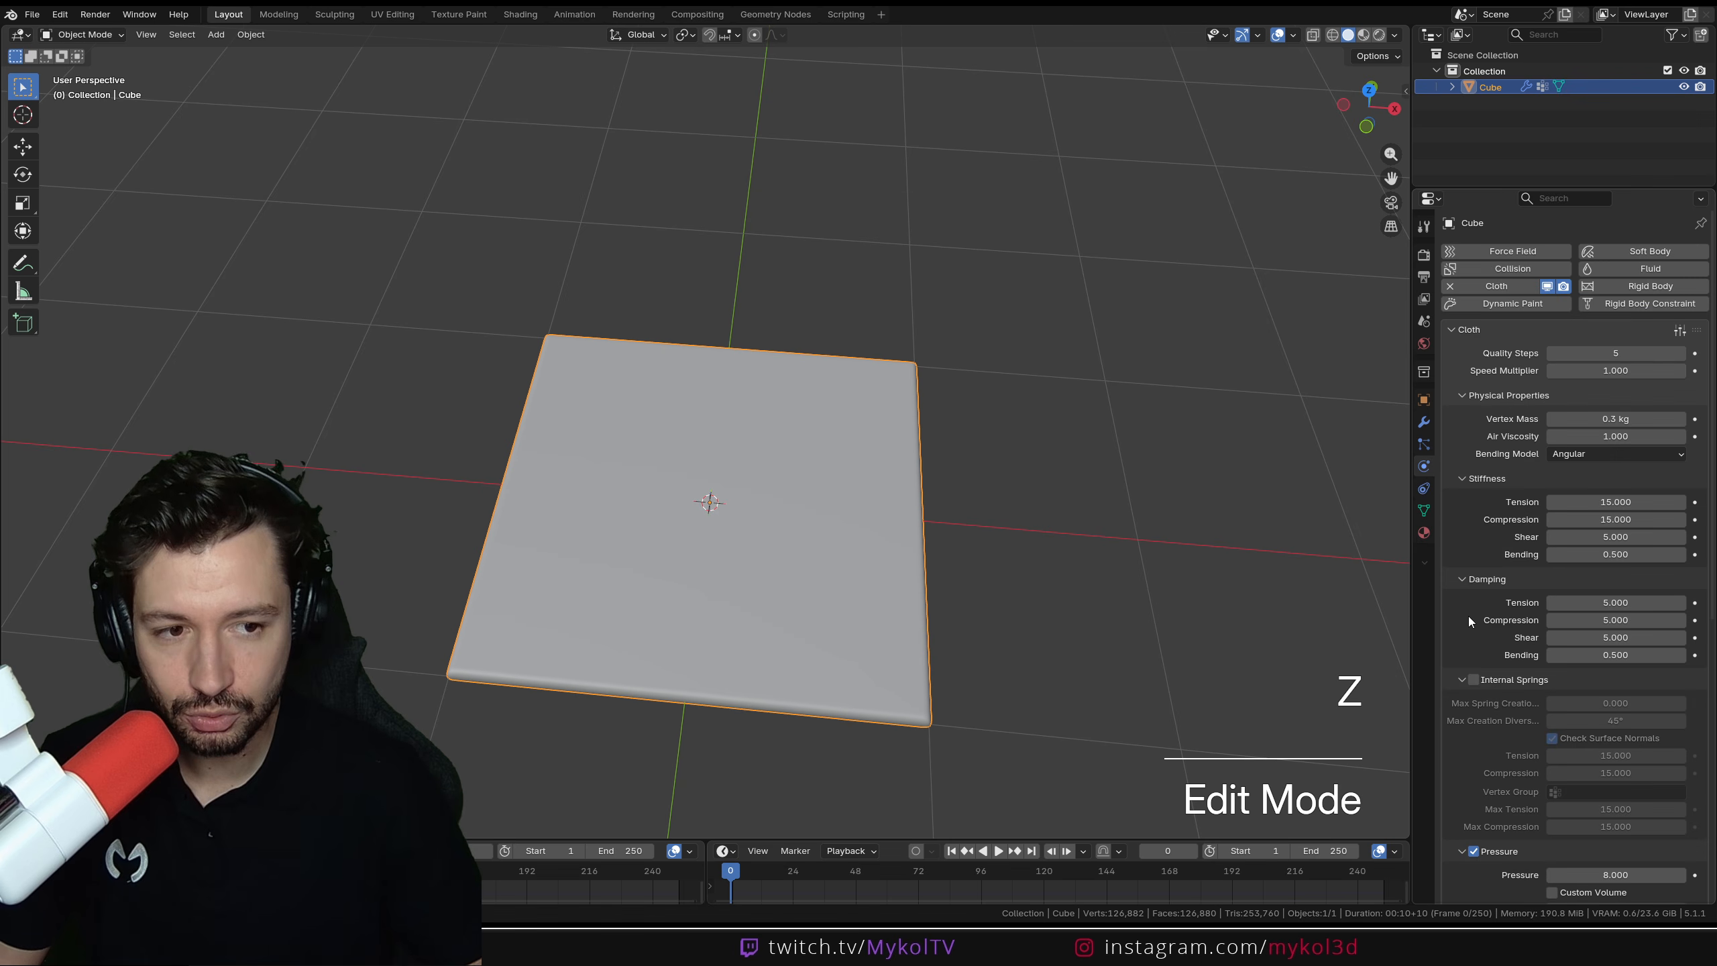
pyautogui.scroll(-8, 1473, 634)
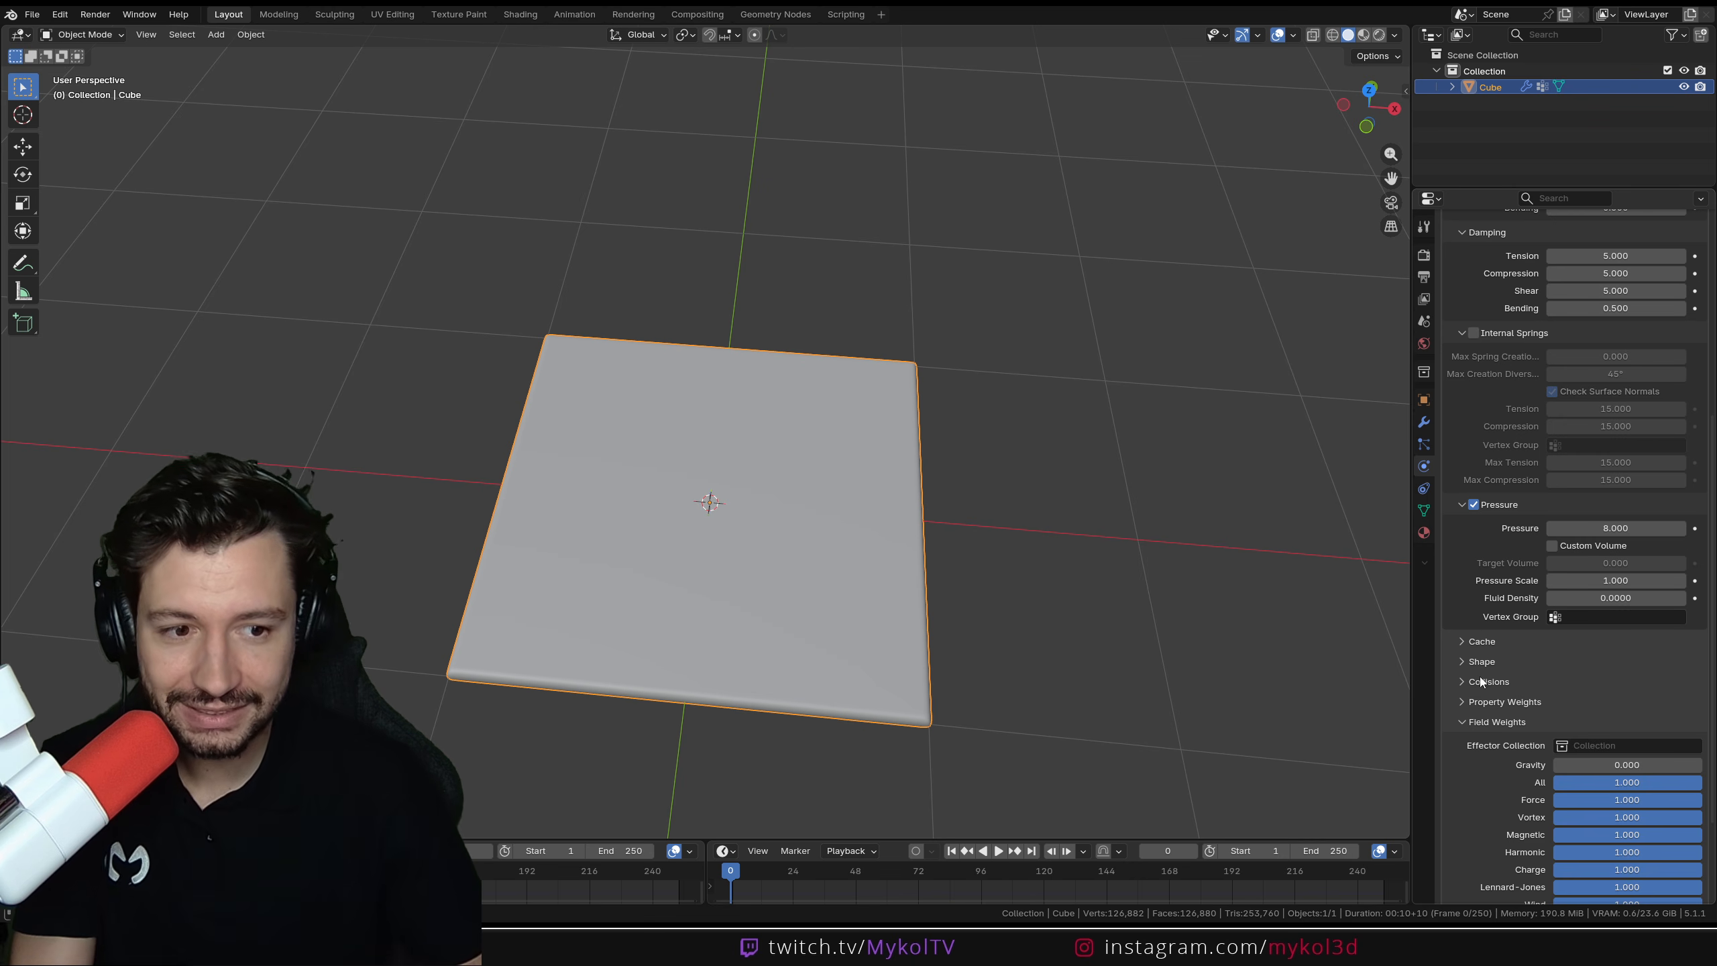
pyautogui.click(1465, 660)
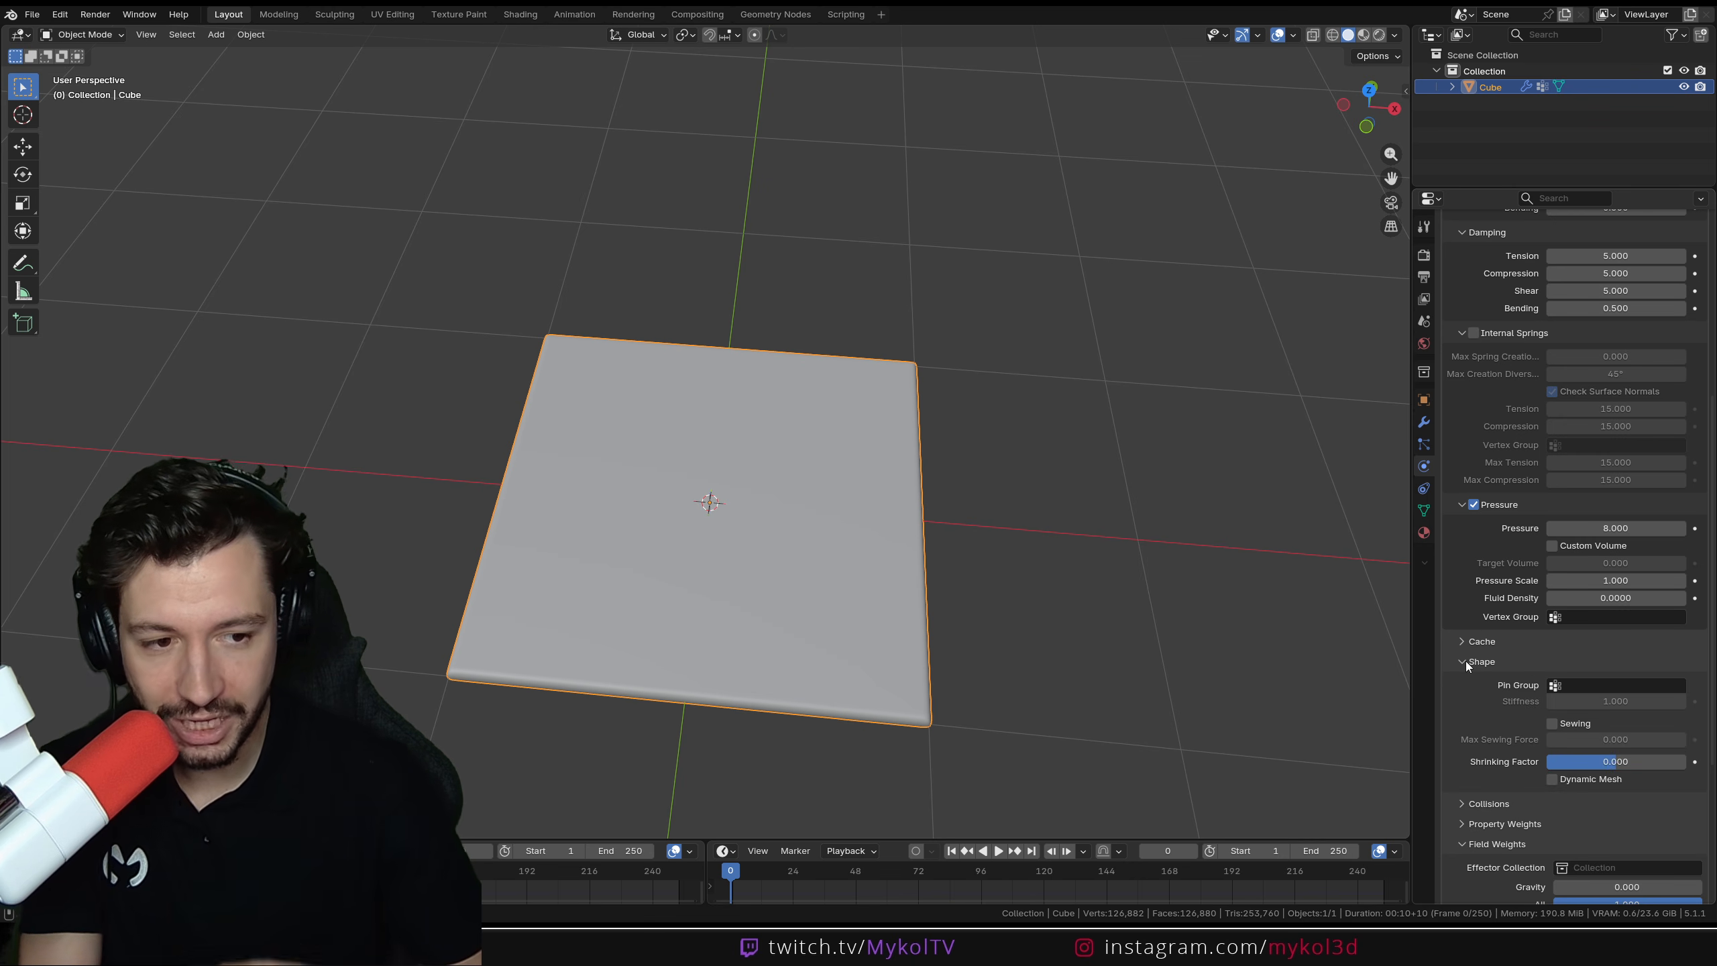
pyautogui.click(1575, 685)
pyautogui.click(1555, 711)
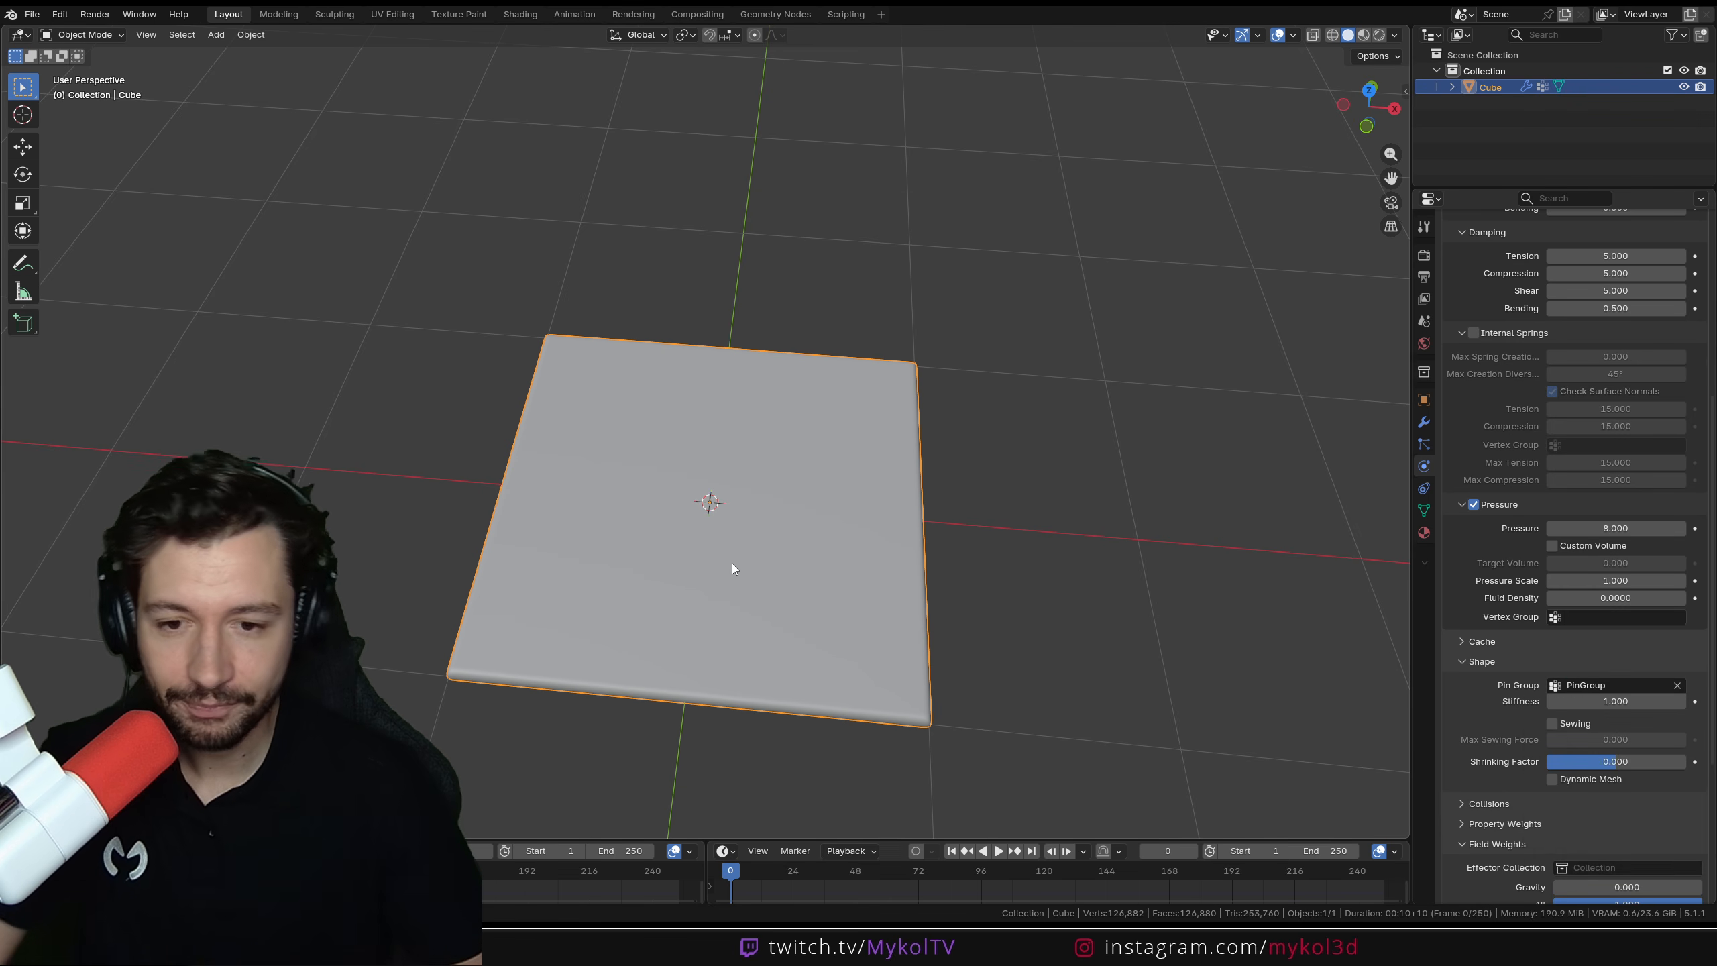
# Run the pinned cloth simulation from the first frame, pausing once to inspect the centre tuft, and stop at frame 96
pyautogui.press('space')
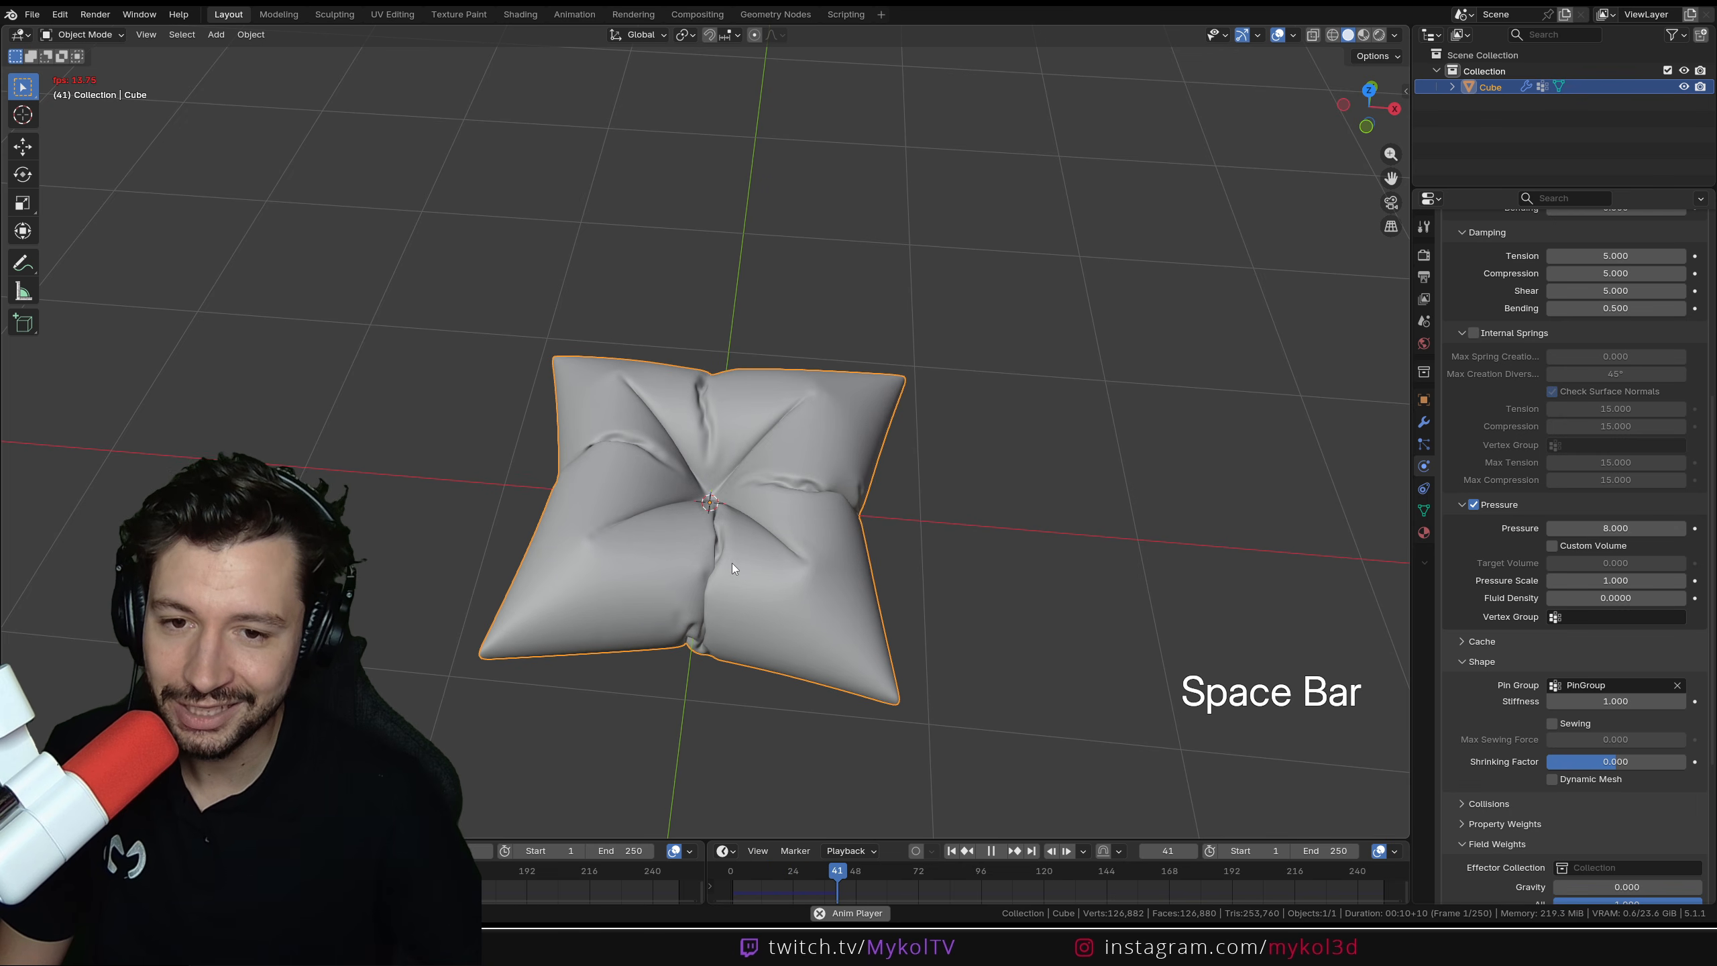
pyautogui.press('space')
pyautogui.moveTo(851, 476); pyautogui.dragTo(807, 358, button='middle')
pyautogui.scroll(3, 832, 484)
pyautogui.scroll(-2, 835, 571)
pyautogui.moveTo(834, 572); pyautogui.dragTo(860, 526, button='middle')
pyautogui.press('space')
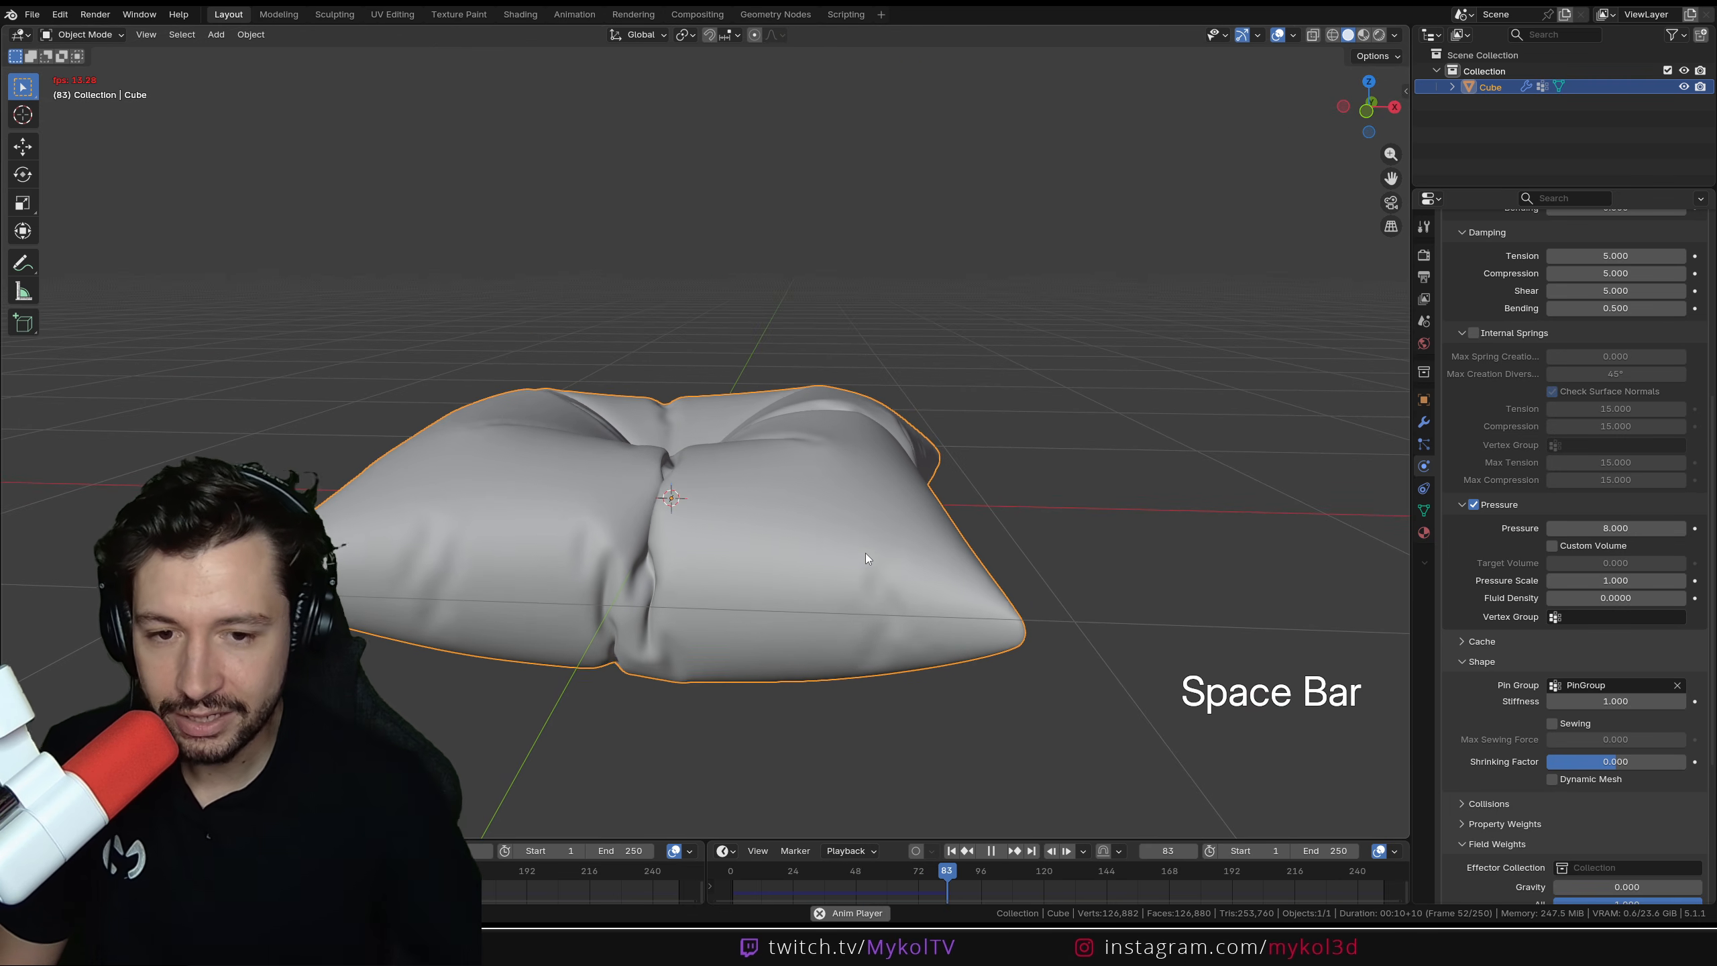
pyautogui.press('space')
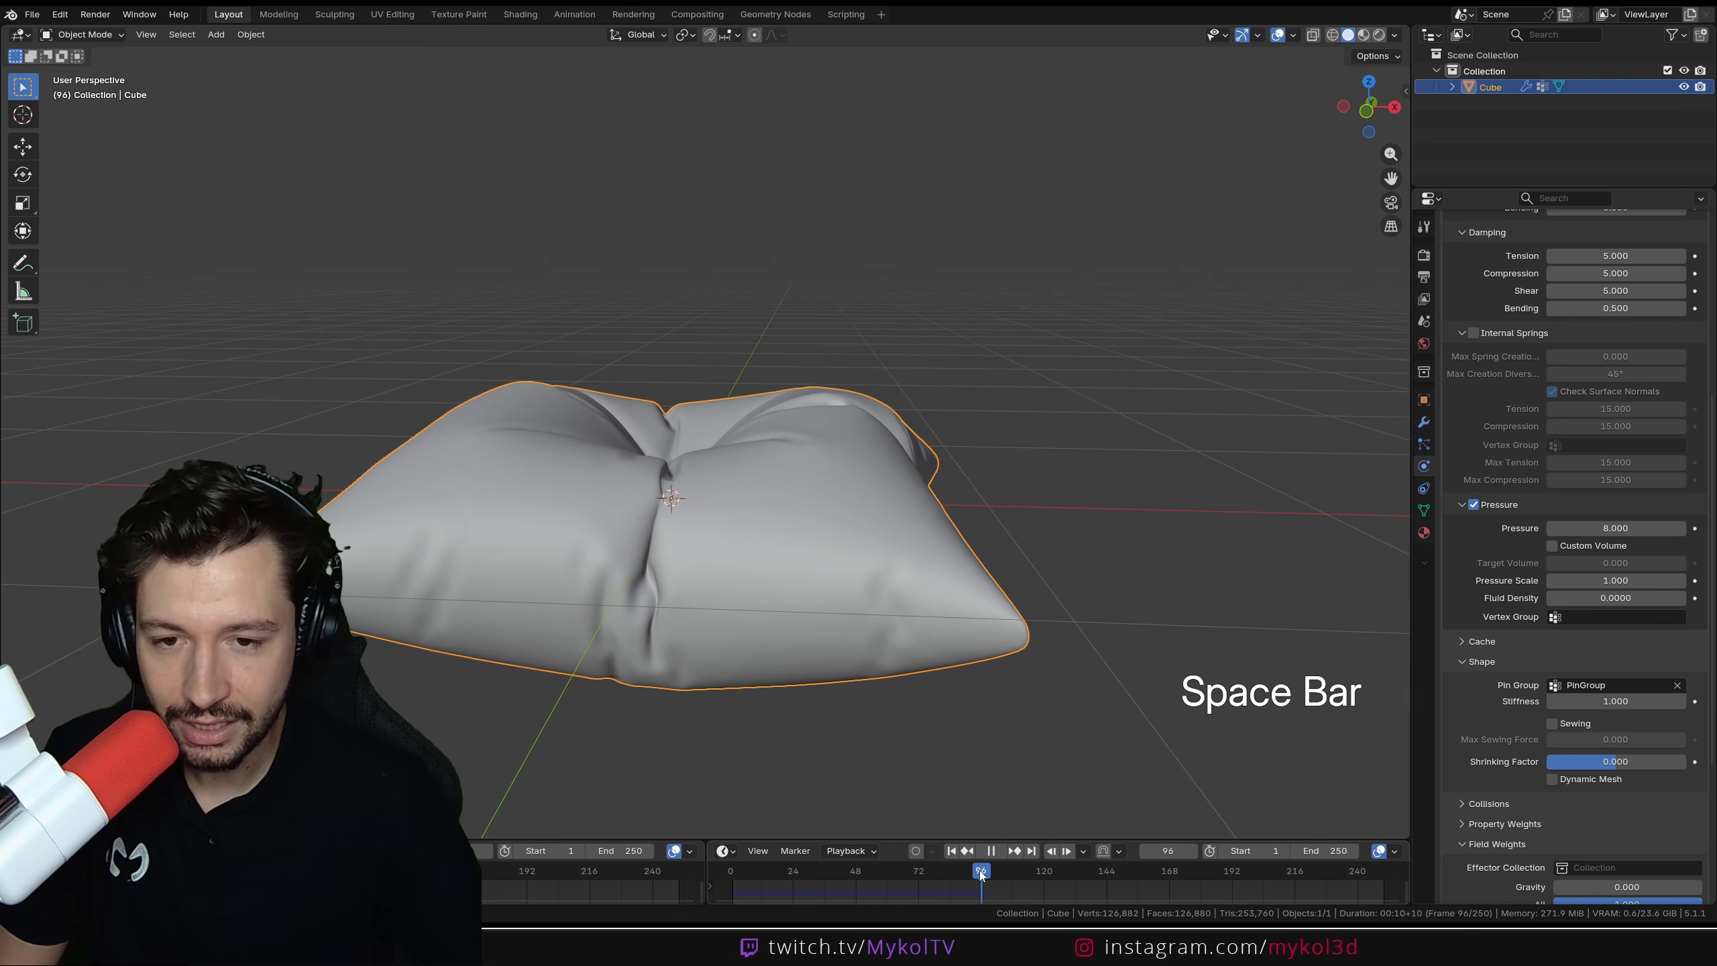
# Scrub back through the cached simulation and hold the cushion's shape at frame 23
pyautogui.moveTo(979, 870); pyautogui.dragTo(735, 874)
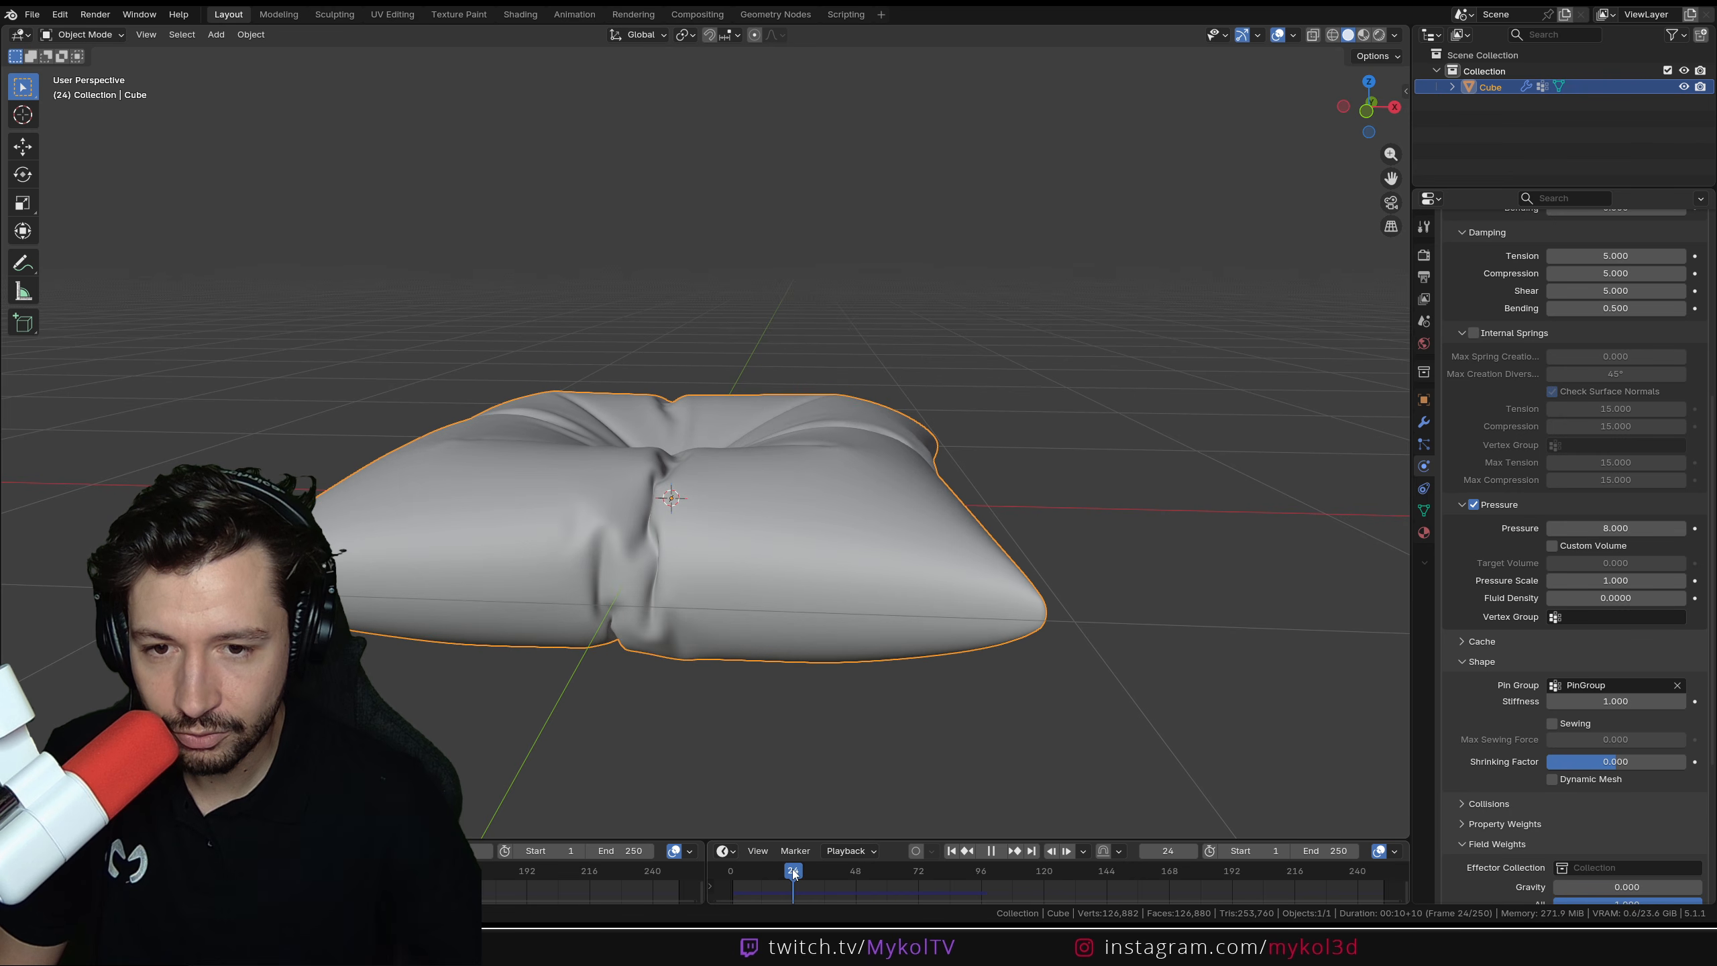
pyautogui.click(790, 871)
pyautogui.press('space')
pyautogui.moveTo(759, 679); pyautogui.dragTo(1251, 414, button='middle')
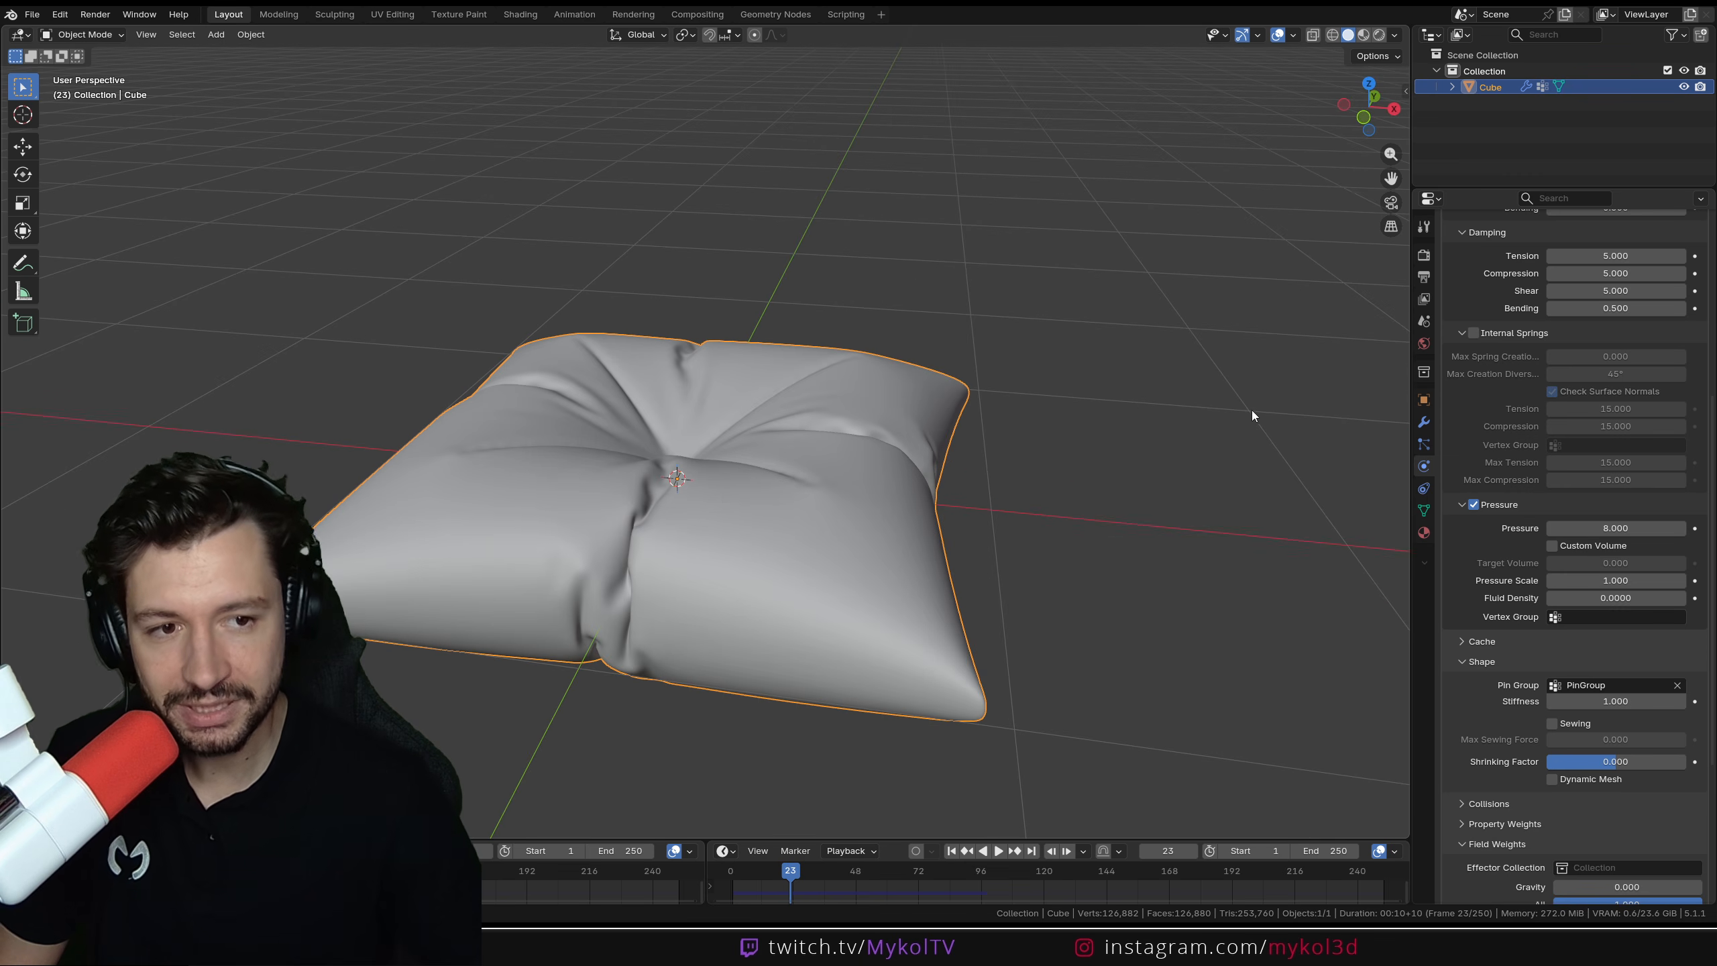
# Apply the cushion's Cloth and Subdivision modifiers
pyautogui.click(1424, 422)
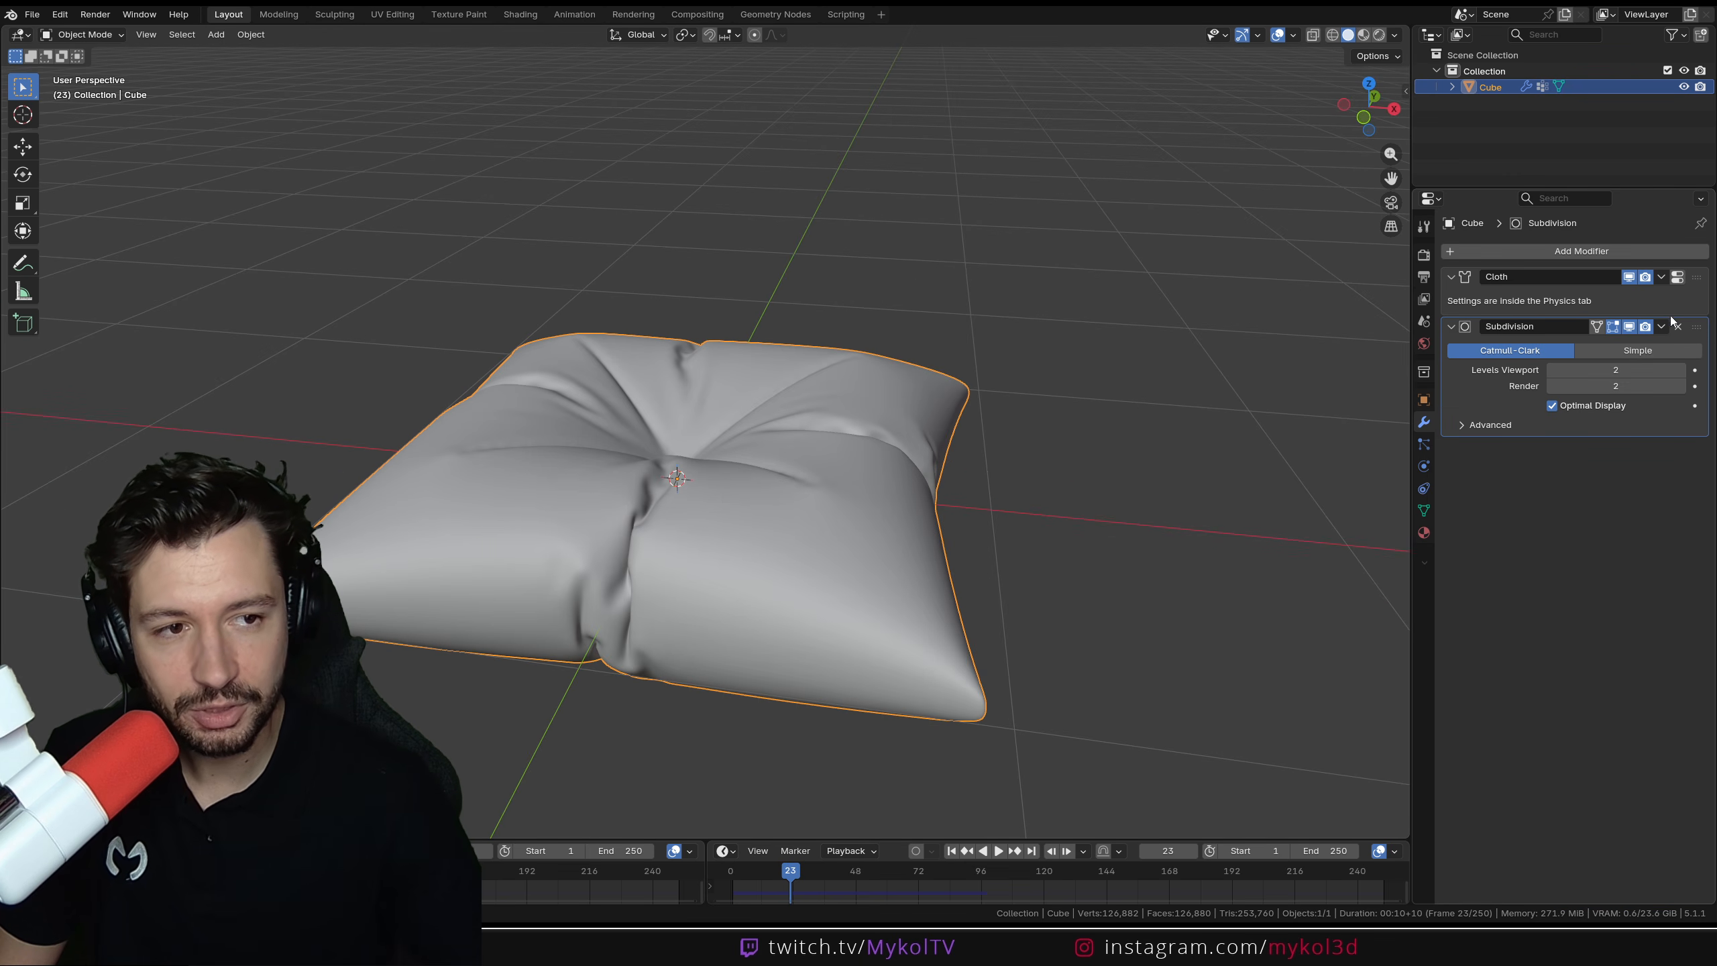
pyautogui.click(1669, 322)
pyautogui.hotkey('ctrl', 'a')
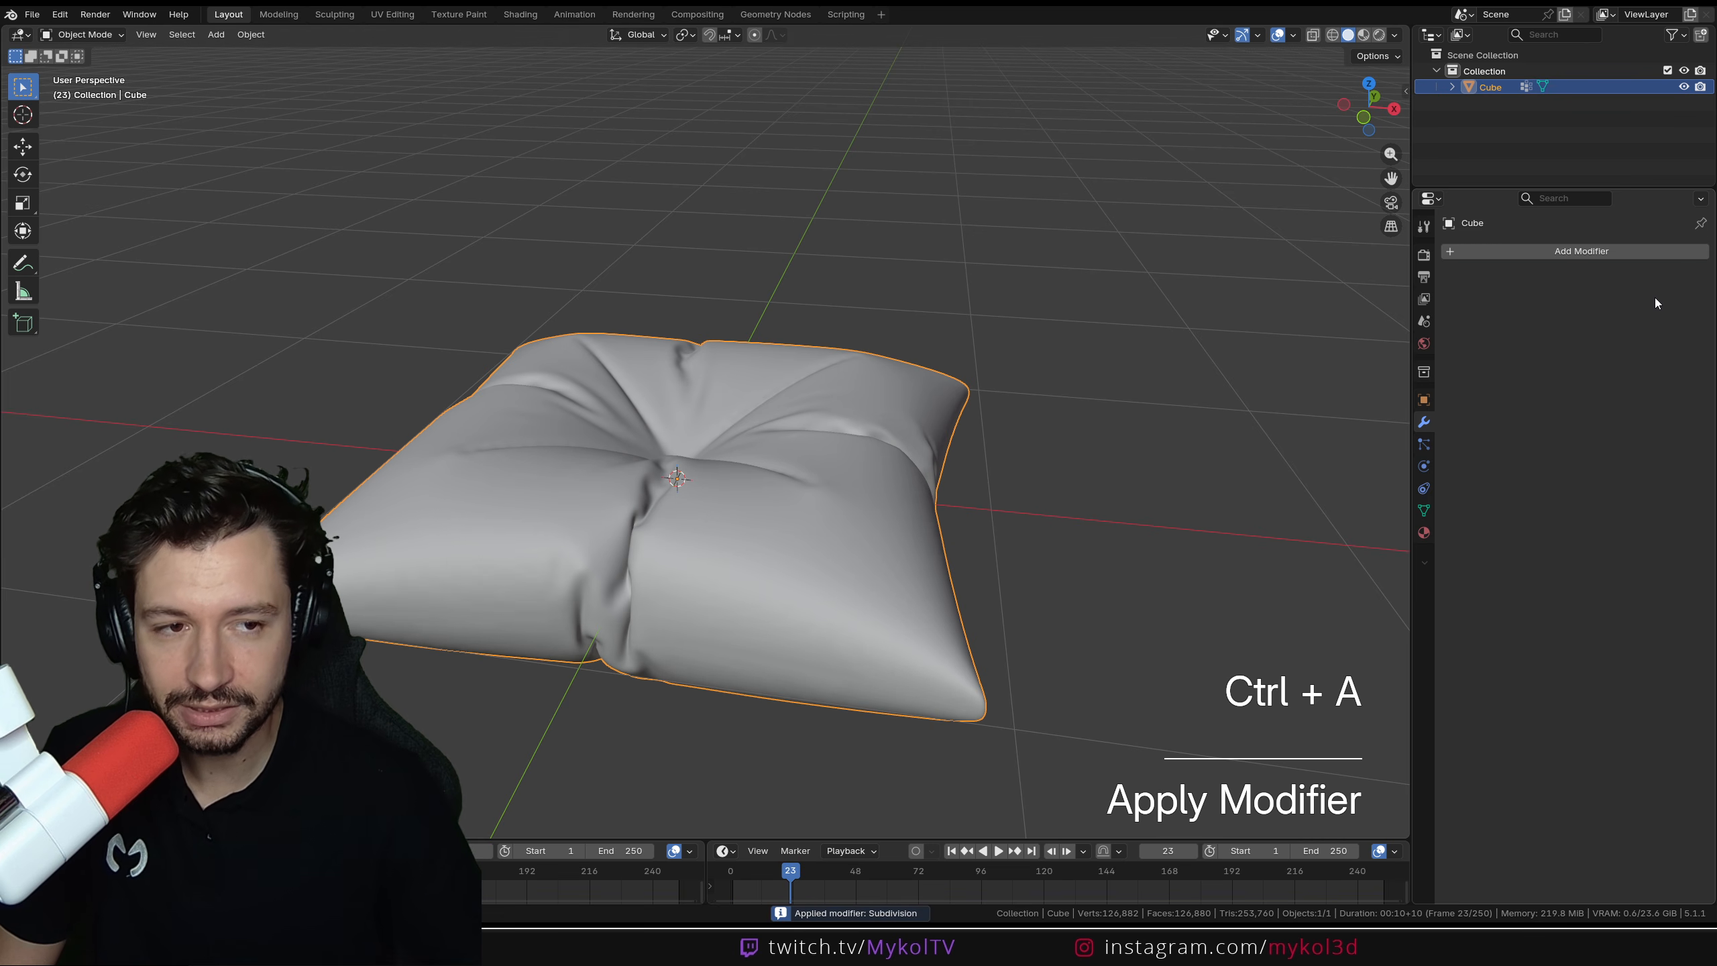
# Inspect the applied cushion's mesh and creases, deselect it, and save the file
pyautogui.moveTo(940, 532)
pyautogui.mouseDown(button='middle')
pyautogui.moveTo(785, 544)
pyautogui.moveTo(851, 652)
pyautogui.moveTo(842, 560)
pyautogui.moveTo(718, 486)
pyautogui.mouseUp(button='middle')
pyautogui.press('Tab')
pyautogui.scroll(6, 834, 661)
pyautogui.scroll(-5, 834, 661)
pyautogui.press('Tab')
pyautogui.click(1148, 470)
pyautogui.moveTo(1149, 470); pyautogui.dragTo(712, 569, button='middle')
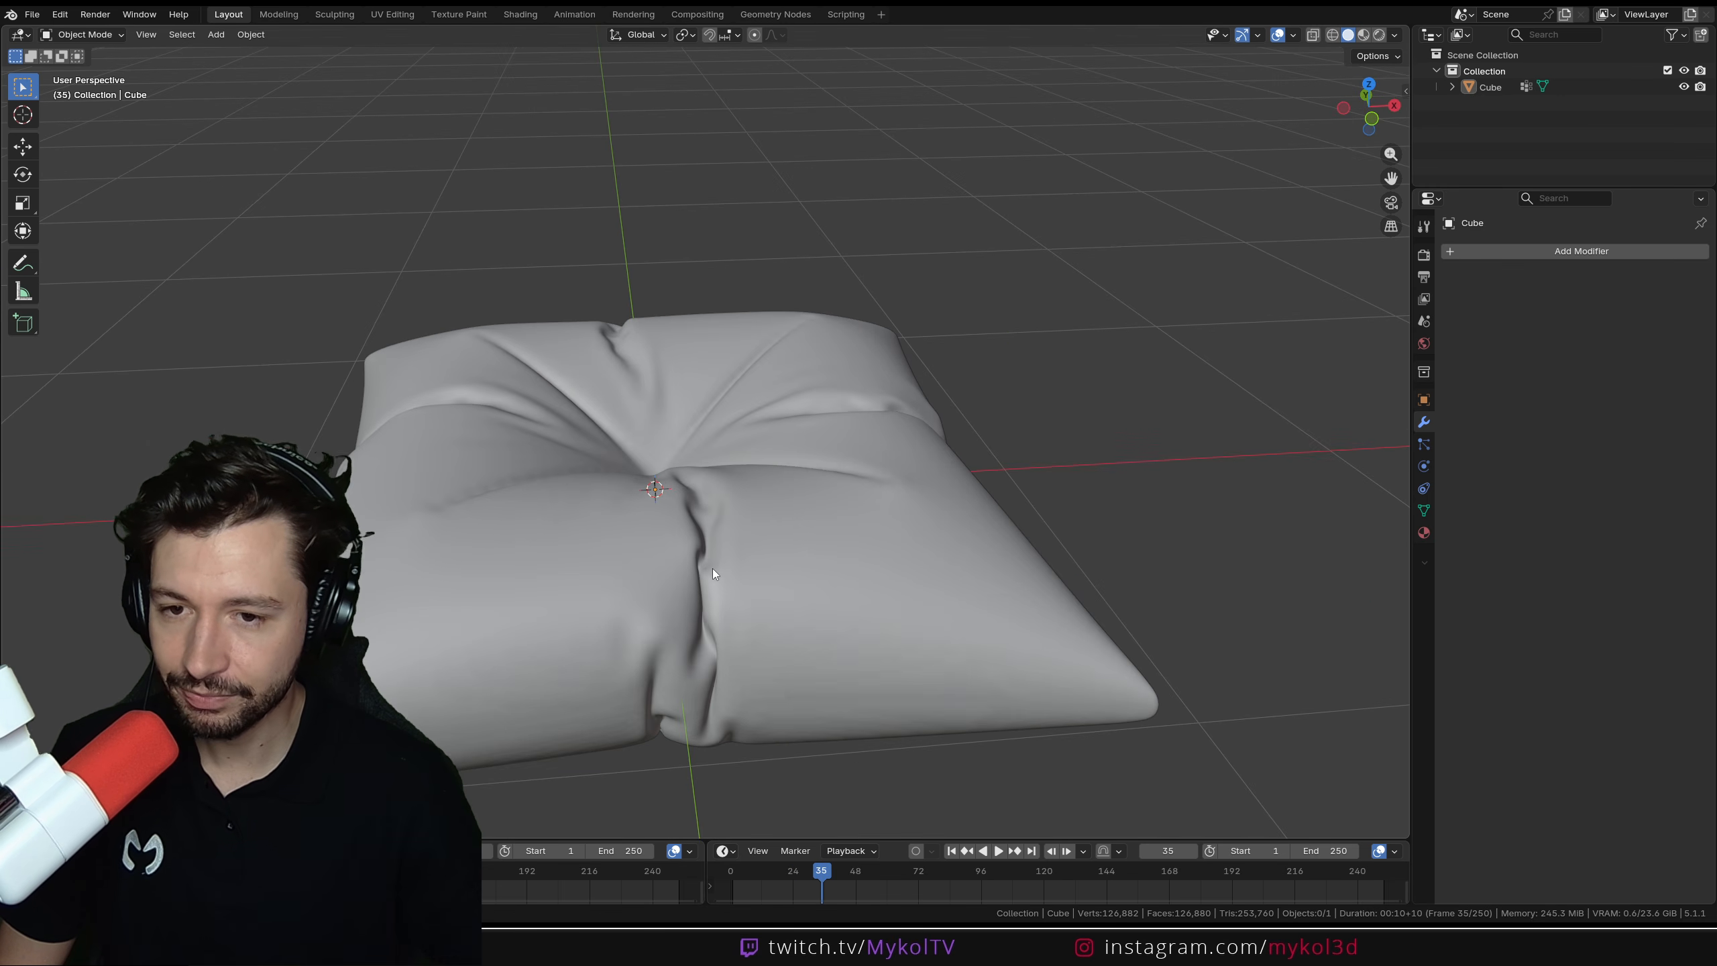
pyautogui.hotkey('ctrl', 's')
# Select the cushion, add a Subdivision modifier at viewport level 1, and apply it
pyautogui.scroll(-4, 770, 491)
pyautogui.moveTo(766, 509); pyautogui.dragTo(790, 462, button='middle')
pyautogui.scroll(5, 784, 529)
pyautogui.click(783, 528)
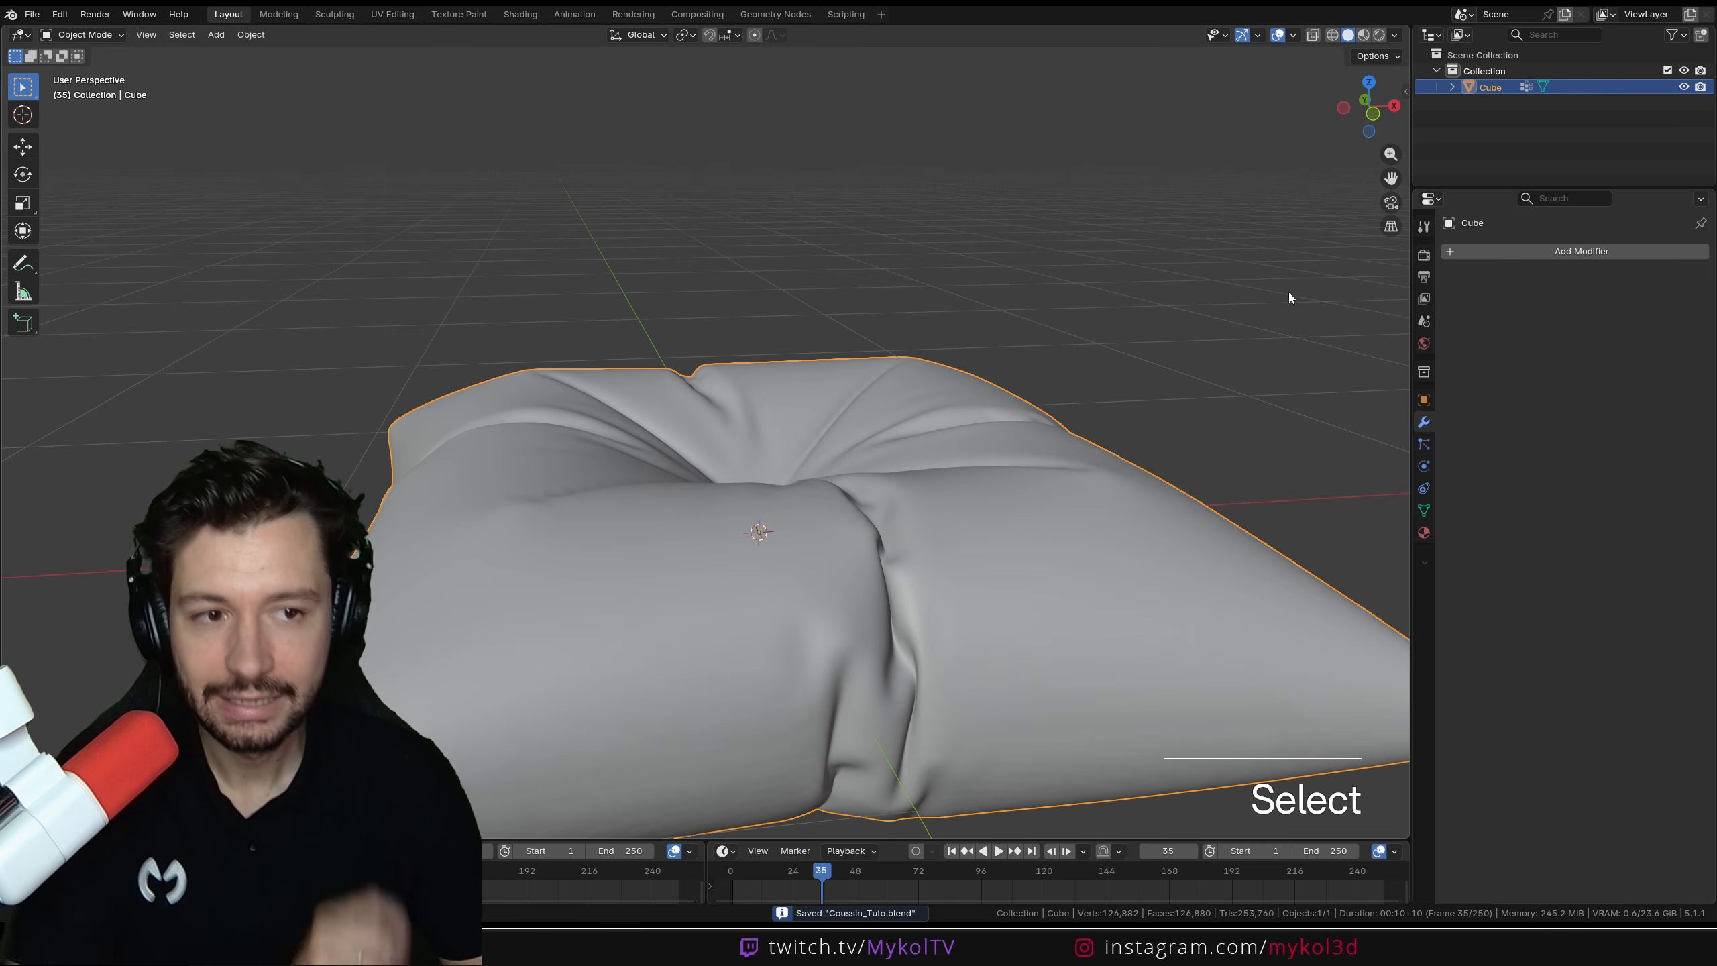
pyautogui.click(1506, 252)
pyautogui.click(1447, 285)
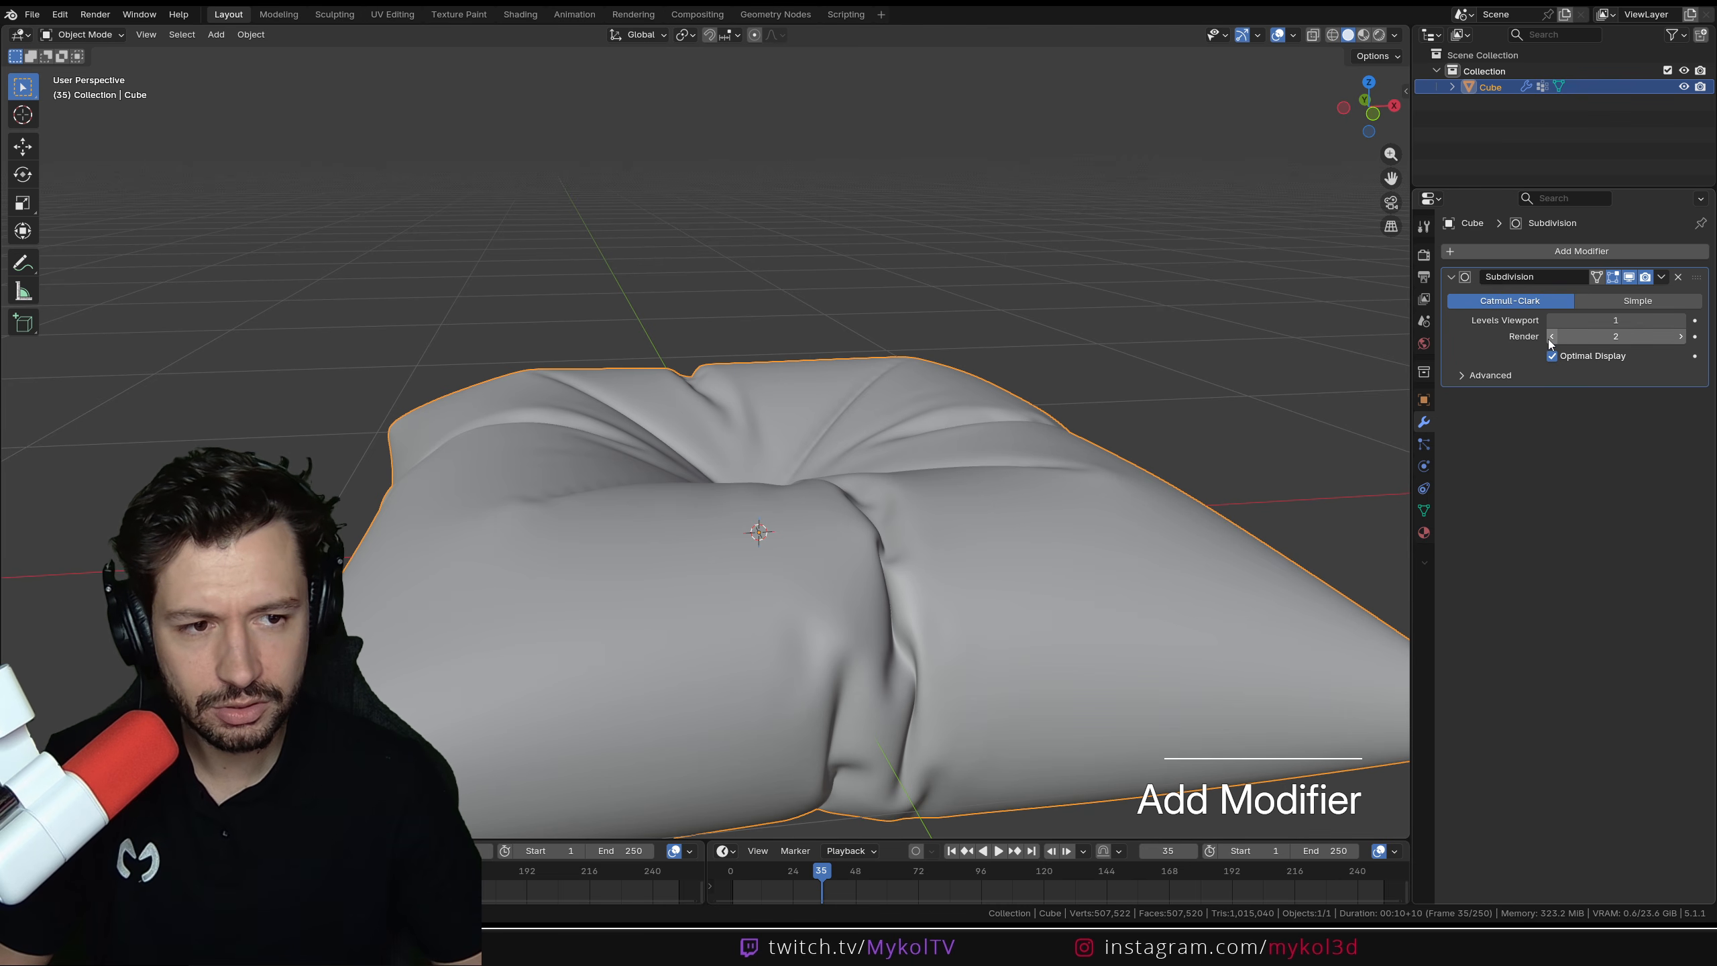
pyautogui.hotkey('ctrl', 'a')
# Examine the density of the subdivided mesh around the cushion's creases in Edit Mode
pyautogui.press('Tab')
pyautogui.moveTo(960, 507); pyautogui.dragTo(810, 438, button='middle')
pyautogui.scroll(2, 960, 636)
pyautogui.scroll(-2, 960, 636)
pyautogui.scroll(1, 792, 527)
pyautogui.scroll(-5, 755, 591)
pyautogui.scroll(3, 736, 566)
pyautogui.scroll(-3, 789, 515)
pyautogui.press('Tab')
pyautogui.scroll(-5, 781, 517)
pyautogui.scroll(-3, 815, 466)
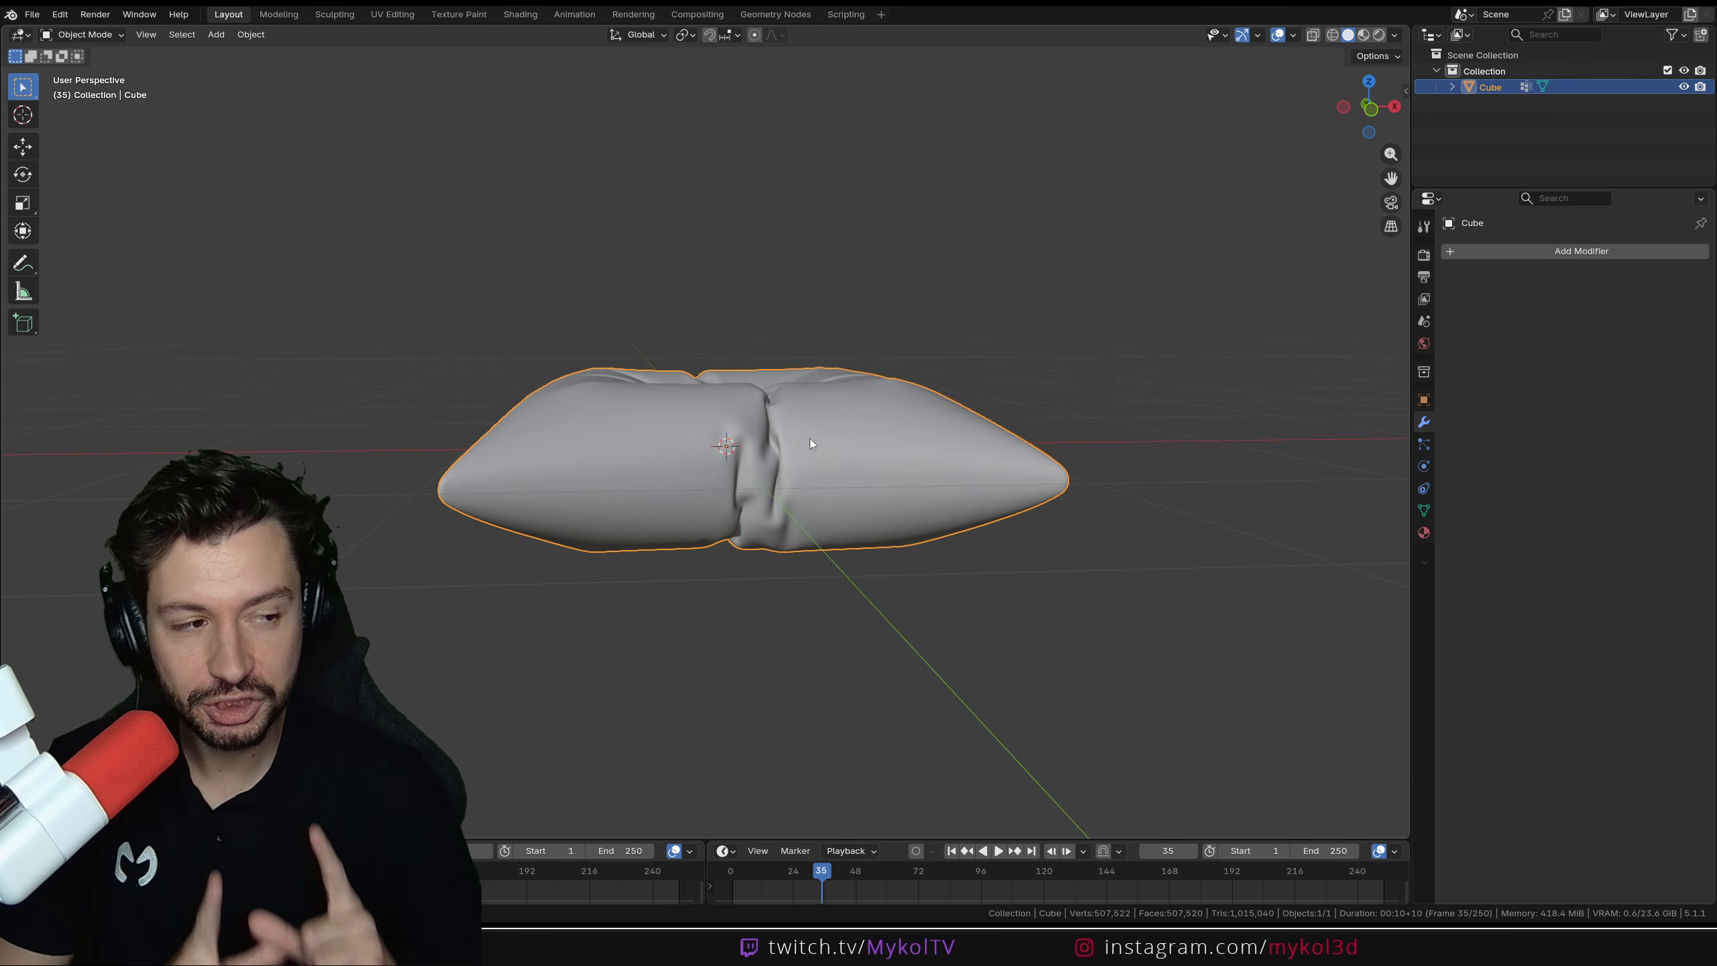
# Switch the cushion to Sculpt Mode and choose the Pinch Point Cloth brush from the simulation brushes
pyautogui.click(88, 35)
pyautogui.click(89, 87)
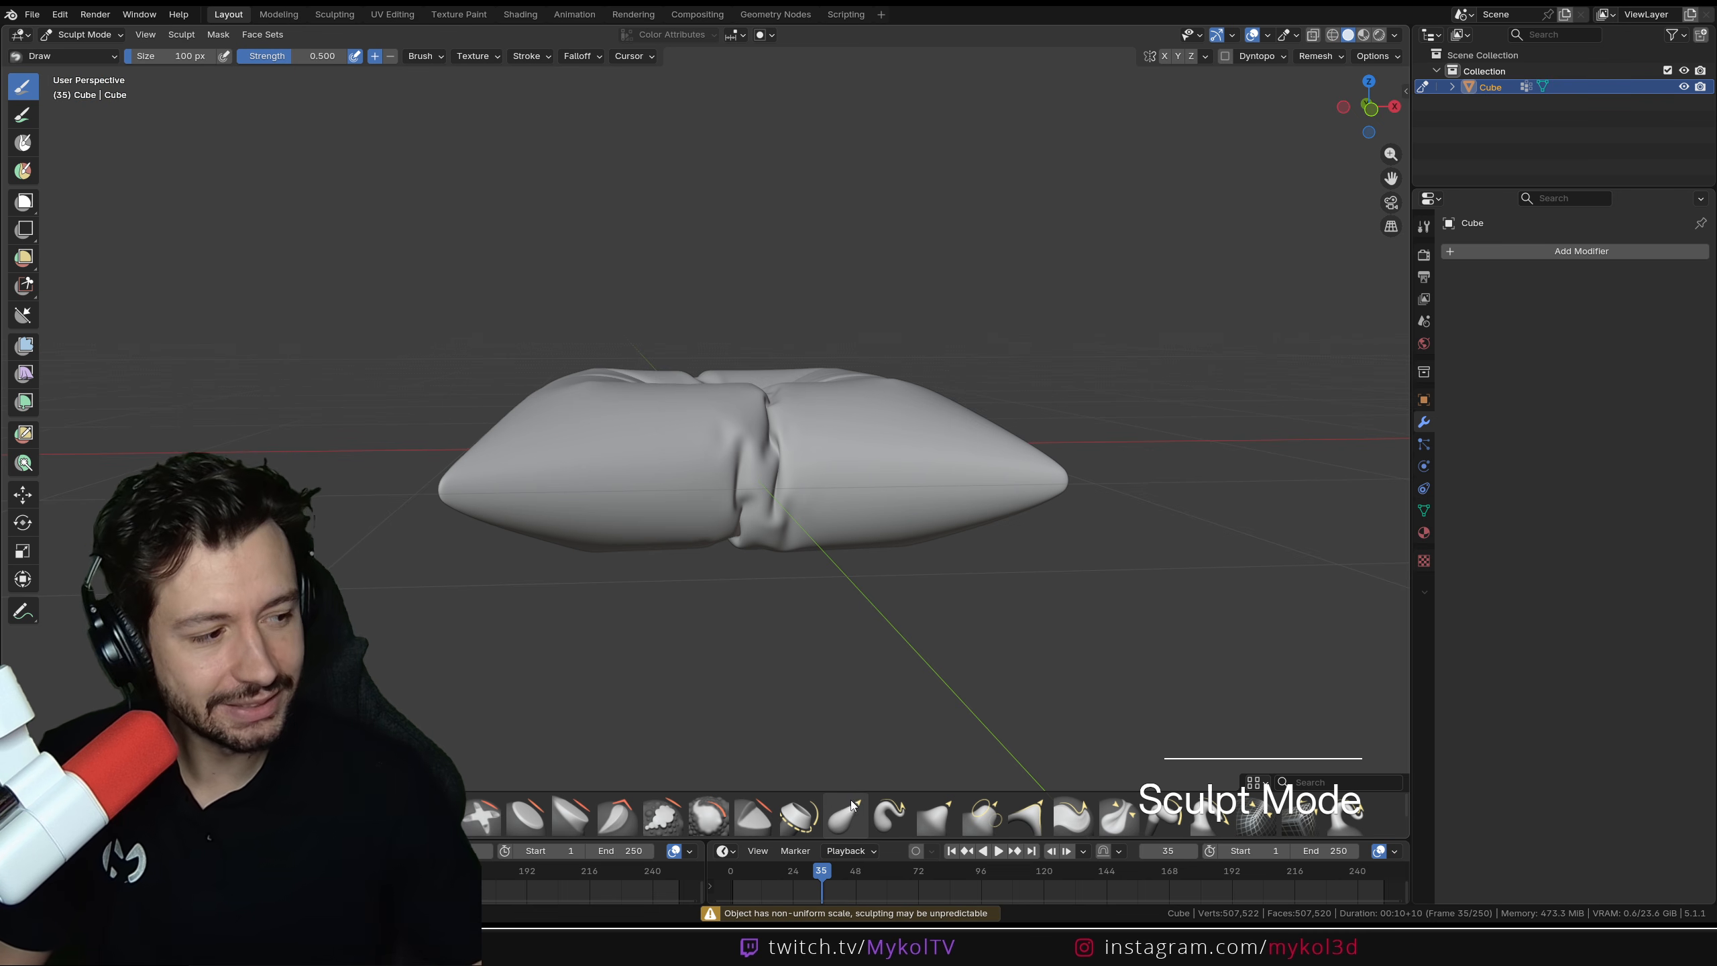
pyautogui.press('ctrl+alt+KP_5')
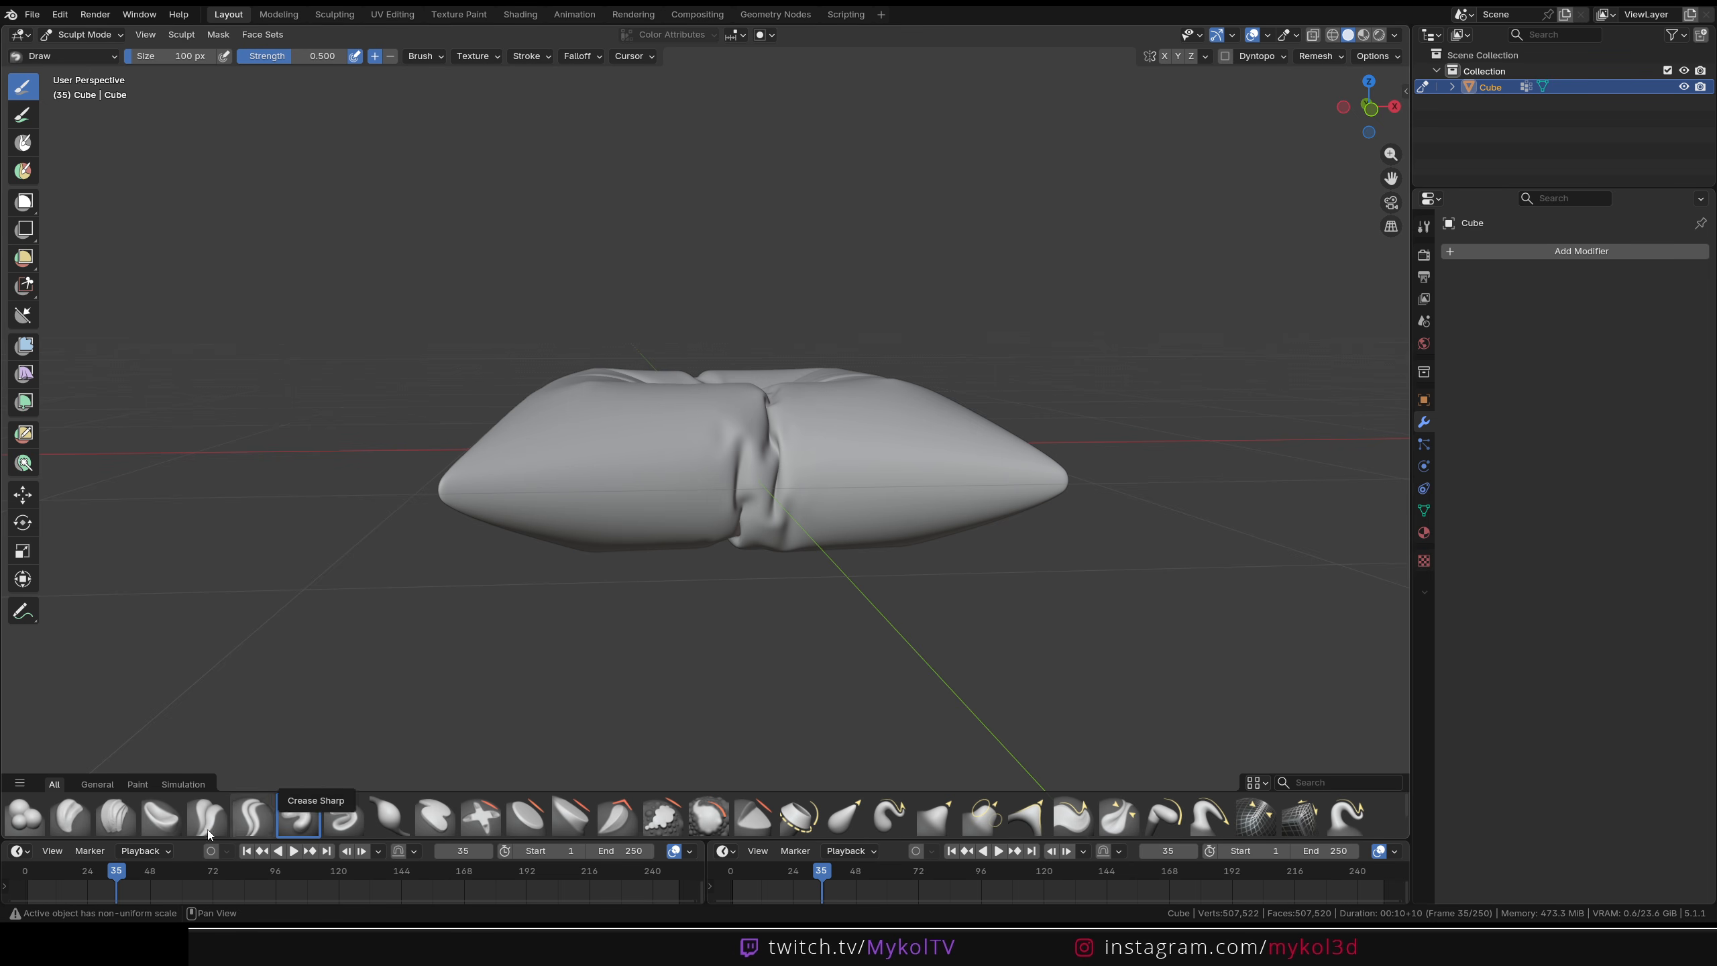
pyautogui.click(180, 785)
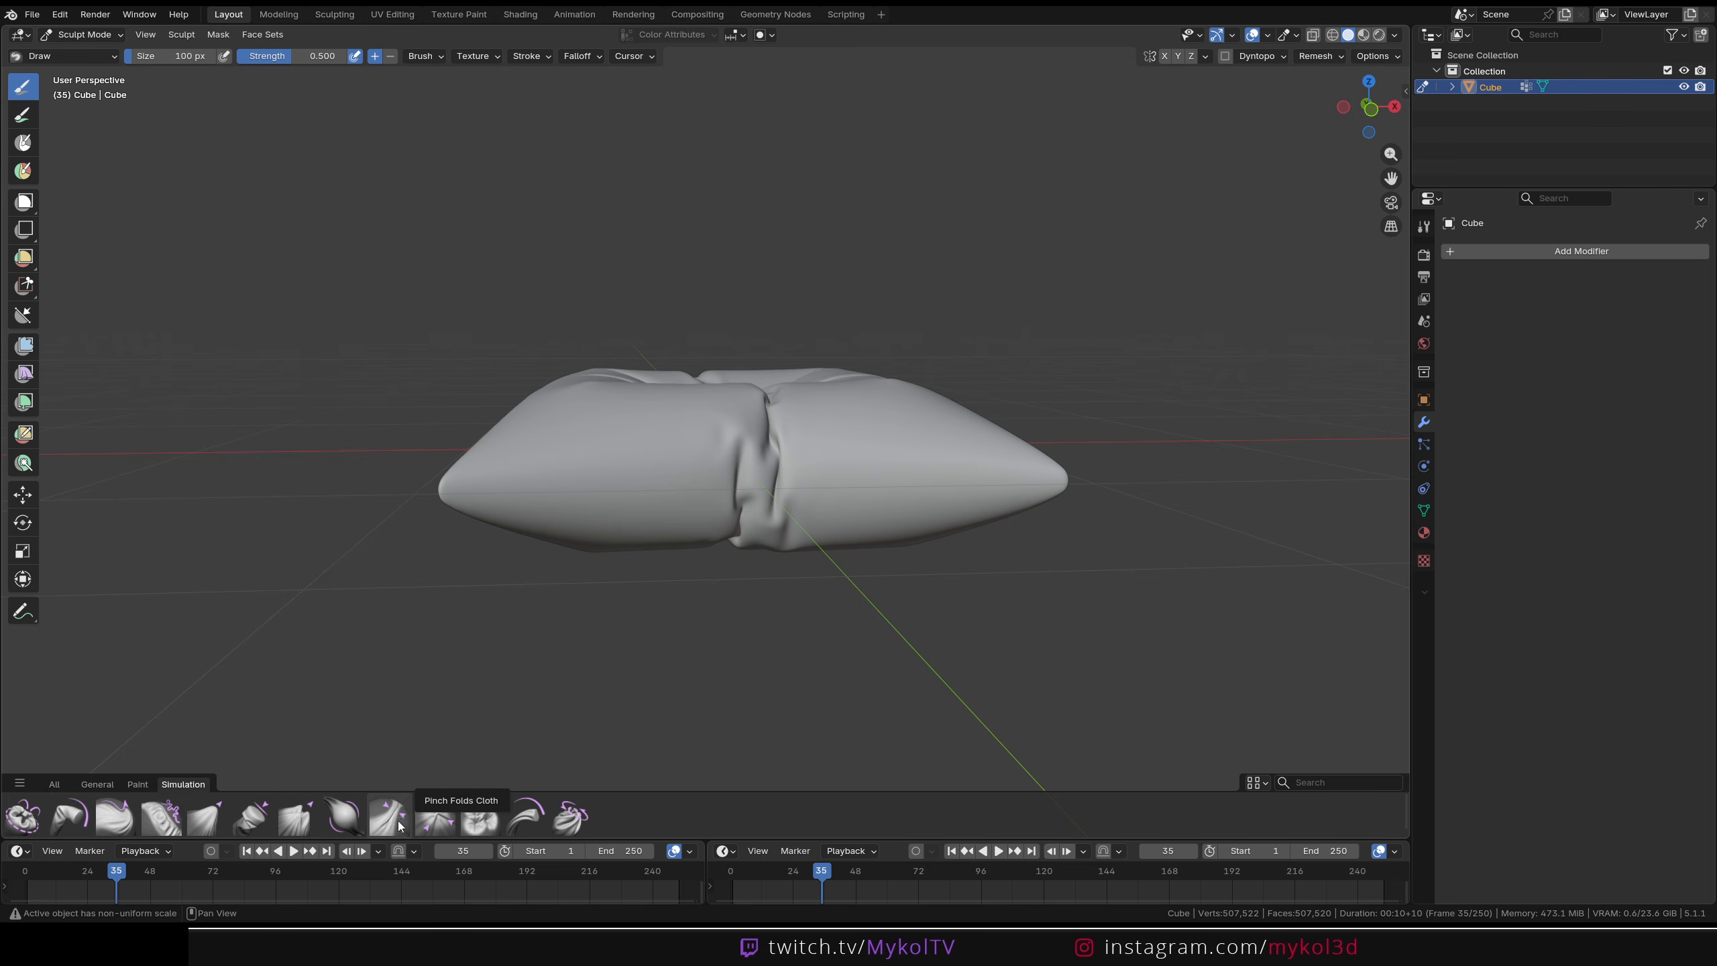
pyautogui.click(429, 823)
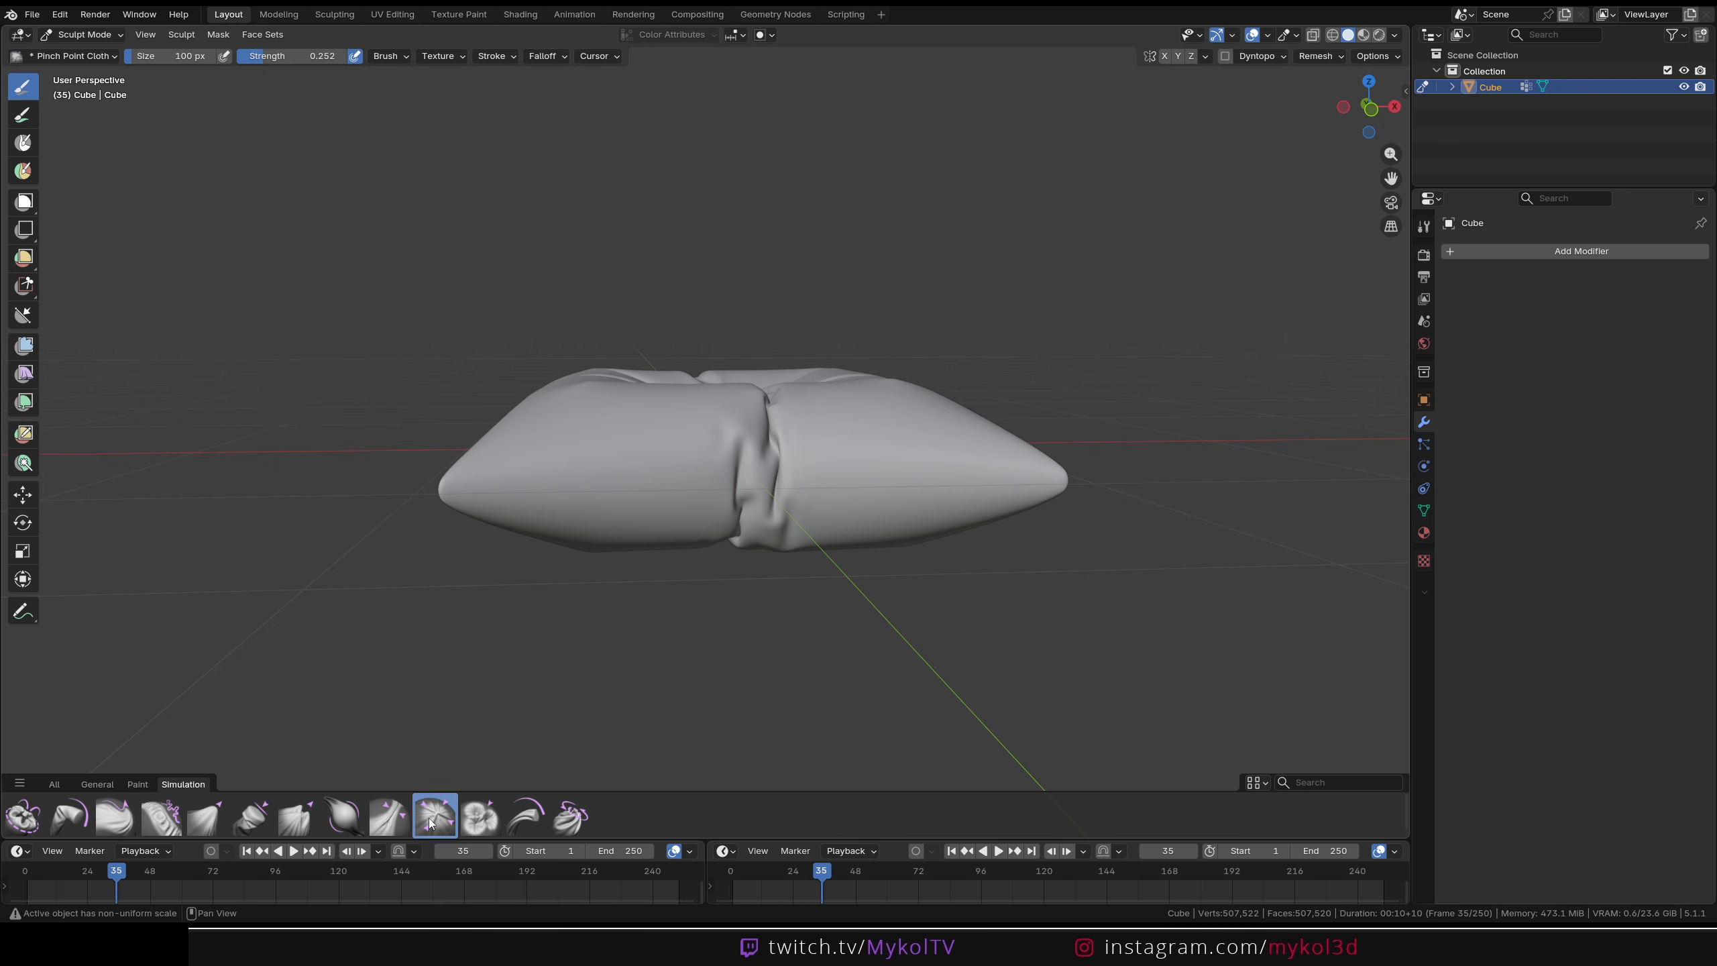
# Try a Pinch Point Cloth stroke on the smooth area between two centre creases, and undo it
pyautogui.moveTo(954, 431)
pyautogui.mouseDown(button='middle')
pyautogui.moveTo(957, 495)
pyautogui.moveTo(782, 522)
pyautogui.mouseUp(button='middle')
pyautogui.scroll(3, 958, 494)
pyautogui.moveTo(782, 522)
pyautogui.mouseDown(button='middle')
pyautogui.moveTo(781, 560)
pyautogui.moveTo(741, 541)
pyautogui.mouseUp(button='middle')
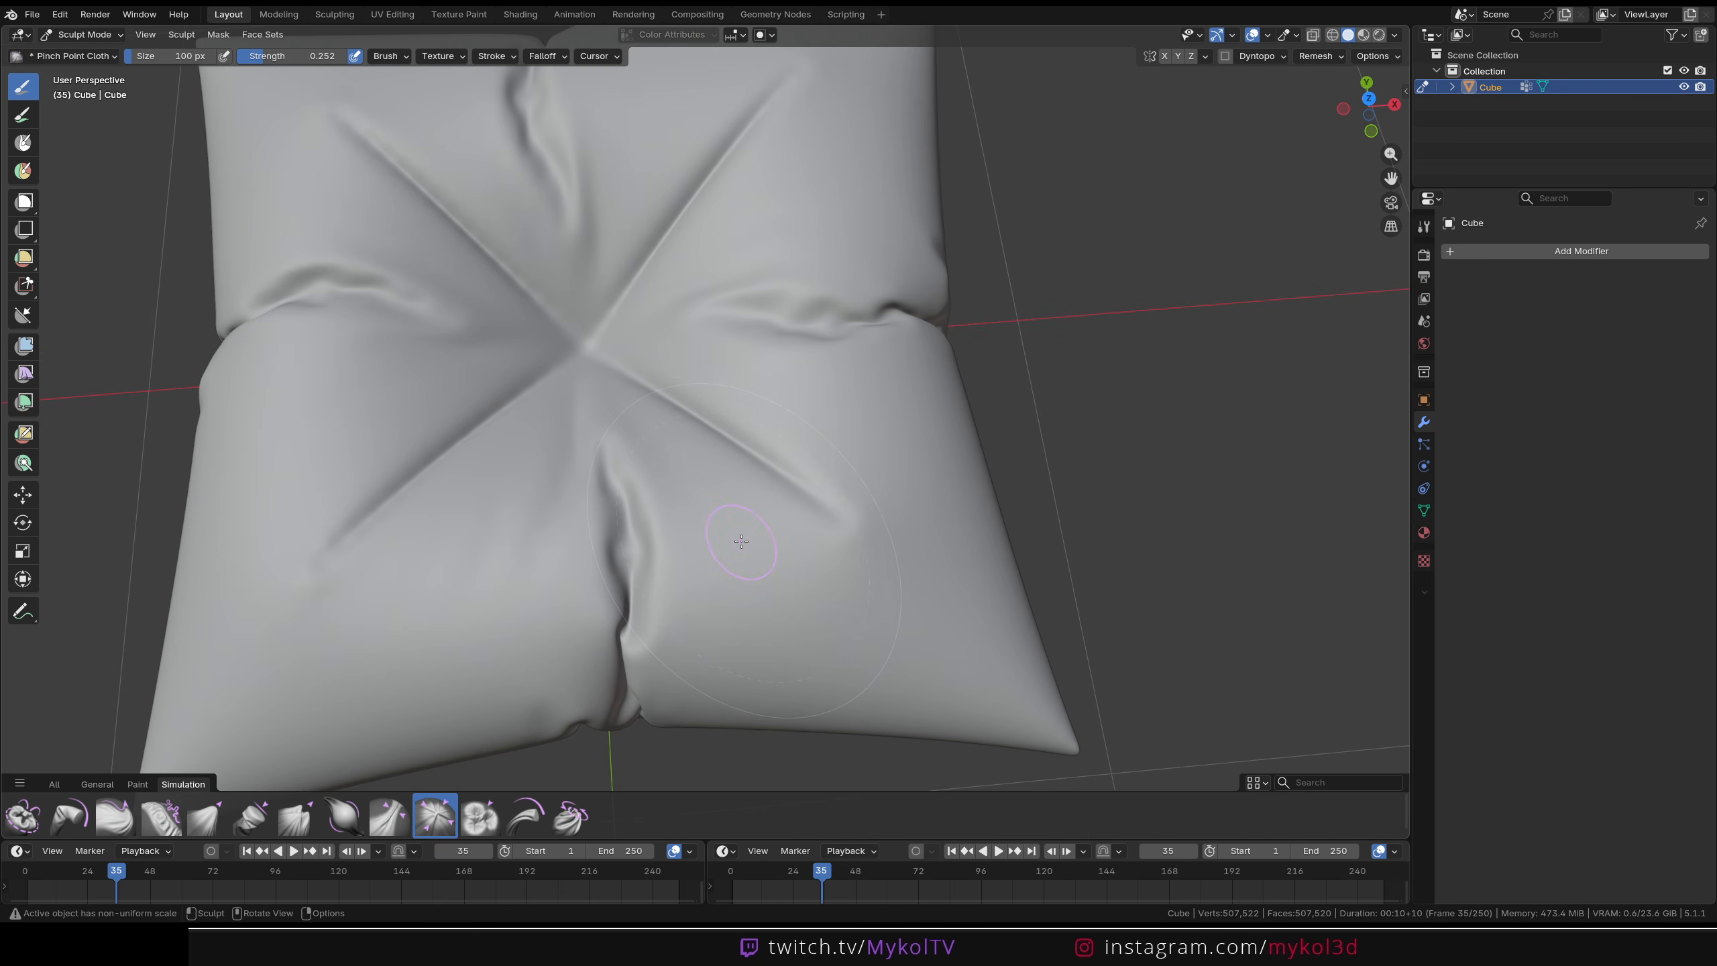
pyautogui.moveTo(758, 556); pyautogui.dragTo(759, 557)
pyautogui.scroll(4, 784, 572)
pyautogui.moveTo(835, 605)
pyautogui.keyDown('shift'); pyautogui.mouseDown(button='middle')
pyautogui.moveTo(736, 505)
pyautogui.moveTo(737, 468)
pyautogui.moveTo(717, 492)
pyautogui.moveTo(689, 488)
pyautogui.mouseUp(button='middle'); pyautogui.keyUp('shift')
pyautogui.hotkey('ctrl', 'z')
pyautogui.scroll(-4, 715, 484)
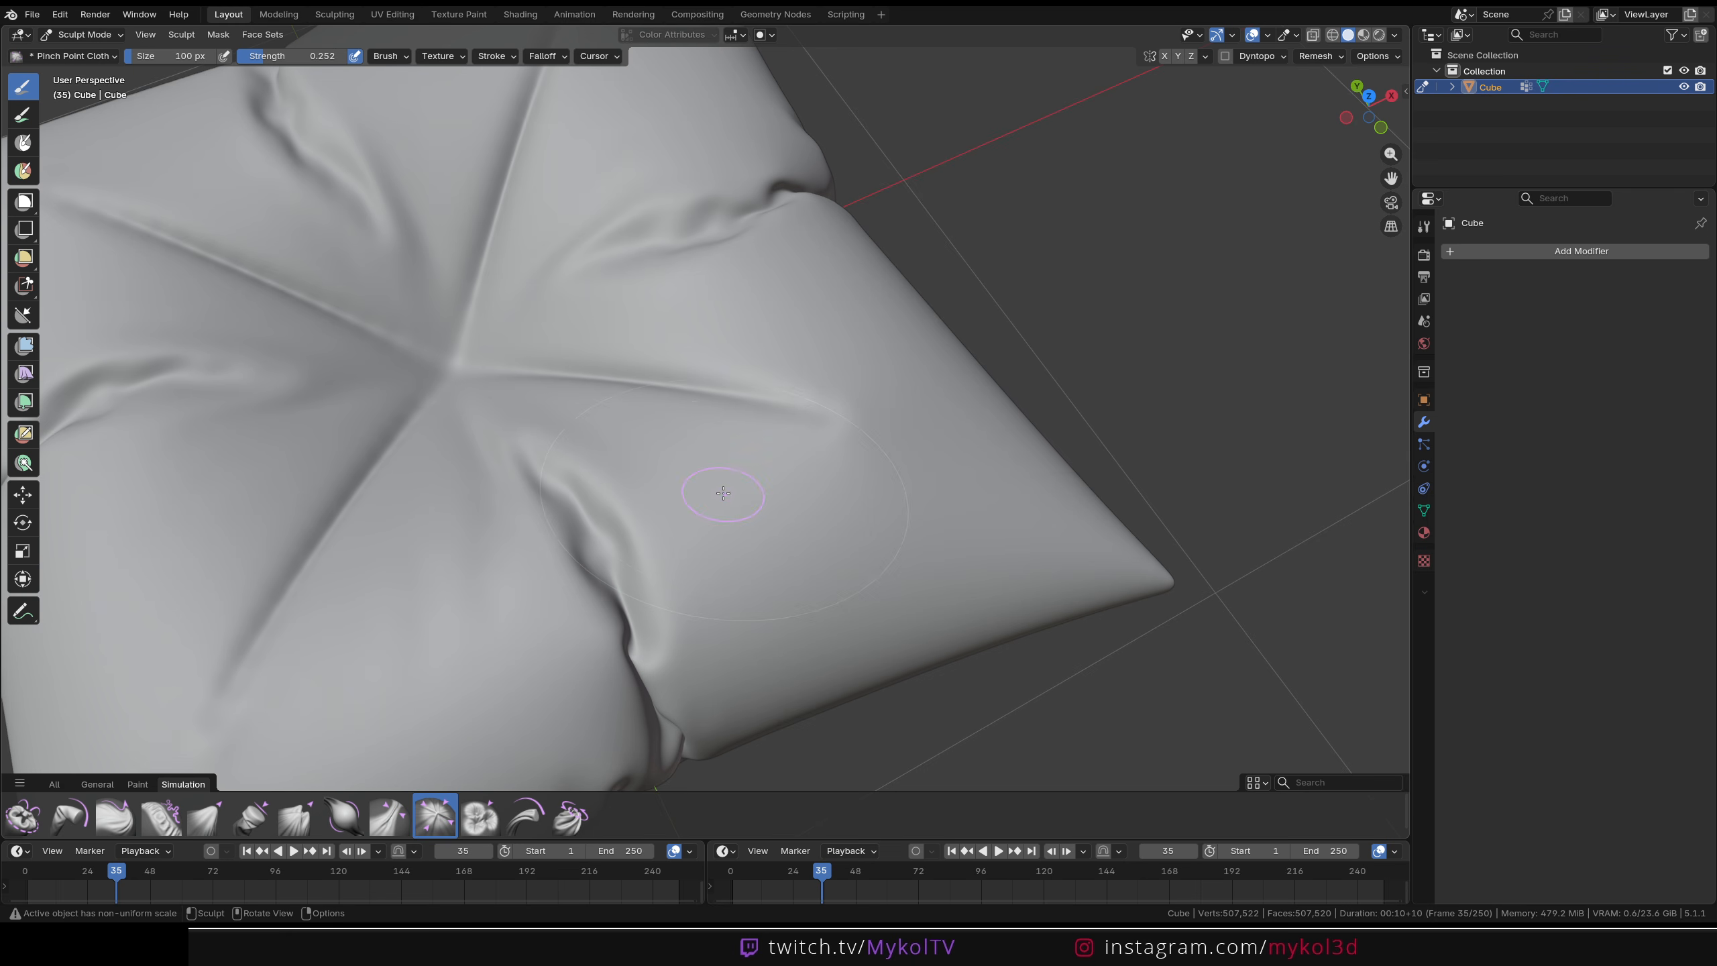
# Return the cushion to Object Mode and apply its scale
pyautogui.moveTo(731, 508); pyautogui.dragTo(759, 467, button='middle')
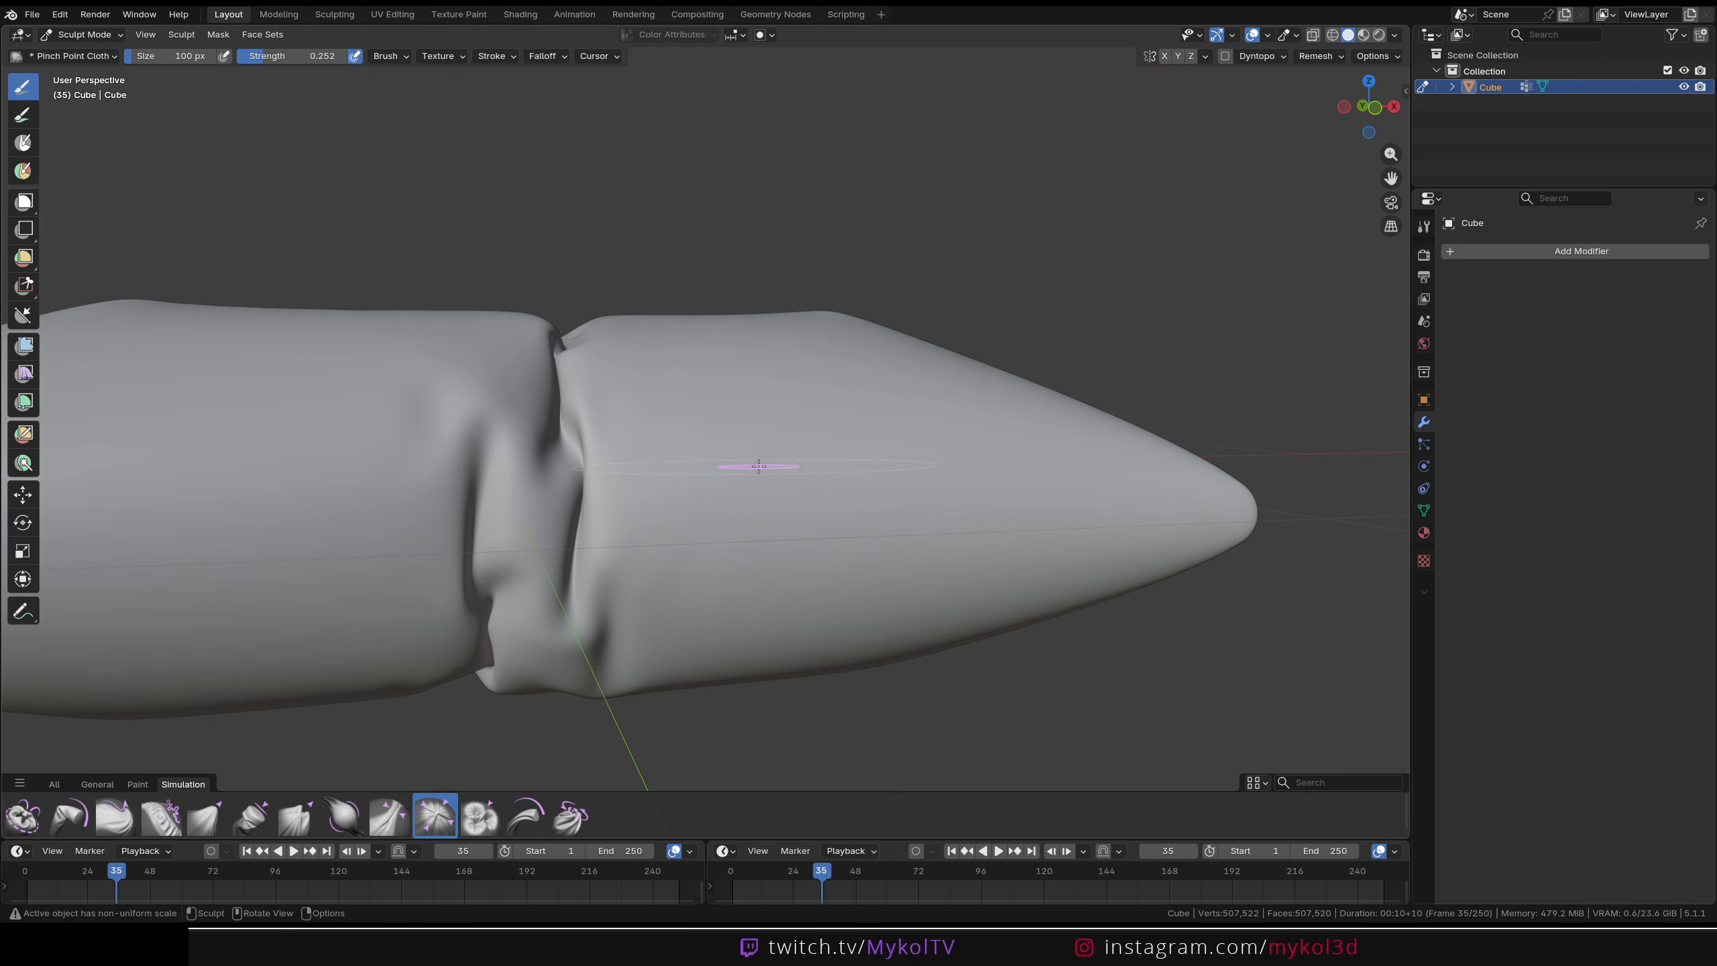
pyautogui.moveTo(782, 536); pyautogui.dragTo(747, 577, button='middle')
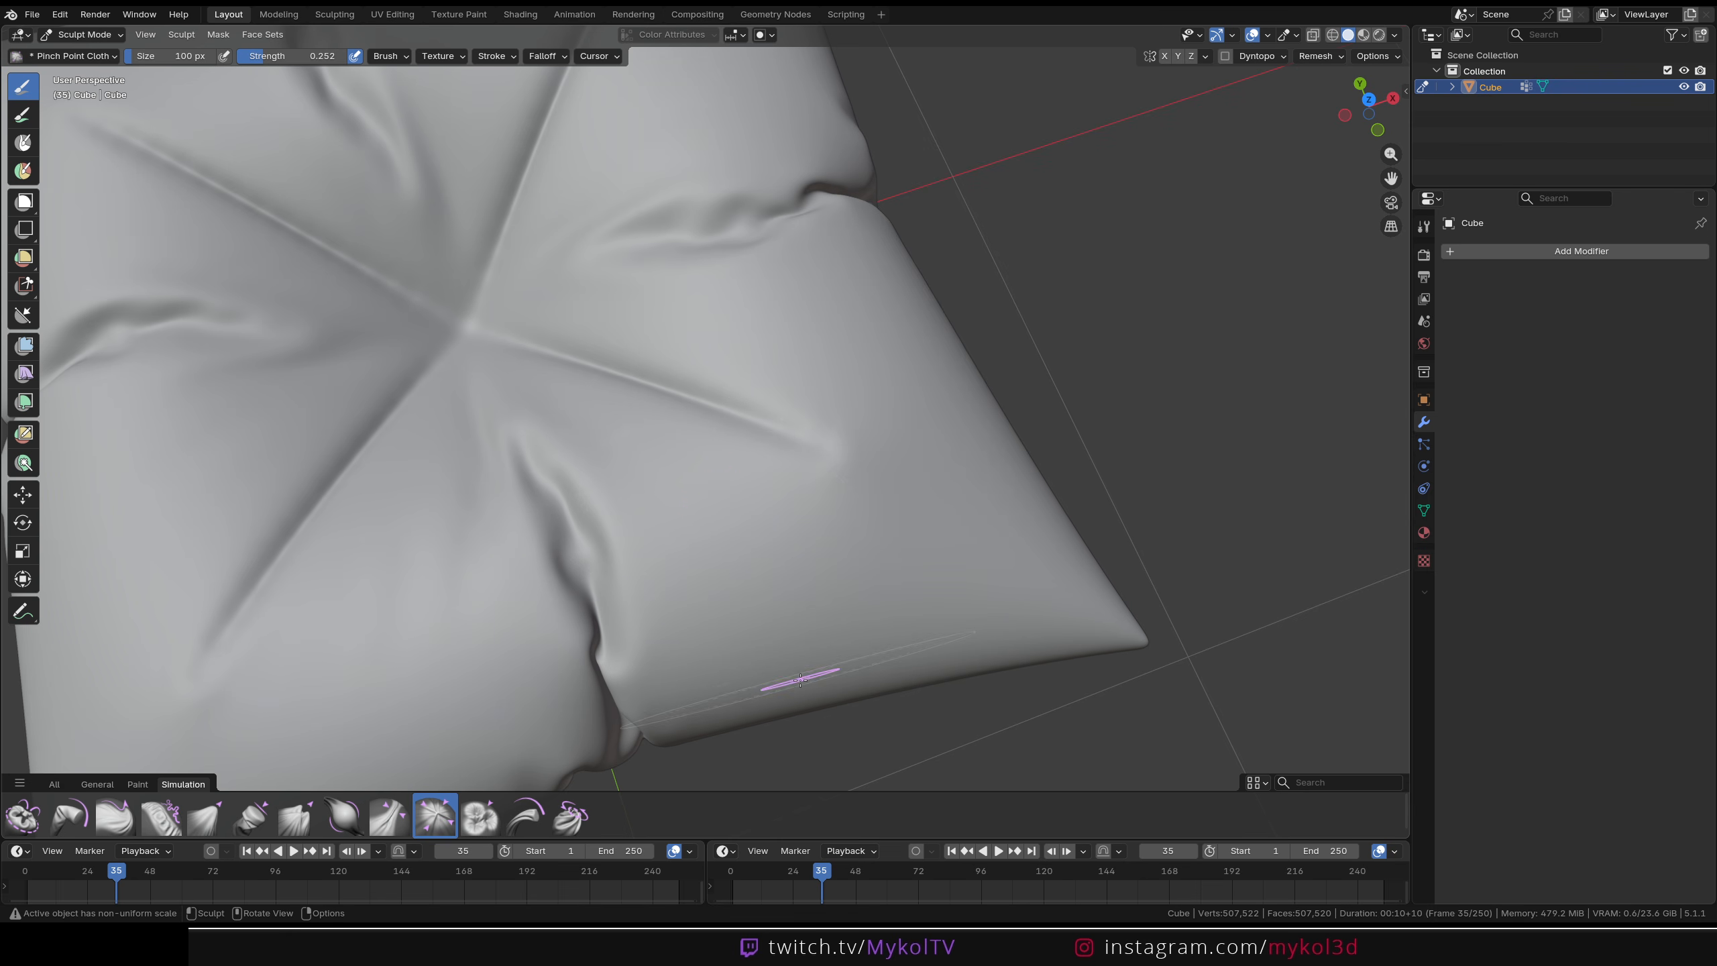
pyautogui.click(81, 32)
pyautogui.click(81, 51)
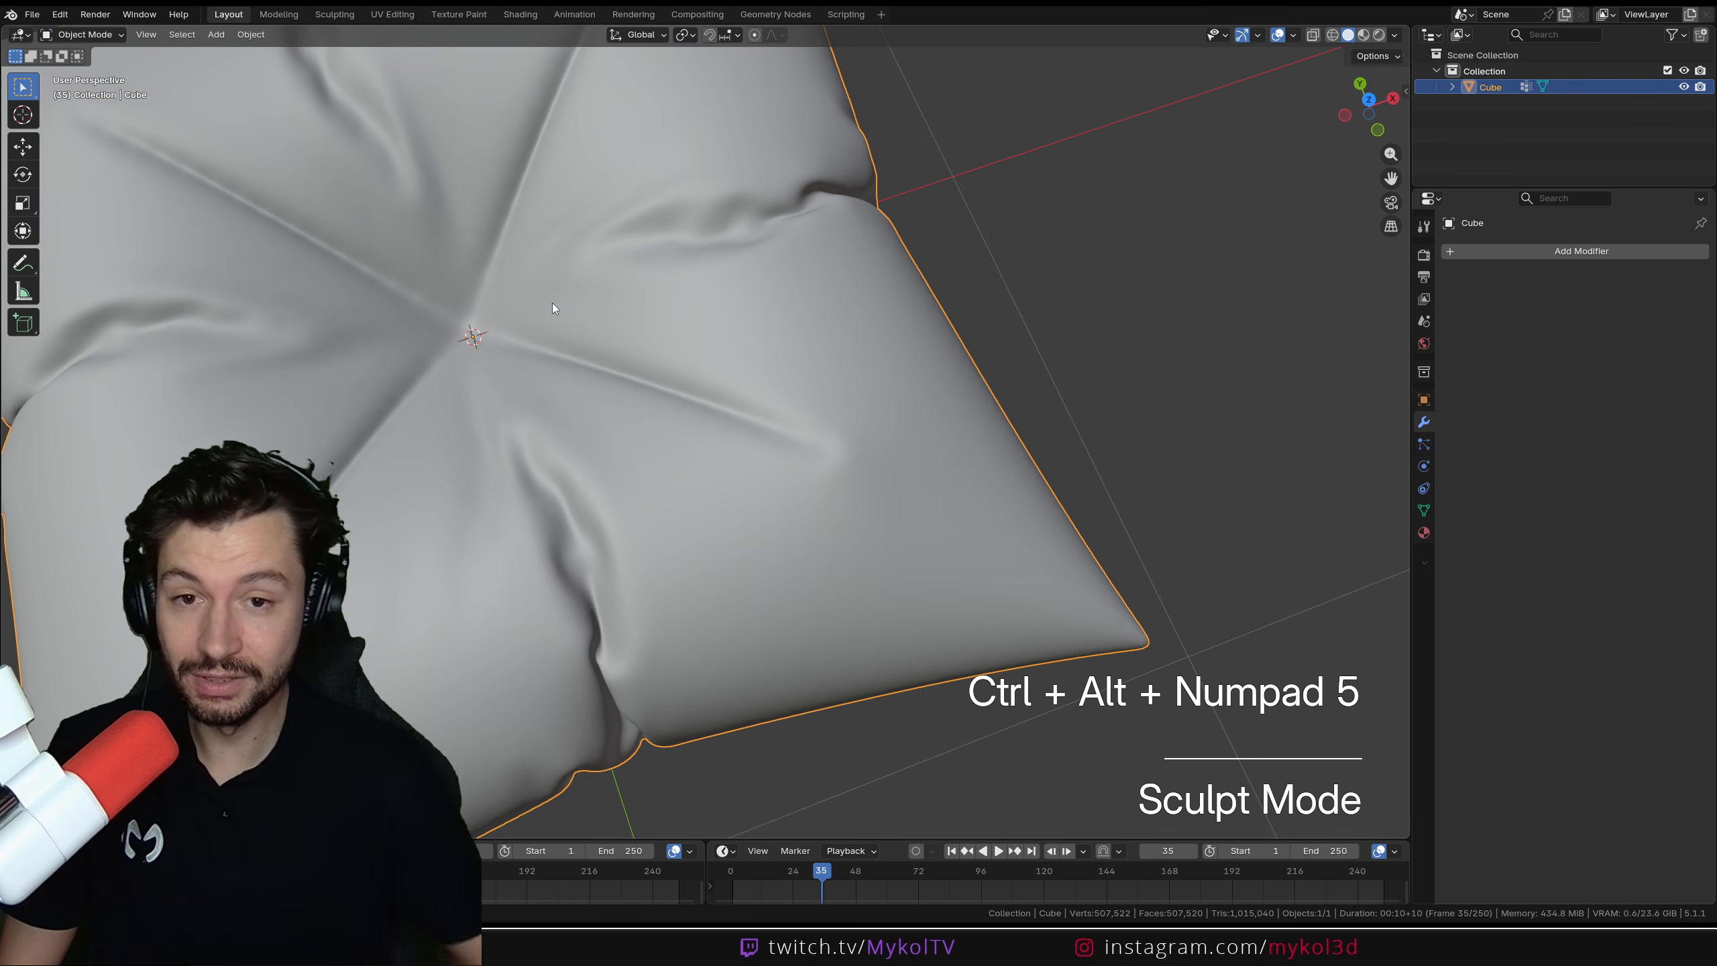
pyautogui.scroll(-3, 691, 299)
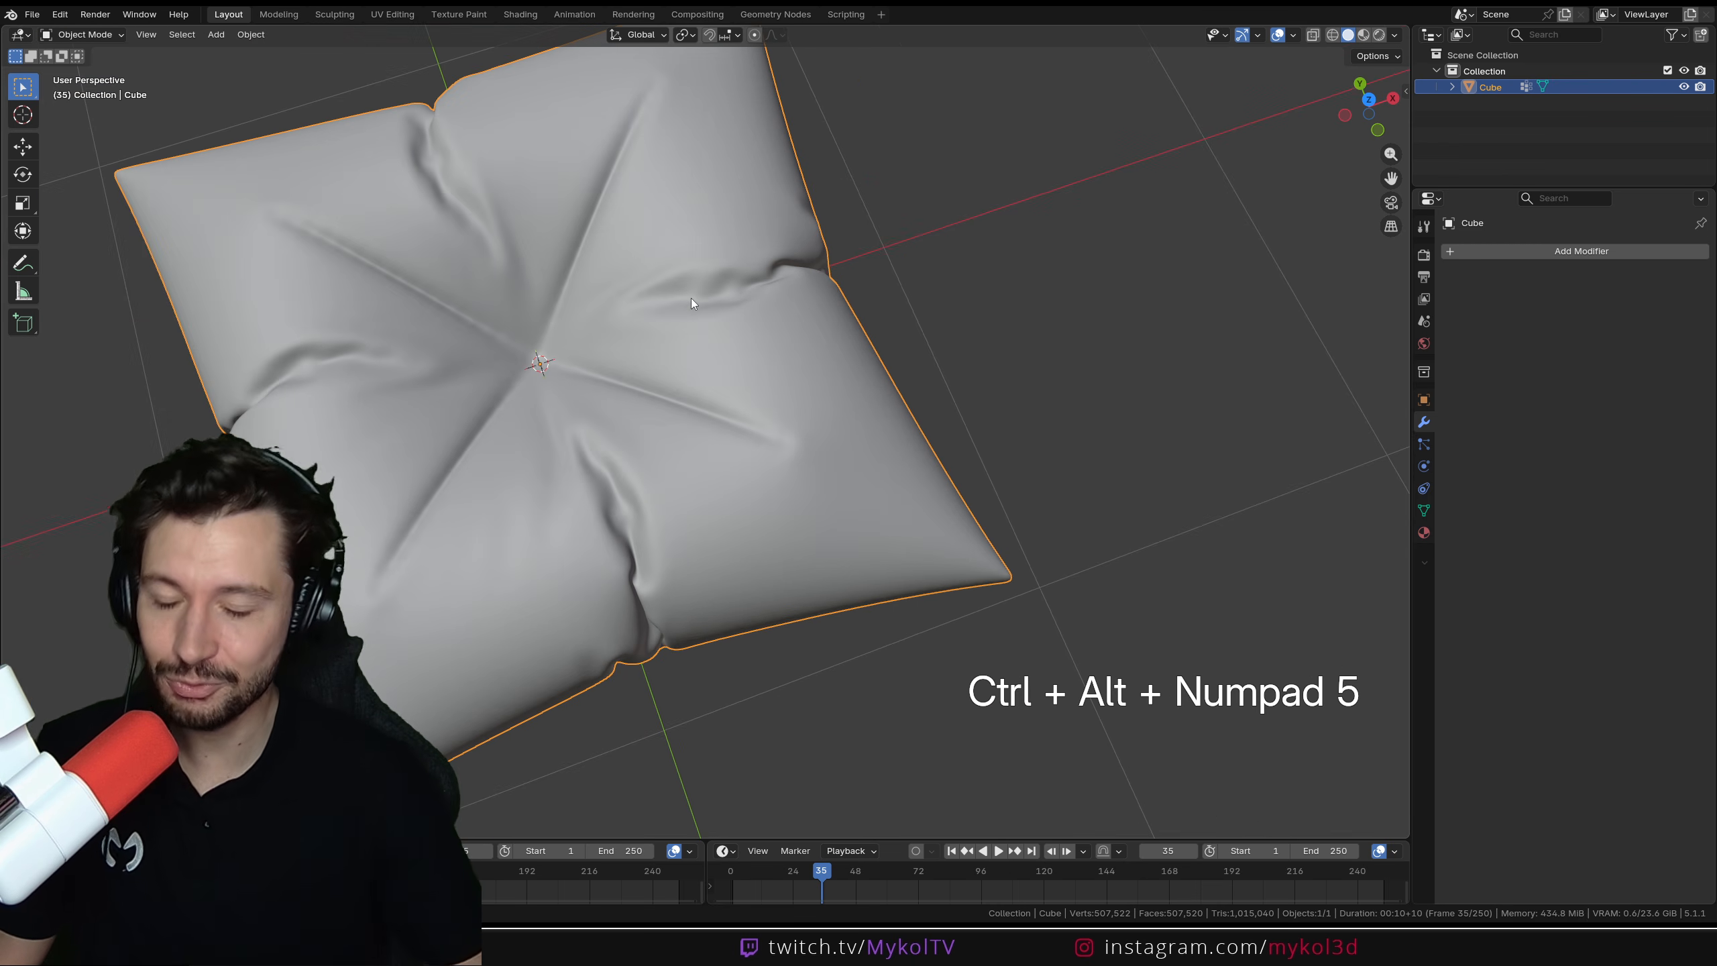
pyautogui.moveTo(691, 299); pyautogui.dragTo(759, 351, button='middle')
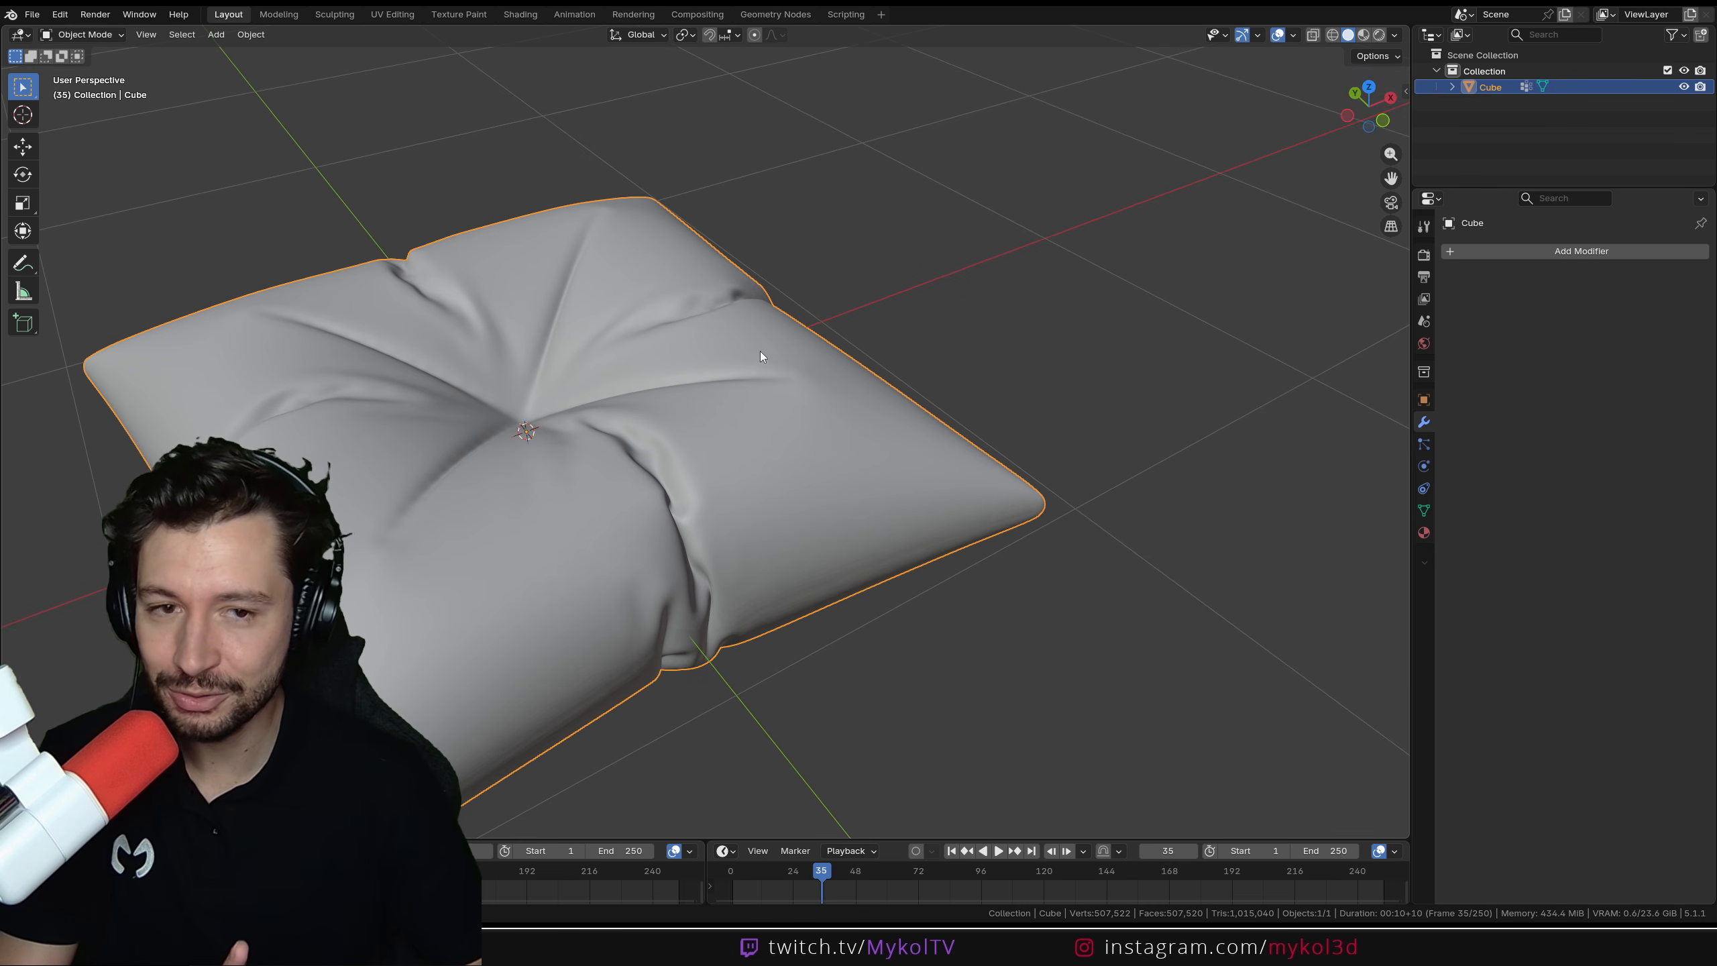
pyautogui.click(1402, 88)
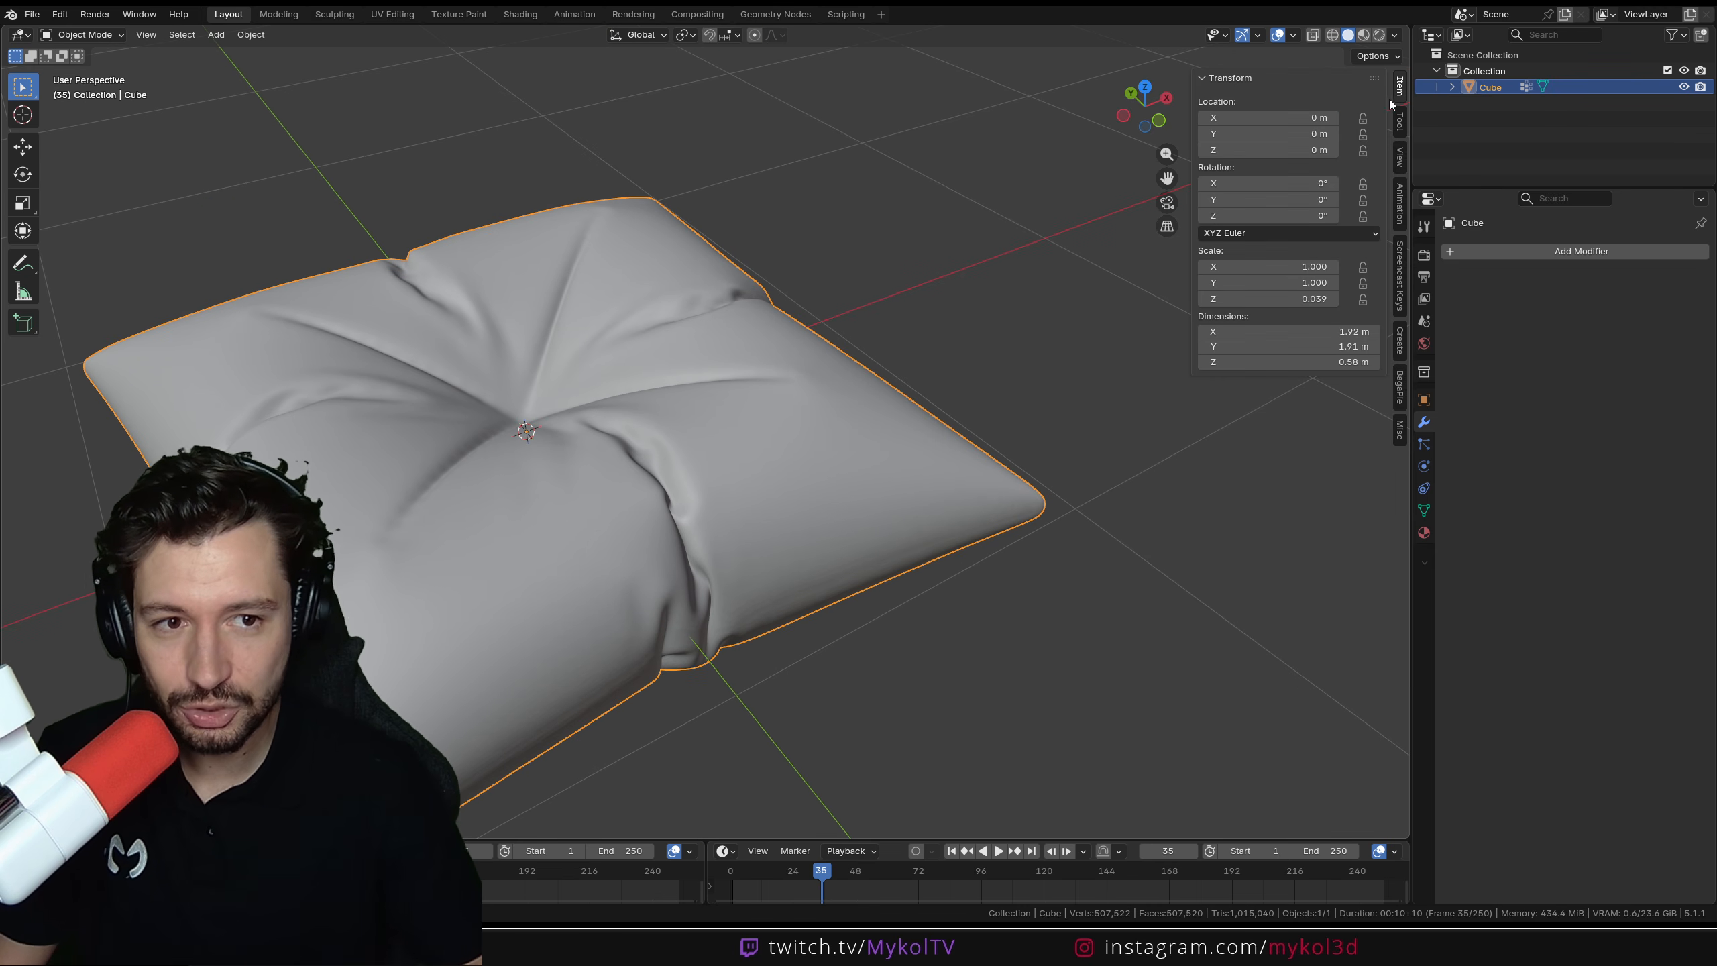
pyautogui.hotkey('ctrl', 'a')
pyautogui.click(837, 325)
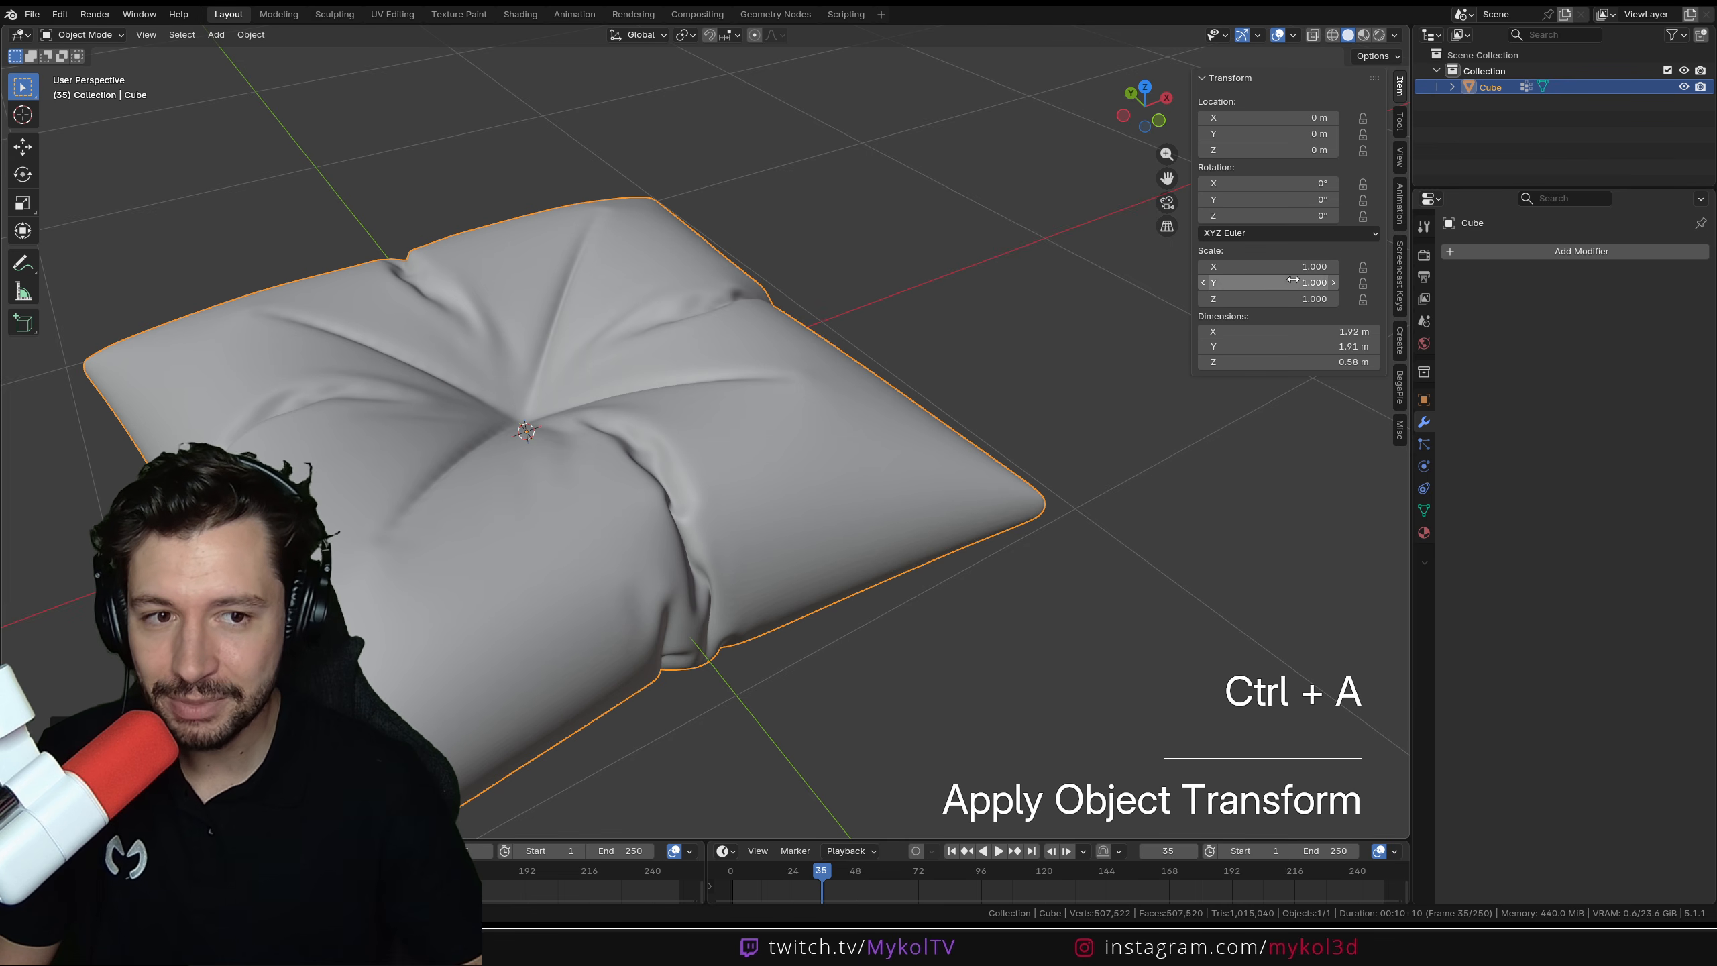
# Switch the cushion back to Sculpt Mode
pyautogui.moveTo(1044, 376)
pyautogui.keyDown('shift'); pyautogui.mouseDown(button='middle')
pyautogui.moveTo(871, 398)
pyautogui.moveTo(897, 400)
pyautogui.mouseUp(button='middle'); pyautogui.keyUp('shift')
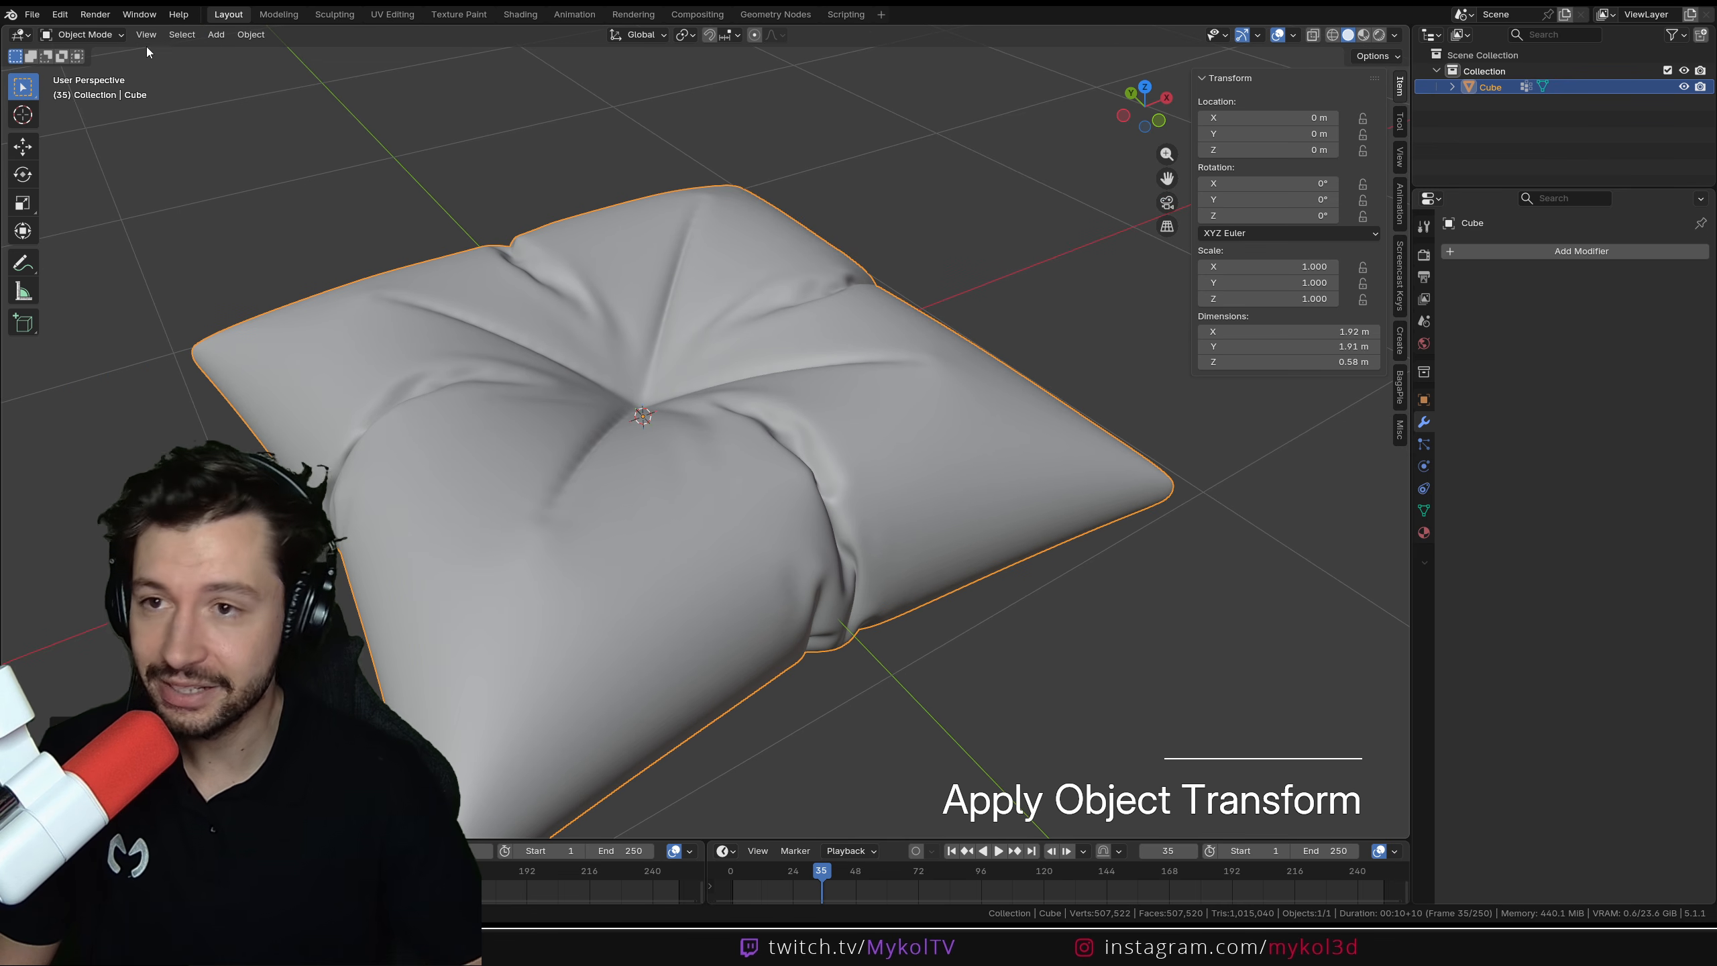
pyautogui.click(84, 33)
pyautogui.click(99, 86)
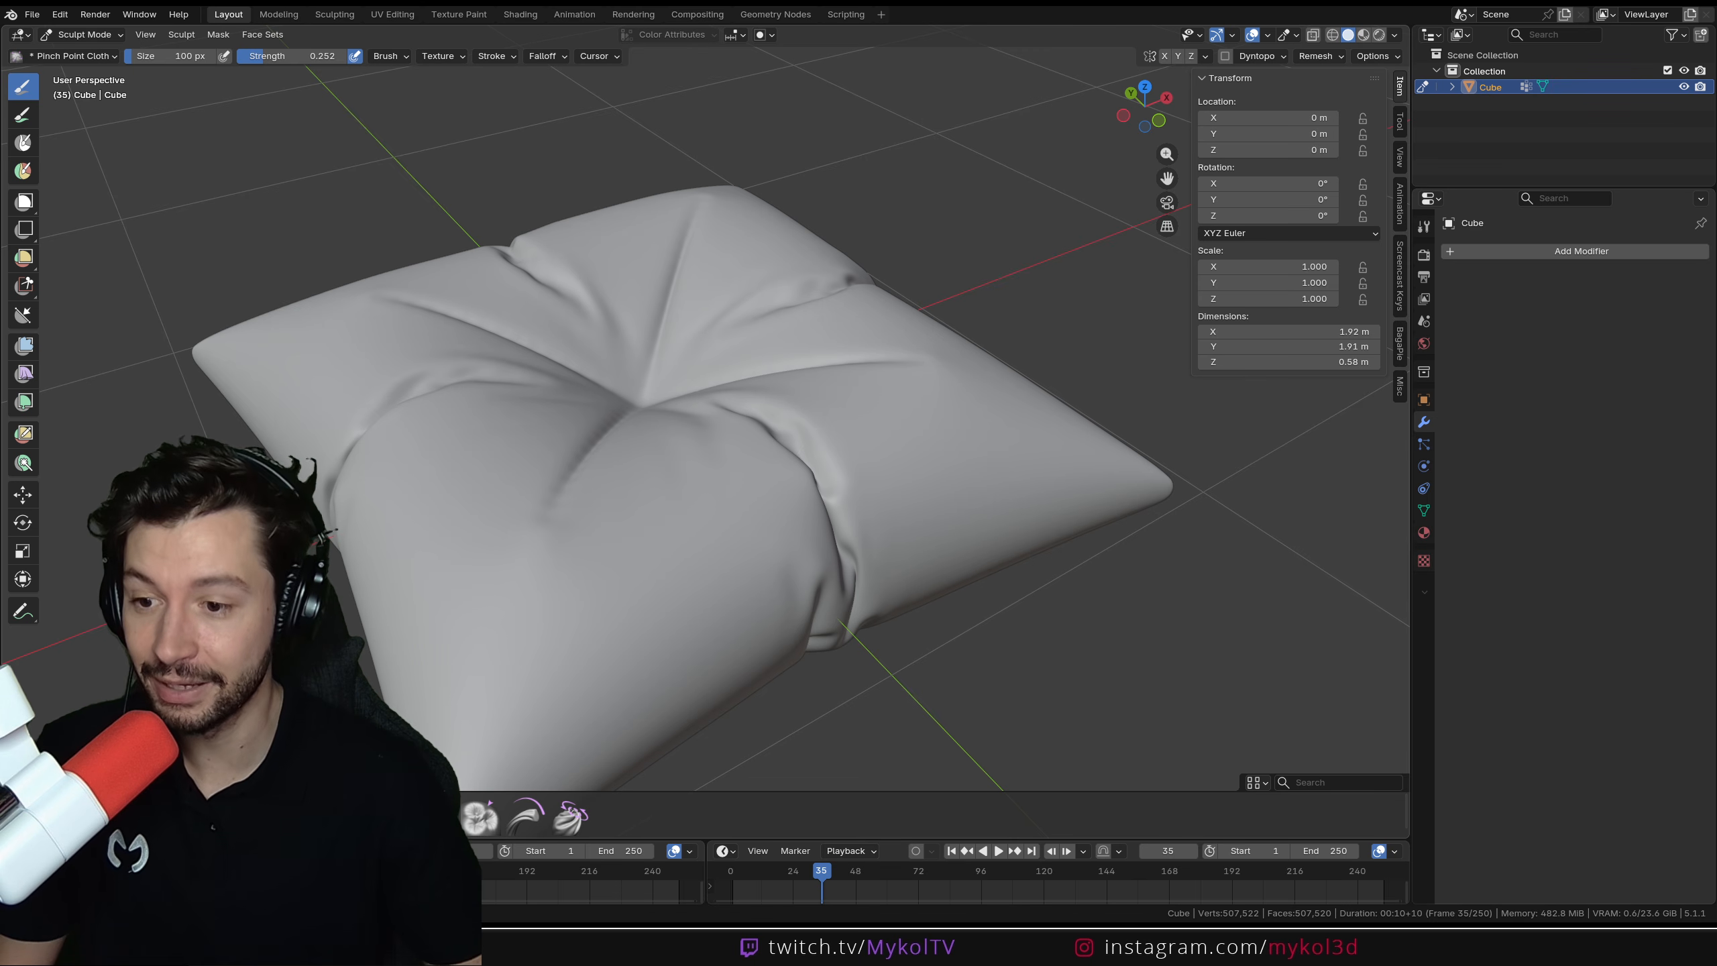
pyautogui.click(22, 783)
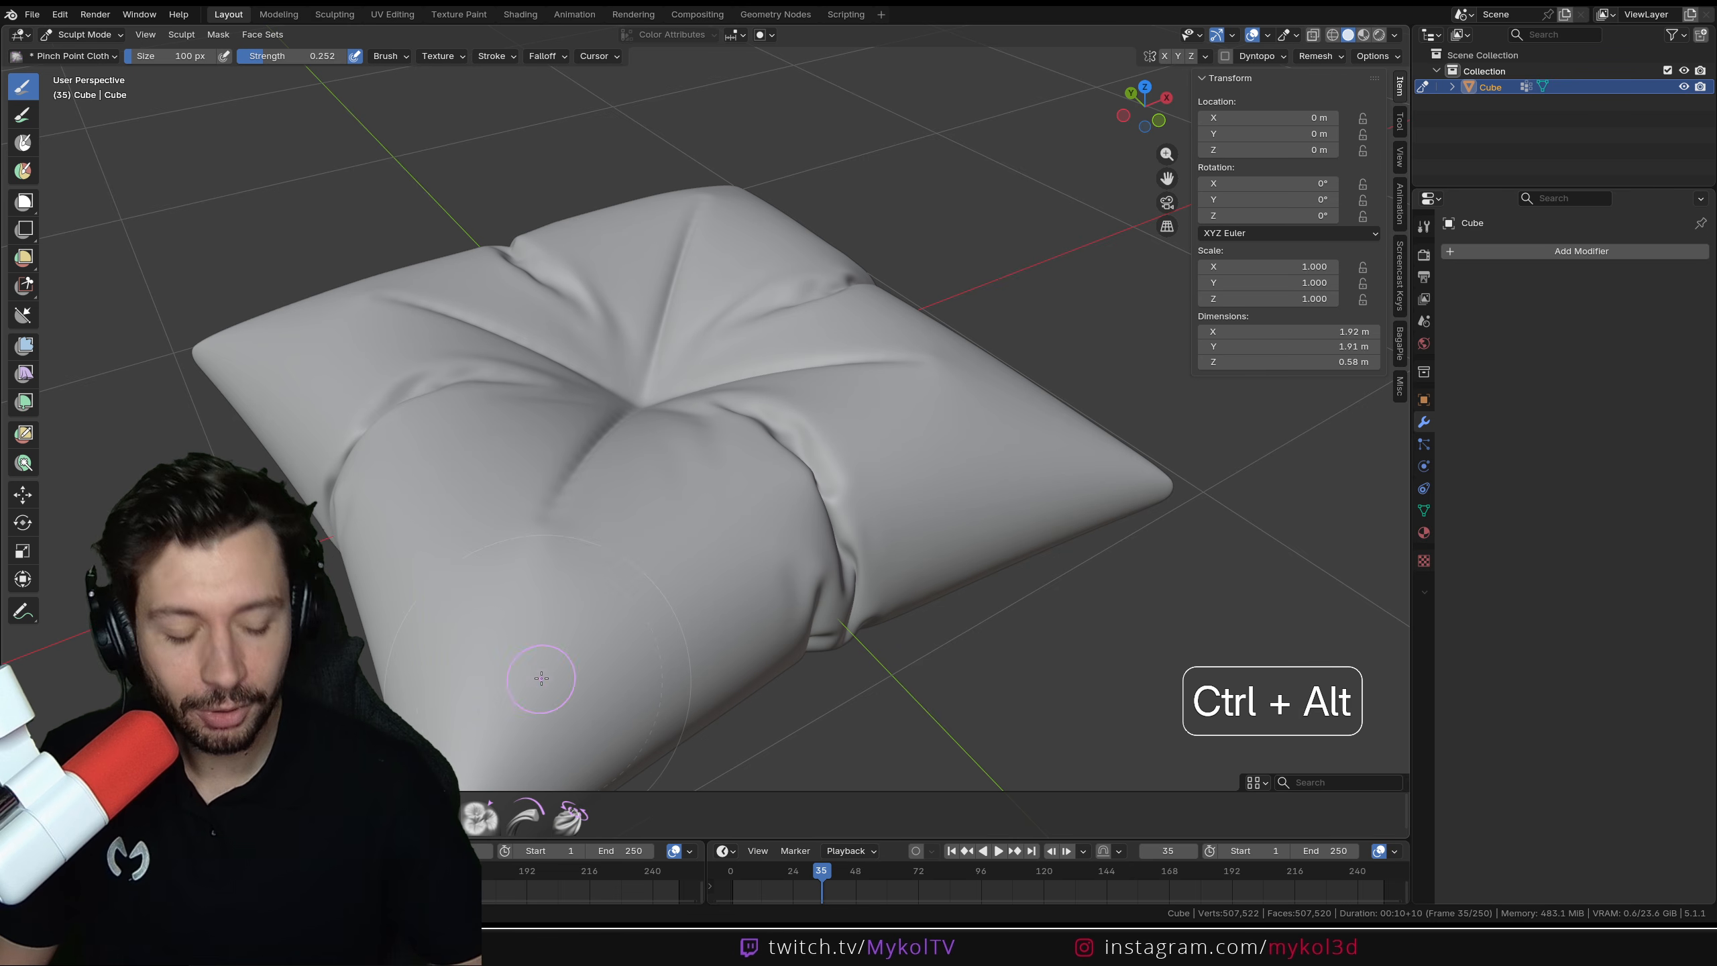
pyautogui.press('ctrl+alt+KP_5')
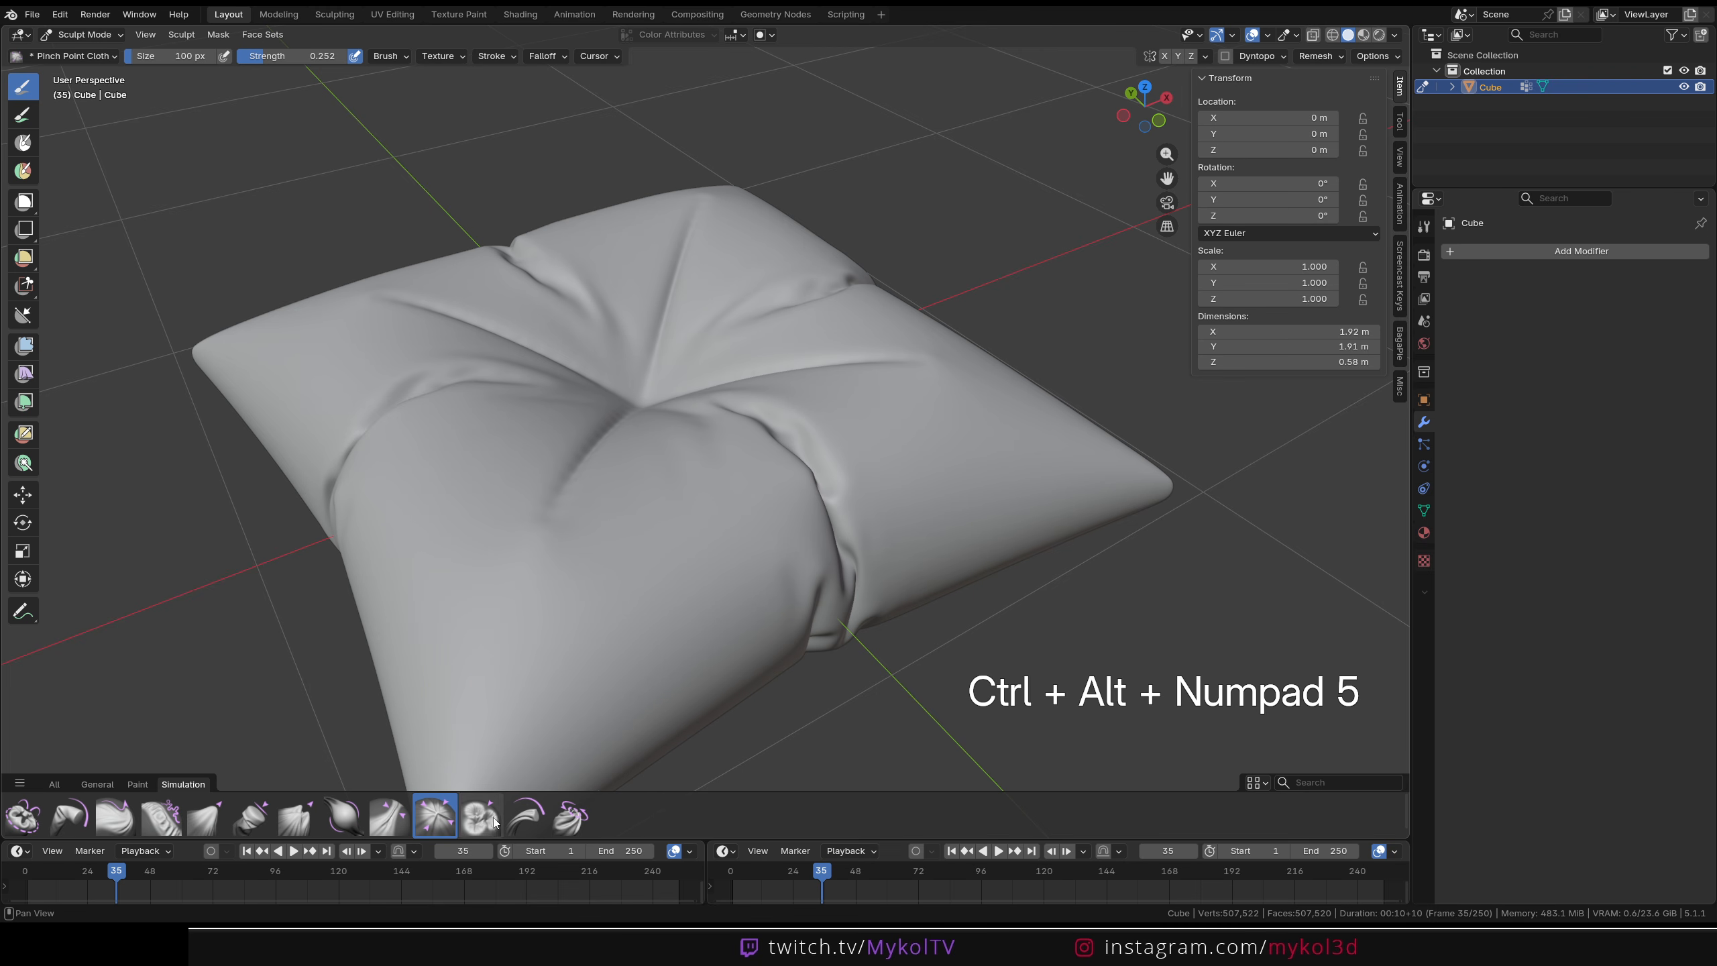
# Try two Pinch Point Cloth strokes along the cushion's side from the middle crease to the corner, undoing each
pyautogui.scroll(-2, 753, 585)
pyautogui.moveTo(757, 585)
pyautogui.mouseDown(button='middle')
pyautogui.moveTo(738, 531)
pyautogui.moveTo(678, 491)
pyautogui.mouseUp(button='middle')
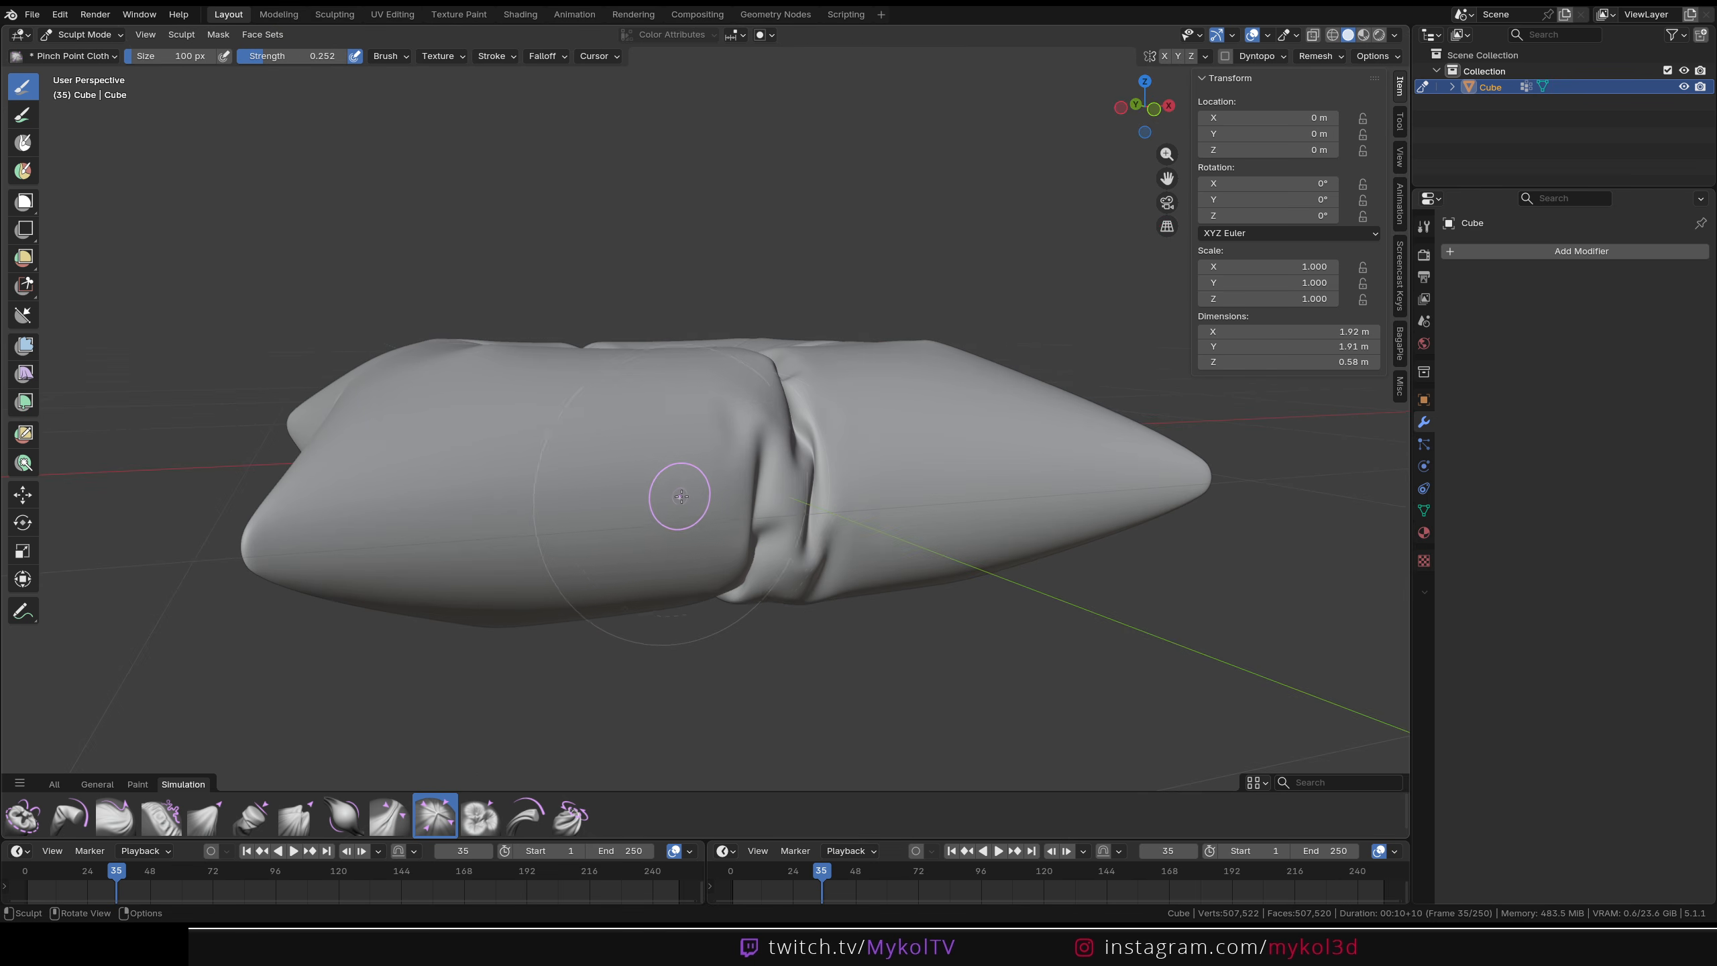
pyautogui.moveTo(730, 494); pyautogui.dragTo(340, 538)
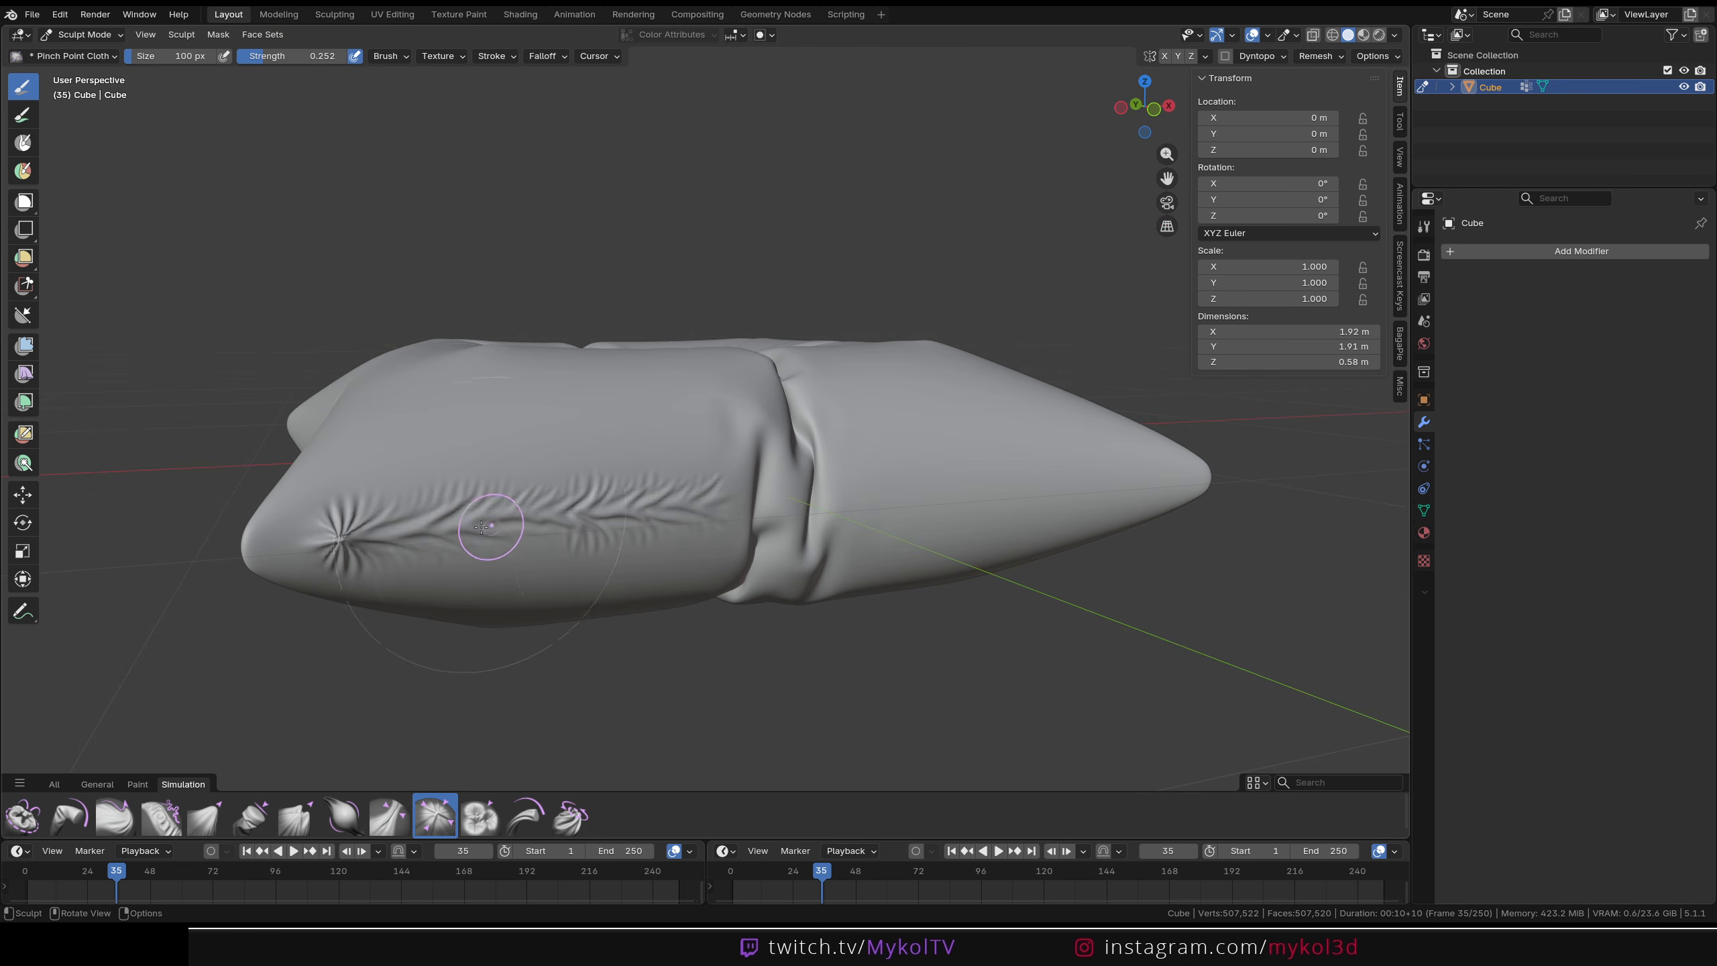
pyautogui.hotkey('ctrl', 'z')
pyautogui.moveTo(717, 497); pyautogui.dragTo(277, 561)
pyautogui.hotkey('ctrl', 'z')
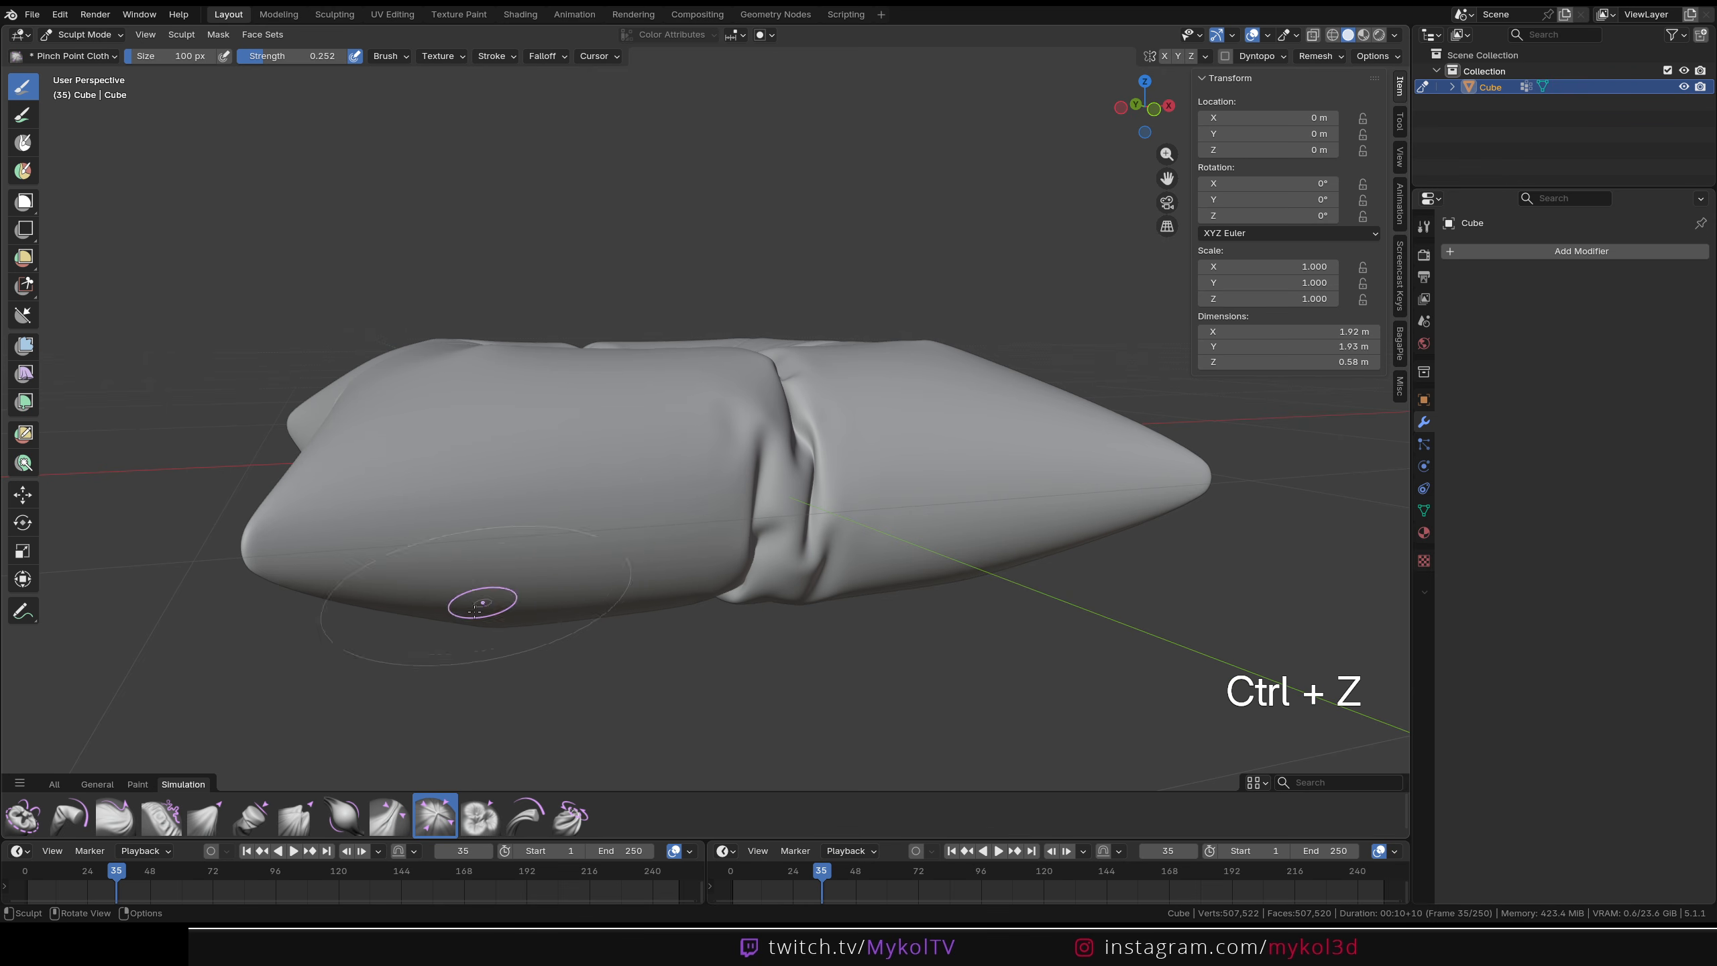
# Choose the Pinch Folds Cloth brush, try a stroke along the cushion's side, and undo it
pyautogui.click(392, 829)
pyautogui.scroll(3, 613, 682)
pyautogui.moveTo(748, 569); pyautogui.dragTo(689, 570)
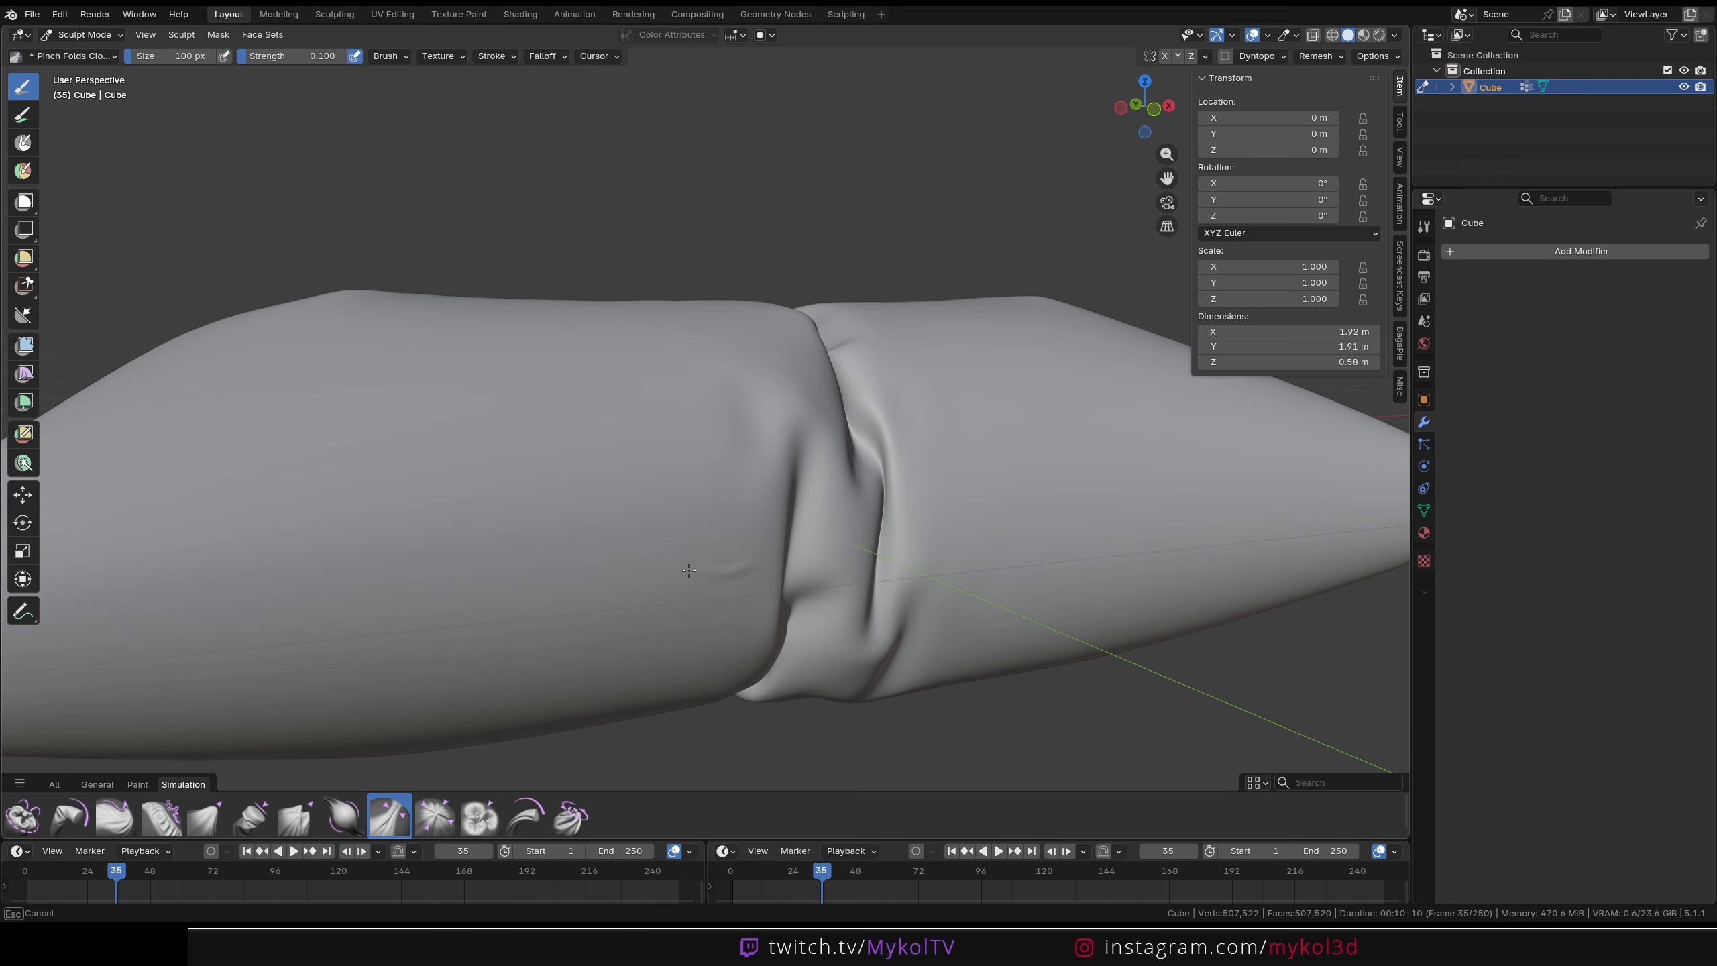
pyautogui.moveTo(212, 594); pyautogui.dragTo(287, 594)
pyautogui.hotkey('ctrl', 'z')
pyautogui.scroll(-3, 529, 537)
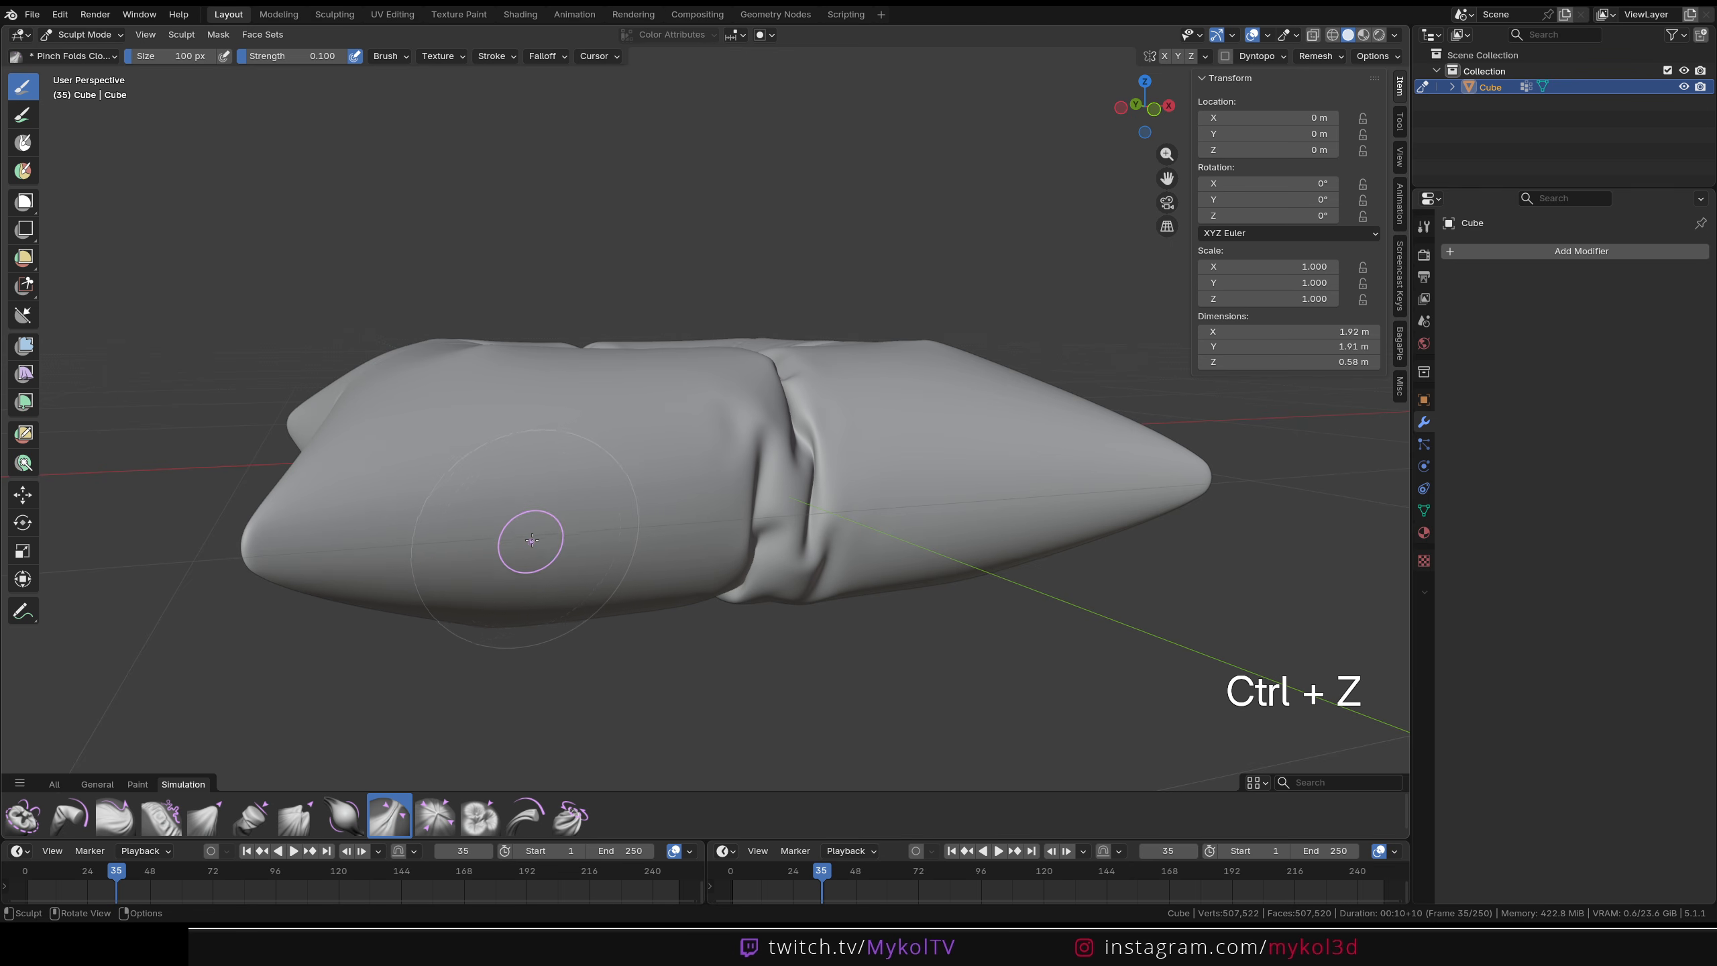
# Try a Pinch Folds Cloth stroke along the cushion's side with a 286 px brush, and undo it
pyautogui.press('f')
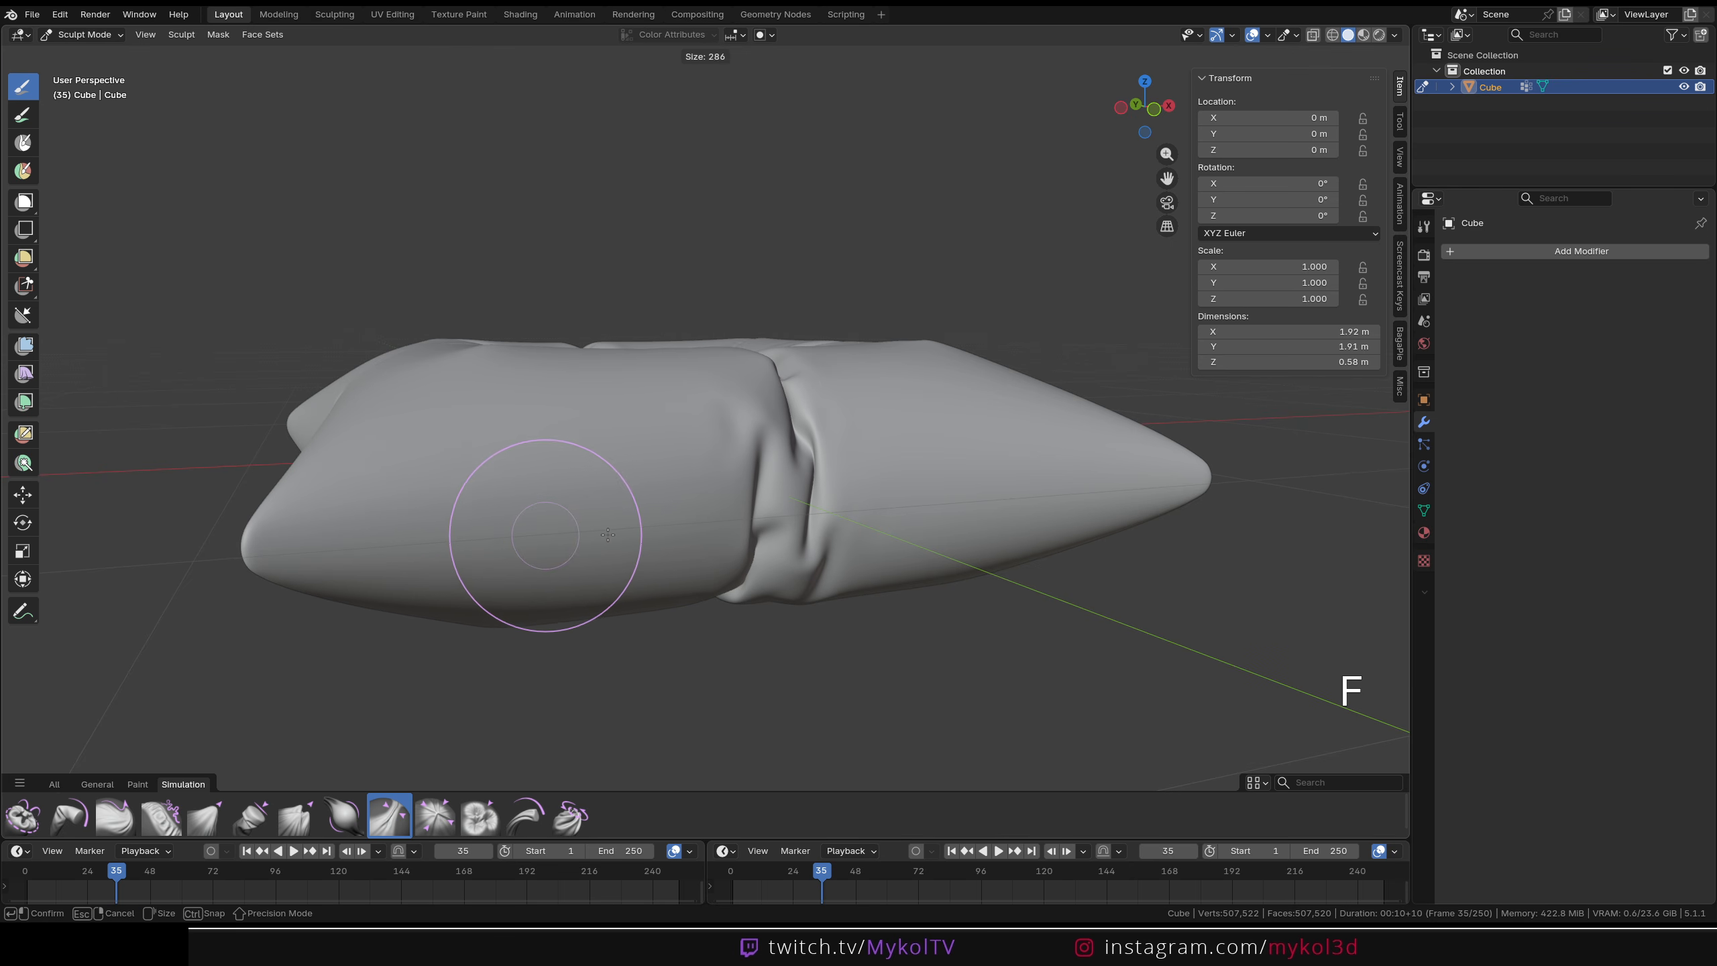
pyautogui.click(606, 535)
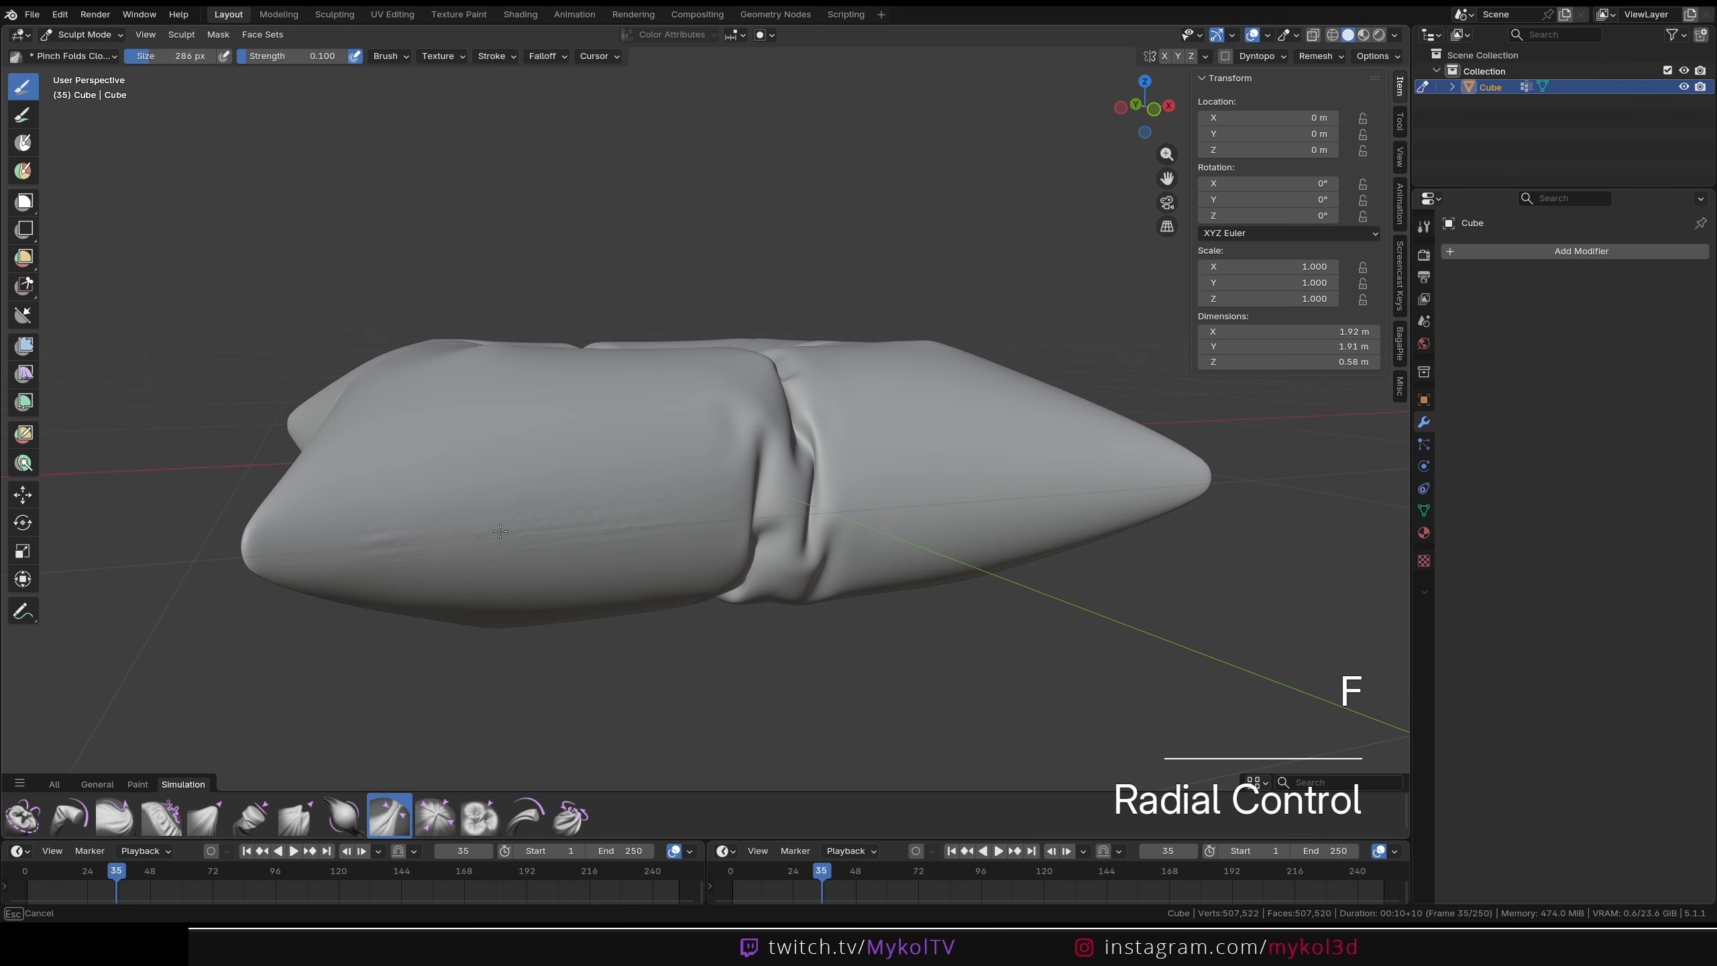
pyautogui.moveTo(348, 533); pyautogui.dragTo(260, 537)
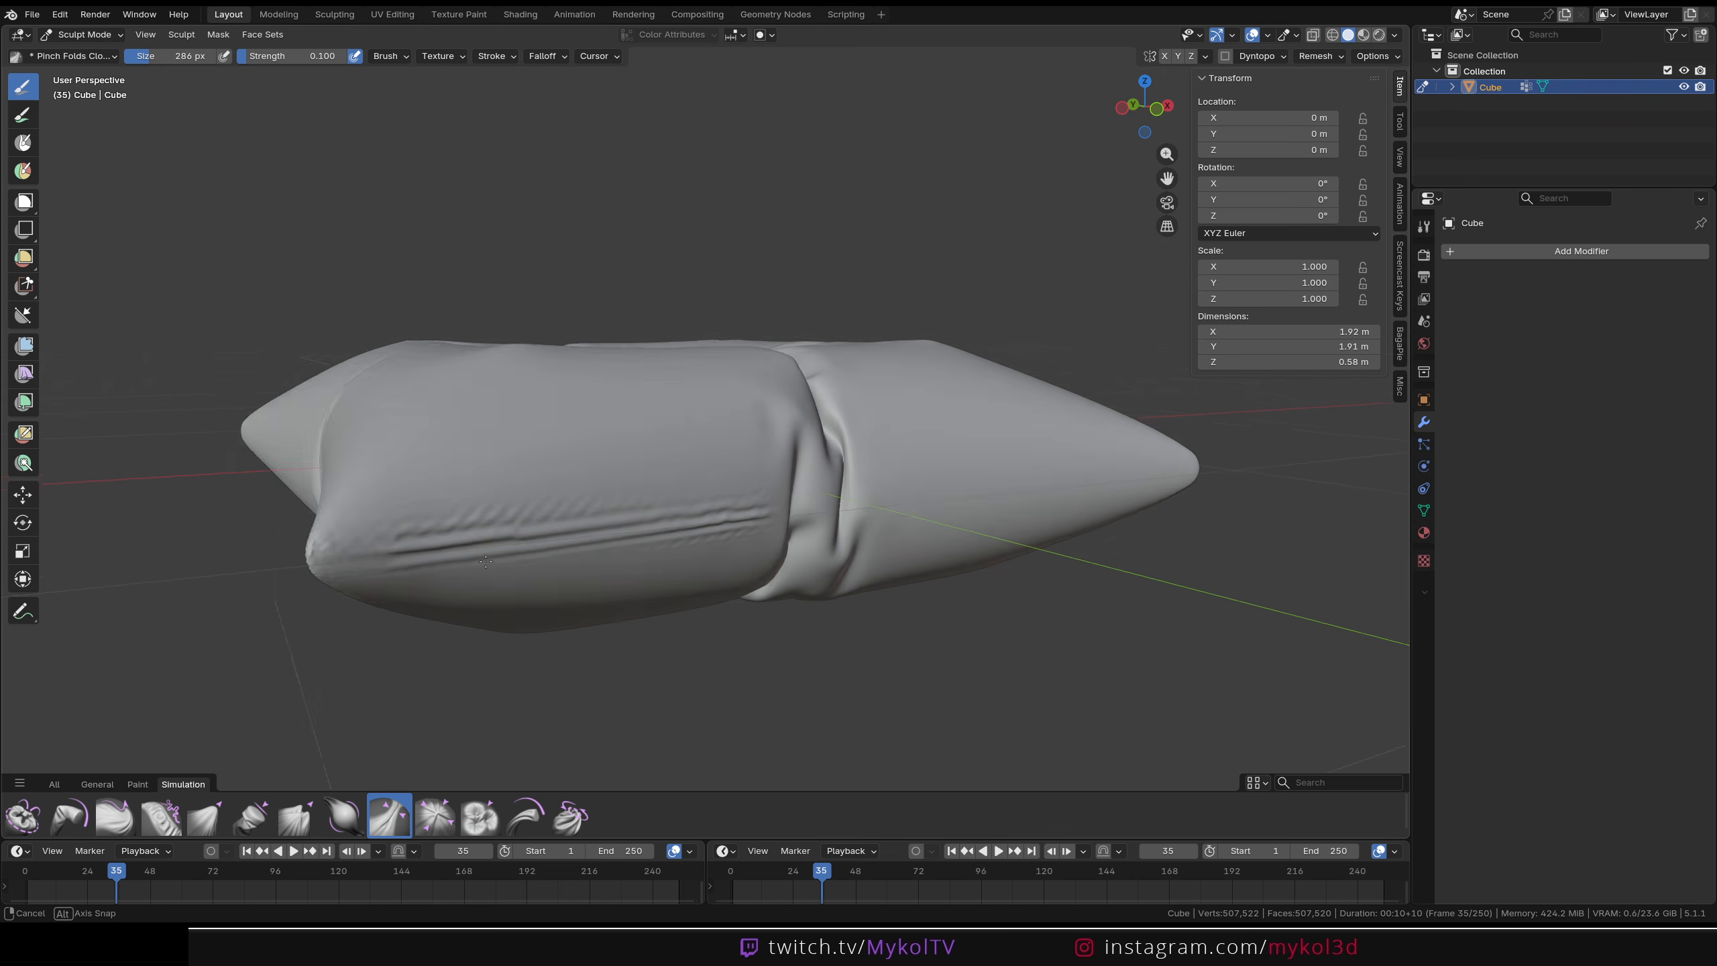
pyautogui.hotkey('ctrl', 'z')
pyautogui.scroll(3, 636, 564)
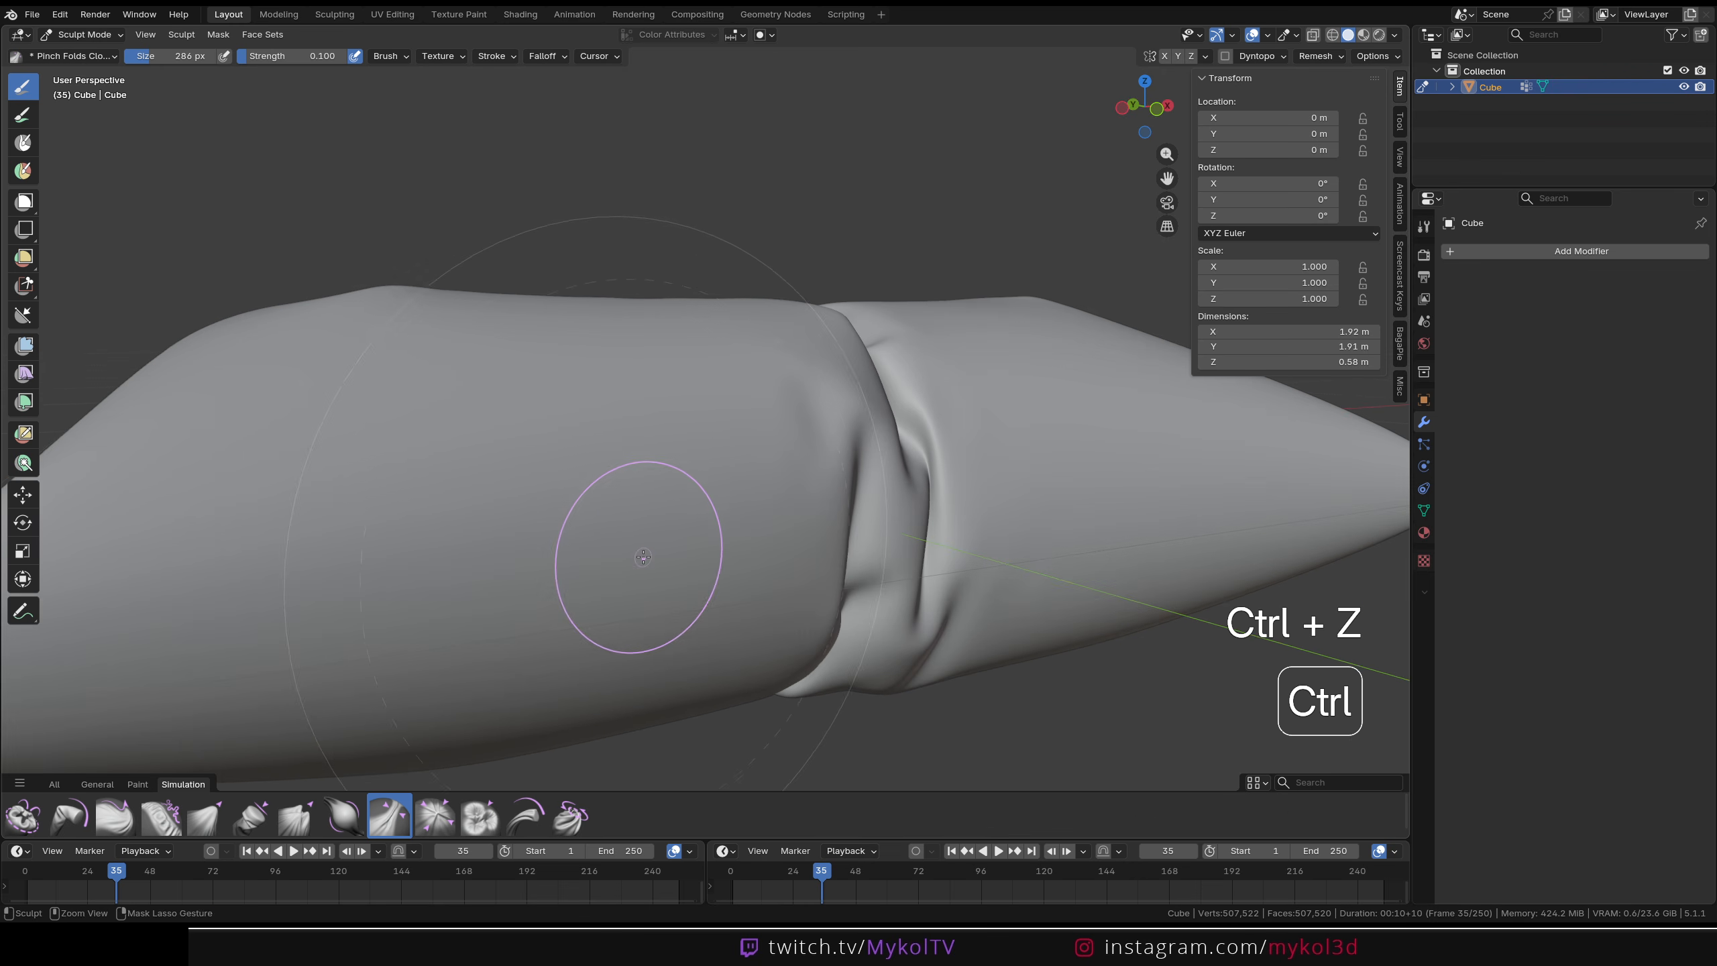
# Try a fold stroke along the side with strength 0.5 and a 198 px brush, and undo it
pyautogui.click(282, 59)
pyautogui.write('0.5')
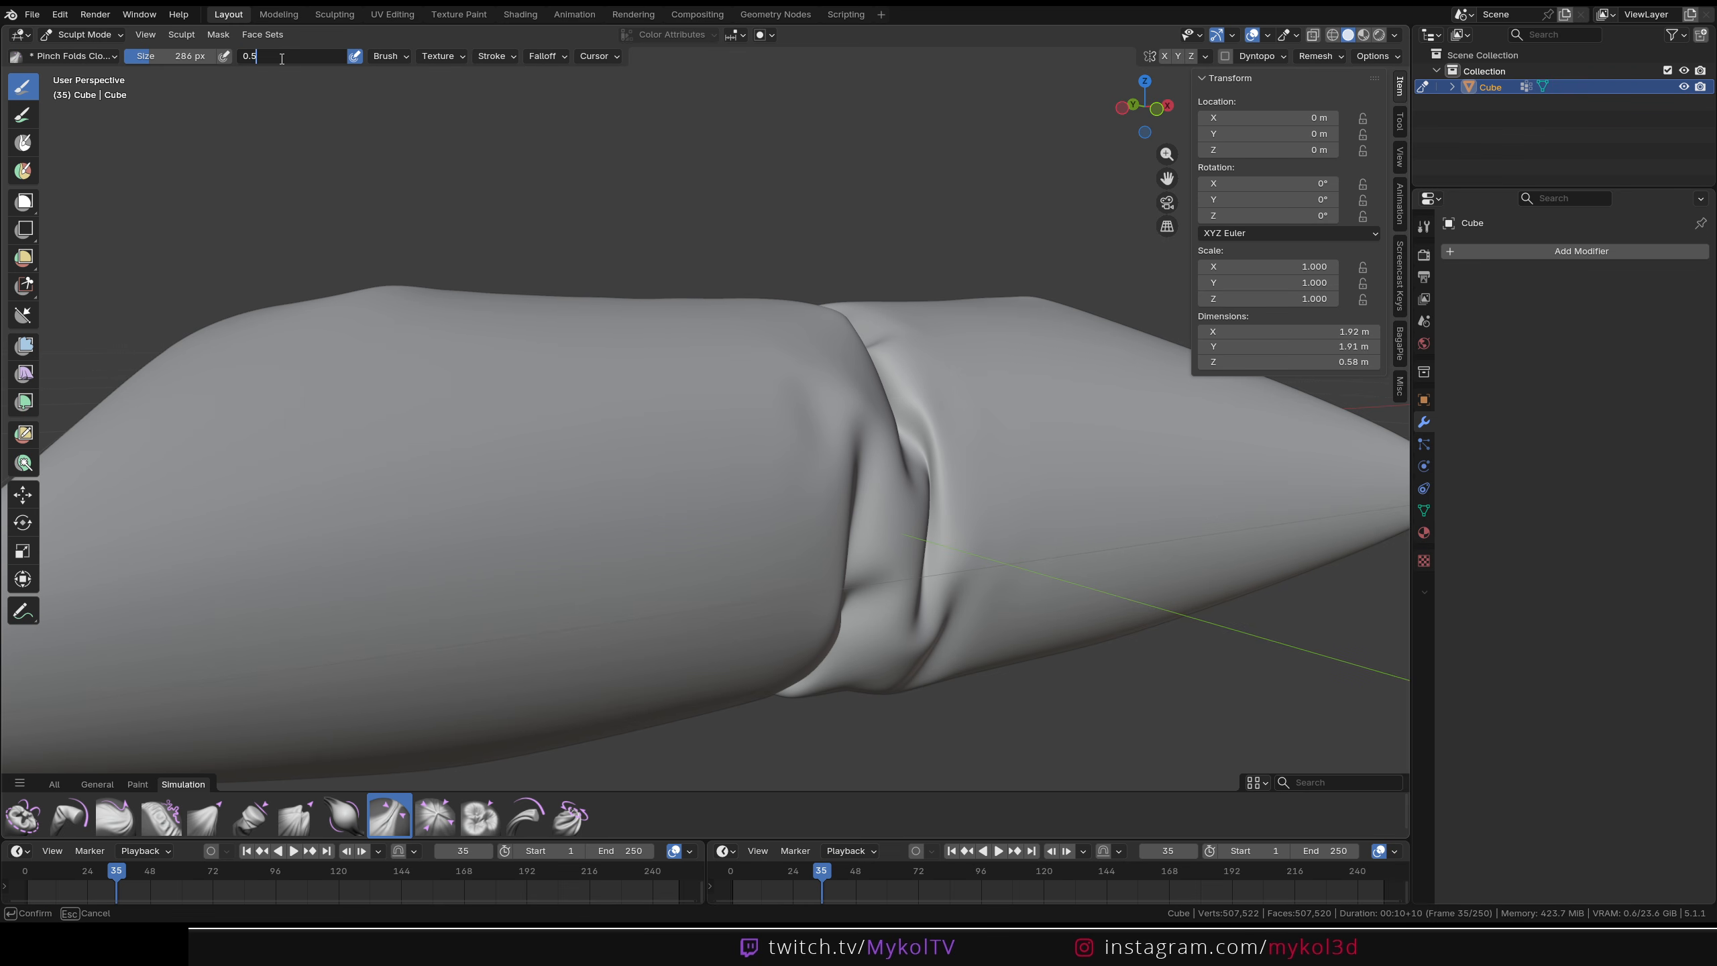
pyautogui.press('Return')
pyautogui.press('f')
pyautogui.click(706, 568)
pyautogui.moveTo(804, 583); pyautogui.dragTo(307, 614)
pyautogui.hotkey('ctrl', 'z')
# Set the brush strength to 0.3, try the side fold stroke again, and undo it
pyautogui.click(268, 56)
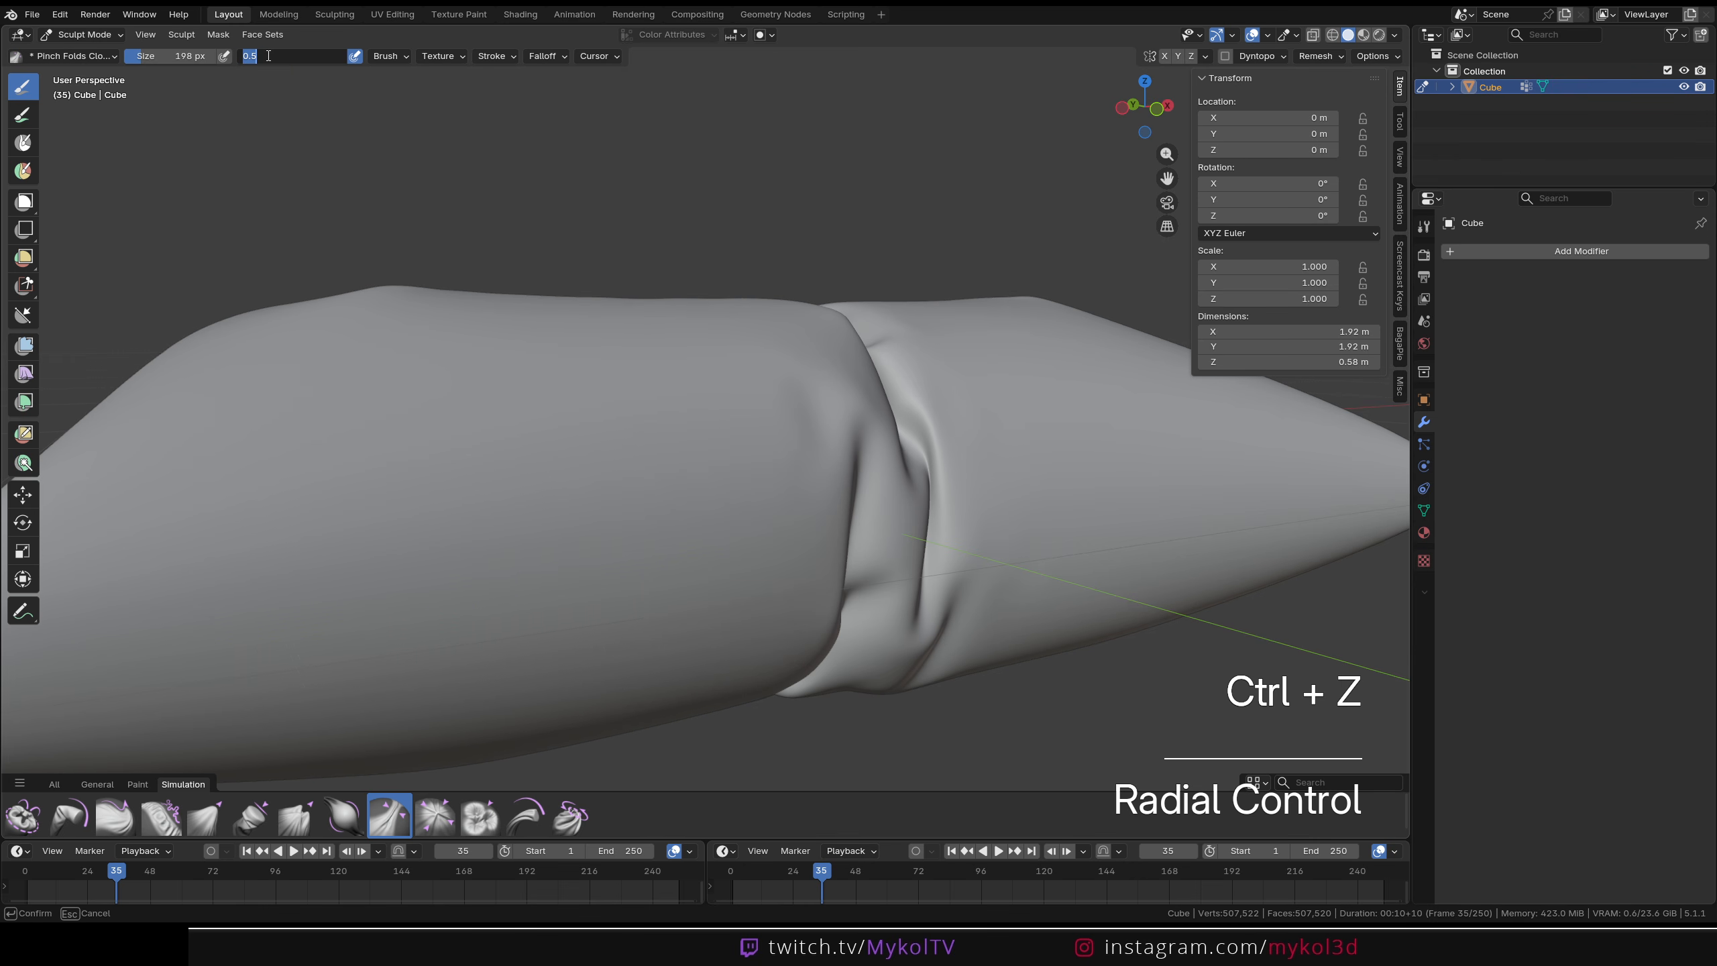
pyautogui.write('0.3')
pyautogui.press('Return')
pyautogui.moveTo(839, 575); pyautogui.dragTo(324, 633)
pyautogui.hotkey('ctrl', 'z')
# Set the brush strength to 0.2, try a fold stroke along the side, and undo it
pyautogui.click(308, 57)
pyautogui.write('0')
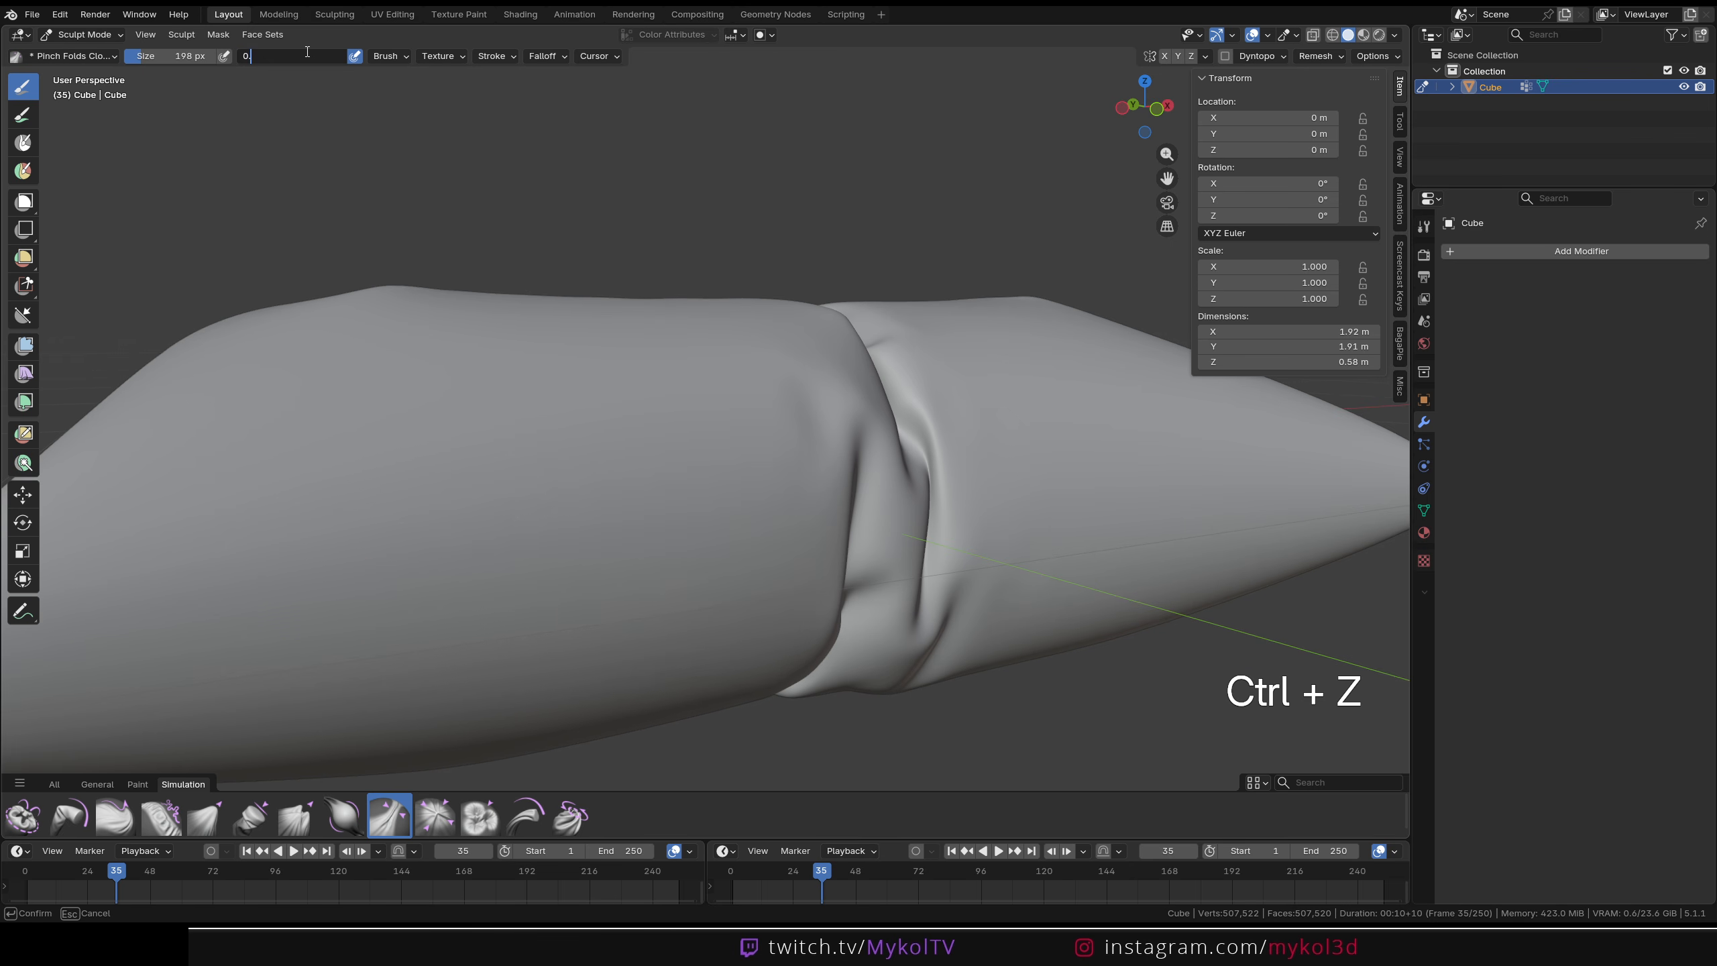
pyautogui.write('.2')
pyautogui.press('Return')
pyautogui.moveTo(835, 575); pyautogui.dragTo(434, 650)
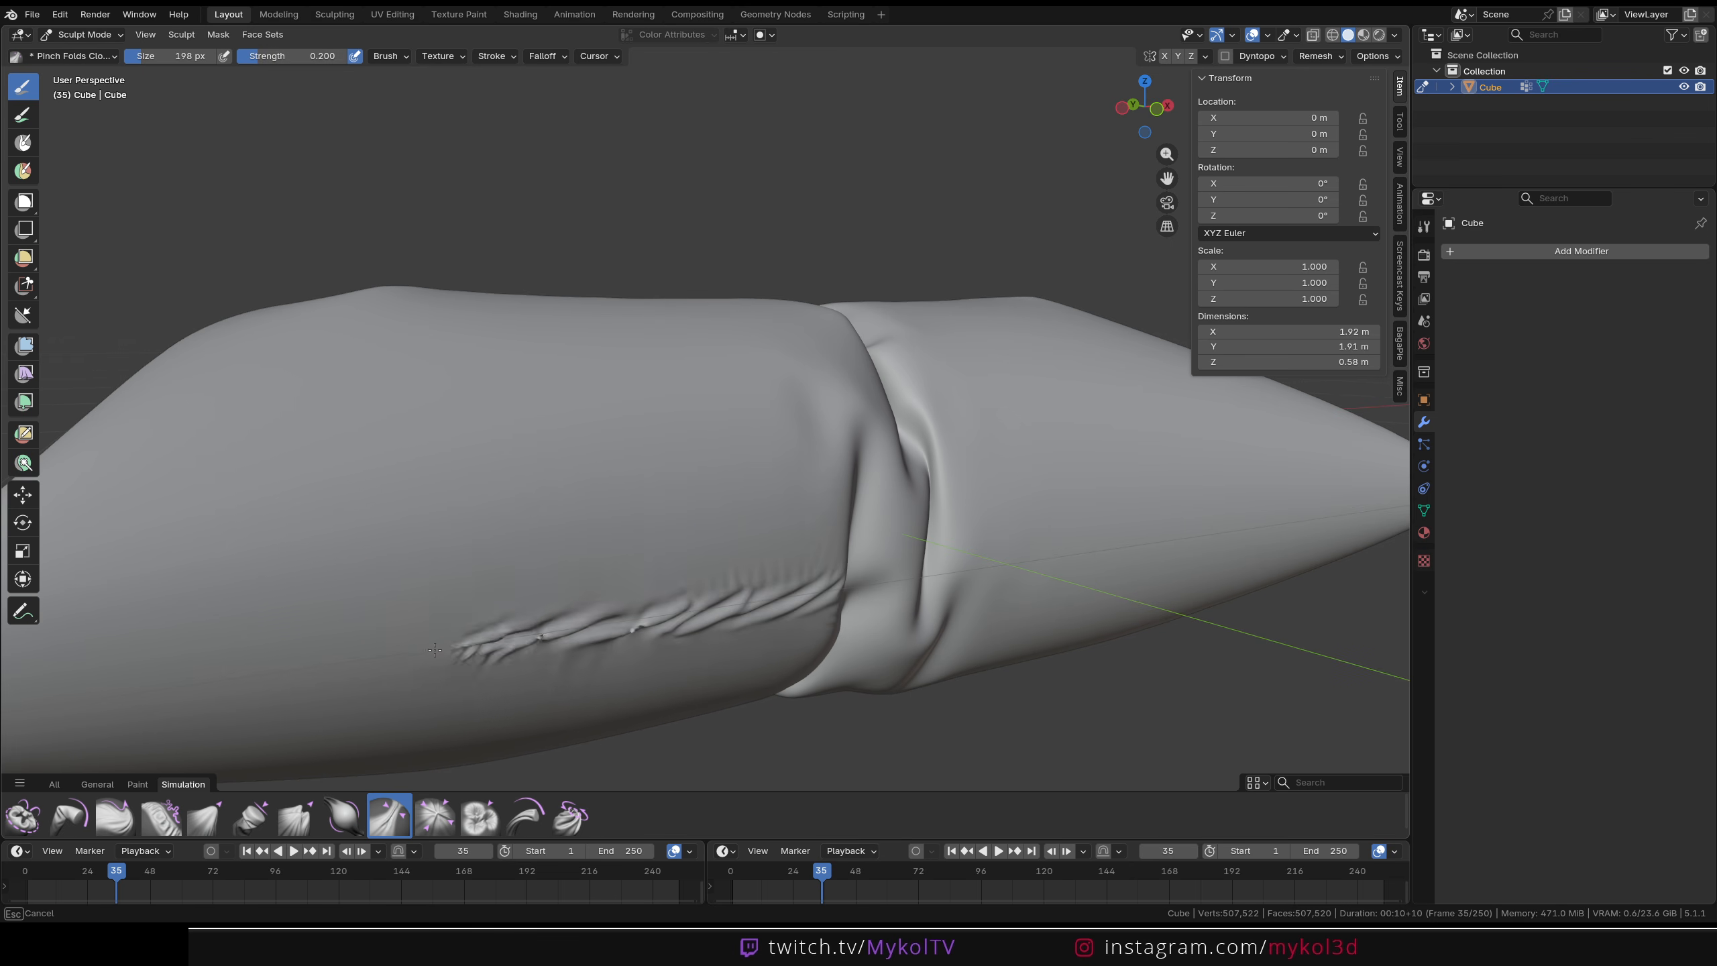
pyautogui.scroll(-5, 406, 629)
pyautogui.hotkey('ctrl', 'z')
pyautogui.scroll(2, 697, 486)
# Reduce the brush size to 94 px, try a fold stroke from the crease to the corner, and undo it
pyautogui.press('f')
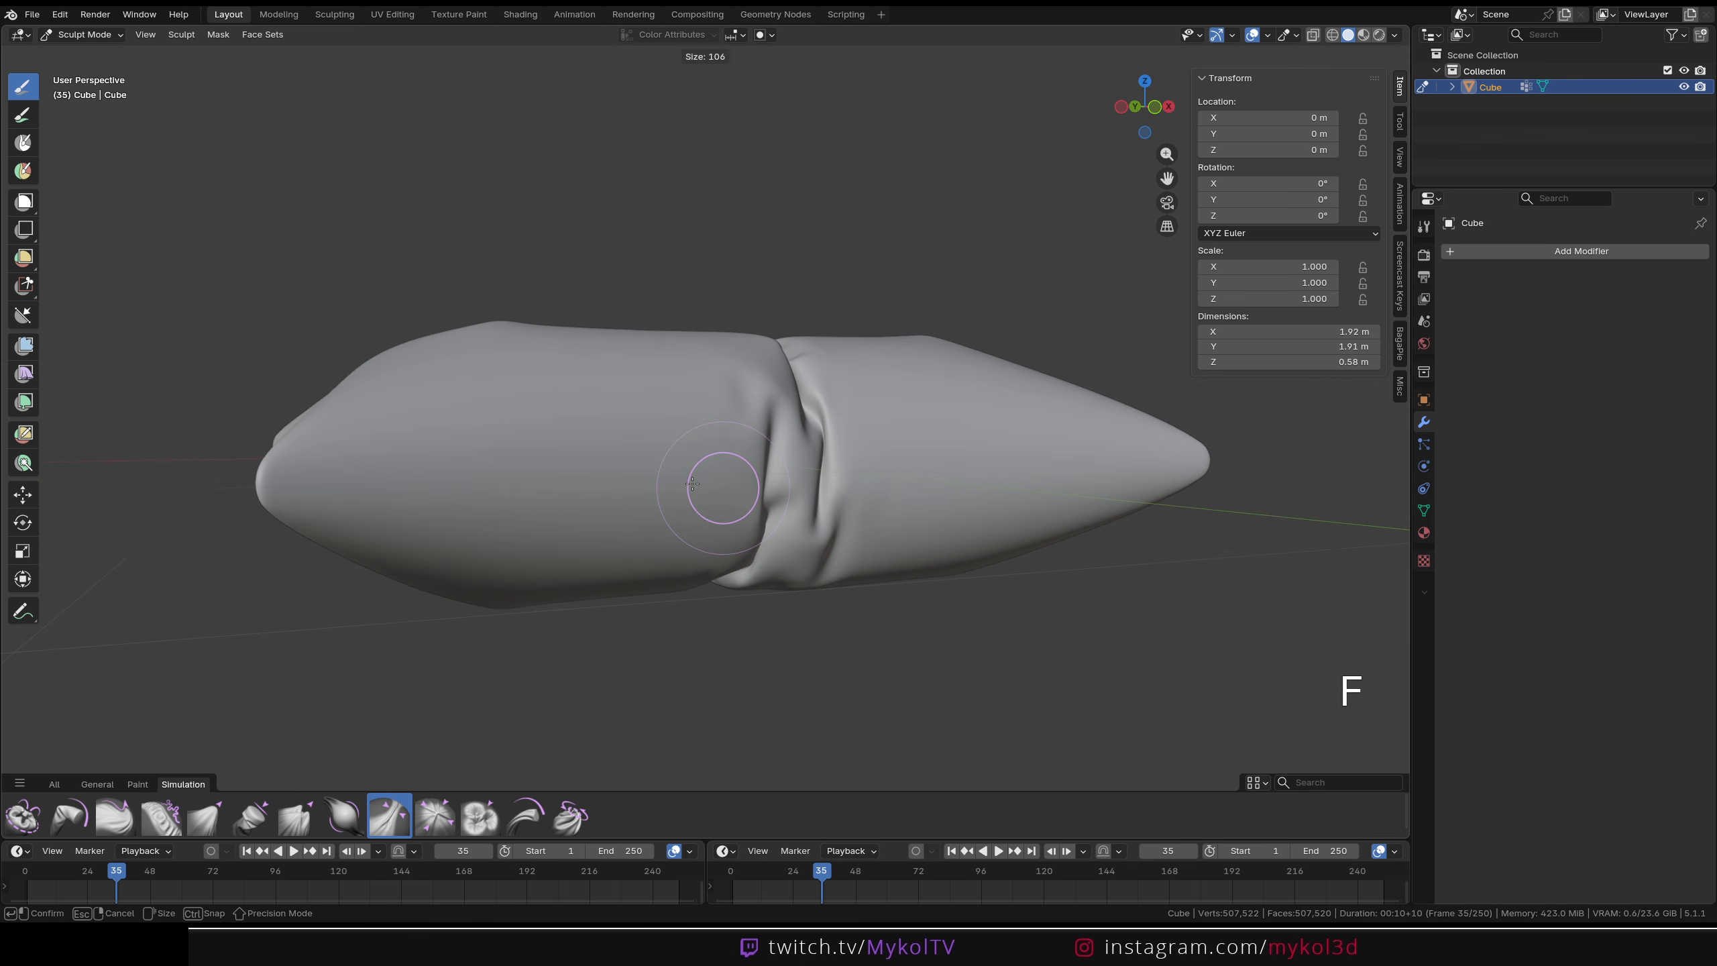
pyautogui.click(692, 483)
pyautogui.moveTo(731, 491); pyautogui.dragTo(375, 497)
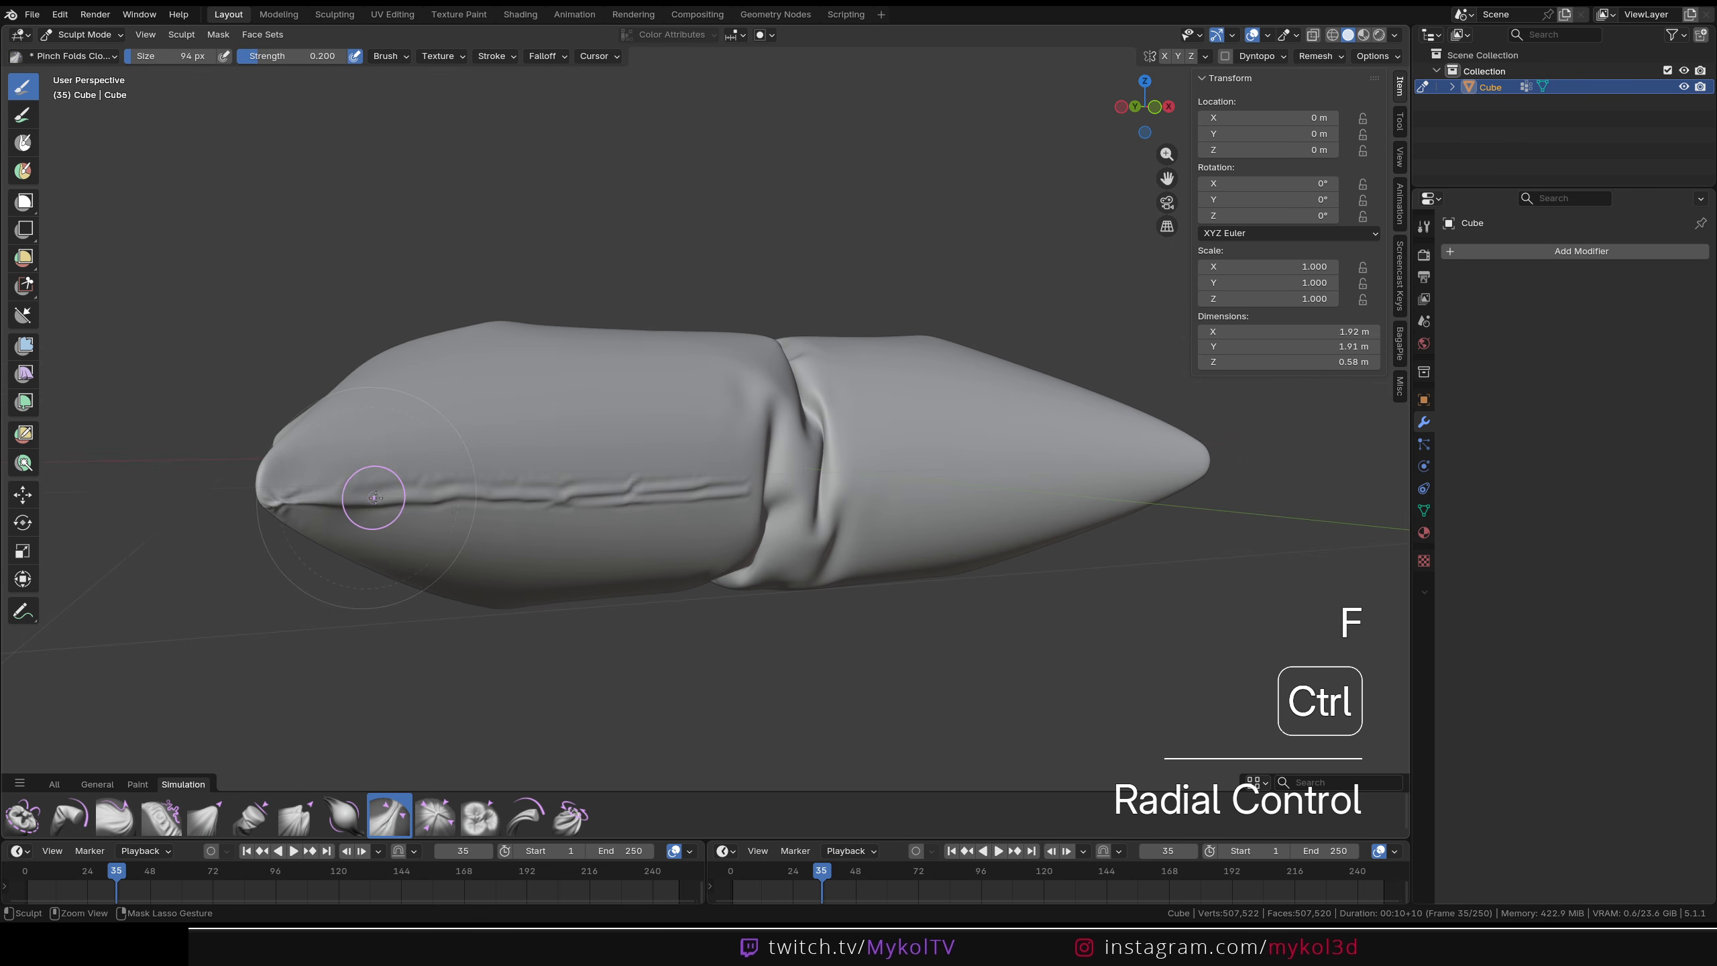
pyautogui.hotkey('ctrl', 'z')
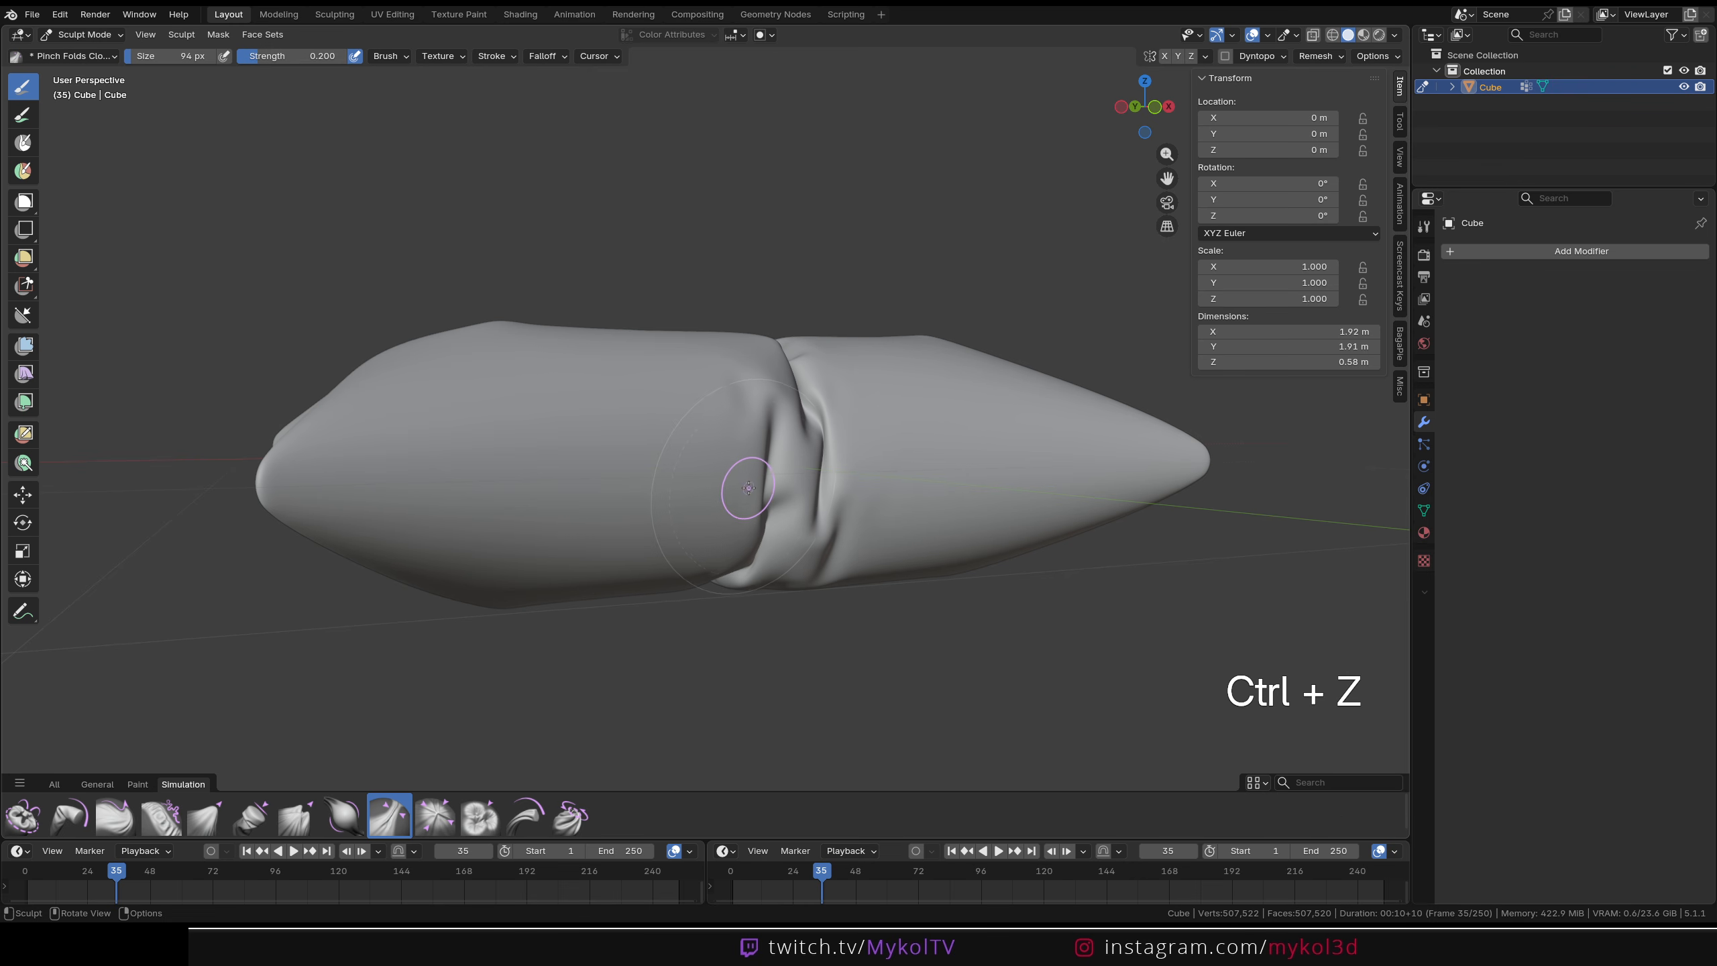
# Sculpt a pinched seam from the middle crease around the first corner and along the adjoining side to the second corner
pyautogui.moveTo(748, 487); pyautogui.dragTo(297, 500)
pyautogui.moveTo(305, 501); pyautogui.dragTo(628, 505, button='middle')
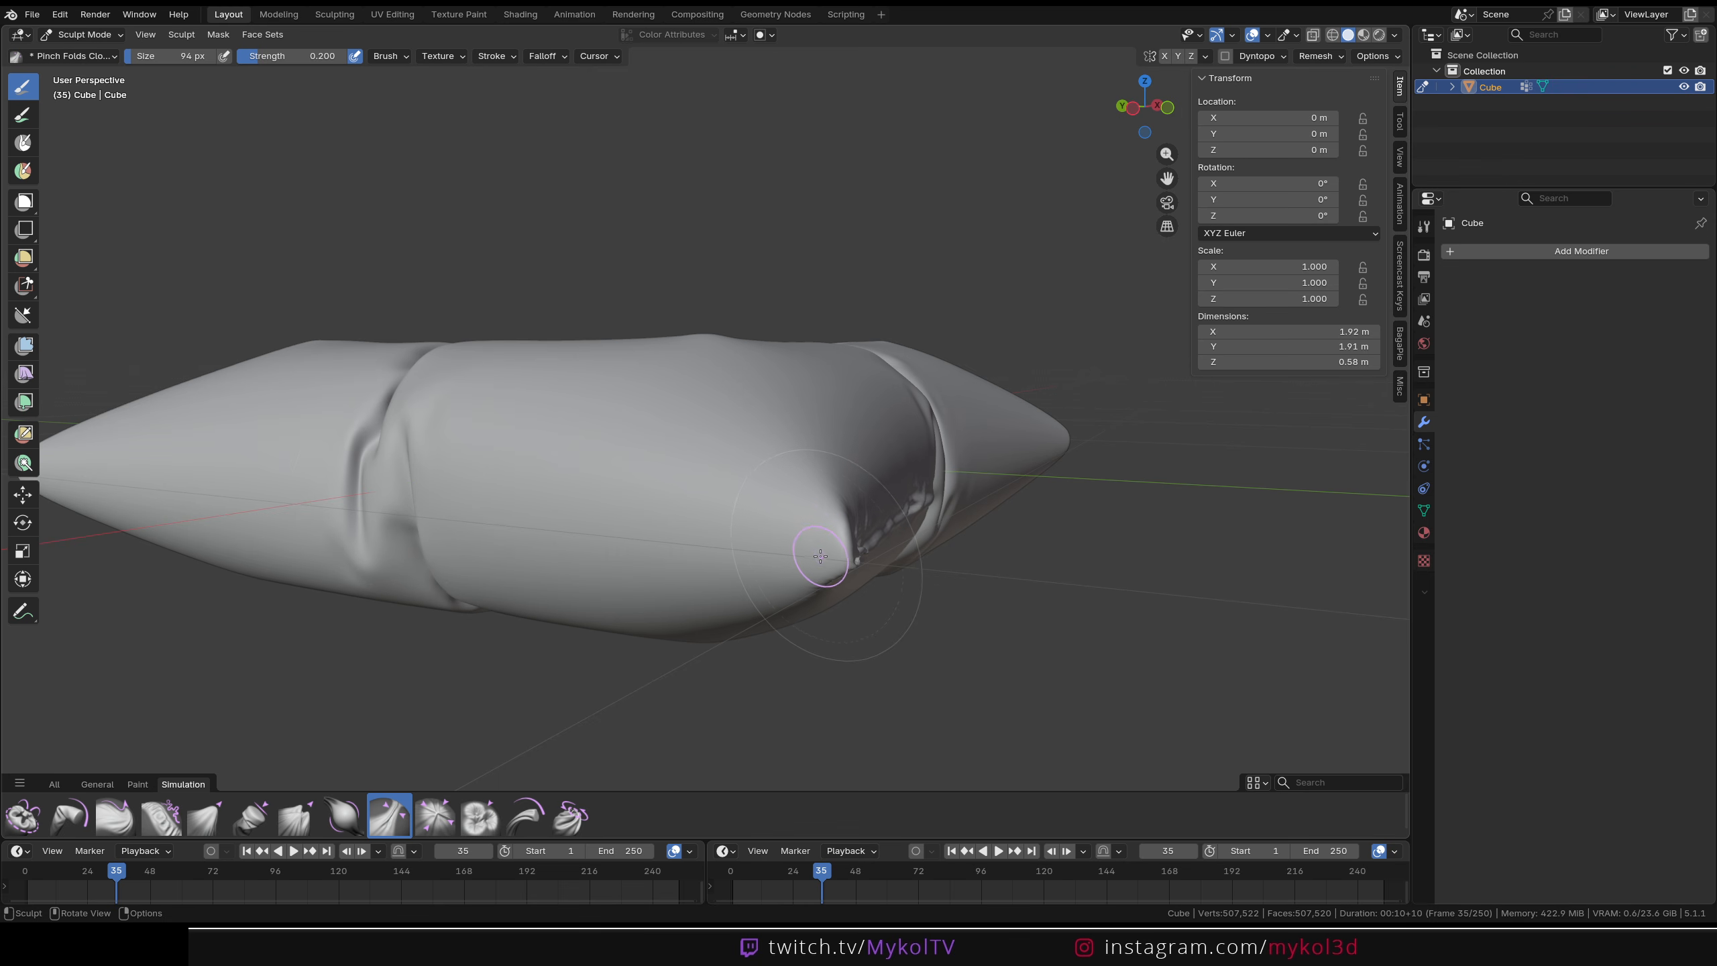
pyautogui.moveTo(821, 556); pyautogui.dragTo(290, 525)
pyautogui.moveTo(293, 525); pyautogui.dragTo(613, 548, button='middle')
pyautogui.moveTo(612, 549); pyautogui.dragTo(149, 581)
pyautogui.moveTo(152, 582)
pyautogui.mouseDown(button='middle')
pyautogui.moveTo(312, 577)
pyautogui.moveTo(376, 598)
pyautogui.mouseUp(button='middle')
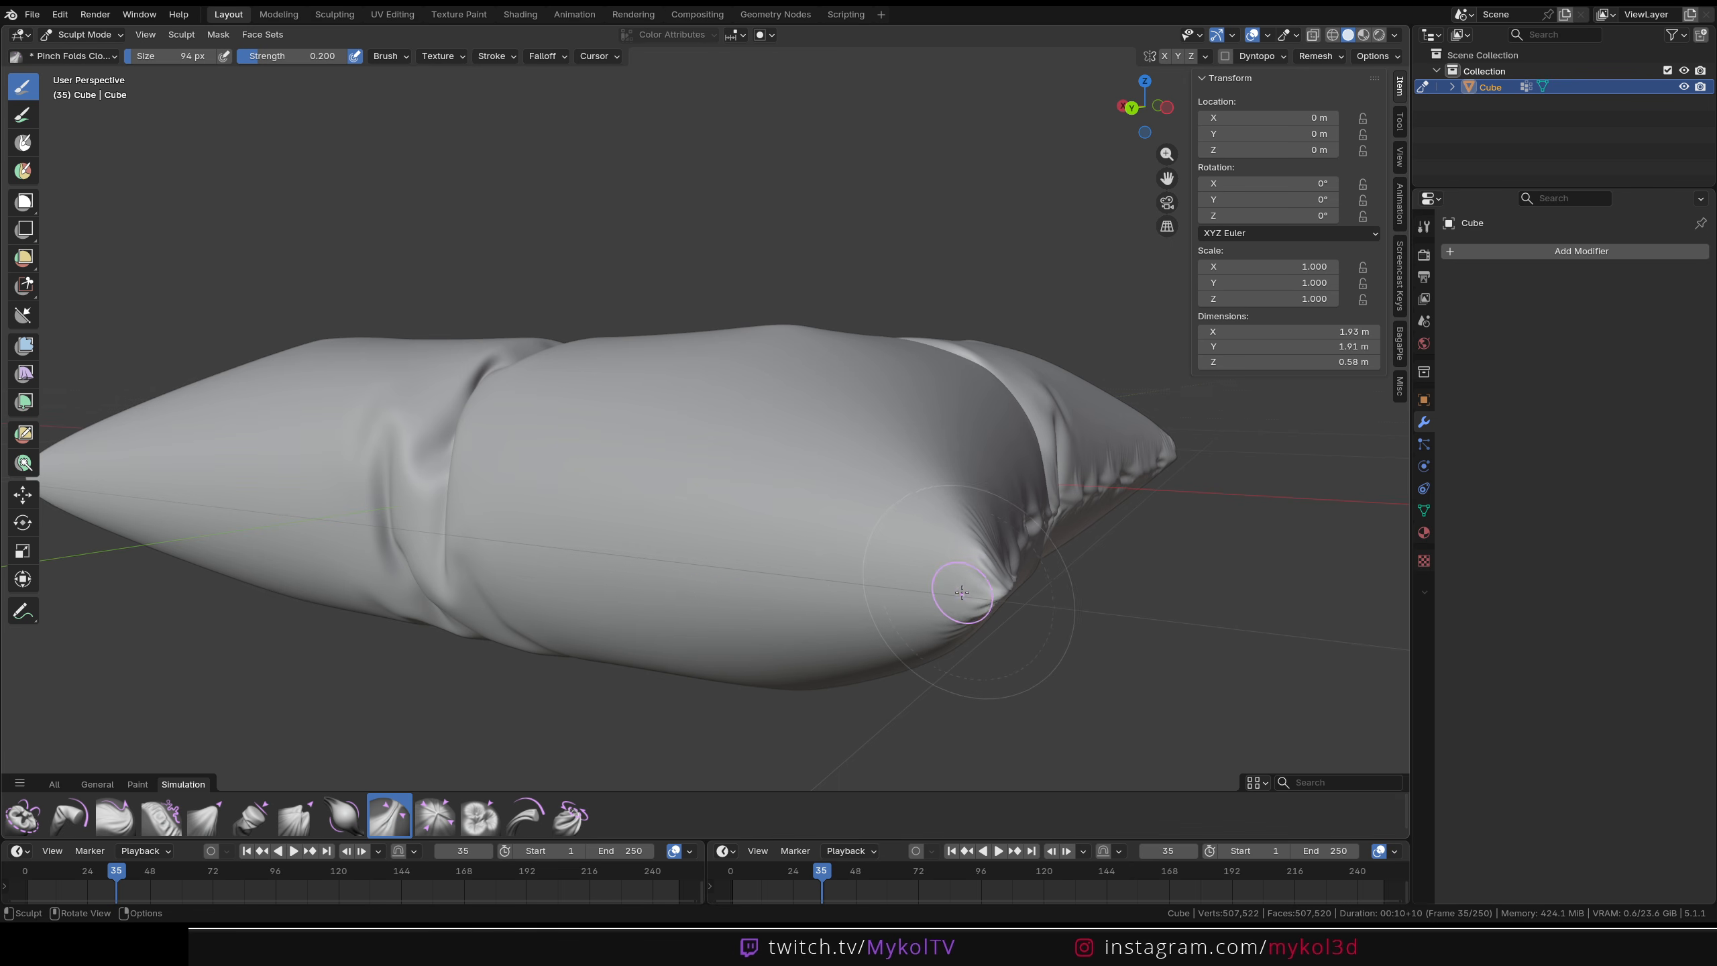
# Continue the pinched seam from the second corner past the side's middle crease to the third corner
pyautogui.moveTo(961, 592); pyautogui.dragTo(506, 545)
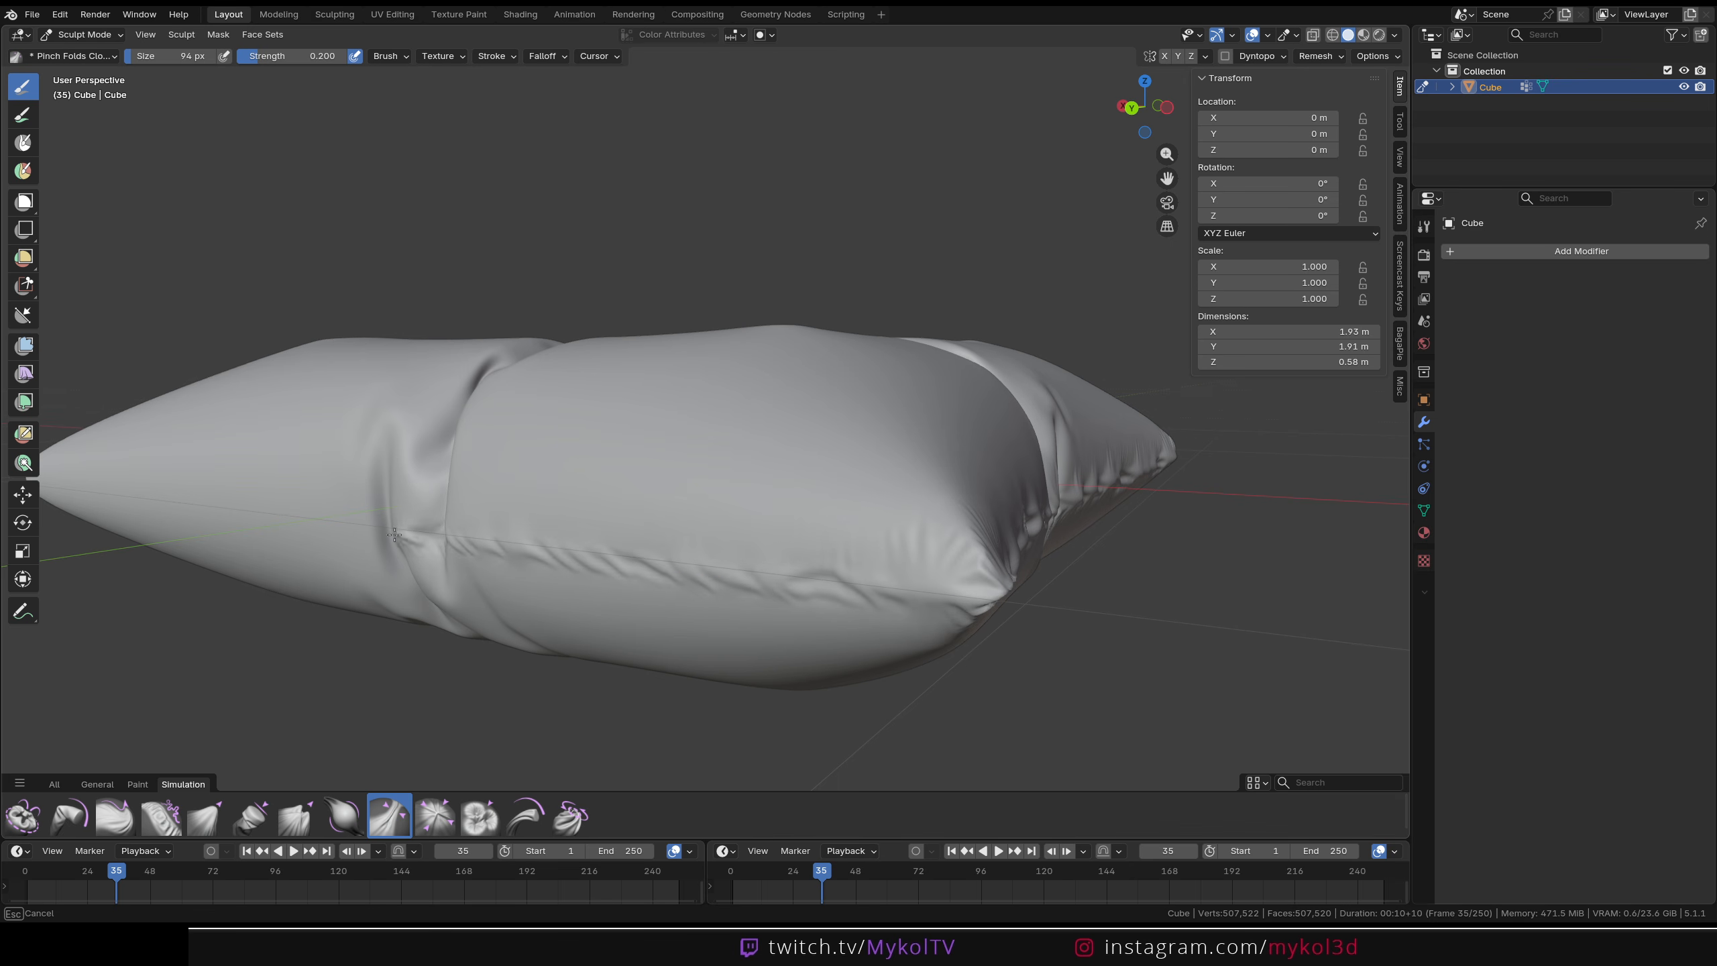
pyautogui.moveTo(394, 535); pyautogui.dragTo(352, 536)
pyautogui.moveTo(352, 536); pyautogui.dragTo(461, 530, button='middle')
pyautogui.moveTo(918, 558); pyautogui.dragTo(433, 595)
pyautogui.moveTo(432, 595); pyautogui.dragTo(880, 603, button='middle')
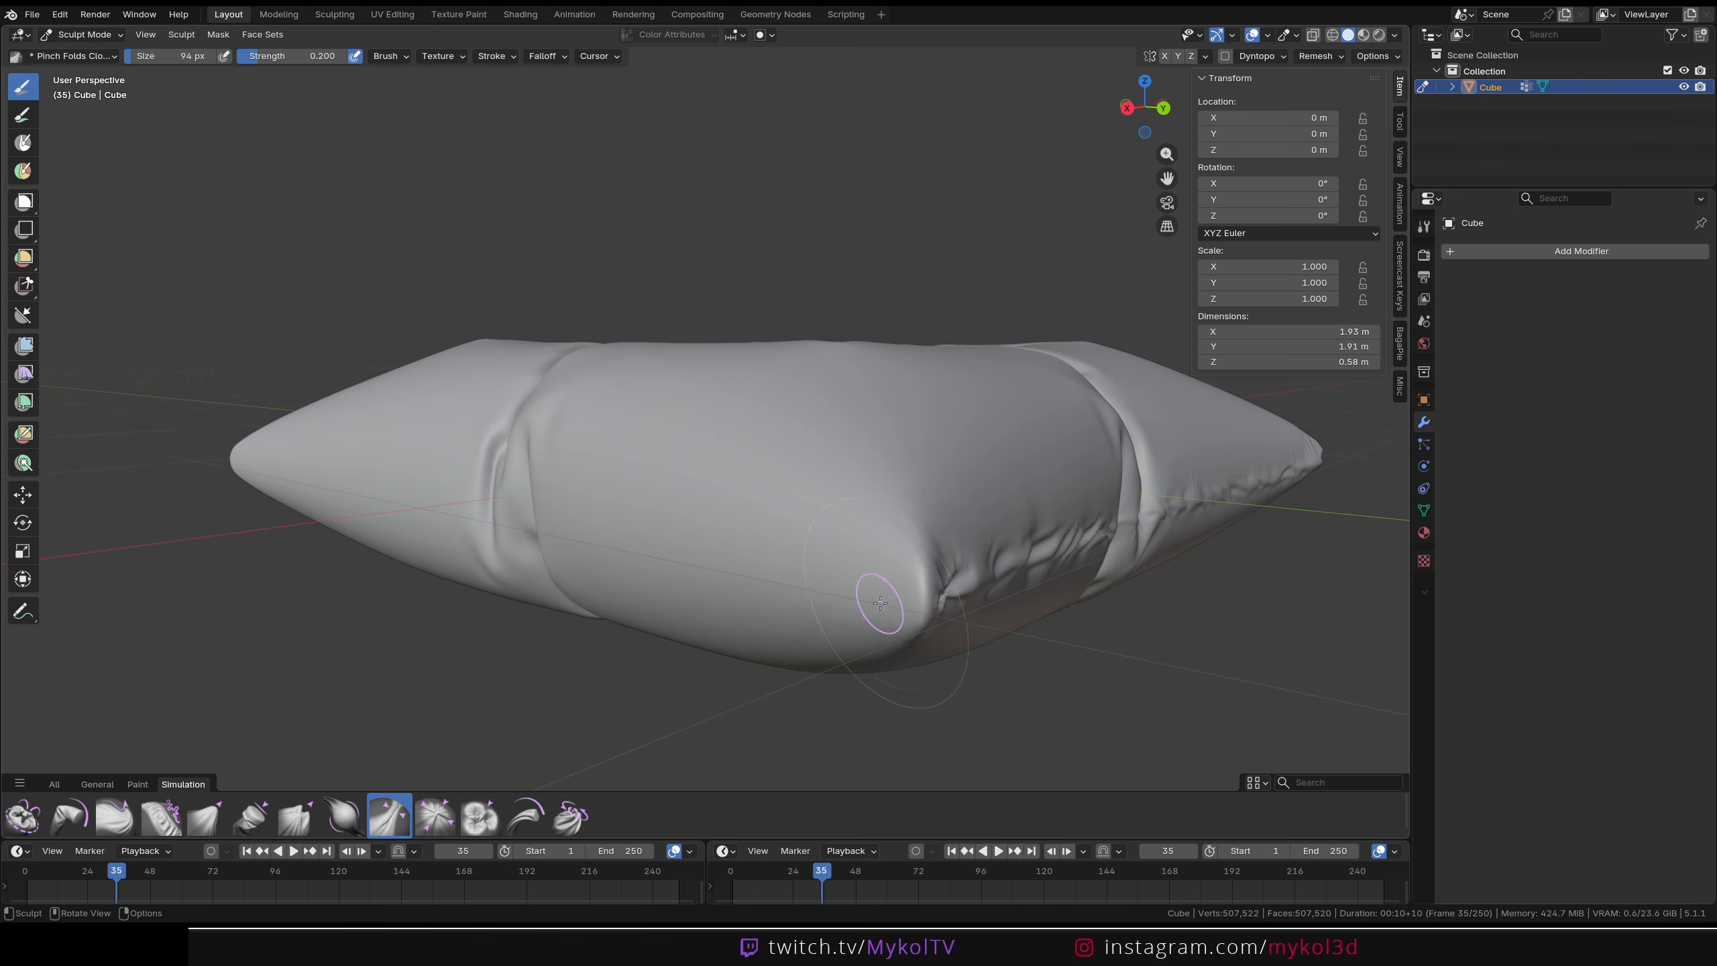
# Close the pinched seam around the cushion from the third corner through the last corner to the starting crease
pyautogui.moveTo(913, 603); pyautogui.dragTo(787, 582)
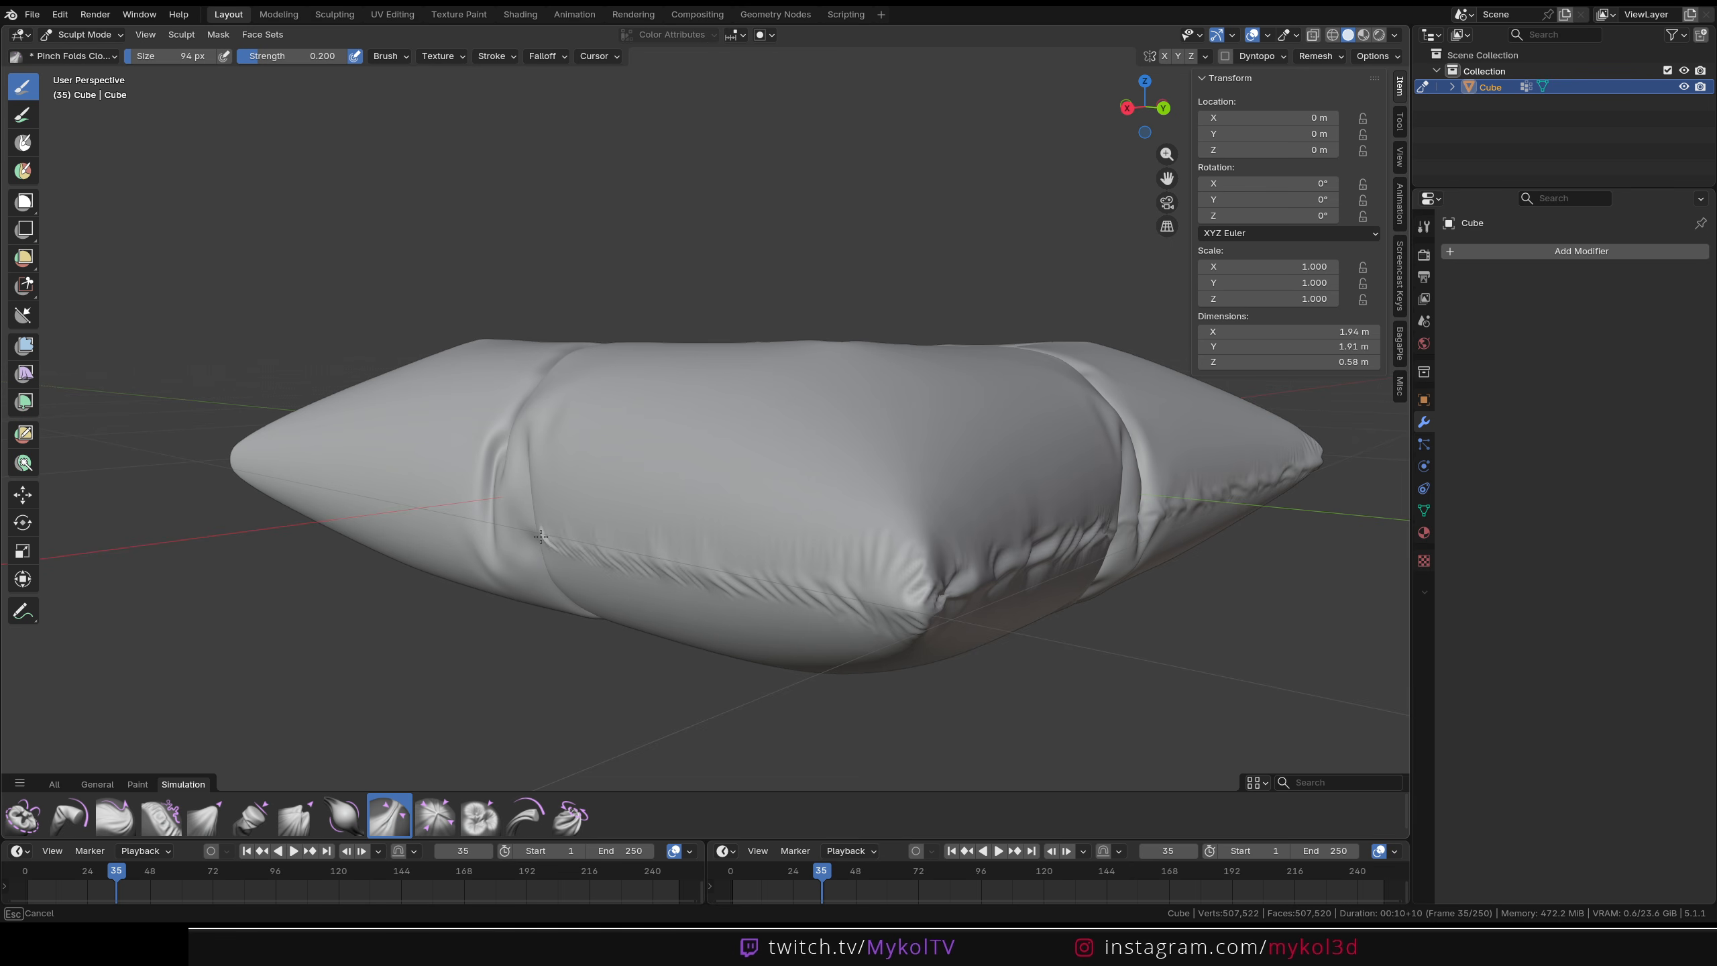
pyautogui.moveTo(541, 537); pyautogui.dragTo(608, 536, button='middle')
pyautogui.moveTo(741, 545)
pyautogui.mouseDown()
pyautogui.moveTo(676, 525)
pyautogui.moveTo(225, 500)
pyautogui.mouseUp()
pyautogui.moveTo(608, 542); pyautogui.dragTo(960, 569, button='middle')
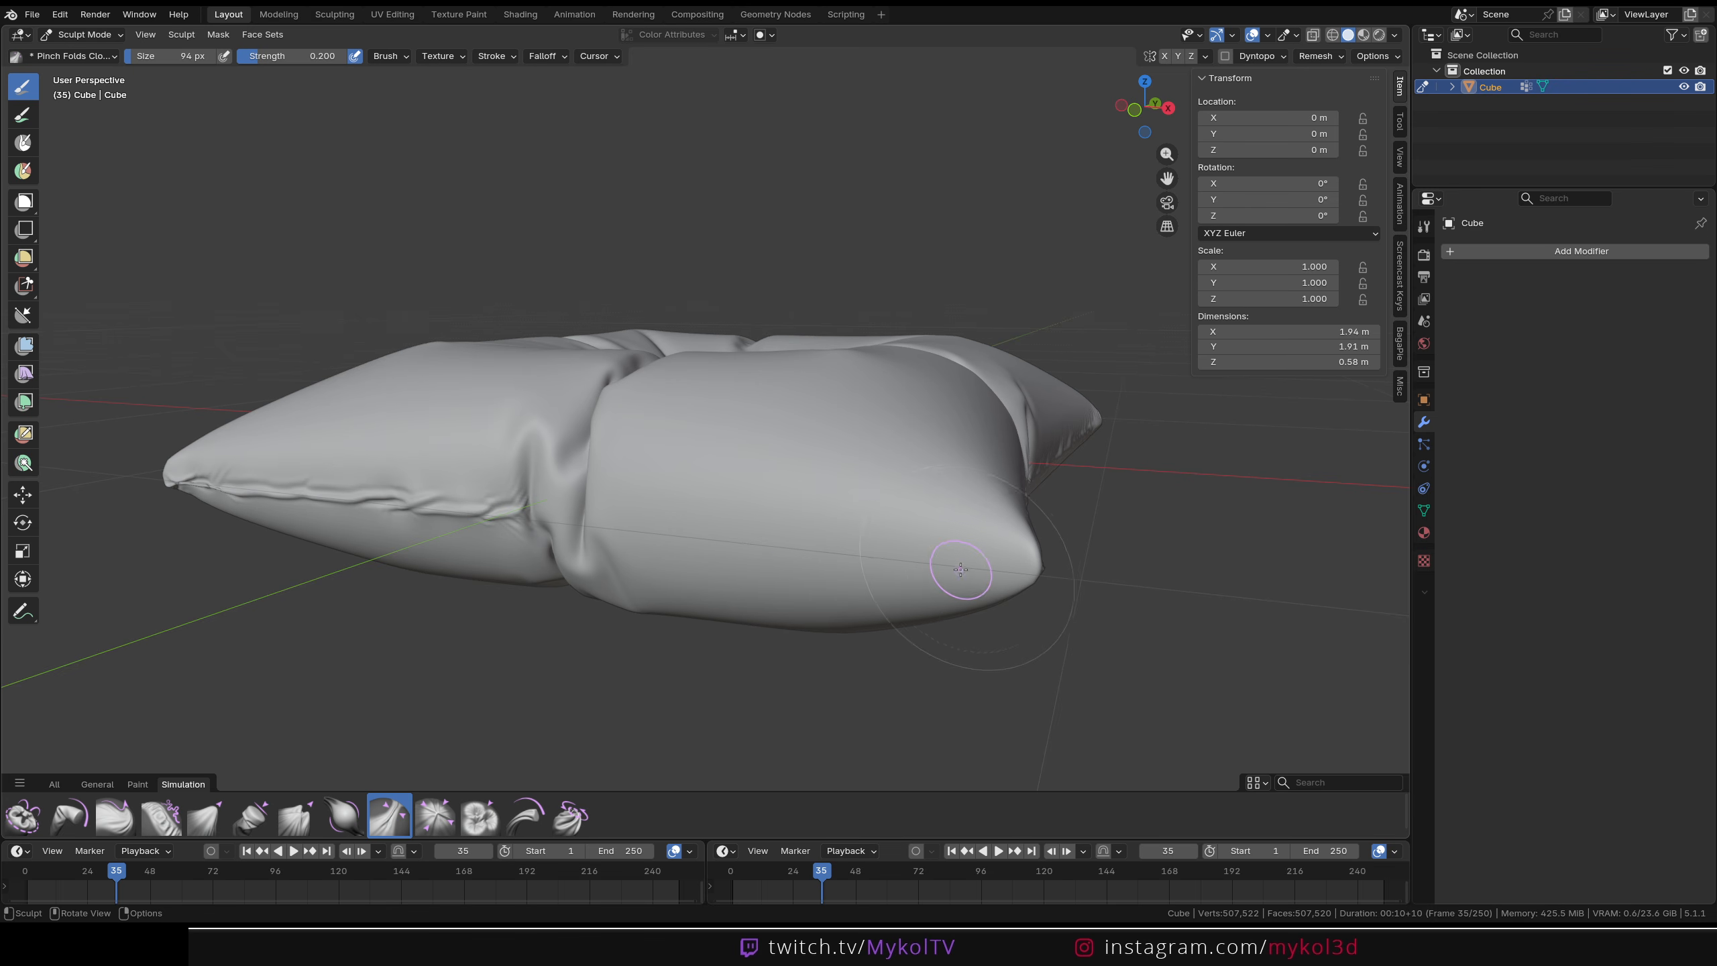
pyautogui.moveTo(1022, 573); pyautogui.dragTo(534, 522)
# Examine the pinched seam's folds and overlaps close up near the cushion's corner
pyautogui.moveTo(543, 580); pyautogui.dragTo(634, 571, button='middle')
pyautogui.scroll(3, 628, 571)
pyautogui.keyDown('shift'); pyautogui.moveTo(383, 564); pyautogui.dragTo(783, 497, button='middle'); pyautogui.keyUp('shift')
pyautogui.scroll(2, 783, 497)
pyautogui.scroll(3, 752, 490)
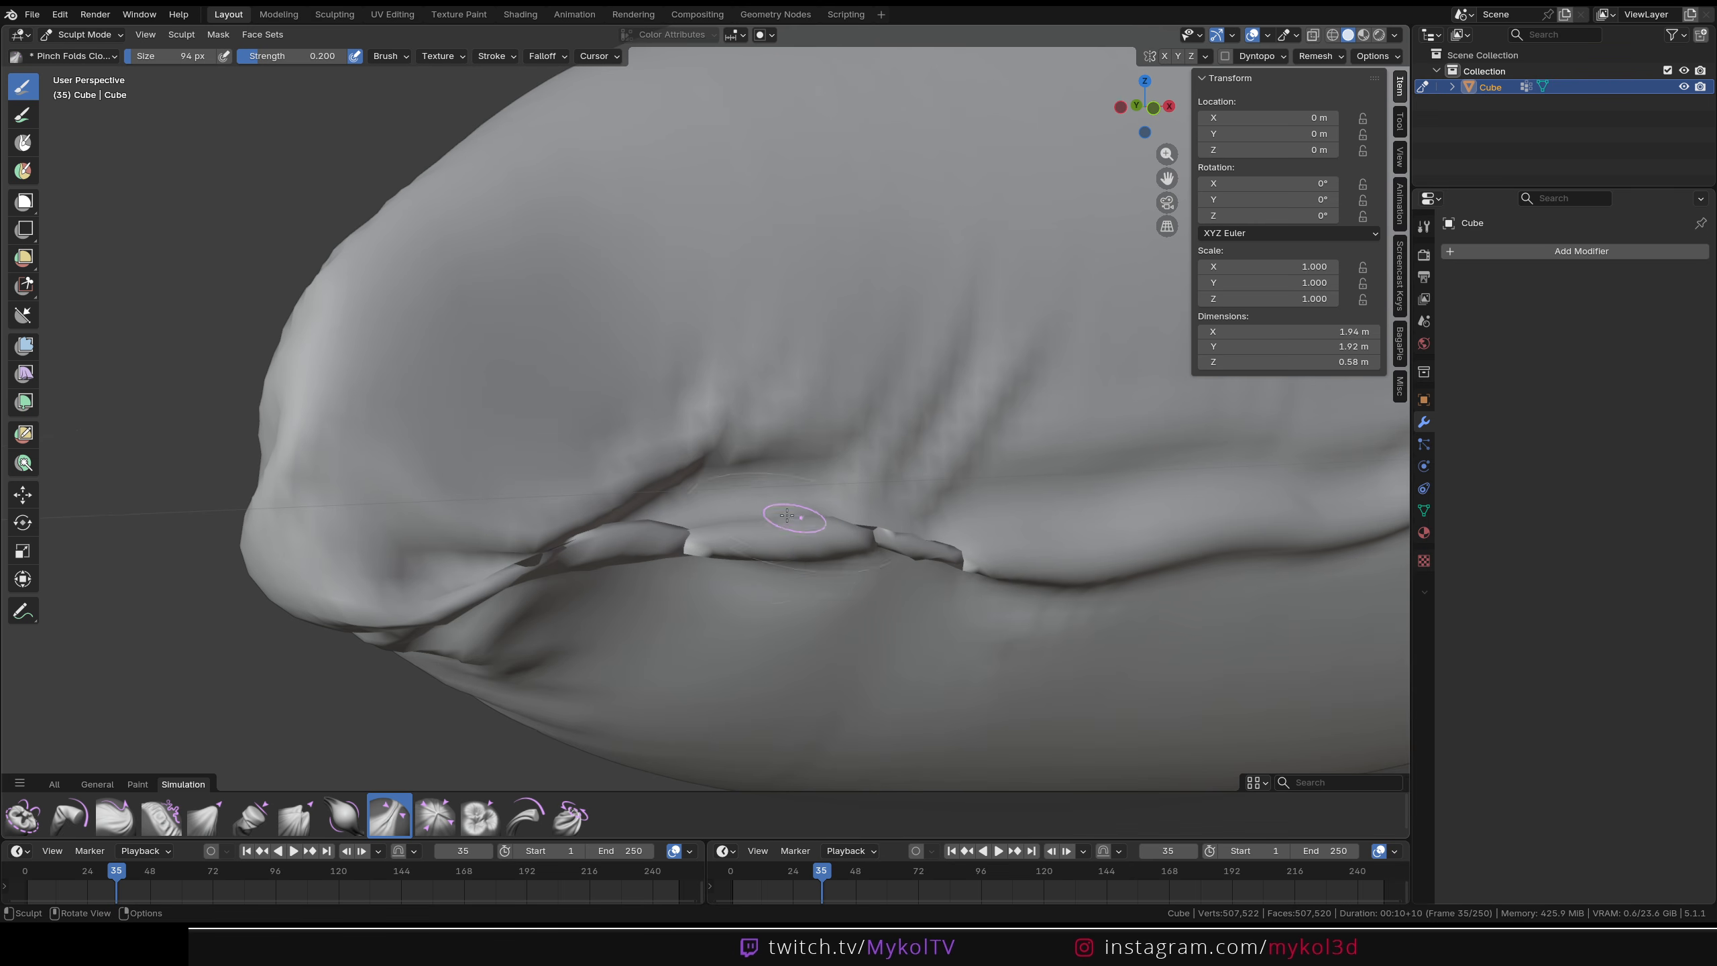
pyautogui.scroll(-5, 729, 539)
pyautogui.scroll(3, 734, 463)
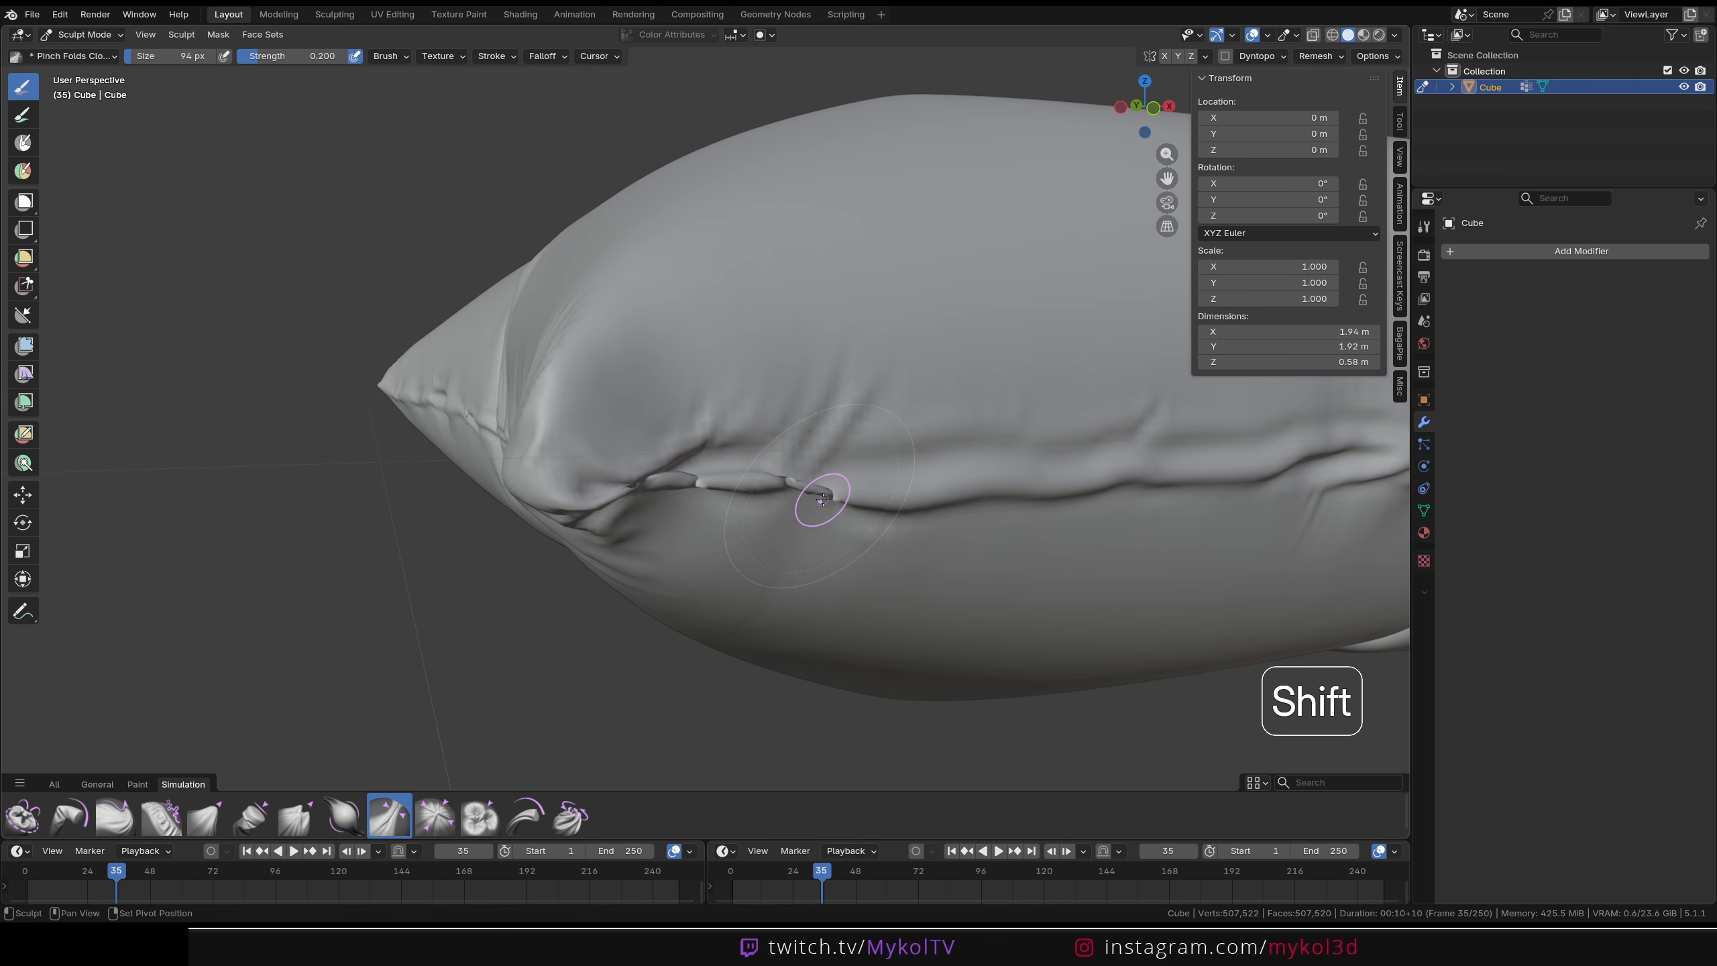
# Smooth out the small overlapping folds of the pinched seam beside the cushion's corner
pyautogui.moveTo(837, 497)
pyautogui.keyDown('shift'); pyautogui.mouseDown()
pyautogui.moveTo(676, 485)
pyautogui.moveTo(700, 502)
pyautogui.mouseUp(); pyautogui.keyUp('shift')
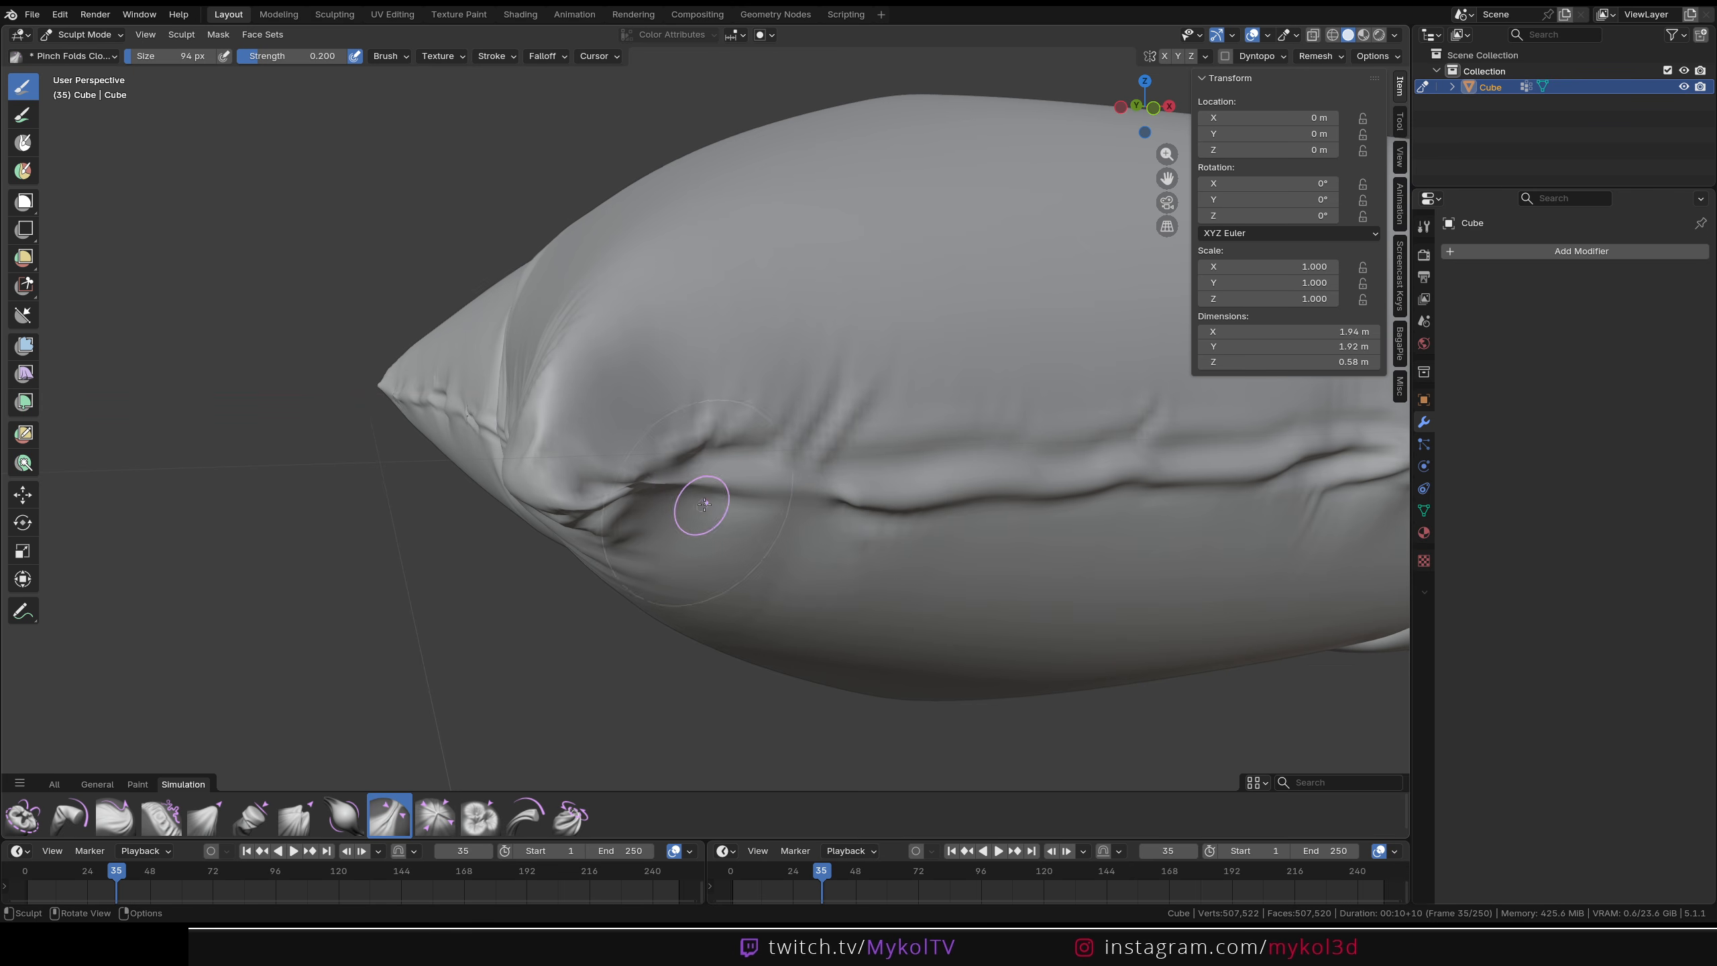
pyautogui.moveTo(701, 502)
pyautogui.mouseDown(button='middle')
pyautogui.moveTo(1004, 490)
pyautogui.moveTo(643, 516)
pyautogui.mouseUp(button='middle')
pyautogui.scroll(-4, 895, 499)
pyautogui.scroll(4, 642, 516)
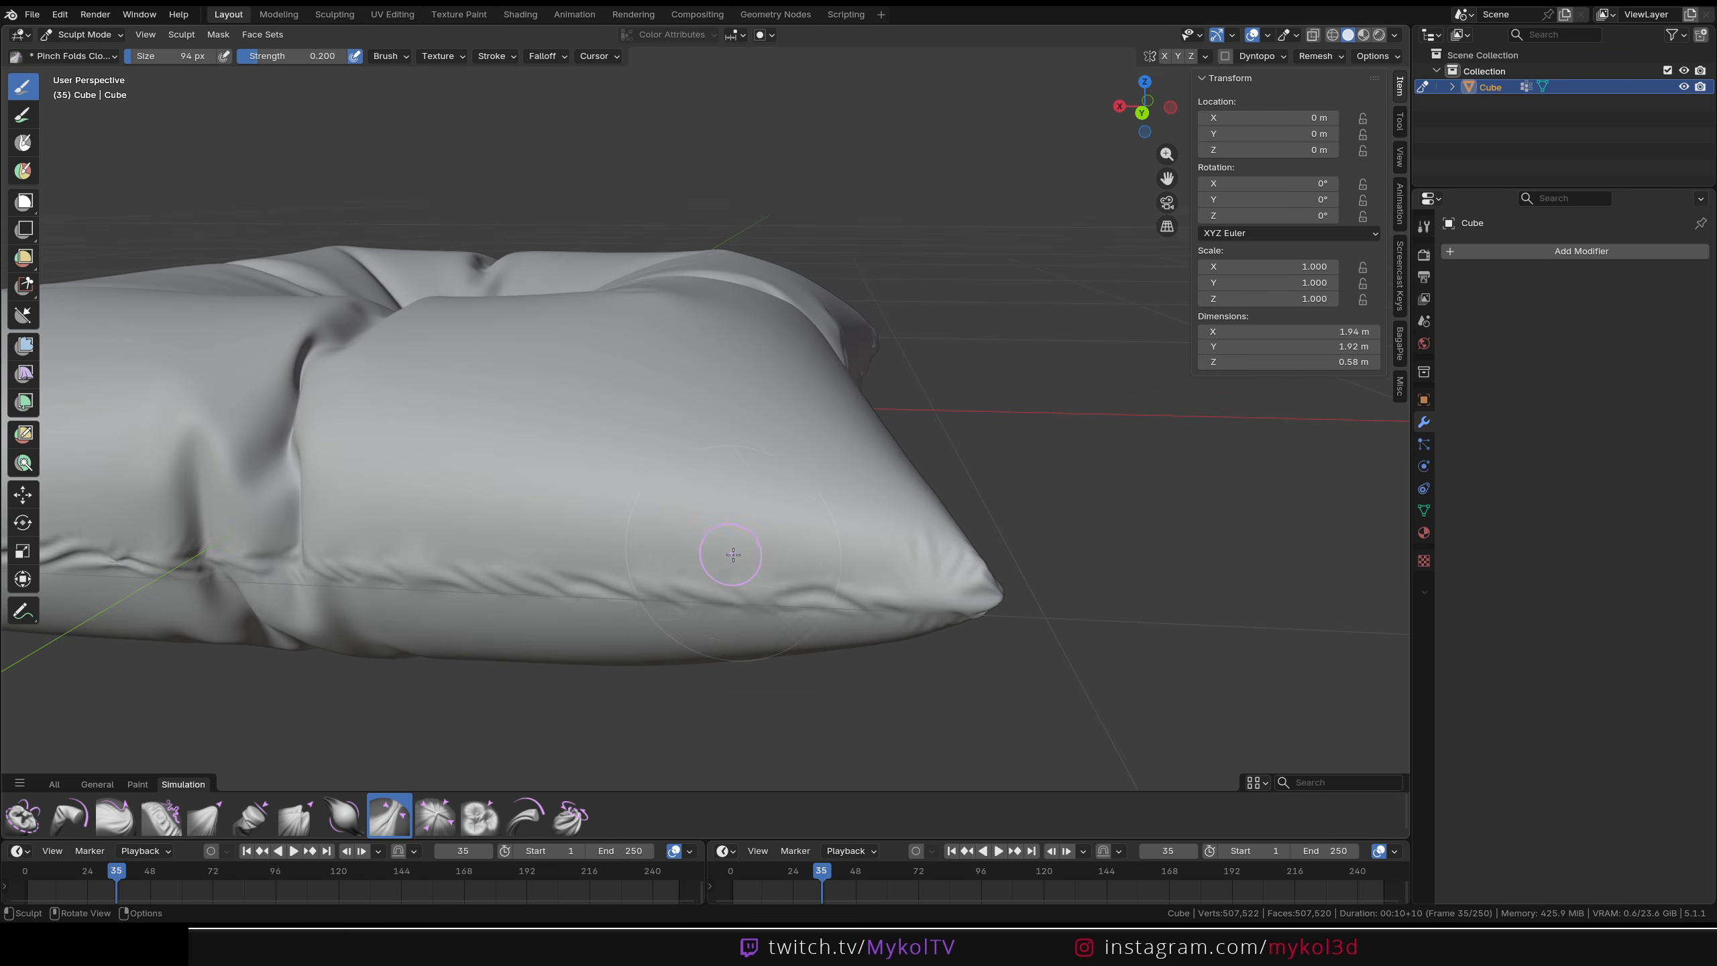
pyautogui.scroll(2, 734, 555)
pyautogui.keyDown('shift'); pyautogui.moveTo(801, 577); pyautogui.dragTo(689, 542, button='middle'); pyautogui.keyUp('shift')
pyautogui.scroll(-3, 886, 538)
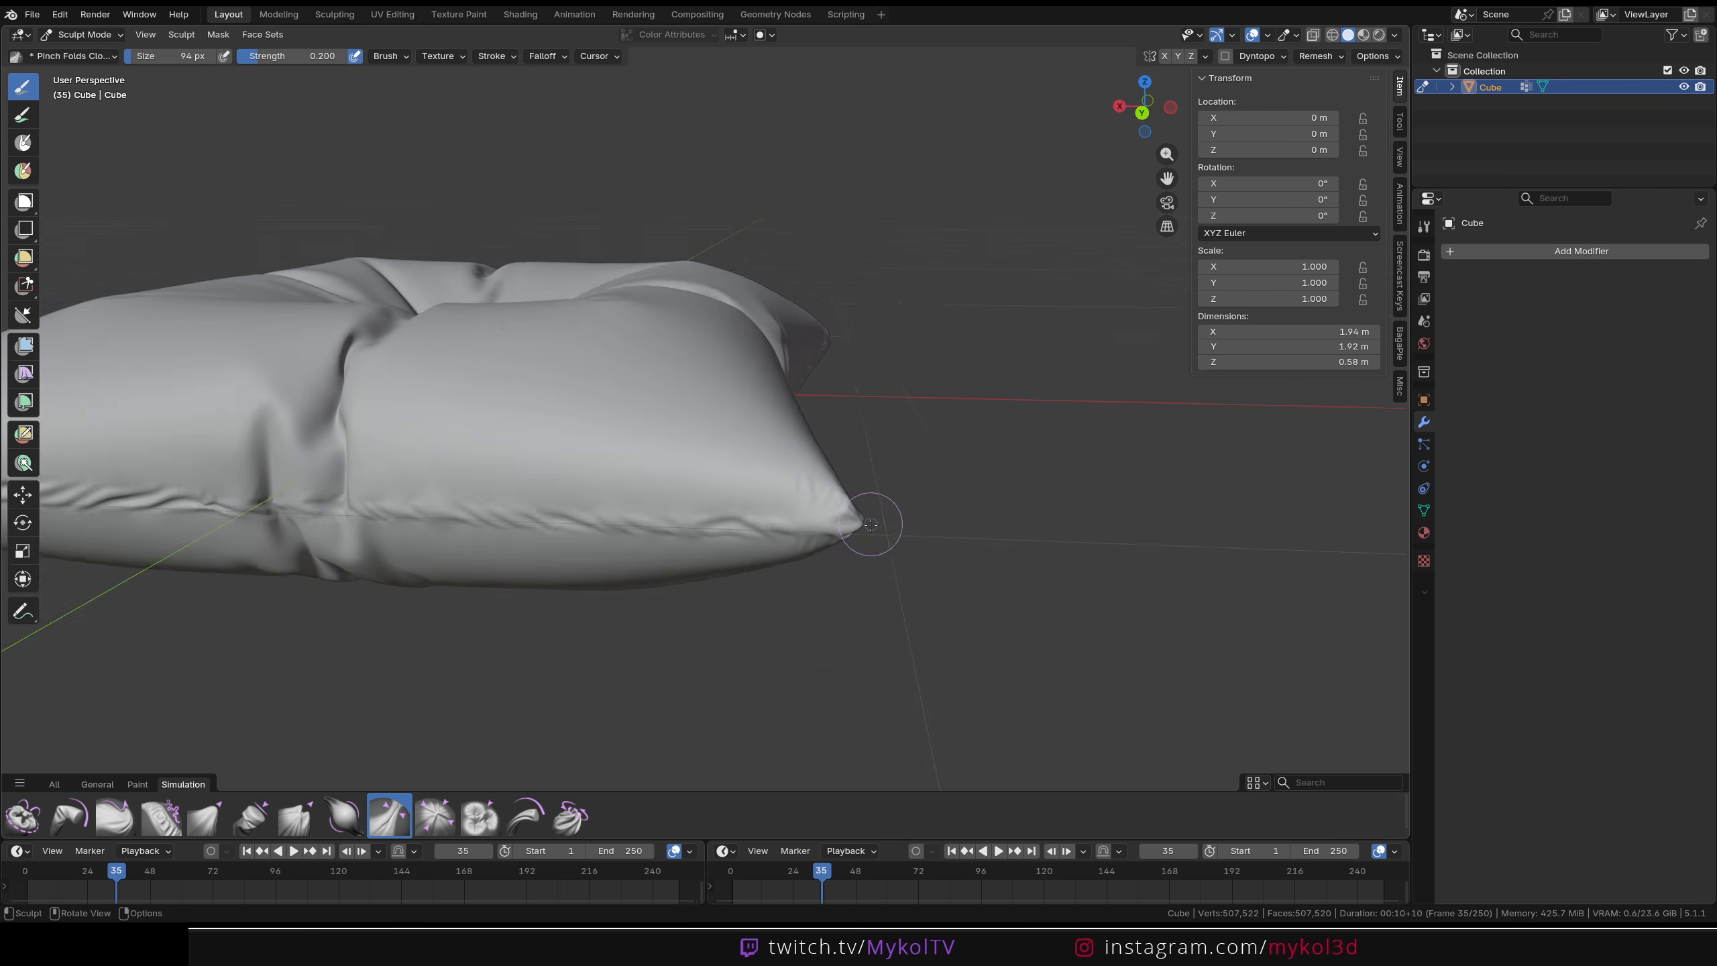
pyautogui.moveTo(873, 526); pyautogui.dragTo(898, 575, button='middle')
pyautogui.scroll(1, 910, 588)
pyautogui.moveTo(925, 607); pyautogui.dragTo(621, 423)
pyautogui.moveTo(622, 424)
pyautogui.mouseDown(button='middle')
pyautogui.moveTo(813, 569)
pyautogui.moveTo(804, 556)
pyautogui.mouseUp(button='middle')
pyautogui.hotkey('ctrl', 'z')
pyautogui.scroll(1, 804, 556)
pyautogui.moveTo(540, 588)
pyautogui.mouseDown()
pyautogui.moveTo(778, 534)
pyautogui.moveTo(939, 543)
pyautogui.mouseUp()
pyautogui.hotkey('ctrl', 'z')
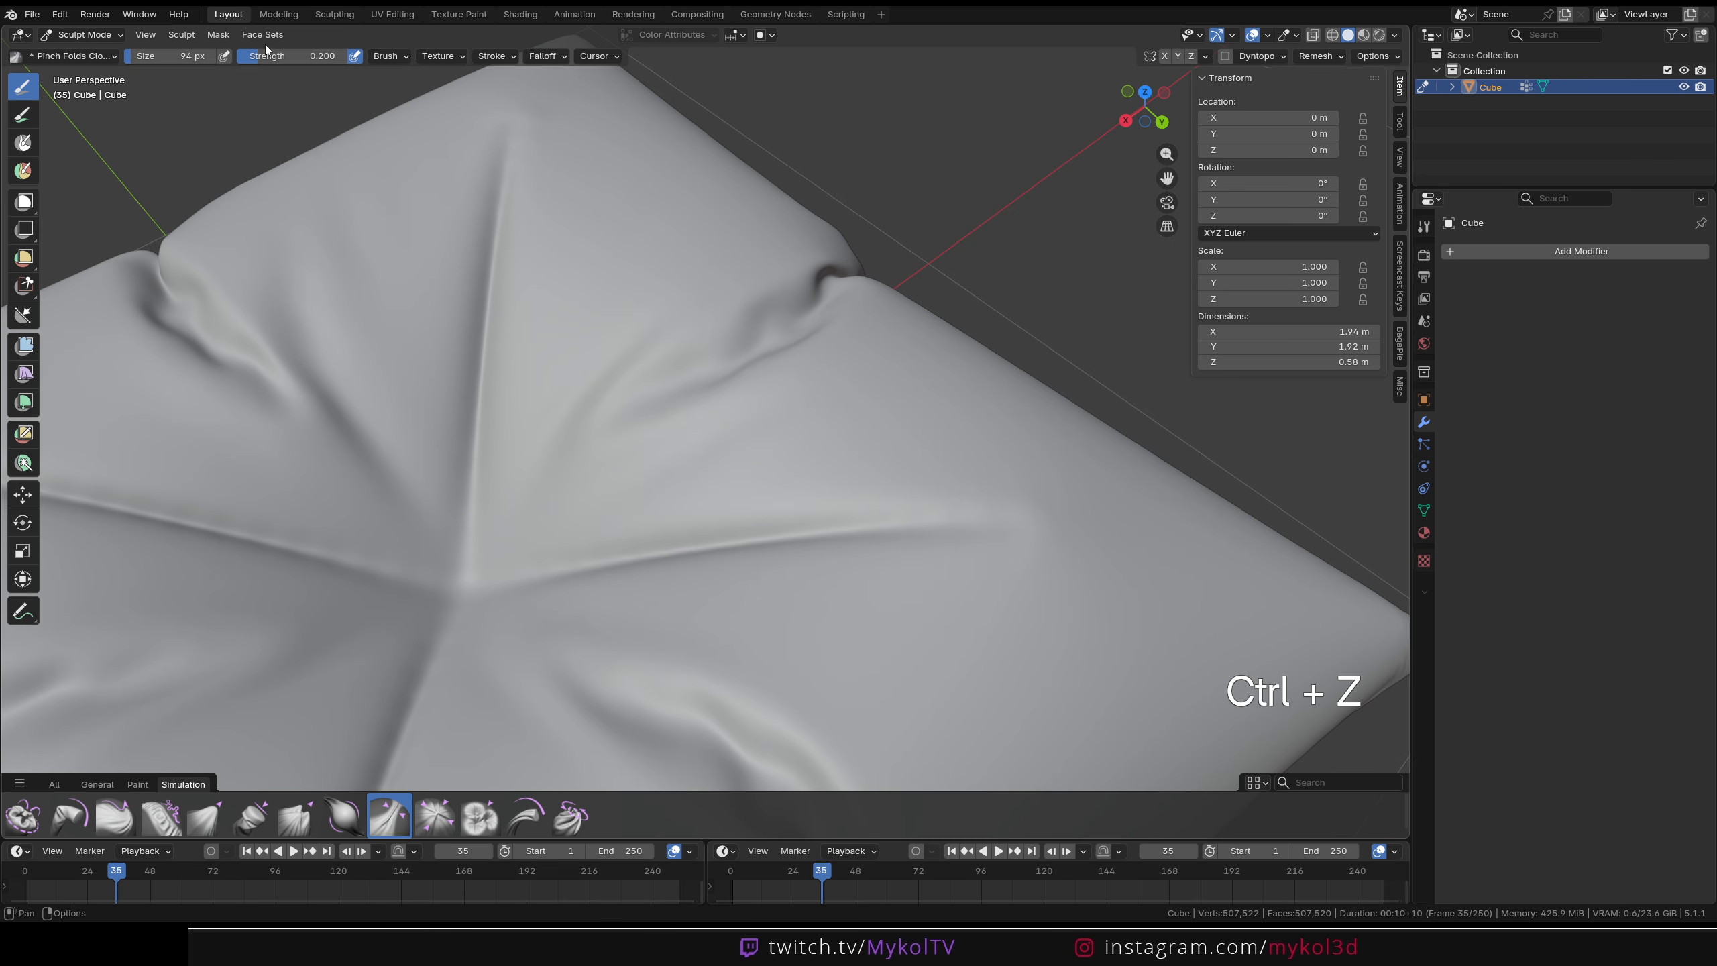
# Set the Pinch Folds brush strength to 0.100 and sharpen the four diagonal creases outward from the cushion's centre
pyautogui.click(291, 61)
pyautogui.moveTo(487, 591)
pyautogui.mouseDown()
pyautogui.moveTo(744, 547)
pyautogui.moveTo(1013, 531)
pyautogui.mouseUp()
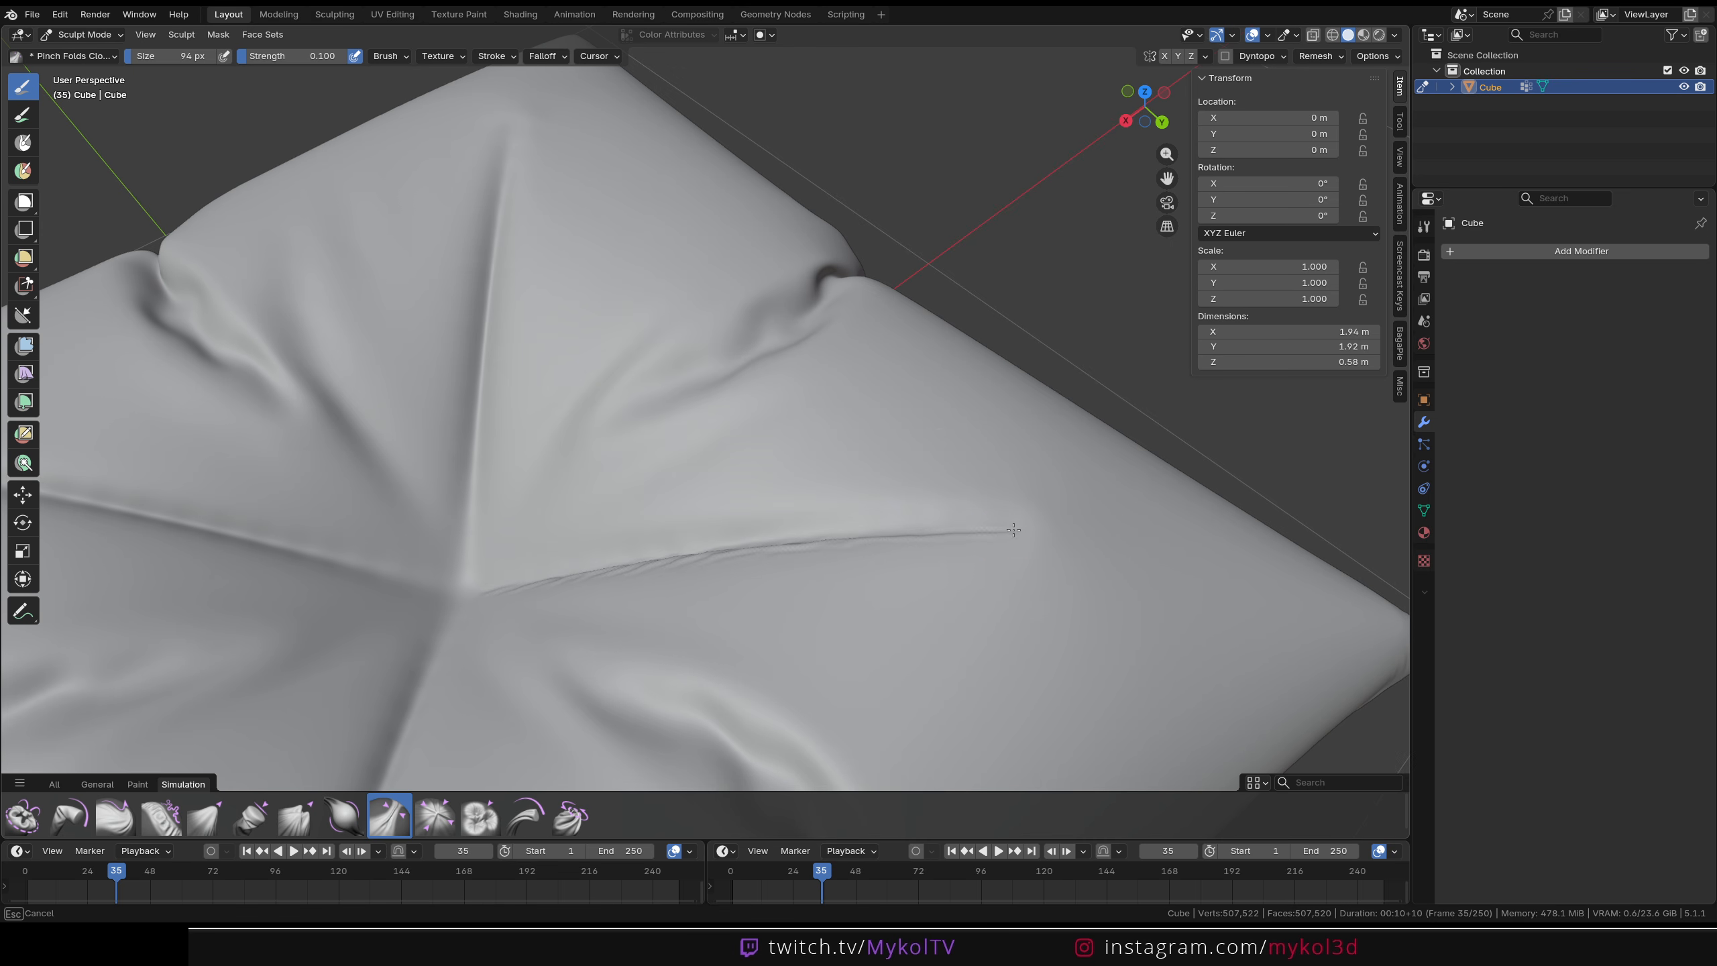
pyautogui.moveTo(458, 590); pyautogui.dragTo(475, 500)
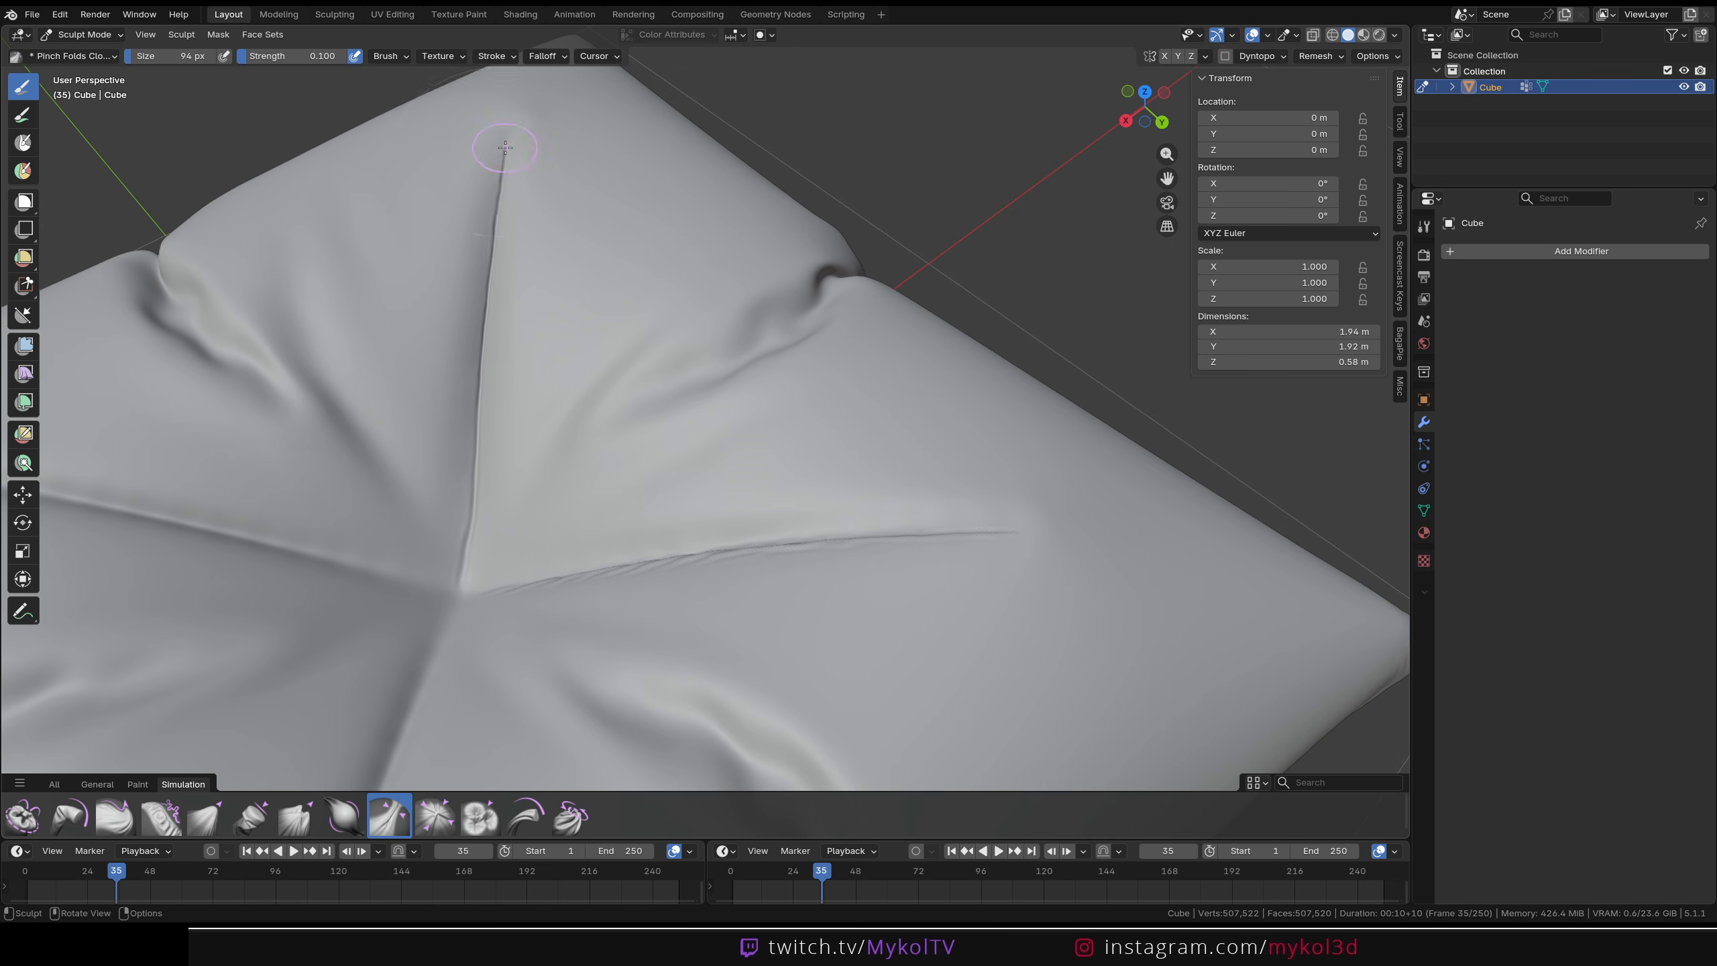
pyautogui.keyDown('shift'); pyautogui.moveTo(456, 590); pyautogui.dragTo(564, 531, button='middle'); pyautogui.keyUp('shift')
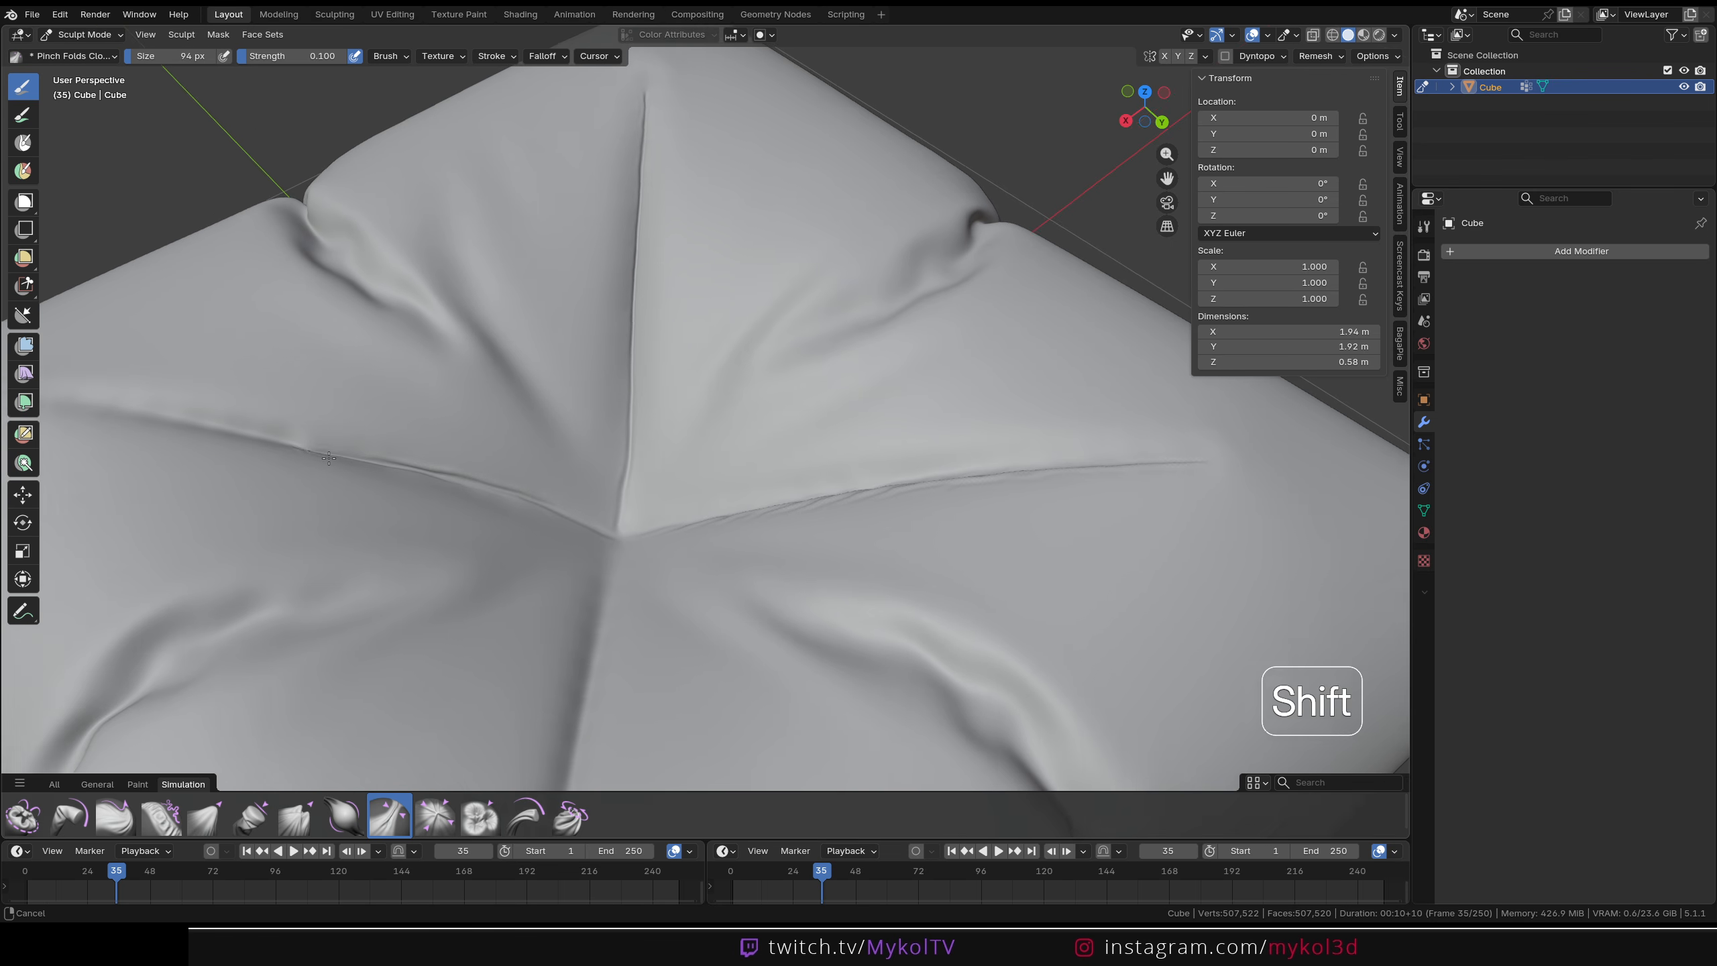
pyautogui.keyDown('shift'); pyautogui.moveTo(383, 464); pyautogui.dragTo(551, 474, button='middle'); pyautogui.keyUp('shift')
pyautogui.moveTo(534, 487); pyautogui.dragTo(253, 420)
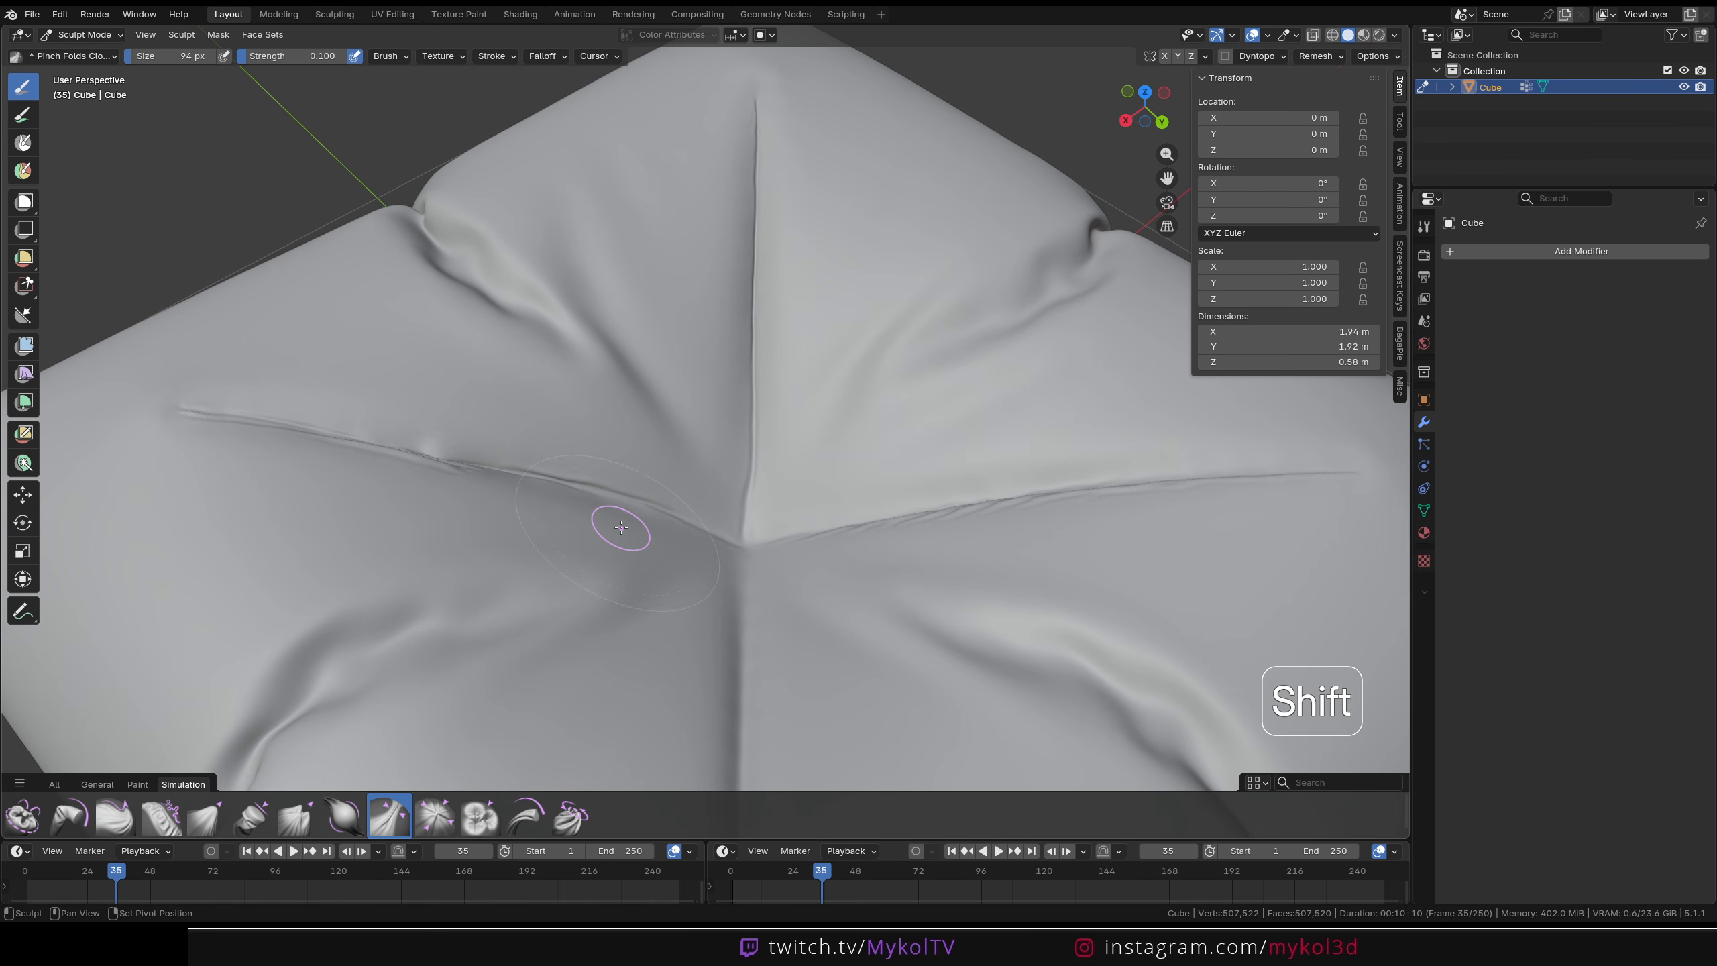
pyautogui.keyDown('shift'); pyautogui.moveTo(718, 549); pyautogui.dragTo(673, 423, button='middle'); pyautogui.keyUp('shift')
pyautogui.moveTo(672, 424); pyautogui.dragTo(666, 730)
pyautogui.keyDown('shift'); pyautogui.moveTo(666, 730); pyautogui.dragTo(683, 548, button='middle'); pyautogui.keyUp('shift')
pyautogui.moveTo(699, 450); pyautogui.dragTo(676, 710)
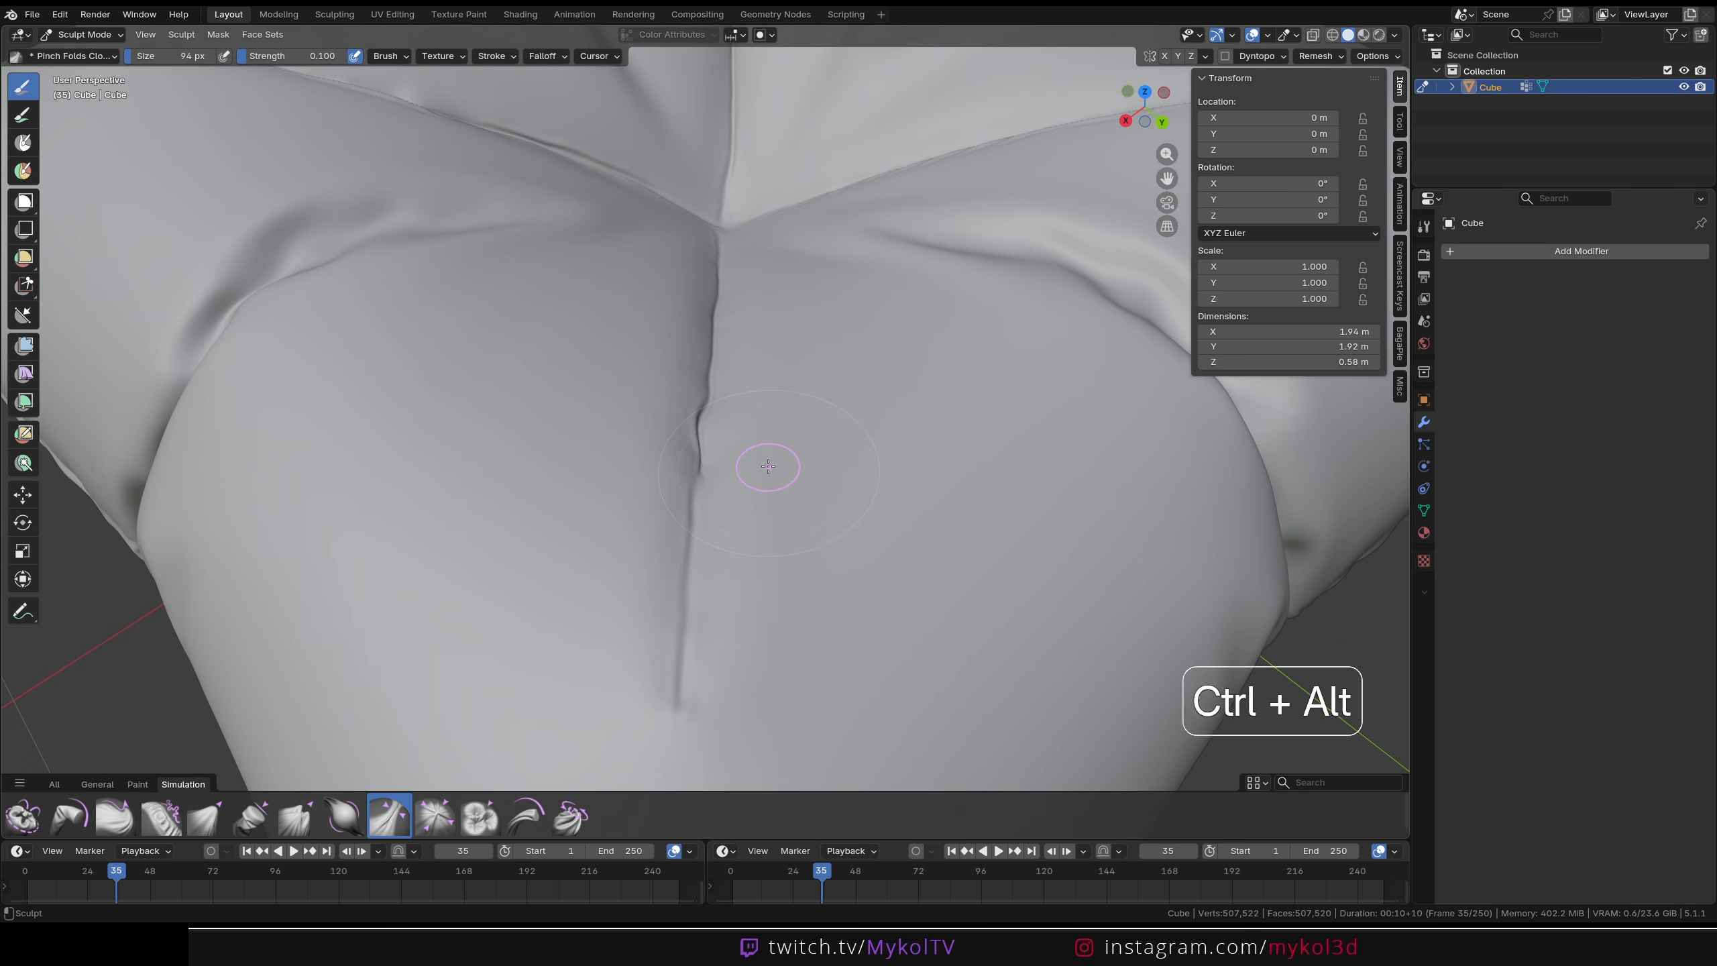
# Scatter short pinched wrinkles on the panels between the diagonal creases, undoing the unwanted strokes
pyautogui.press('ctrl+alt+KP_5')
pyautogui.moveTo(670, 303); pyautogui.dragTo(701, 312, button='middle')
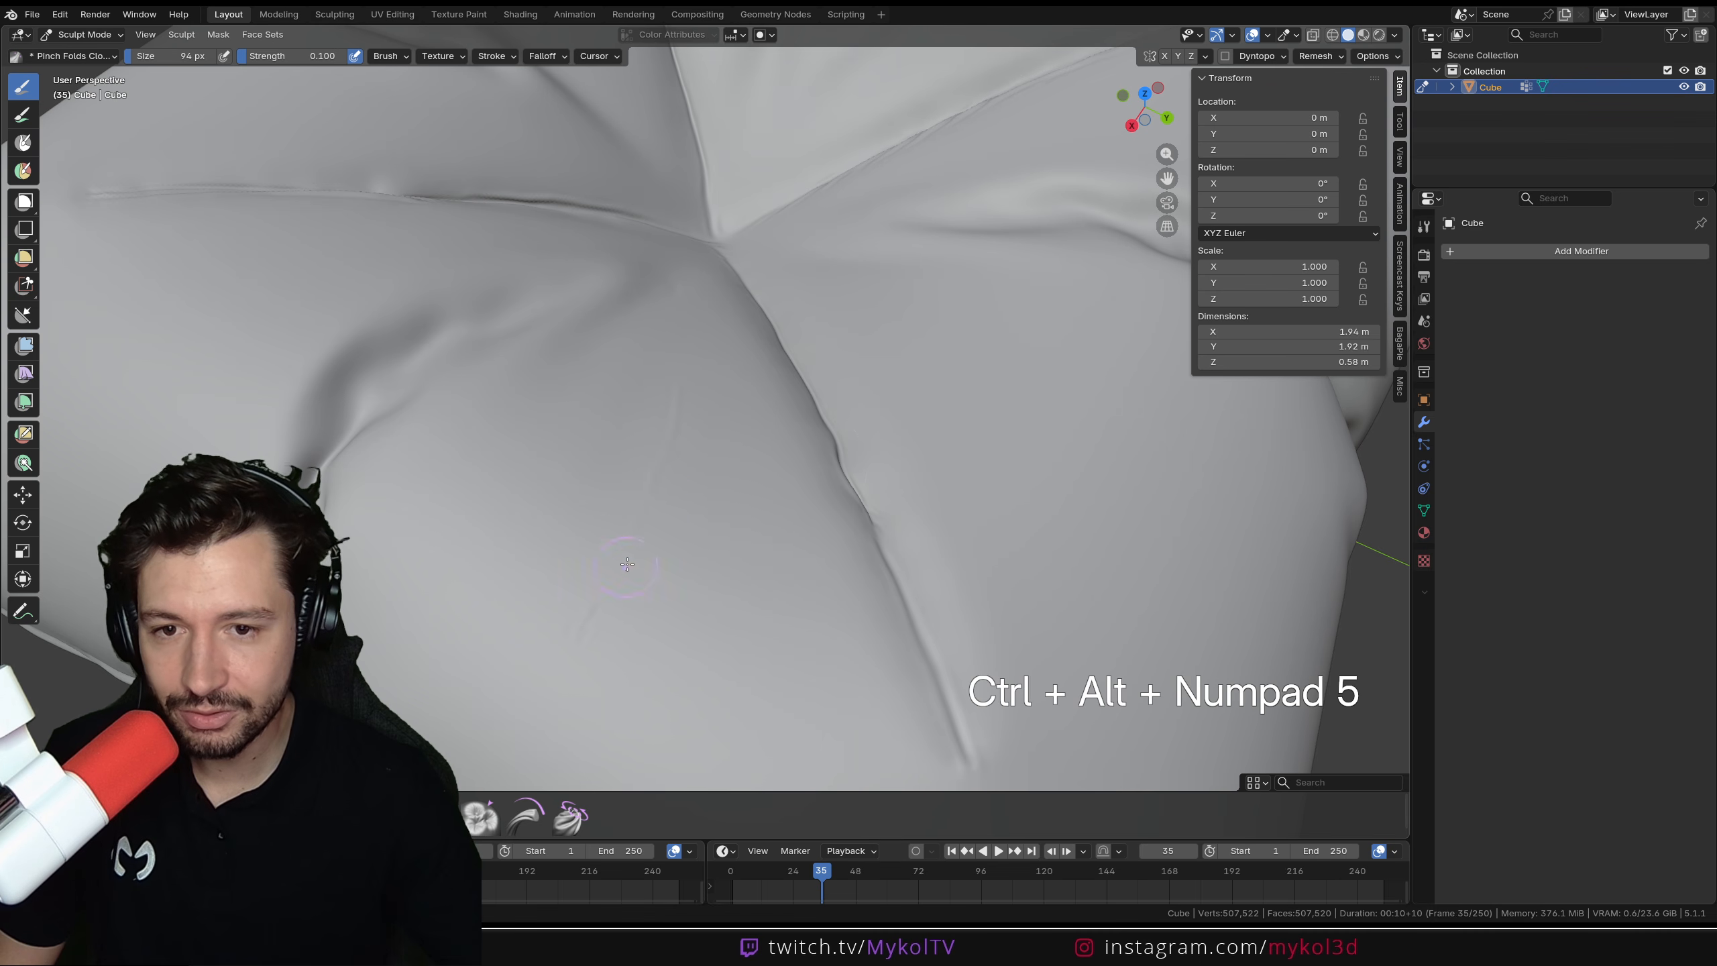
pyautogui.hotkey('ctrl', 'z')
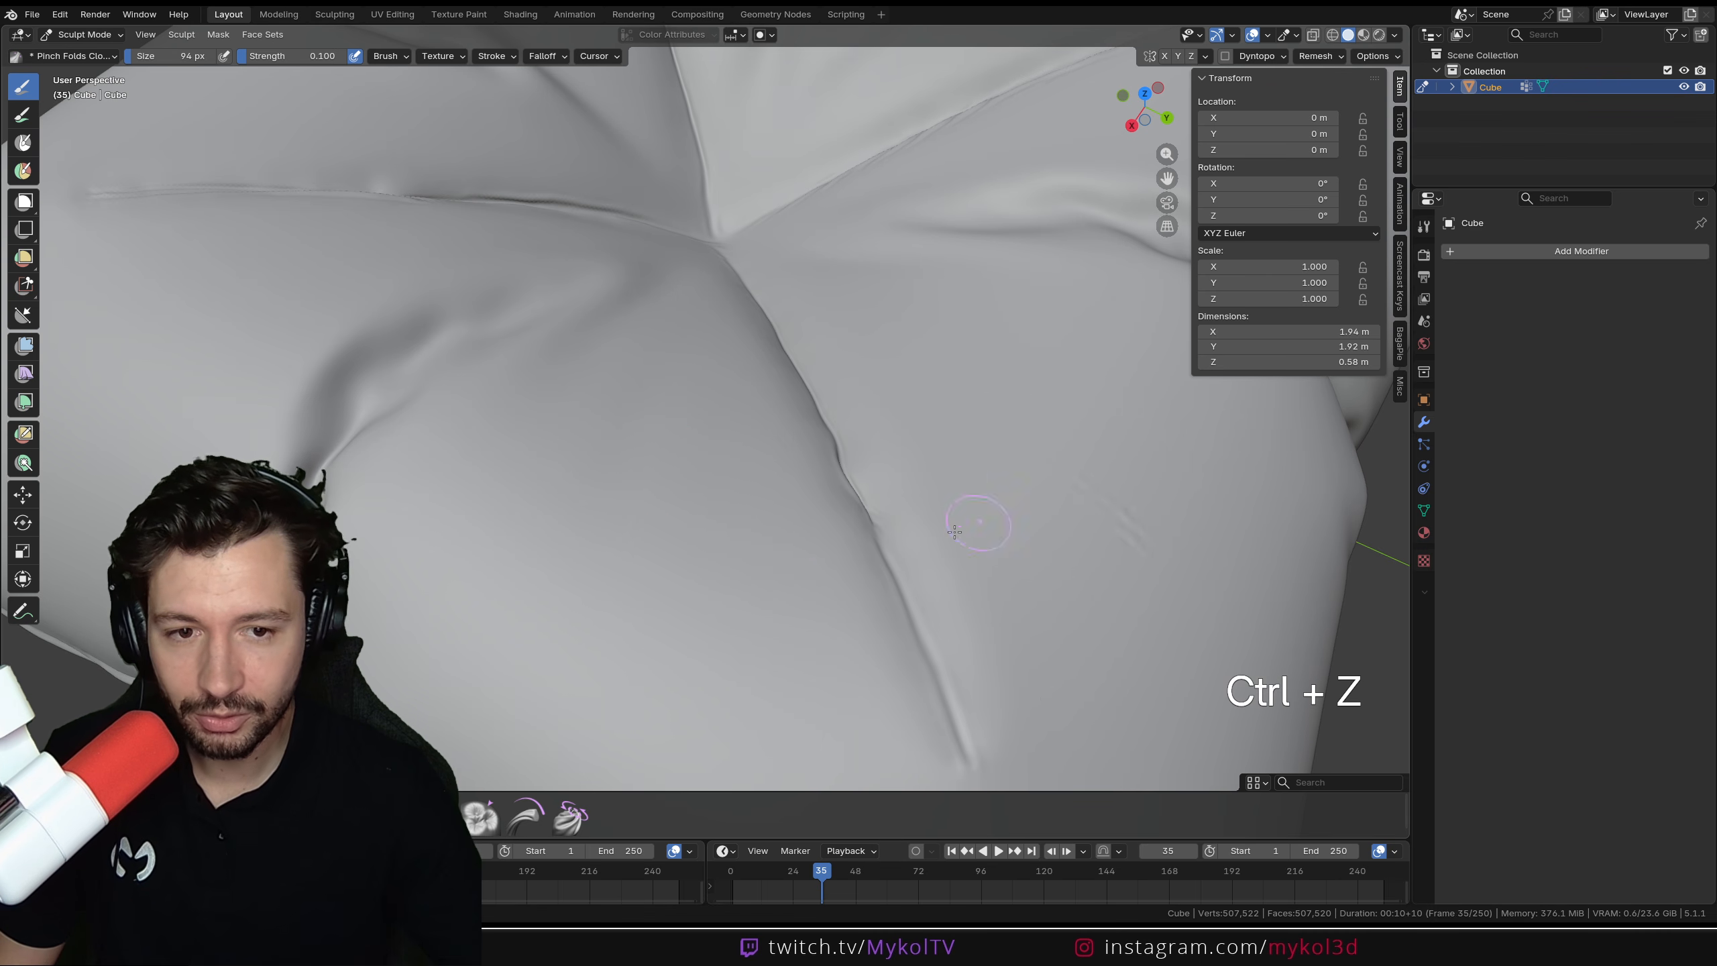
pyautogui.scroll(-2, 608, 582)
pyautogui.moveTo(612, 588); pyautogui.dragTo(663, 575, button='middle')
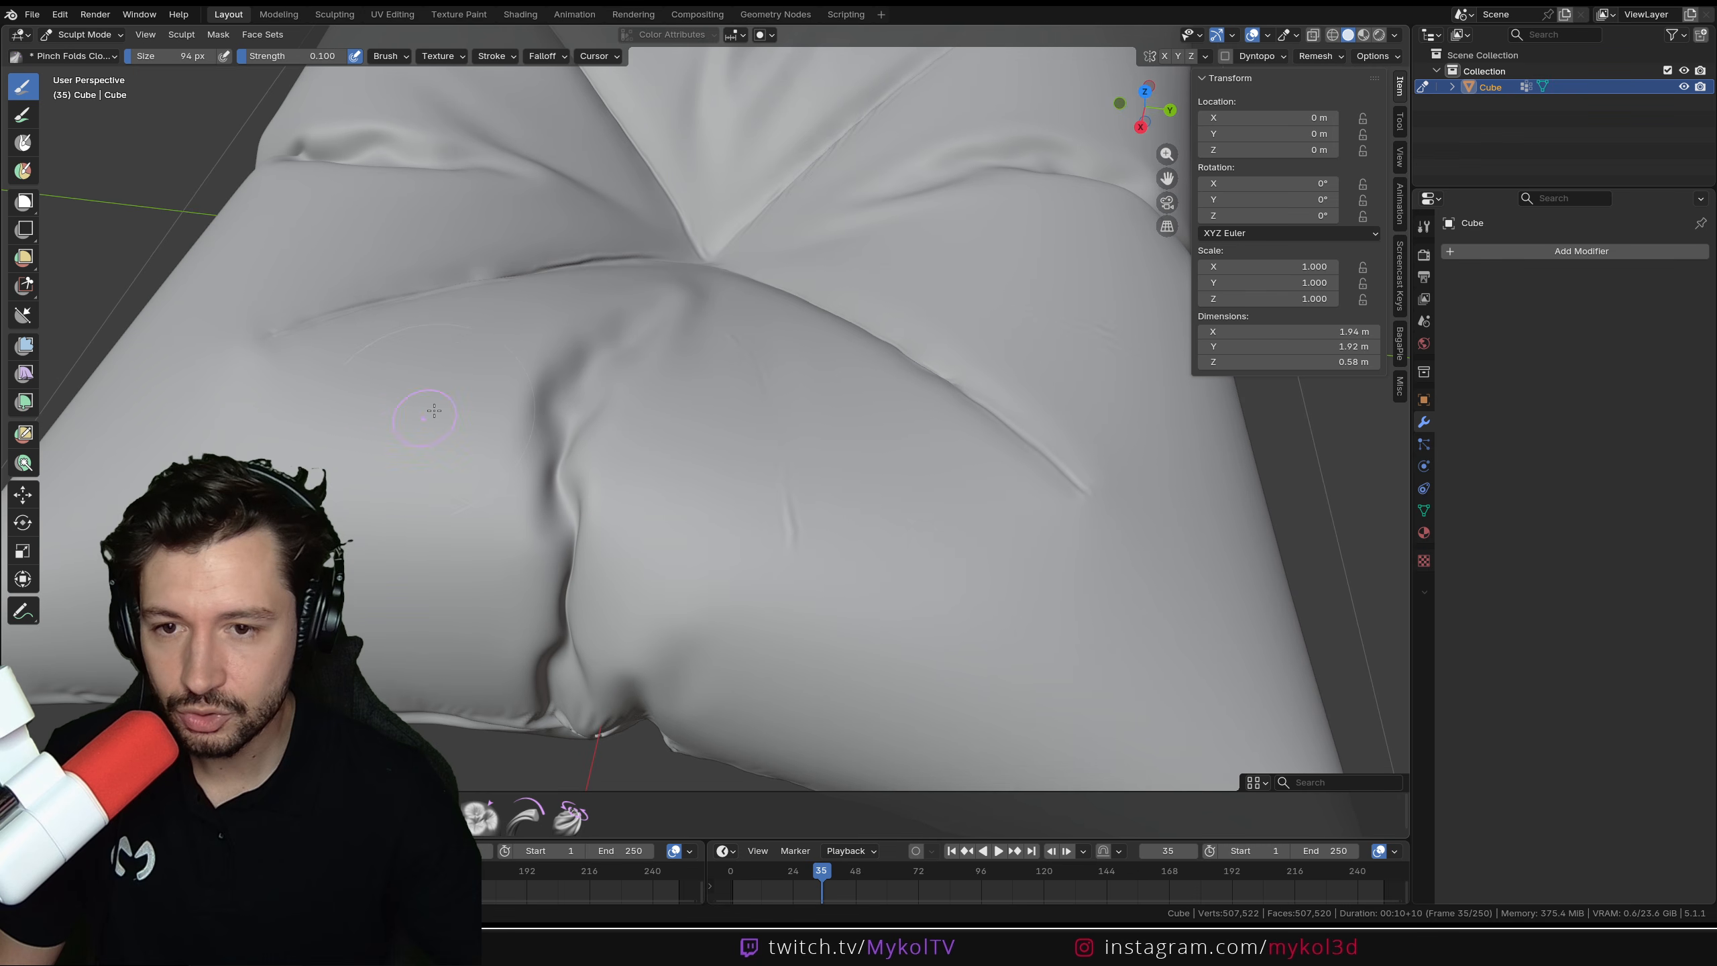
pyautogui.moveTo(404, 439); pyautogui.dragTo(720, 340, button='middle')
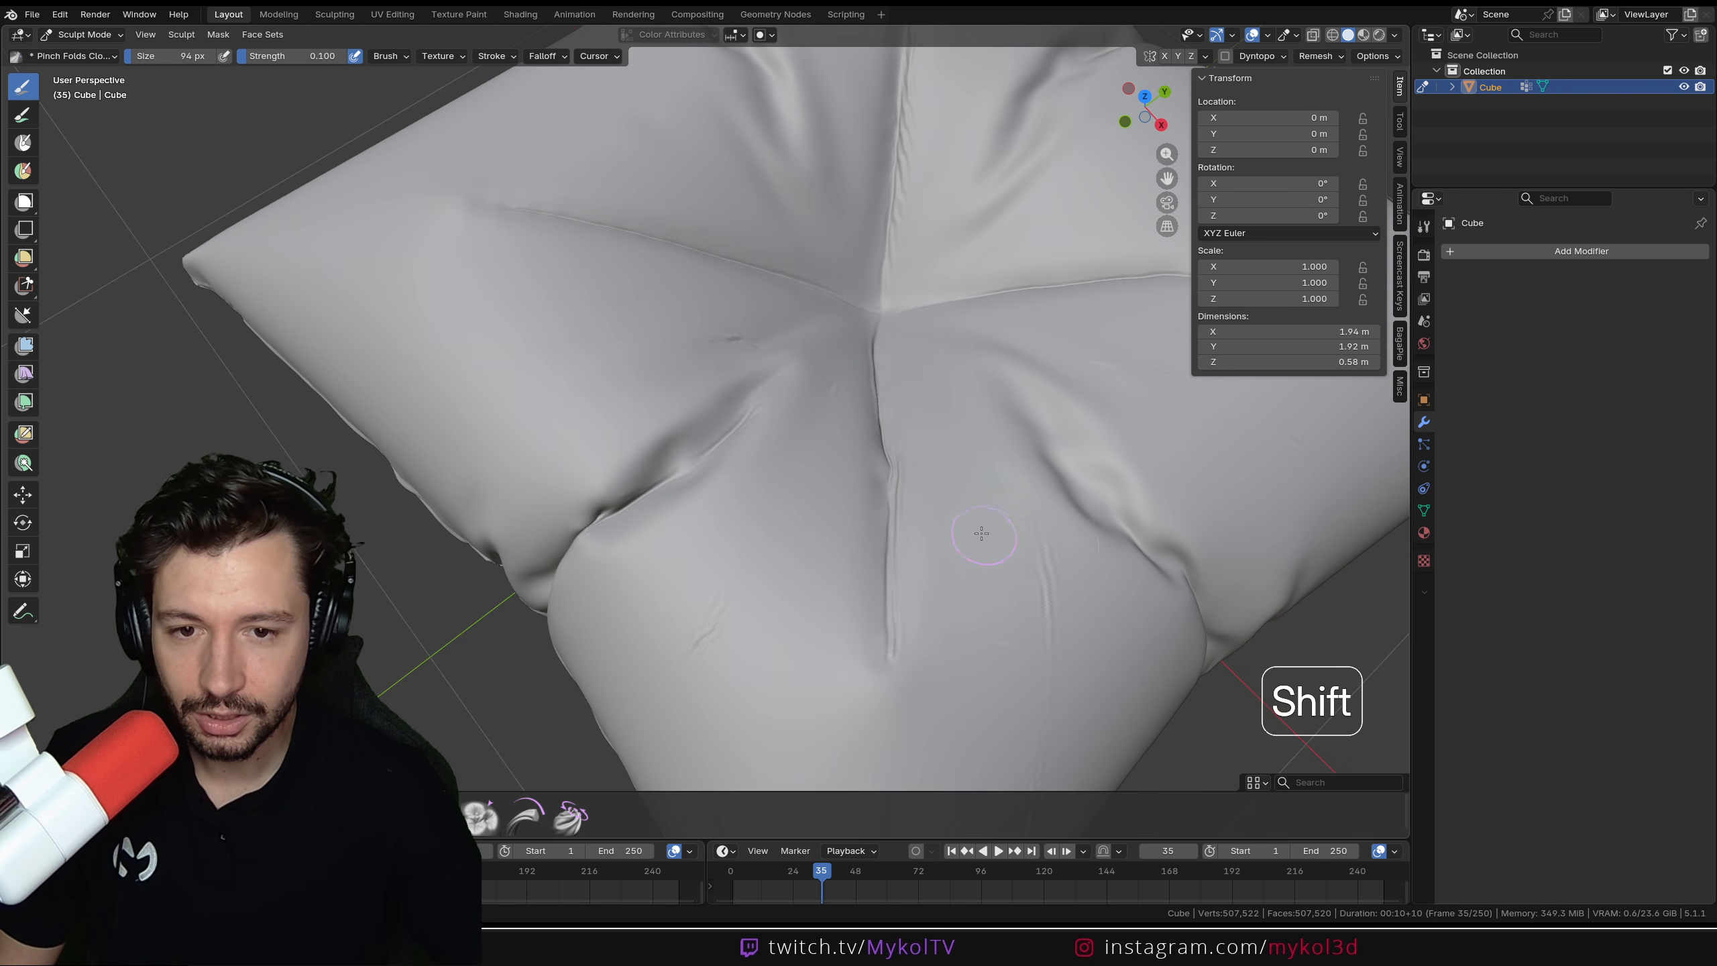
pyautogui.keyDown('shift'); pyautogui.moveTo(969, 538); pyautogui.dragTo(808, 439, button='middle'); pyautogui.keyUp('shift')
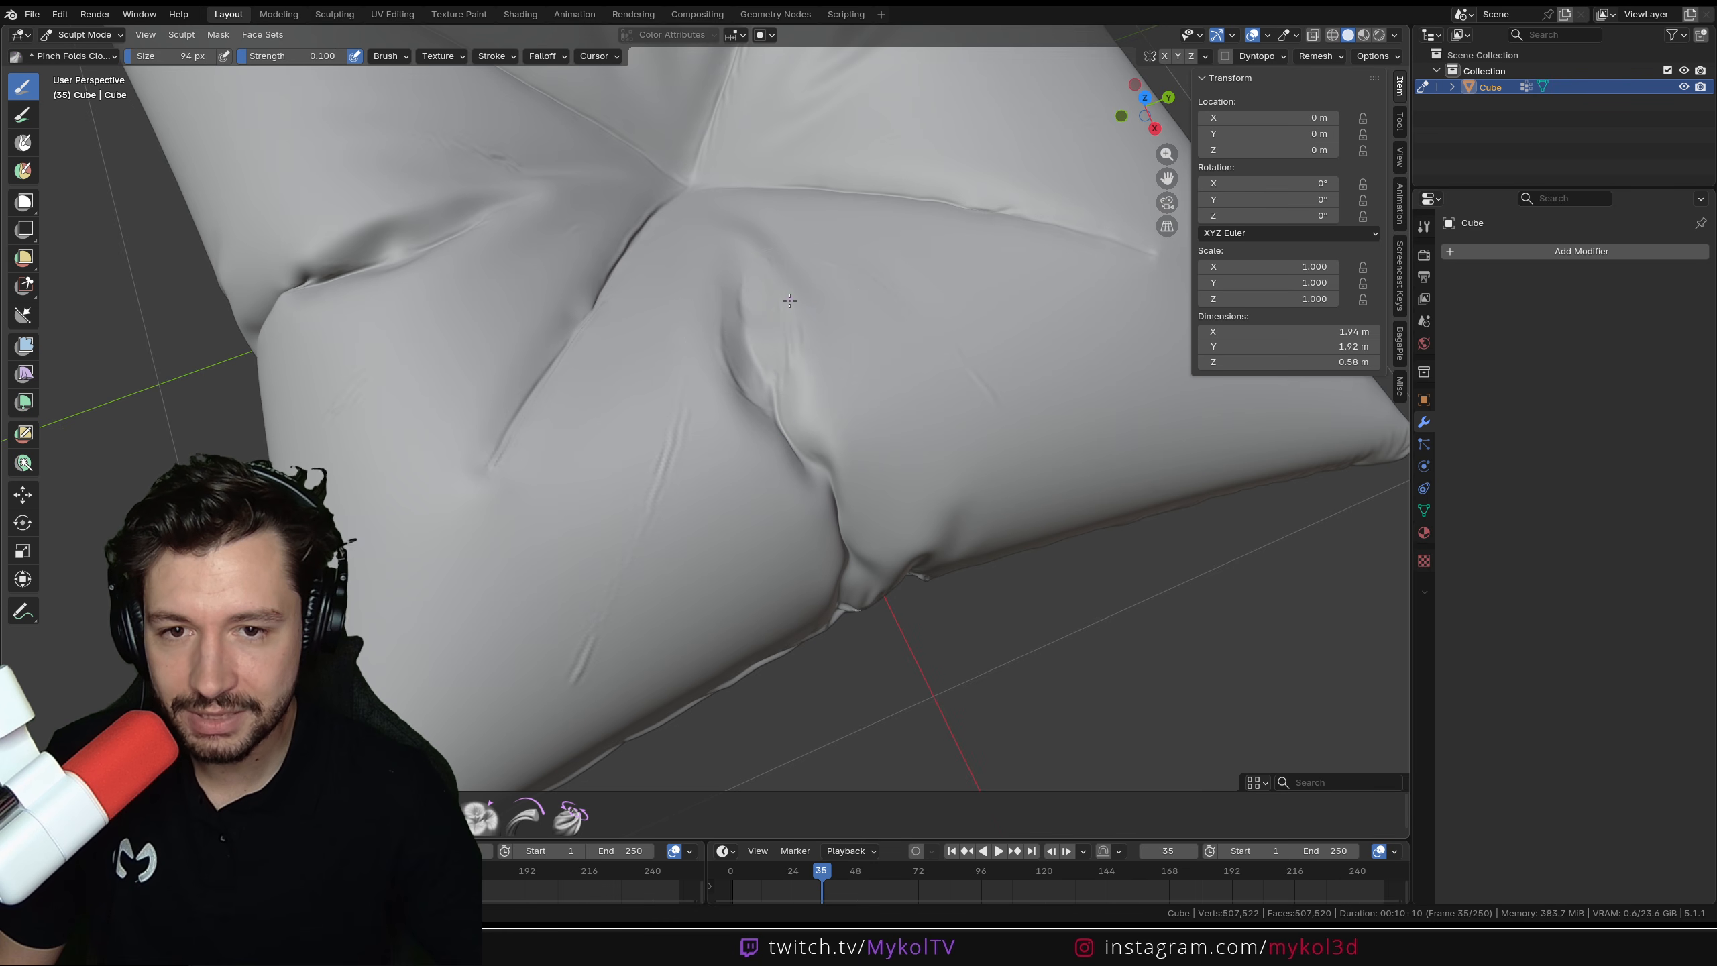
pyautogui.hotkey('ctrl', 'z')
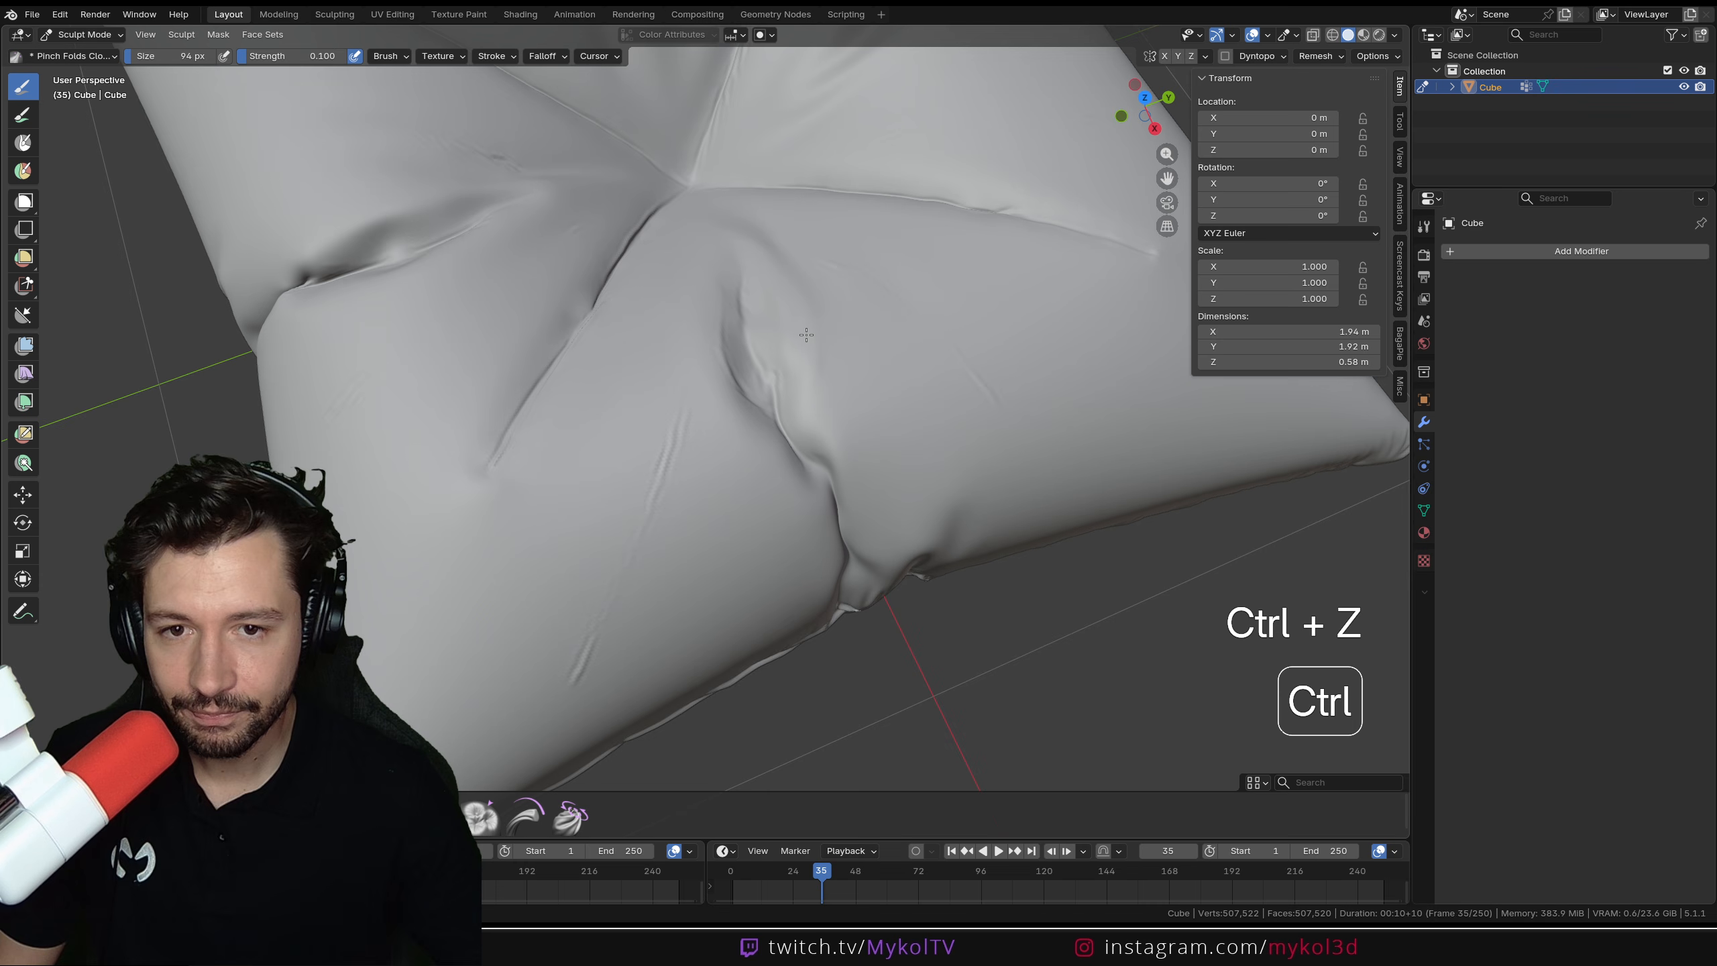
# Add more short wrinkles around the remaining top panels and at the outer end of a diagonal crease with Pinch Folds
pyautogui.keyDown('shift'); pyautogui.moveTo(965, 312); pyautogui.dragTo(762, 449, button='middle'); pyautogui.keyUp('shift')
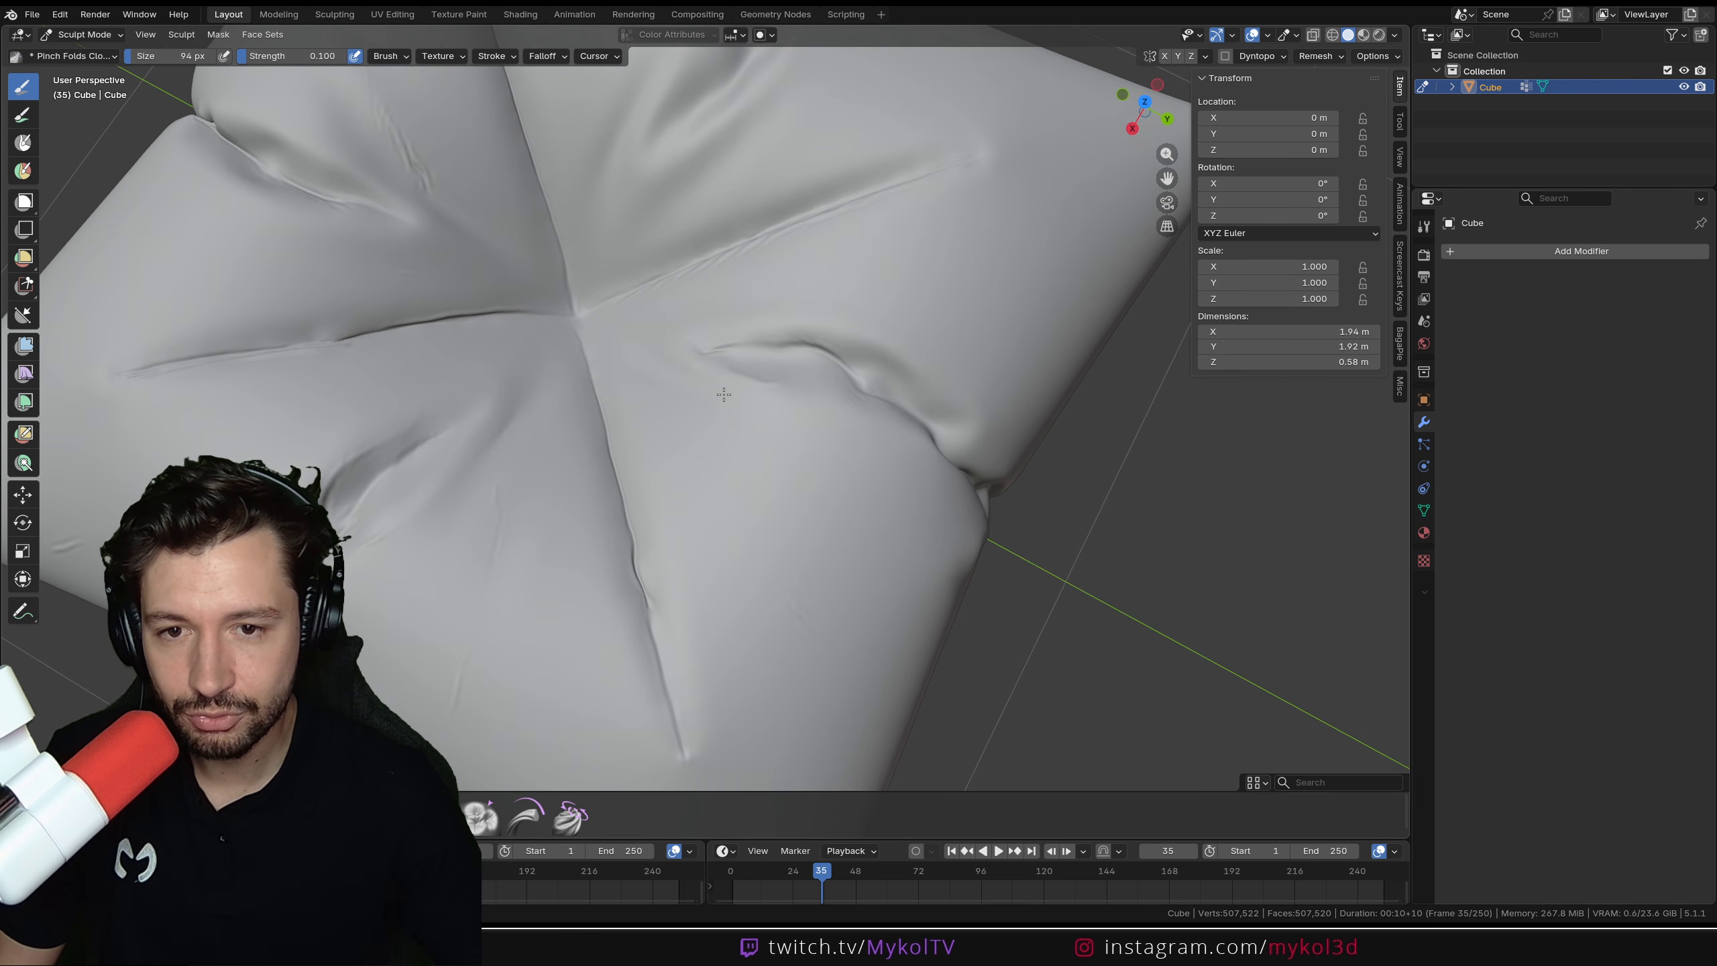
pyautogui.moveTo(940, 298)
pyautogui.keyDown('shift'); pyautogui.mouseDown(button='middle')
pyautogui.moveTo(958, 472)
pyautogui.moveTo(937, 459)
pyautogui.mouseUp(button='middle'); pyautogui.keyUp('shift')
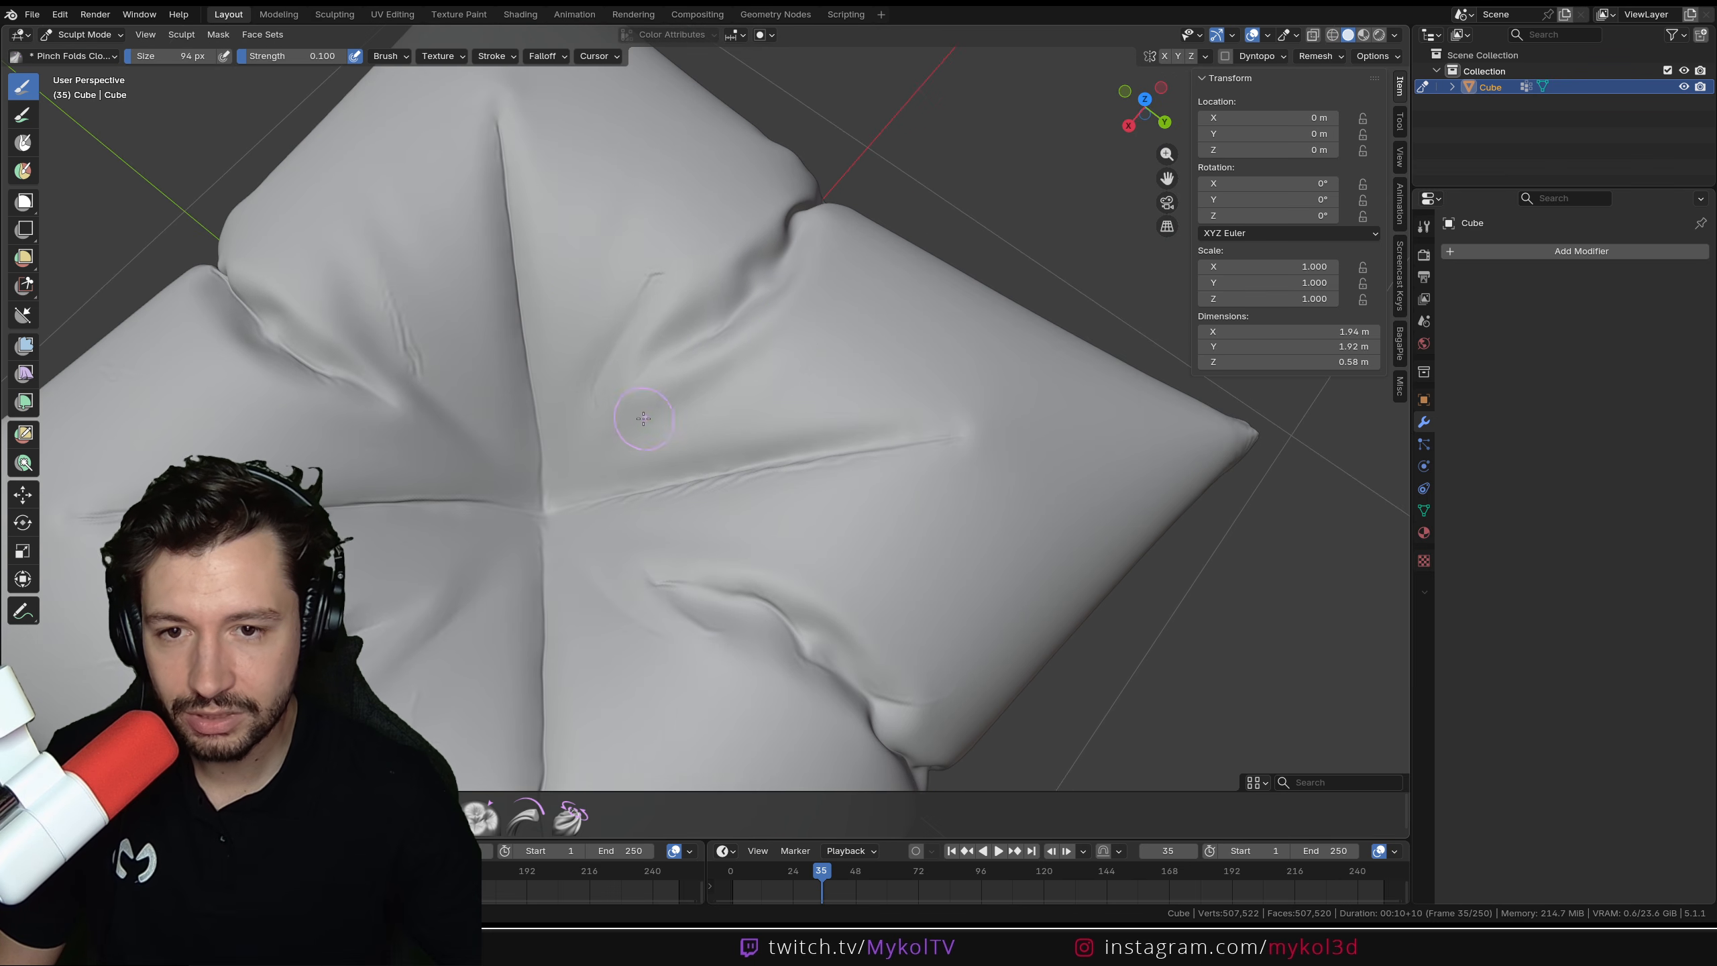
pyautogui.keyDown('shift'); pyautogui.moveTo(757, 325); pyautogui.dragTo(898, 563, button='middle'); pyautogui.keyUp('shift')
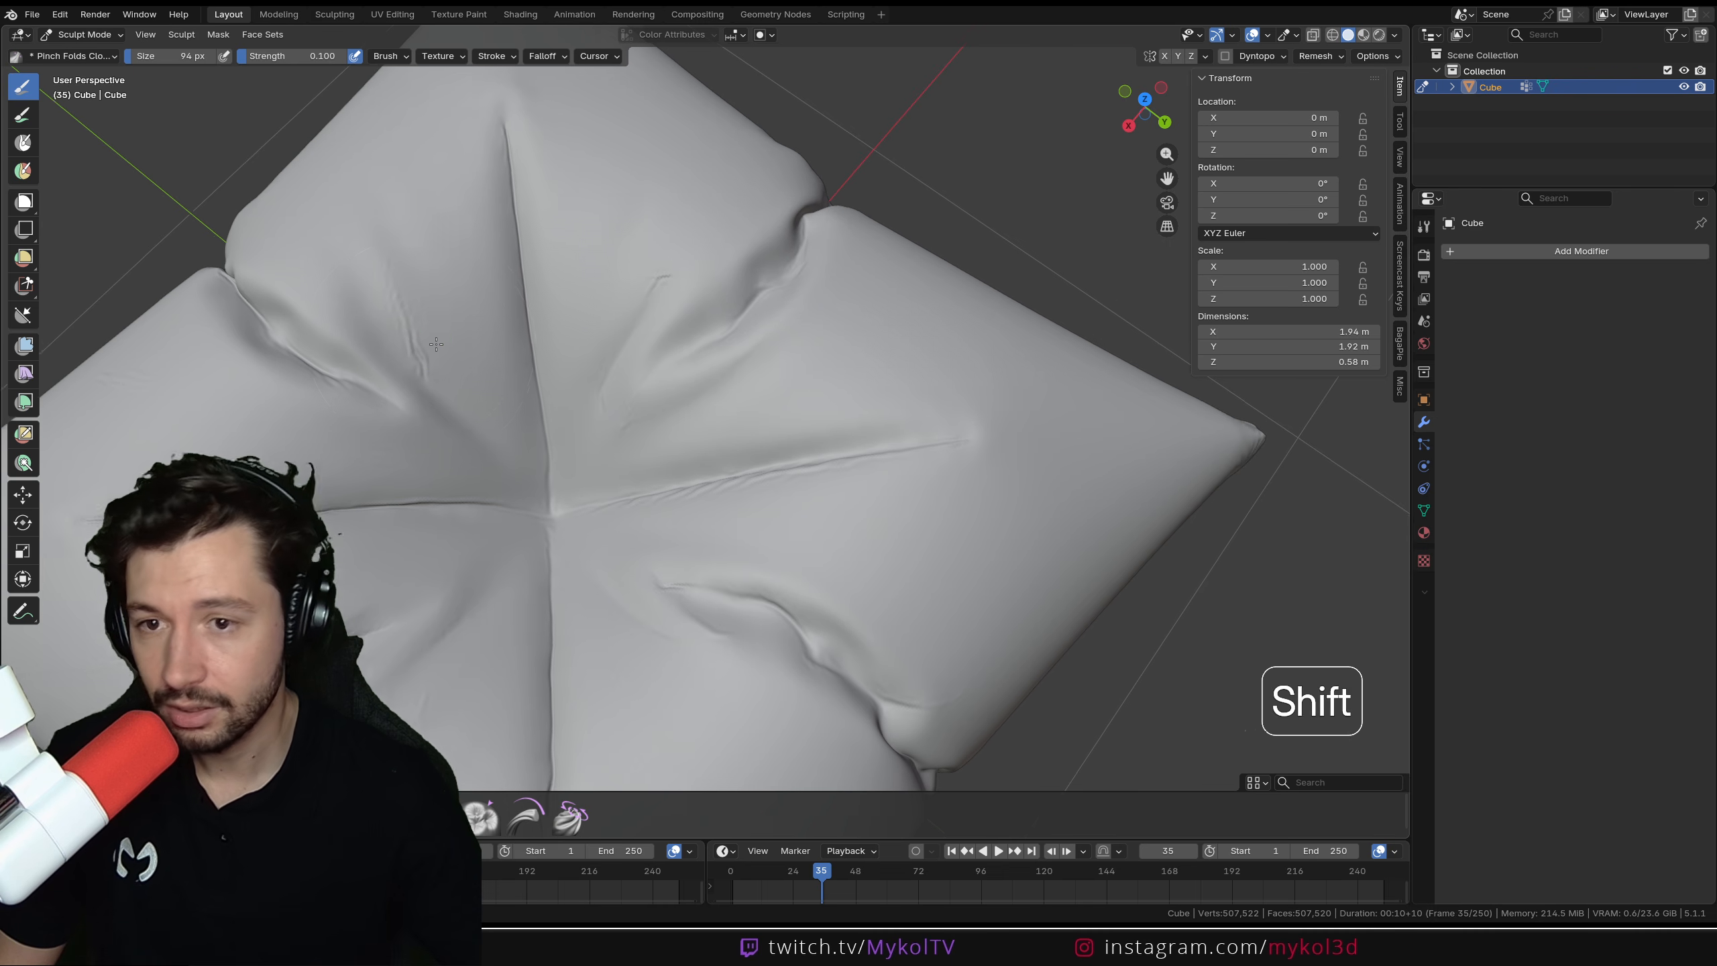
pyautogui.scroll(4, 620, 545)
pyautogui.moveTo(633, 556); pyautogui.dragTo(711, 563, button='middle')
pyautogui.scroll(-3, 466, 485)
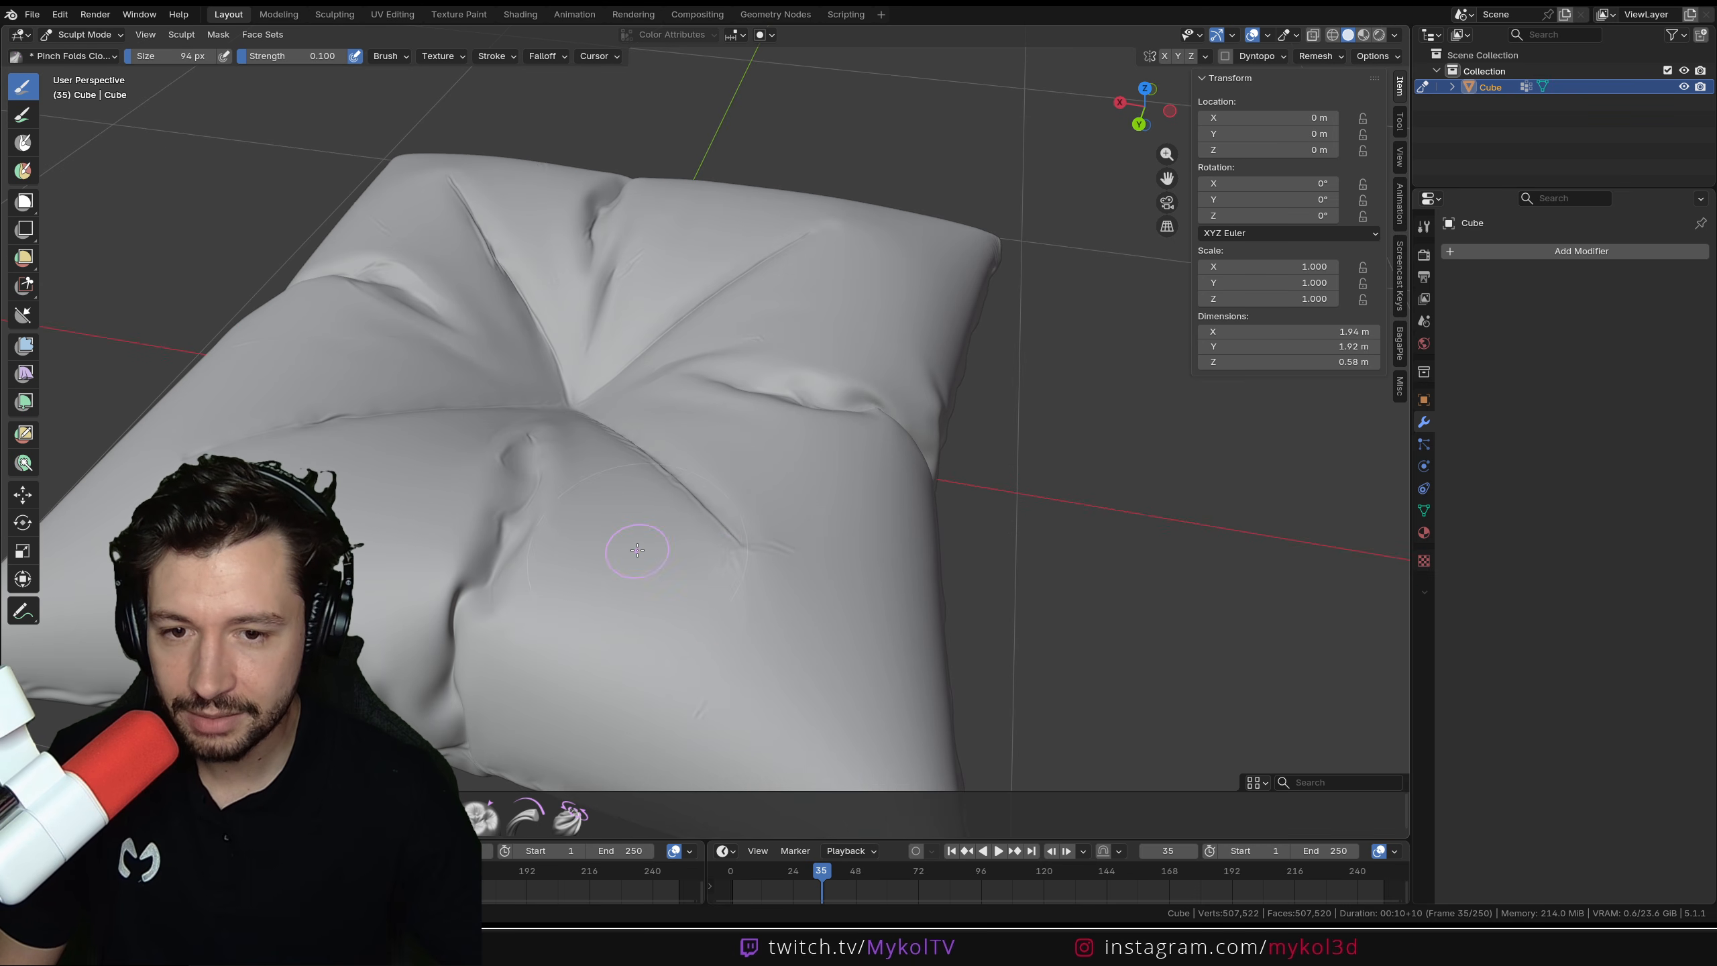
pyautogui.moveTo(637, 550); pyautogui.dragTo(788, 597, button='middle')
pyautogui.scroll(1, 664, 614)
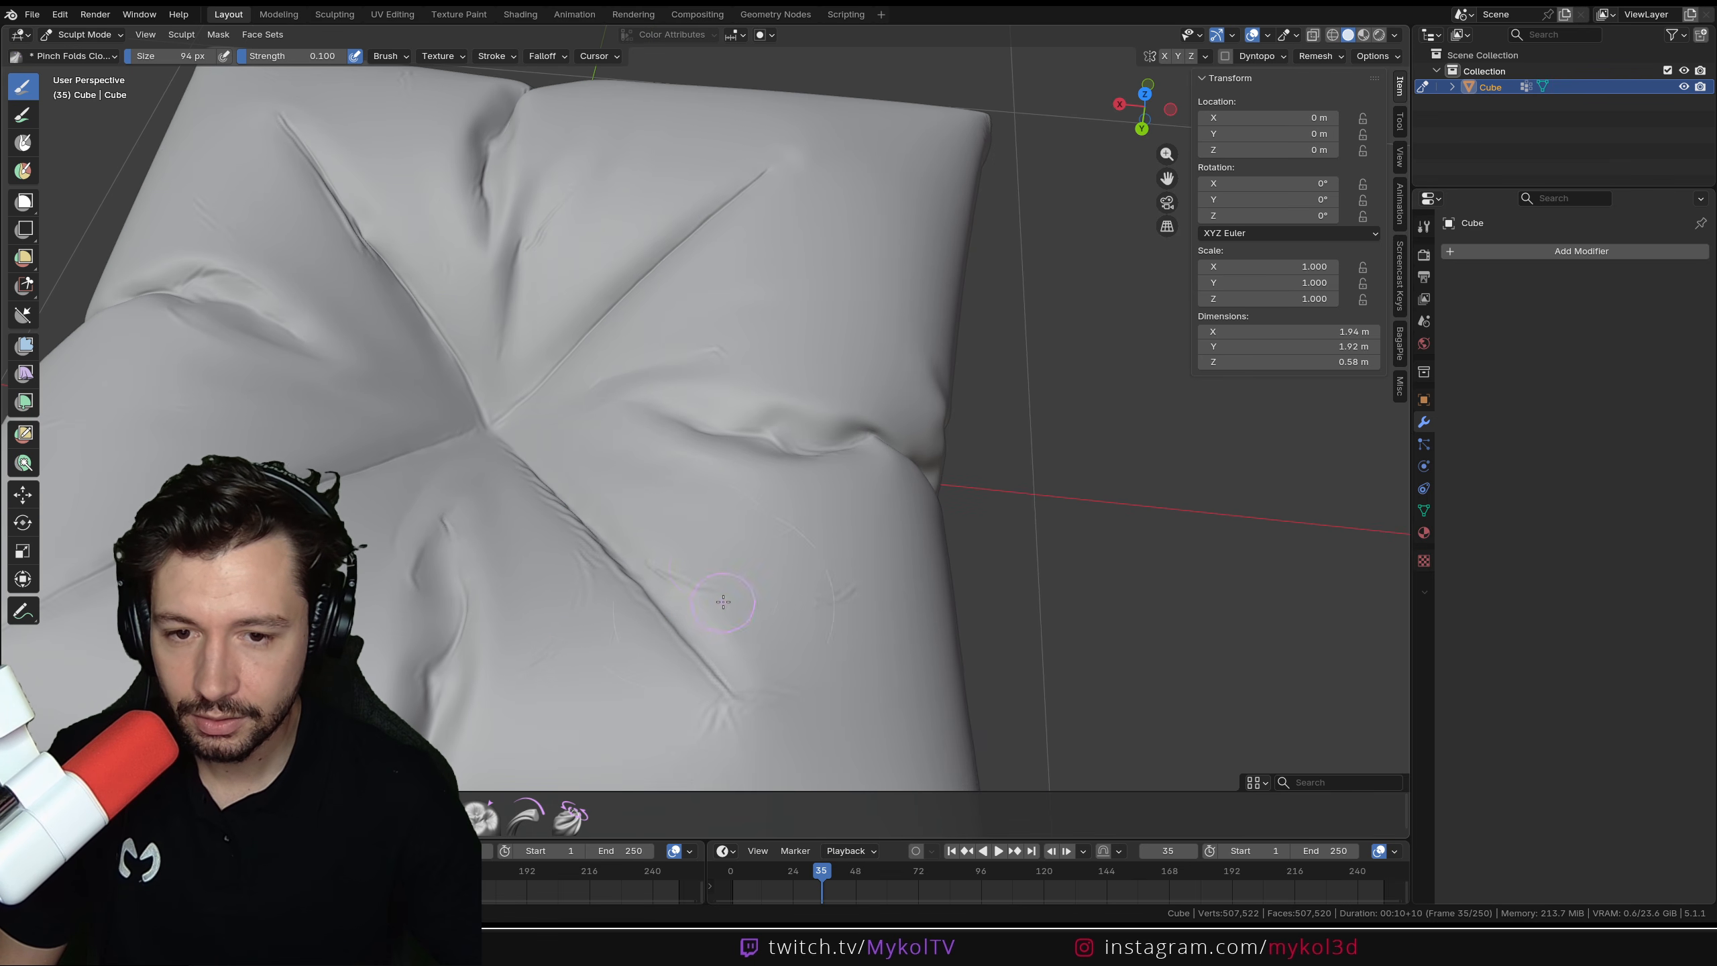
pyautogui.scroll(-5, 834, 272)
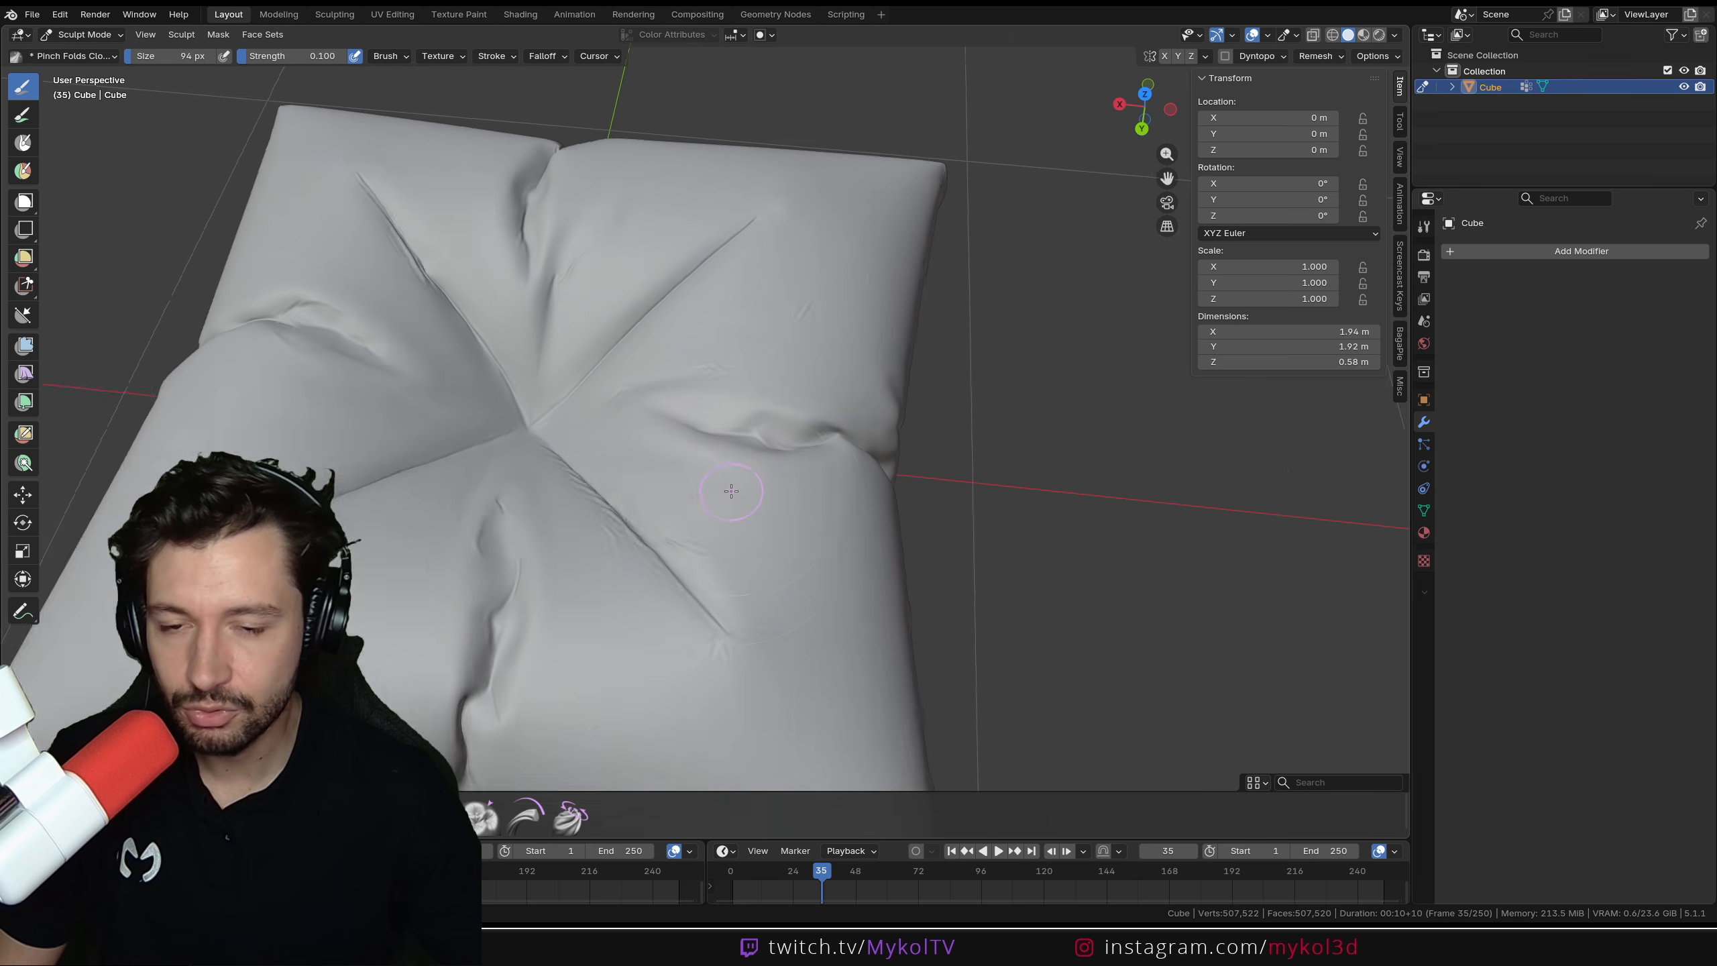
pyautogui.press('ctrl+alt+KP_5')
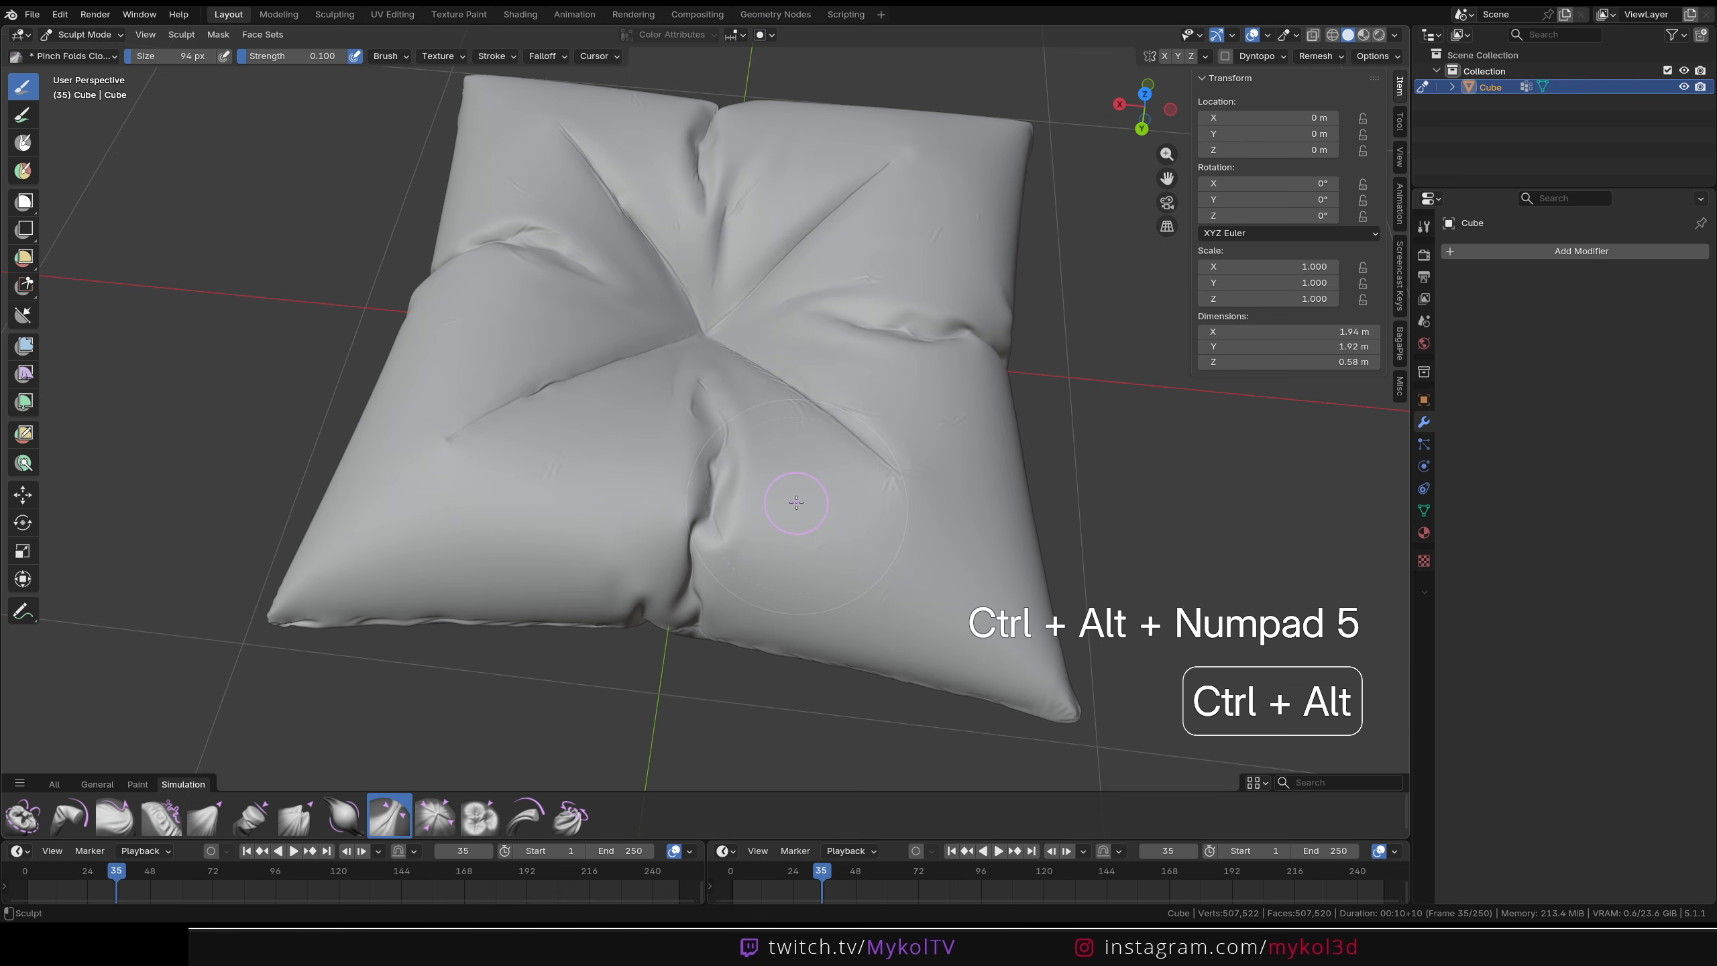
# Switch to the Drag Cloth brush and try dragging the cloth on a side panel, including at a 296 px brush size
pyautogui.click(115, 819)
pyautogui.scroll(3, 564, 529)
pyautogui.moveTo(561, 467); pyautogui.dragTo(432, 612)
pyautogui.hotkey('ctrl', 'z')
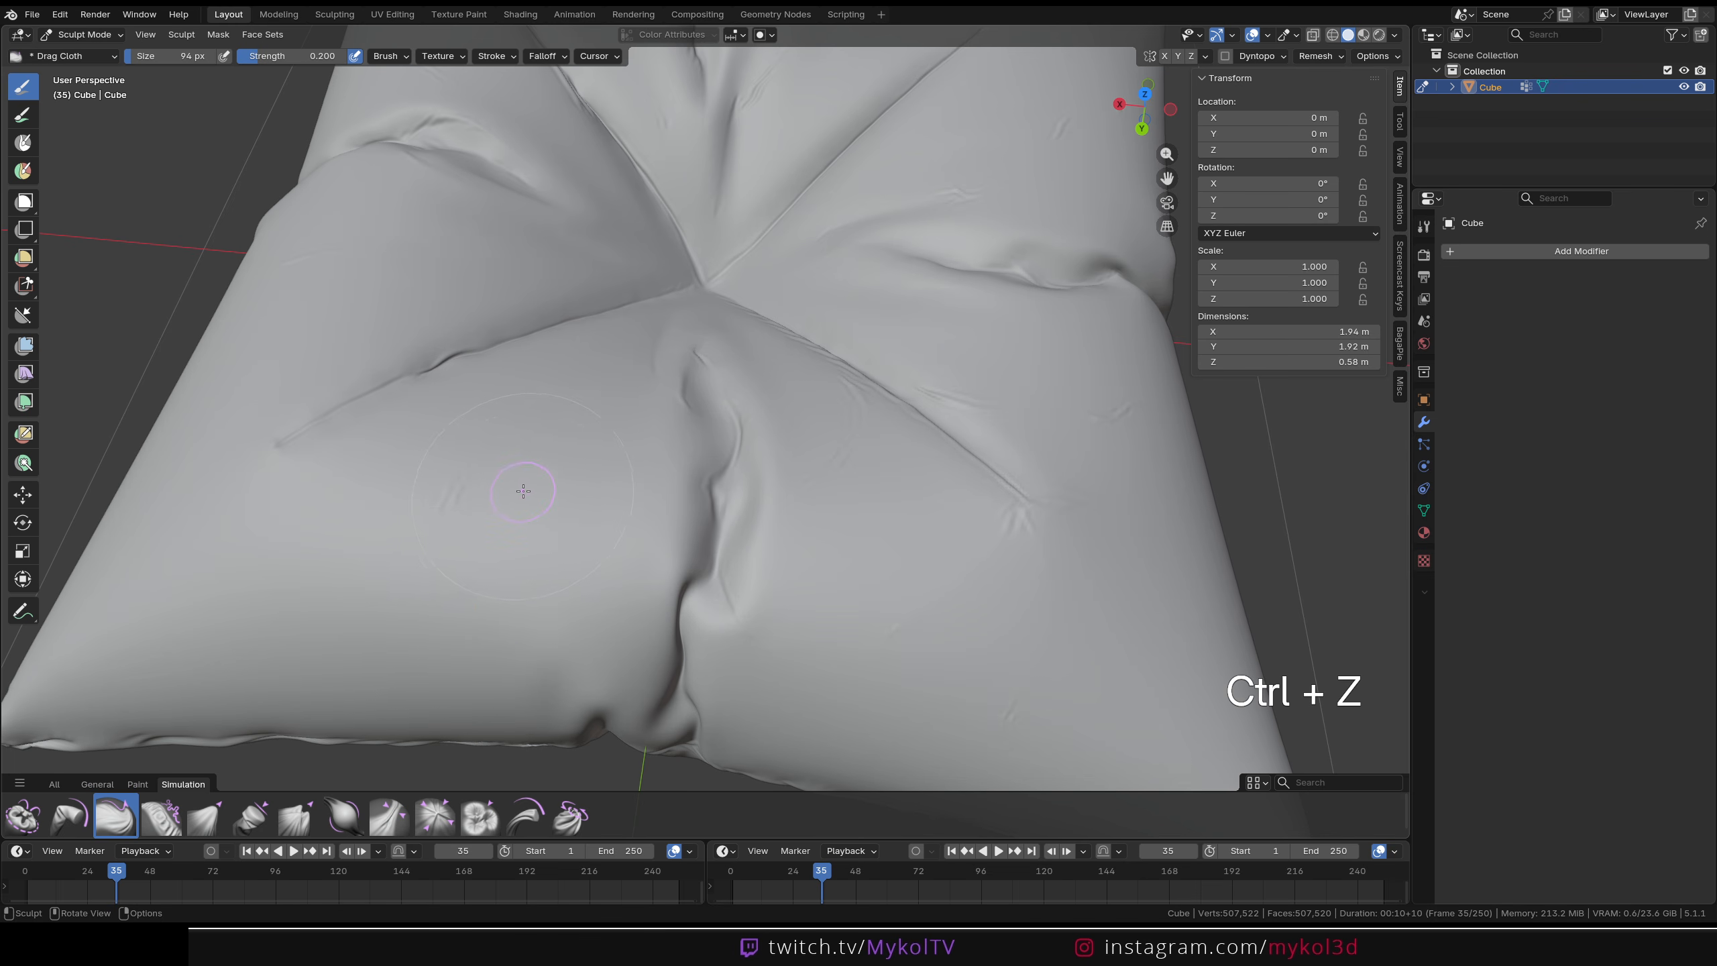
pyautogui.press('f')
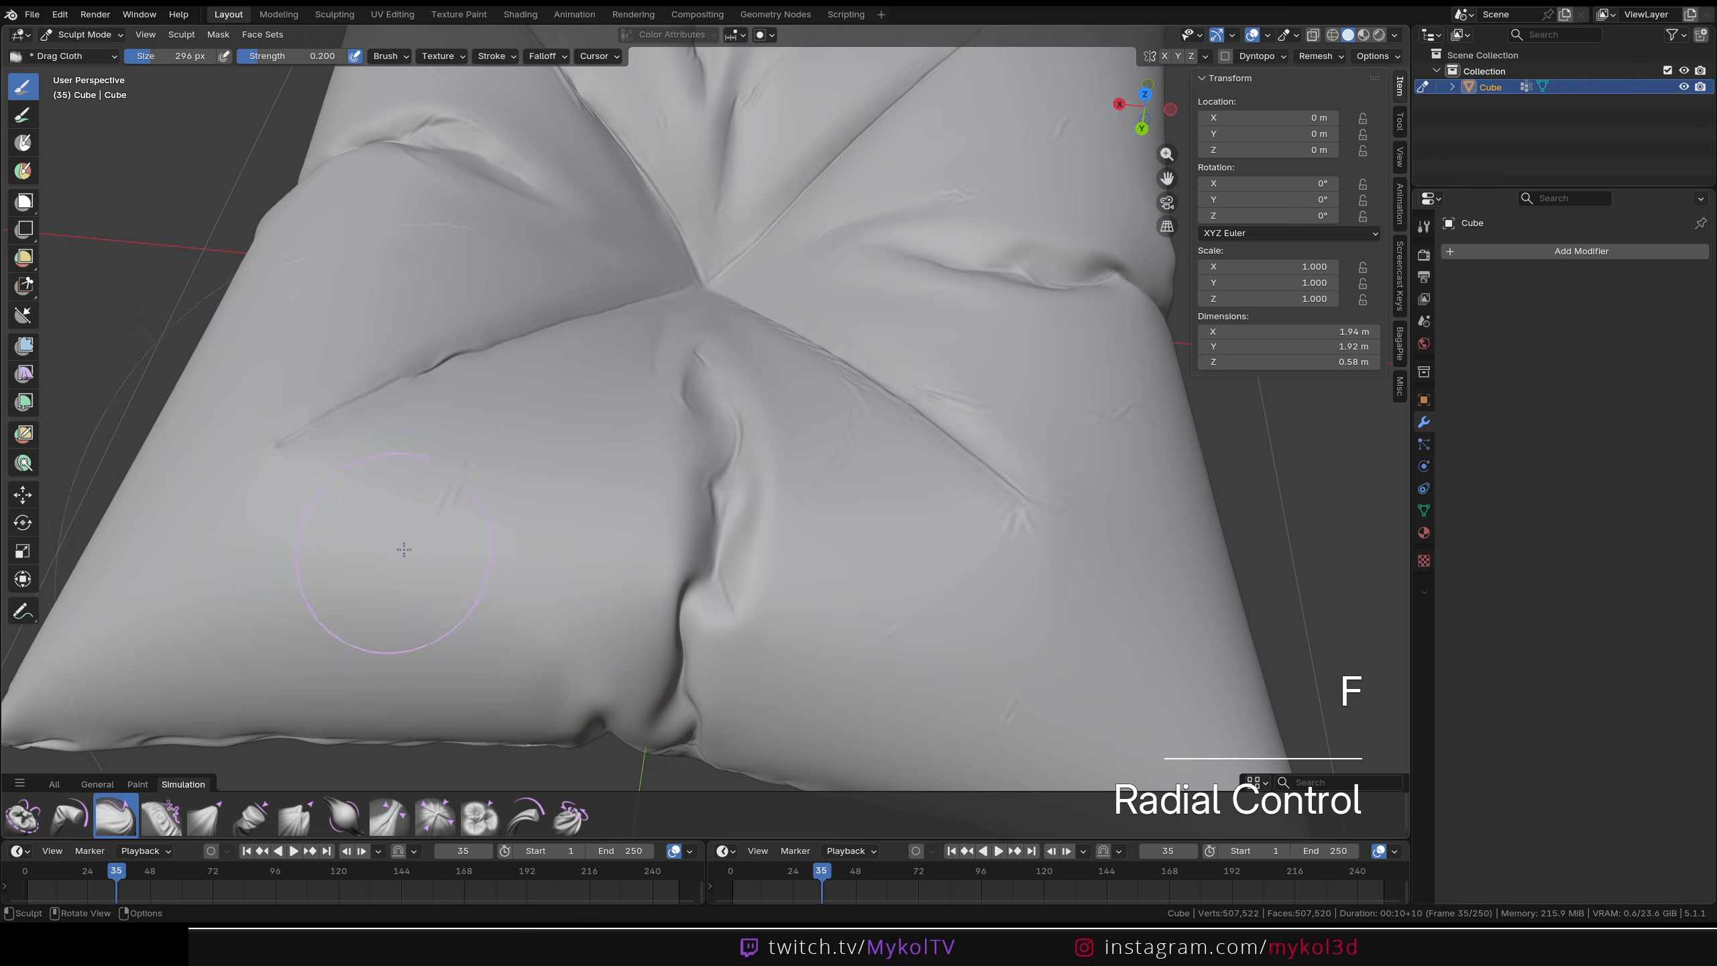
pyautogui.moveTo(388, 559); pyautogui.dragTo(375, 570)
pyautogui.hotkey('ctrl', 'z')
# Set the Drag Cloth brush size to 126 px and drag short ripples near the front edge, undoing the unwanted strokes
pyautogui.press('f')
pyautogui.click(470, 529)
pyautogui.moveTo(556, 490); pyautogui.dragTo(410, 593)
pyautogui.moveTo(466, 460); pyautogui.dragTo(354, 525)
pyautogui.hotkey('ctrl', 'z')
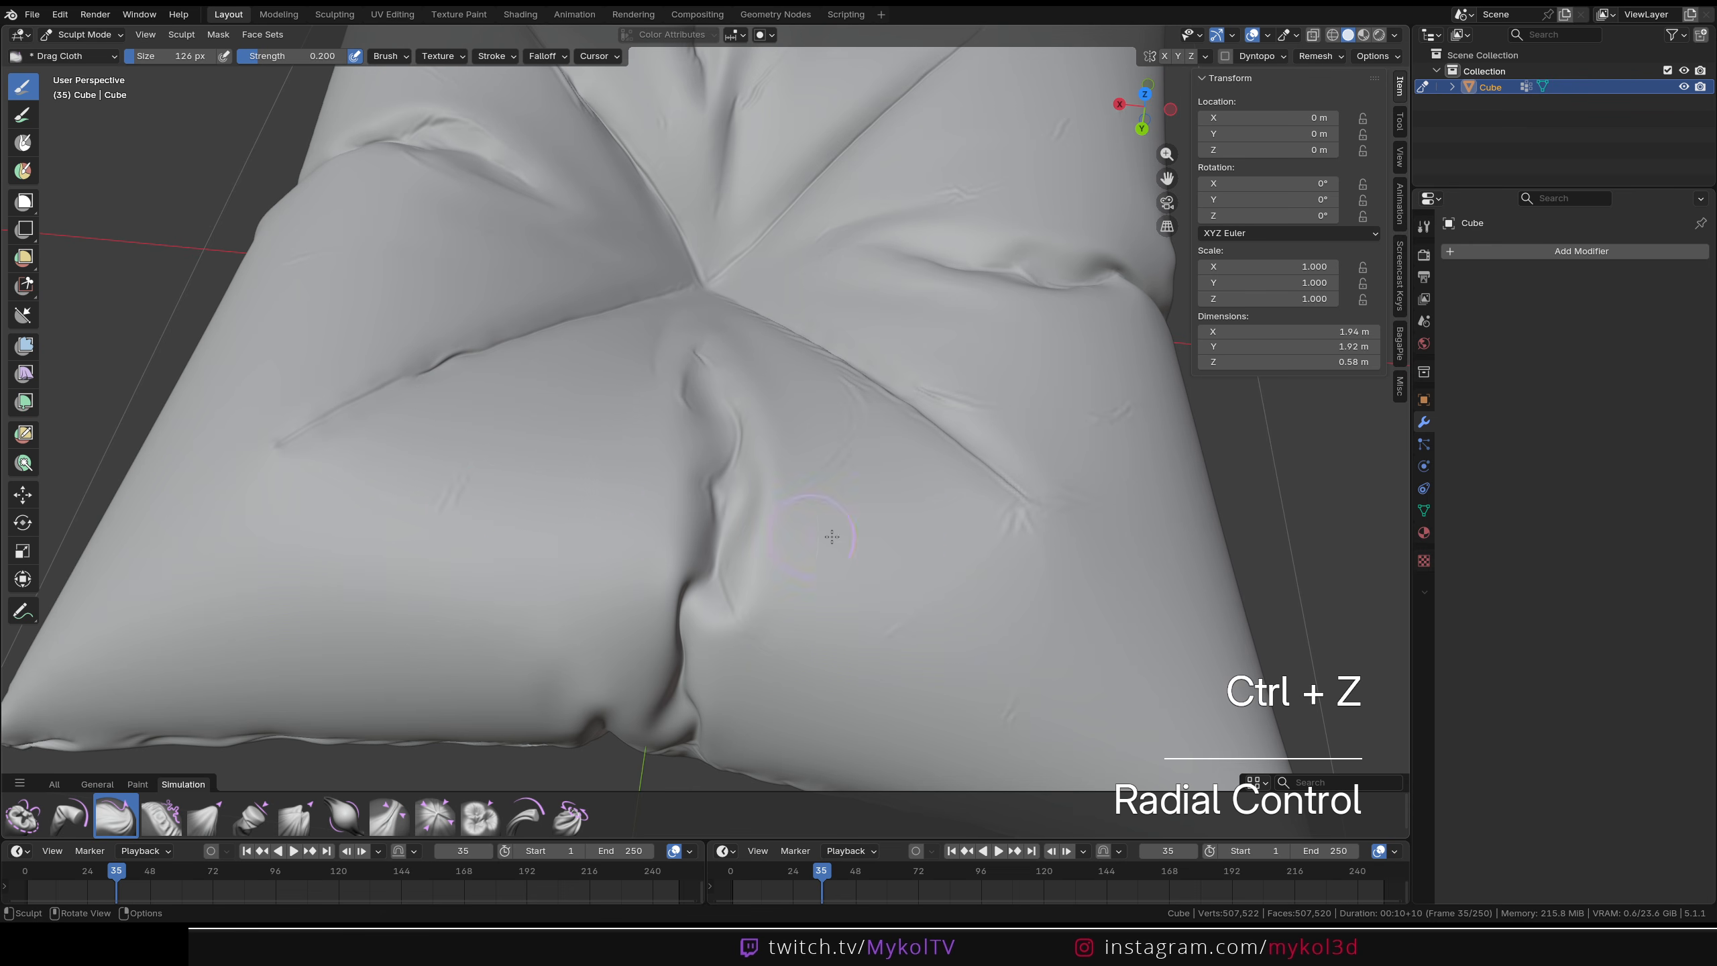
pyautogui.moveTo(828, 670)
pyautogui.mouseDown()
pyautogui.moveTo(981, 705)
pyautogui.moveTo(1055, 699)
pyautogui.mouseUp()
pyautogui.hotkey('ctrl', 'z')
pyautogui.moveTo(980, 717); pyautogui.dragTo(969, 655, button='middle')
pyautogui.moveTo(858, 610); pyautogui.dragTo(1006, 670)
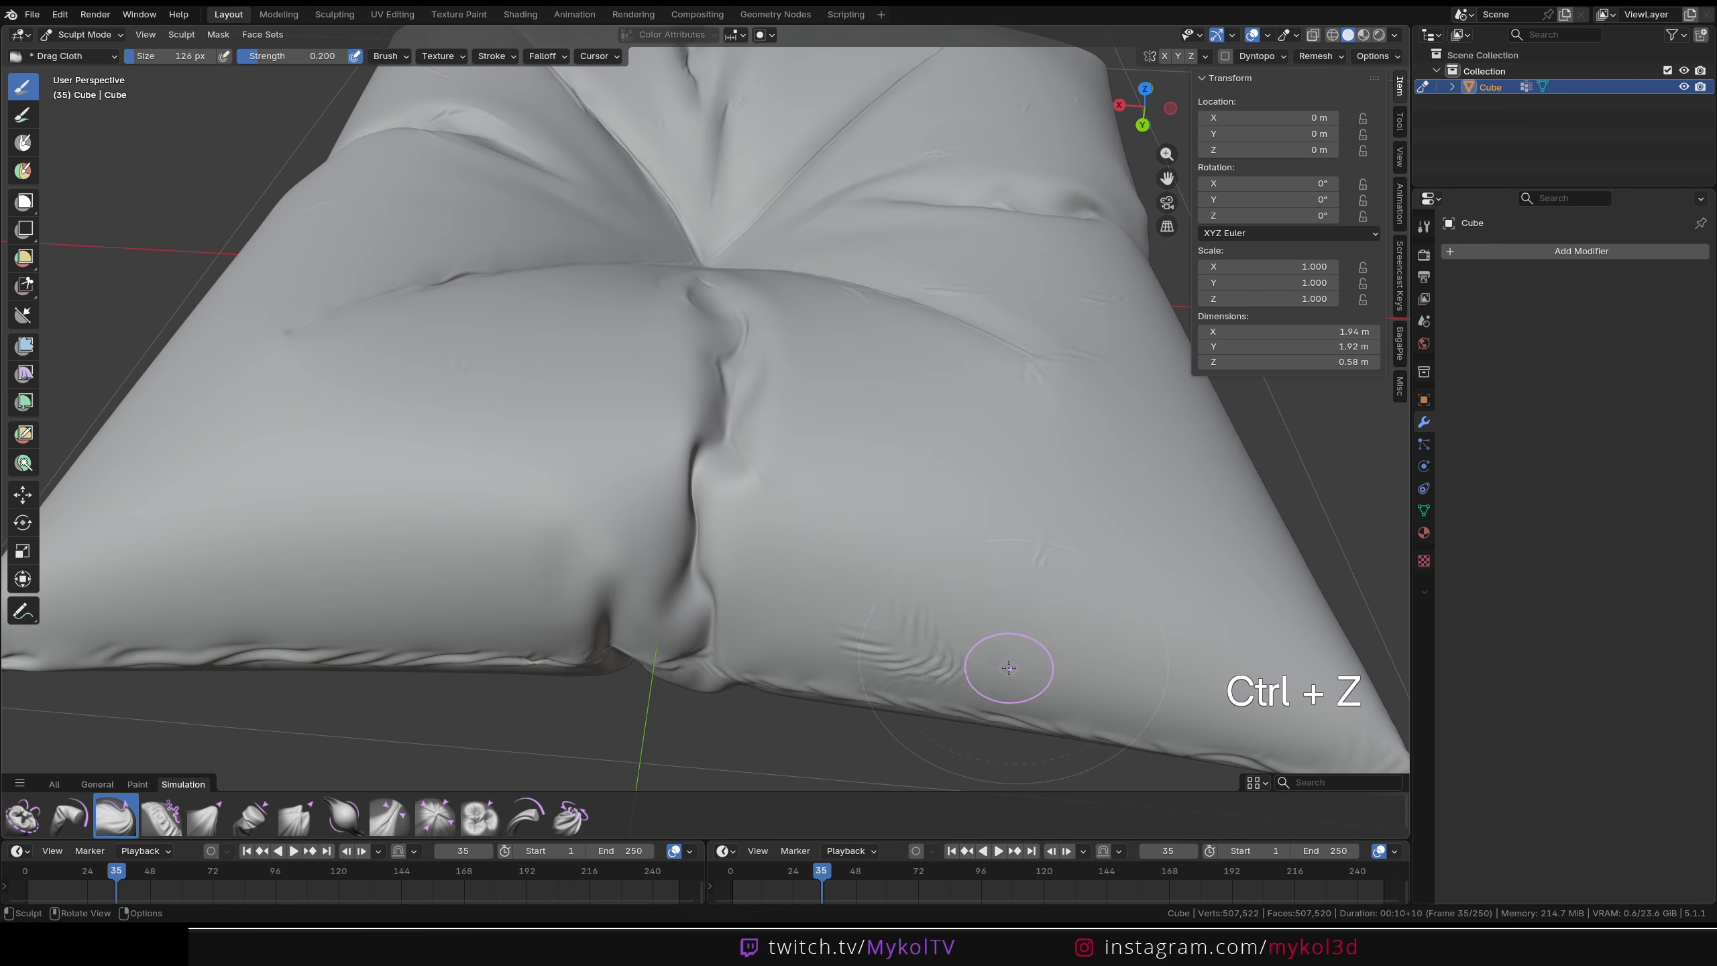
pyautogui.hotkey('ctrl', 'z')
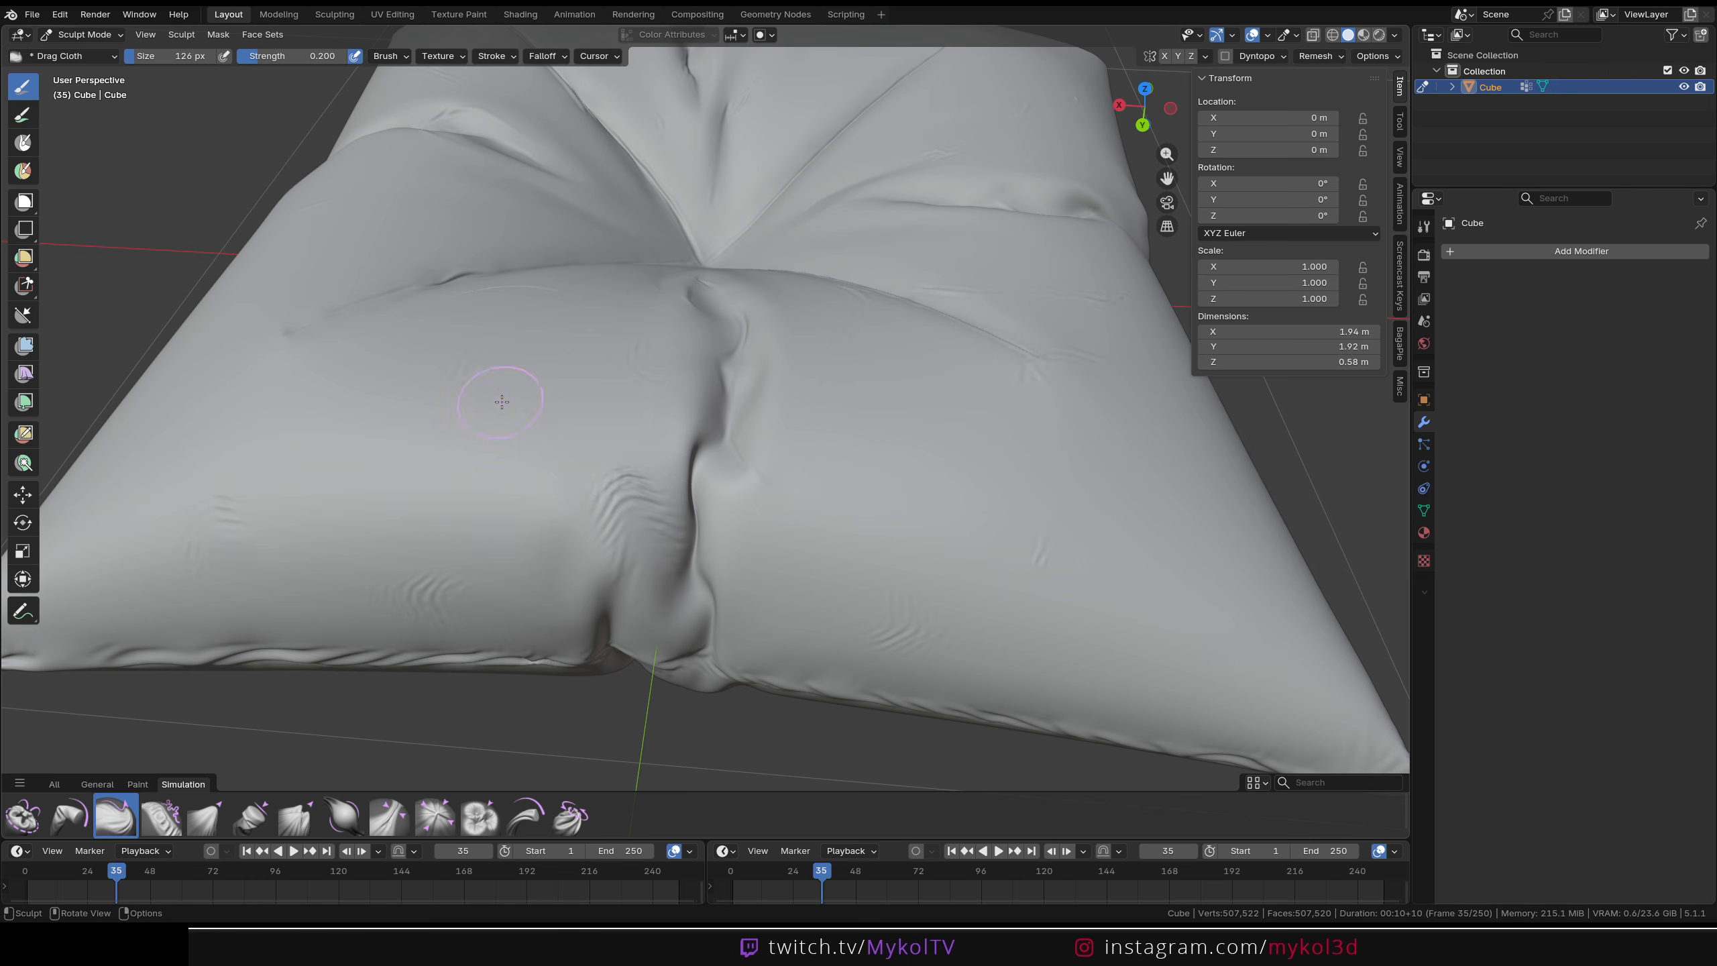
pyautogui.hotkey('ctrl', 'z')
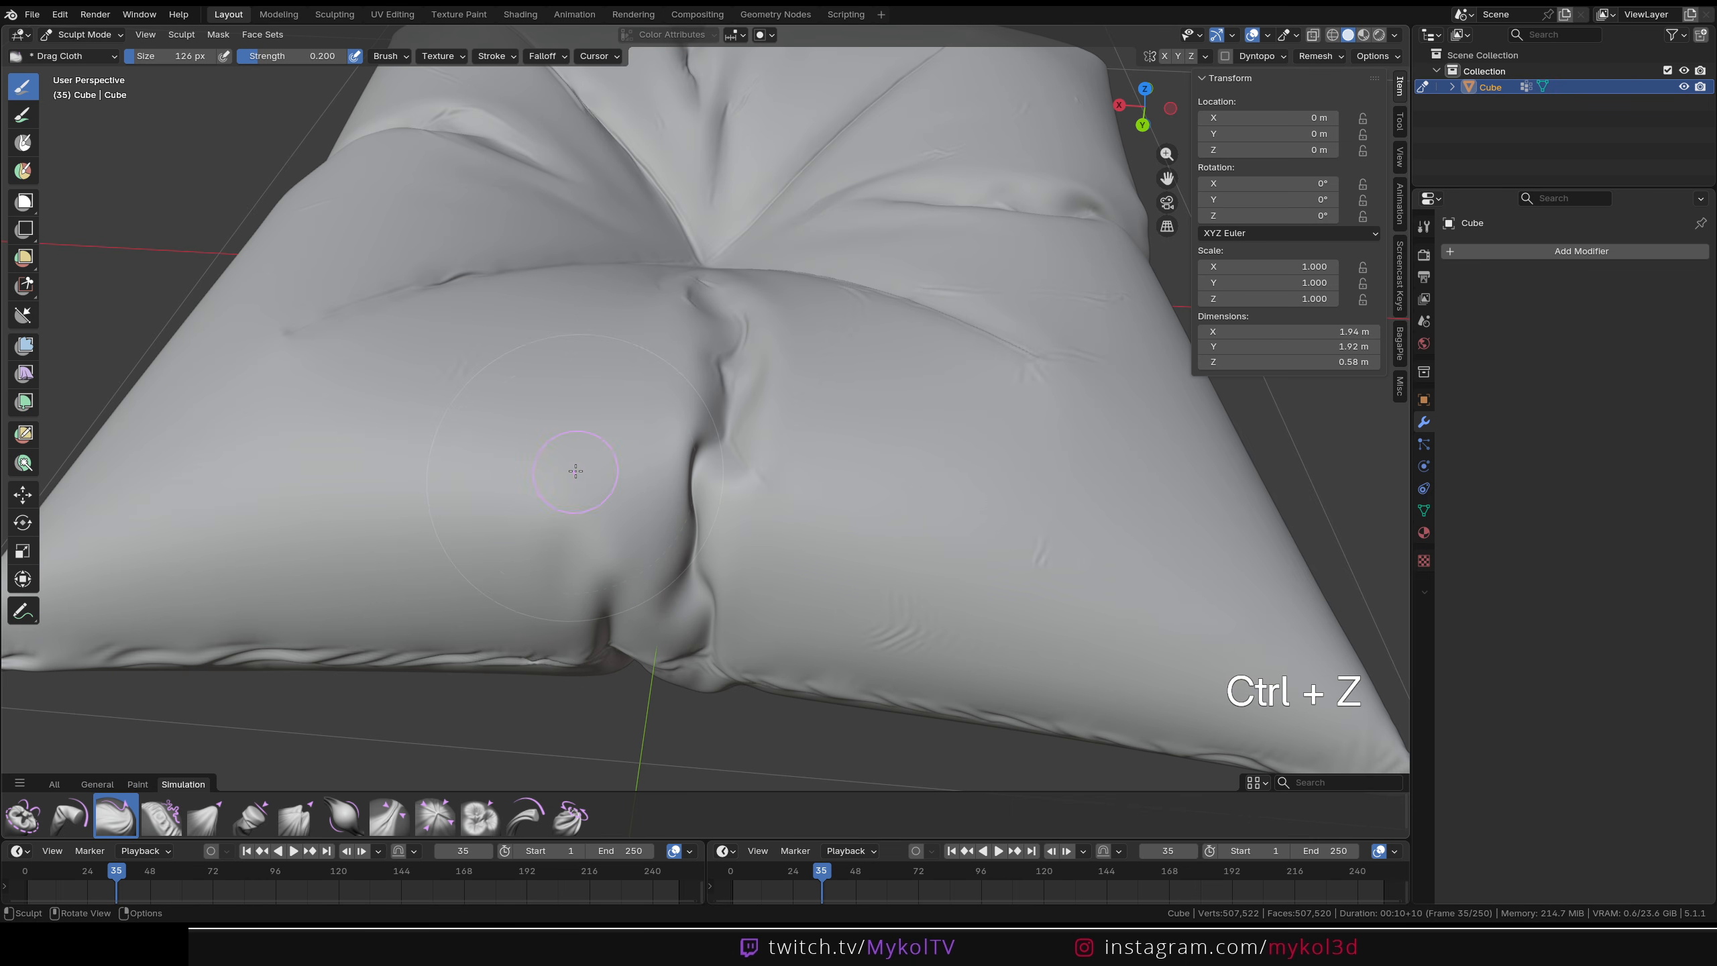
# Set the Drag Cloth brush size to 64 px and drag fine folds along the front side's middle crease
pyautogui.press('f')
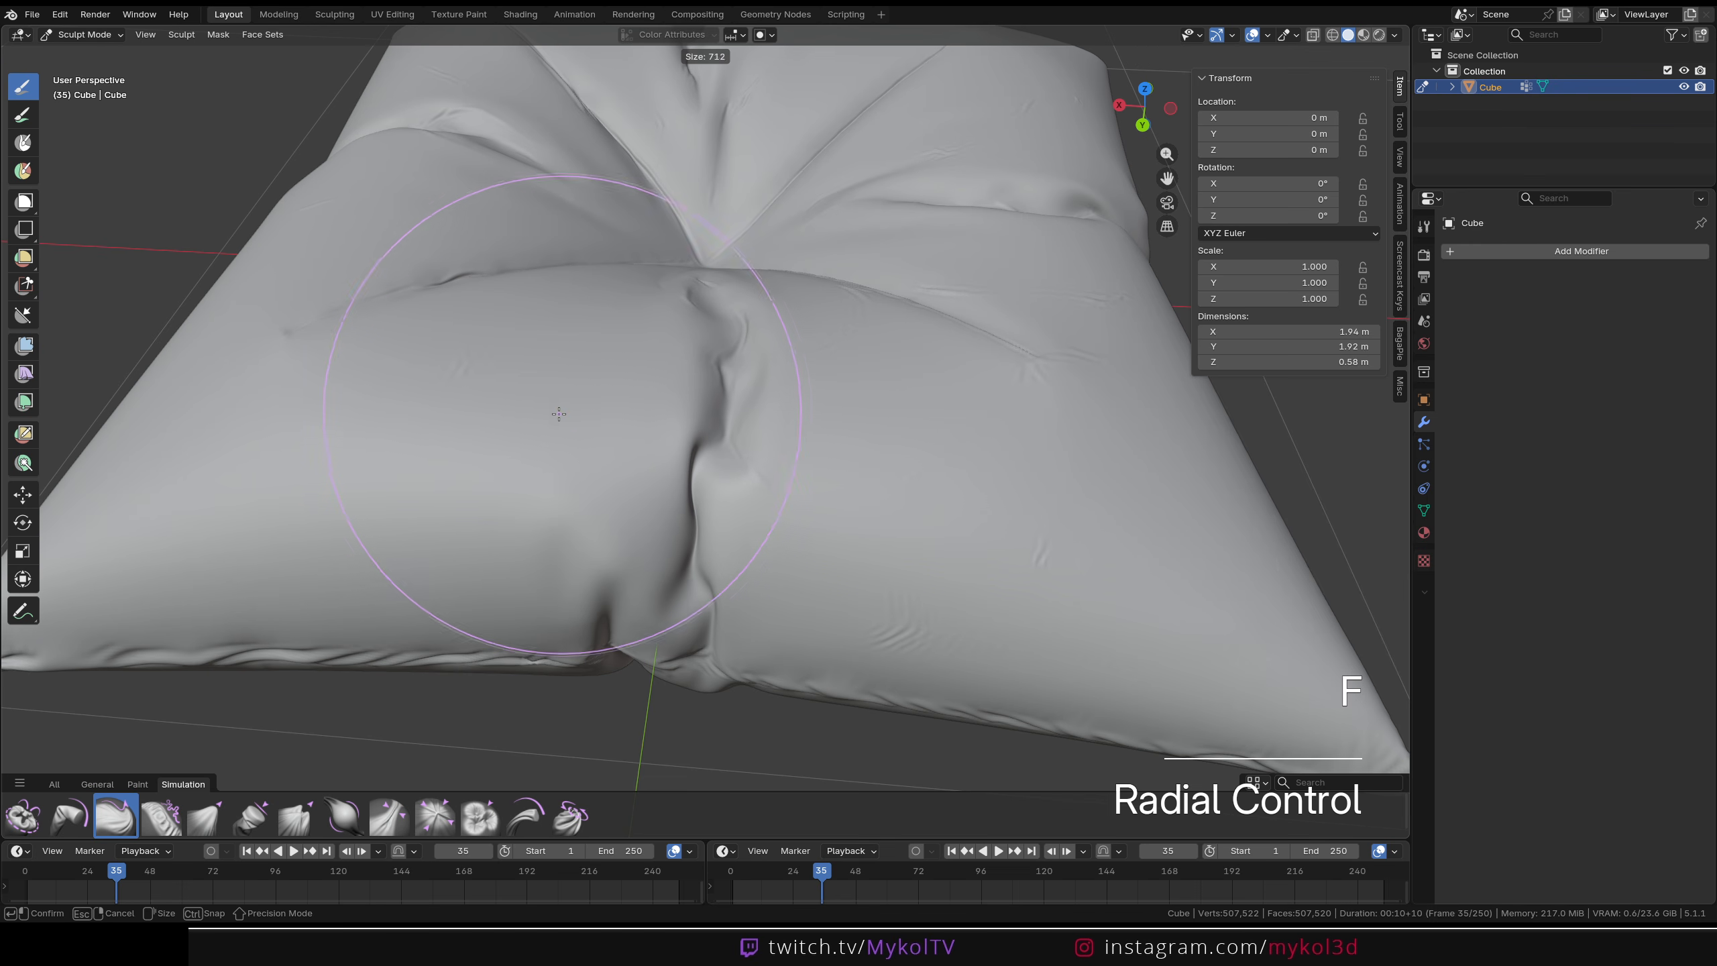
pyautogui.click(533, 404)
pyautogui.hotkey('ctrl', 'z')
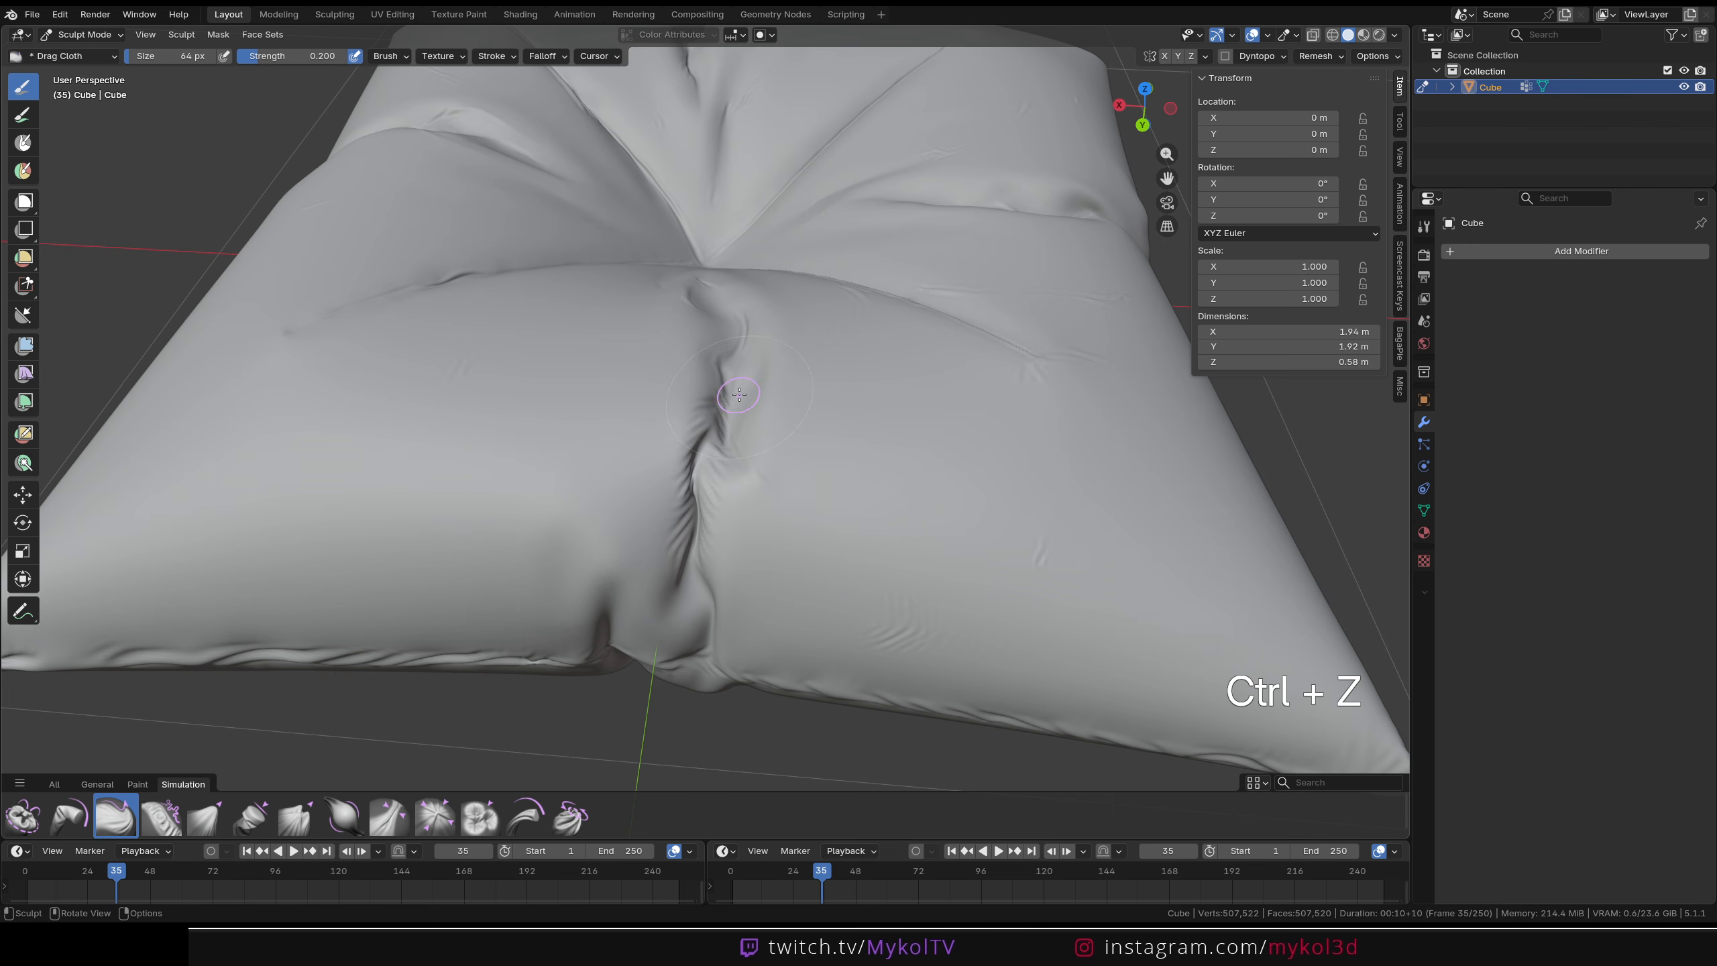
pyautogui.moveTo(781, 393); pyautogui.dragTo(751, 414, button='middle')
pyautogui.scroll(2, 752, 414)
pyautogui.moveTo(516, 616); pyautogui.dragTo(638, 417)
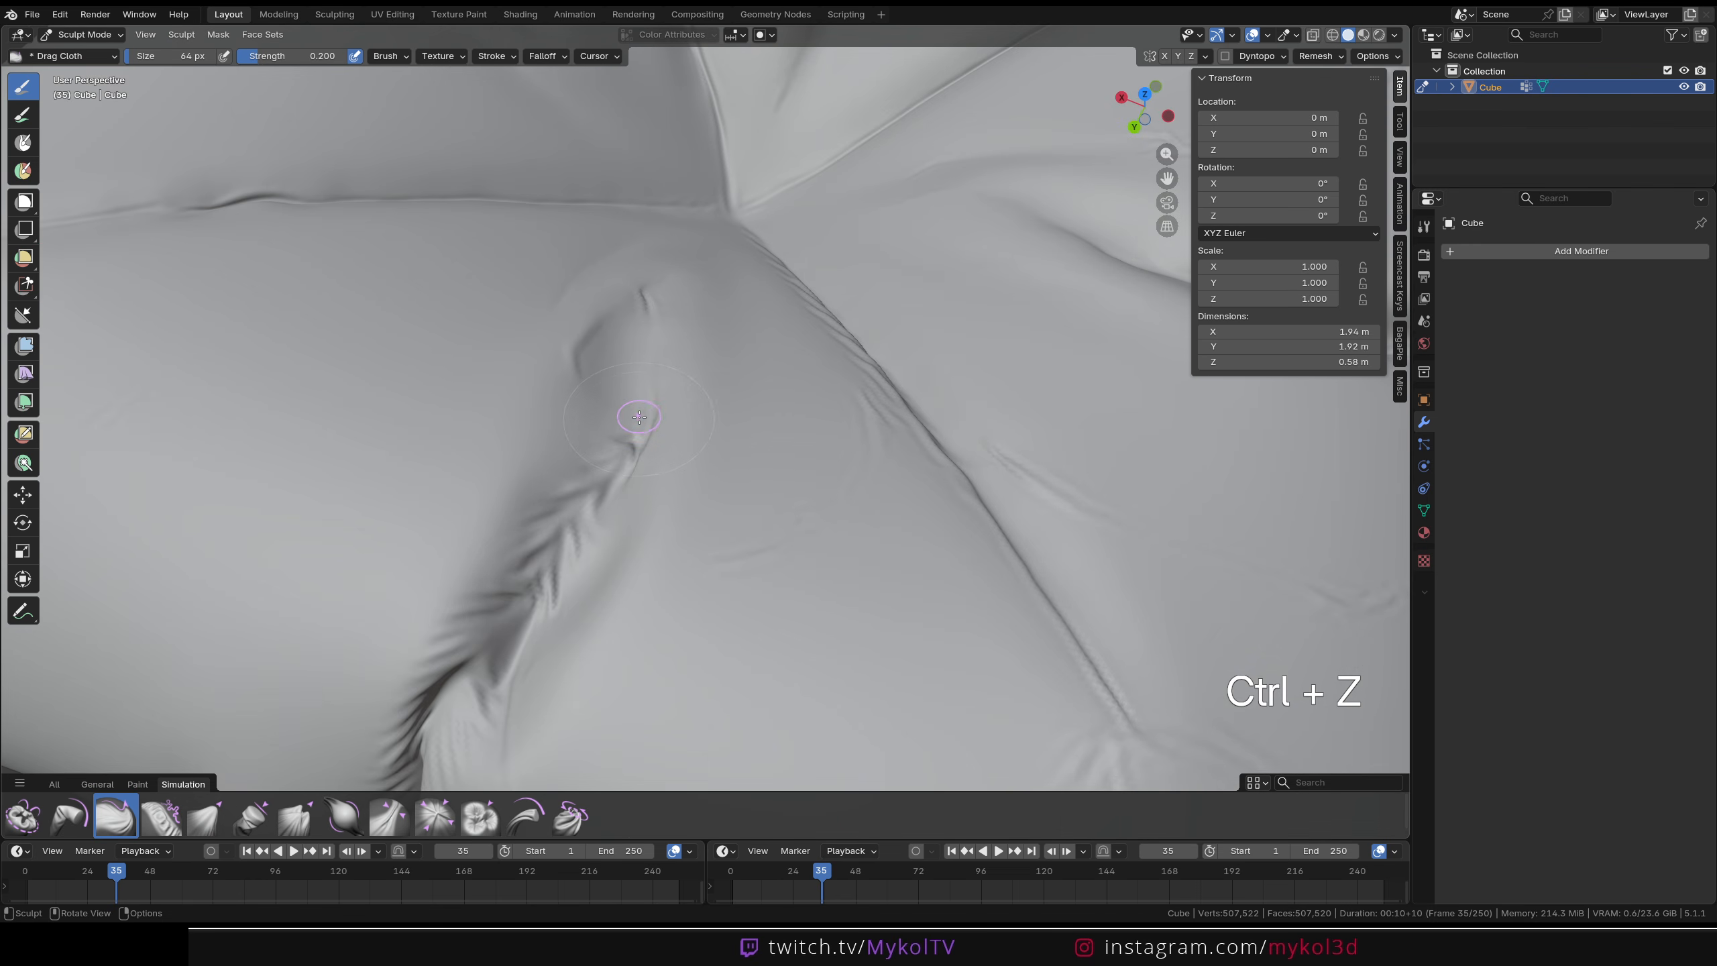
pyautogui.scroll(-3, 660, 311)
pyautogui.hotkey('ctrl', 'z')
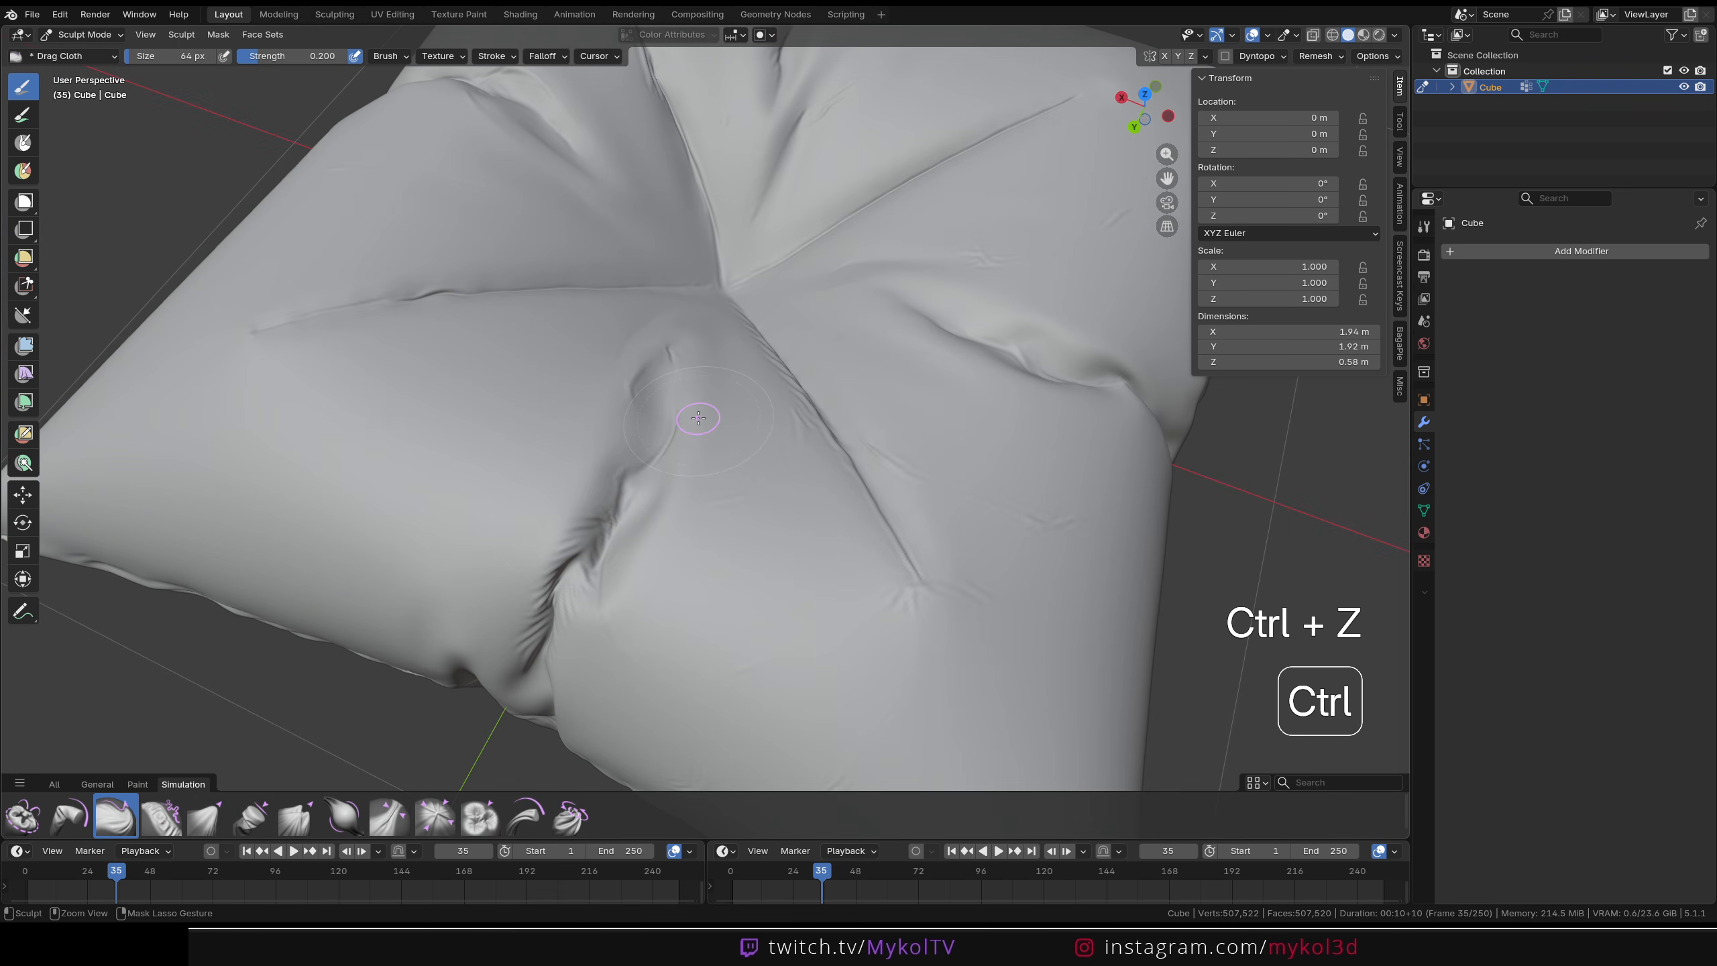
# Switch to the Push Cloth brush and try pushing in the cushion's centre where the creases meet, including at a 172 px brush size
pyautogui.scroll(6, 749, 459)
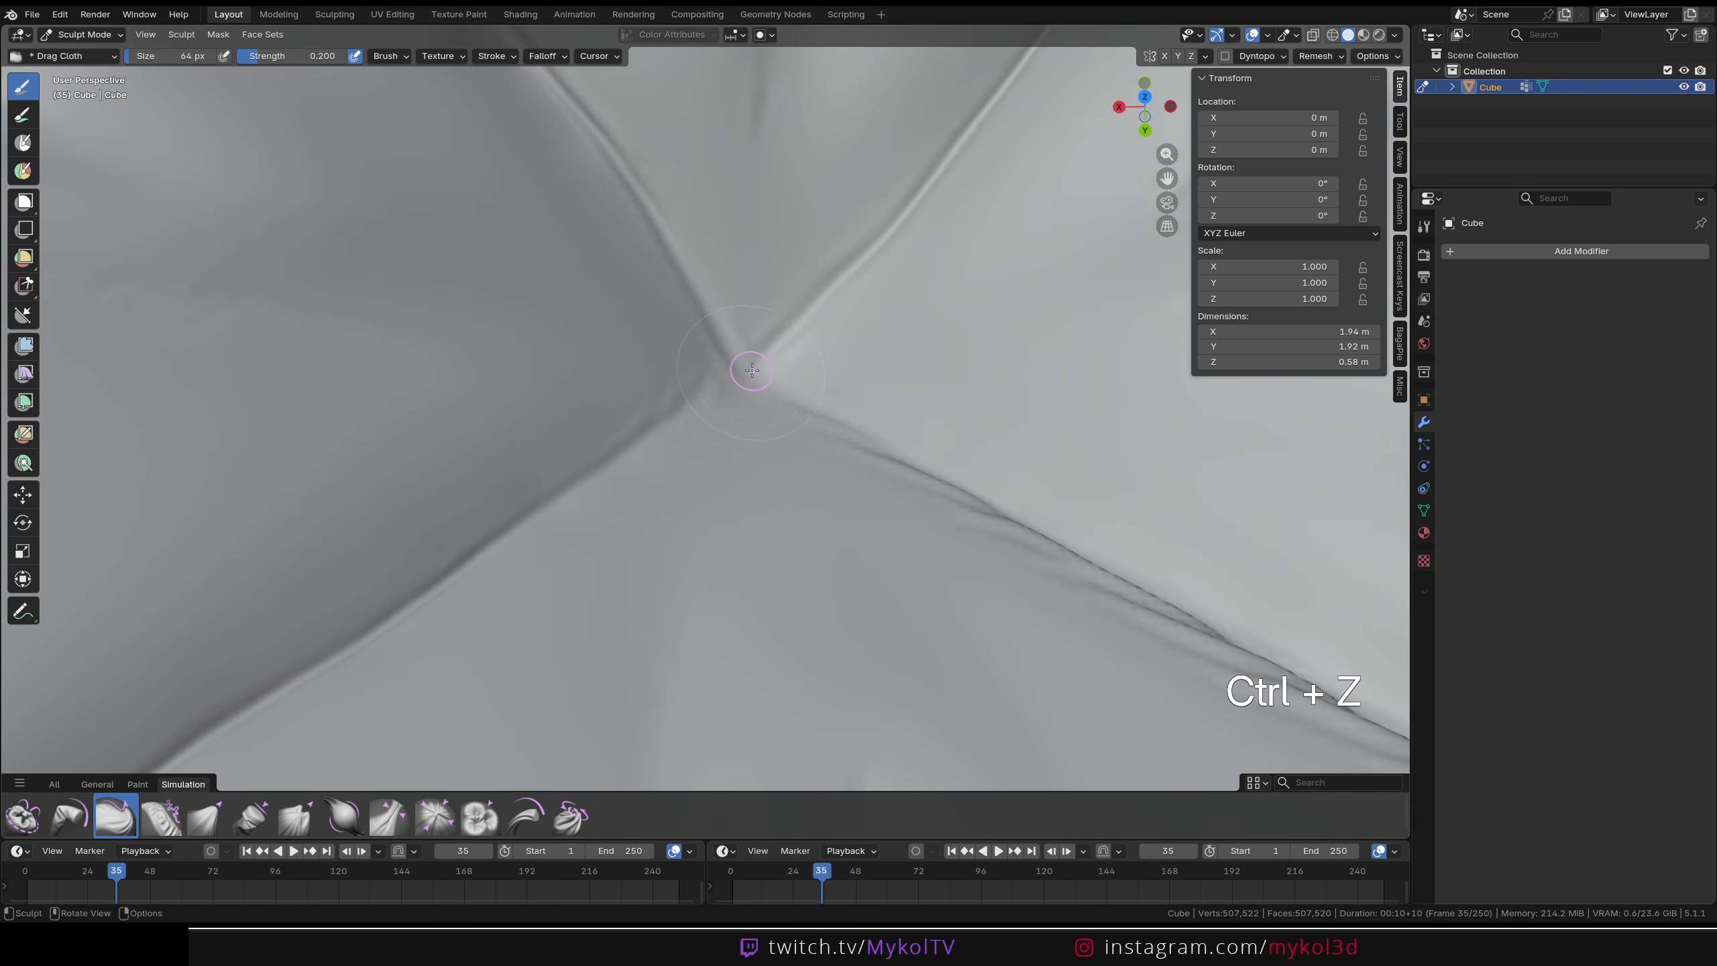
pyautogui.moveTo(751, 370); pyautogui.dragTo(747, 402, button='middle')
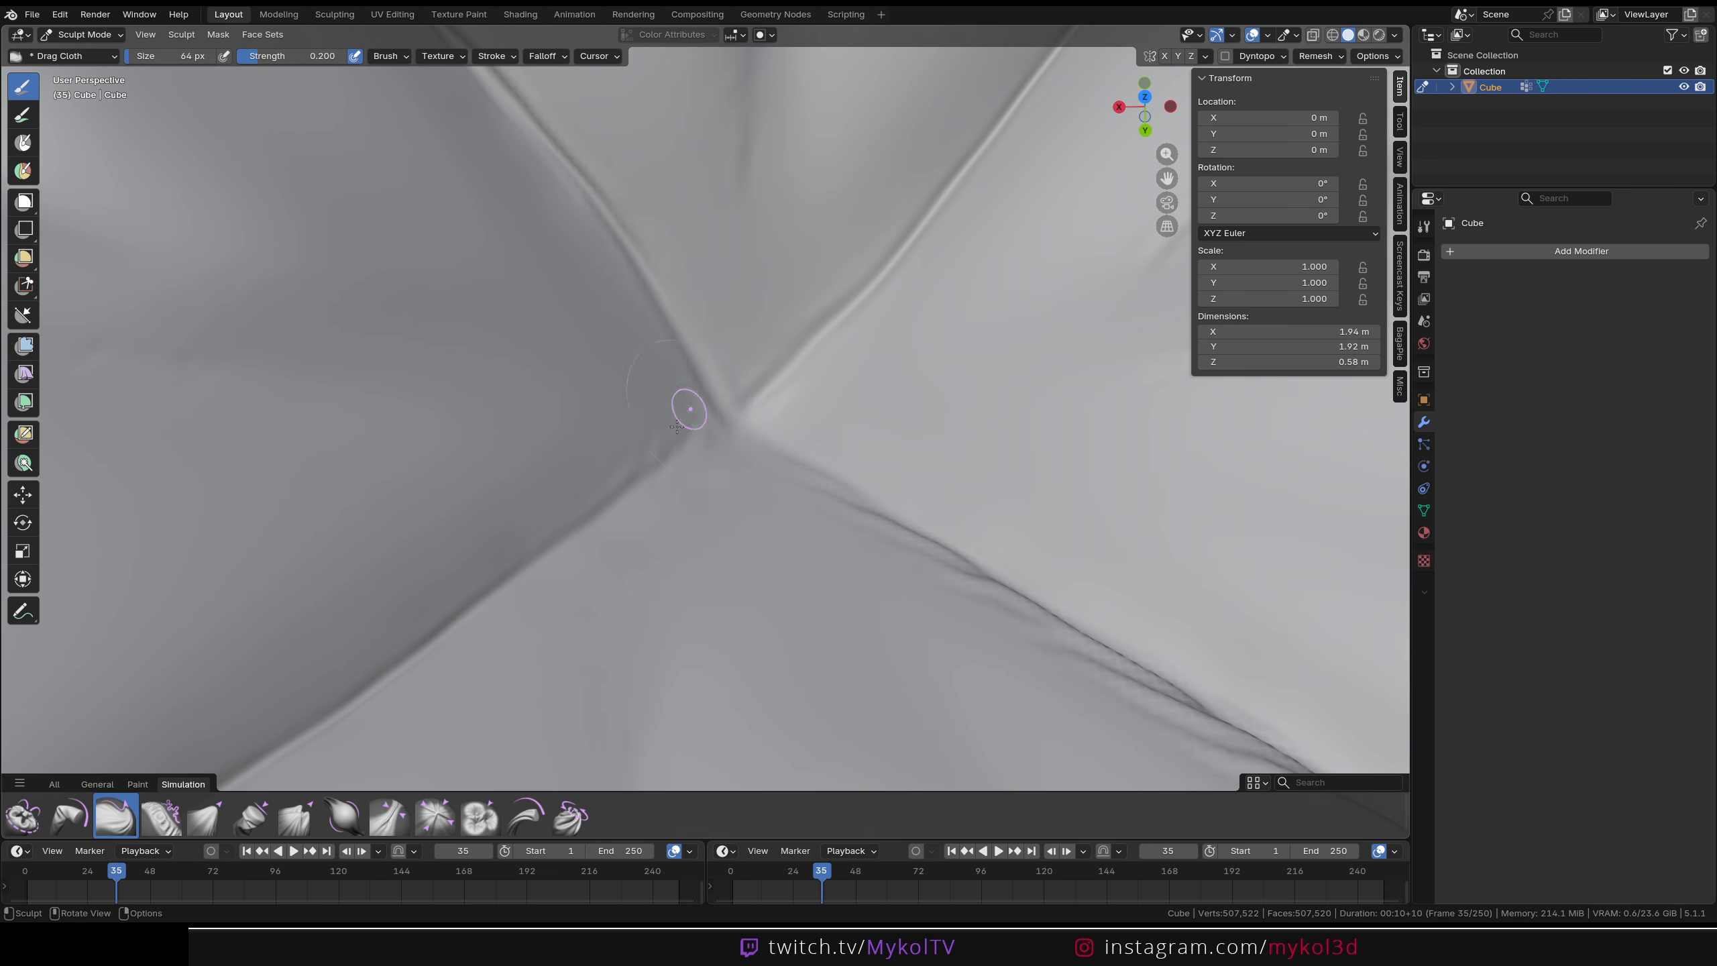
pyautogui.click(480, 816)
pyautogui.scroll(-3, 702, 511)
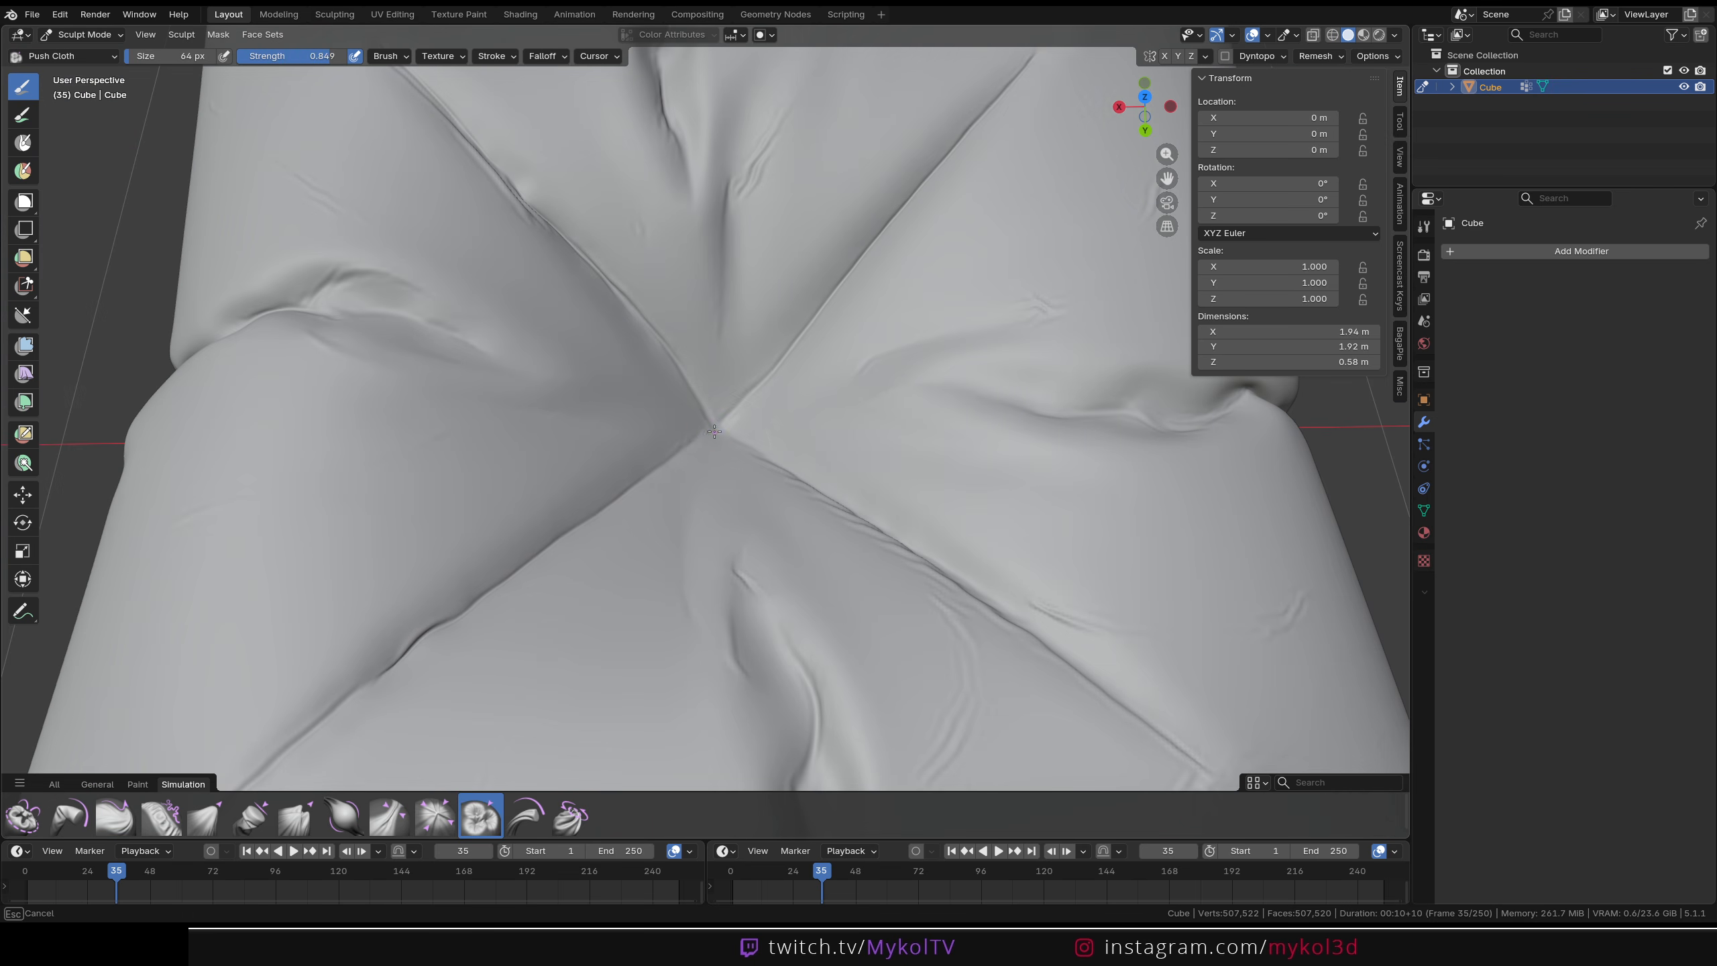
pyautogui.hotkey('ctrl', 'z')
pyautogui.scroll(3, 714, 431)
pyautogui.press('f')
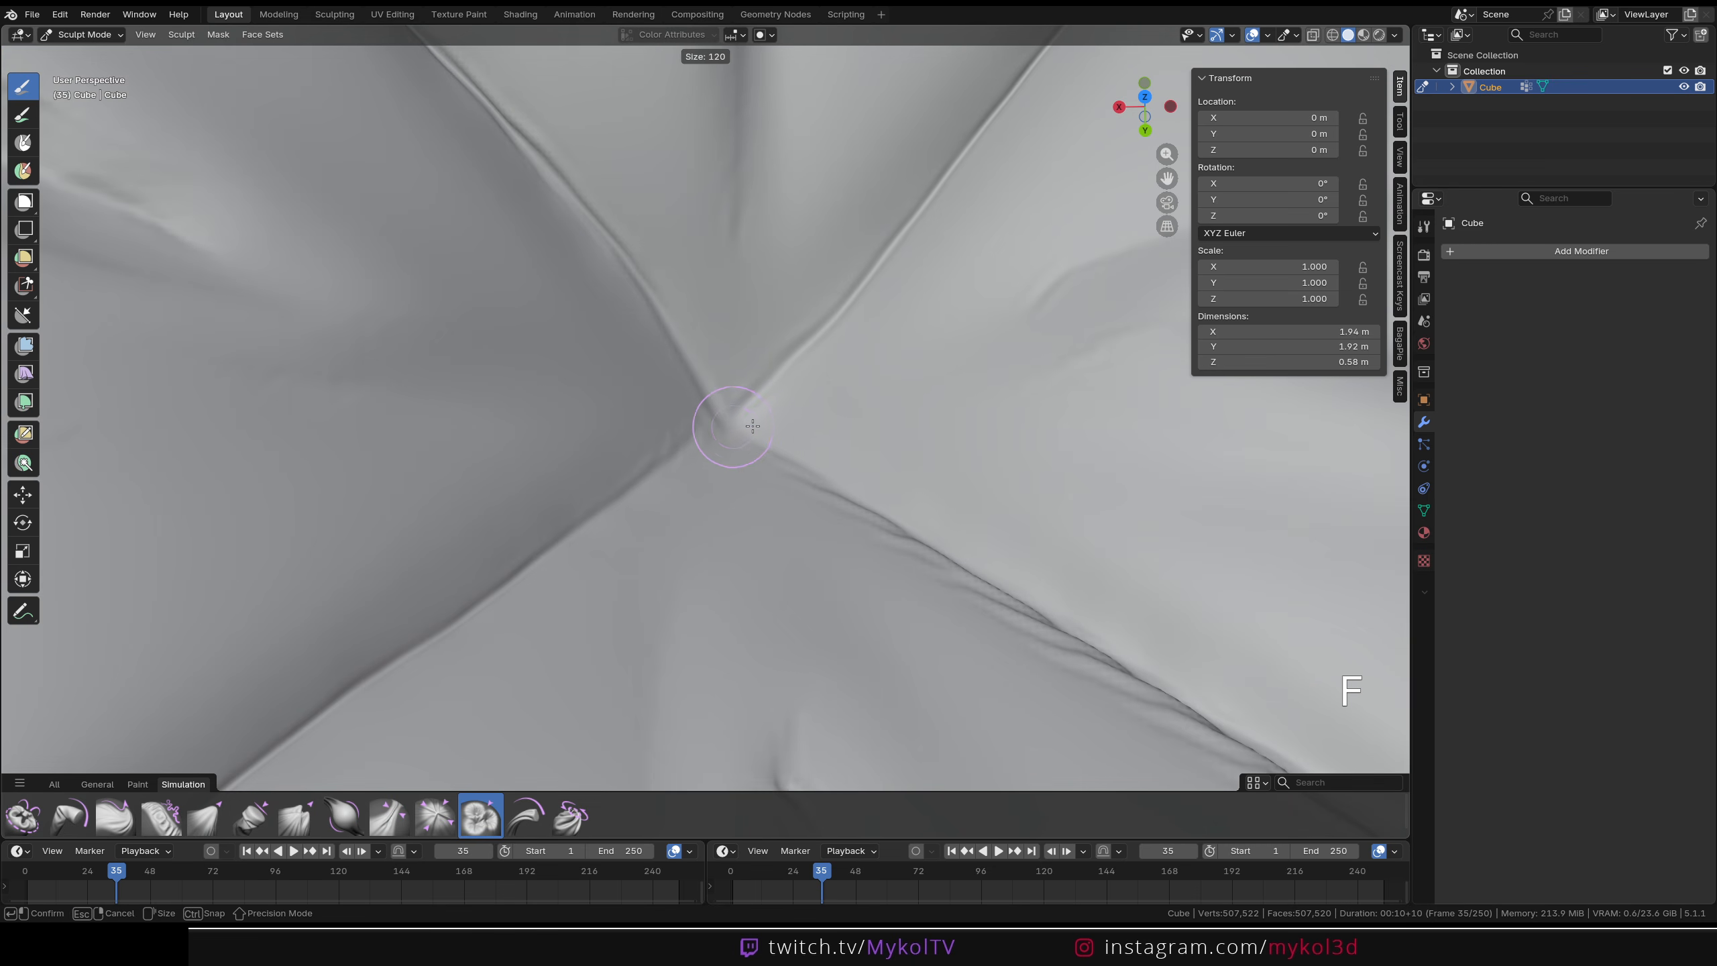
pyautogui.click(732, 419)
pyautogui.hotkey('ctrl', 'z')
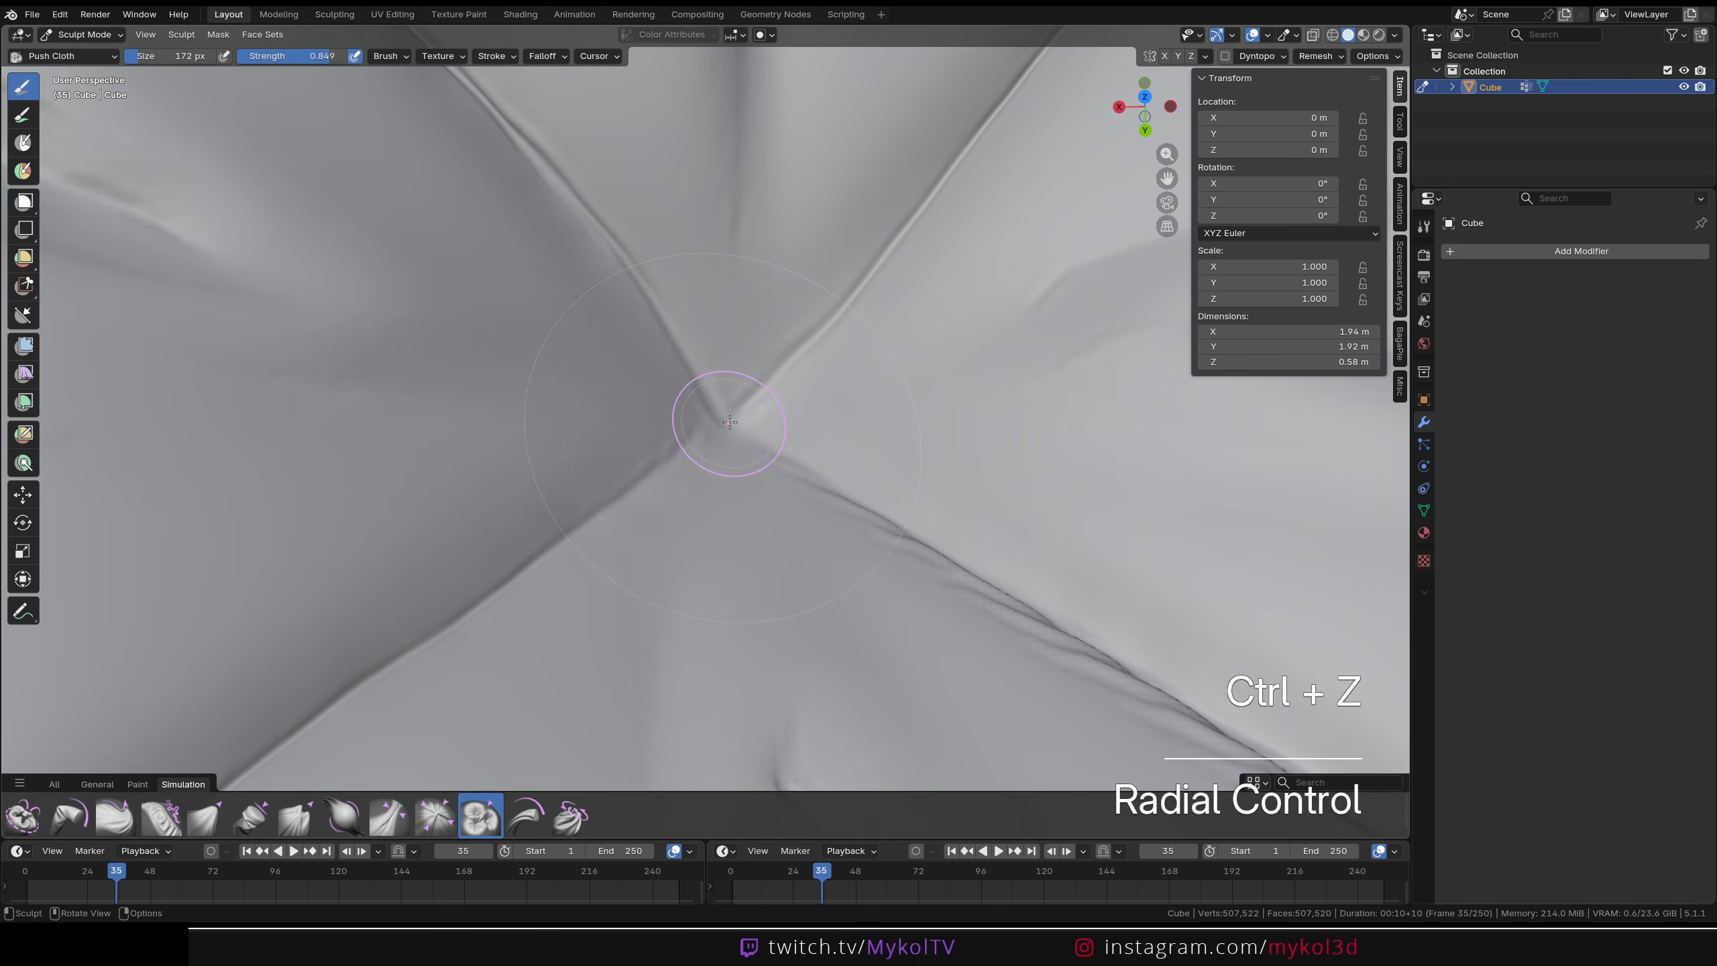
pyautogui.moveTo(723, 421); pyautogui.dragTo(726, 413)
pyautogui.hotkey('ctrl', 'z')
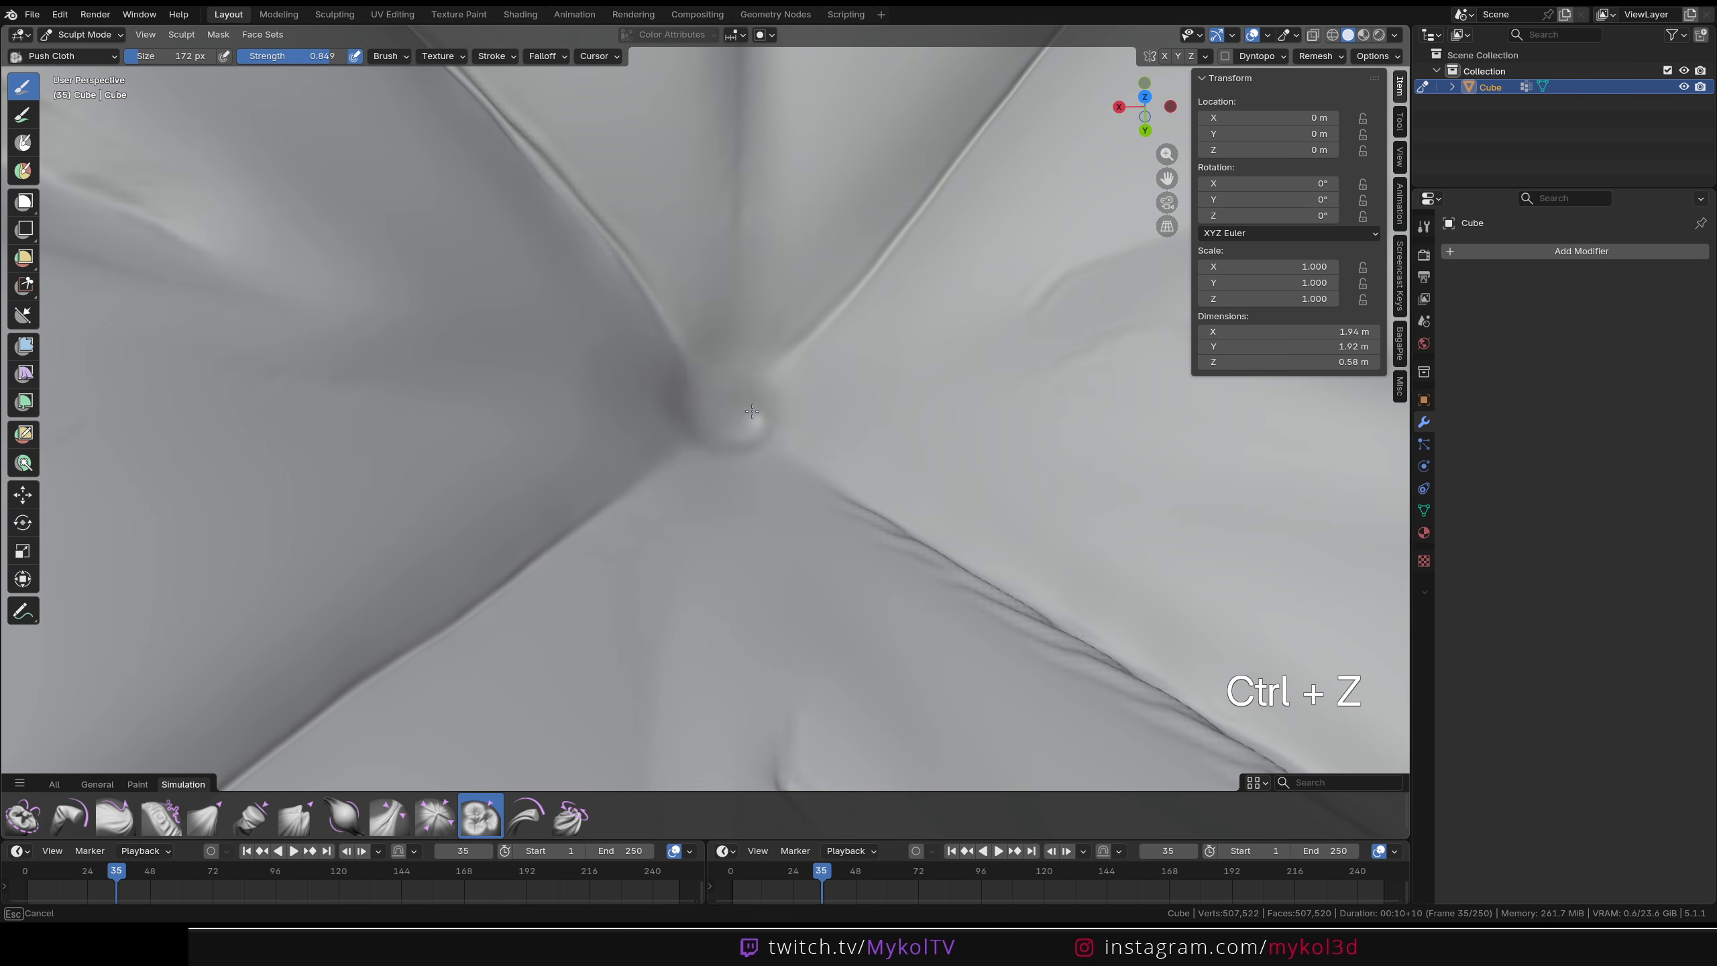
# Try pushing in the cushion's centre with the Push Cloth brush enlarged to 374 px
pyautogui.press('f')
pyautogui.click(727, 414)
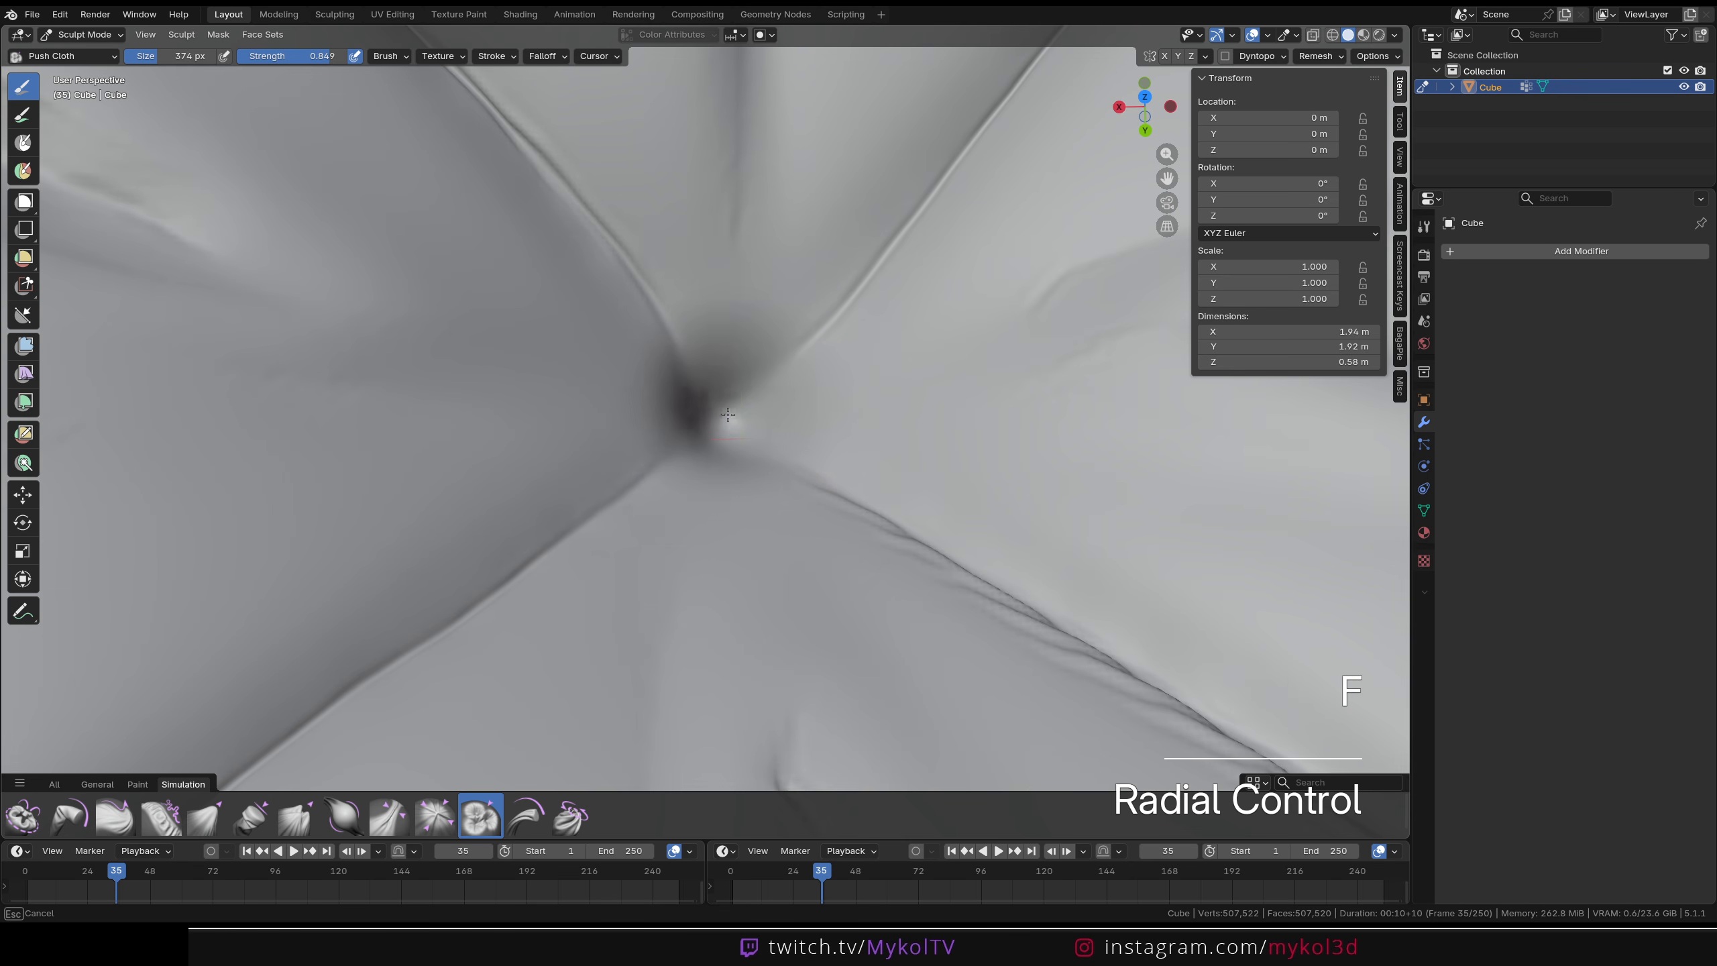
pyautogui.moveTo(728, 414); pyautogui.dragTo(744, 420)
pyautogui.moveTo(743, 420)
pyautogui.mouseDown(button='middle')
pyautogui.moveTo(771, 379)
pyautogui.moveTo(749, 414)
pyautogui.mouseUp(button='middle')
pyautogui.hotkey('ctrl', 'z')
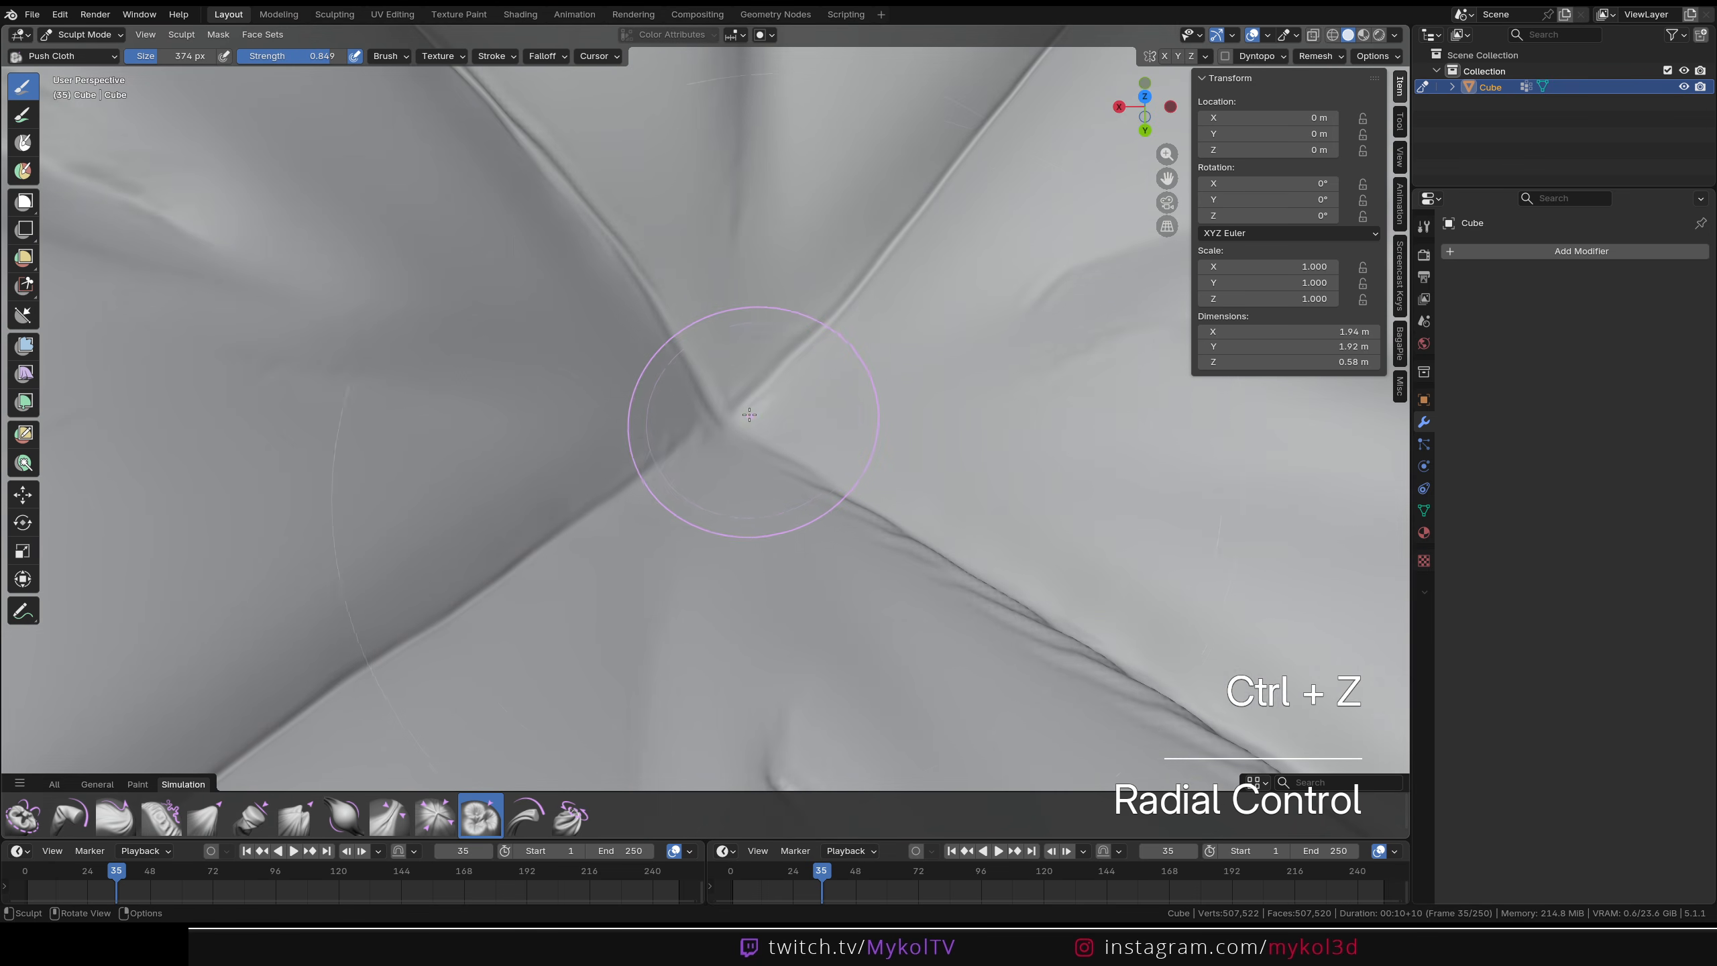
# Reduce the Push Cloth brush to 206 px and try pushing the centre point again, also at strength 0.500
pyautogui.press('f')
pyautogui.click(801, 414)
pyautogui.moveTo(716, 423); pyautogui.dragTo(723, 422)
pyautogui.moveTo(738, 426)
pyautogui.mouseDown(button='middle')
pyautogui.moveTo(758, 444)
pyautogui.moveTo(779, 391)
pyautogui.moveTo(760, 408)
pyautogui.mouseUp(button='middle')
pyautogui.moveTo(761, 408); pyautogui.dragTo(729, 499, button='middle')
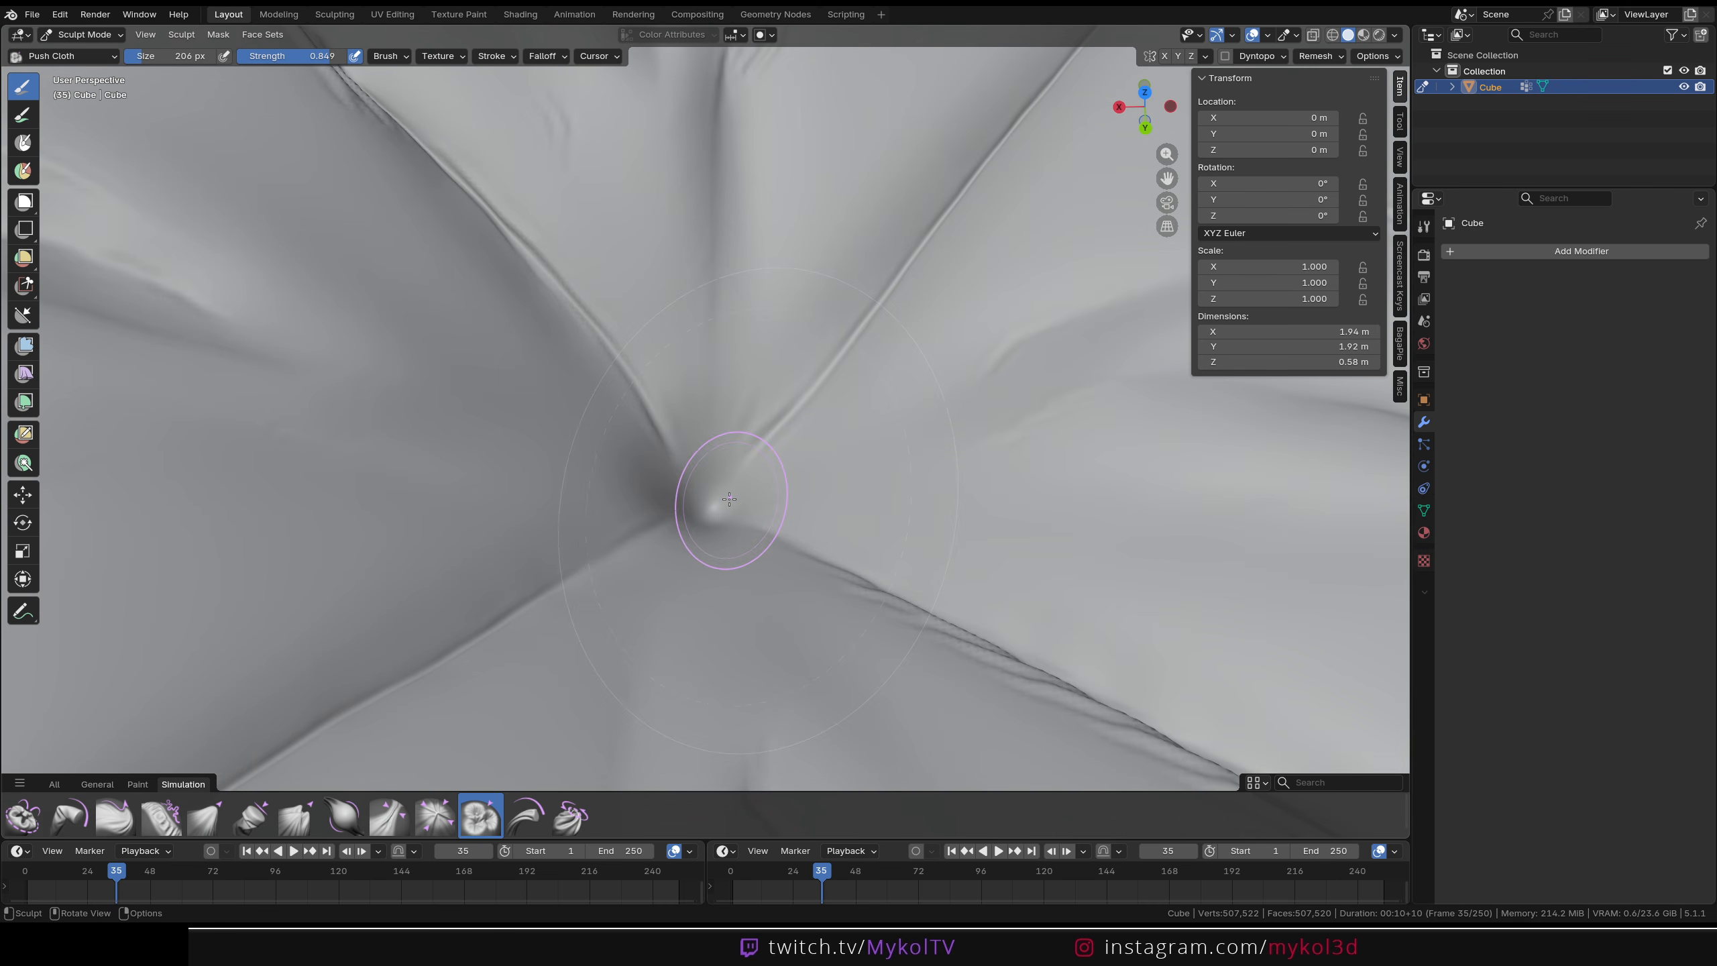
pyautogui.hotkey('ctrl', 'z')
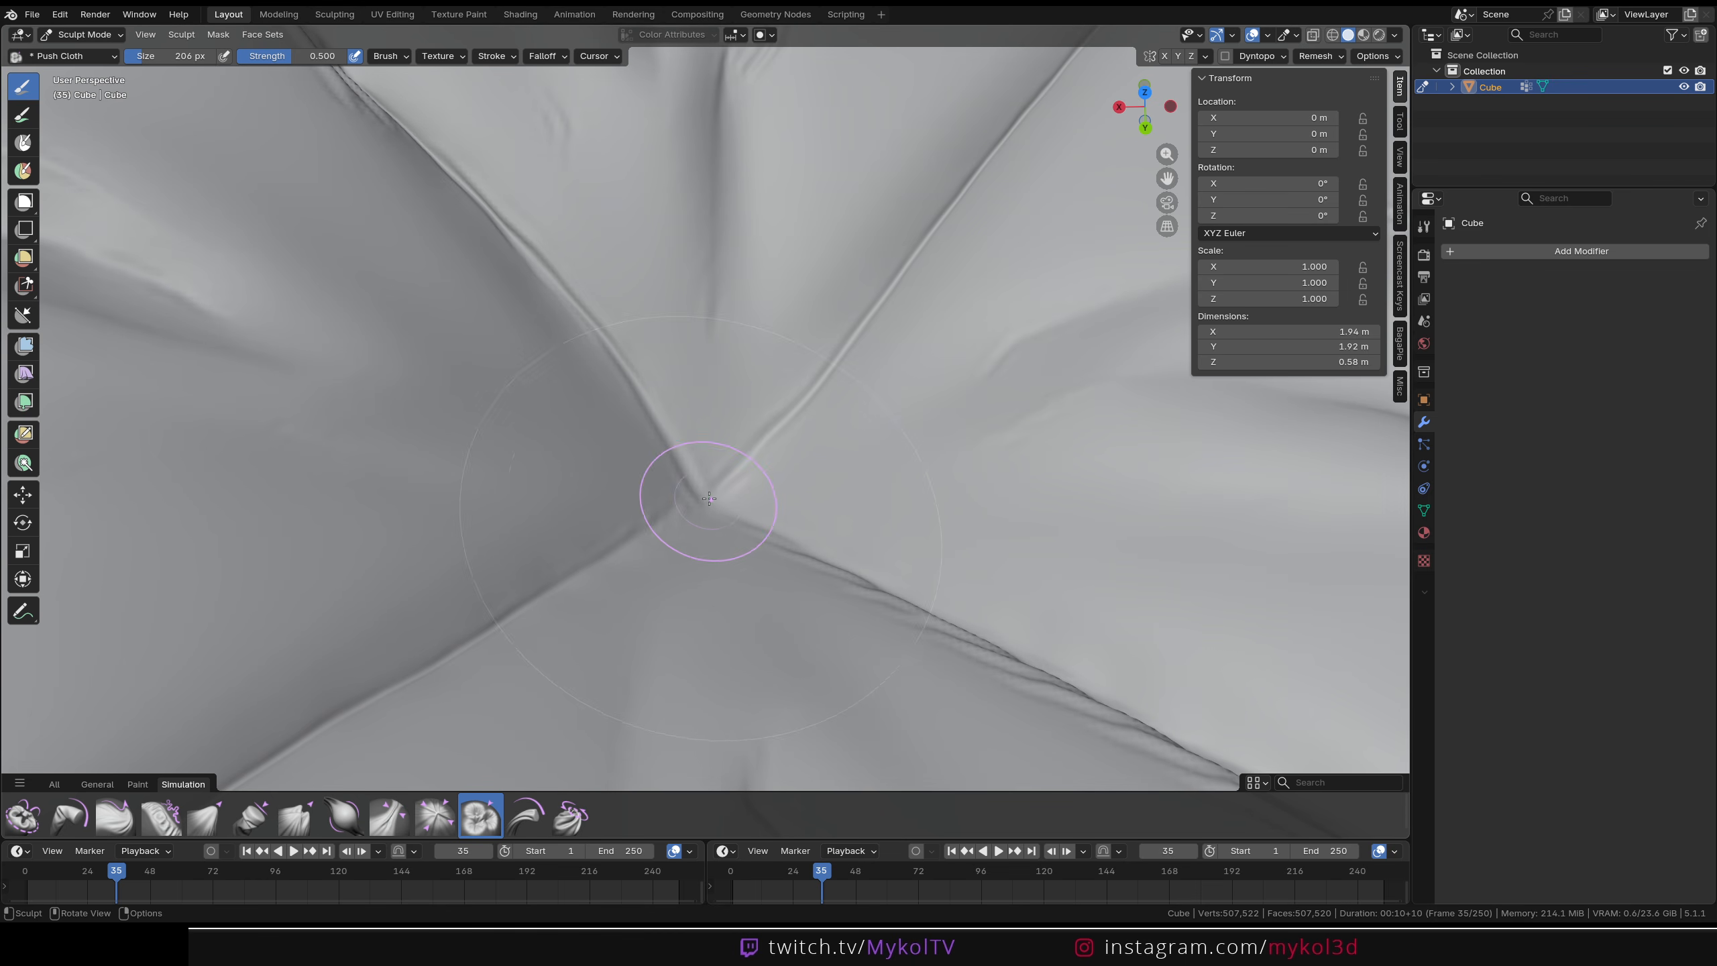
pyautogui.moveTo(709, 498); pyautogui.dragTo(715, 504)
pyautogui.hotkey('ctrl', 'z')
pyautogui.moveTo(764, 578)
pyautogui.mouseDown(button='middle')
pyautogui.moveTo(778, 586)
pyautogui.moveTo(682, 521)
pyautogui.moveTo(605, 498)
pyautogui.moveTo(609, 531)
pyautogui.mouseUp(button='middle')
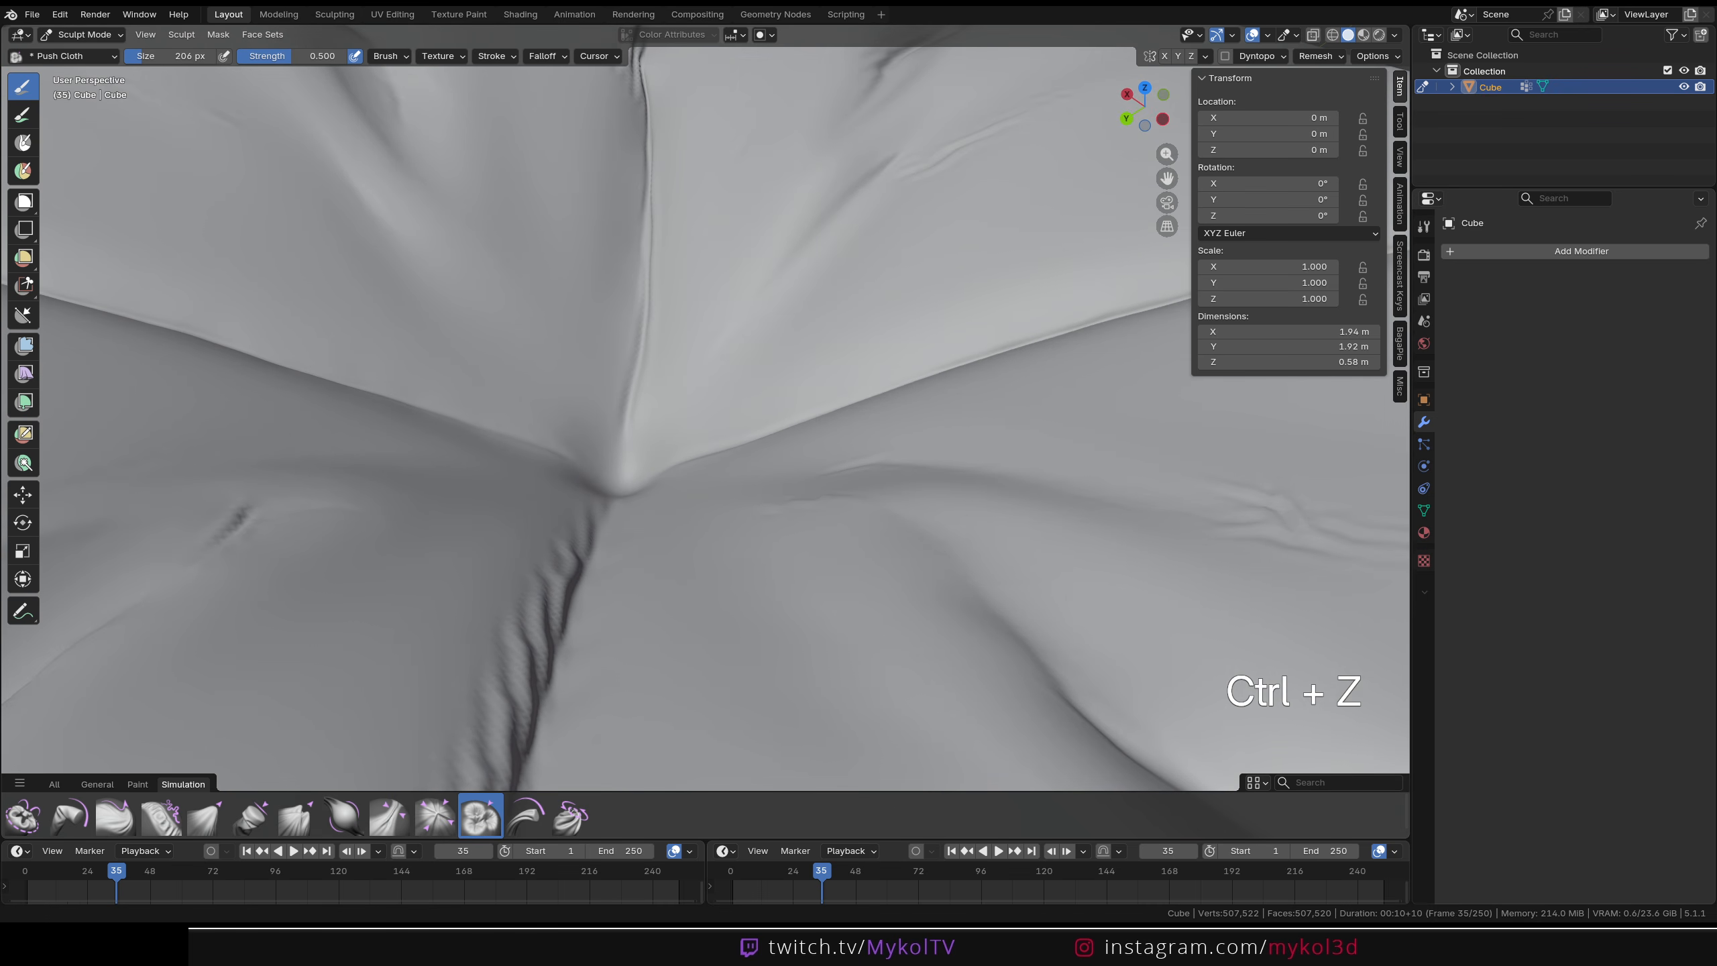
# Return to Object Mode and add a UV sphere at the cushion's centre, scaled down to start a button
pyautogui.click(84, 33)
pyautogui.click(90, 51)
pyautogui.press('ctrl+alt+KP_5')
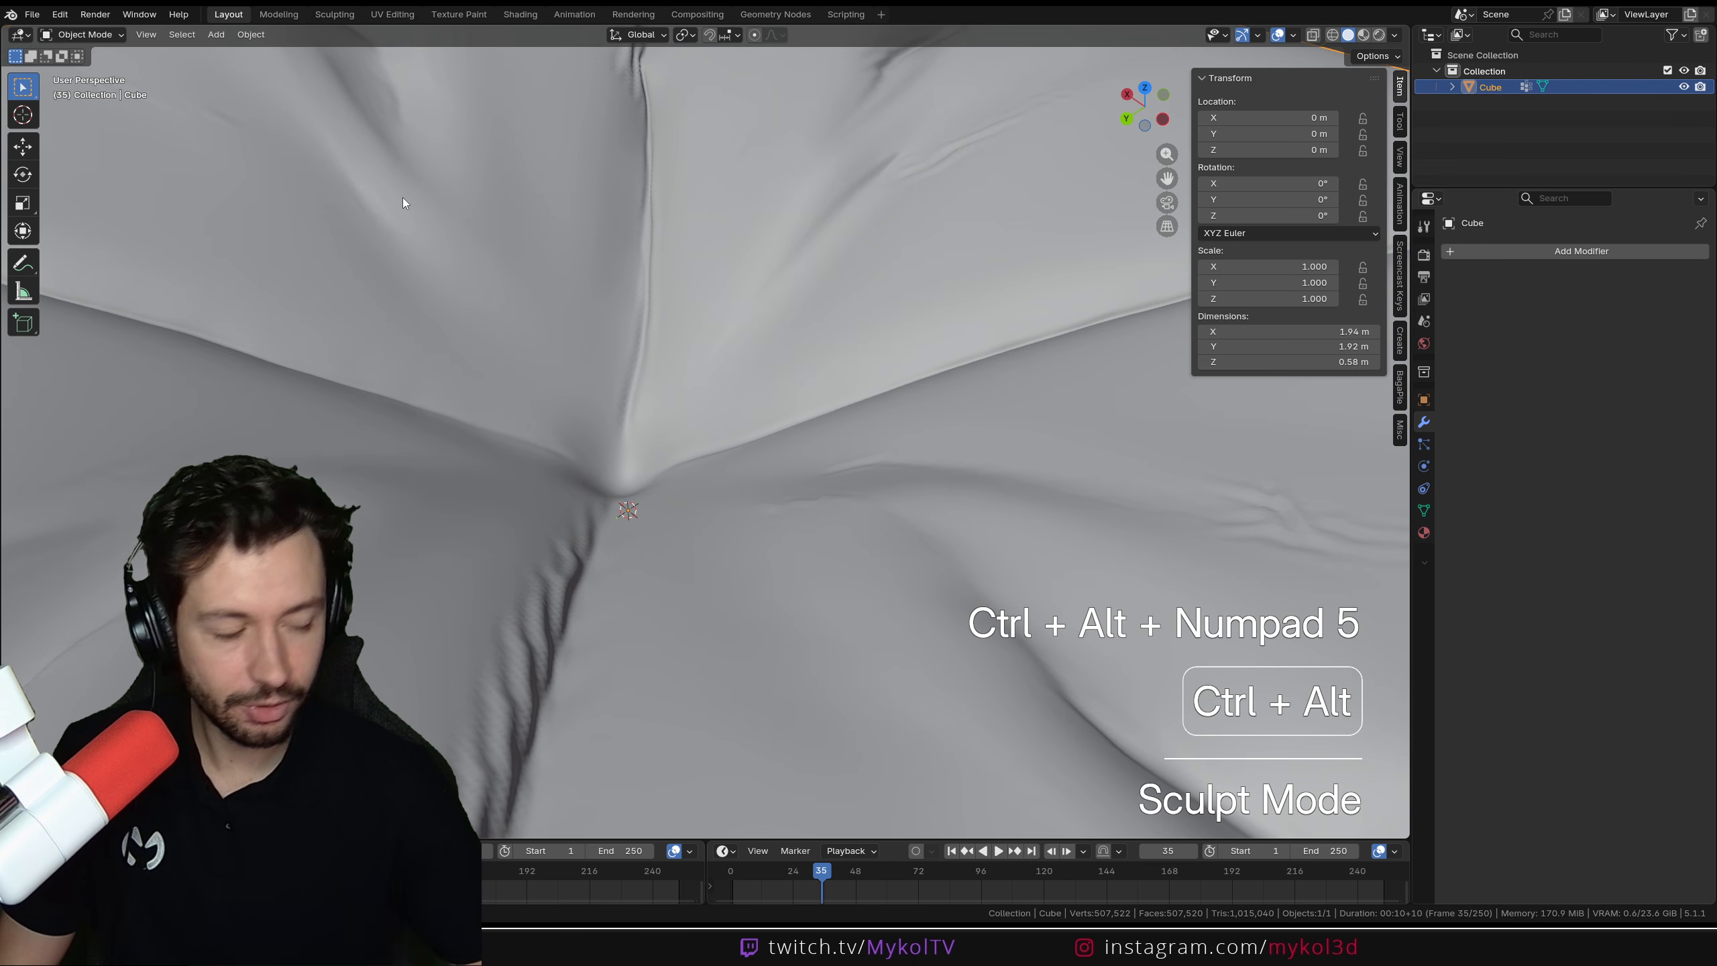
pyautogui.hotkey('shift', 'a')
pyautogui.moveTo(551, 305)
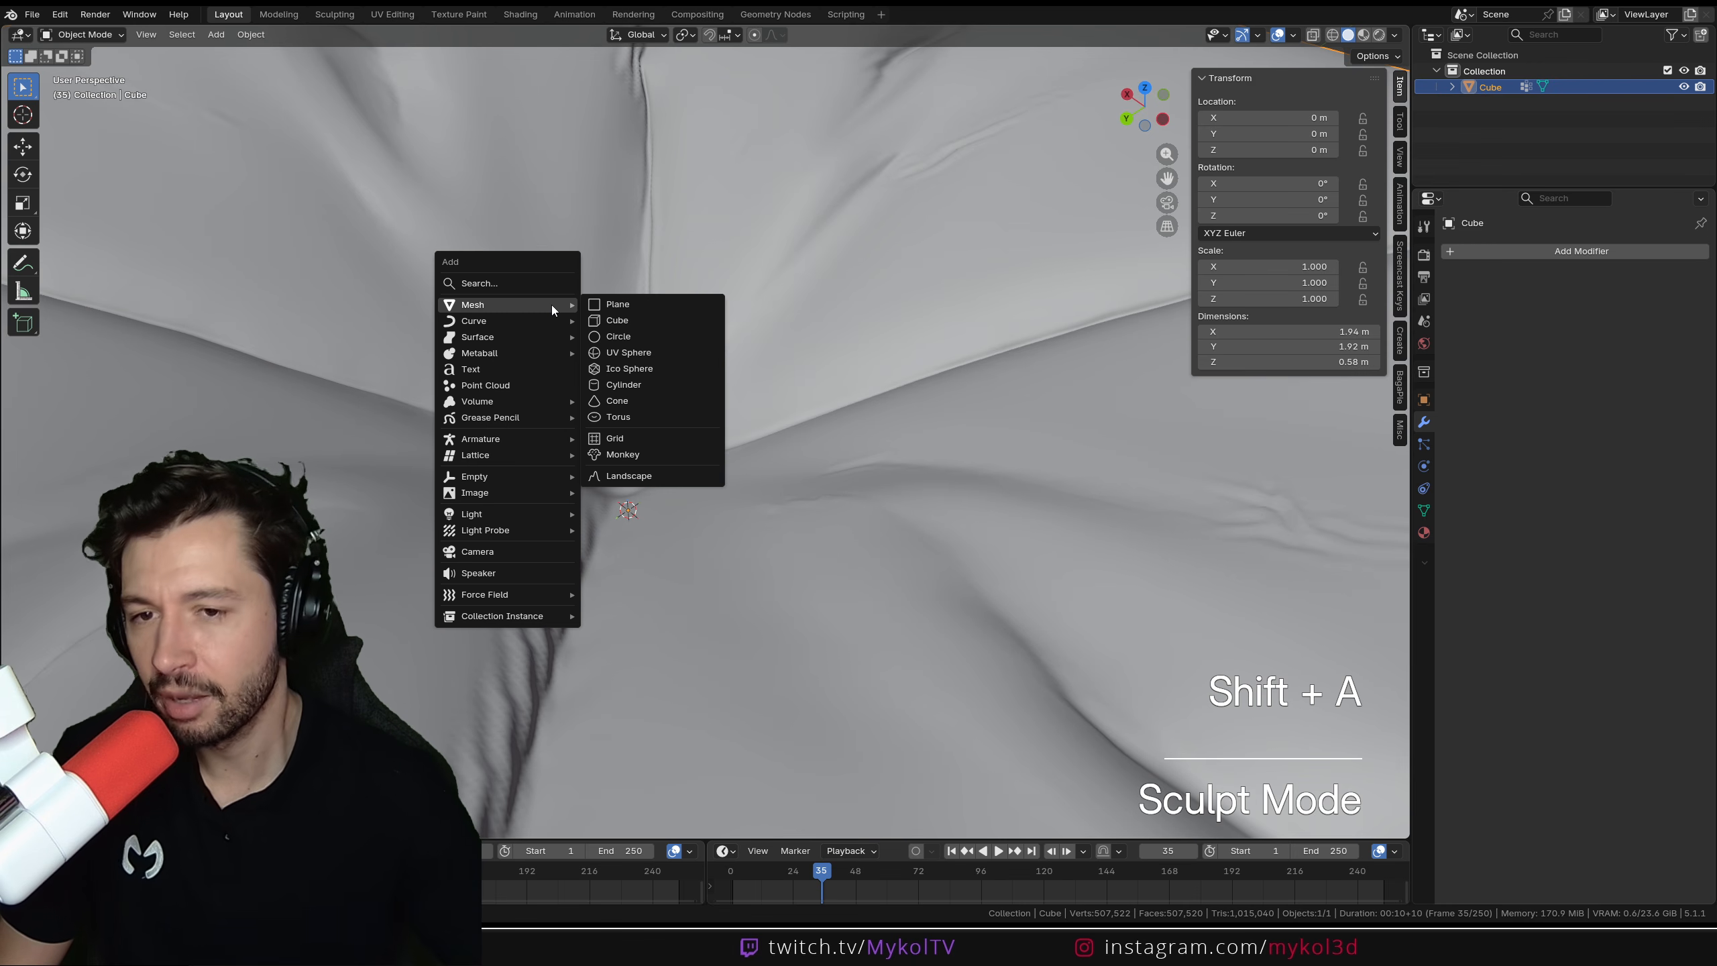
pyautogui.click(643, 352)
pyautogui.scroll(-4, 1008, 521)
pyautogui.press('s')
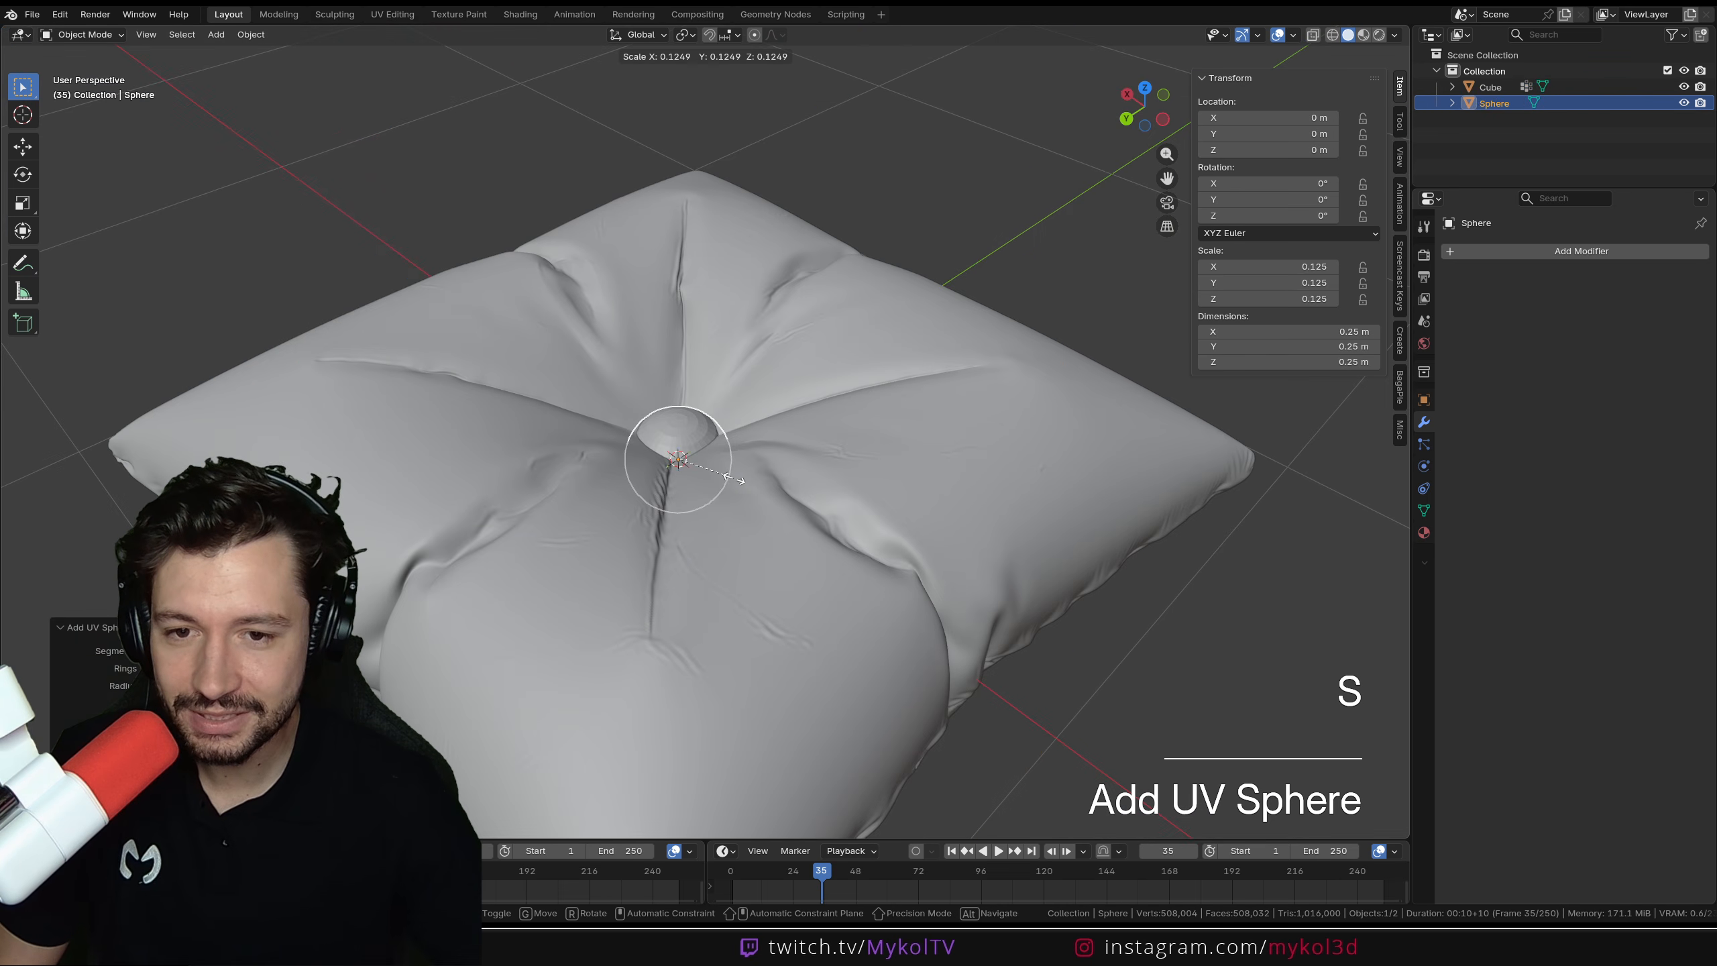
pyautogui.click(803, 529)
# Flatten the sphere along Z and shrink it to about 0.032 m wide and 0.012 m high
pyautogui.press('s')
pyautogui.press('z')
pyautogui.click(721, 492)
pyautogui.press('s')
pyautogui.click(698, 492)
# Raise the flattened sphere to about Z 0.035 m and shift it horizontally to about X 0.005 m, Y 0.003 m
pyautogui.press('g')
pyautogui.press('z')
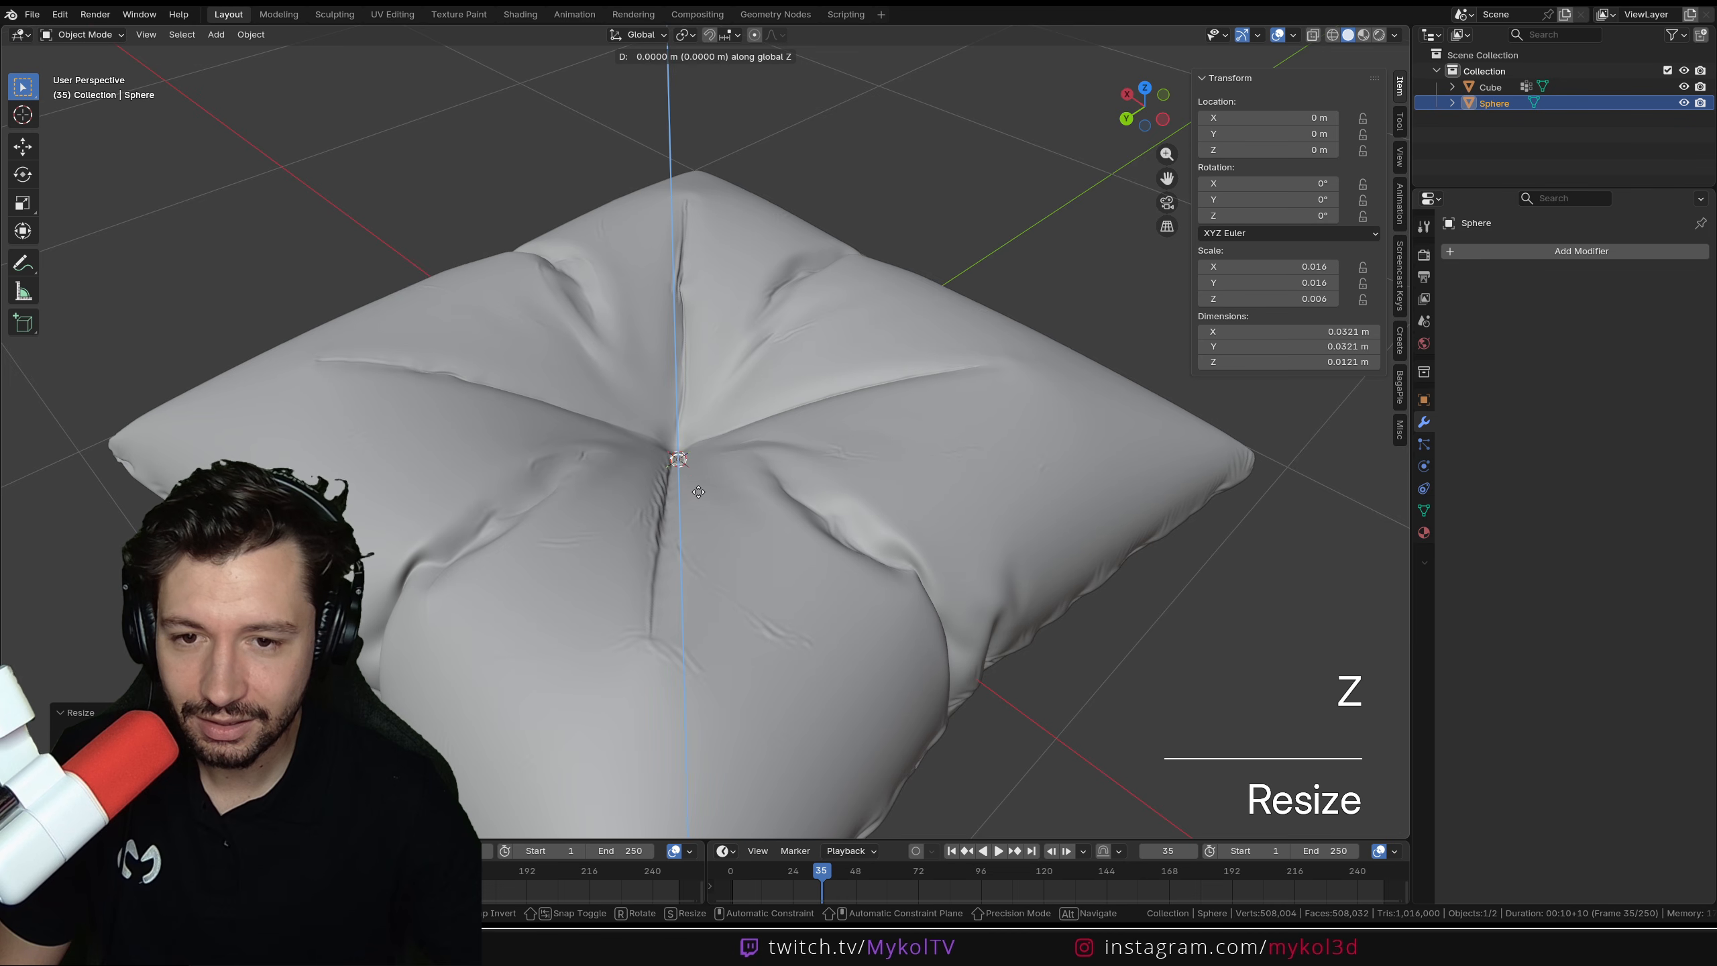
pyautogui.click(695, 483)
pyautogui.press('KP_Decimal')
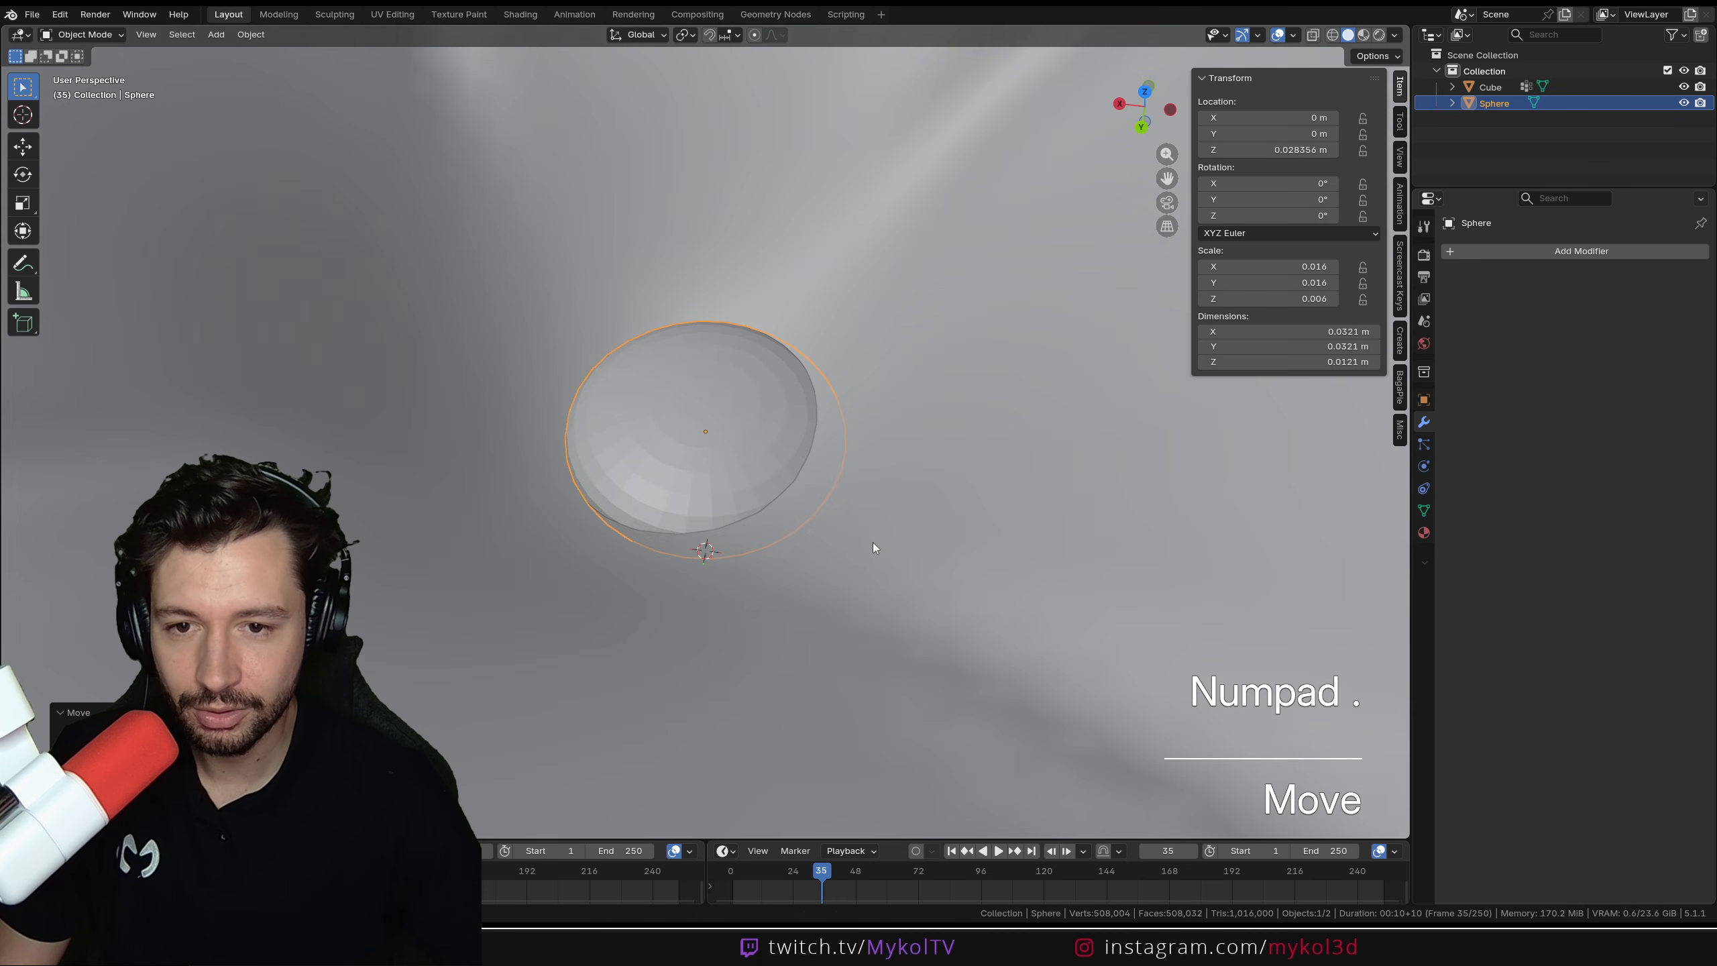
pyautogui.press('g')
pyautogui.press('z')
pyautogui.click(842, 528)
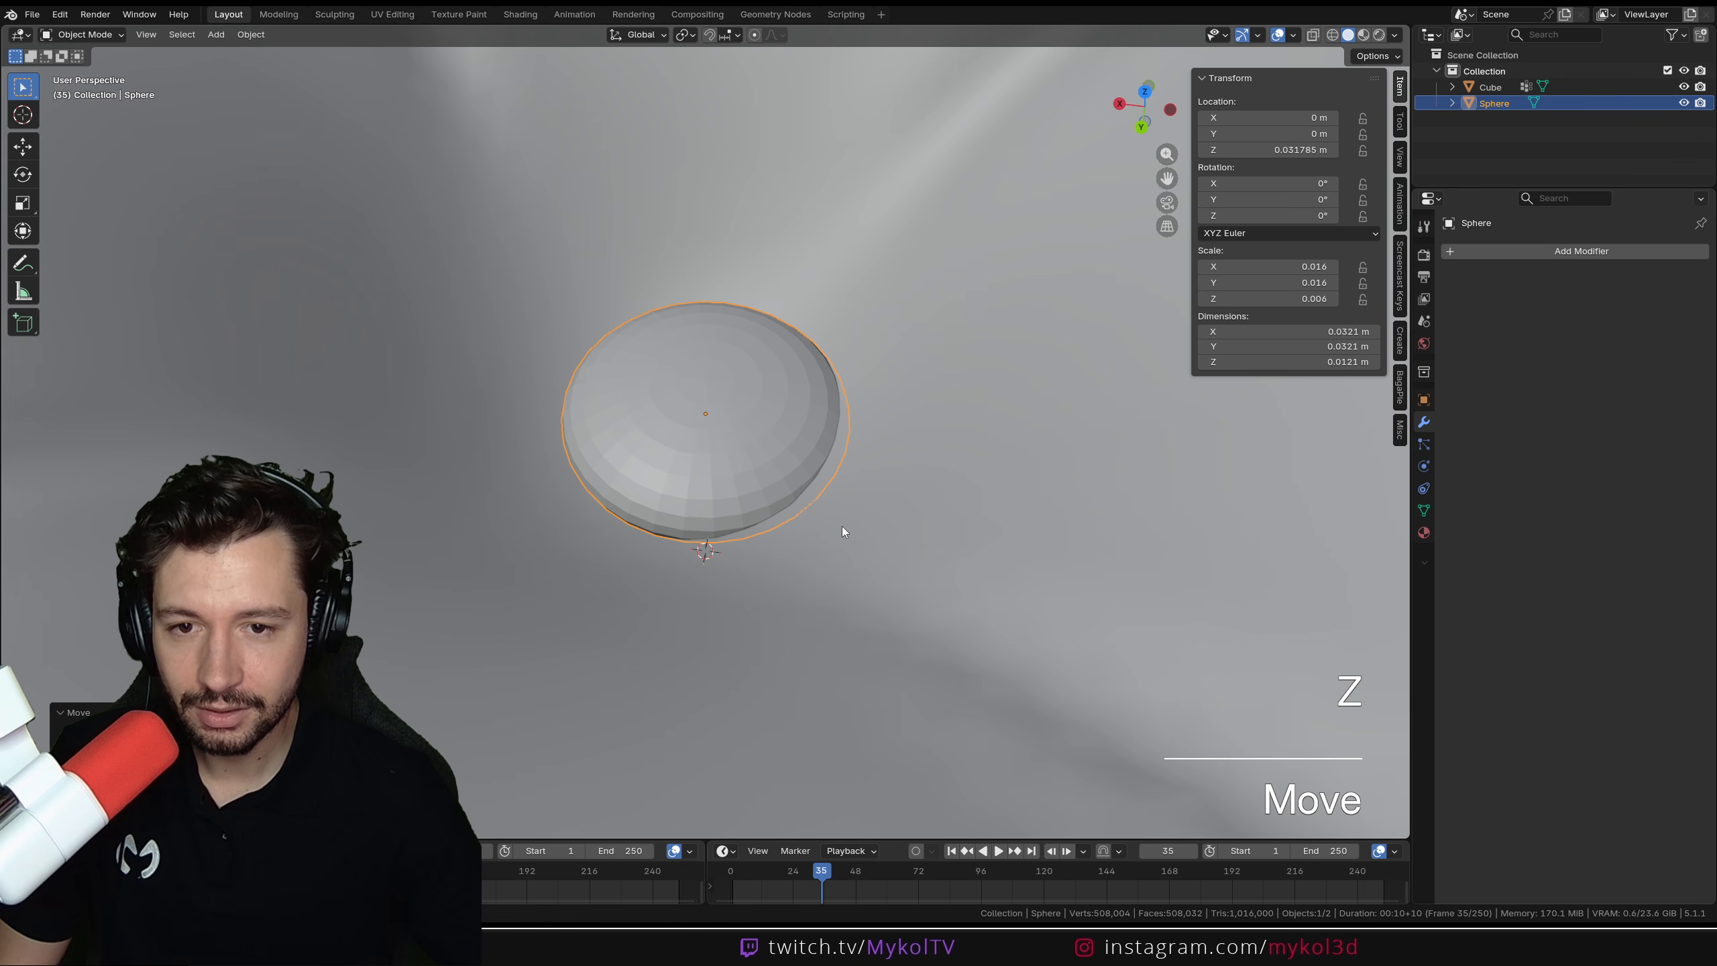
pyautogui.press('g')
pyautogui.hotkey('shift', 'z')
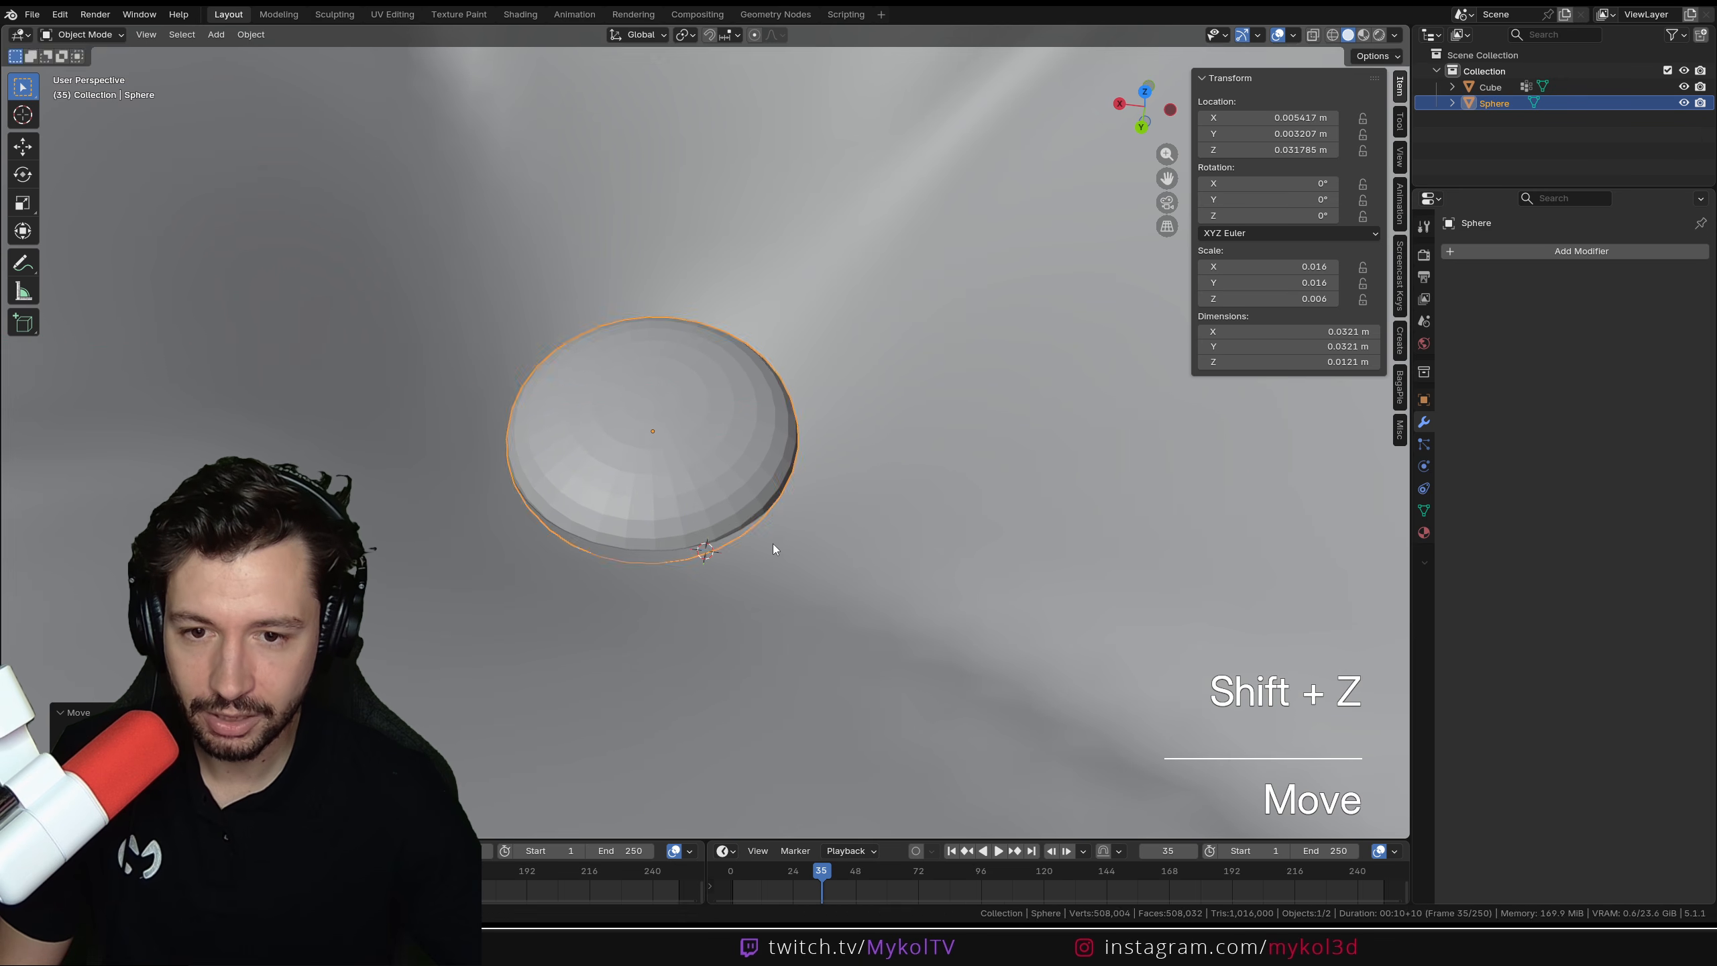
pyautogui.press('z')
pyautogui.click(788, 525)
# Enlarge the button to about 0.04 m wide and shade it smooth
pyautogui.press('s')
pyautogui.click(862, 540)
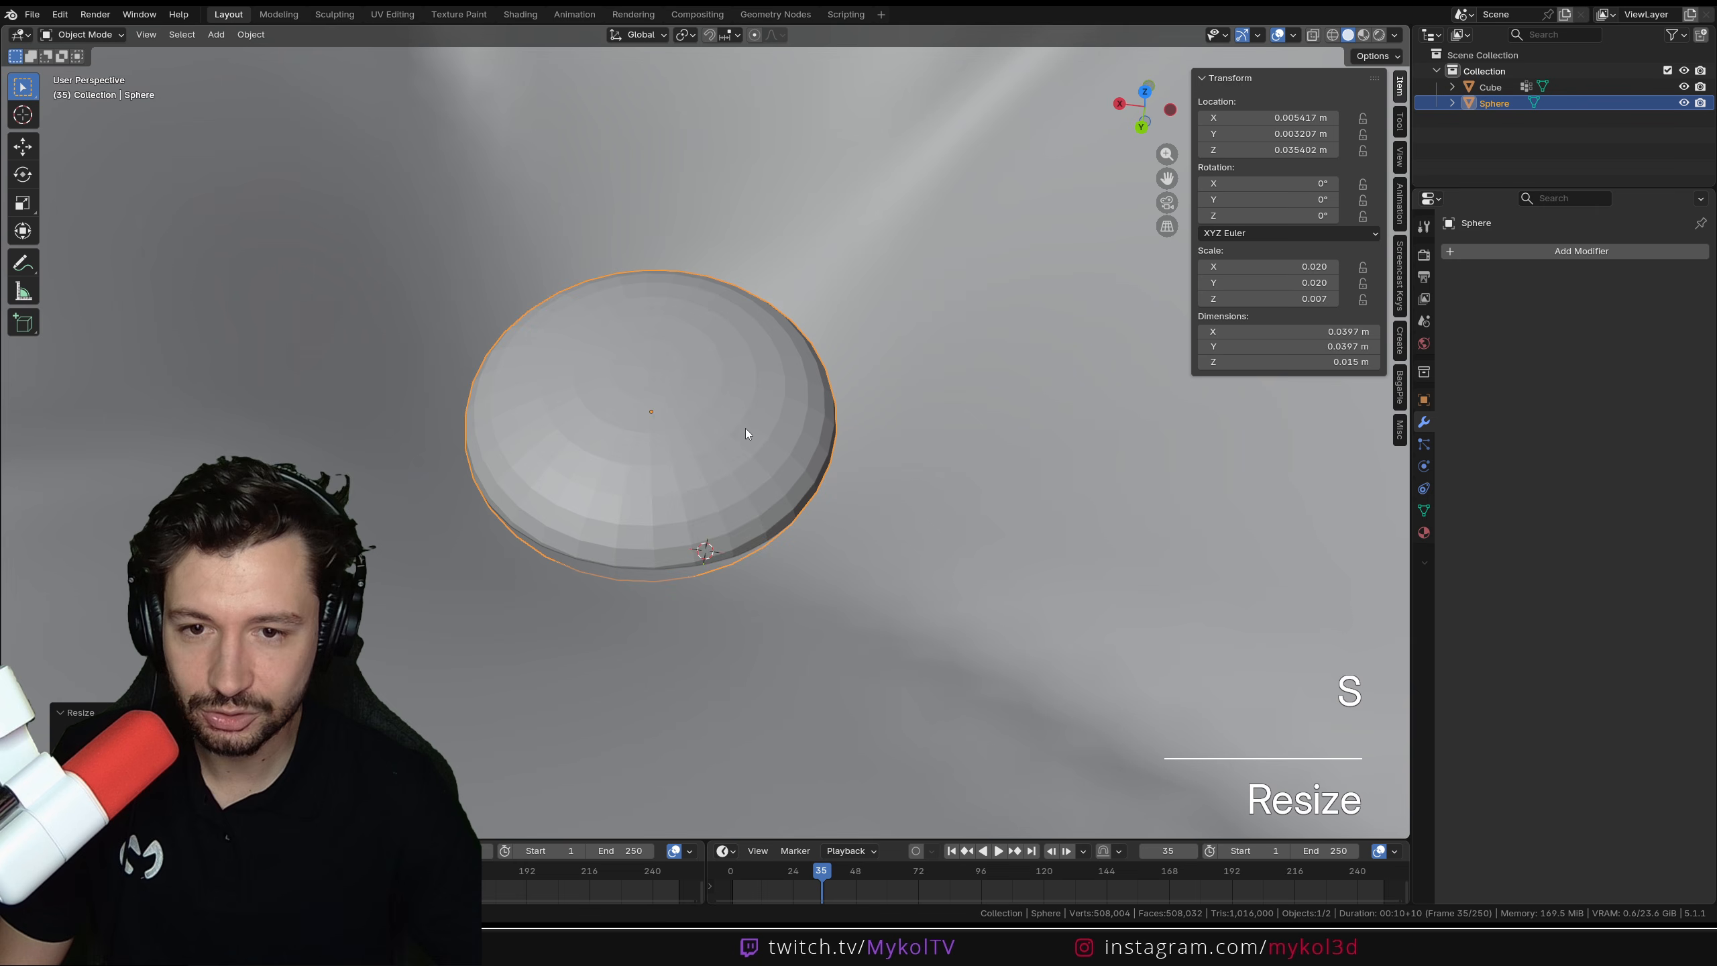
pyautogui.rightClick(747, 427)
pyautogui.click(754, 426)
pyautogui.scroll(-8, 768, 460)
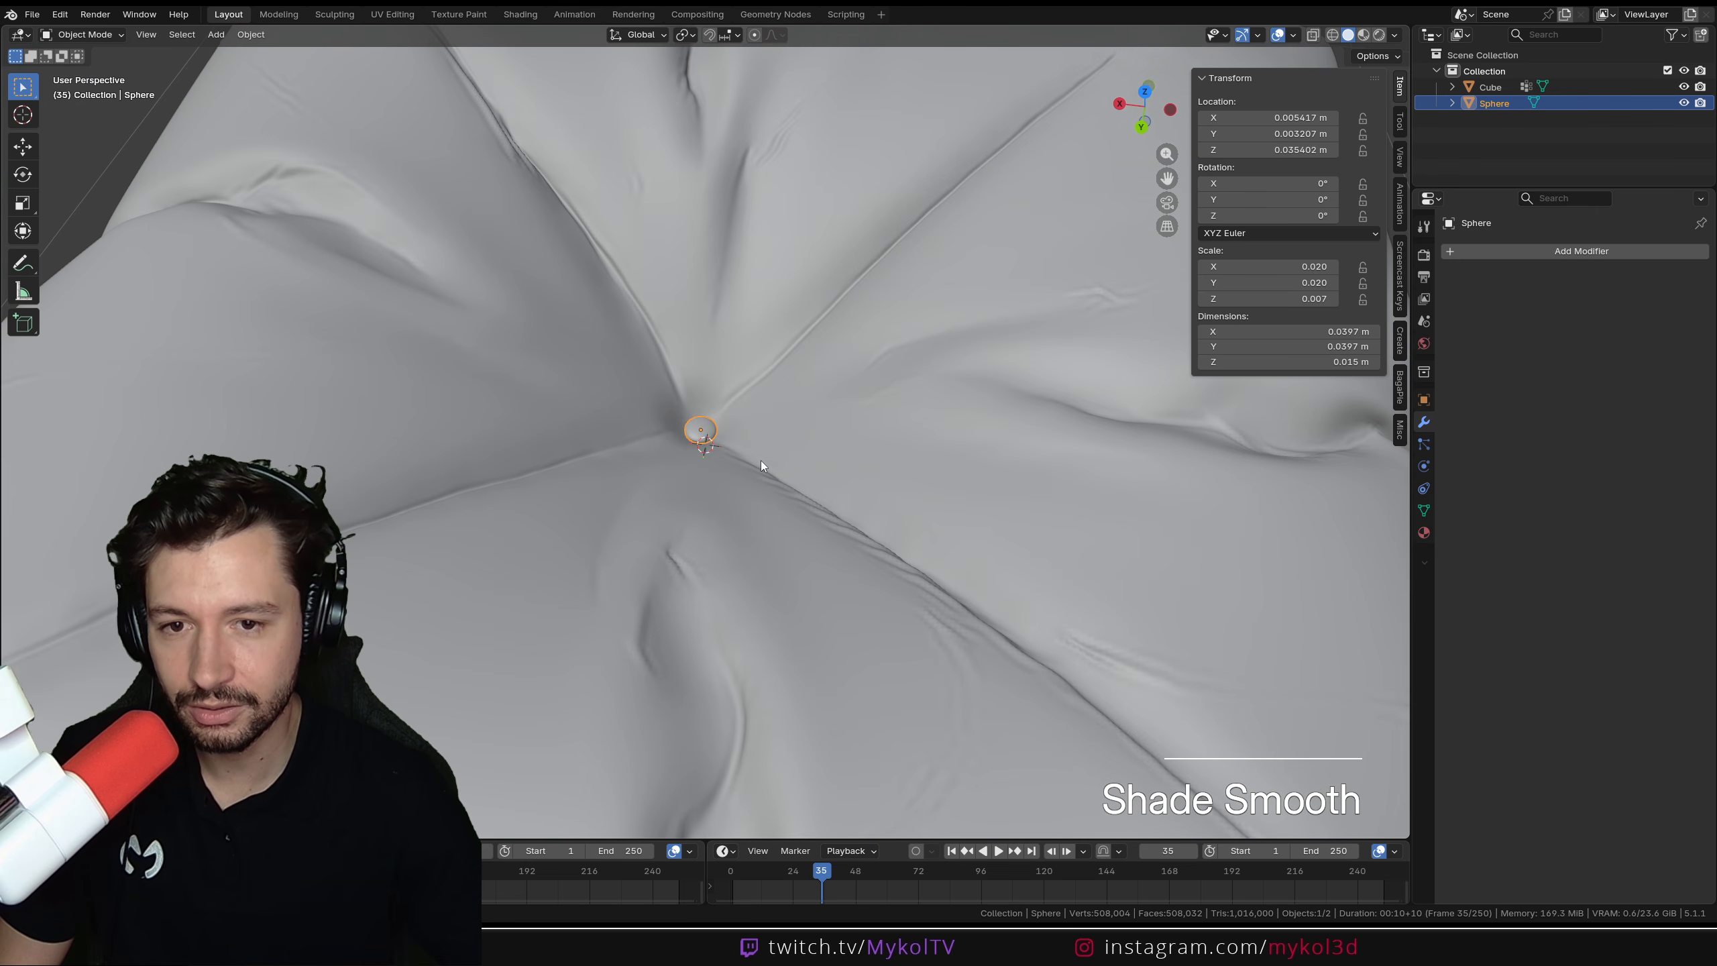
# Enlarge the button to about 0.07 m wide and seat it on the cushion's centre at about Z 0.047 m
pyautogui.press('s')
pyautogui.click(785, 461)
pyautogui.press('g')
pyautogui.press('z')
pyautogui.click(786, 460)
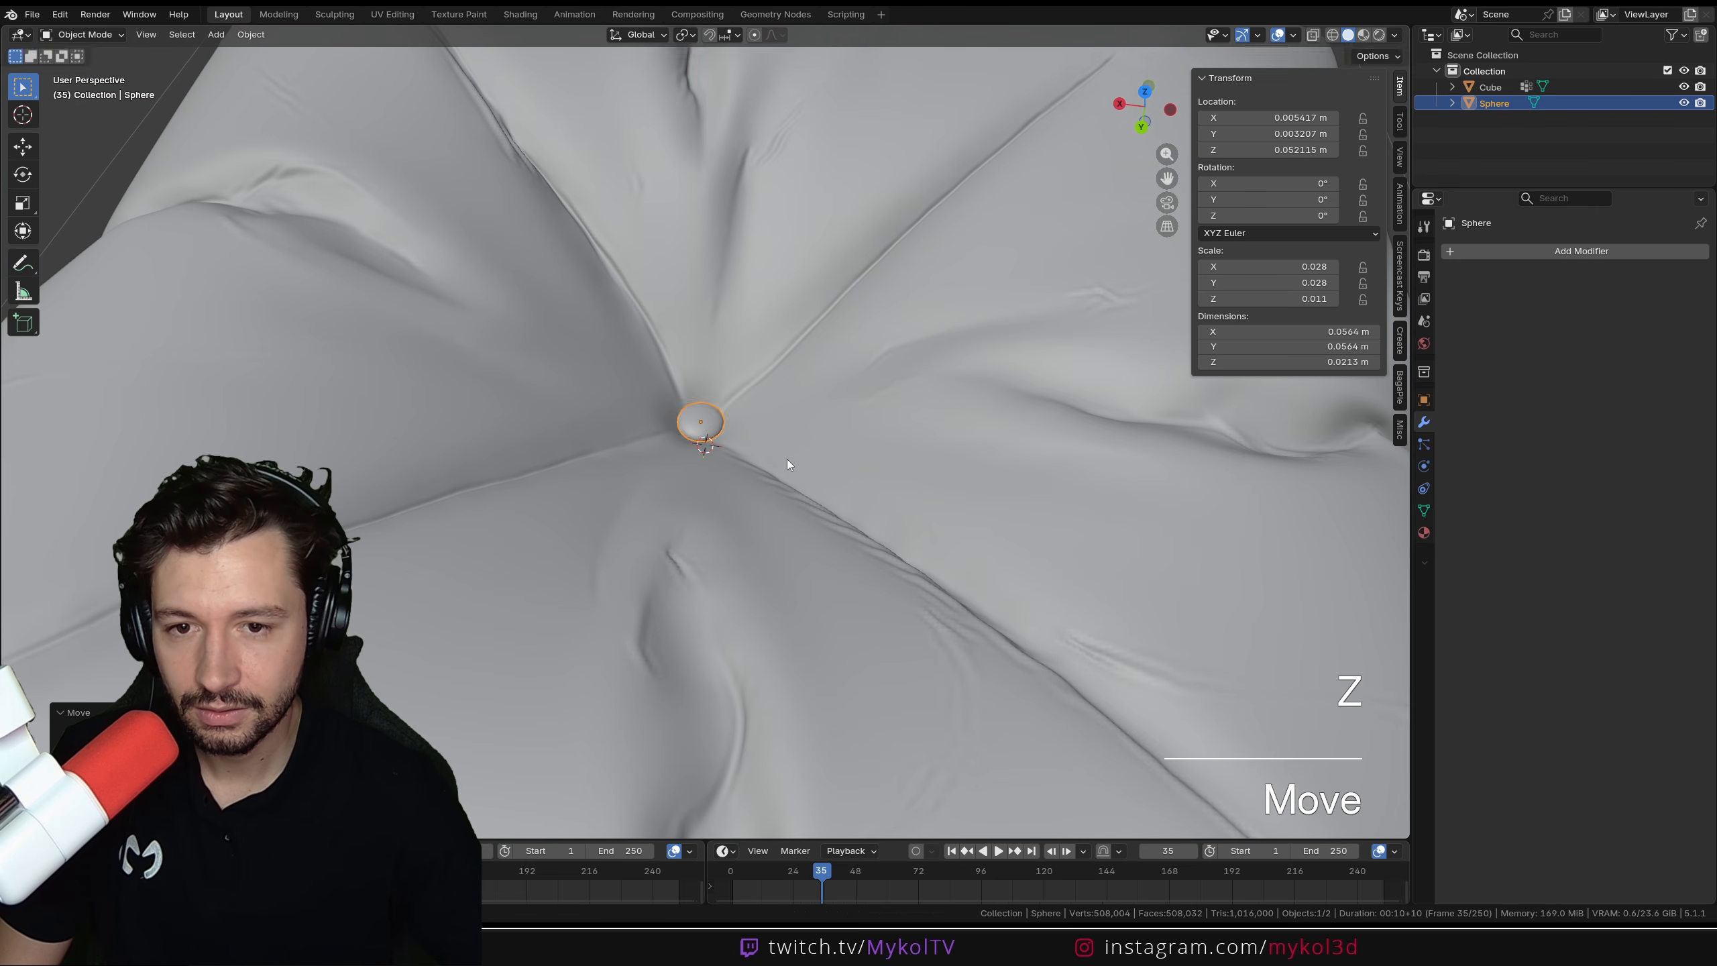
pyautogui.press('s')
pyautogui.click(814, 477)
pyautogui.press('g')
pyautogui.press('z')
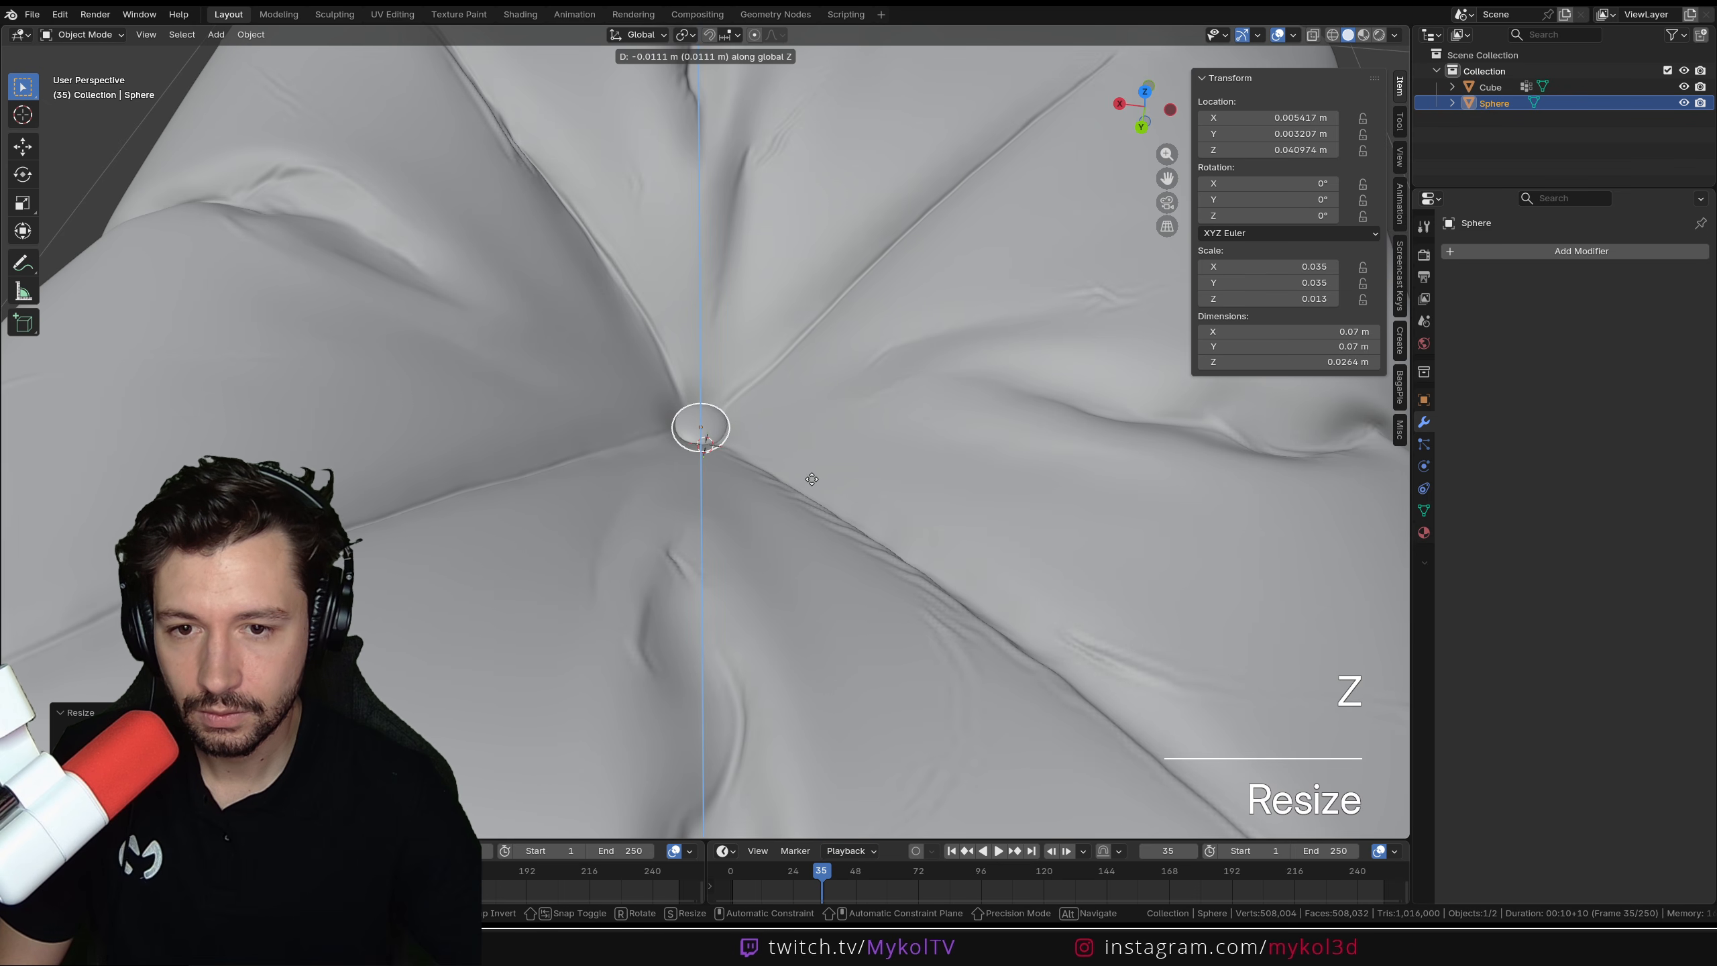
pyautogui.click(792, 470)
pyautogui.scroll(-4, 878, 469)
pyautogui.click(1117, 467)
# Enter Sculpt Mode and pick the Grab Cloth brush with strength 0.705, ending on the Grab Planar Cloth brush
pyautogui.moveTo(1117, 467); pyautogui.dragTo(689, 563, button='middle')
pyautogui.click(94, 34)
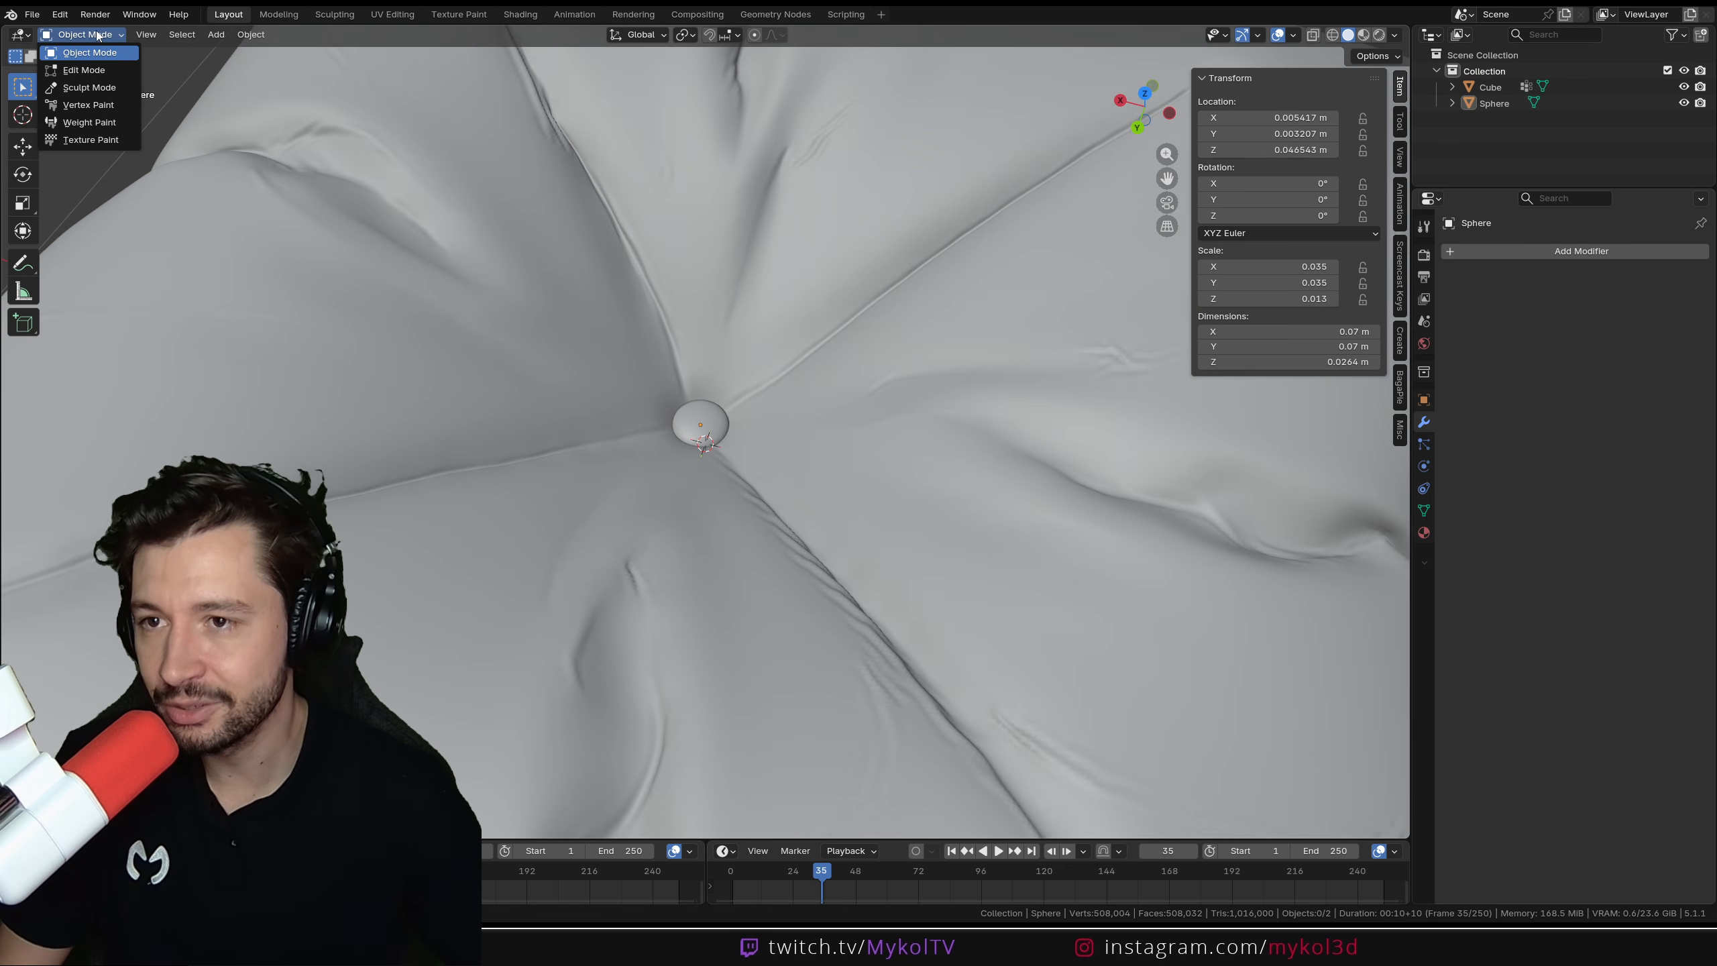
pyautogui.click(95, 87)
pyautogui.scroll(-4, 710, 584)
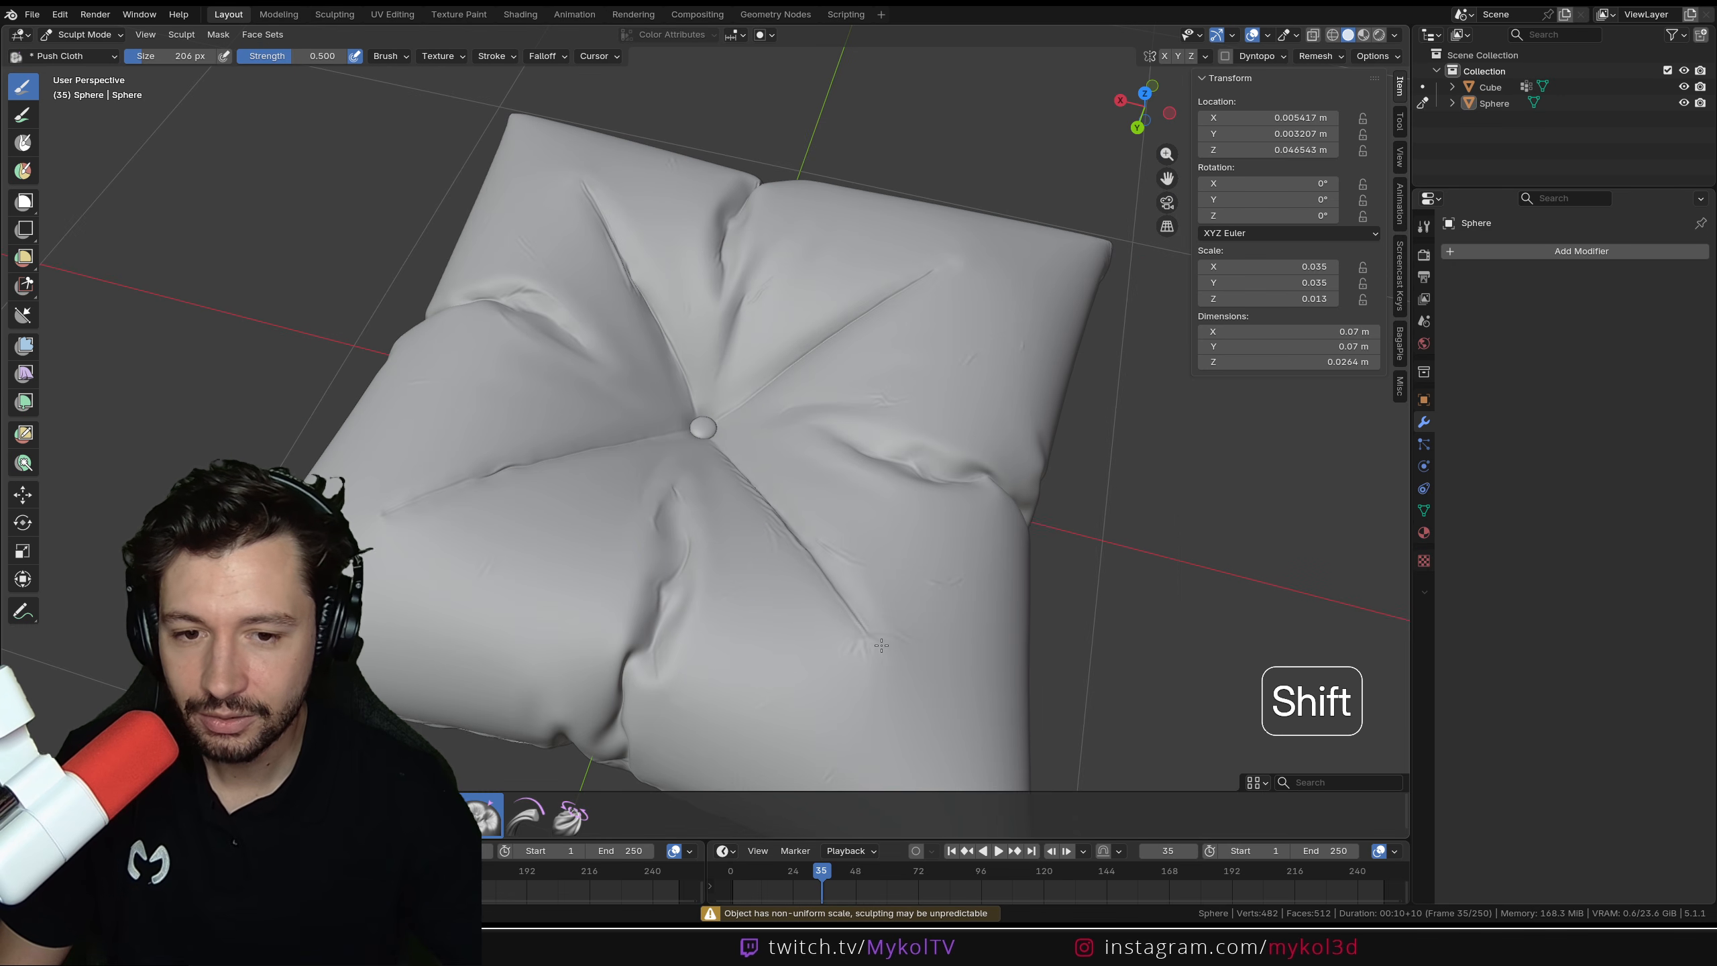
pyautogui.click(222, 816)
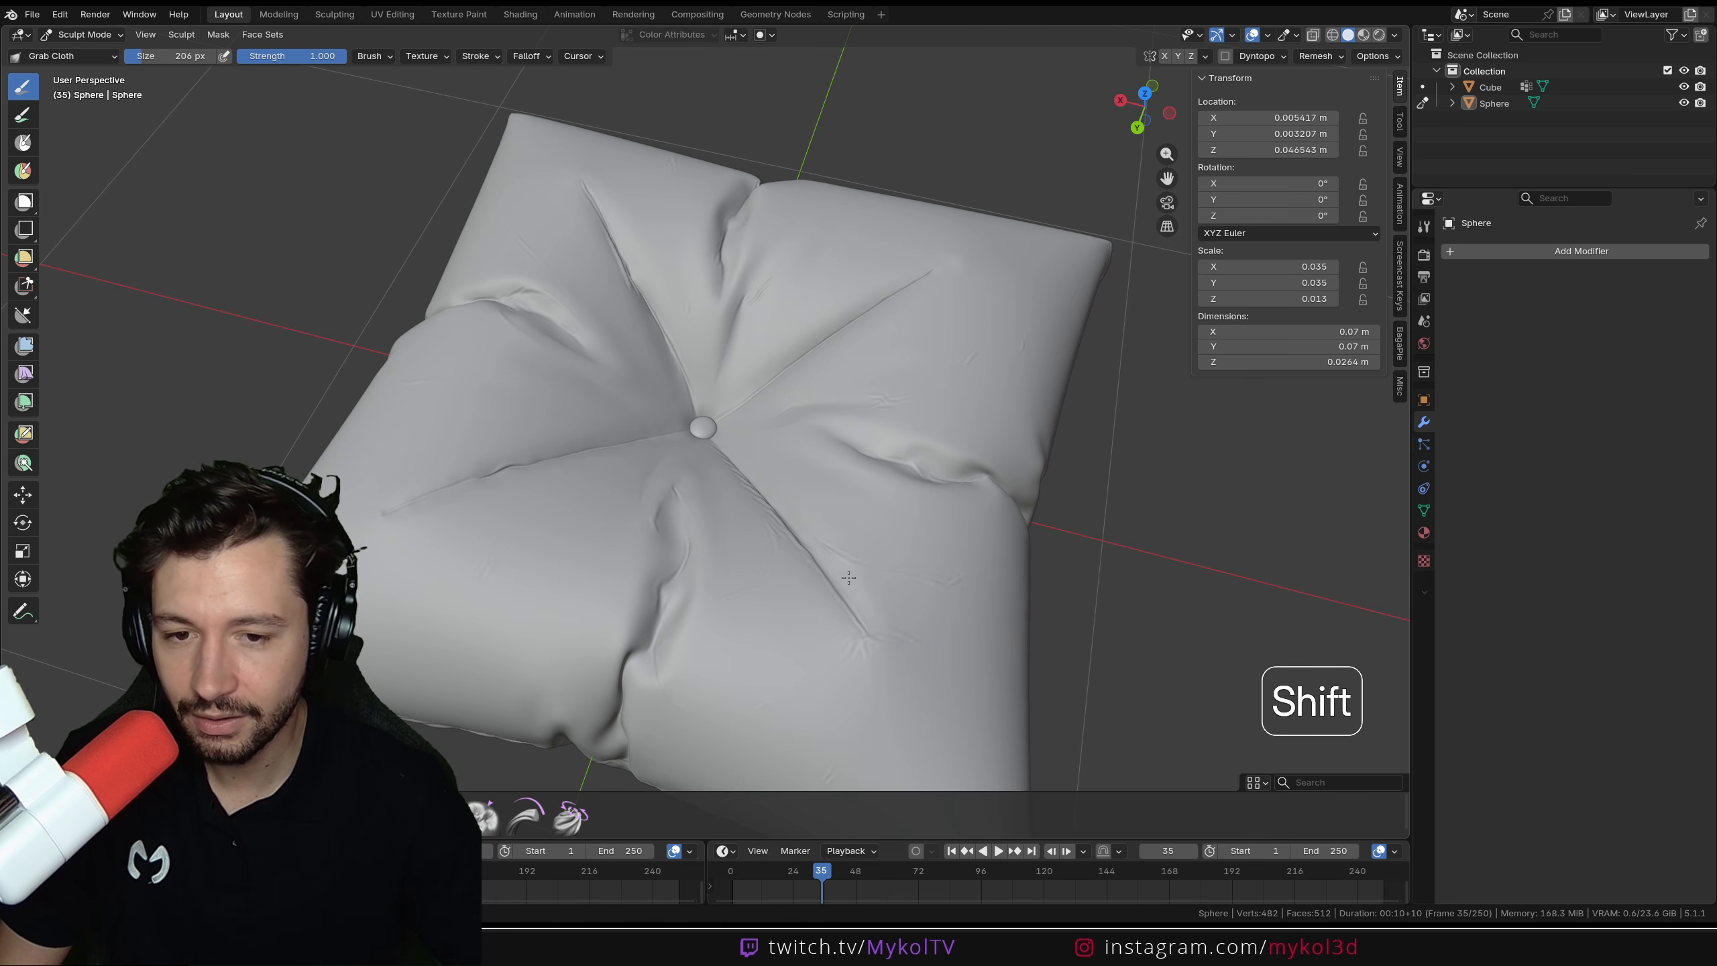
pyautogui.moveTo(775, 579); pyautogui.dragTo(591, 368, button='middle')
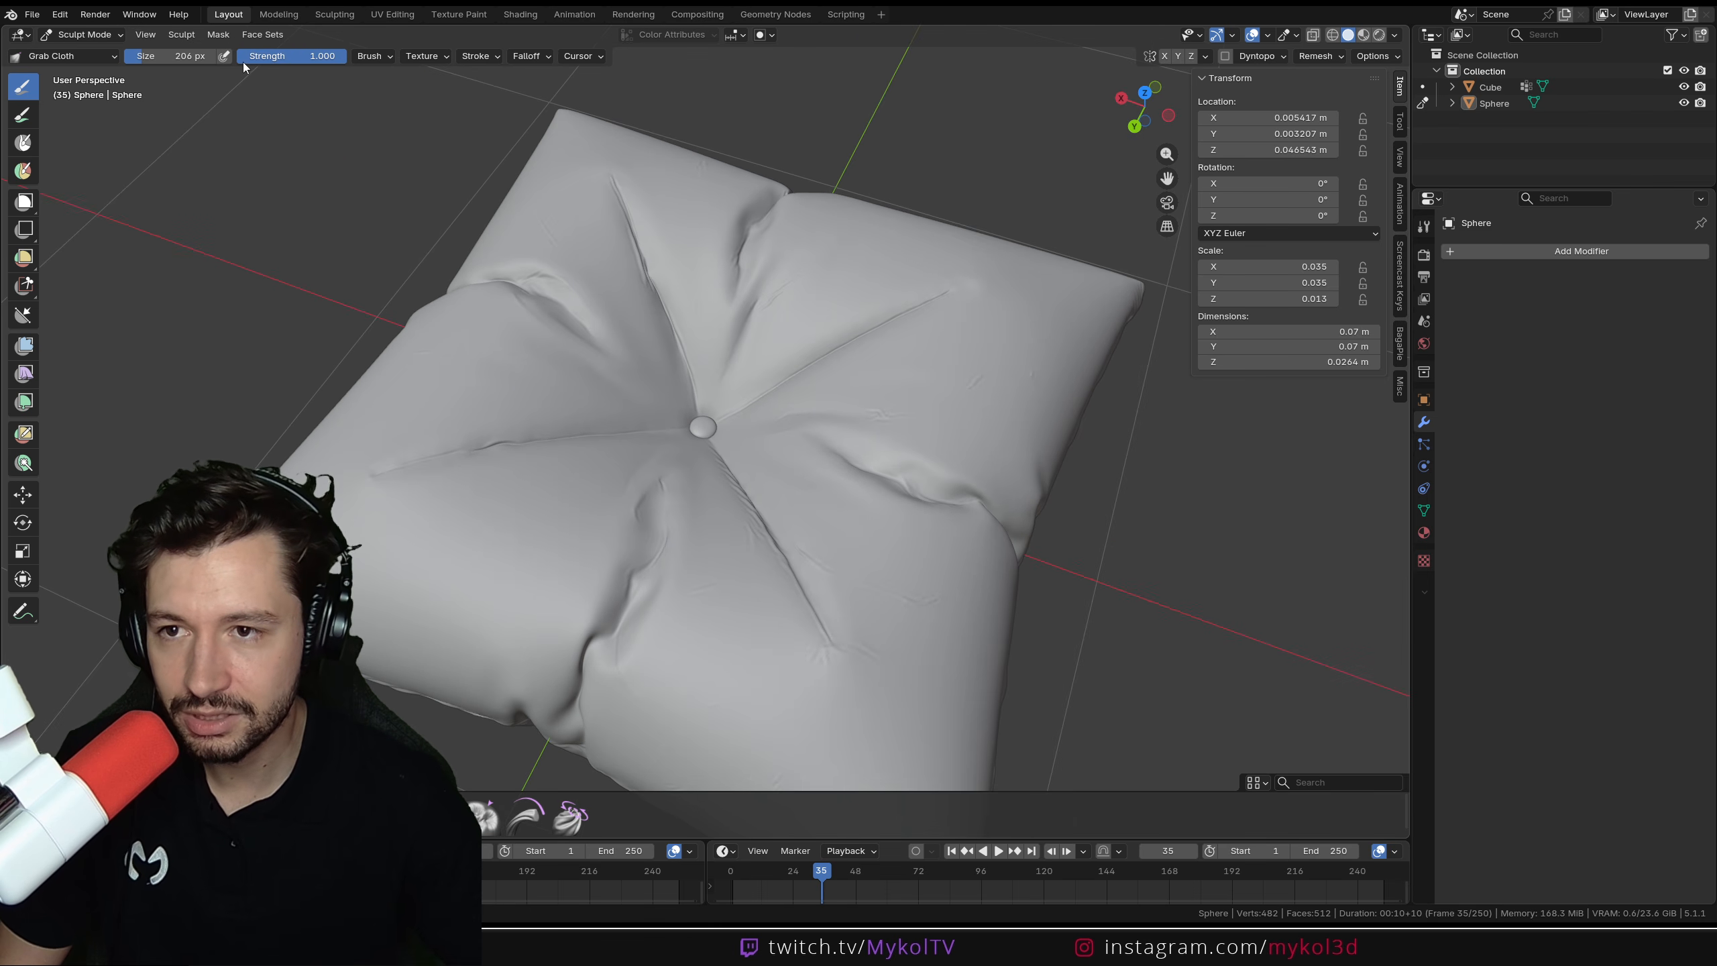
pyautogui.moveTo(328, 57); pyautogui.dragTo(314, 56)
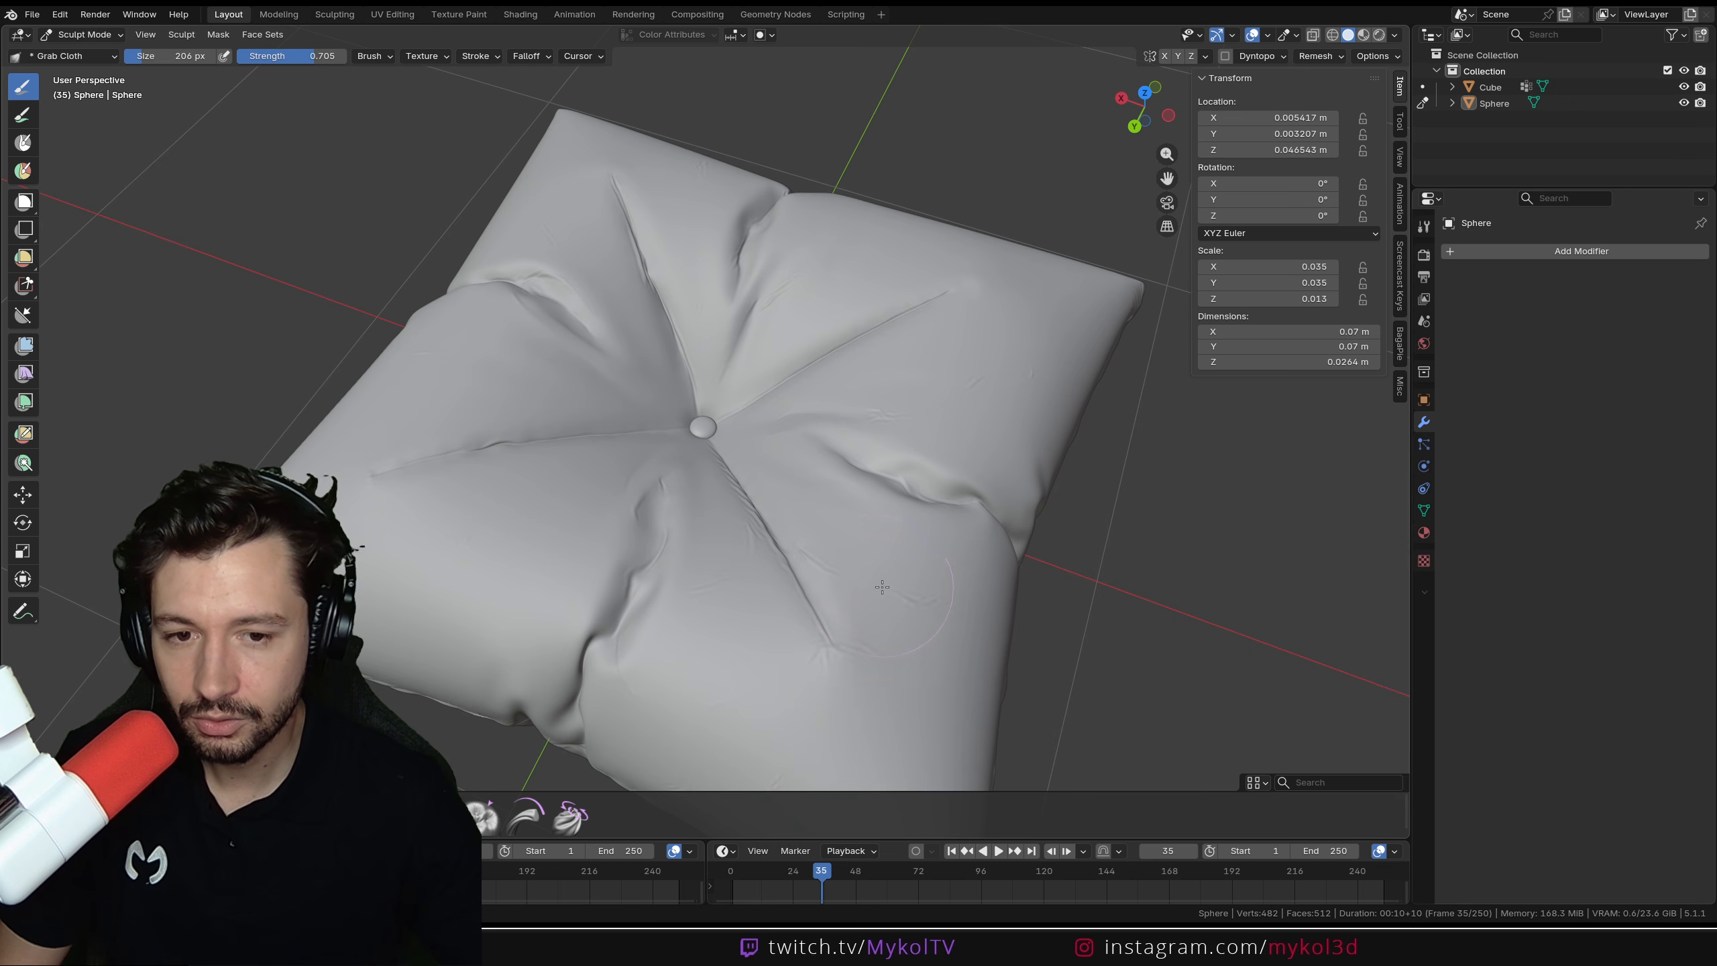
pyautogui.moveTo(877, 647); pyautogui.dragTo(828, 548, button='middle')
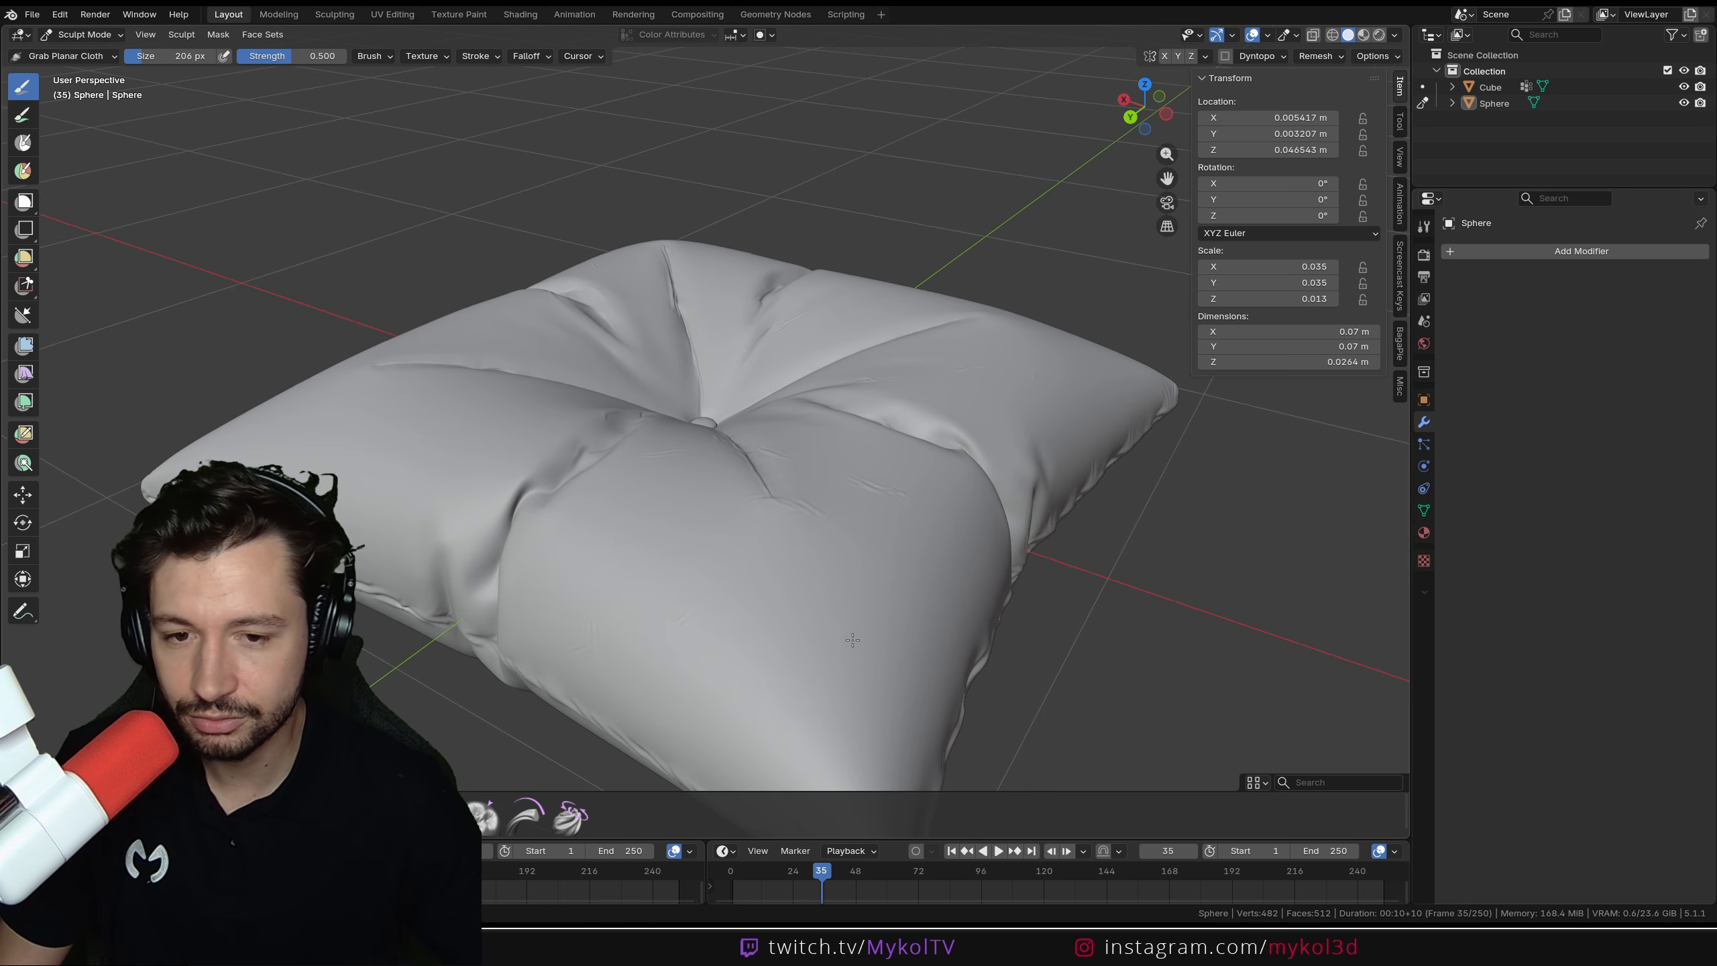
# Leave Sculpt Mode on the button and enter Sculpt Mode with the cushion as the active object
pyautogui.click(81, 34)
pyautogui.click(84, 54)
pyautogui.moveTo(660, 344); pyautogui.dragTo(696, 409, button='middle')
pyautogui.scroll(4, 699, 411)
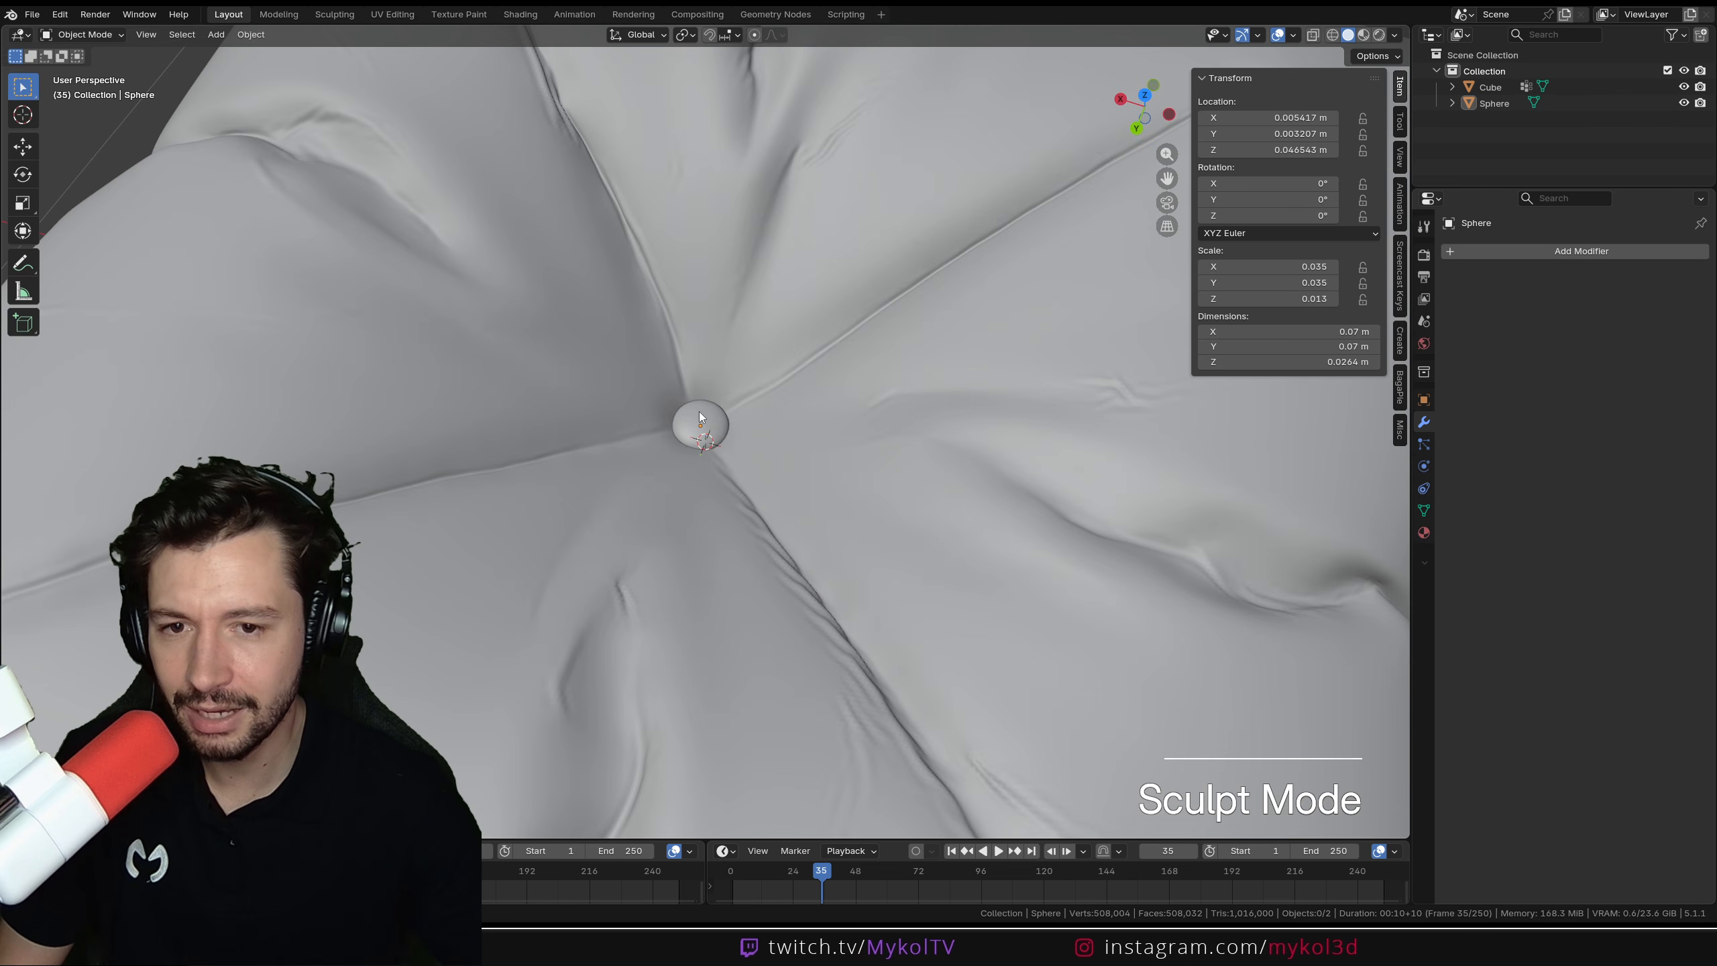
pyautogui.click(599, 434)
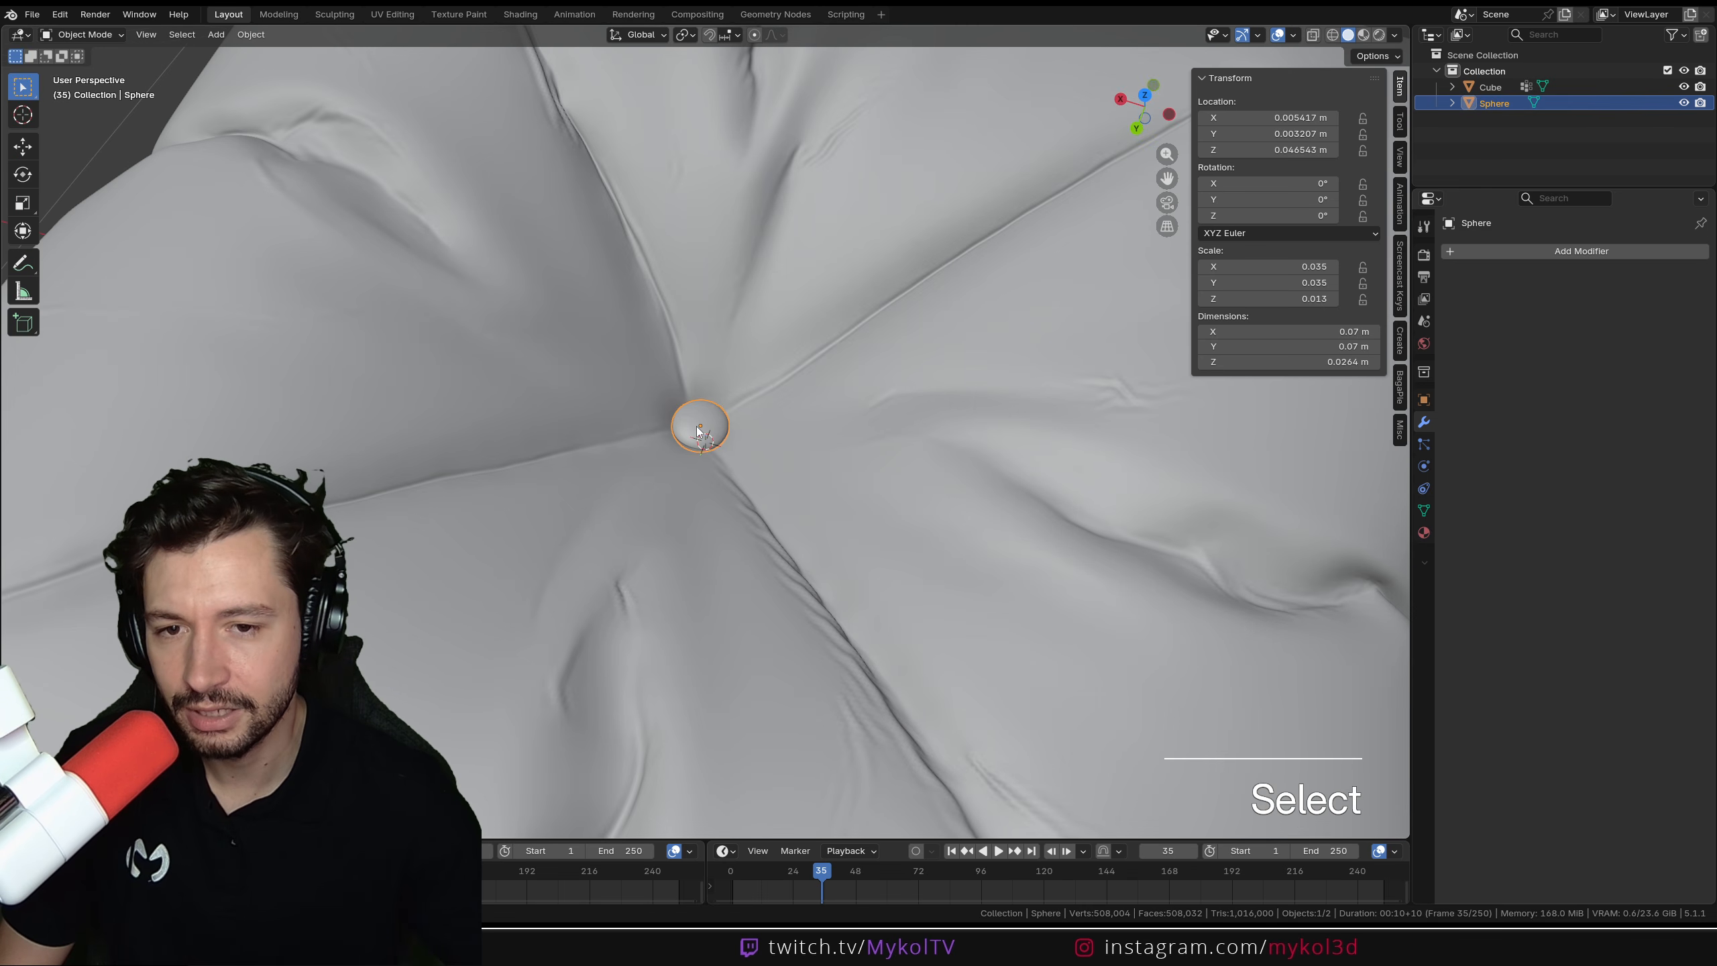
pyautogui.click(82, 34)
pyautogui.click(85, 91)
pyautogui.scroll(-3, 667, 535)
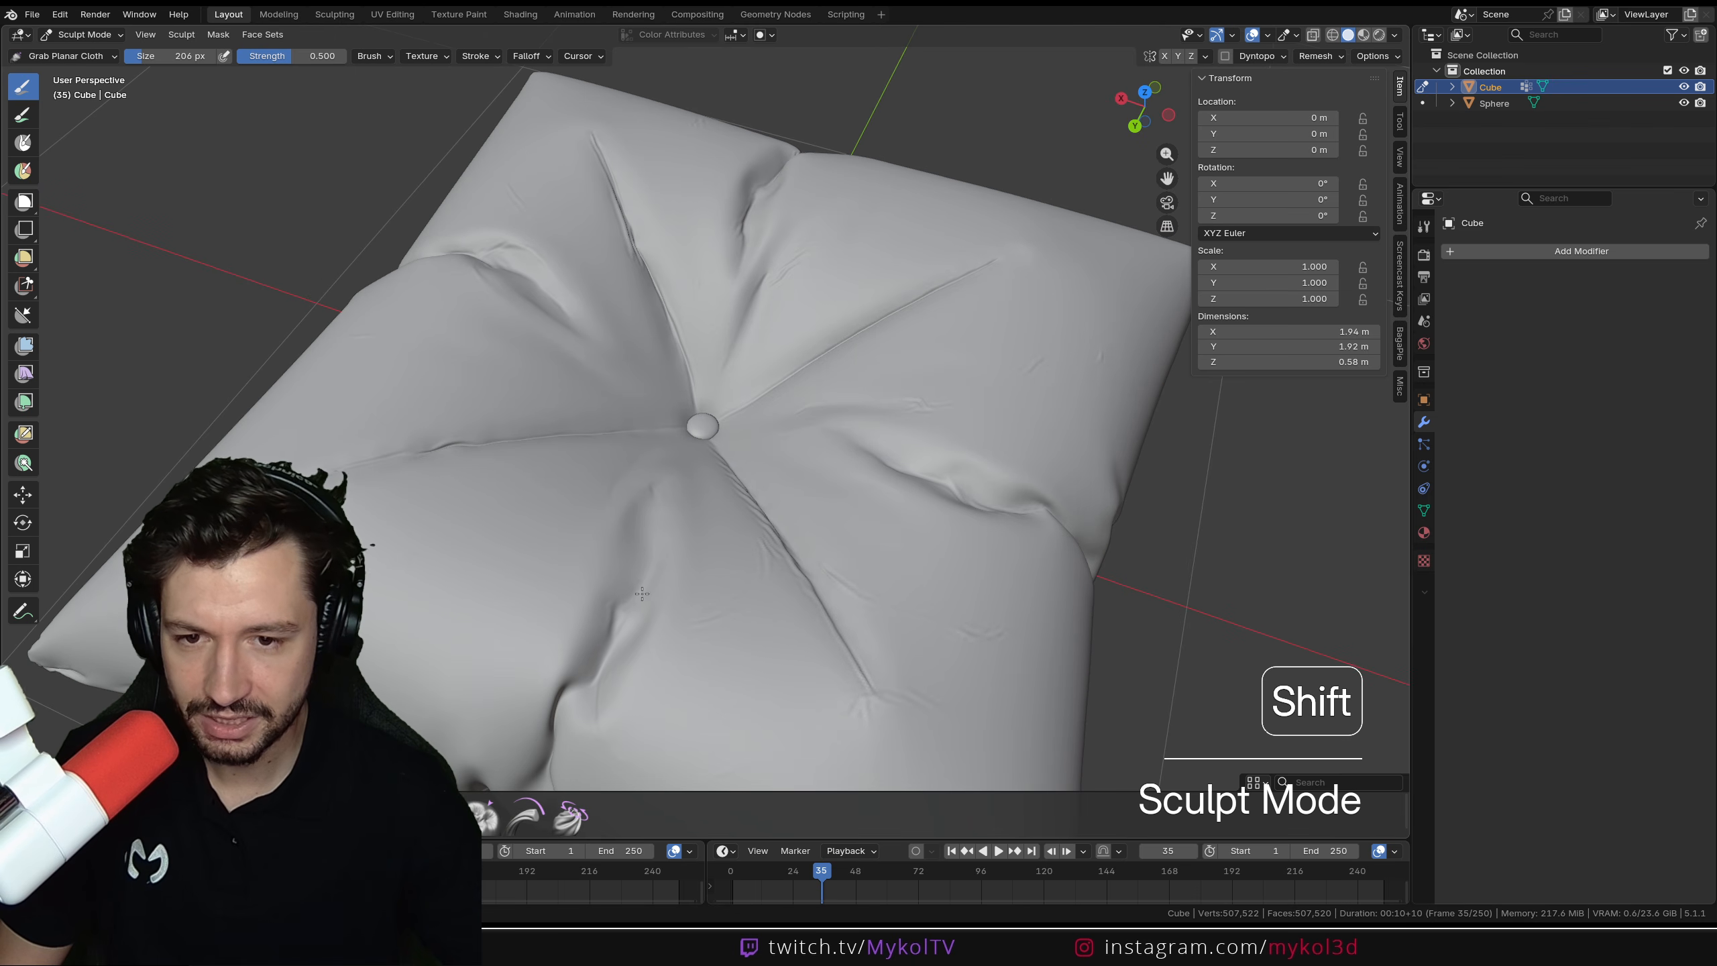
# Undo the last stroke and smooth the sharp little wrinkles on the cushion's top panels at a 206 px brush size
pyautogui.hotkey('ctrl', 'z')
pyautogui.moveTo(924, 719)
pyautogui.keyDown('shift'); pyautogui.mouseDown()
pyautogui.moveTo(932, 622)
pyautogui.moveTo(872, 583)
pyautogui.mouseUp(); pyautogui.keyUp('shift')
pyautogui.keyDown('shift'); pyautogui.moveTo(970, 374); pyautogui.dragTo(1001, 383); pyautogui.keyUp('shift')
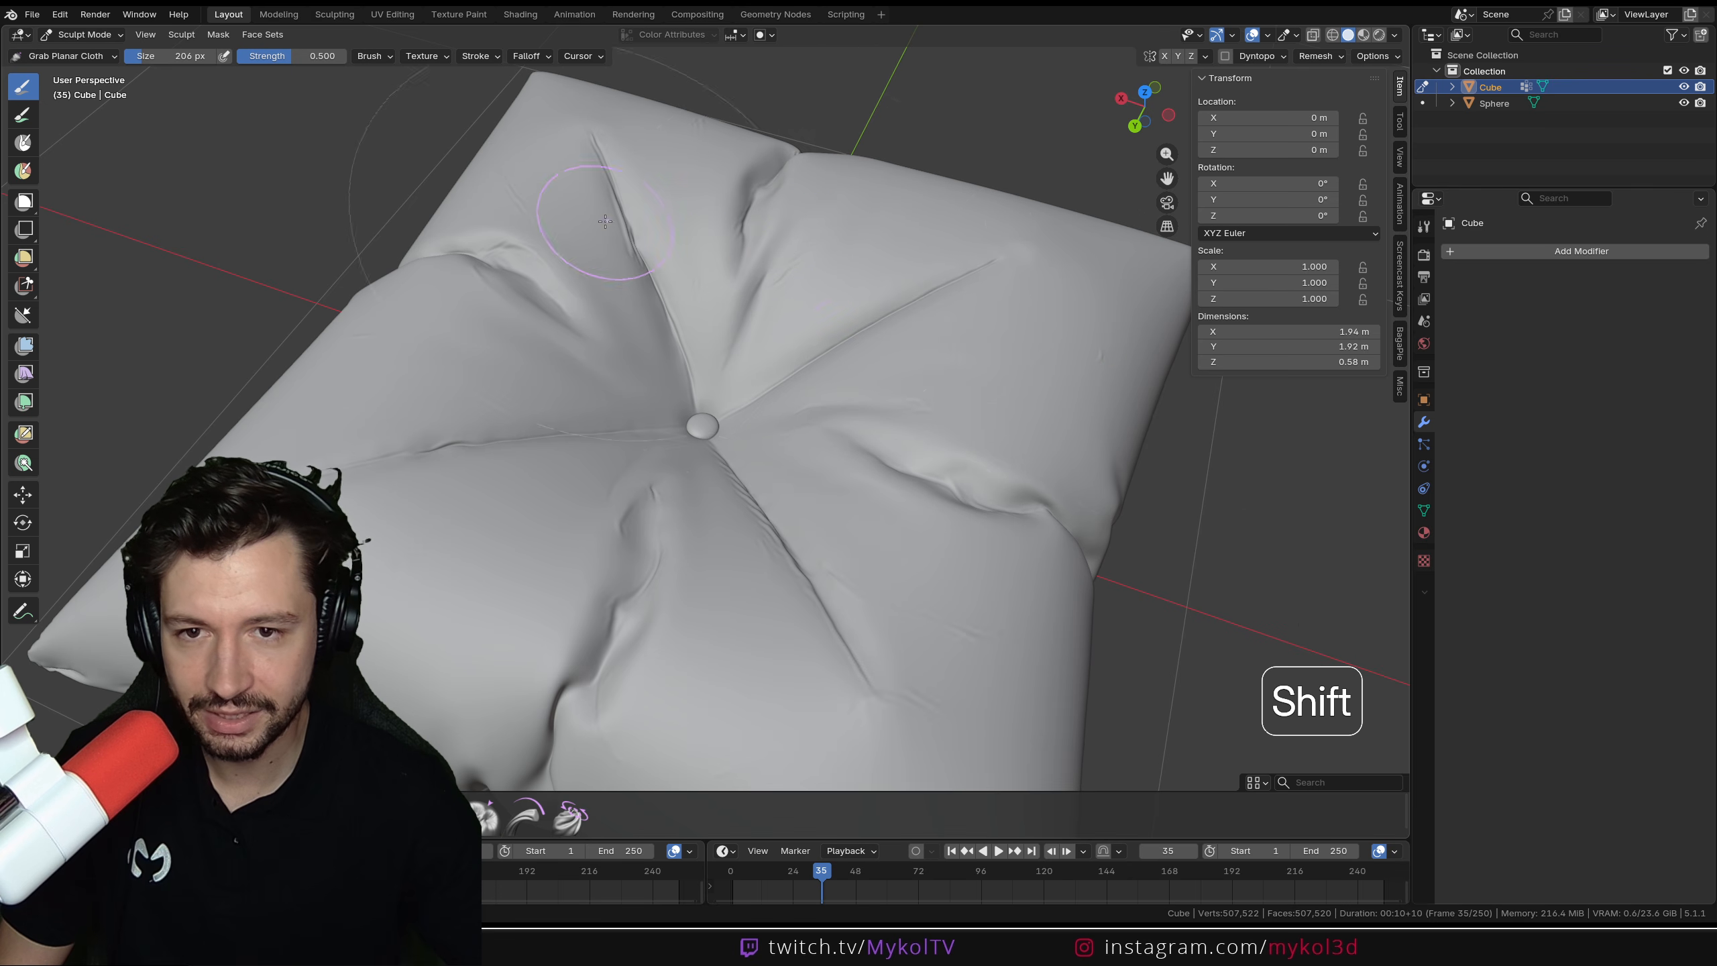
# Undo the last smoothing stroke and examine the cushion's side seams, corners and top from the other sides
pyautogui.moveTo(325, 440); pyautogui.dragTo(506, 562, button='middle')
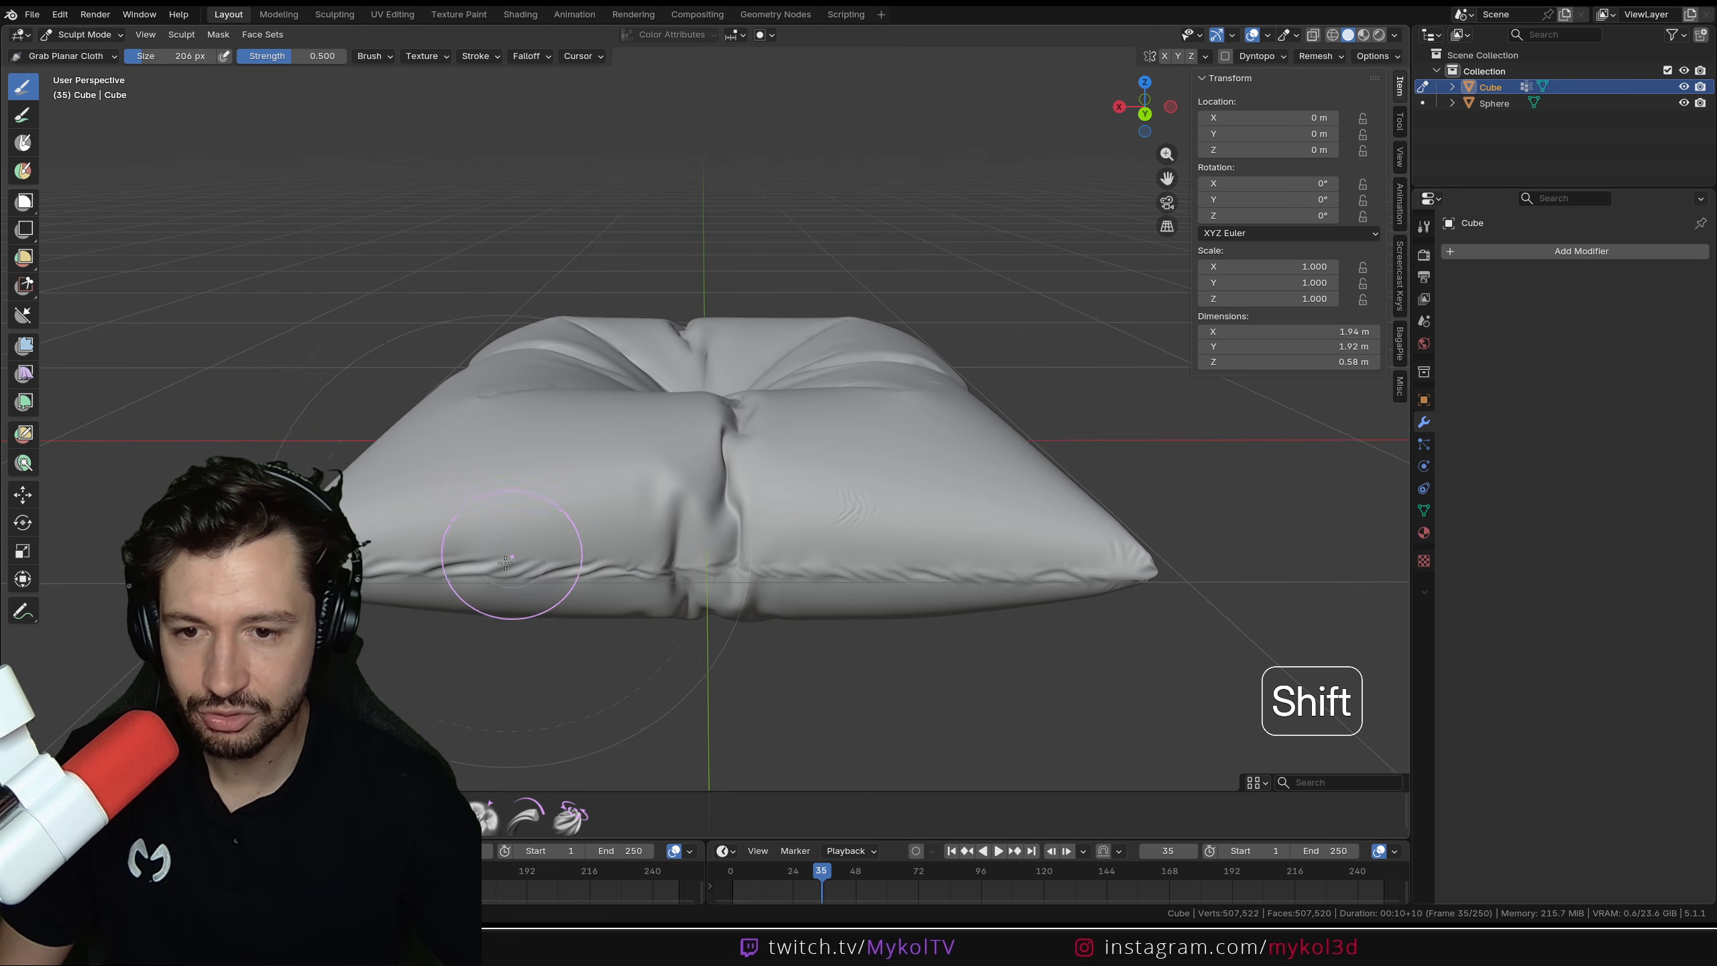
pyautogui.moveTo(1101, 554); pyautogui.dragTo(933, 529, button='middle')
pyautogui.hotkey('ctrl', 'z')
pyautogui.scroll(1, 872, 528)
pyautogui.keyDown('shift'); pyautogui.moveTo(794, 551); pyautogui.dragTo(866, 514, button='middle'); pyautogui.keyUp('shift')
pyautogui.scroll(1, 869, 514)
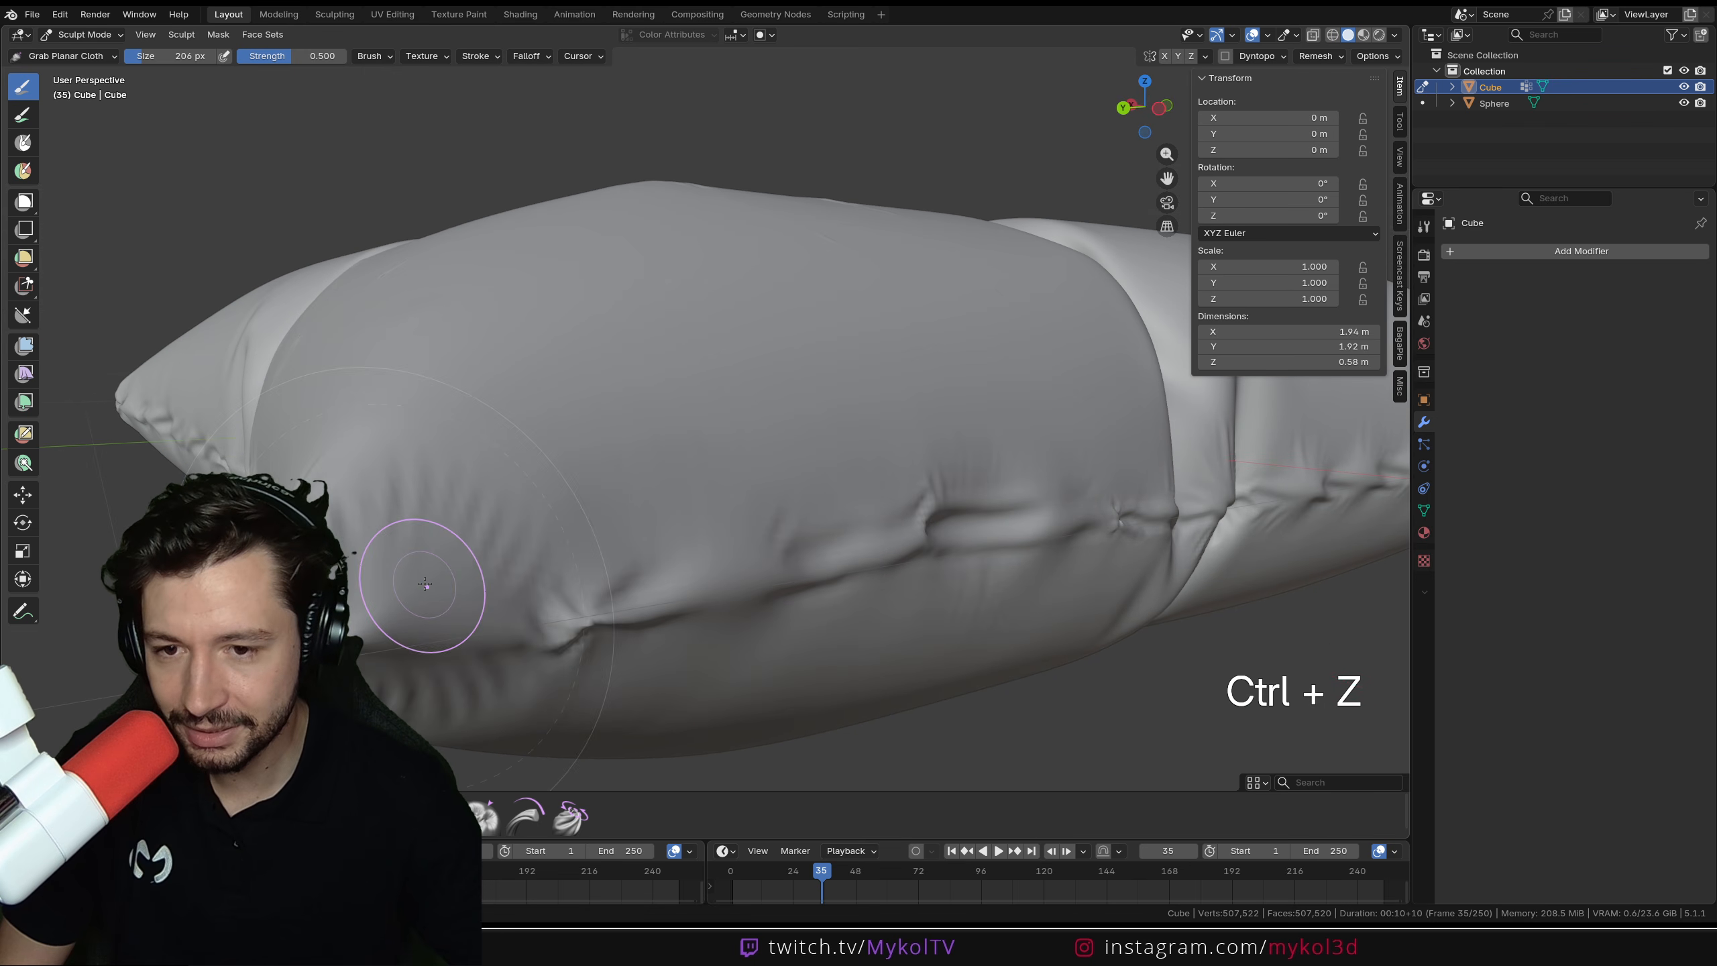
pyautogui.scroll(-4, 501, 337)
pyautogui.moveTo(716, 447)
pyautogui.mouseDown(button='middle')
pyautogui.moveTo(774, 489)
pyautogui.moveTo(804, 543)
pyautogui.moveTo(953, 561)
pyautogui.moveTo(975, 582)
pyautogui.mouseUp(button='middle')
pyautogui.moveTo(751, 470); pyautogui.dragTo(734, 501, button='middle')
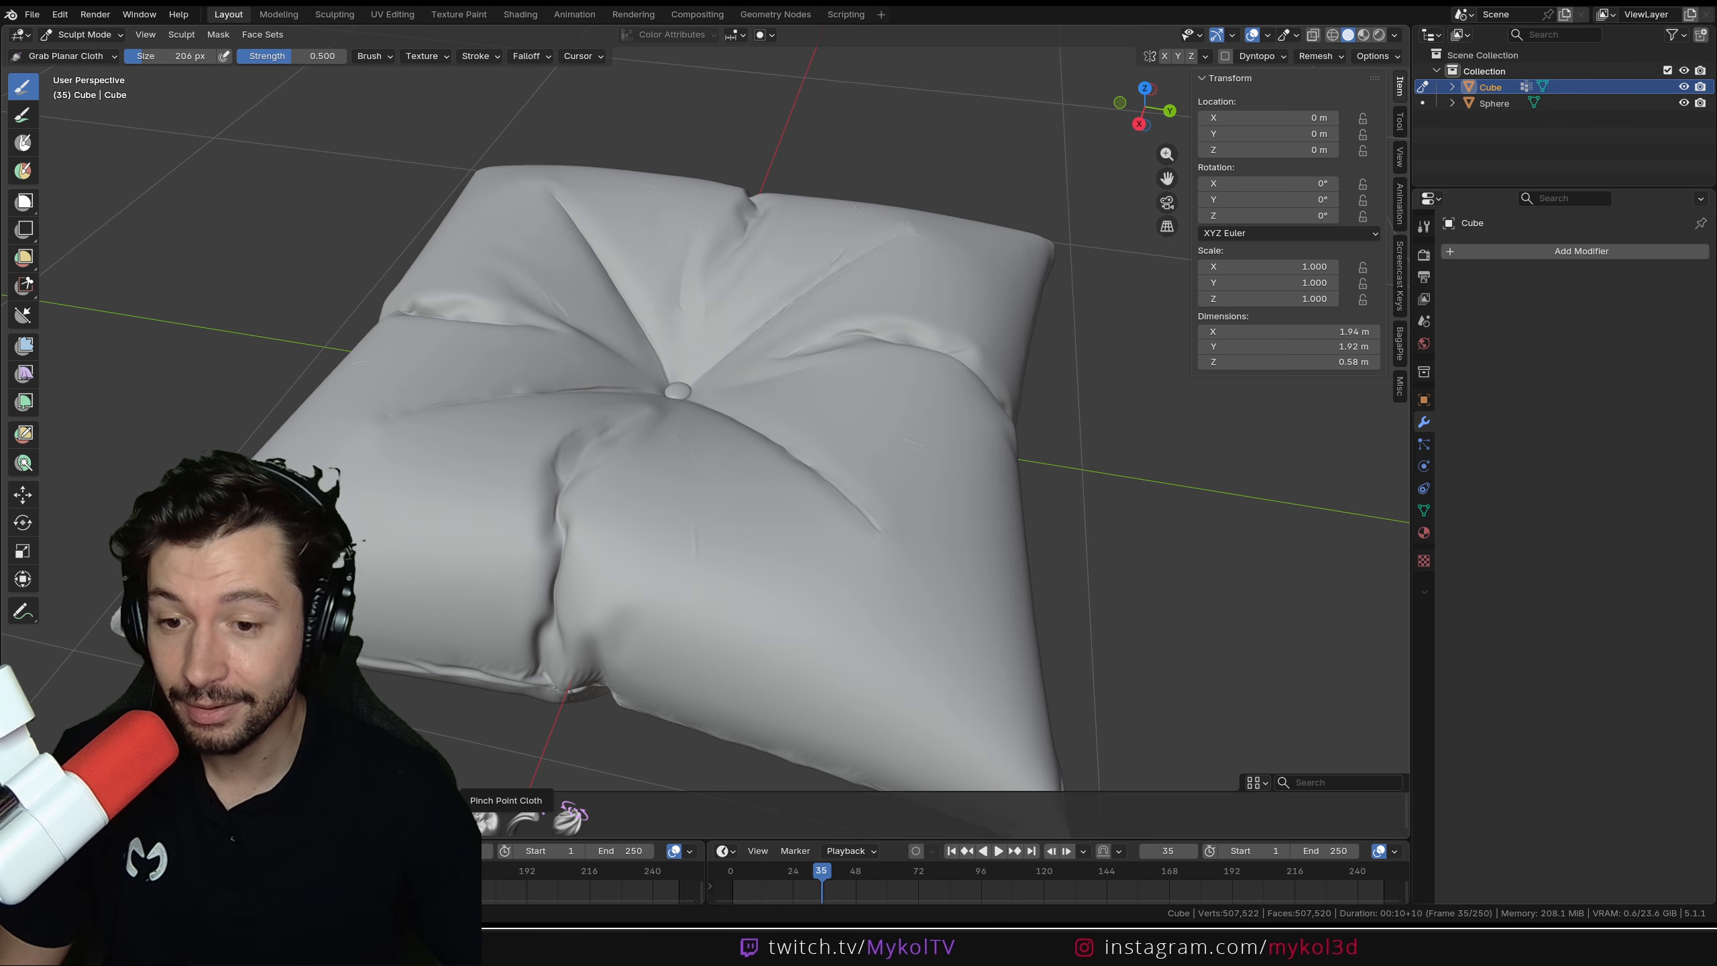
# Try Grab Random Cloth at strength 1.000 near the crease end, undoing those strokes, and wrinkle the cushion's front corner with it
pyautogui.click(489, 820)
pyautogui.keyDown('shift'); pyautogui.moveTo(631, 651); pyautogui.dragTo(596, 623, button='middle'); pyautogui.keyUp('shift')
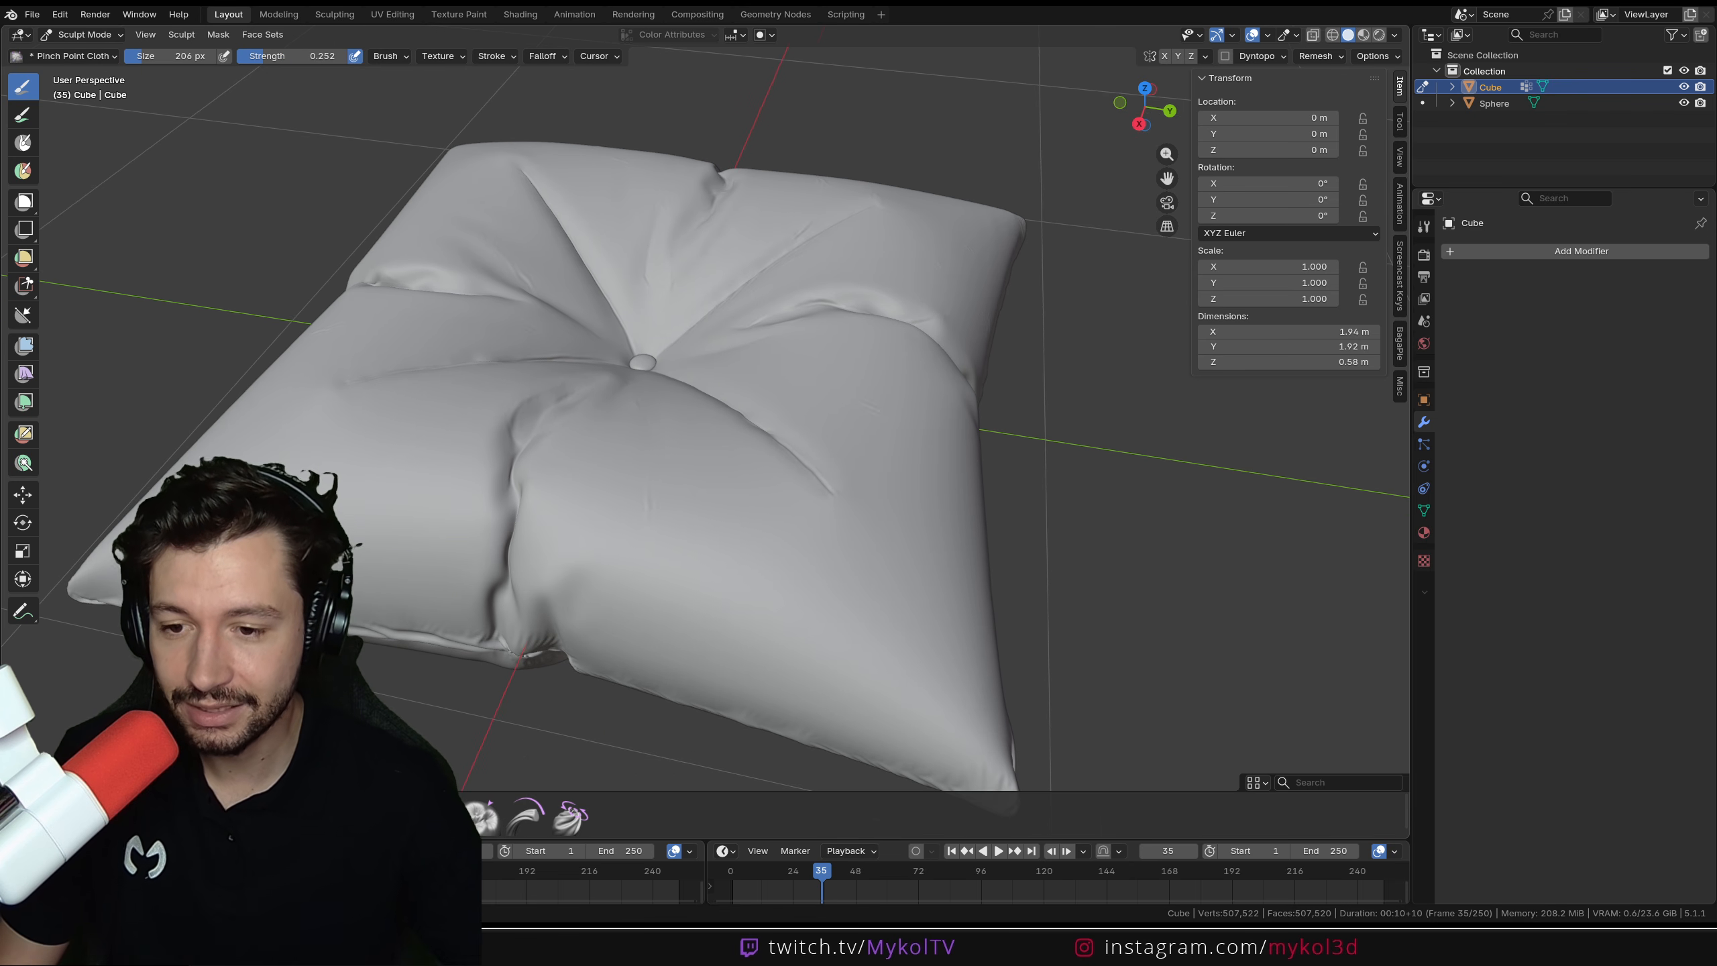
pyautogui.click(308, 818)
pyautogui.hotkey('ctrl', 'z')
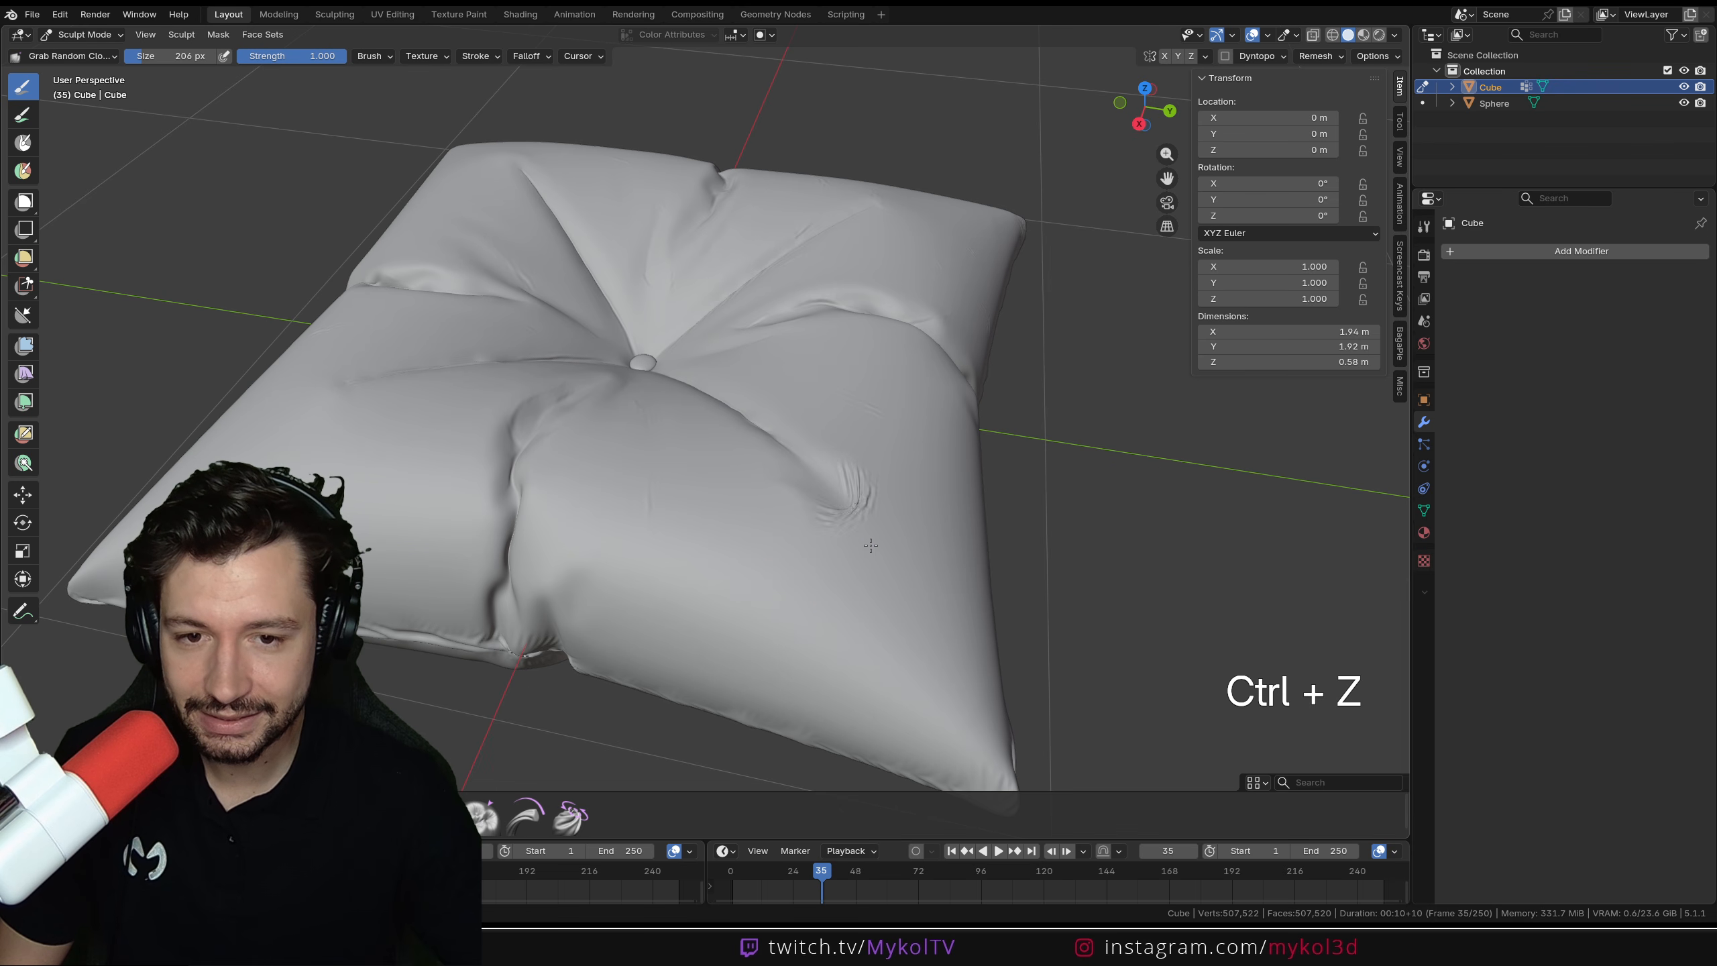
pyautogui.hotkey('ctrl', 'z')
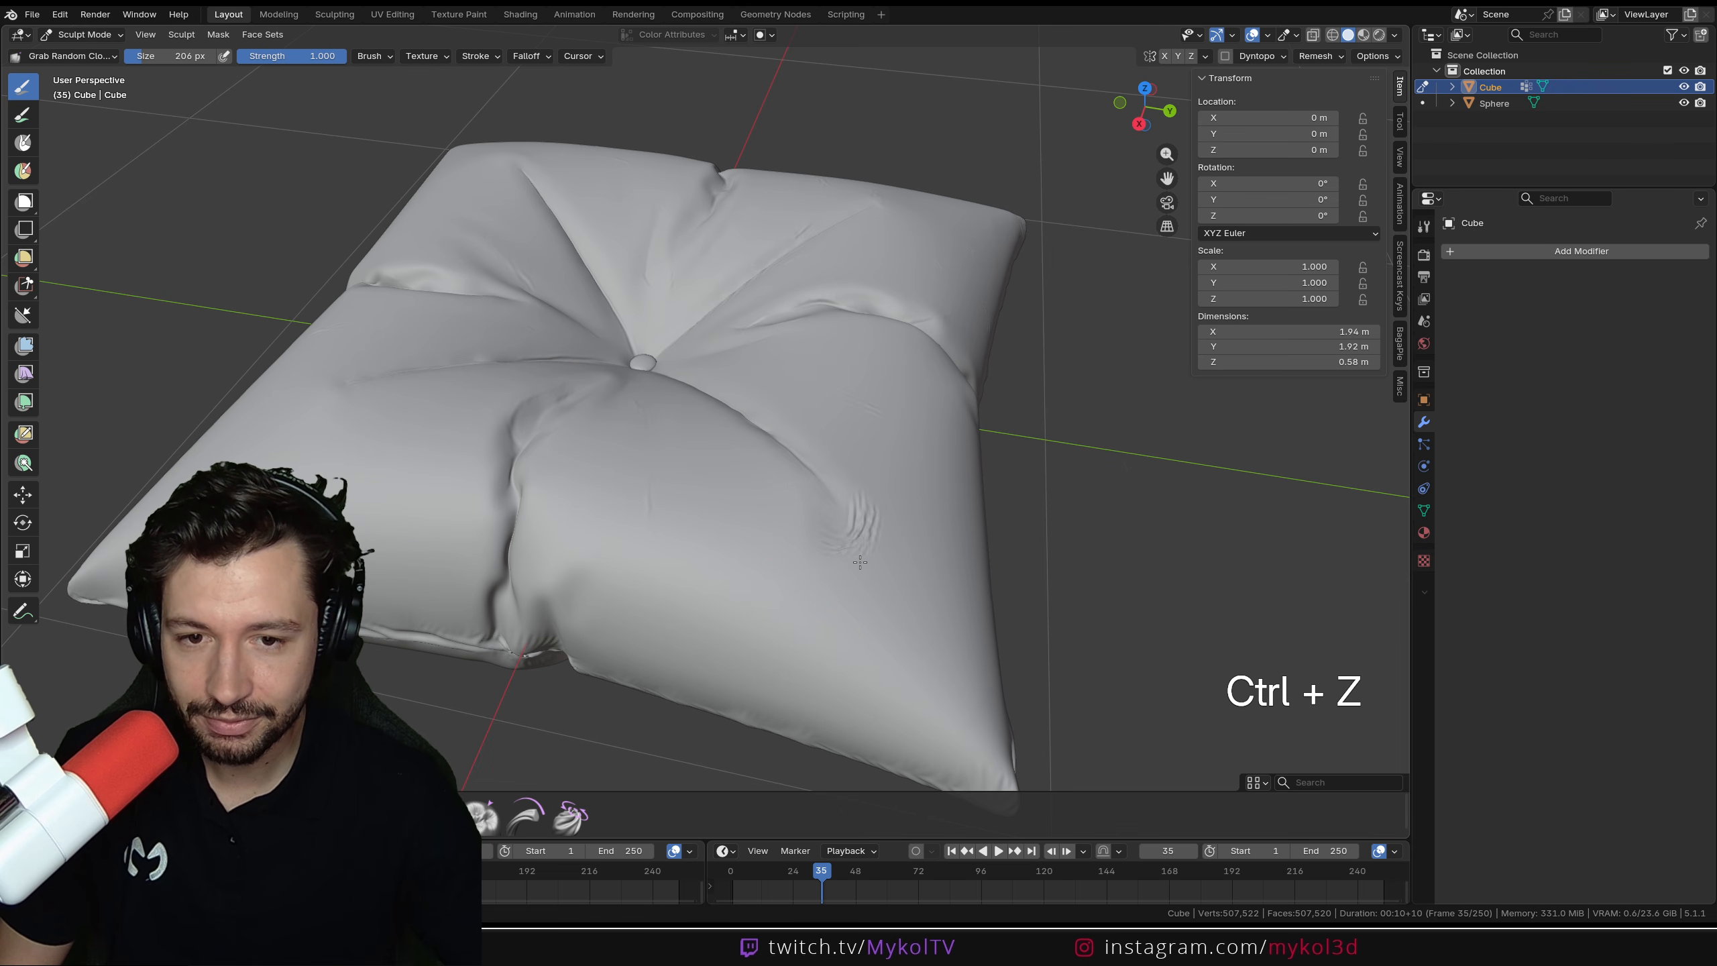
pyautogui.hotkey('ctrl', 'z')
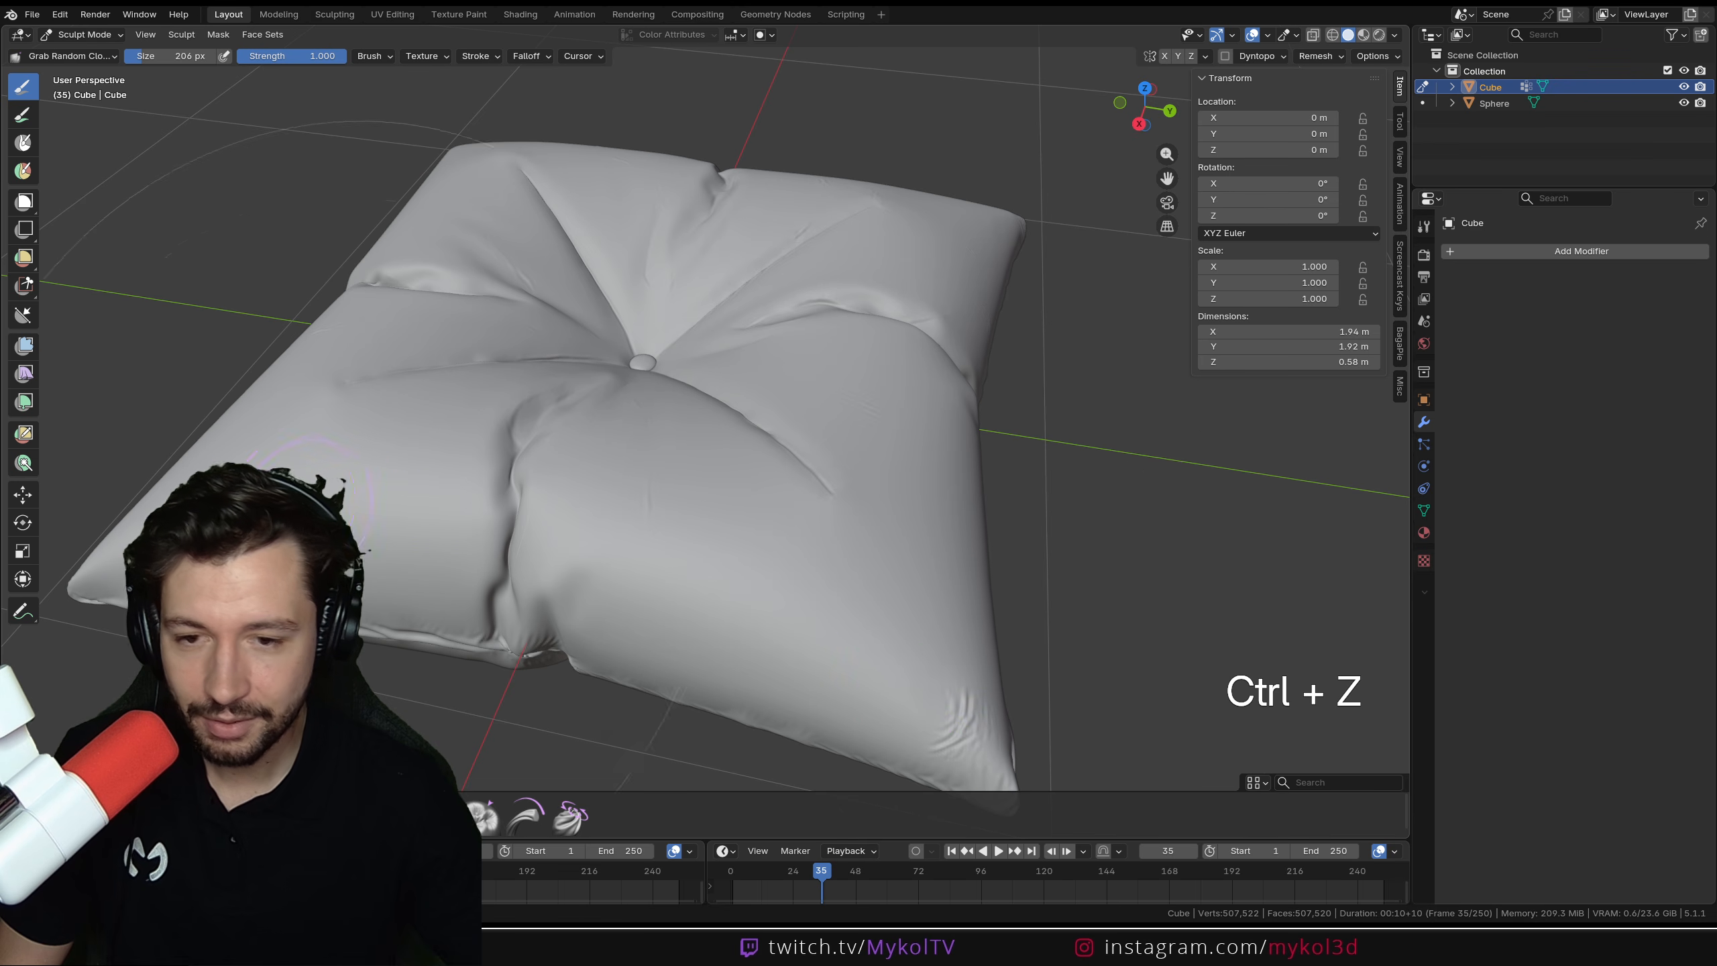
pyautogui.hotkey('ctrl', 'z')
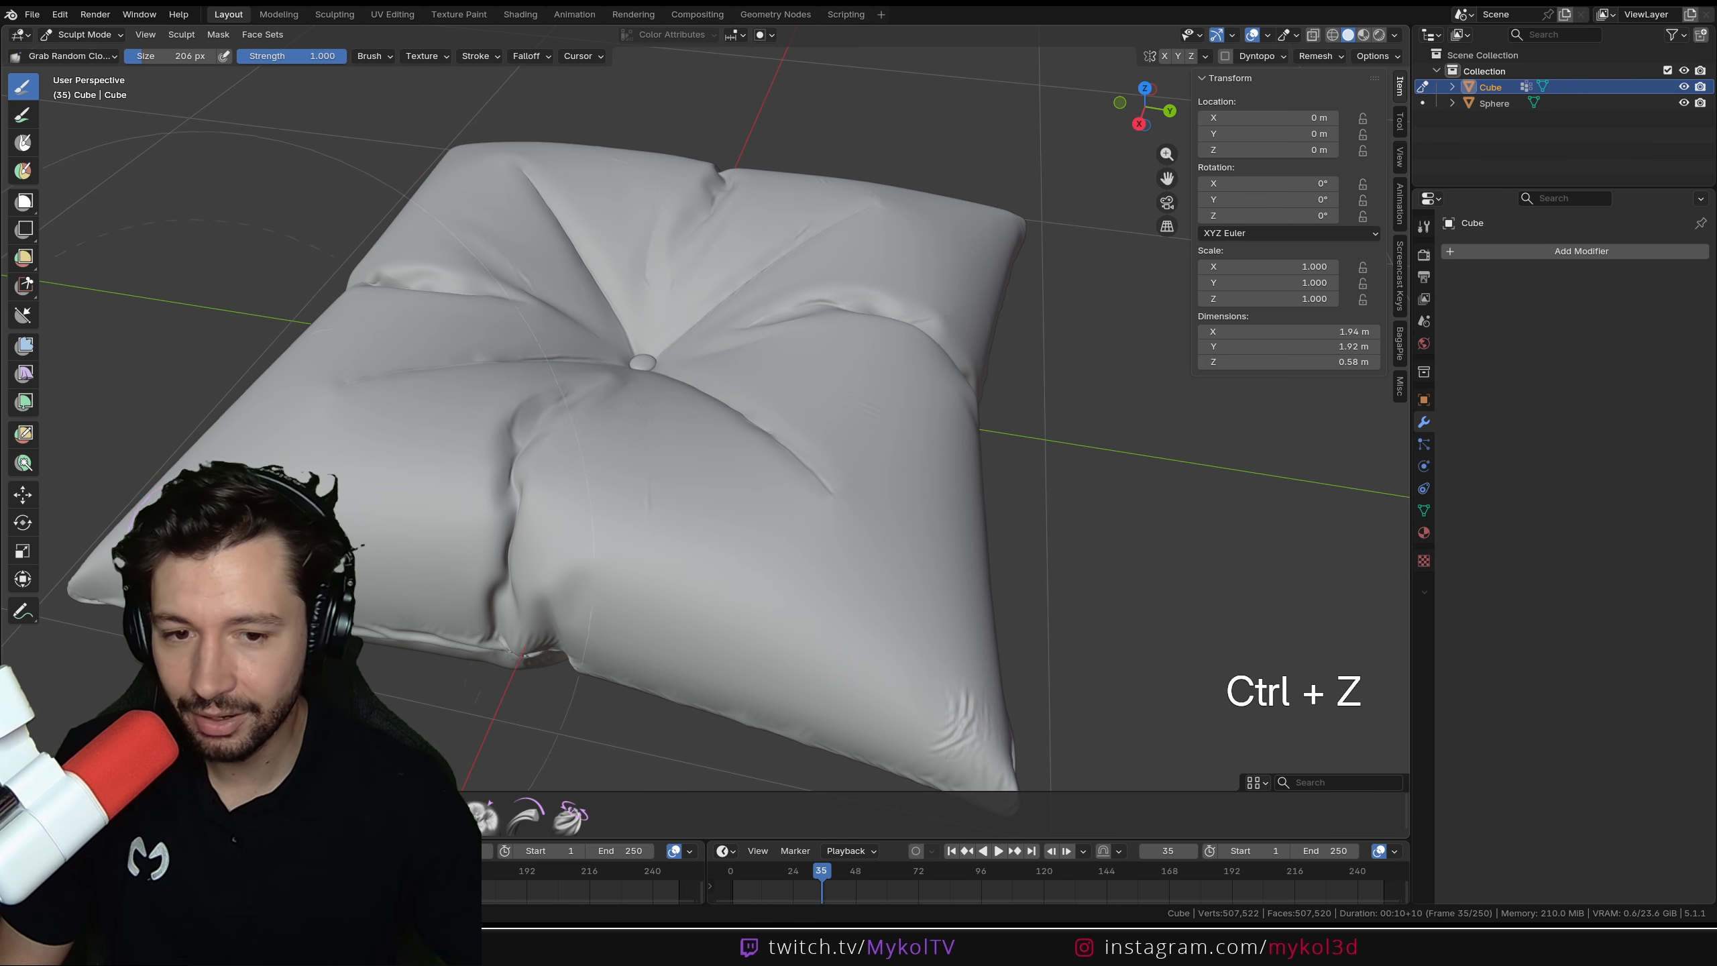
# Try the Expand/Contract Cloth and Pinch Folds Cloth brushes on the cushion, and undo the last stroke
pyautogui.moveTo(116, 564)
pyautogui.mouseDown(button='middle')
pyautogui.moveTo(761, 563)
pyautogui.moveTo(717, 507)
pyautogui.moveTo(1028, 690)
pyautogui.moveTo(479, 465)
pyautogui.moveTo(561, 474)
pyautogui.mouseUp(button='middle')
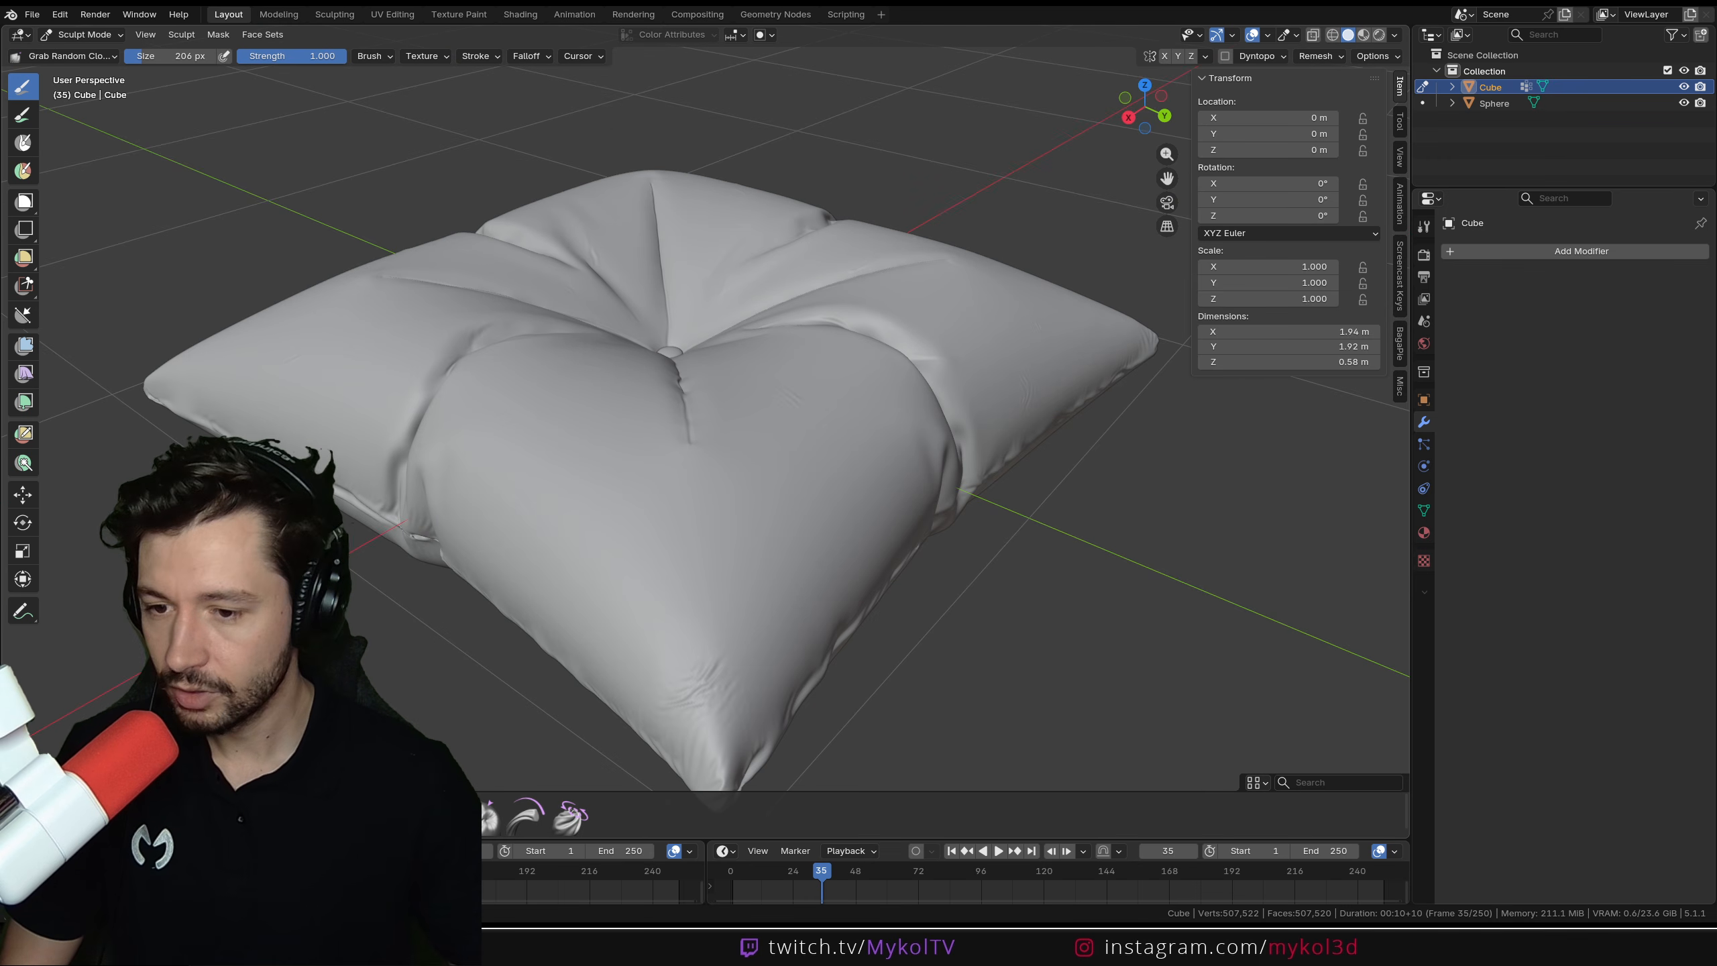
pyautogui.click(175, 817)
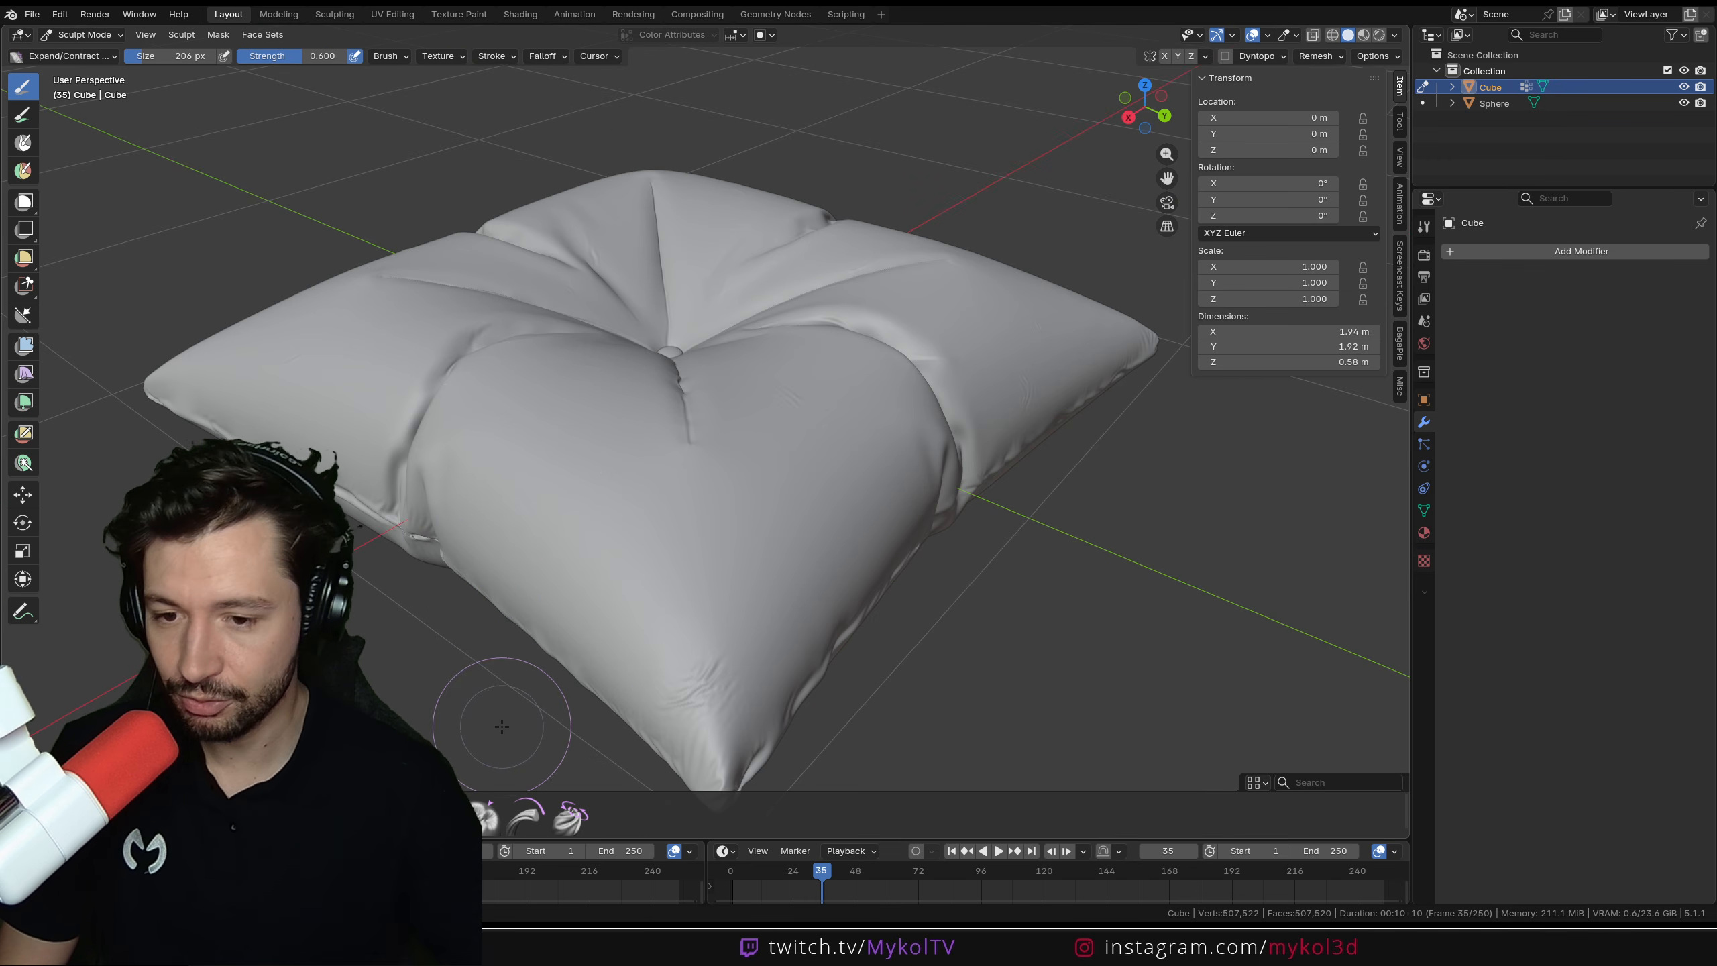
pyautogui.click(489, 820)
pyautogui.moveTo(676, 473); pyautogui.dragTo(704, 442, button='middle')
pyautogui.hotkey('ctrl', 'z')
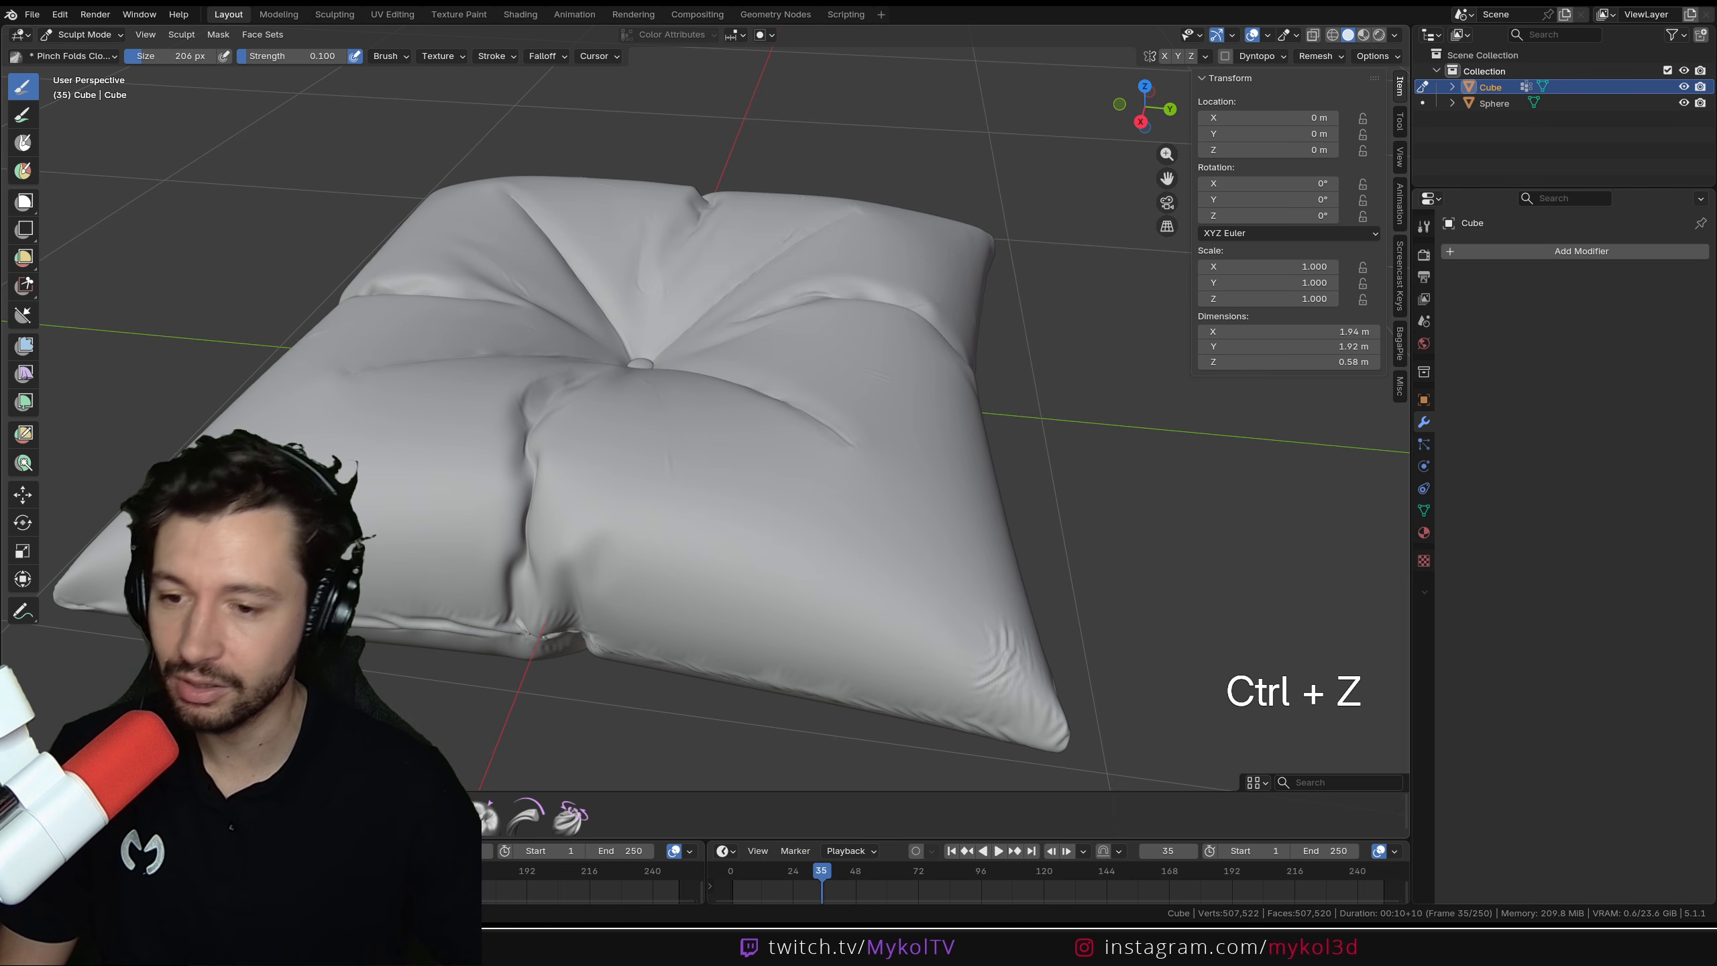
# Try pulling the crease end and the wrinkled front corner with the Grab Cloth brush at strength 0.705, undoing the strokes
pyautogui.click(212, 818)
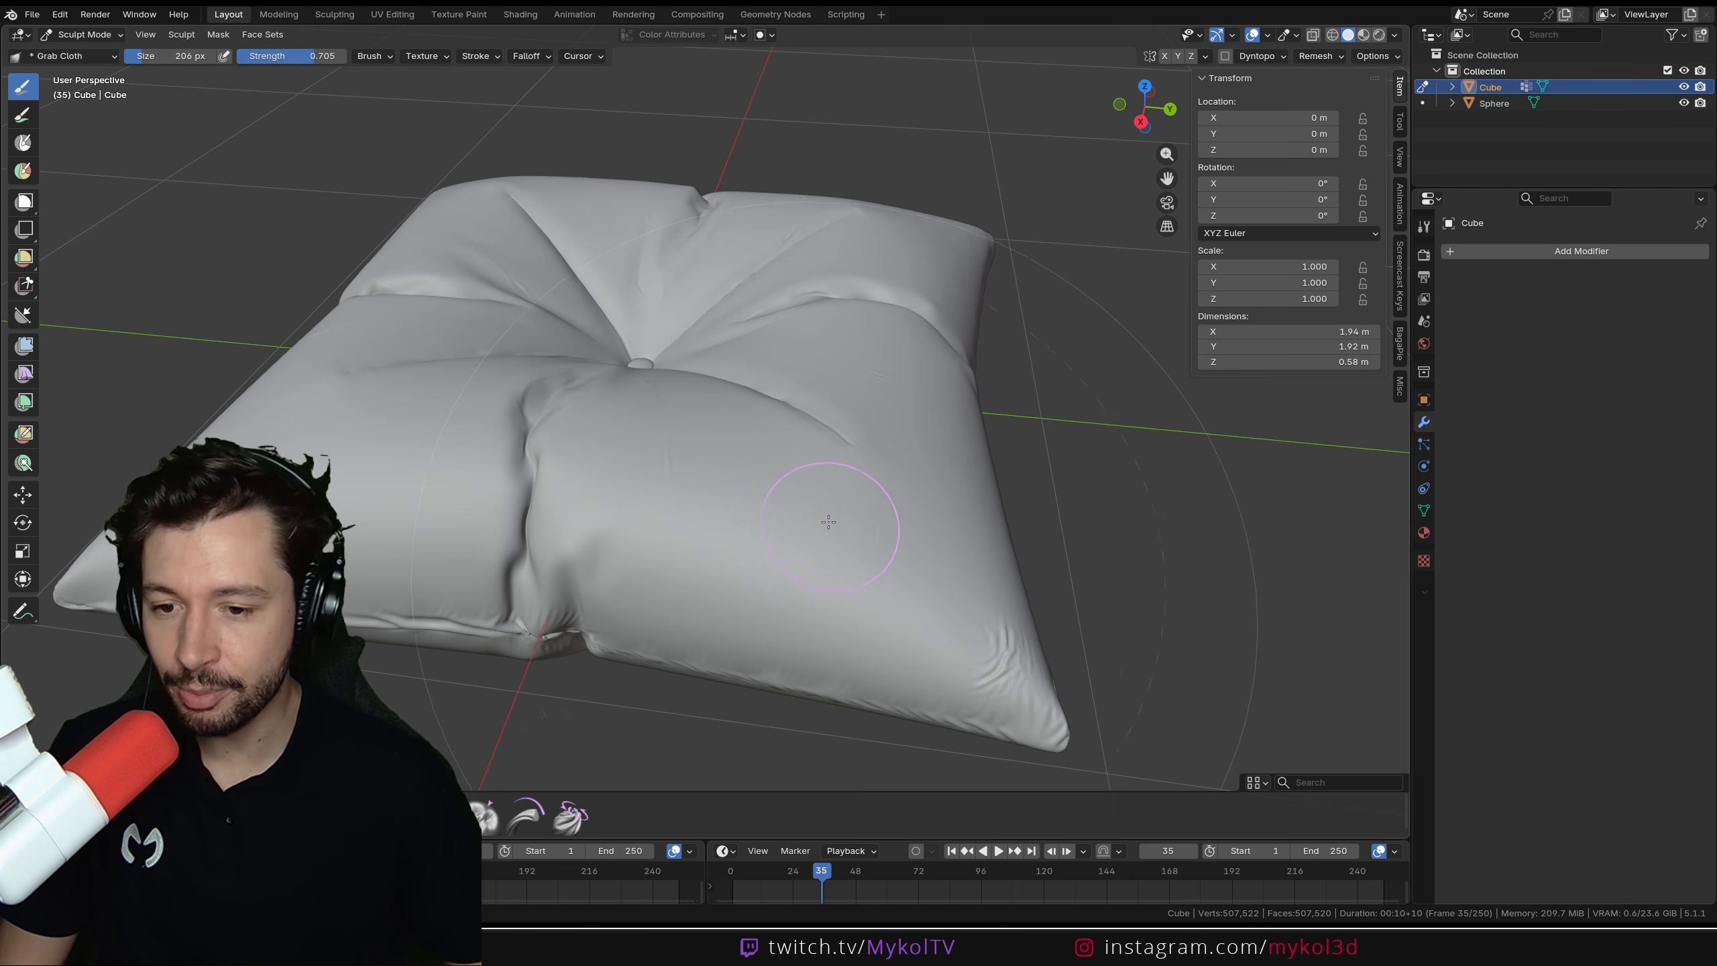
pyautogui.moveTo(853, 441)
pyautogui.mouseDown()
pyautogui.moveTo(862, 477)
pyautogui.moveTo(835, 503)
pyautogui.mouseUp()
pyautogui.hotkey('ctrl', 'z')
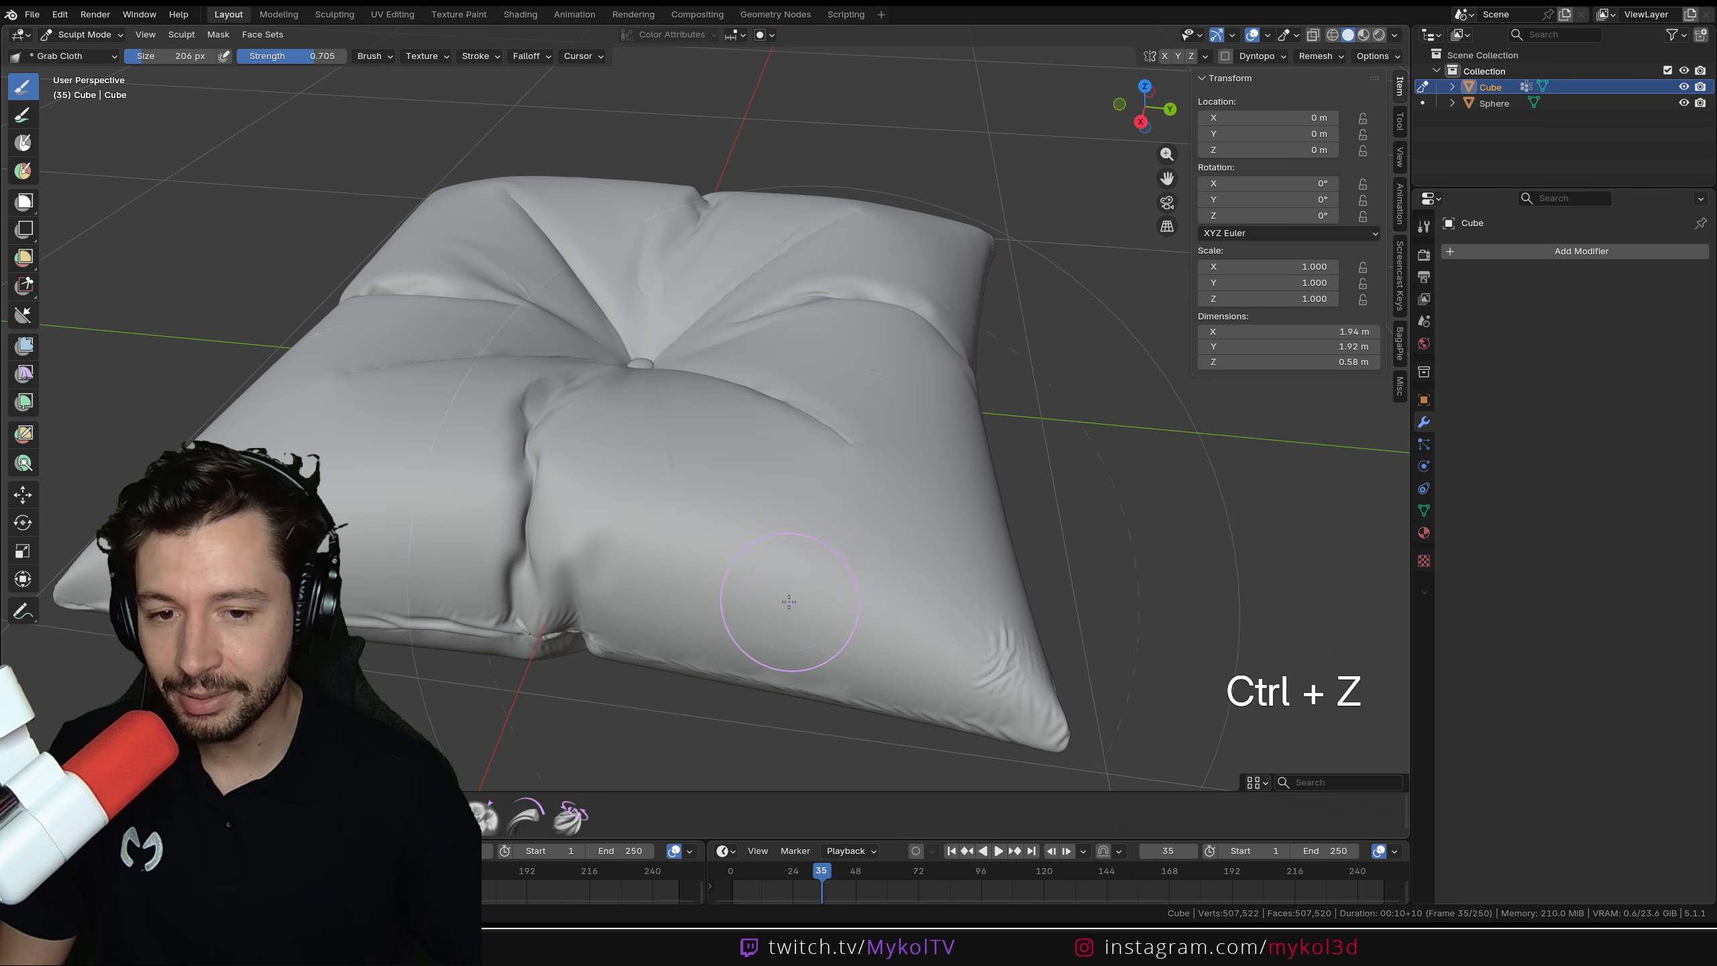
pyautogui.press('g')
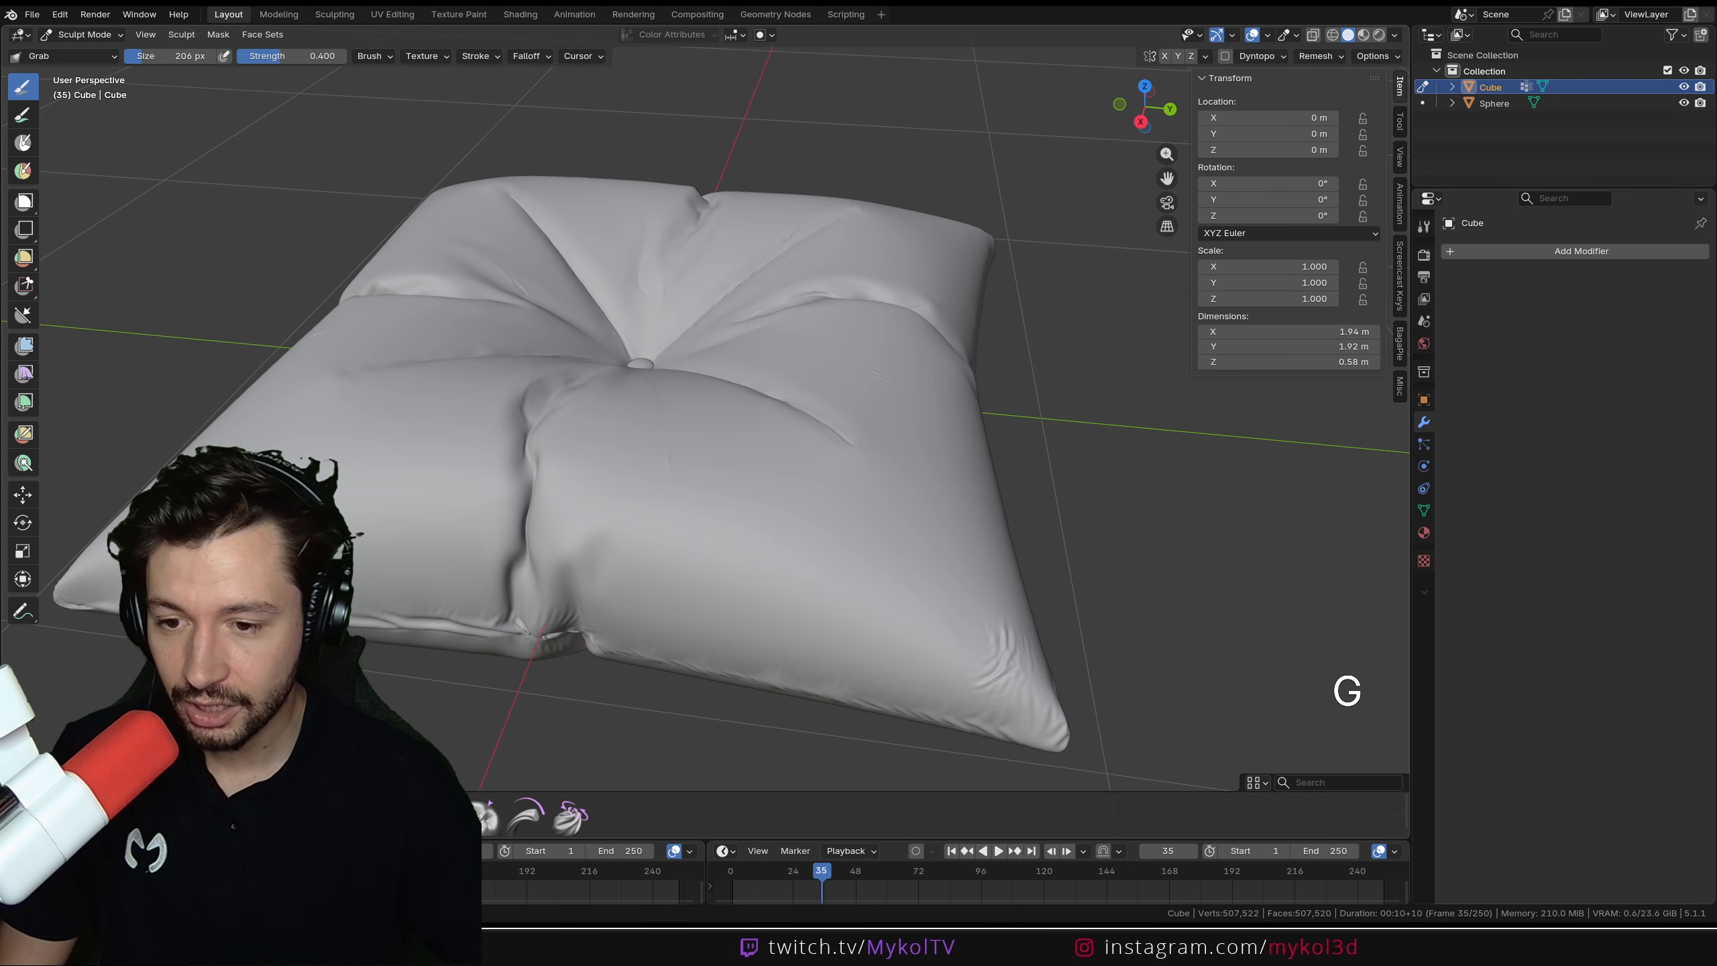
pyautogui.press('ctrl+alt+KP_5')
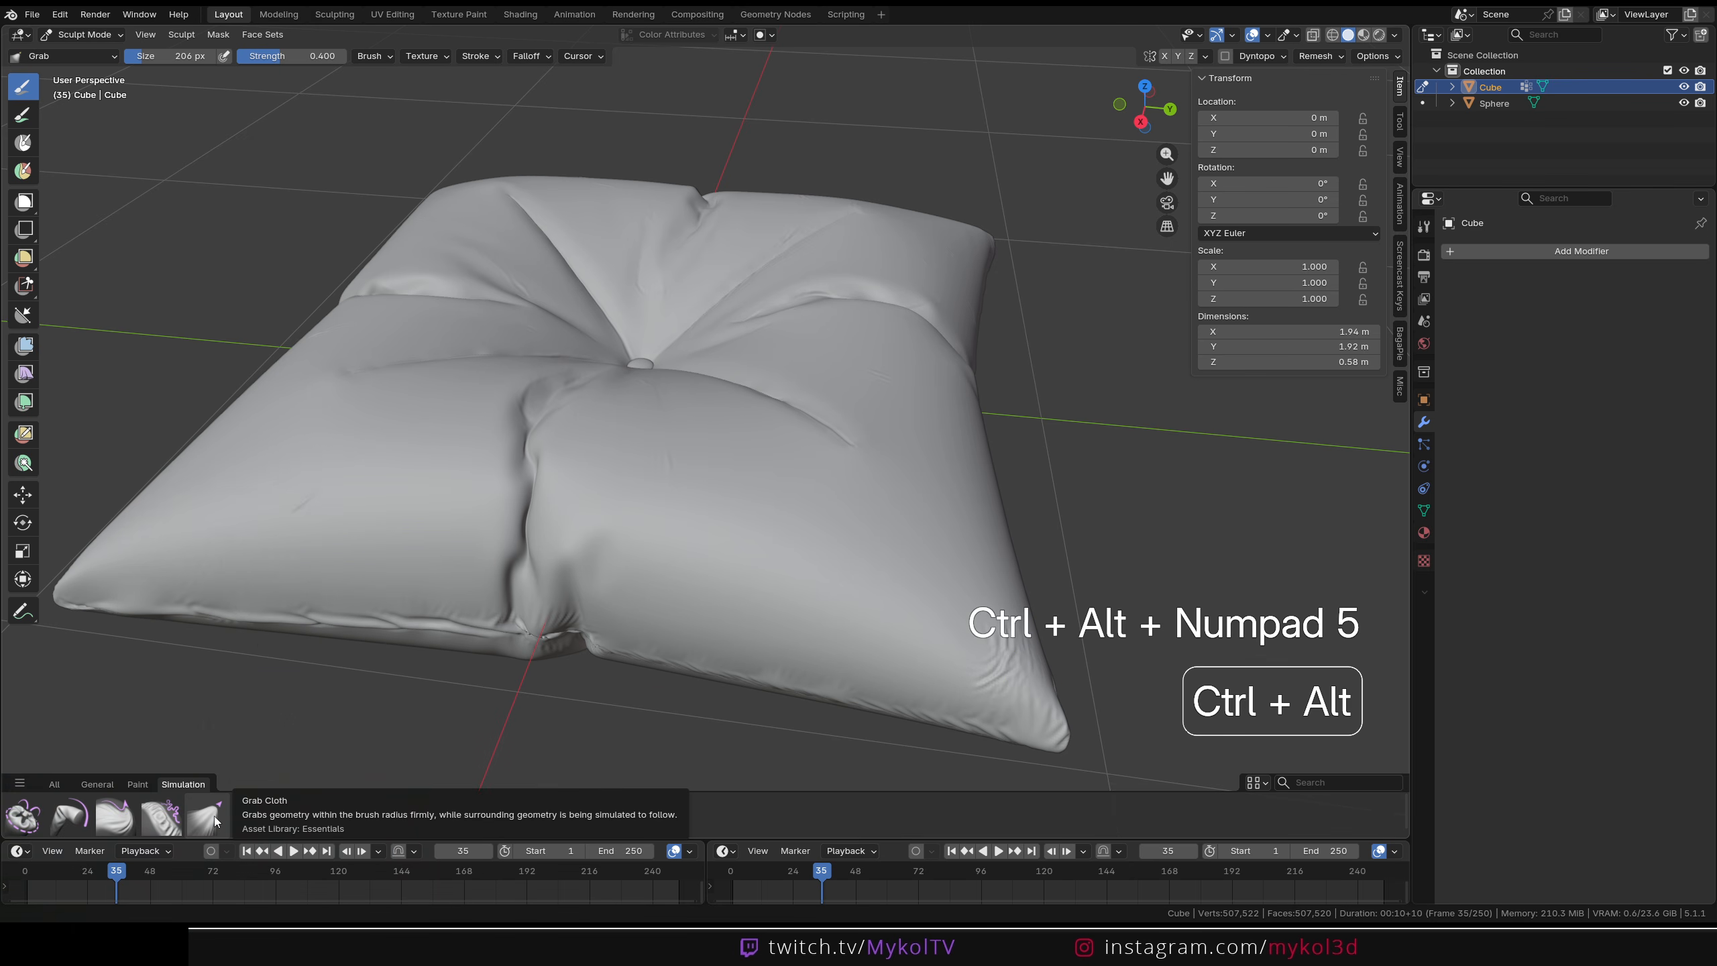
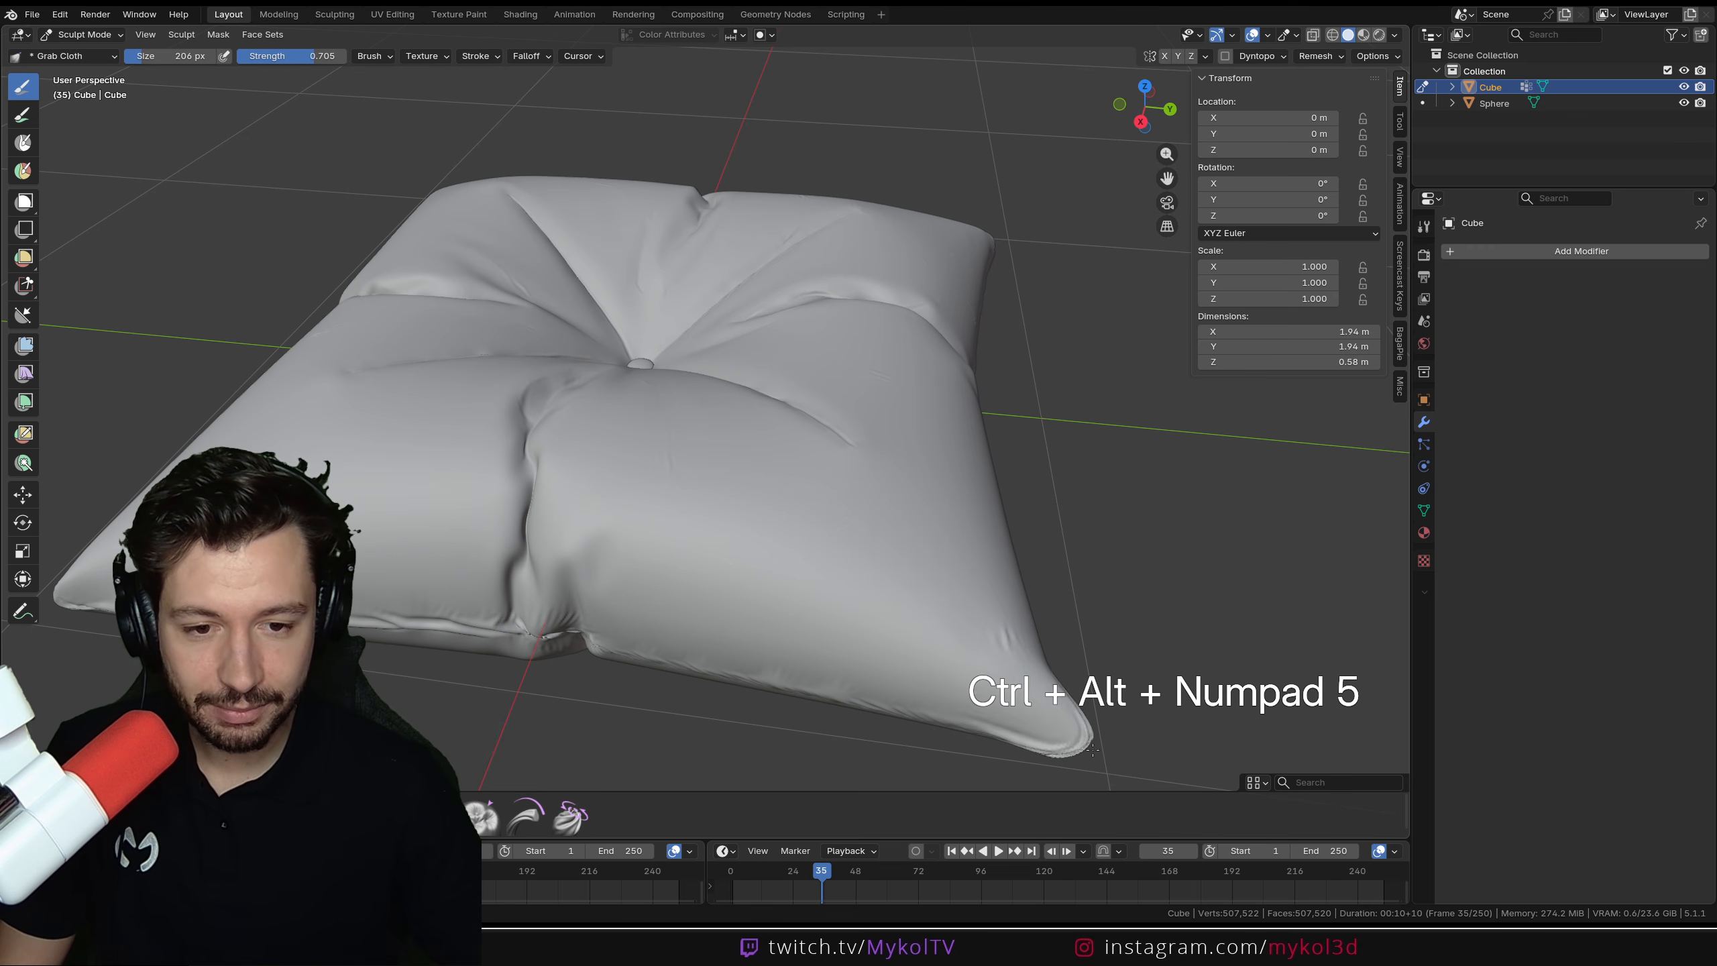
pyautogui.scroll(-4, 1021, 685)
pyautogui.moveTo(1021, 684); pyautogui.dragTo(946, 662, button='middle')
pyautogui.scroll(2, 702, 616)
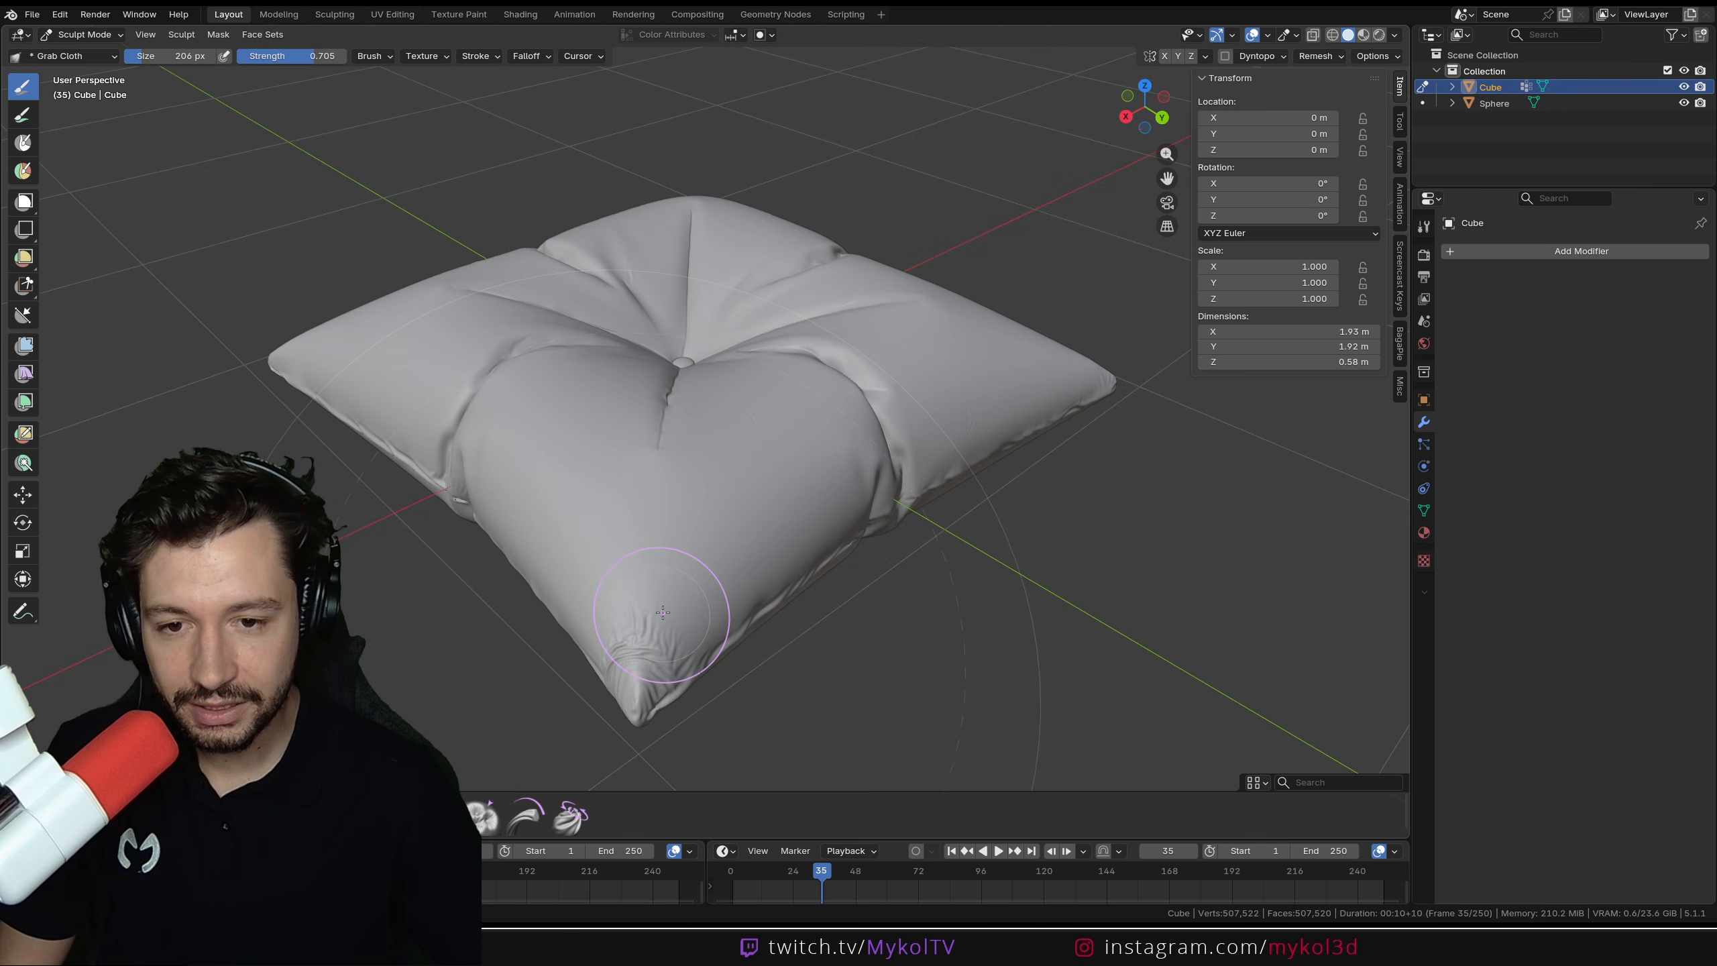
pyautogui.hotkey('ctrl', 'z')
pyautogui.moveTo(676, 575); pyautogui.dragTo(708, 548, button='middle')
pyautogui.scroll(2, 740, 529)
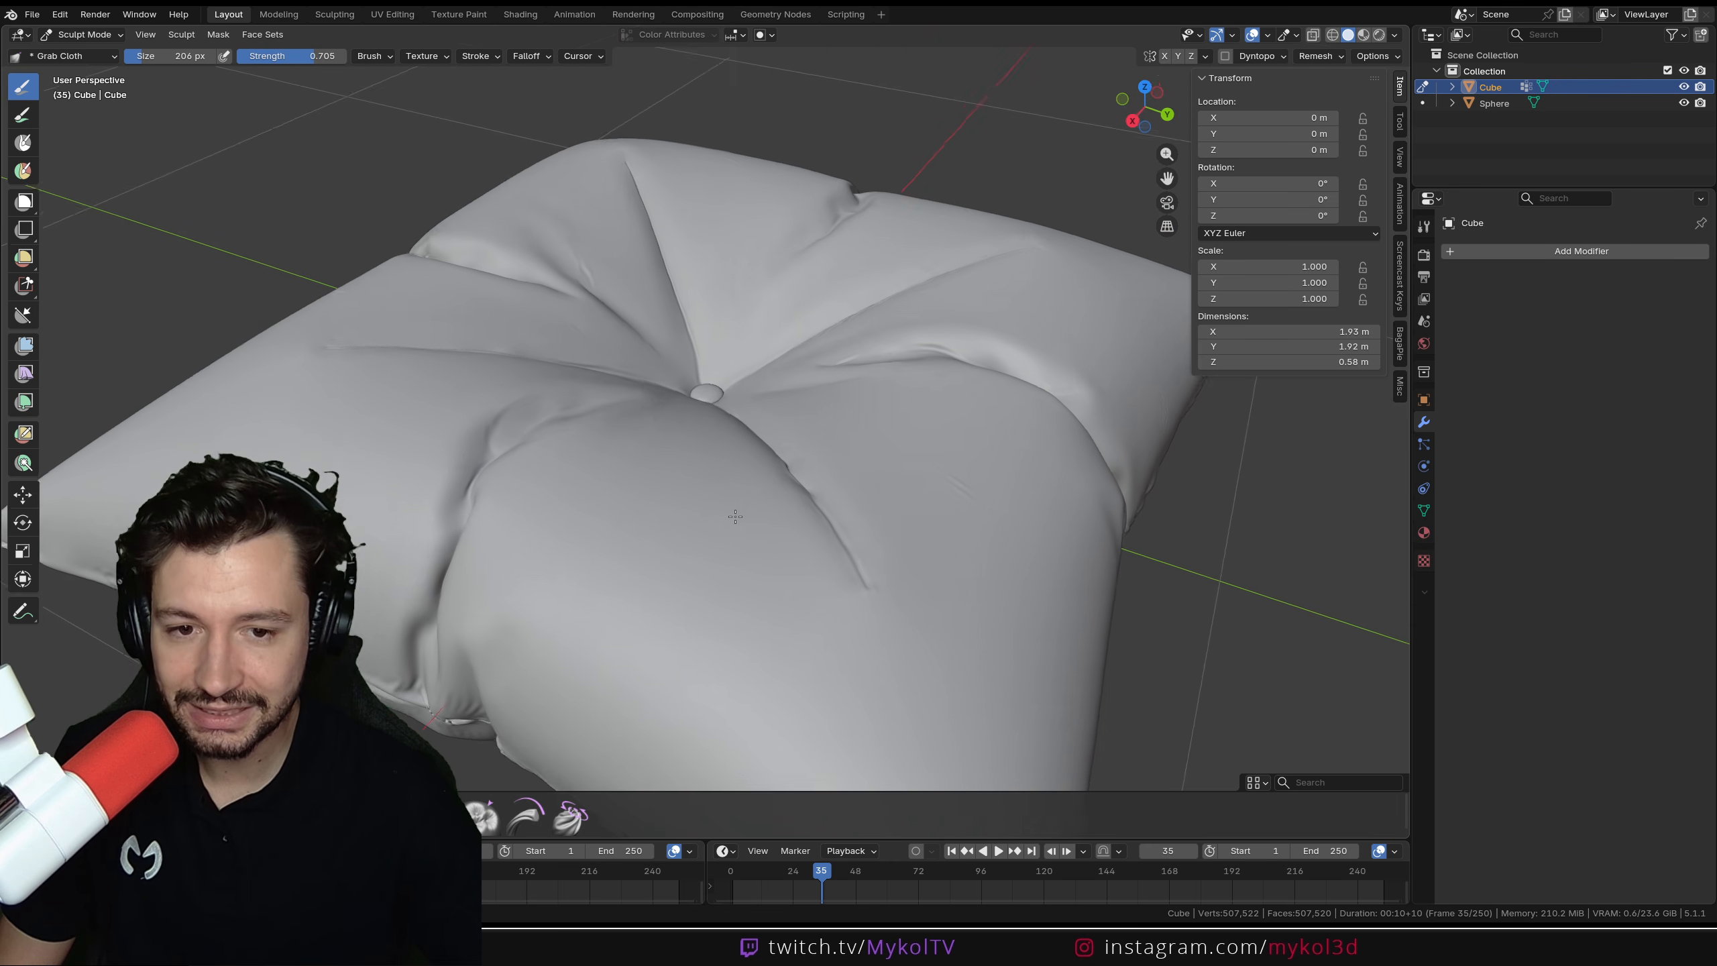
# Pick the Expand/Contract Cloth brush, undo a test stroke, and set its strength to 0.239 and size to 452 px
pyautogui.press('ctrl+alt+KP_5')
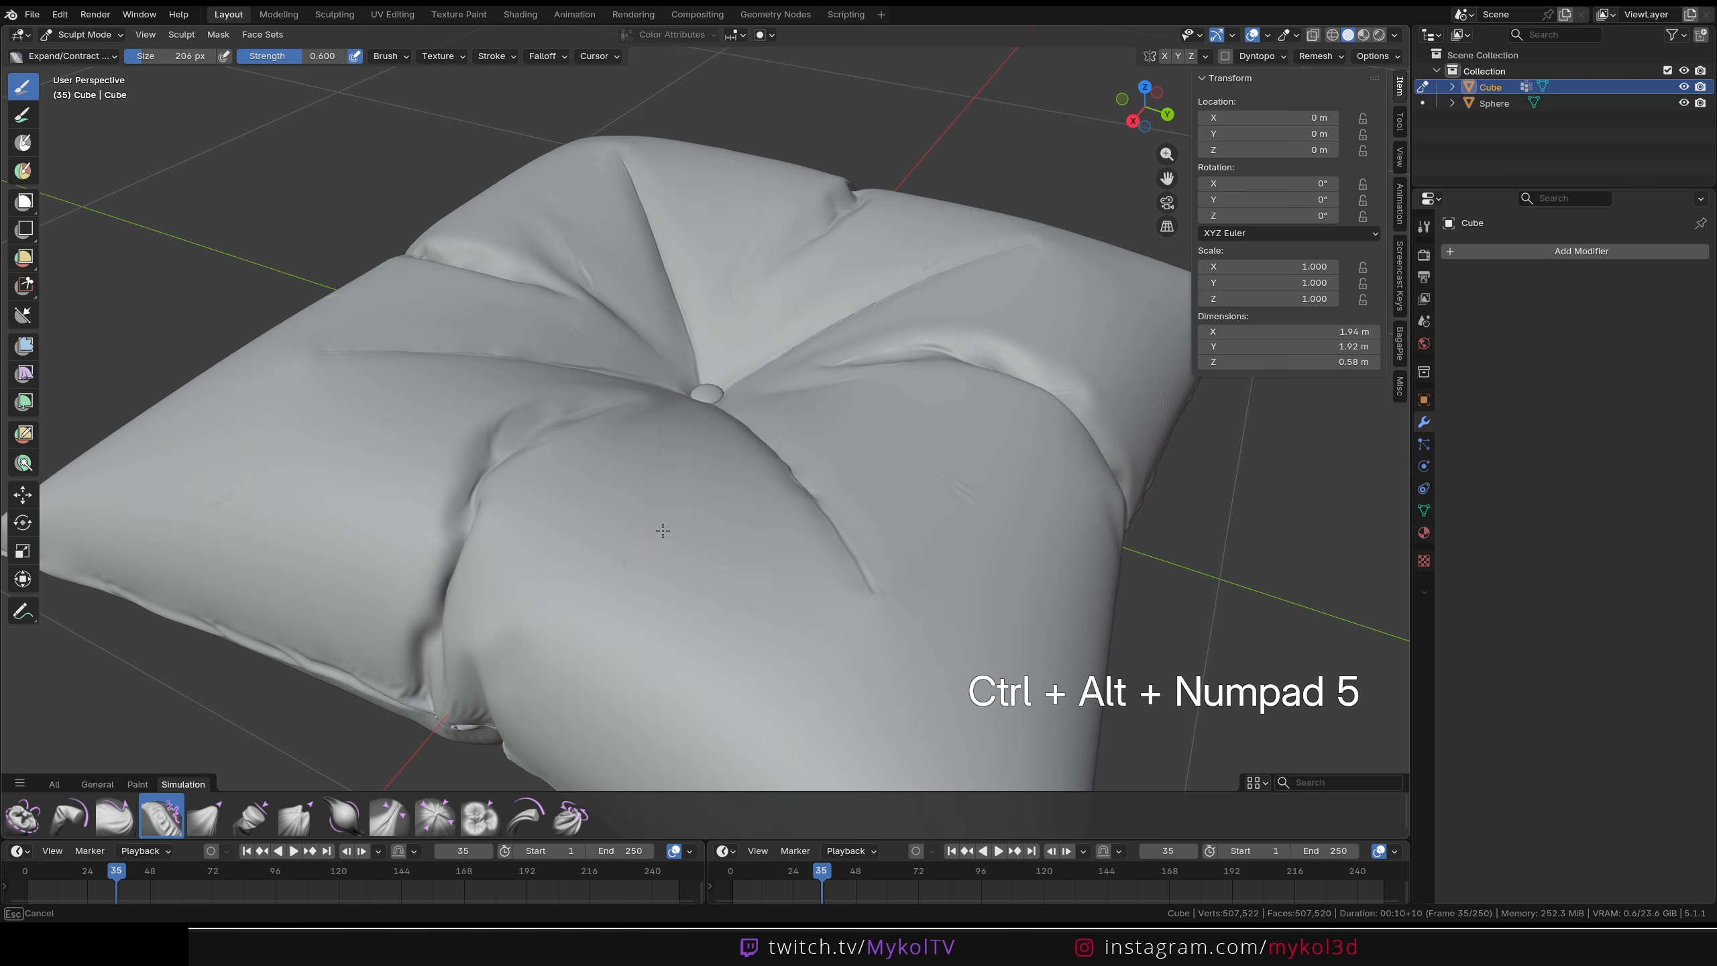
pyautogui.moveTo(662, 531); pyautogui.dragTo(677, 609)
pyautogui.hotkey('ctrl', 'z')
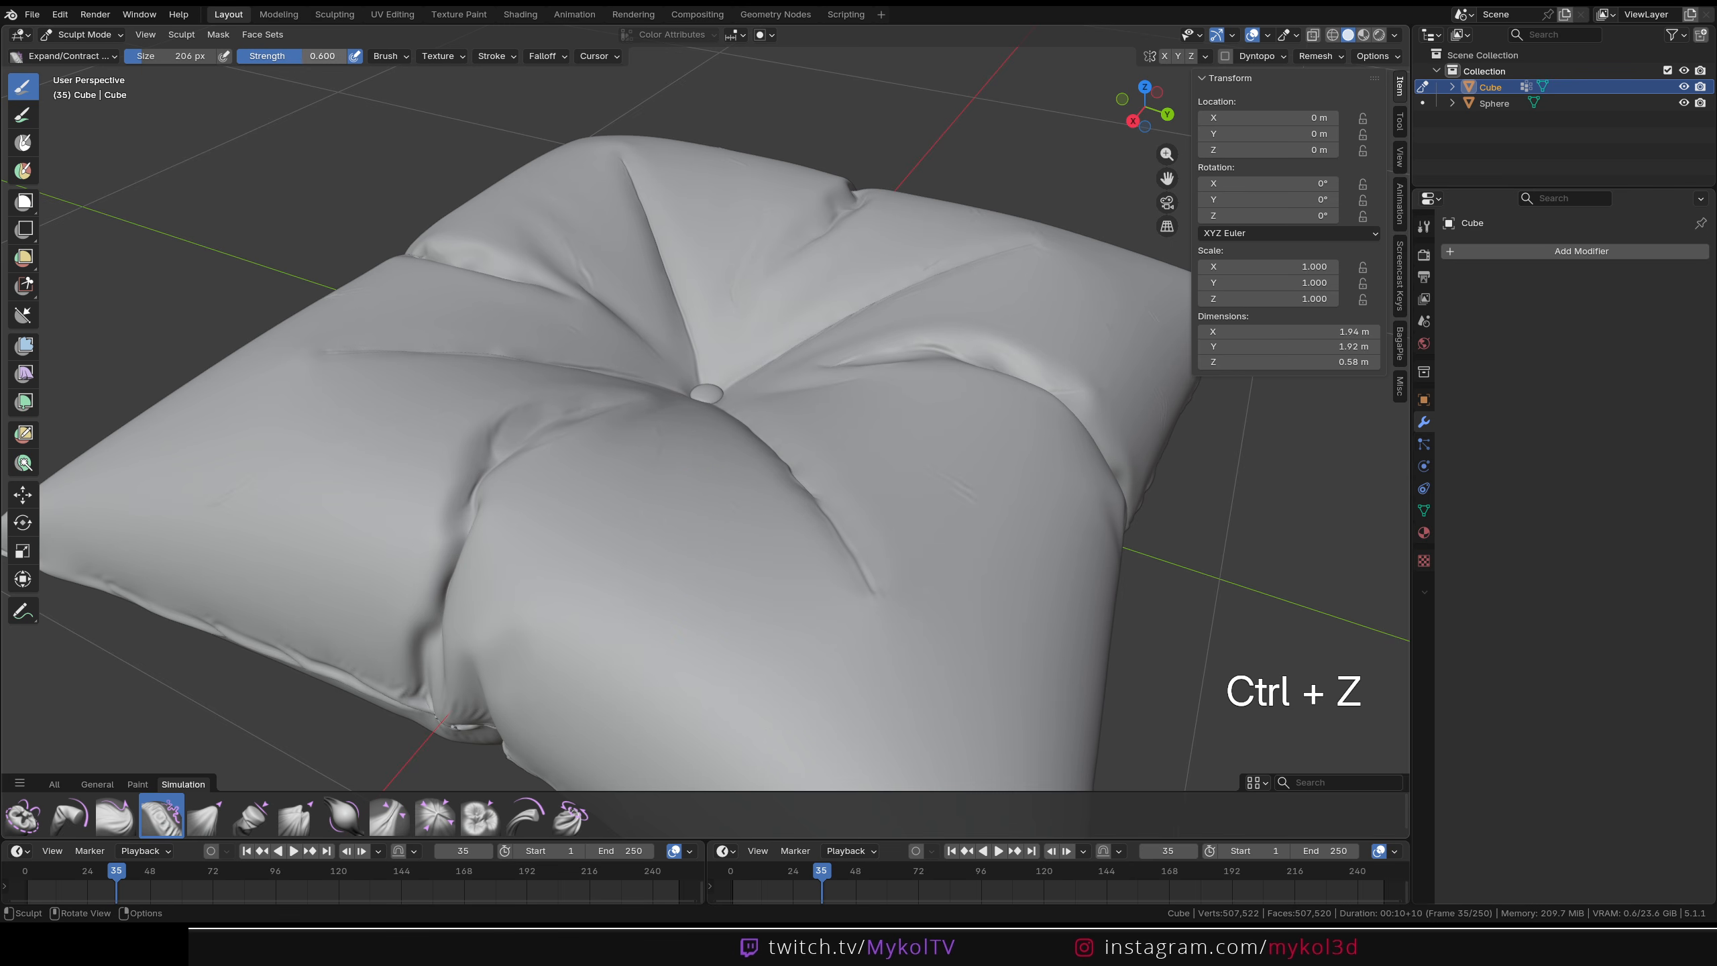
pyautogui.moveTo(298, 55); pyautogui.dragTo(284, 56)
pyautogui.press('f')
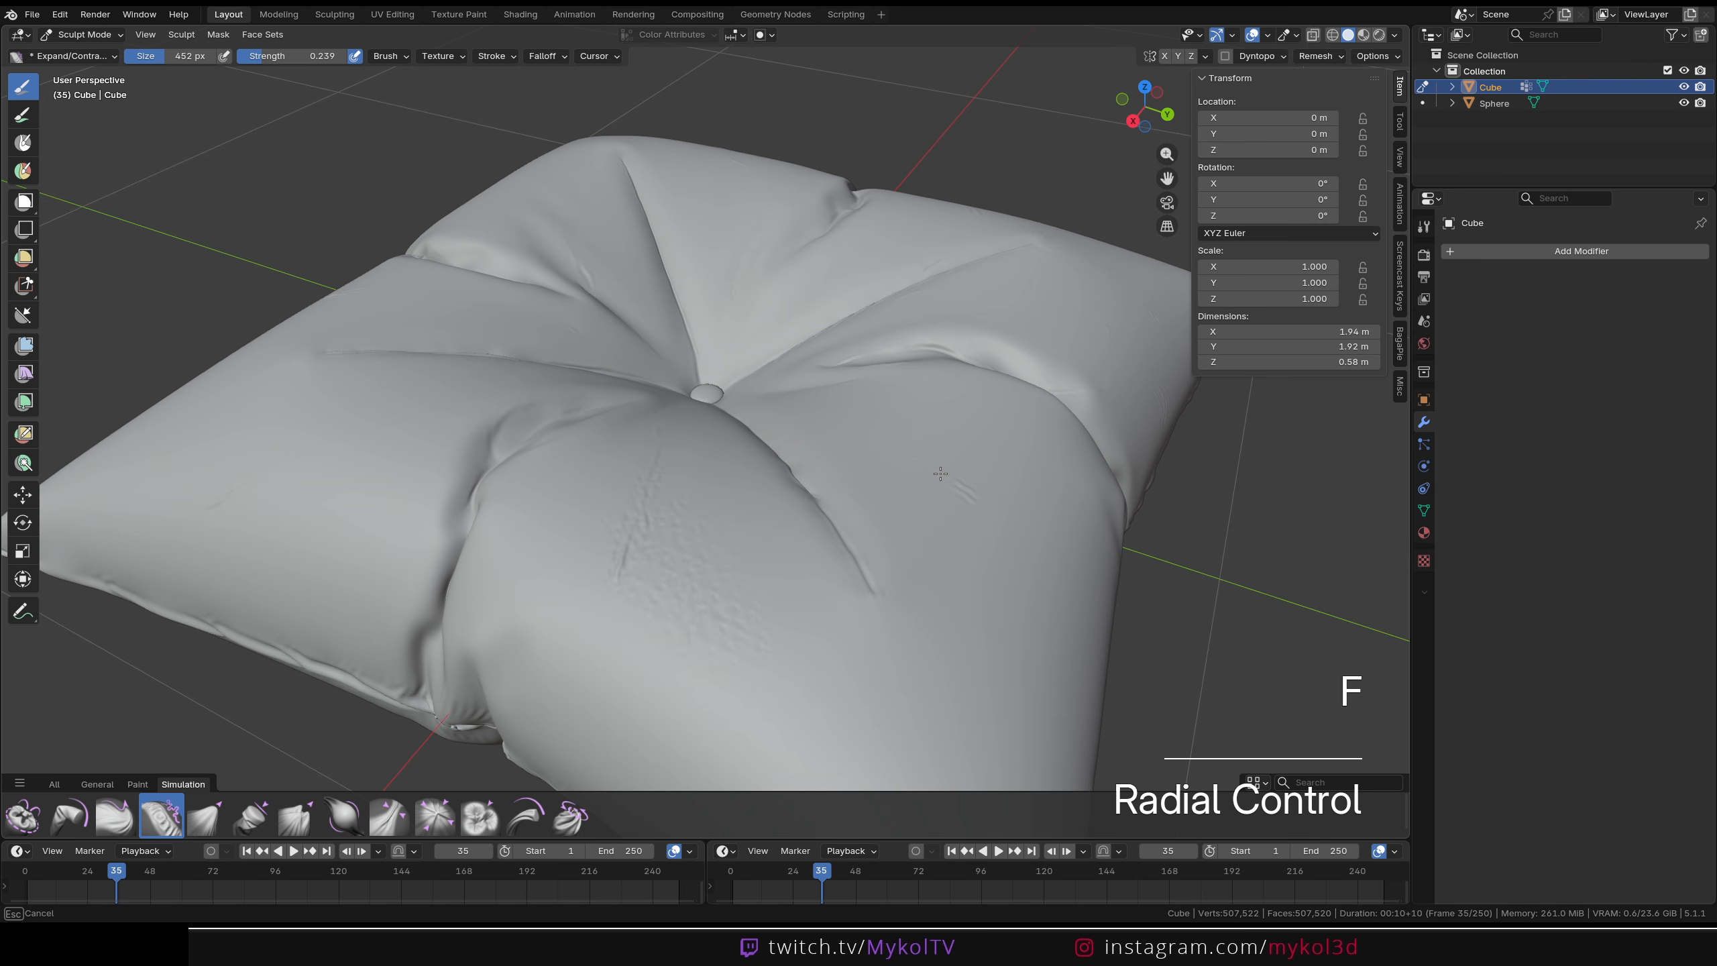
# Sculpt fine cloth wrinkles across the cushion's top panels with the Expand/Contract Cloth brush from several sides
pyautogui.click(395, 435)
pyautogui.moveTo(395, 435)
pyautogui.mouseDown(button='middle')
pyautogui.moveTo(483, 497)
pyautogui.moveTo(439, 546)
pyautogui.mouseUp(button='middle')
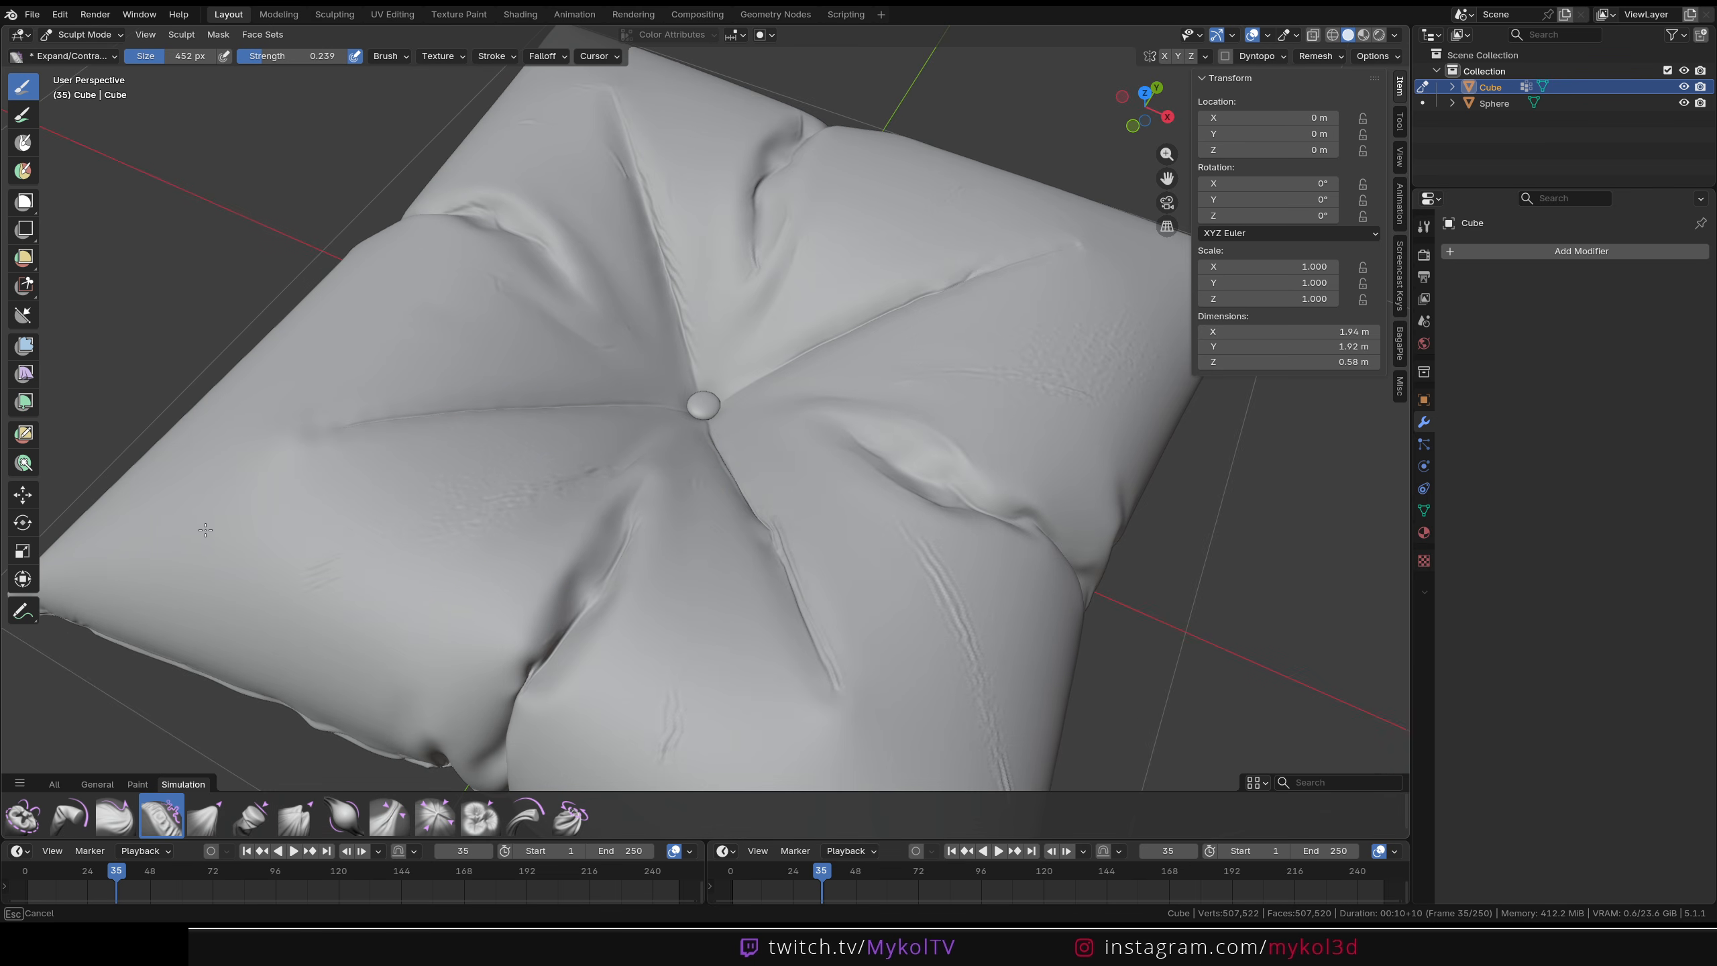
pyautogui.moveTo(605, 187); pyautogui.dragTo(595, 177, button='middle')
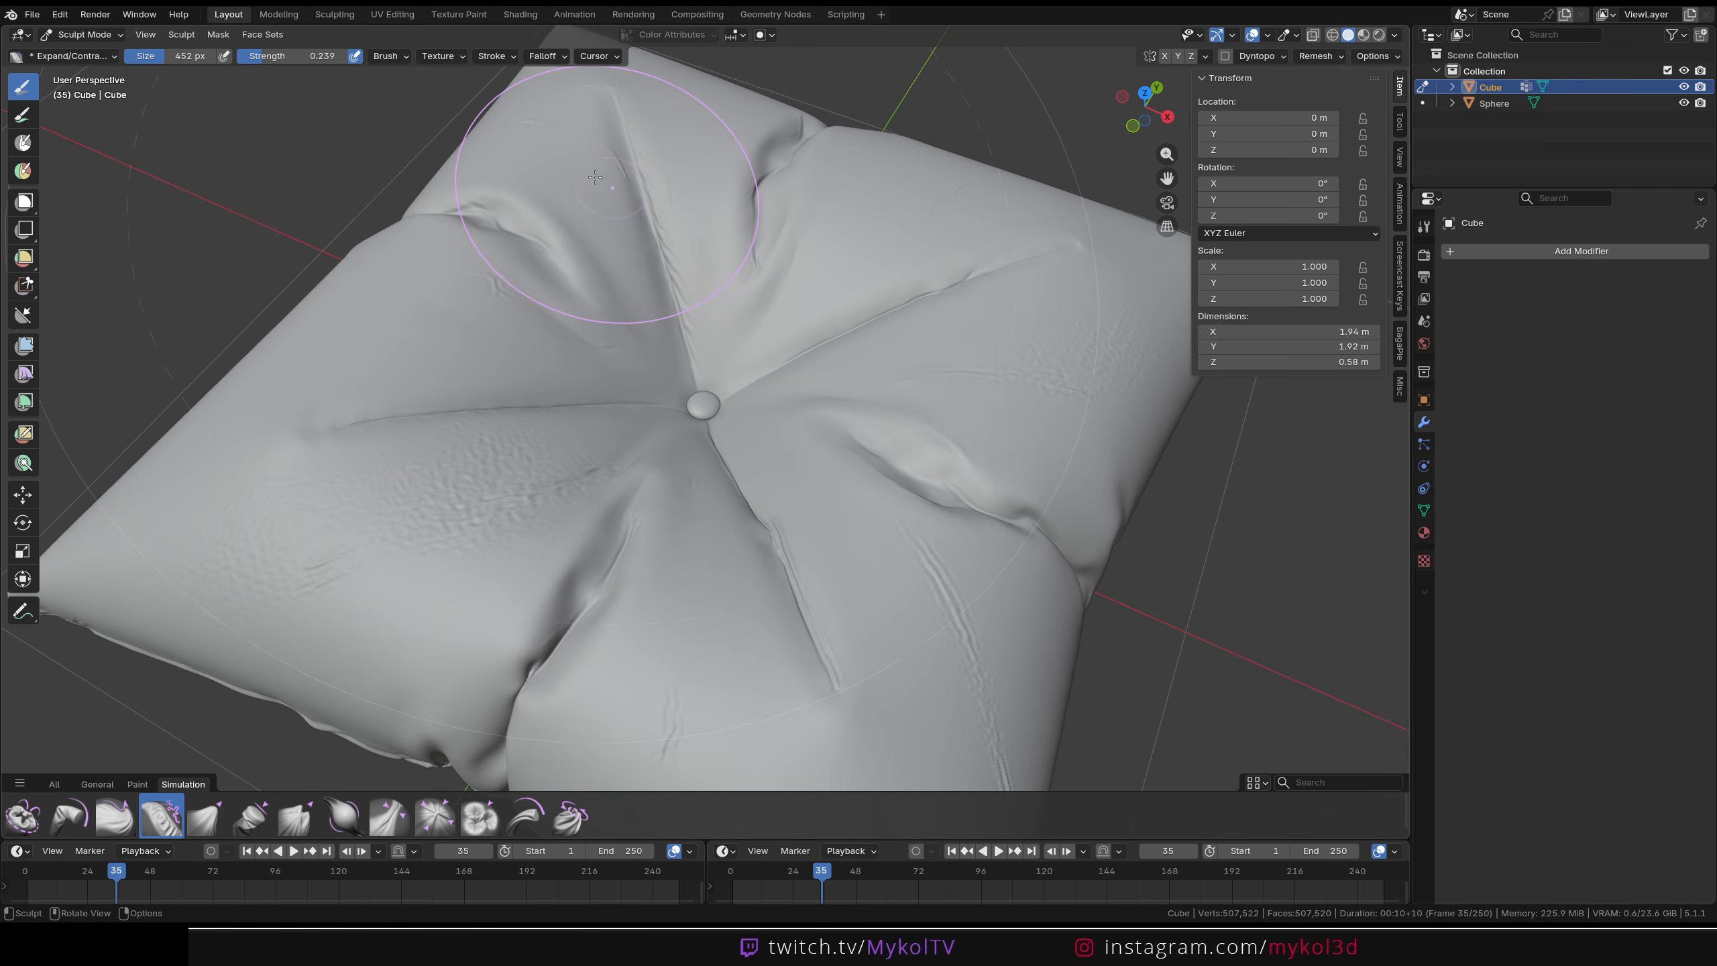
pyautogui.moveTo(823, 151); pyautogui.dragTo(813, 169)
# Smooth the new fine wrinkles on three of the cushion's top panels
pyautogui.keyDown('shift'); pyautogui.moveTo(514, 551); pyautogui.dragTo(368, 531); pyautogui.keyUp('shift')
pyautogui.keyDown('shift'); pyautogui.moveTo(911, 617); pyautogui.dragTo(933, 582); pyautogui.keyUp('shift')
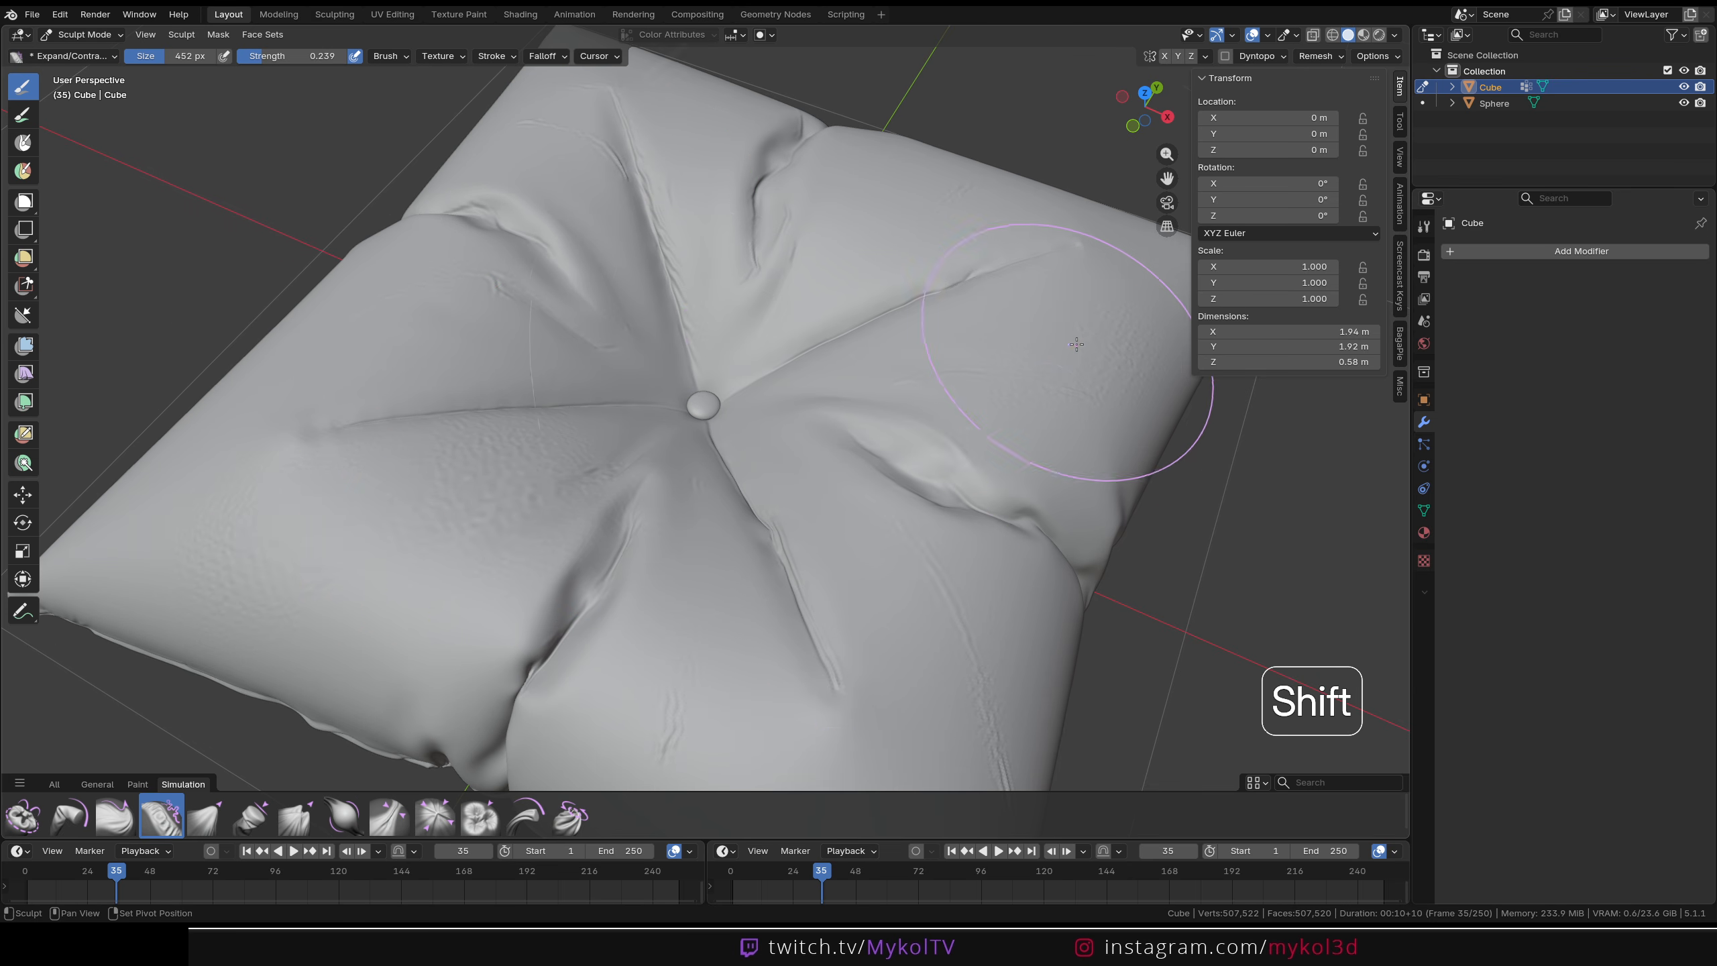
pyautogui.keyDown('shift'); pyautogui.moveTo(1077, 346); pyautogui.dragTo(1034, 474); pyautogui.keyUp('shift')
# Pinch folds along the crease running from the centre button with the Pinch Folds Cloth brush at strength 0.100
pyautogui.scroll(-3, 879, 575)
pyautogui.moveTo(811, 591)
pyautogui.mouseDown(button='middle')
pyautogui.moveTo(713, 564)
pyautogui.moveTo(650, 575)
pyautogui.mouseUp(button='middle')
pyautogui.scroll(3, 727, 399)
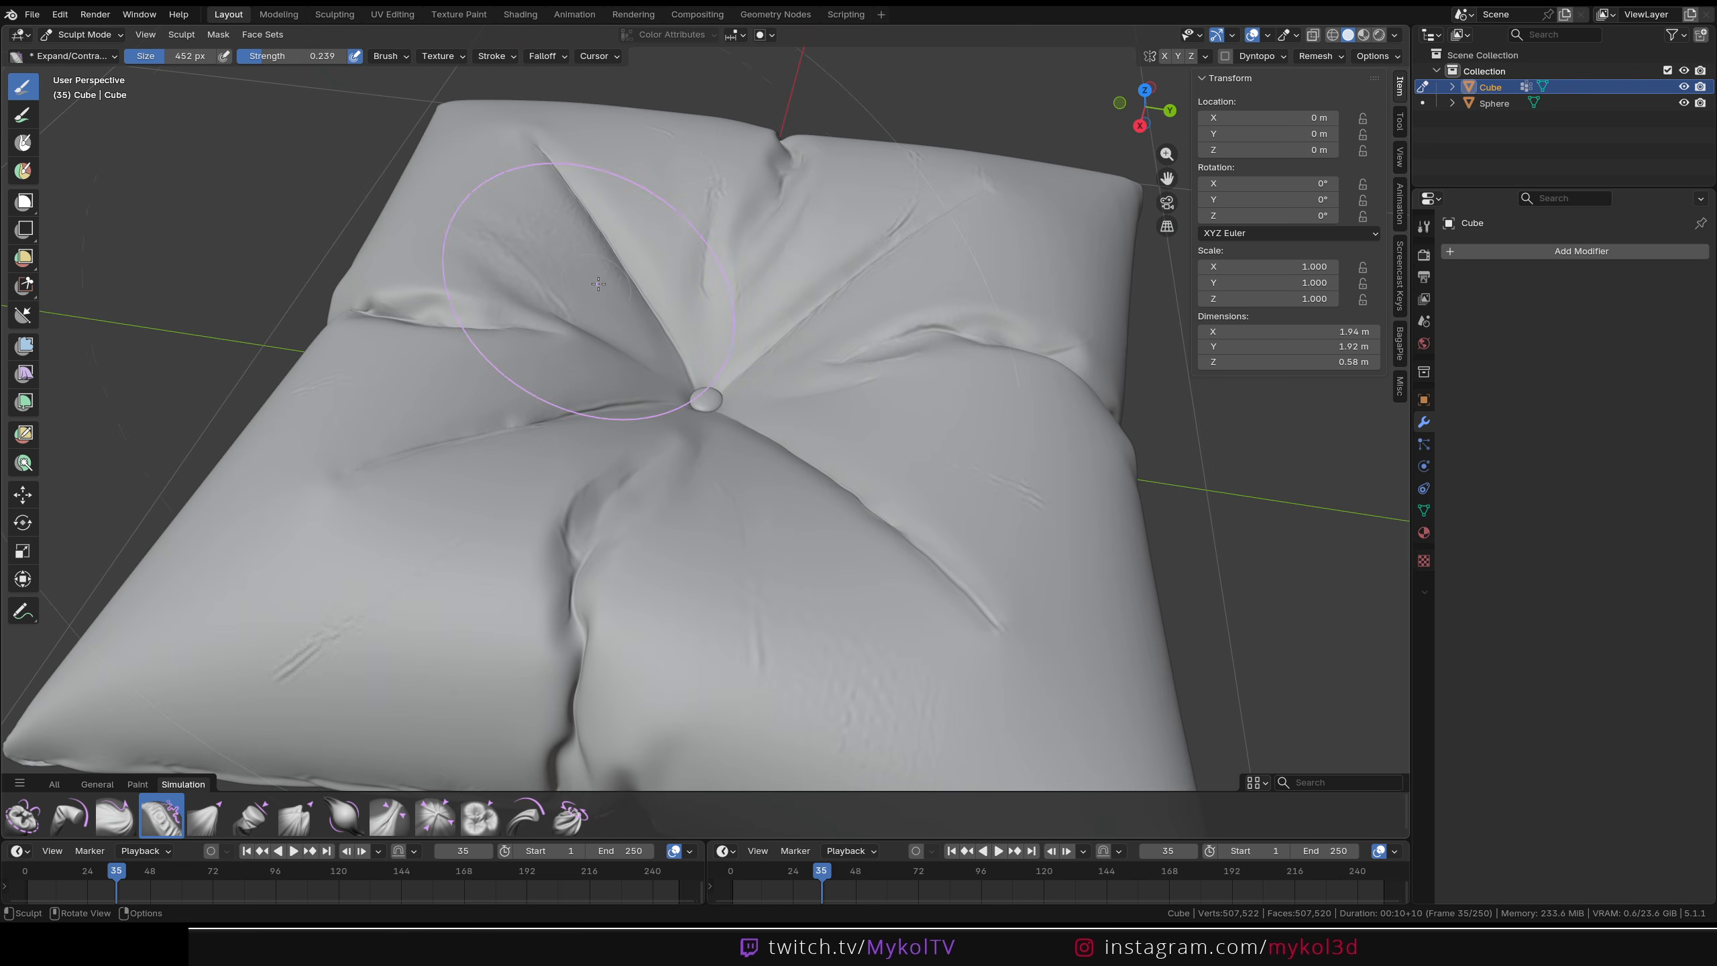
pyautogui.scroll(-3, 727, 399)
pyautogui.moveTo(727, 399); pyautogui.dragTo(750, 484, button='middle')
pyautogui.scroll(5, 750, 484)
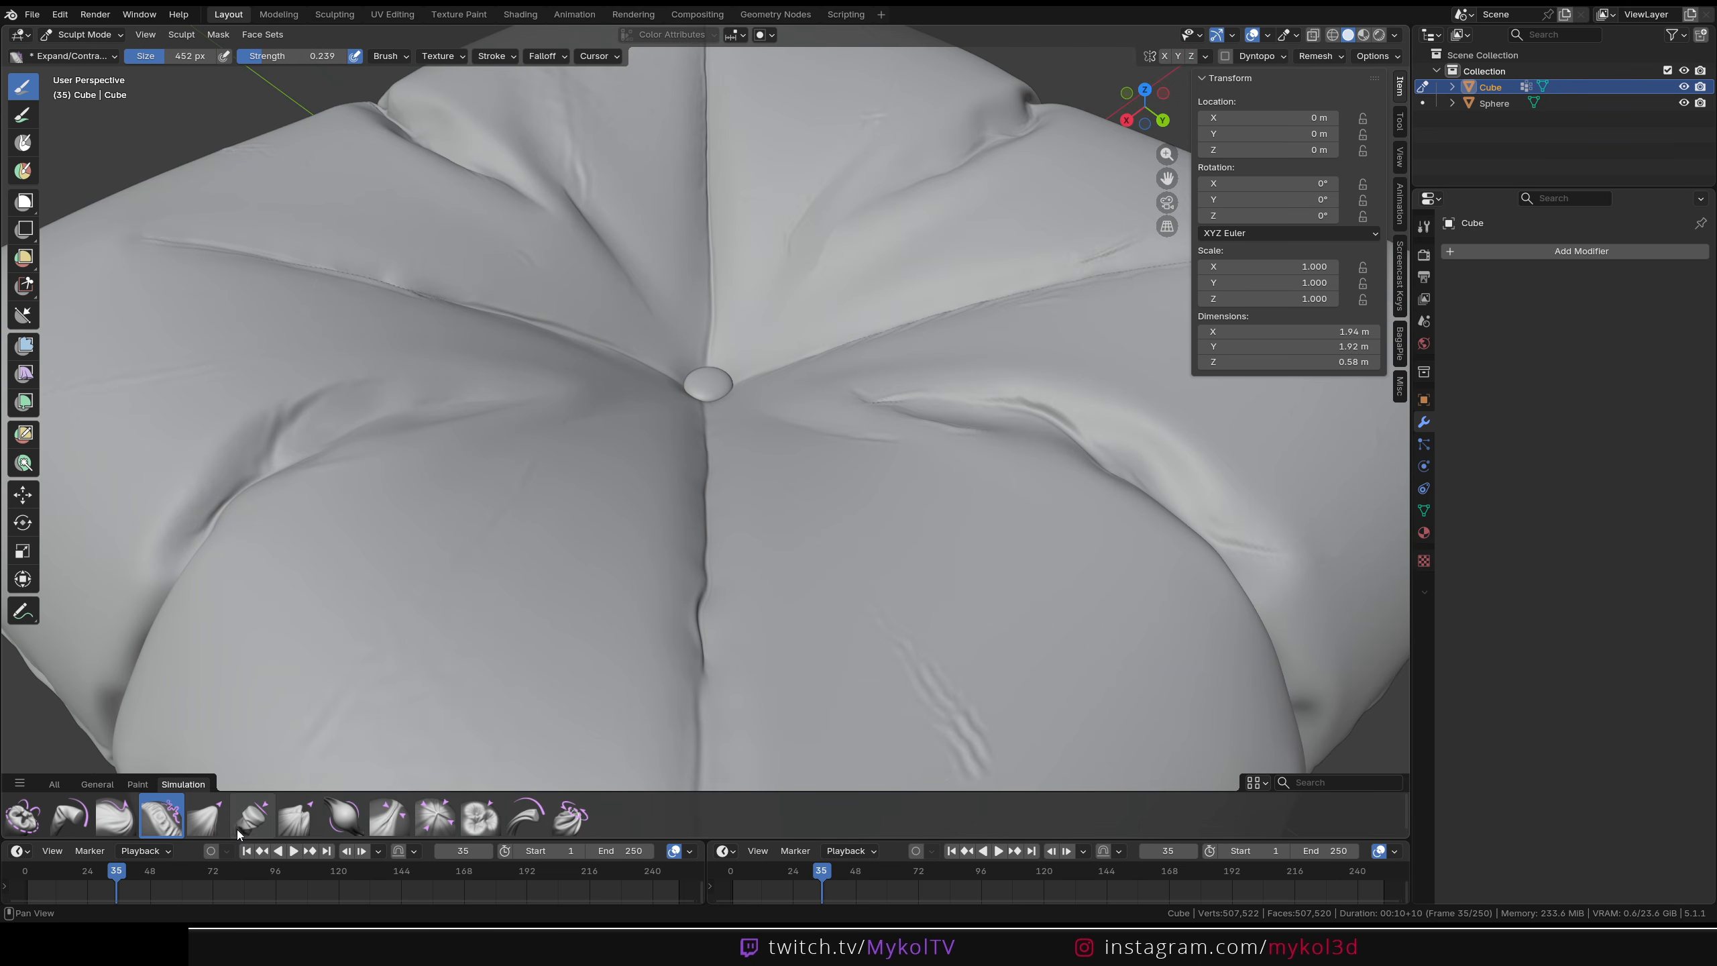
pyautogui.click(396, 829)
pyautogui.keyDown('shift'); pyautogui.moveTo(632, 613); pyautogui.dragTo(723, 395, button='middle'); pyautogui.keyUp('shift')
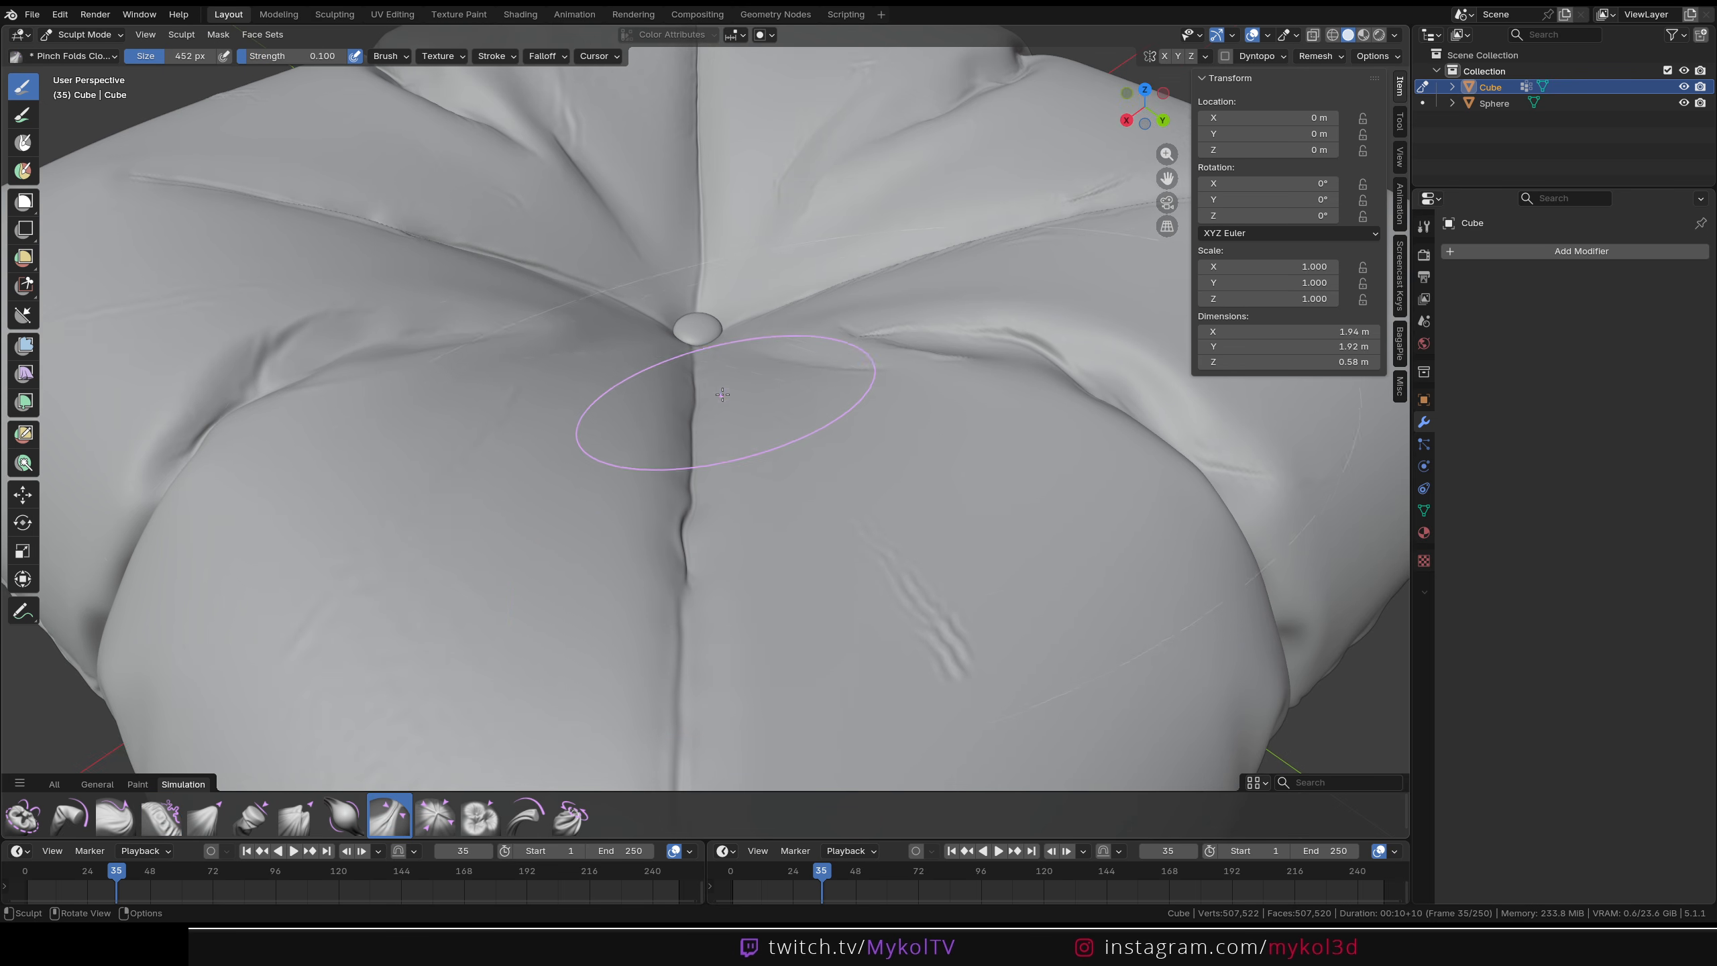
pyautogui.moveTo(677, 506); pyautogui.dragTo(679, 499)
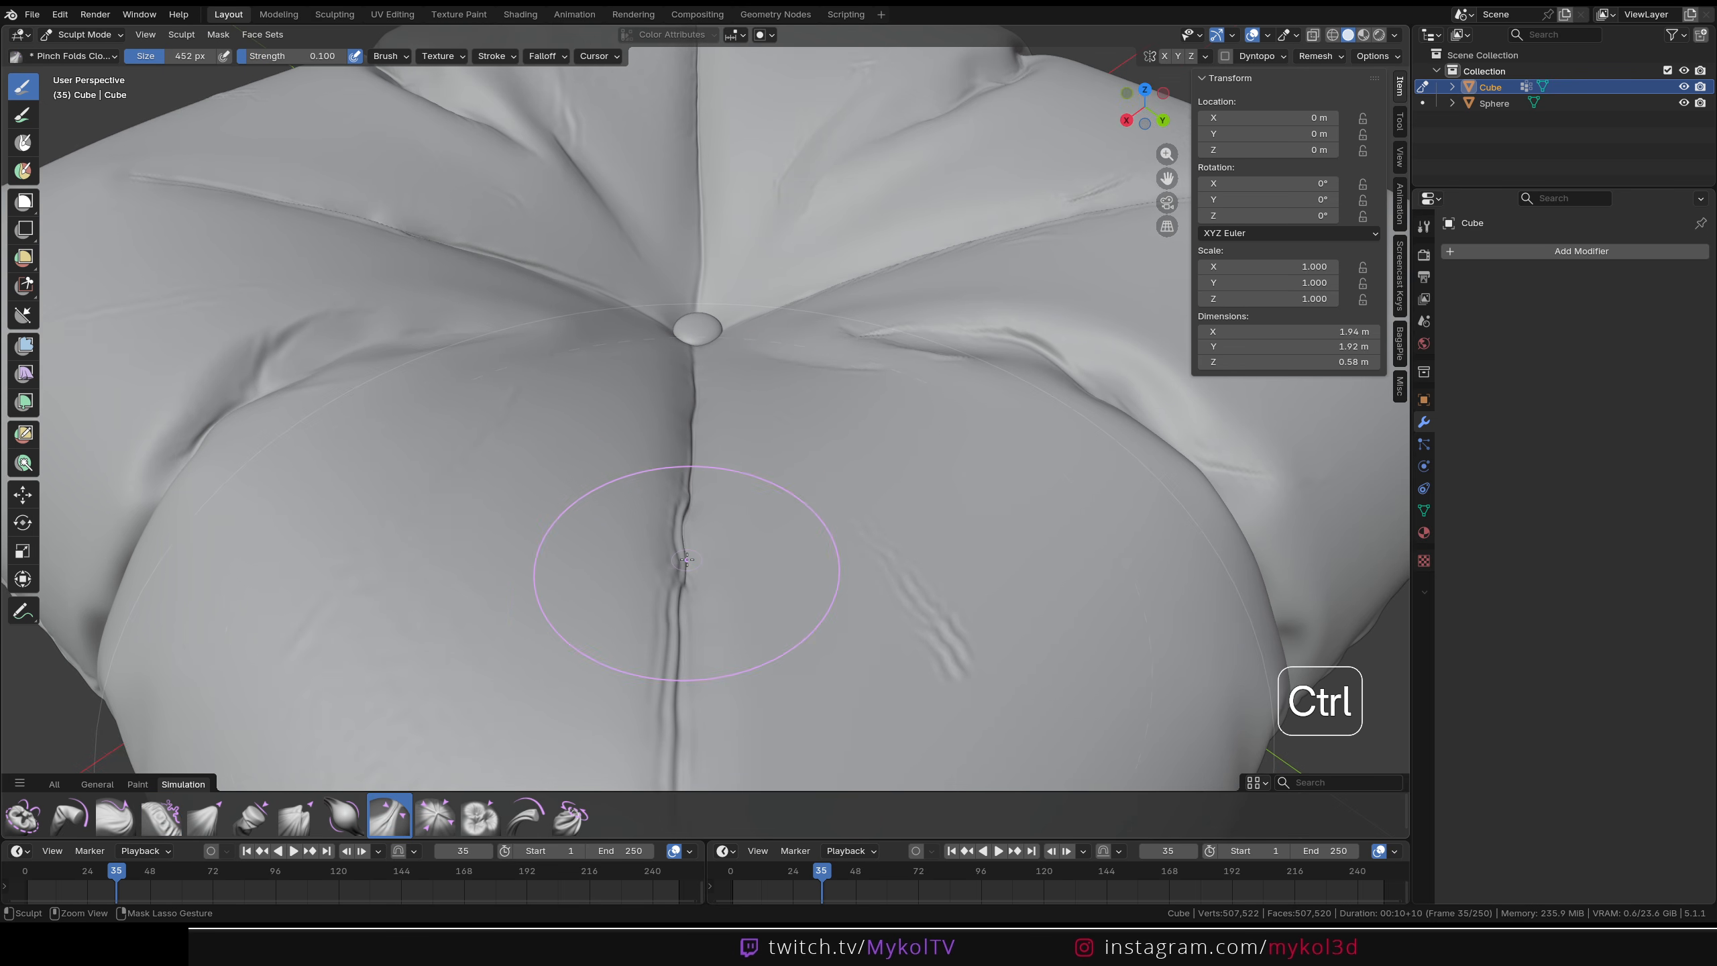
# Set the Pinch Folds Cloth strength to 0.263 and pinch the creases around the button, undoing one stroke
pyautogui.moveTo(561, 347); pyautogui.dragTo(915, 324)
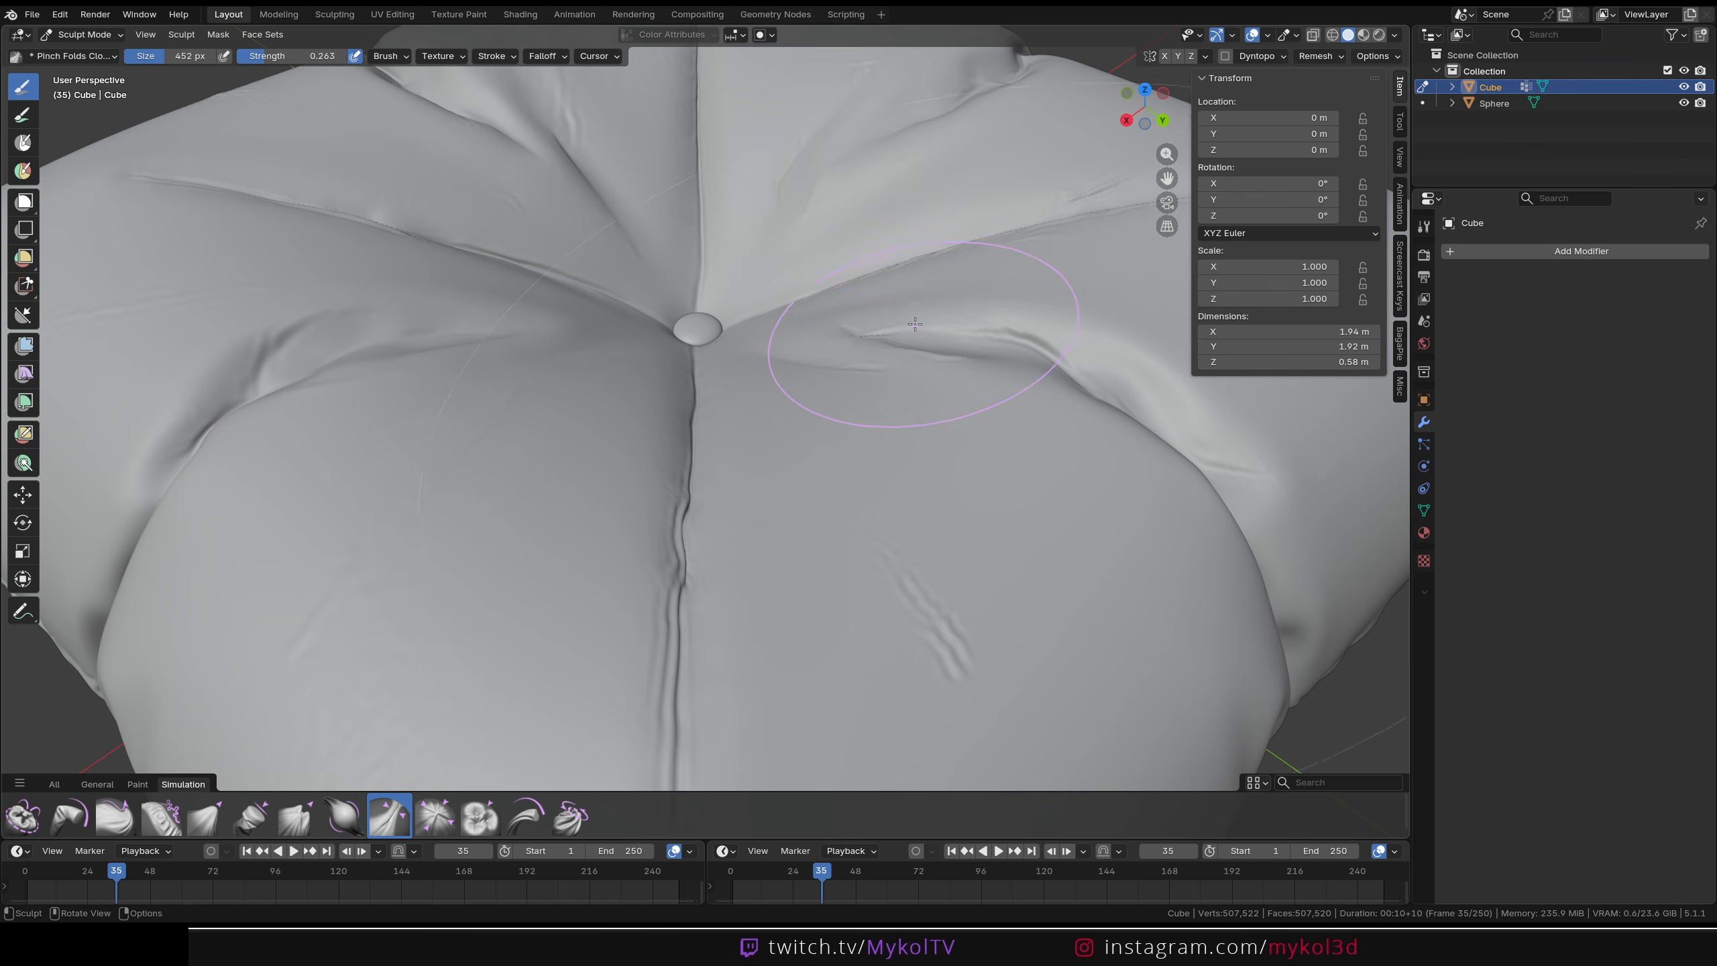
pyautogui.moveTo(1015, 357); pyautogui.dragTo(1001, 368)
pyautogui.hotkey('ctrl', 'z')
pyautogui.moveTo(994, 371); pyautogui.dragTo(947, 412, button='middle')
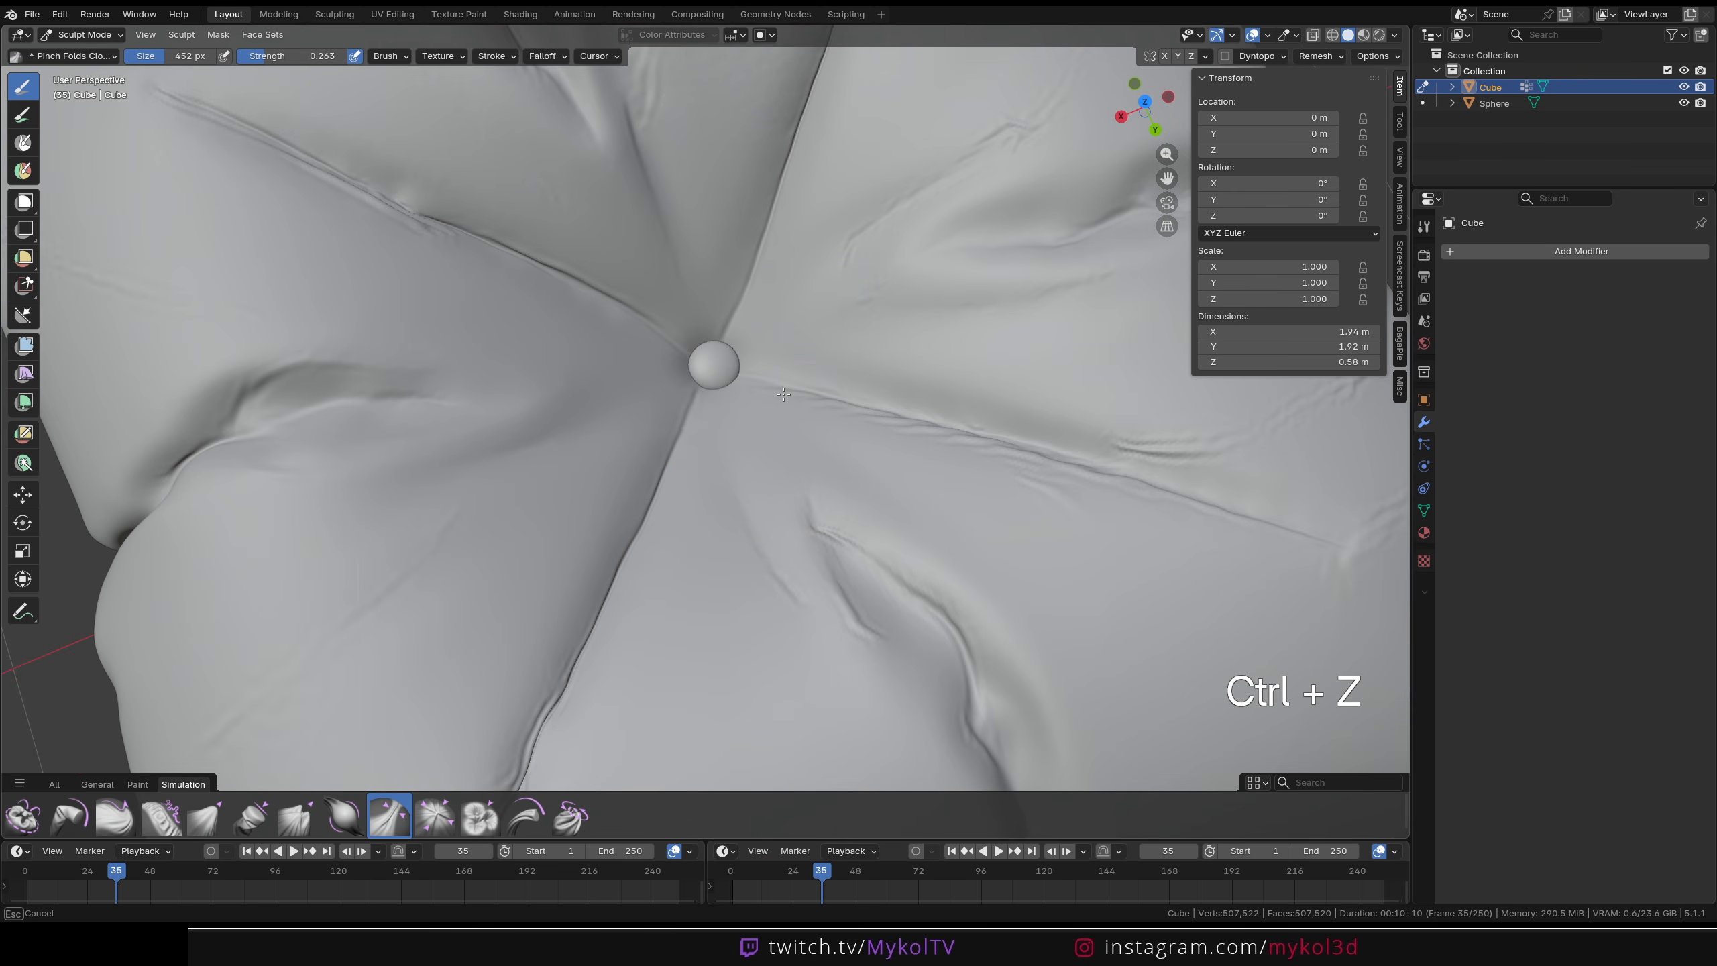
pyautogui.moveTo(1045, 463)
pyautogui.mouseDown(button='middle')
pyautogui.moveTo(797, 509)
pyautogui.moveTo(828, 470)
pyautogui.mouseUp(button='middle')
# Return the cushion to Object Mode and save the file Coussin_Tuto.blend
pyautogui.click(96, 36)
pyautogui.click(96, 53)
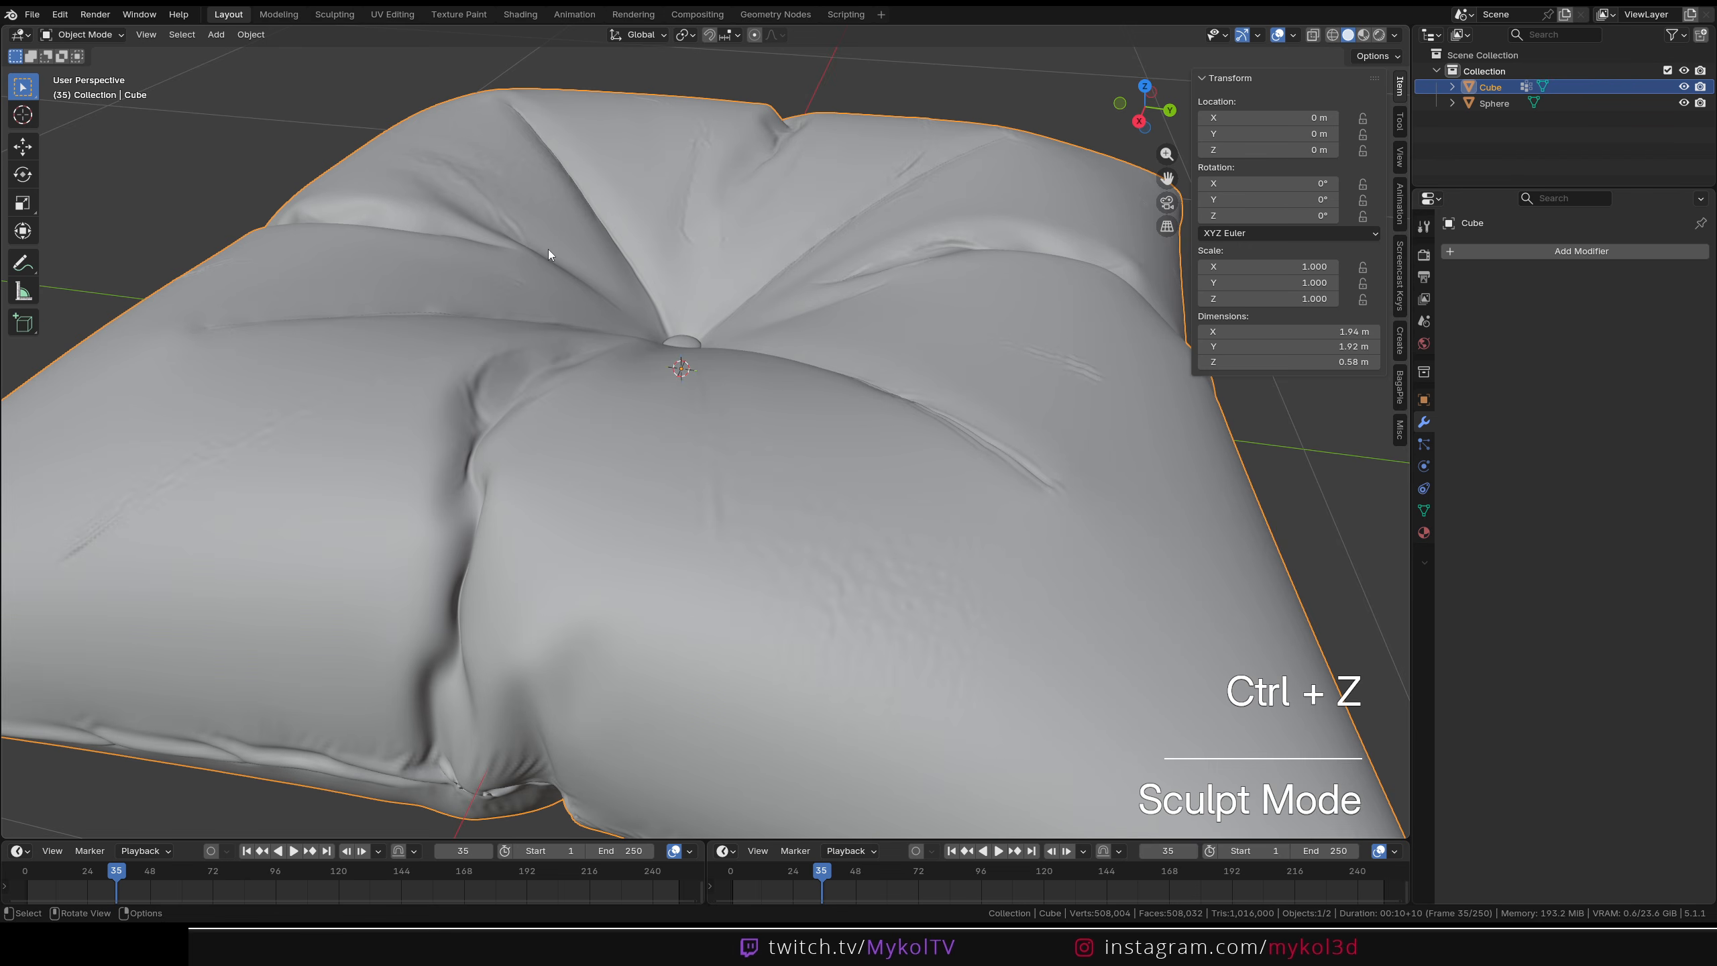
pyautogui.moveTo(845, 399)
pyautogui.mouseDown(button='middle')
pyautogui.moveTo(772, 449)
pyautogui.moveTo(679, 457)
pyautogui.mouseUp(button='middle')
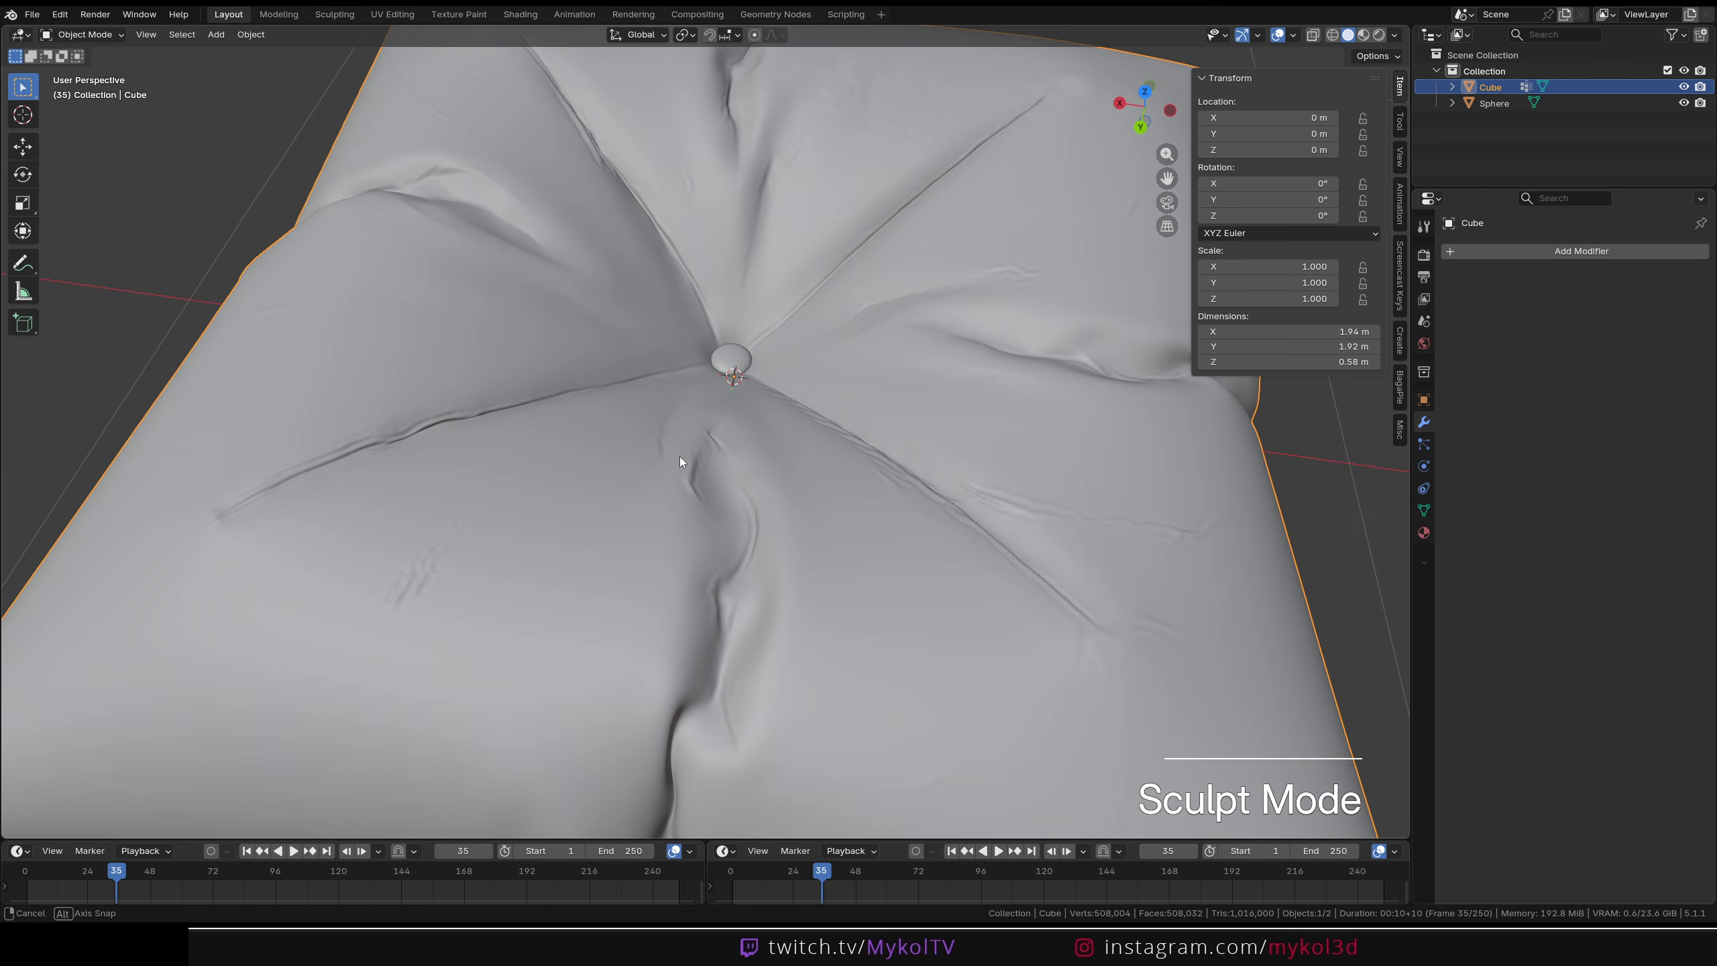
pyautogui.moveTo(784, 474); pyautogui.dragTo(843, 464, button='middle')
pyautogui.press('ctrl+alt+KP_5')
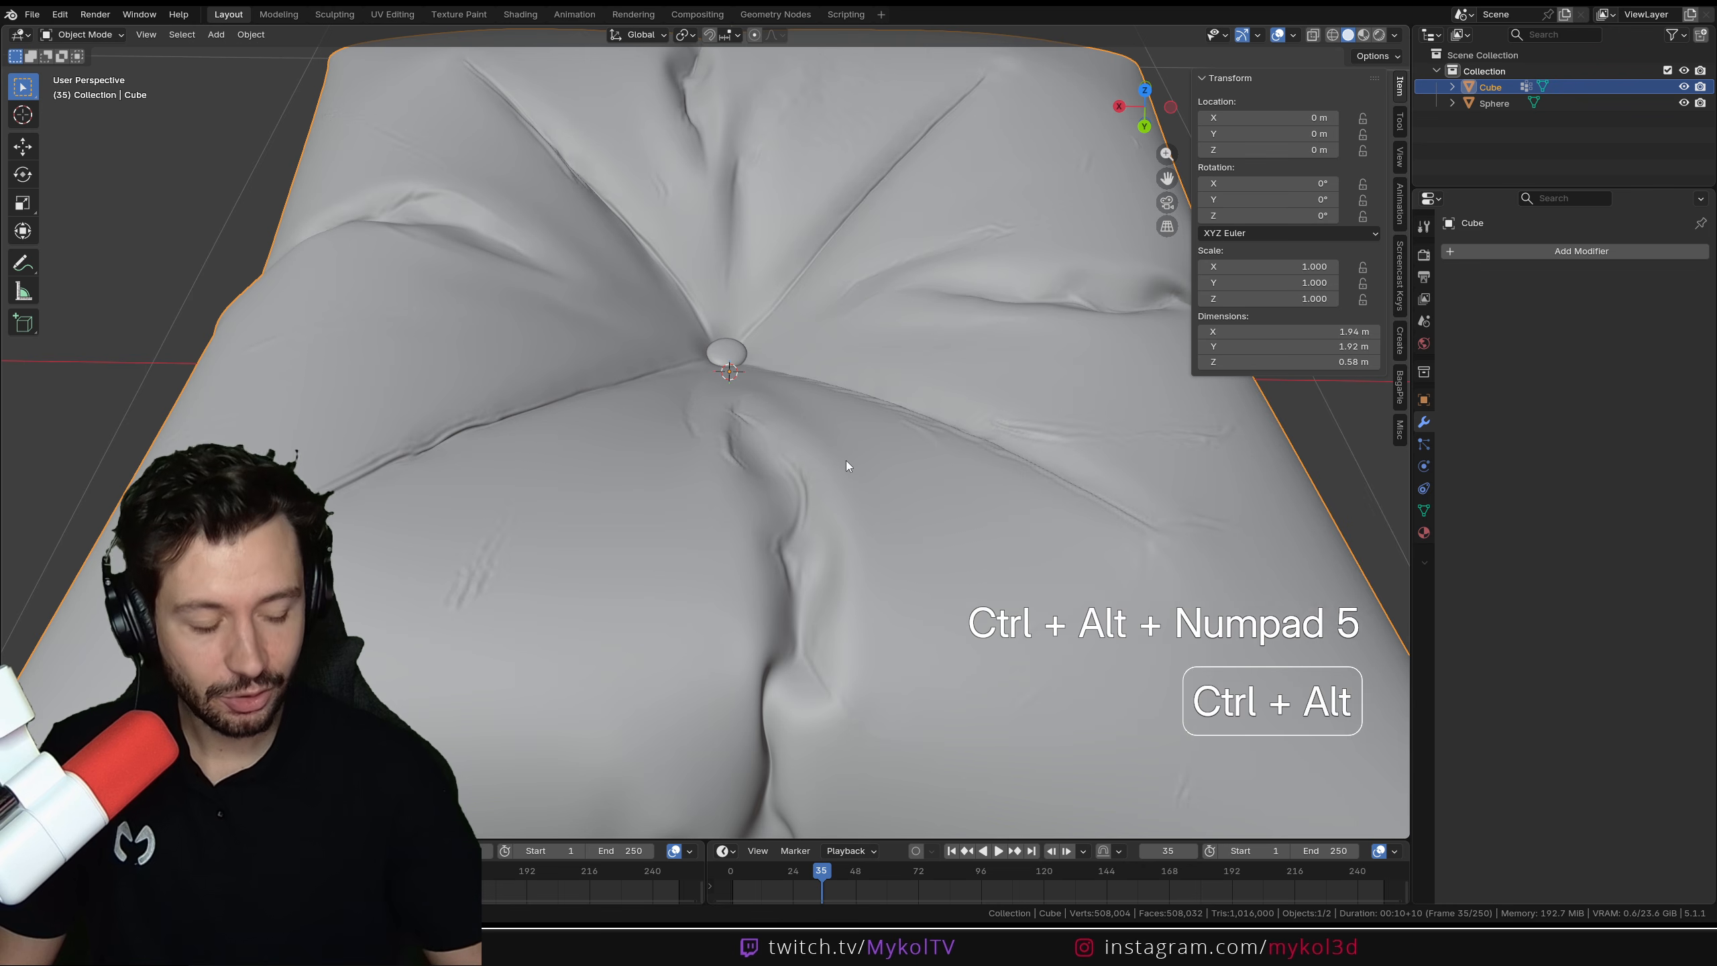
pyautogui.scroll(-6, 815, 402)
pyautogui.hotkey('ctrl', 's')
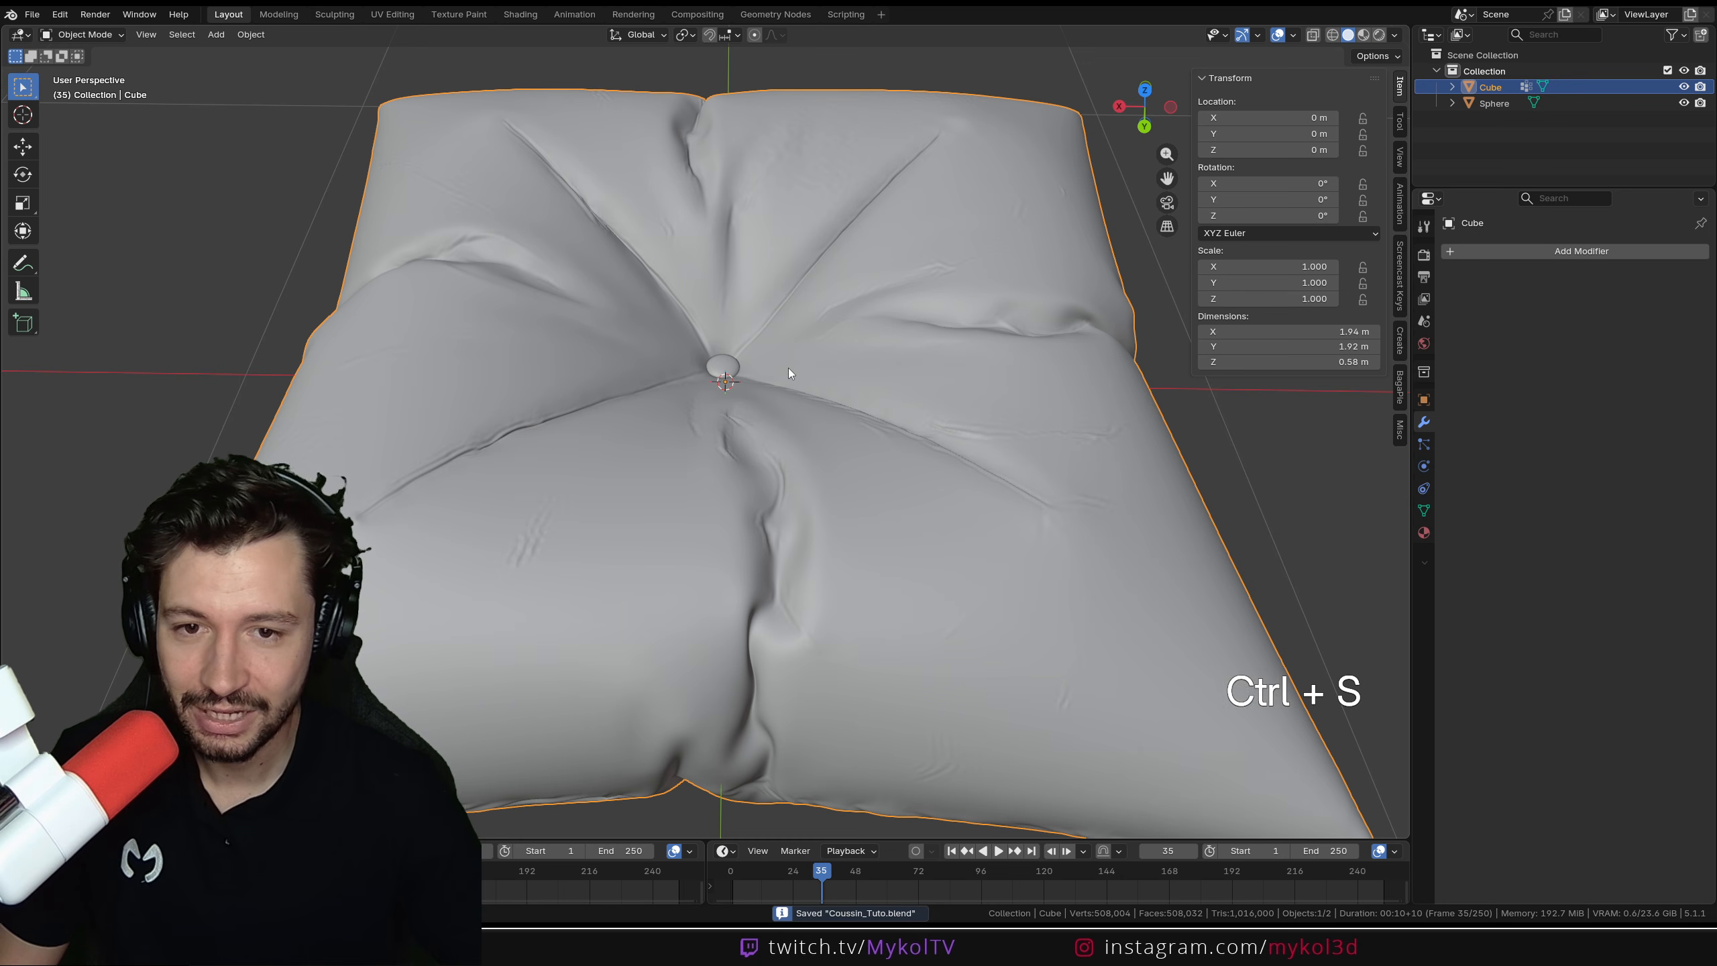
# Deselect the cushion and enlarge the Outliner in height and width
pyautogui.click(1128, 403)
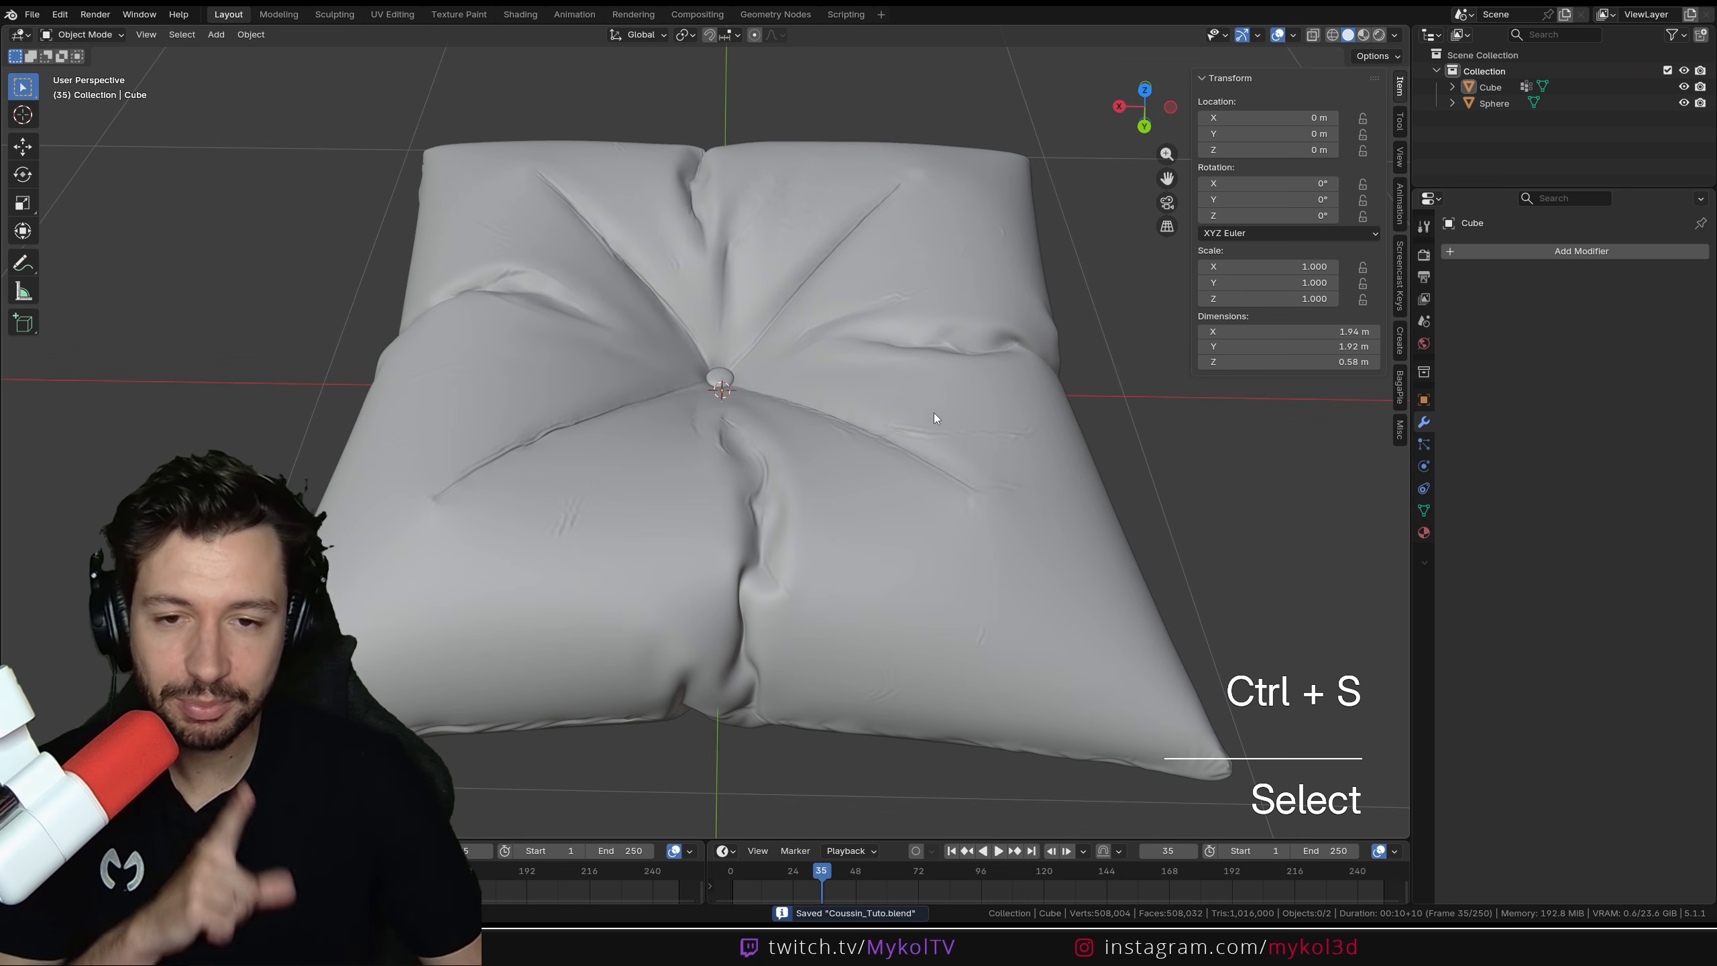
pyautogui.moveTo(934, 413); pyautogui.dragTo(1419, 213, button='middle')
pyautogui.moveTo(1466, 189); pyautogui.dragTo(1450, 409)
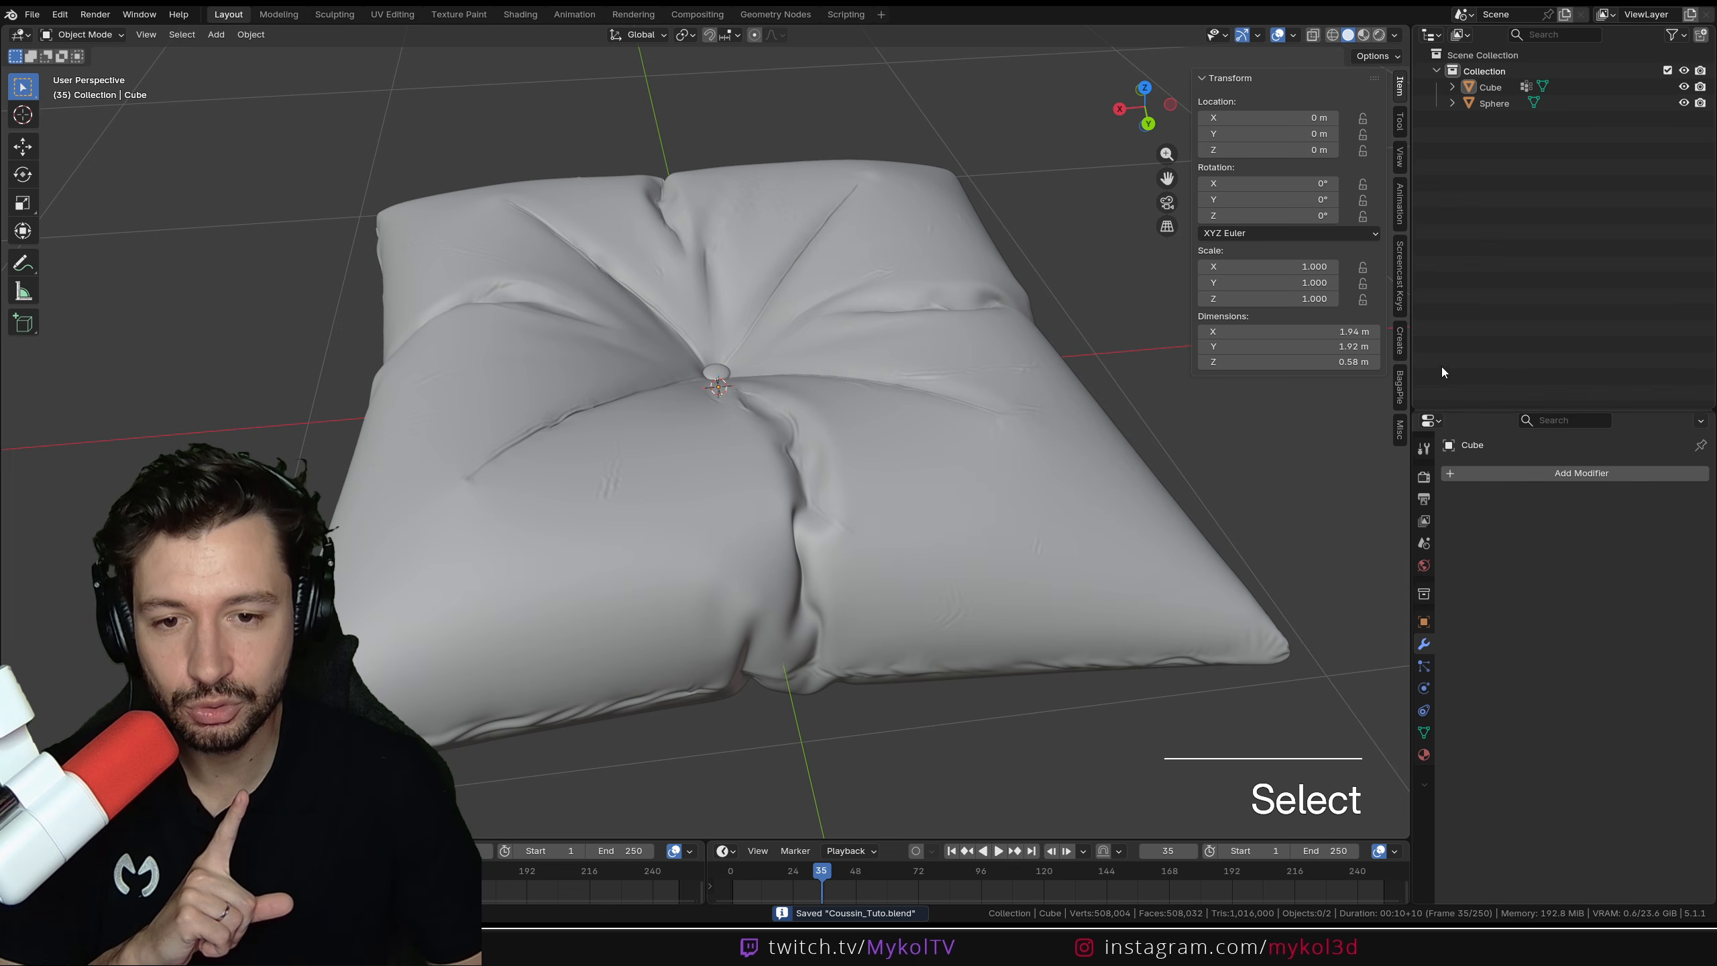
pyautogui.moveTo(1411, 333); pyautogui.dragTo(1326, 333)
# Examine the cushion's side seam and the creases around the centre button
pyautogui.moveTo(746, 476); pyautogui.dragTo(614, 472, button='middle')
pyautogui.scroll(3, 847, 474)
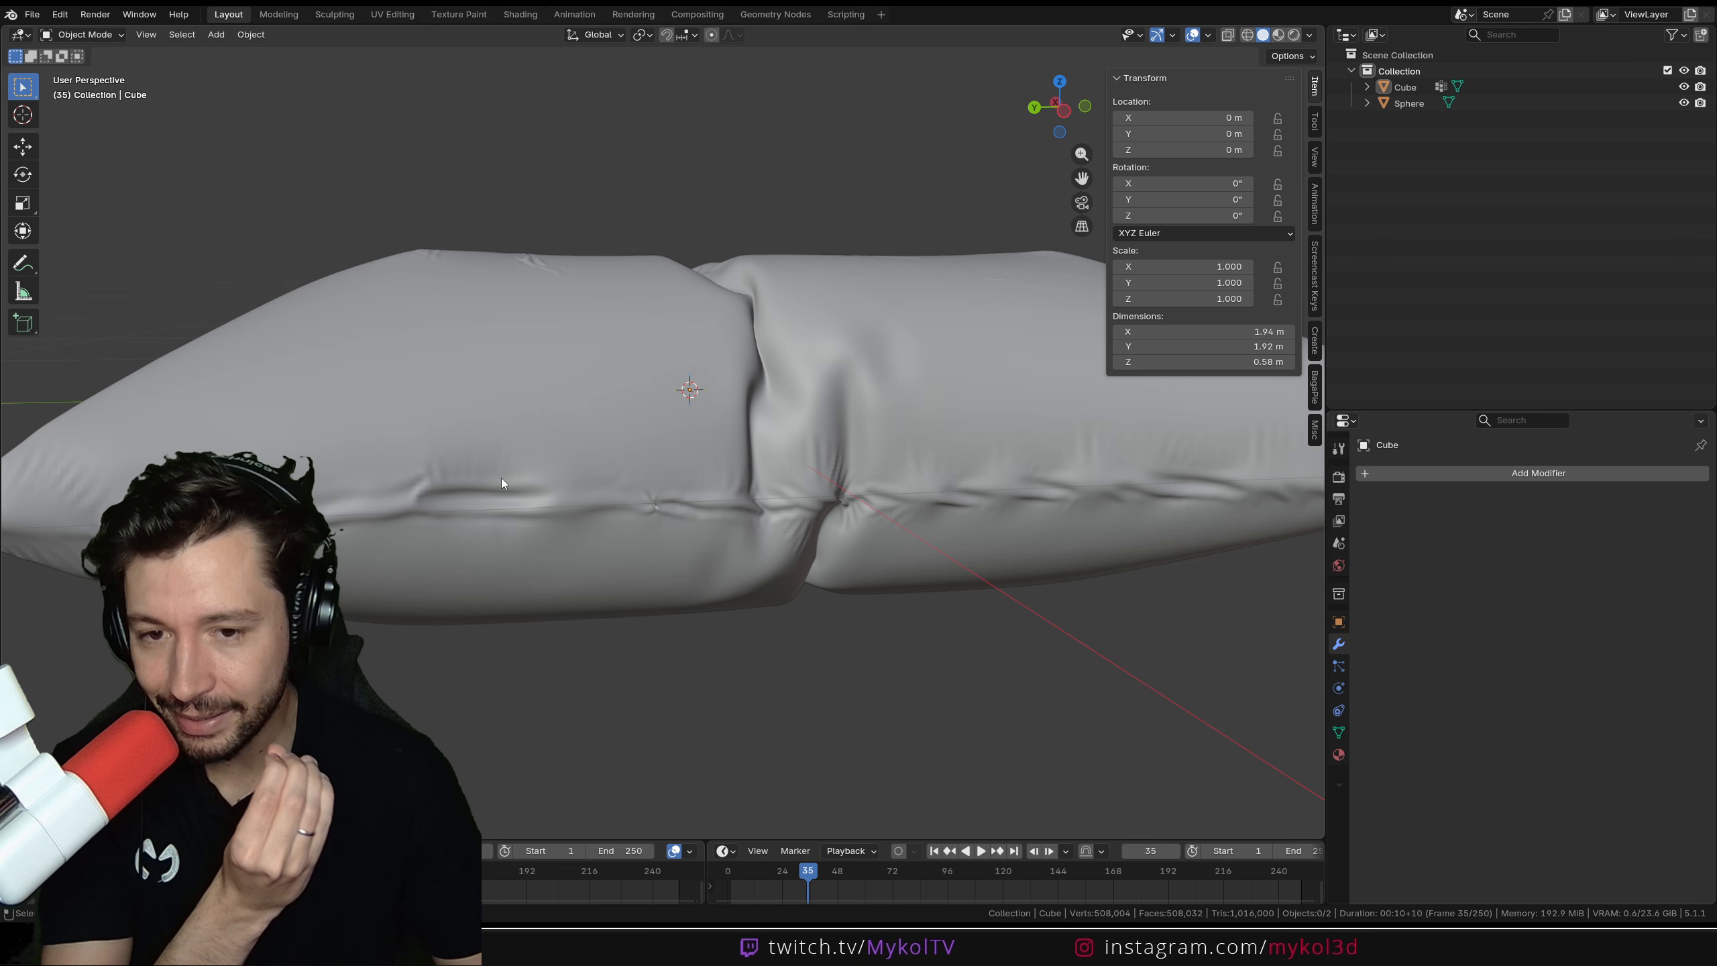
pyautogui.scroll(-3, 841, 500)
pyautogui.moveTo(807, 454); pyautogui.dragTo(913, 559, button='middle')
pyautogui.scroll(4, 783, 483)
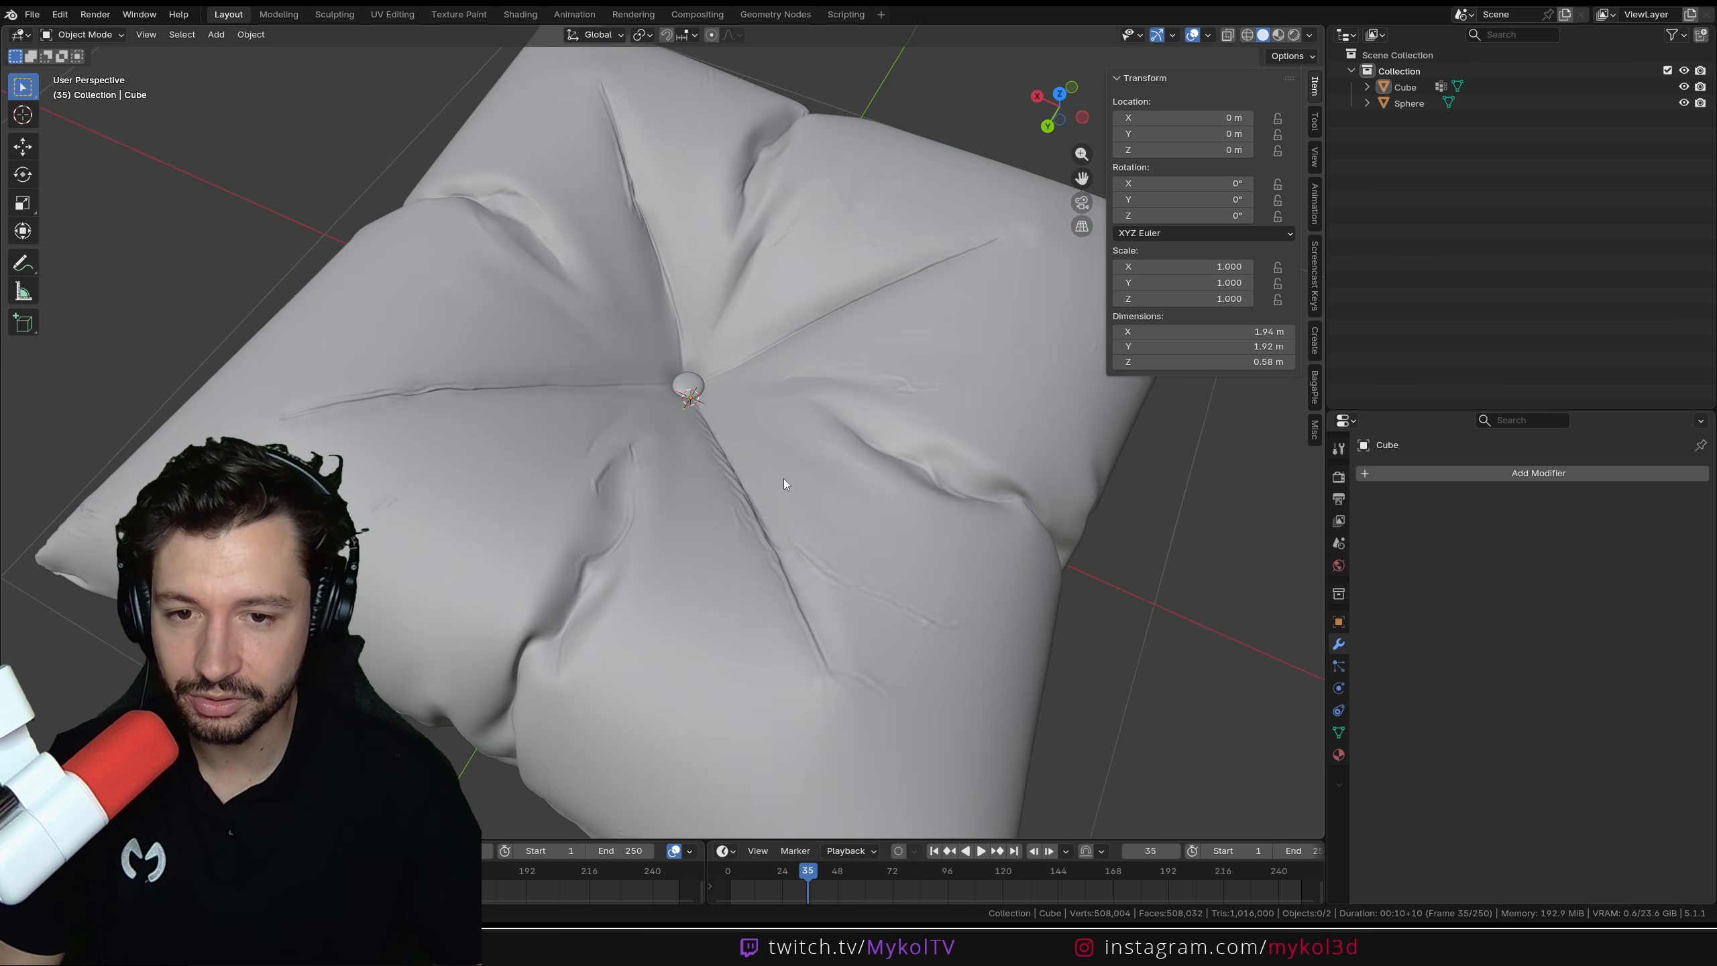
pyautogui.click(88, 88)
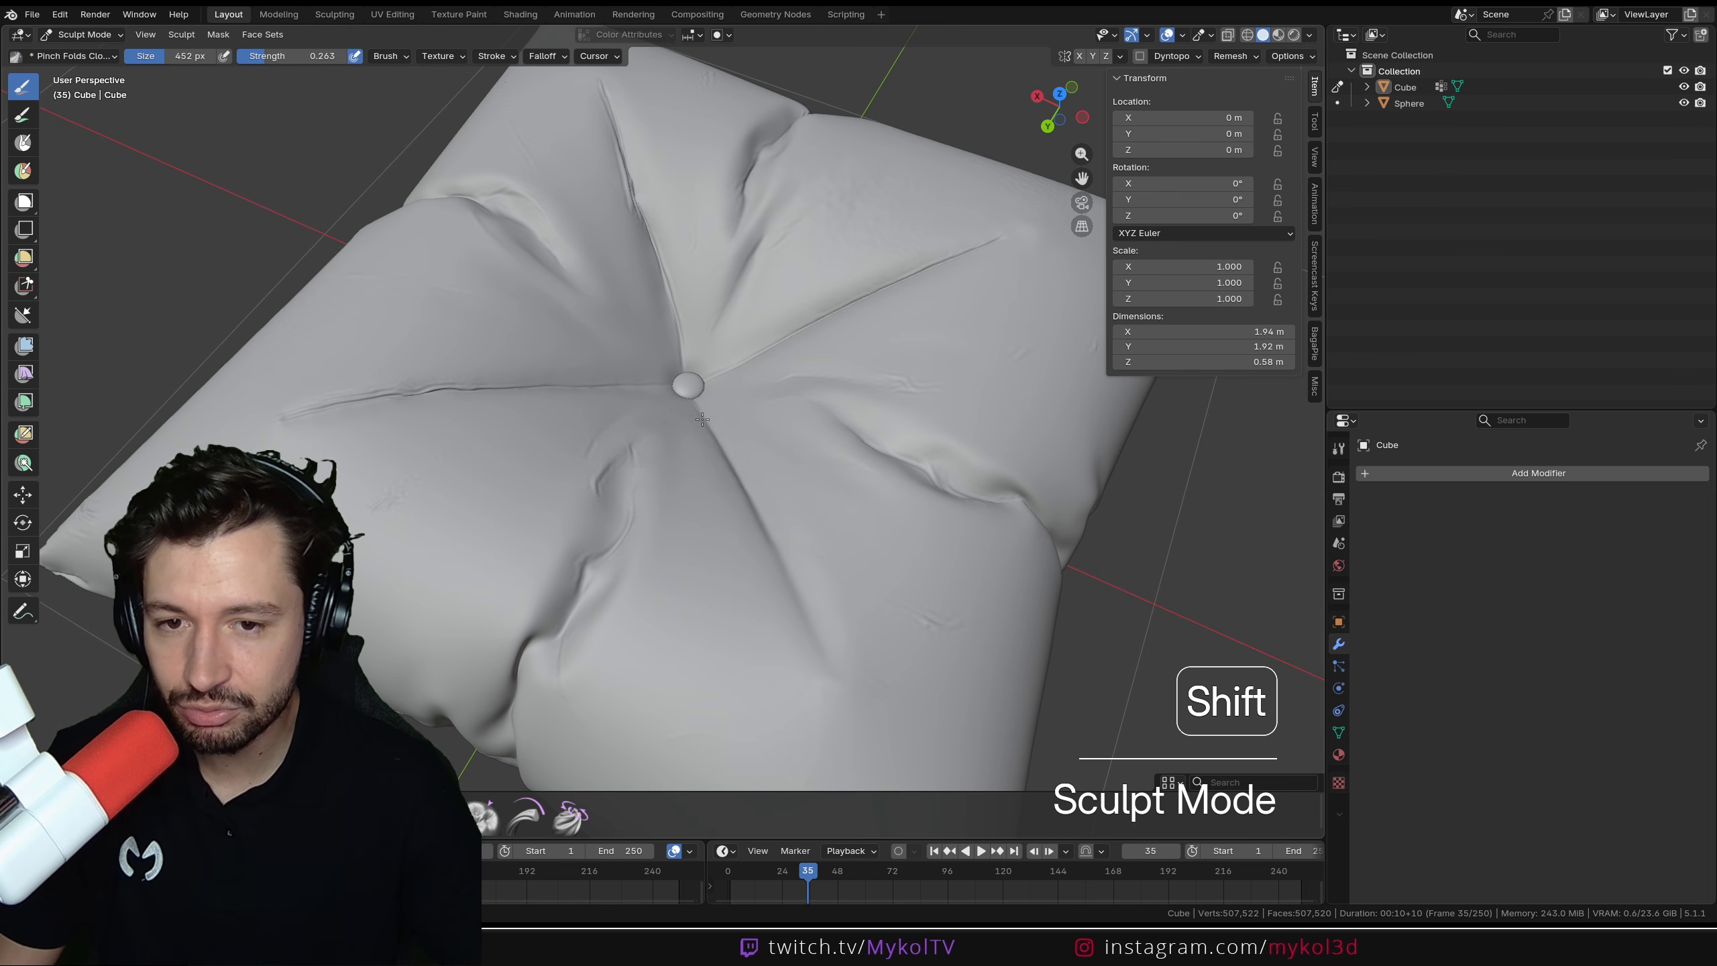
pyautogui.hotkey('ctrl', 'z')
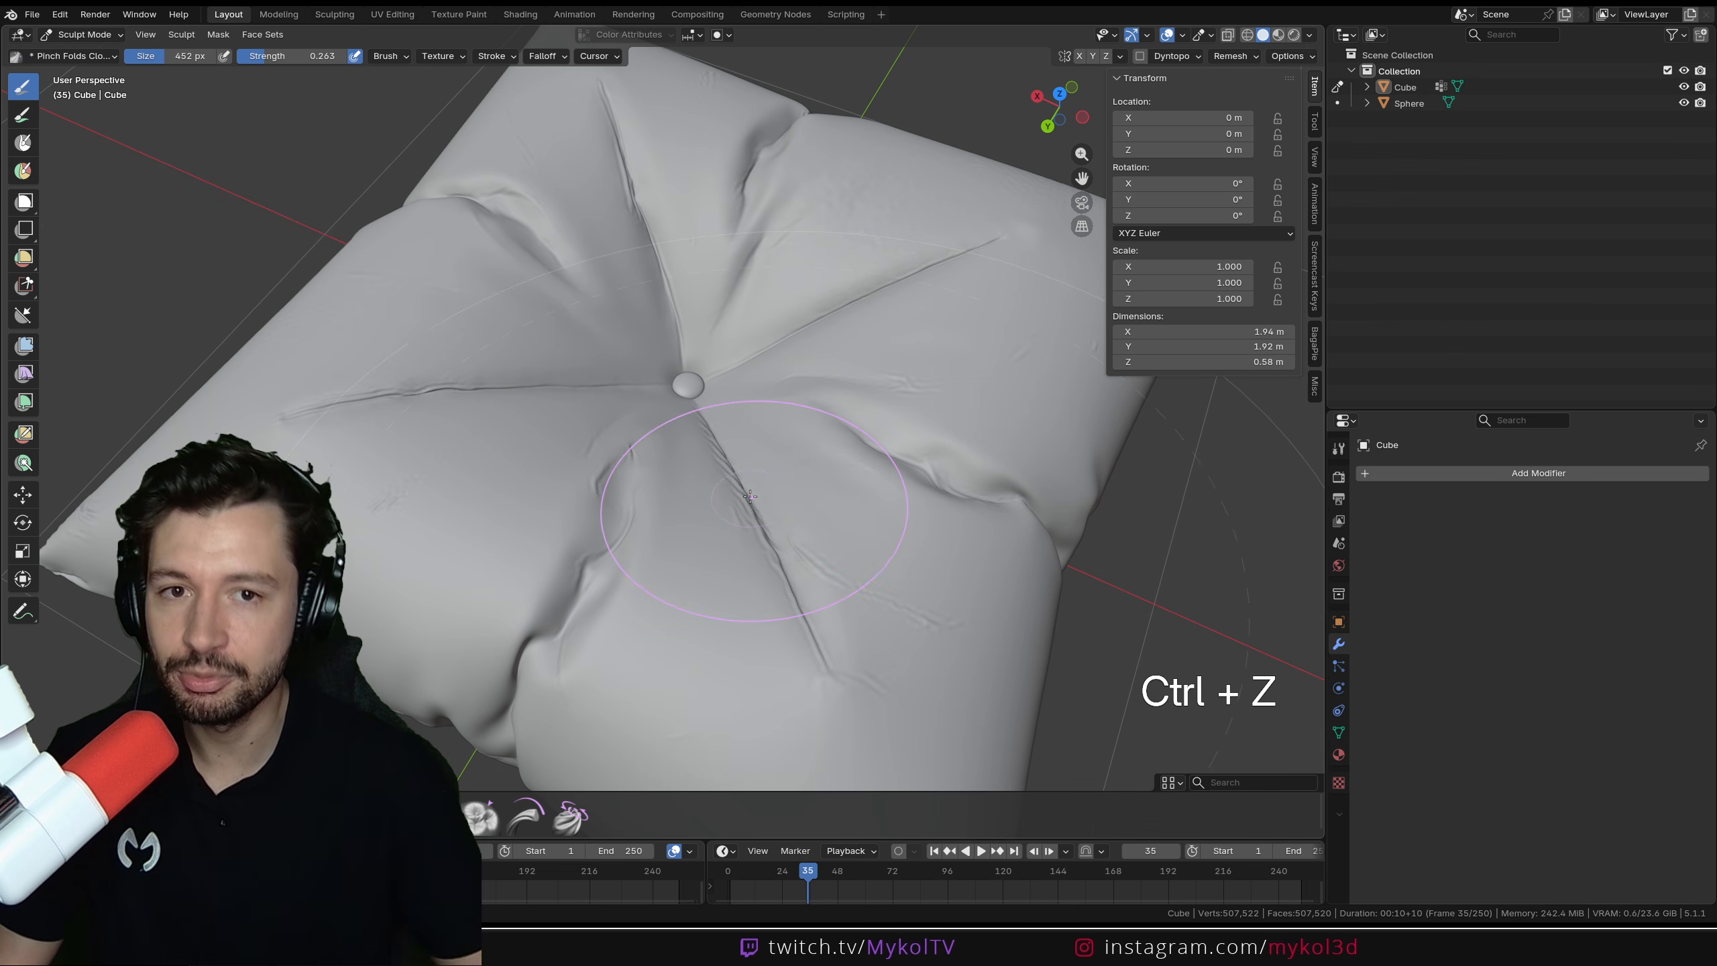
pyautogui.click(85, 34)
pyautogui.click(82, 55)
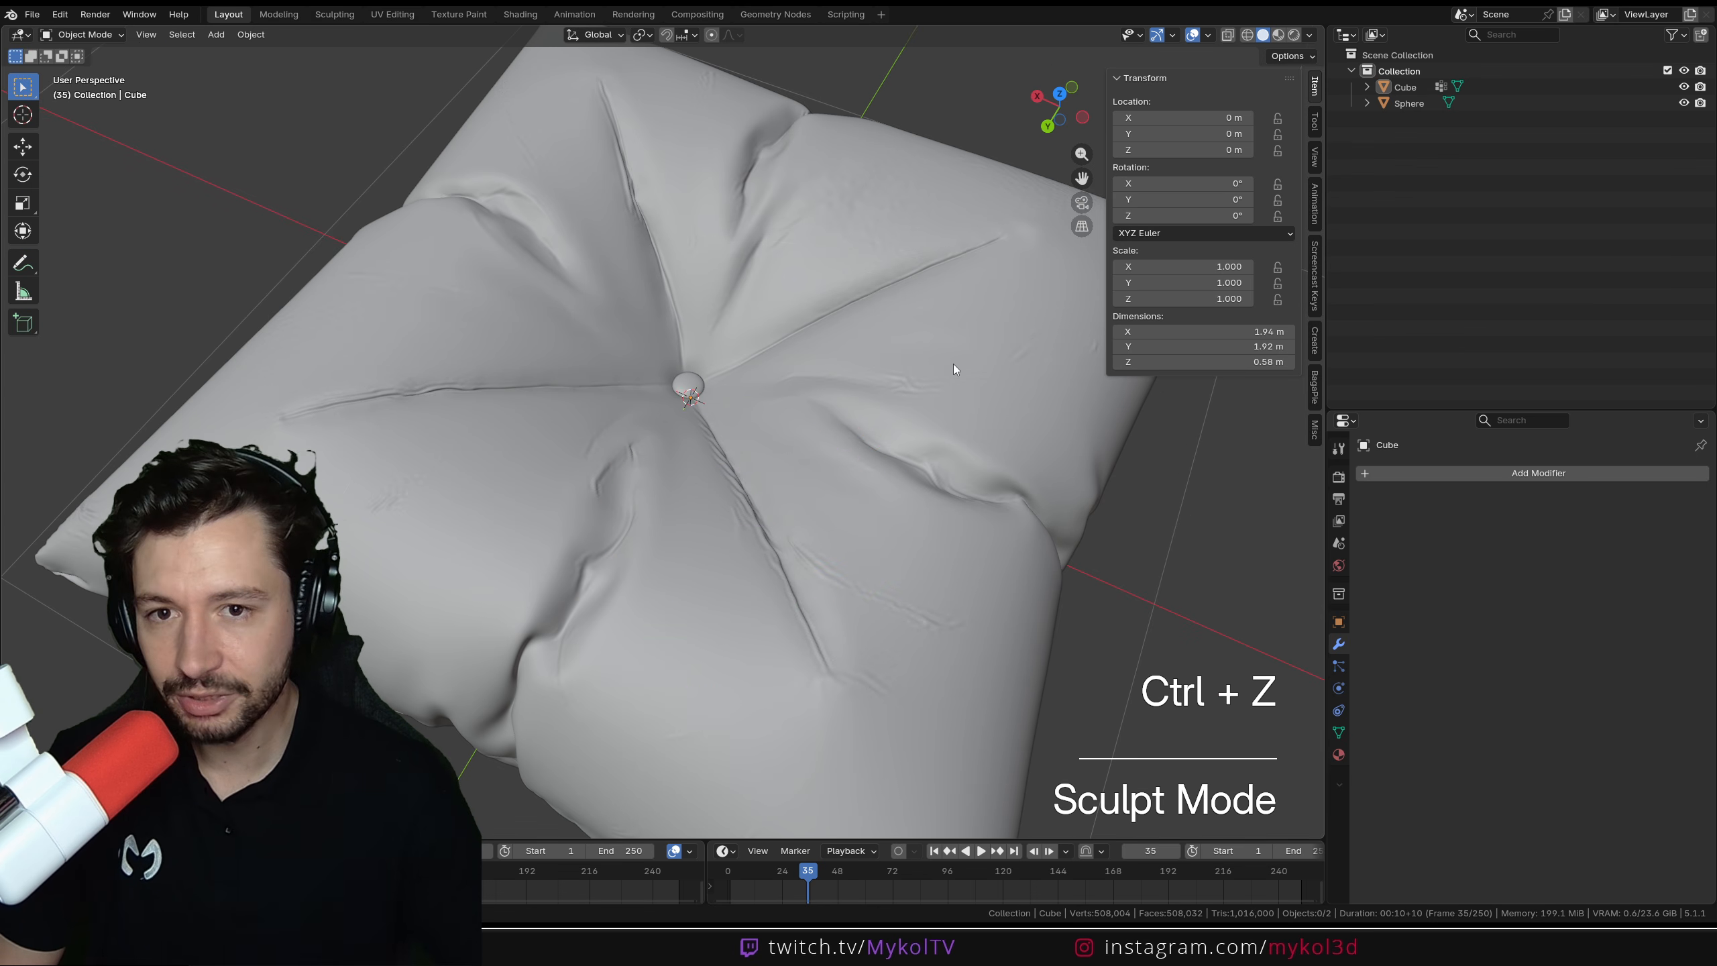
# Replace the Outliner with the Shader Editor, widen that area, and hide the node sidebar
pyautogui.click(1347, 34)
pyautogui.click(777, 163)
pyautogui.moveTo(1321, 237); pyautogui.dragTo(1103, 236)
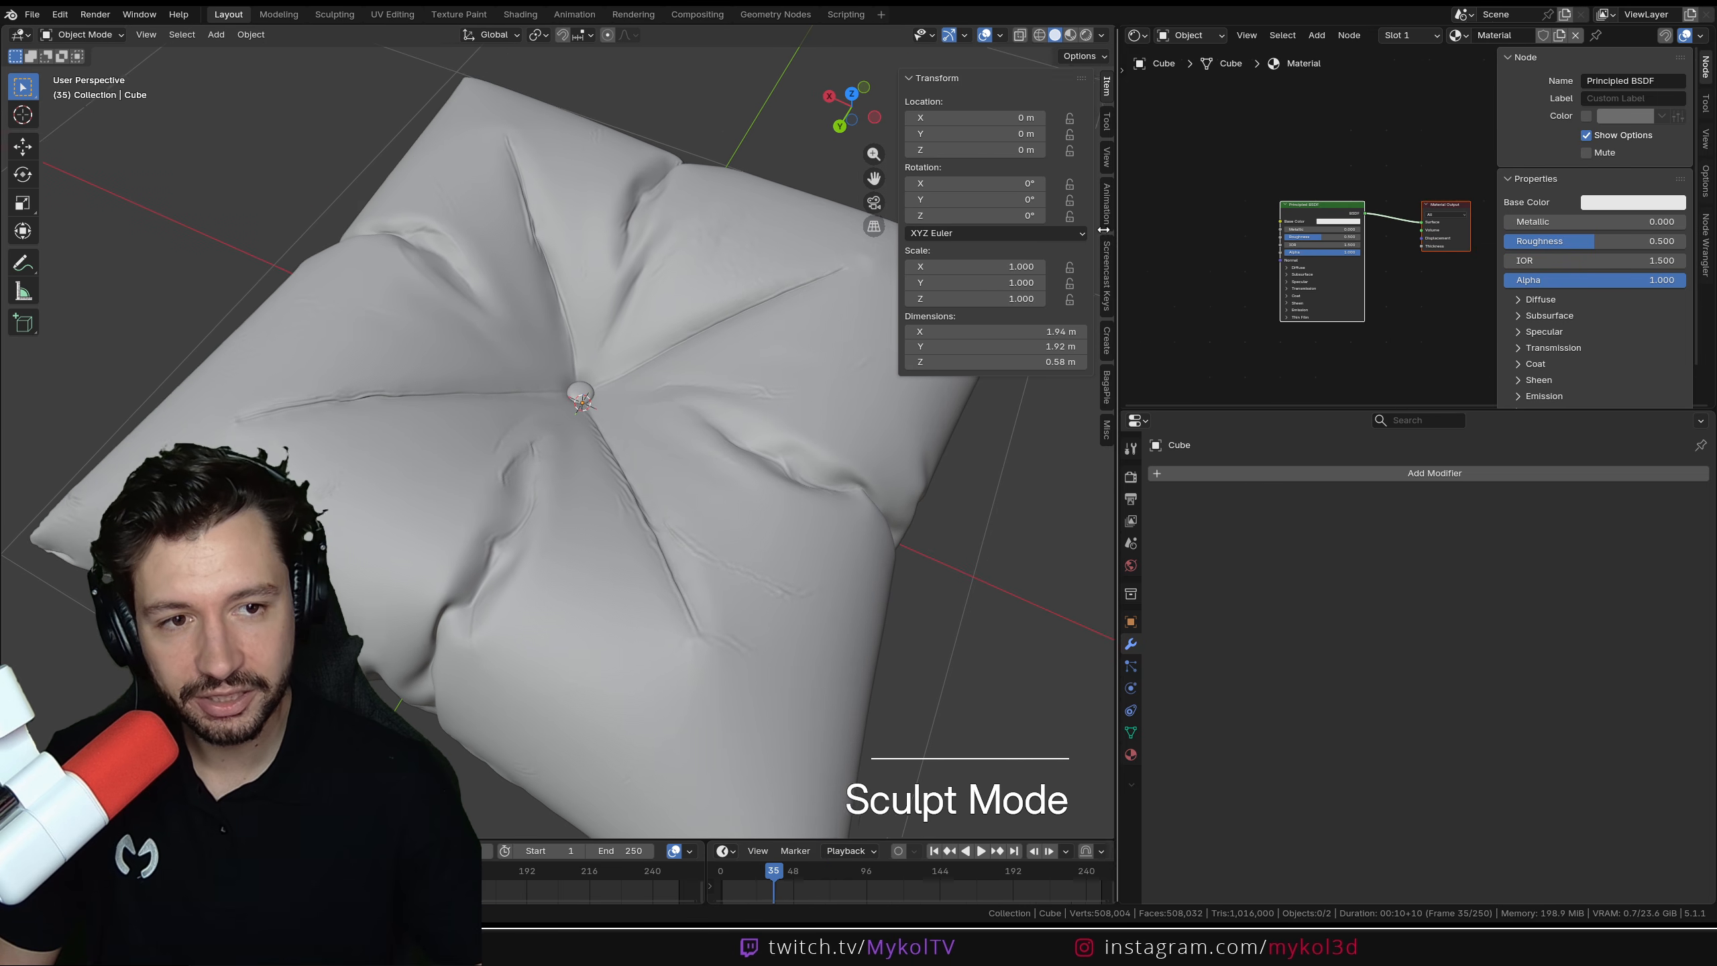
pyautogui.press('n')
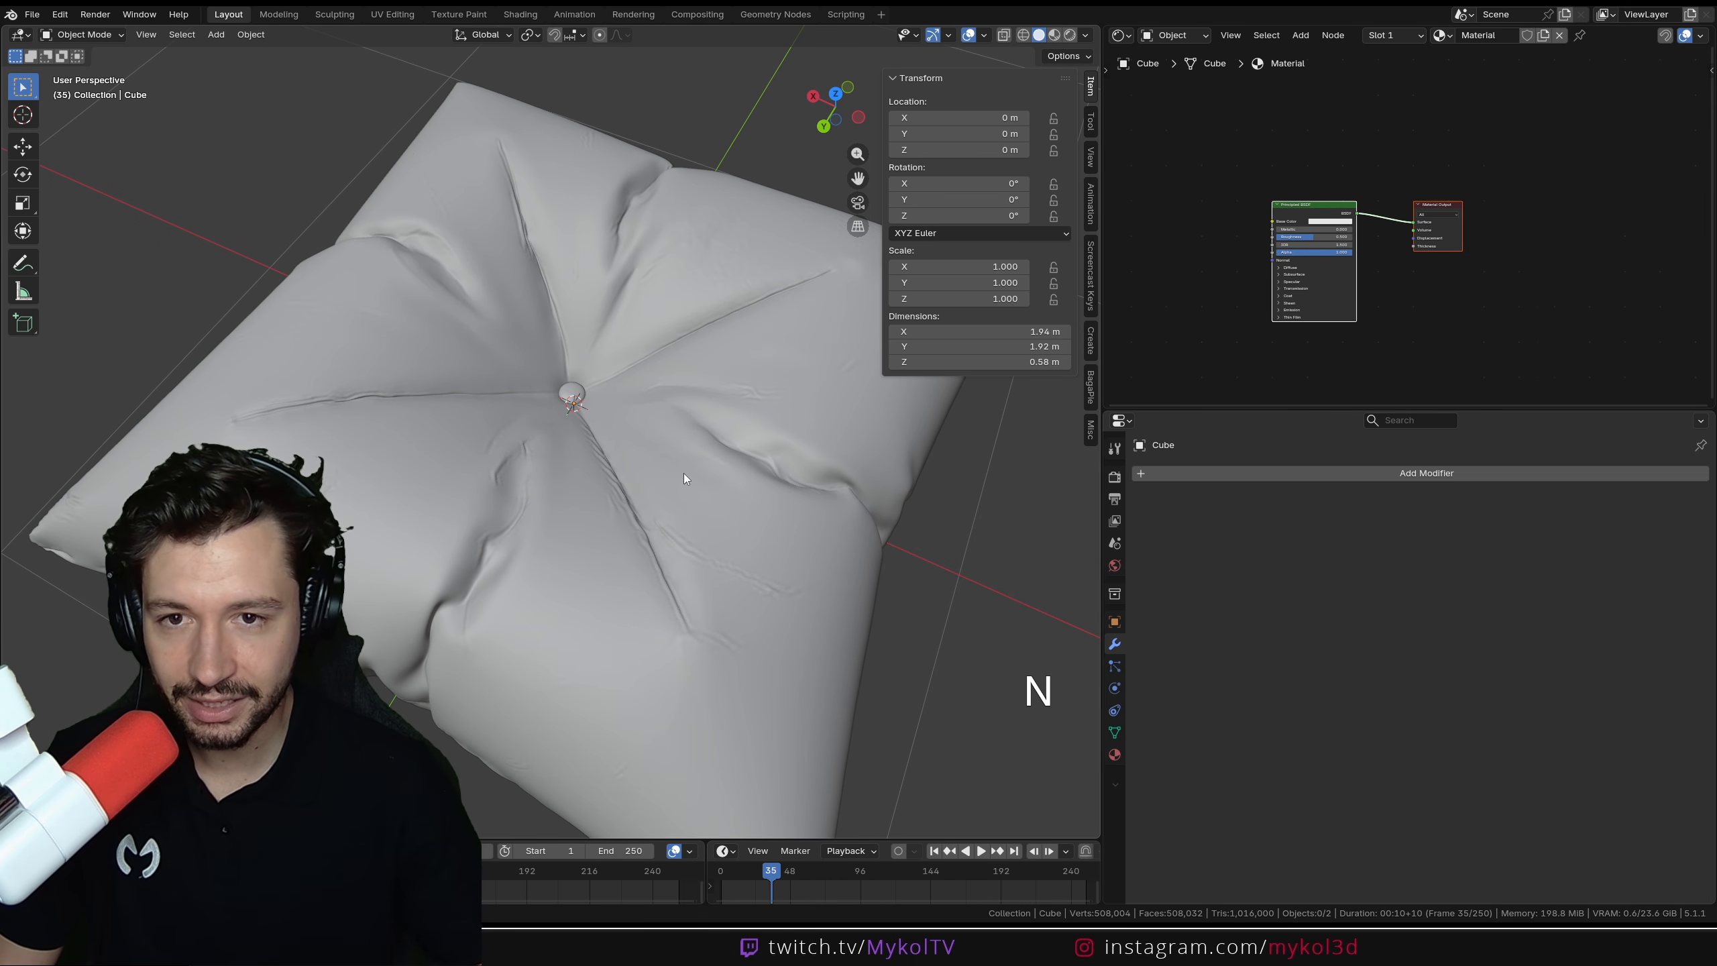
pyautogui.scroll(3, 1304, 220)
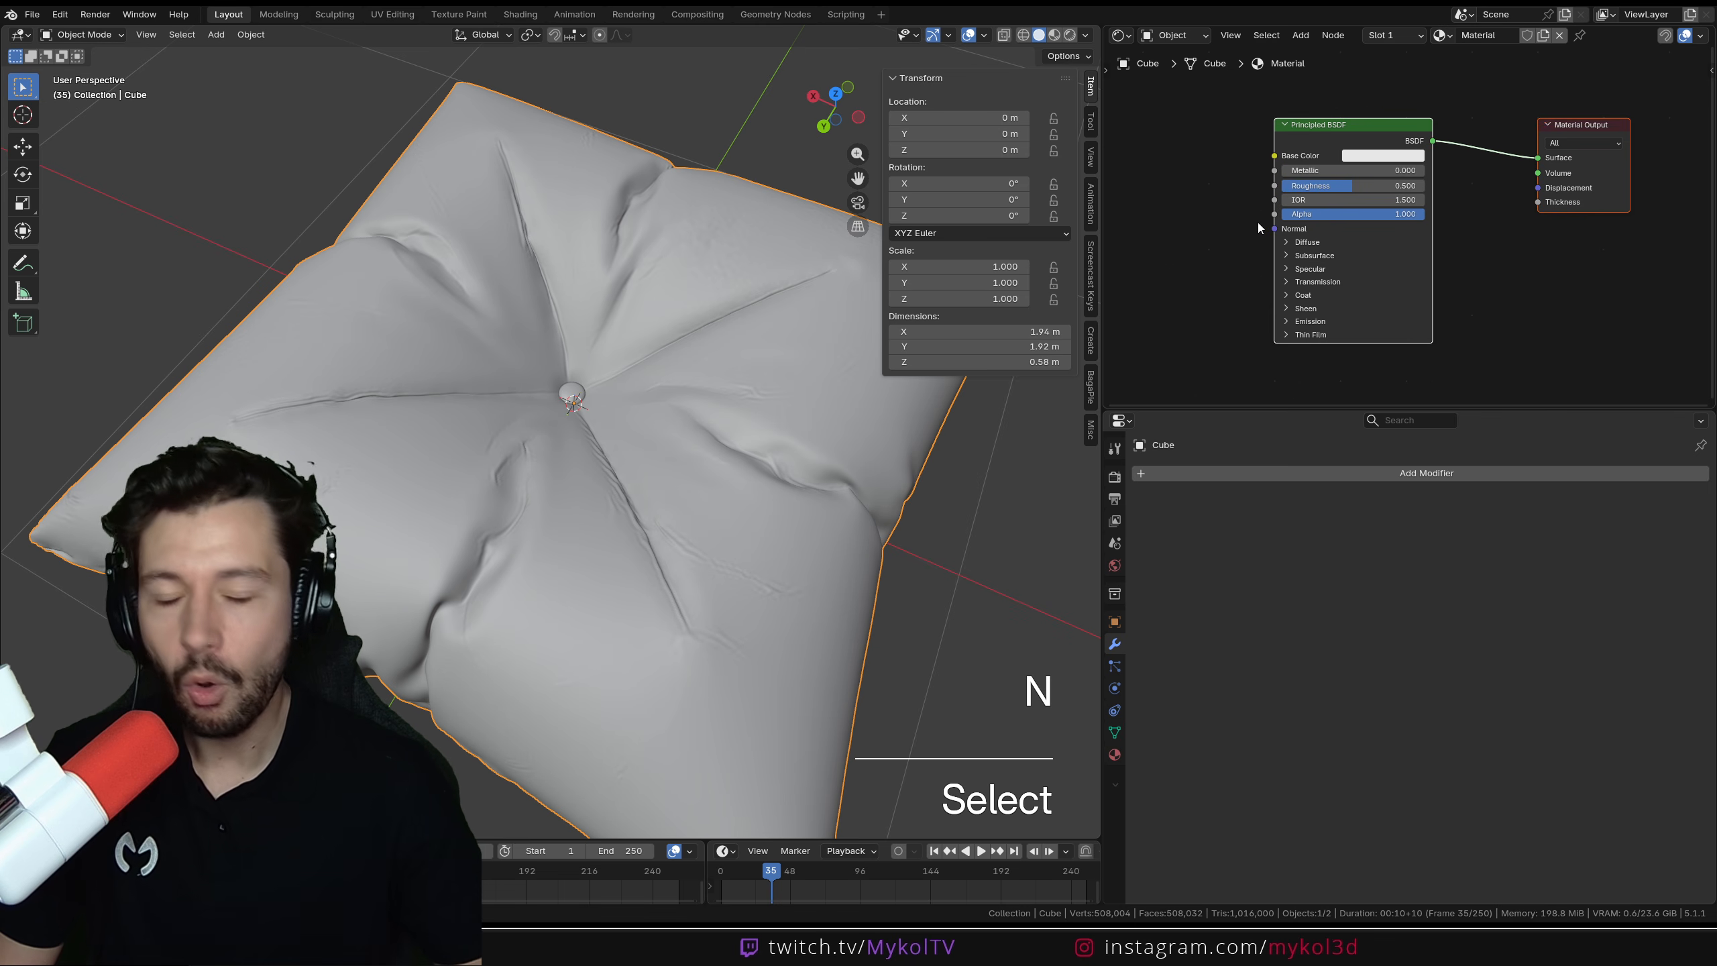
pyautogui.moveTo(1230, 250); pyautogui.dragTo(1293, 272, button='middle')
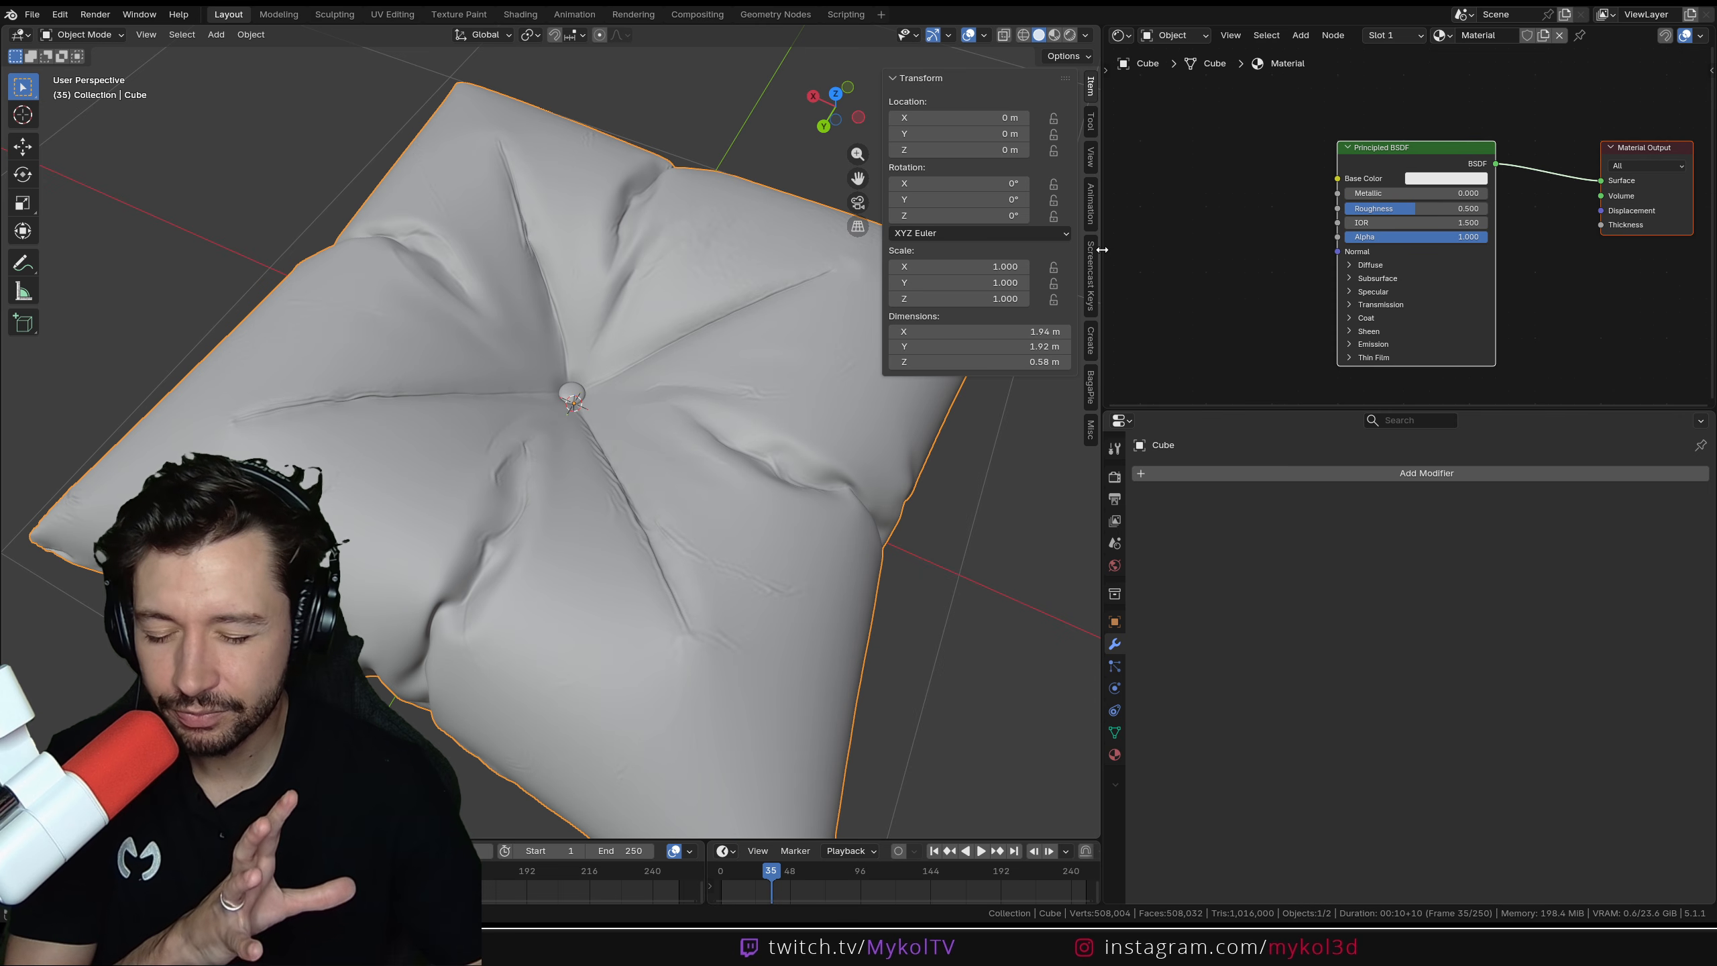
pyautogui.moveTo(1102, 250); pyautogui.dragTo(981, 239)
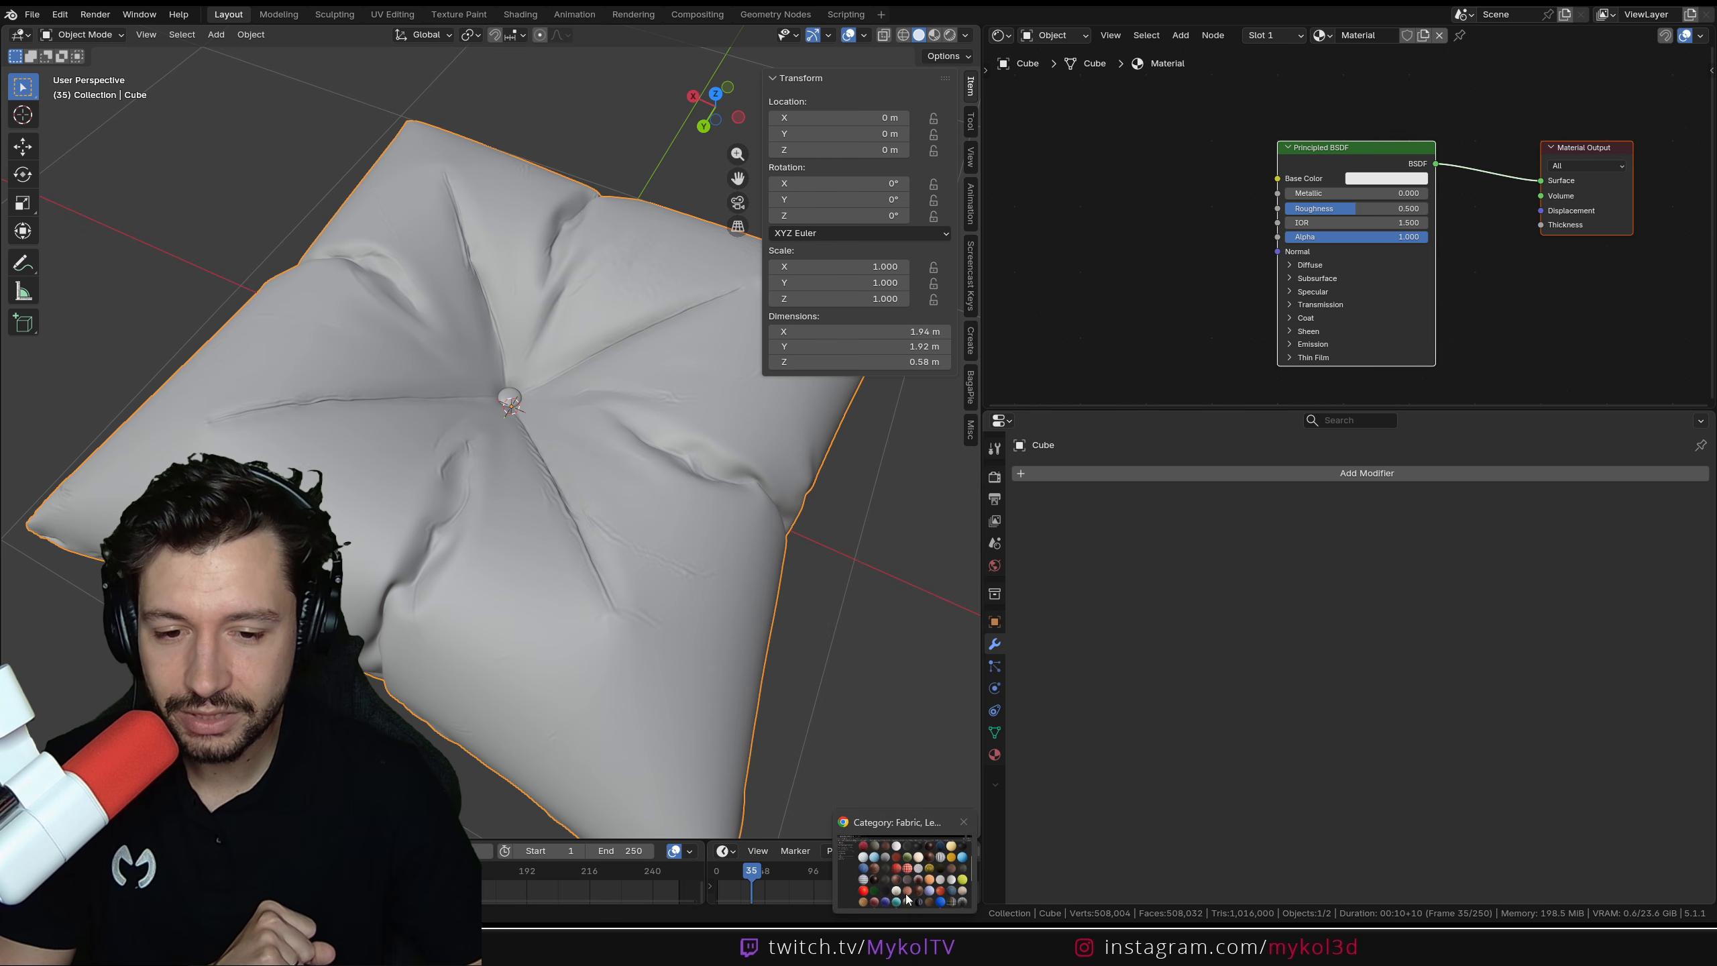
# Switch to the browser and look through ambientCG's Fabric 052 page and its Fabric and Leather category
pyautogui.click(905, 865)
pyautogui.click(240, 10)
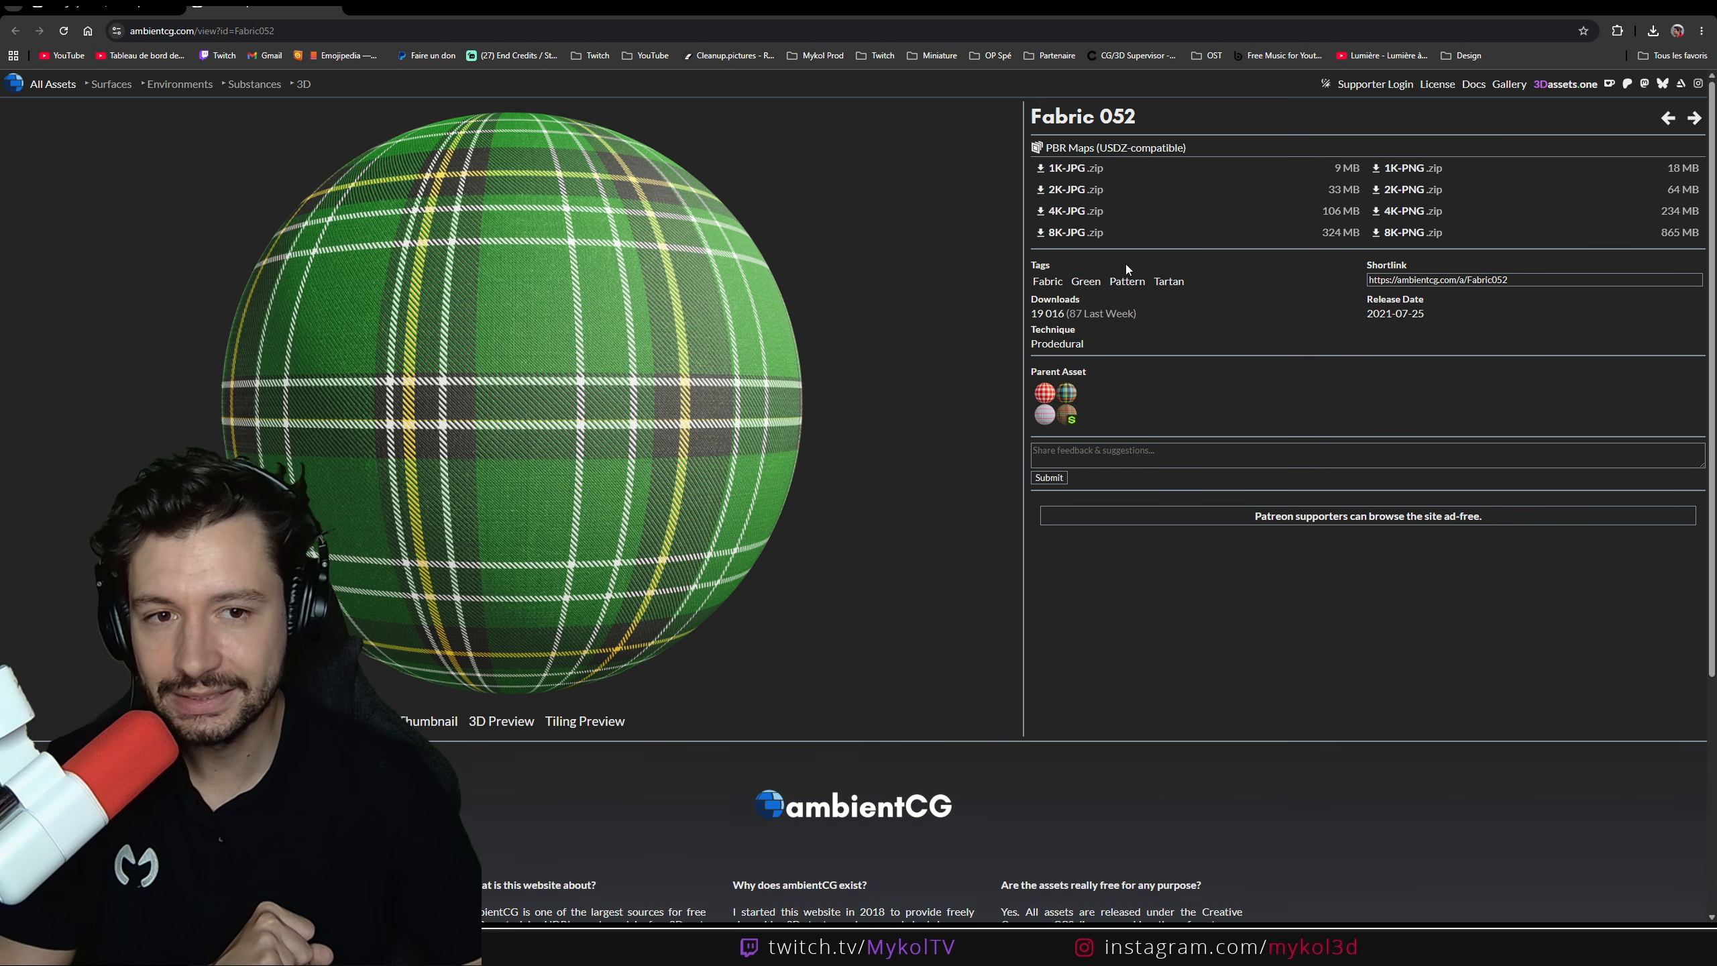
pyautogui.click(118, 8)
pyautogui.scroll(10, 599, 353)
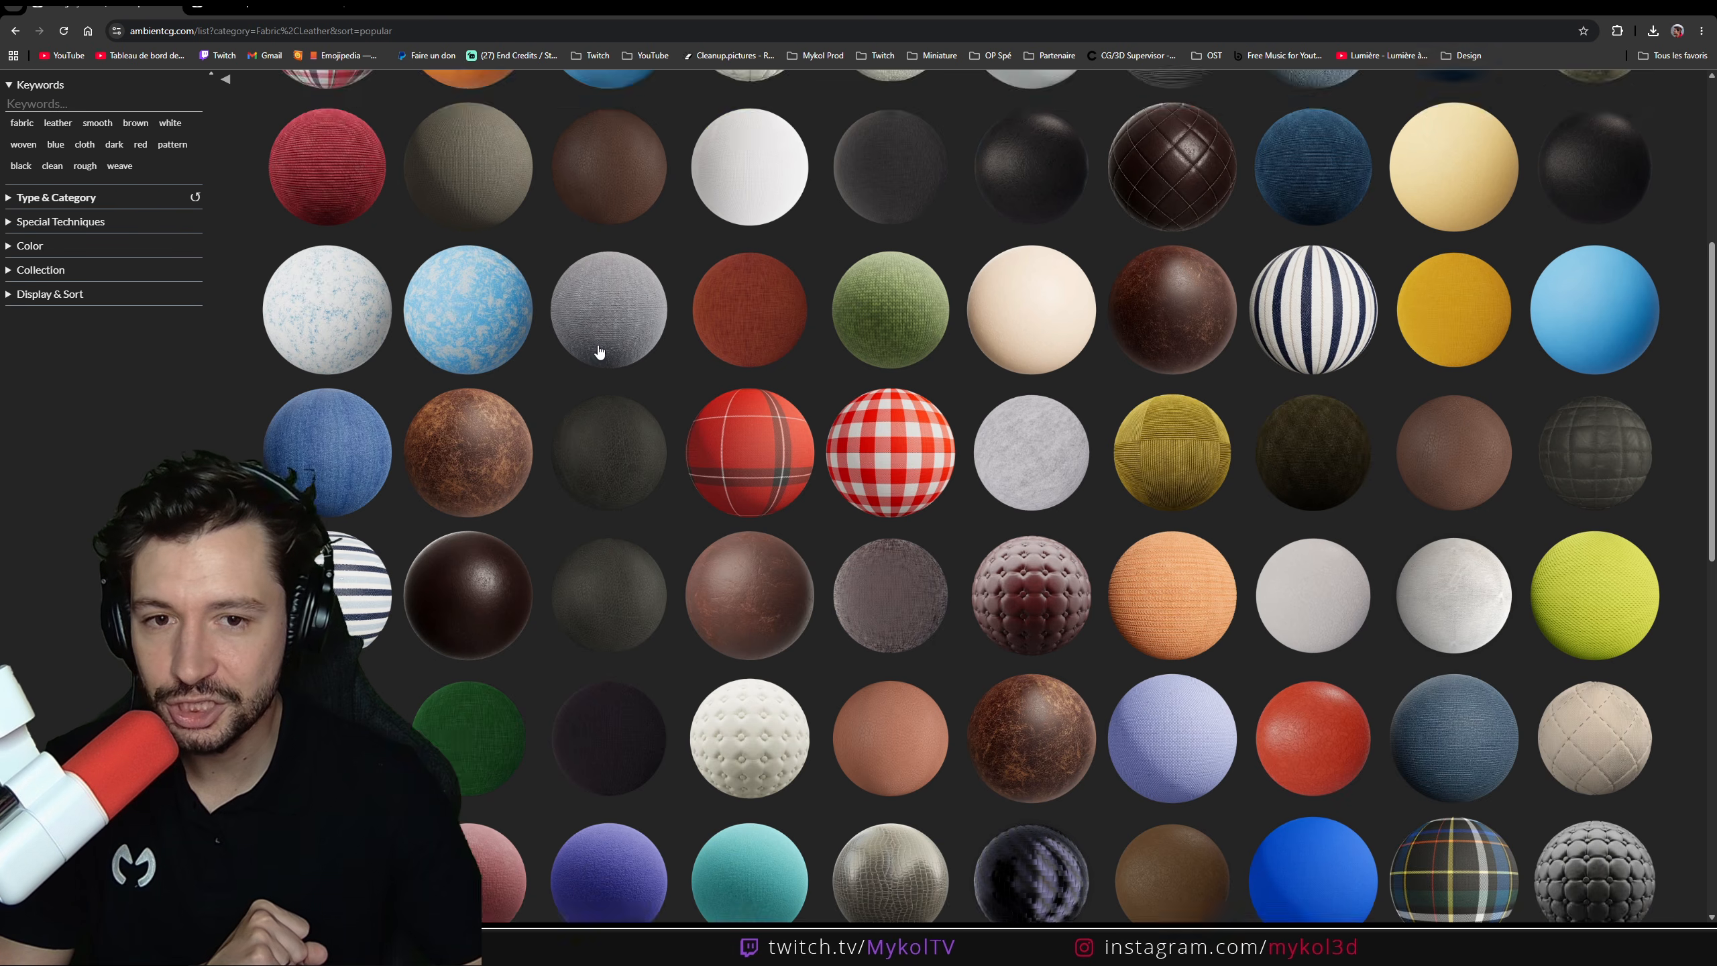
pyautogui.click(14, 83)
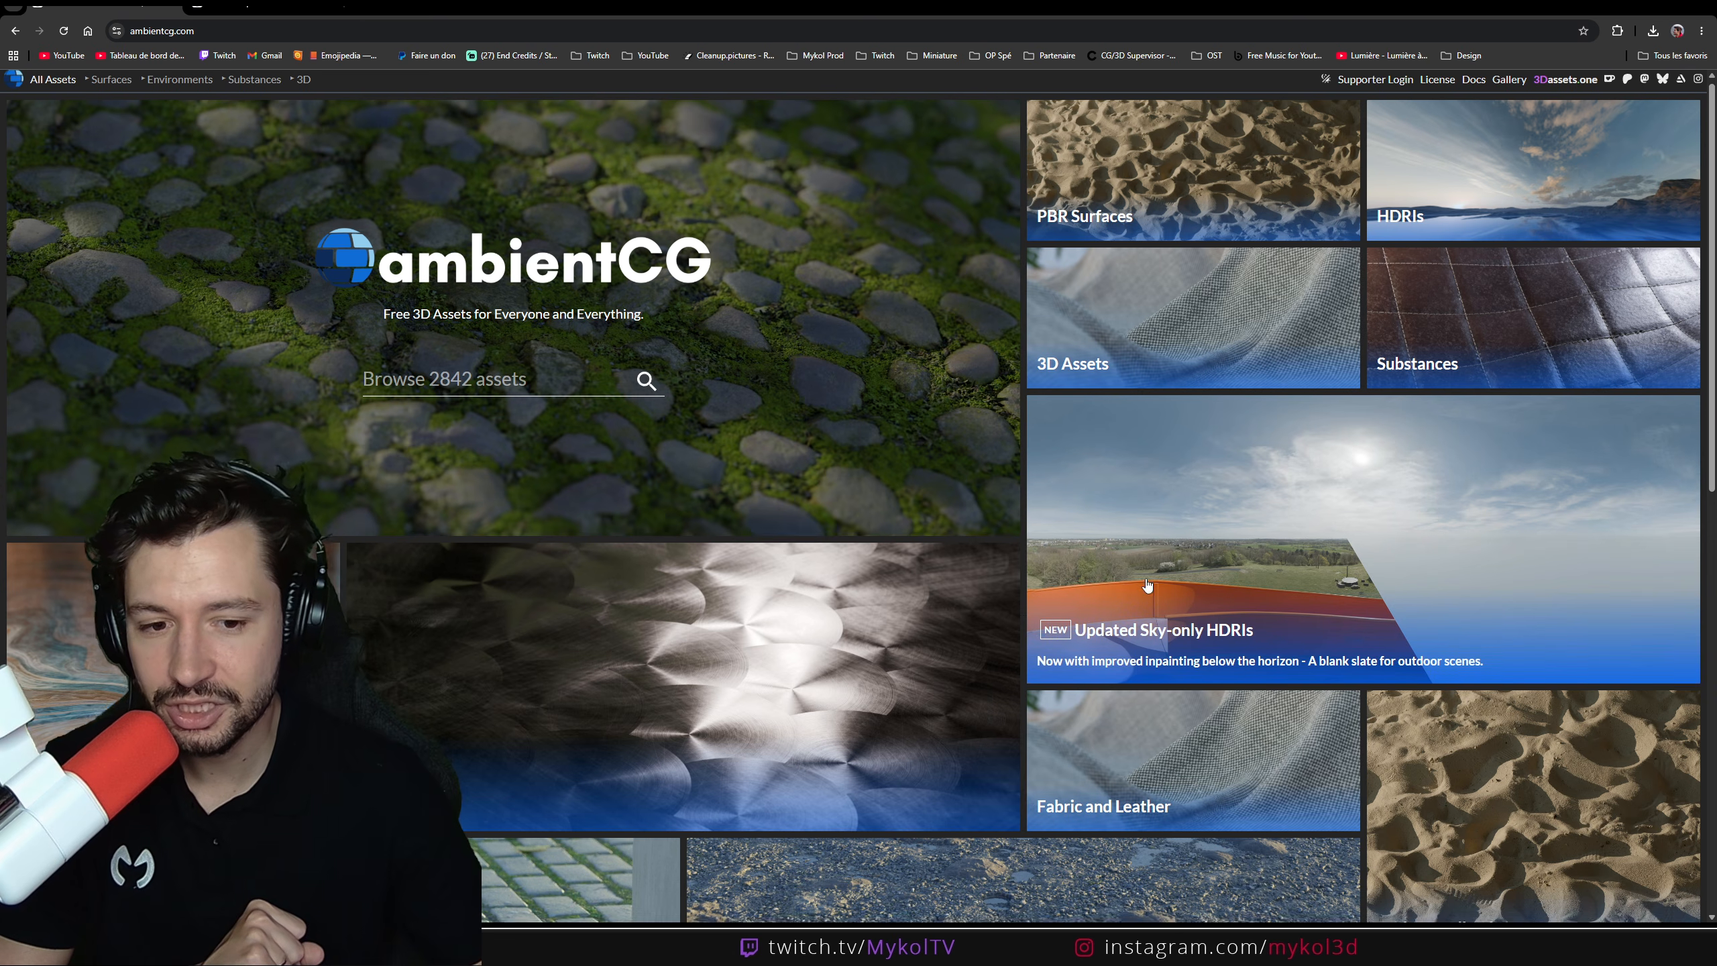
pyautogui.scroll(-4, 1135, 509)
pyautogui.click(1137, 494)
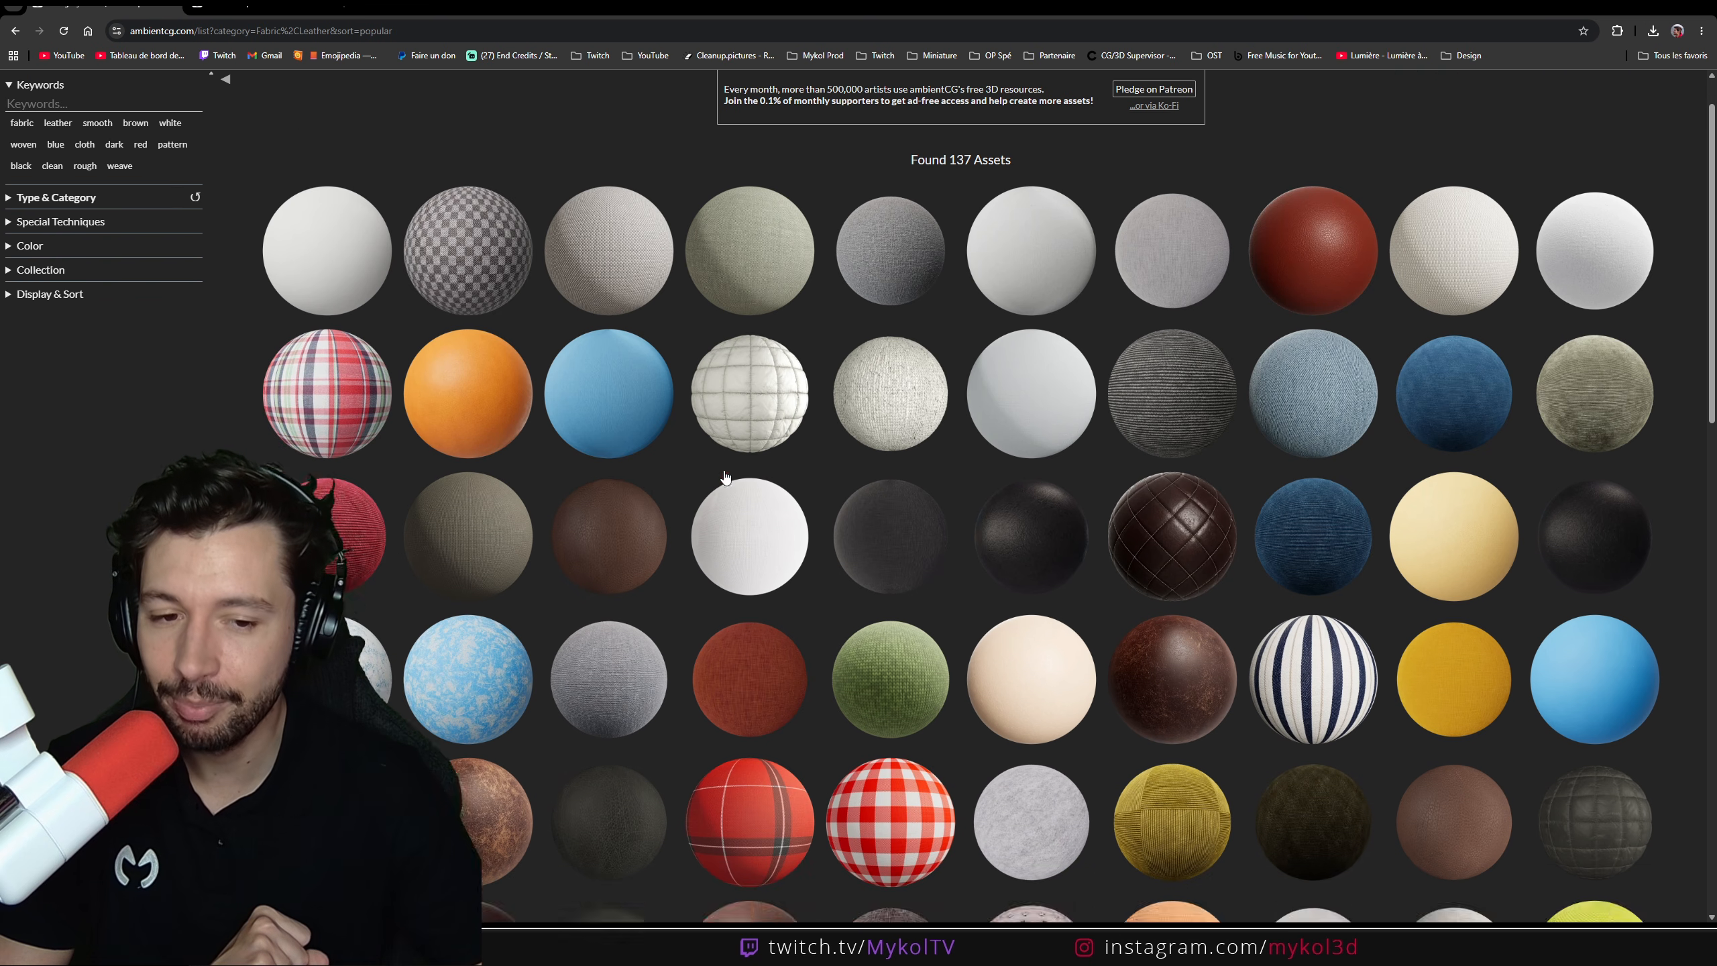
pyautogui.scroll(-8, 701, 510)
pyautogui.click(1656, 8)
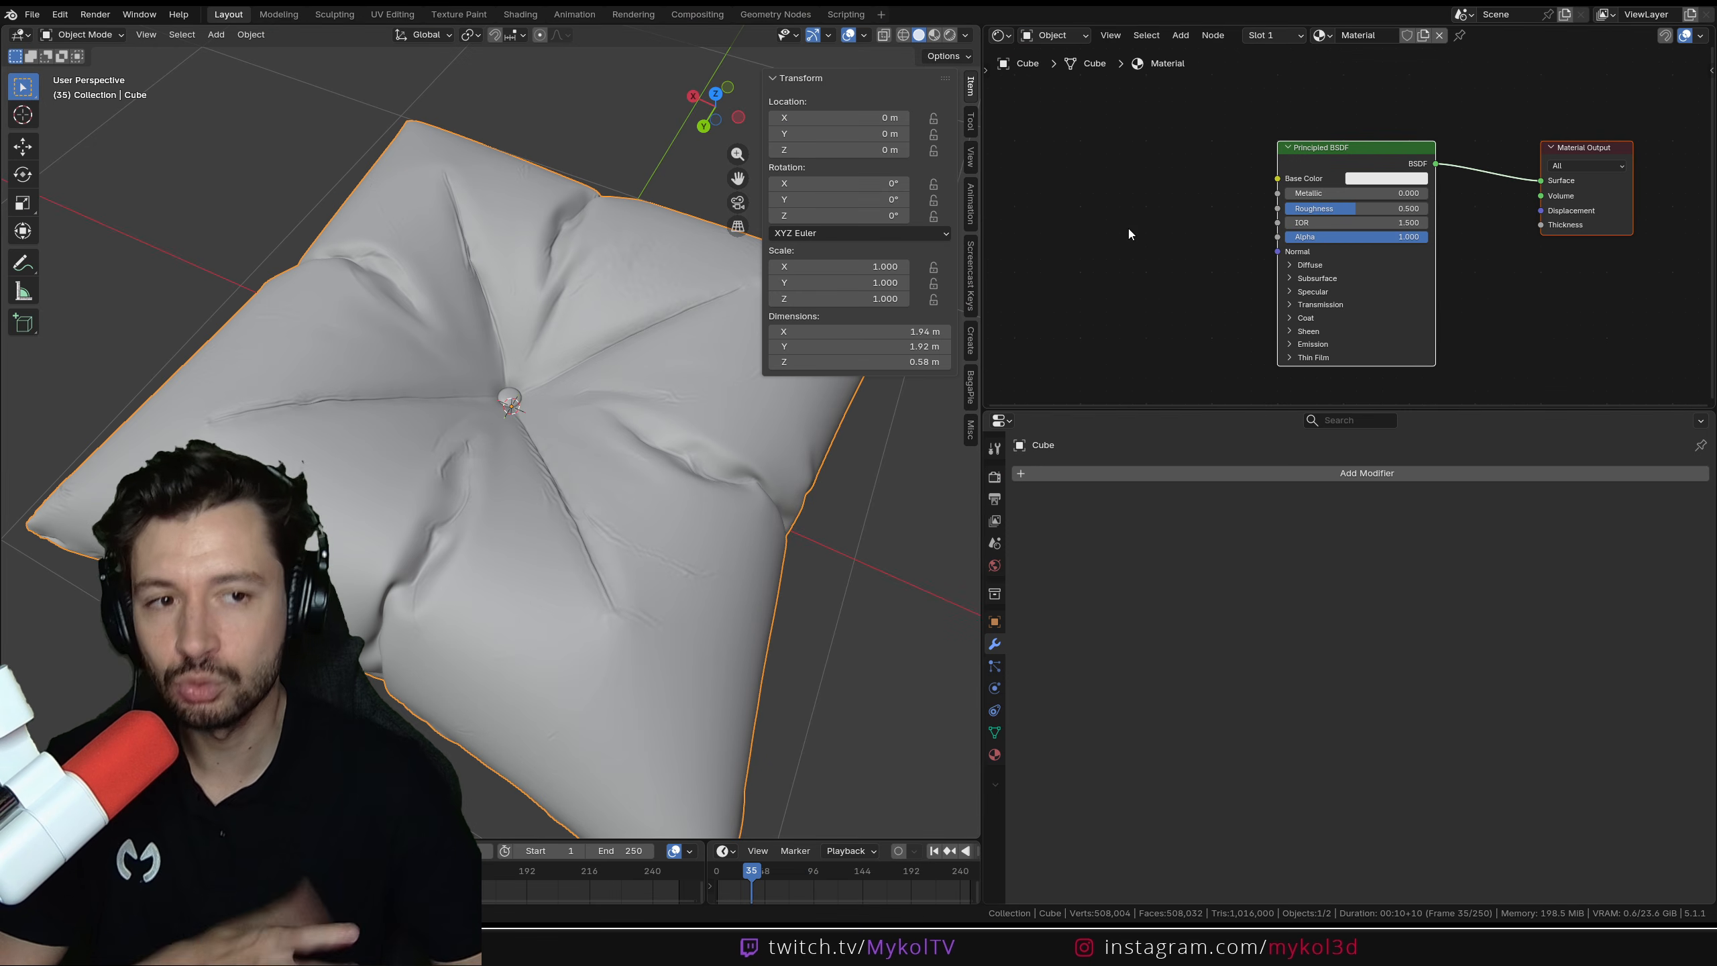
# Import the Color, NormalGL, Roughness and AmbientOcclusion maps from the downloaded Fabric052_4K-JPG folder into the cushion's material as image texture nodes
pyautogui.press('super+e')
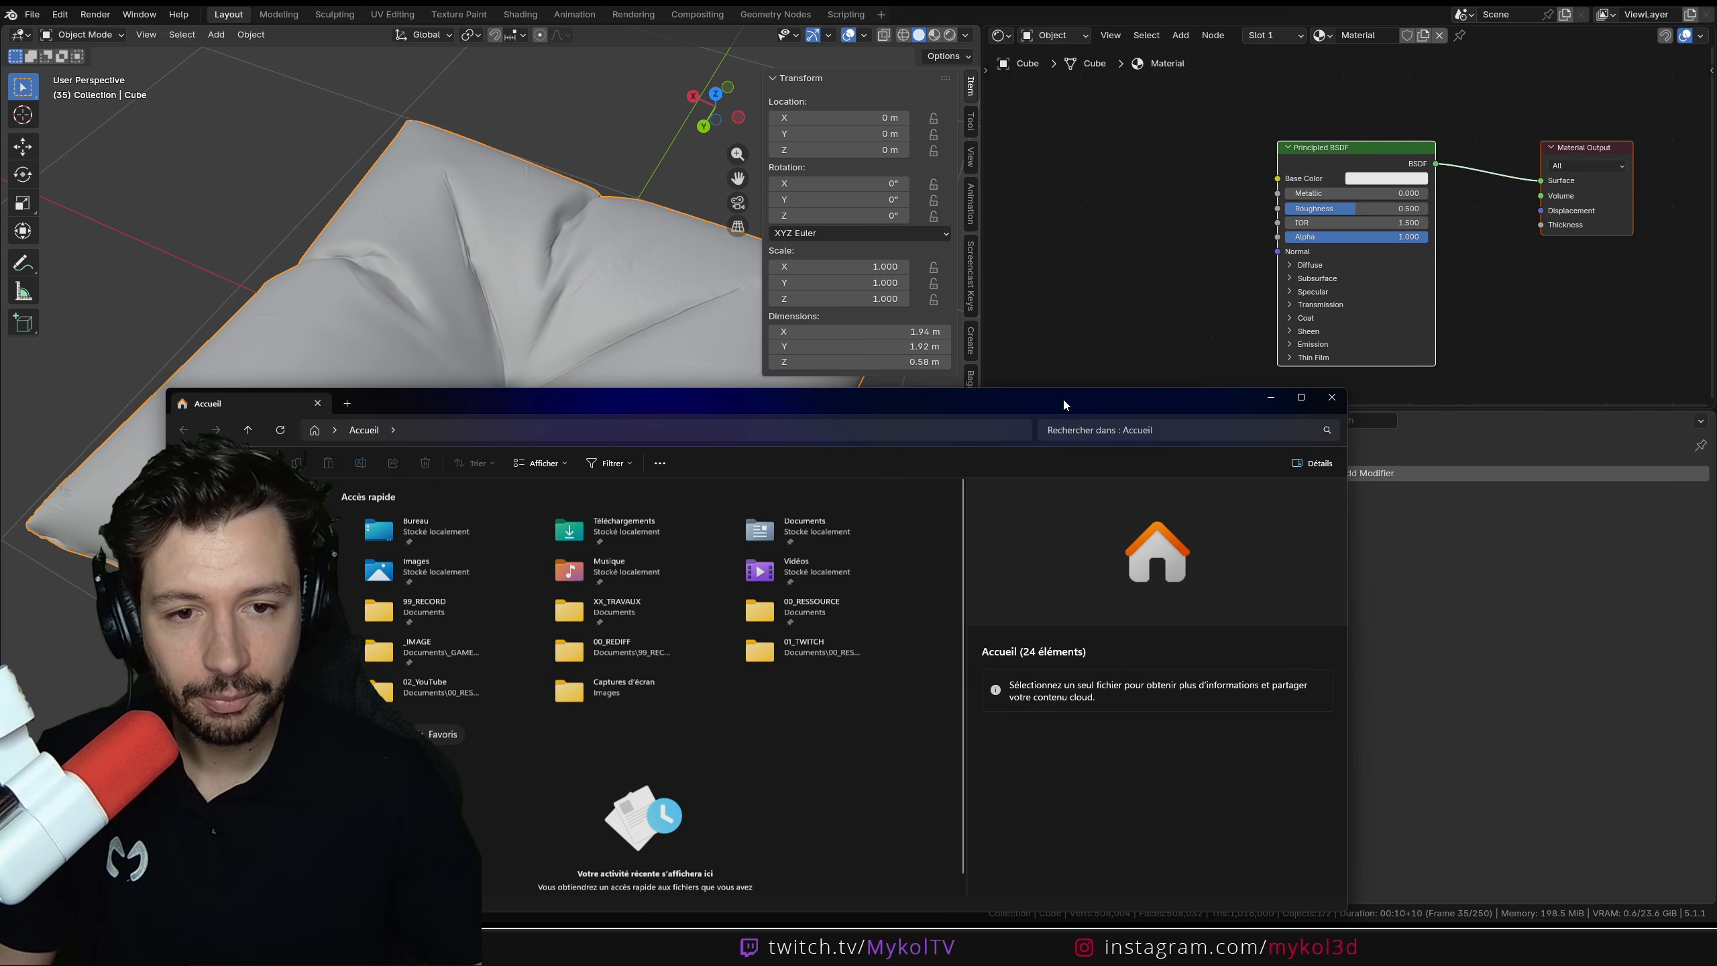
pyautogui.moveTo(1062, 397); pyautogui.dragTo(1716, 166)
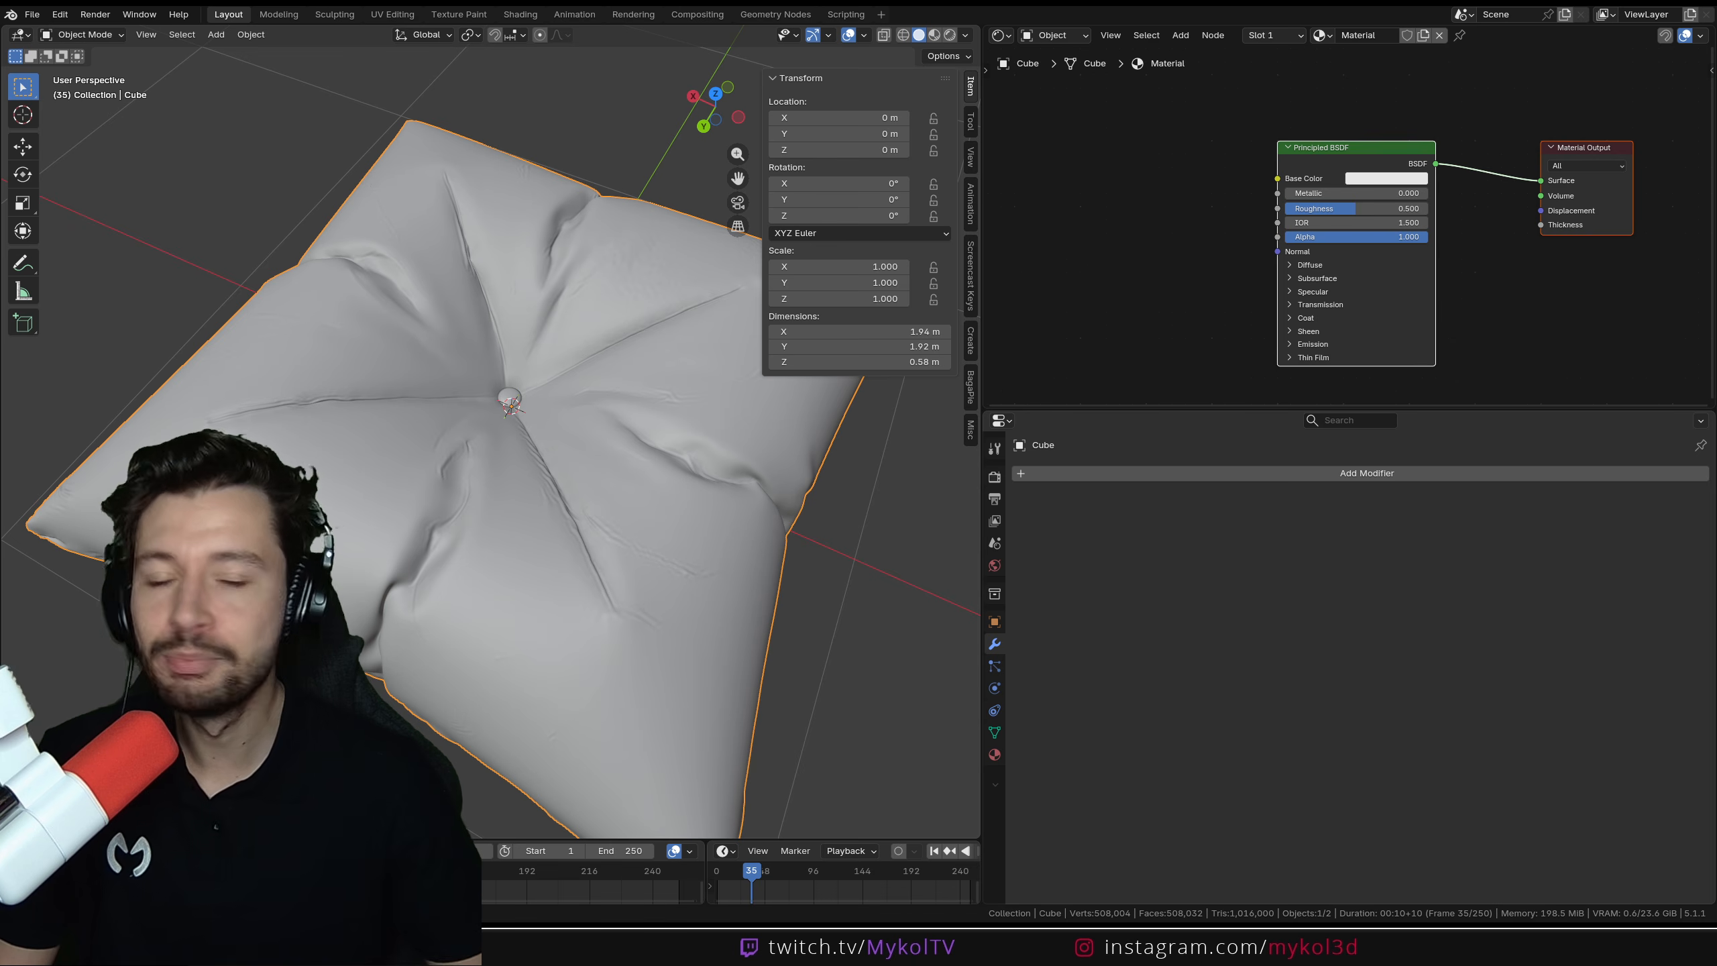
pyautogui.moveTo(1715, 582); pyautogui.dragTo(417, 252)
pyautogui.click(309, 450)
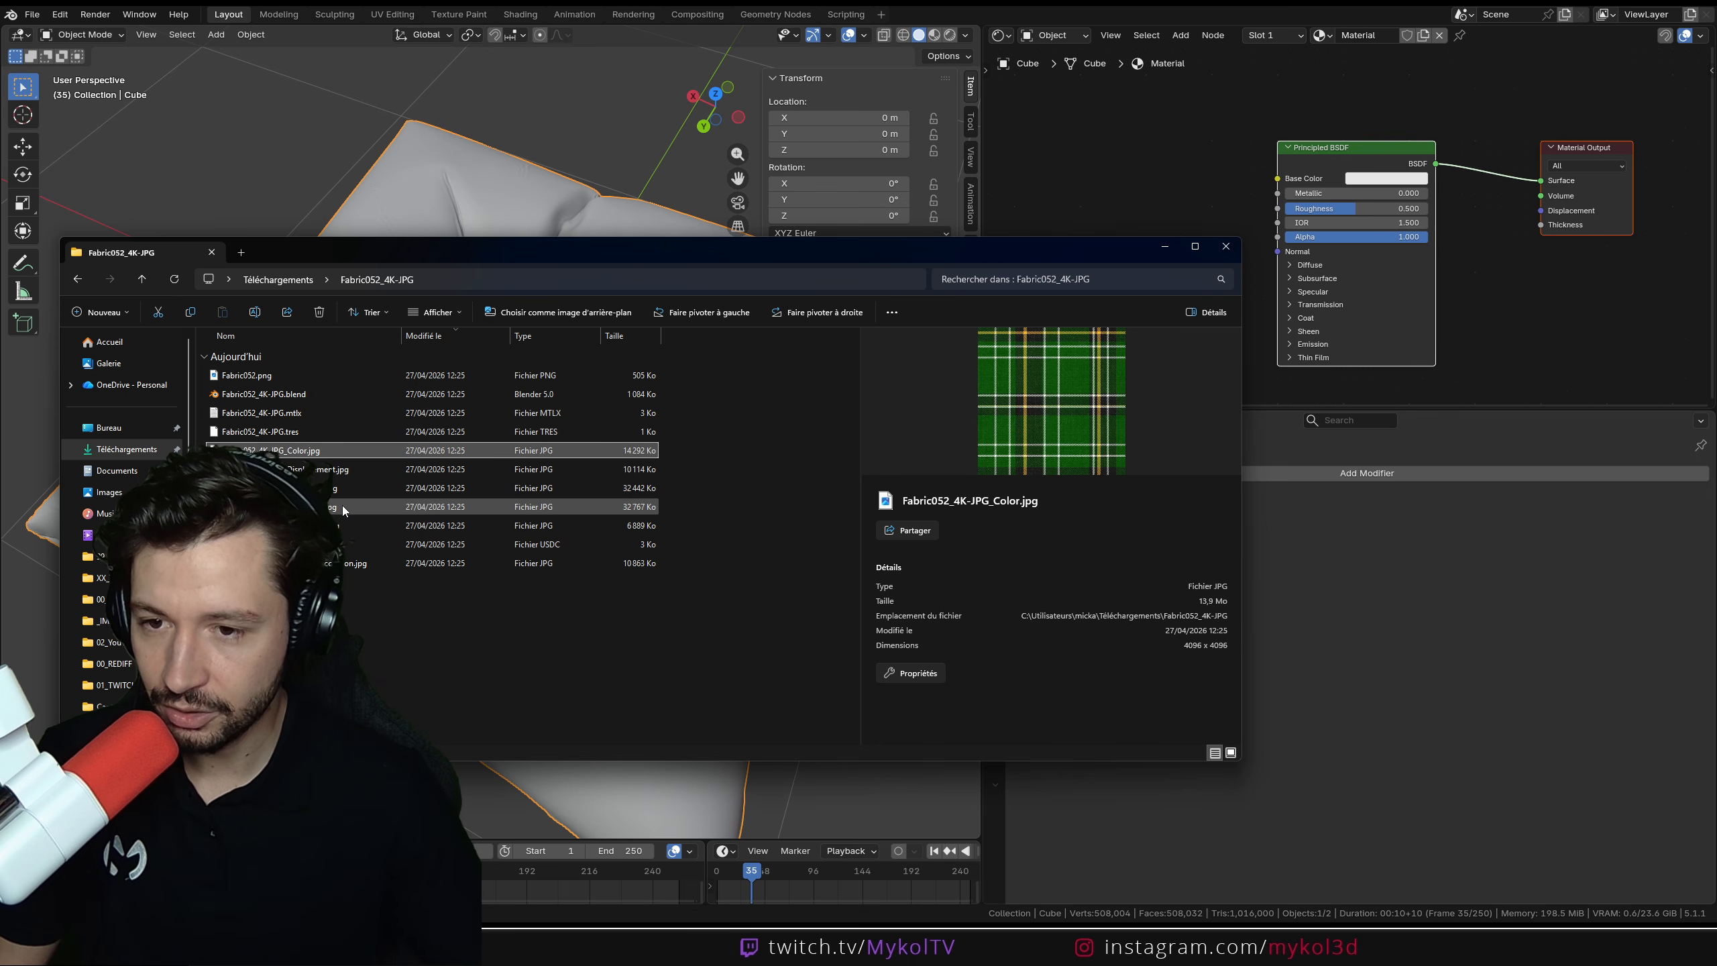
pyautogui.keyDown('ctrl'); pyautogui.click(342, 507); pyautogui.keyUp('ctrl')
pyautogui.keyDown('ctrl'); pyautogui.click(331, 528); pyautogui.keyUp('ctrl')
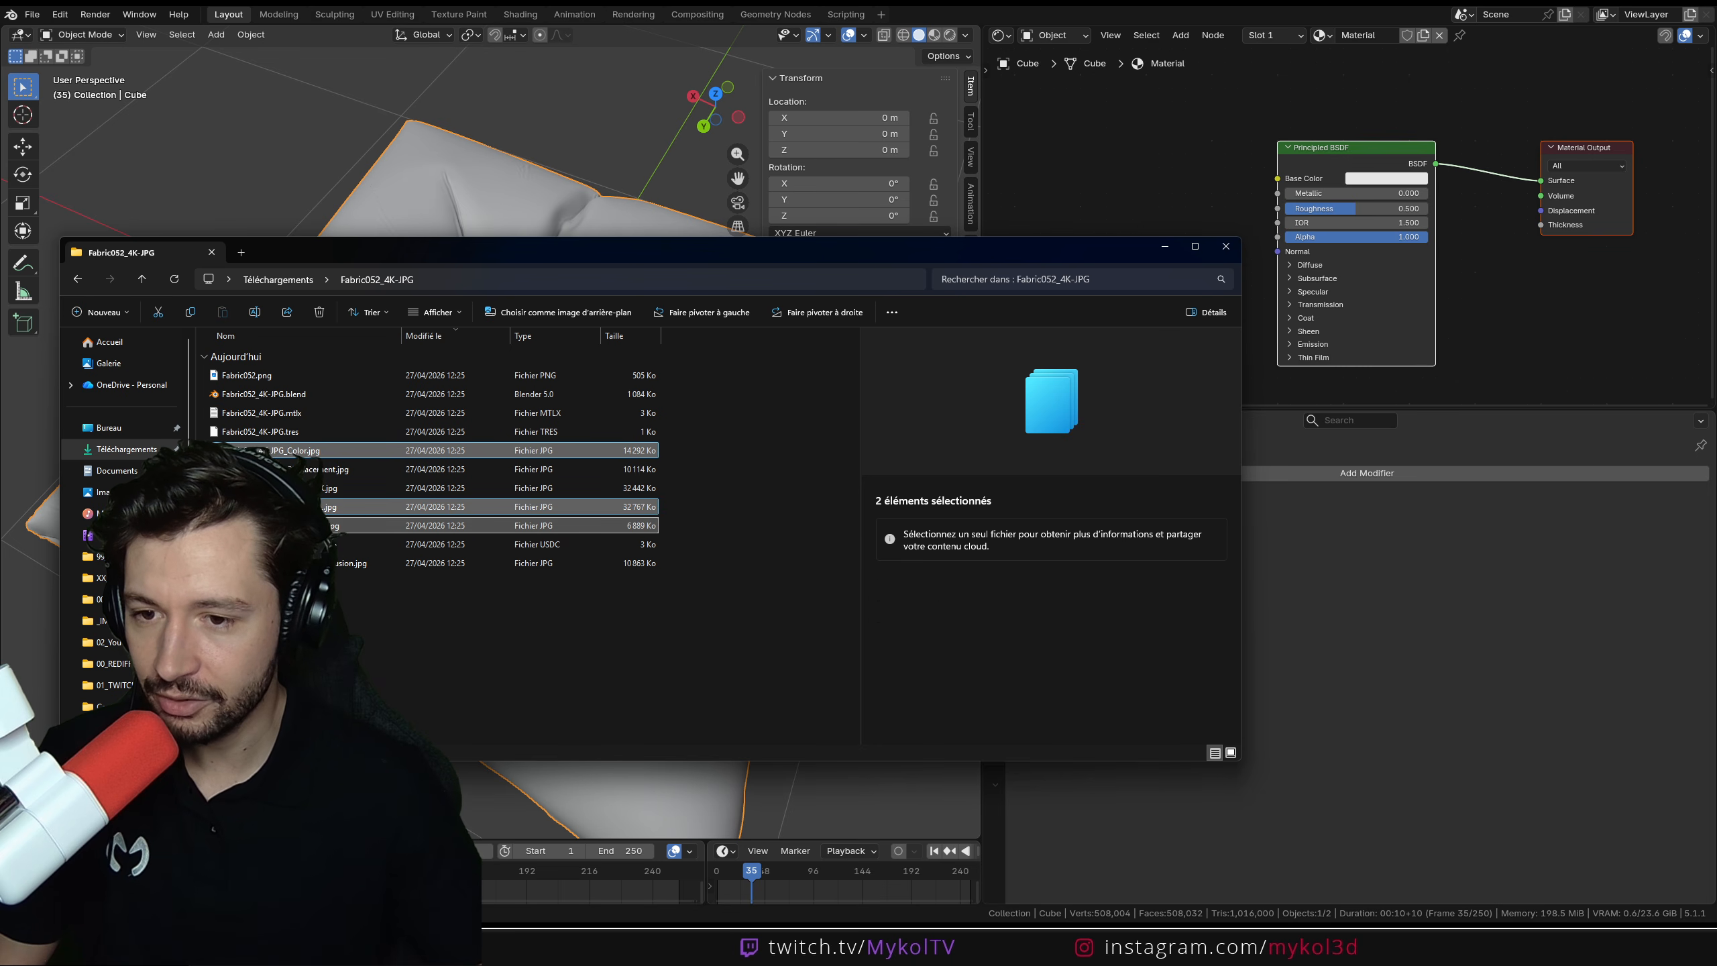
pyautogui.keyDown('ctrl'); pyautogui.click(337, 563); pyautogui.keyUp('ctrl')
pyautogui.moveTo(328, 448); pyautogui.dragTo(1100, 158)
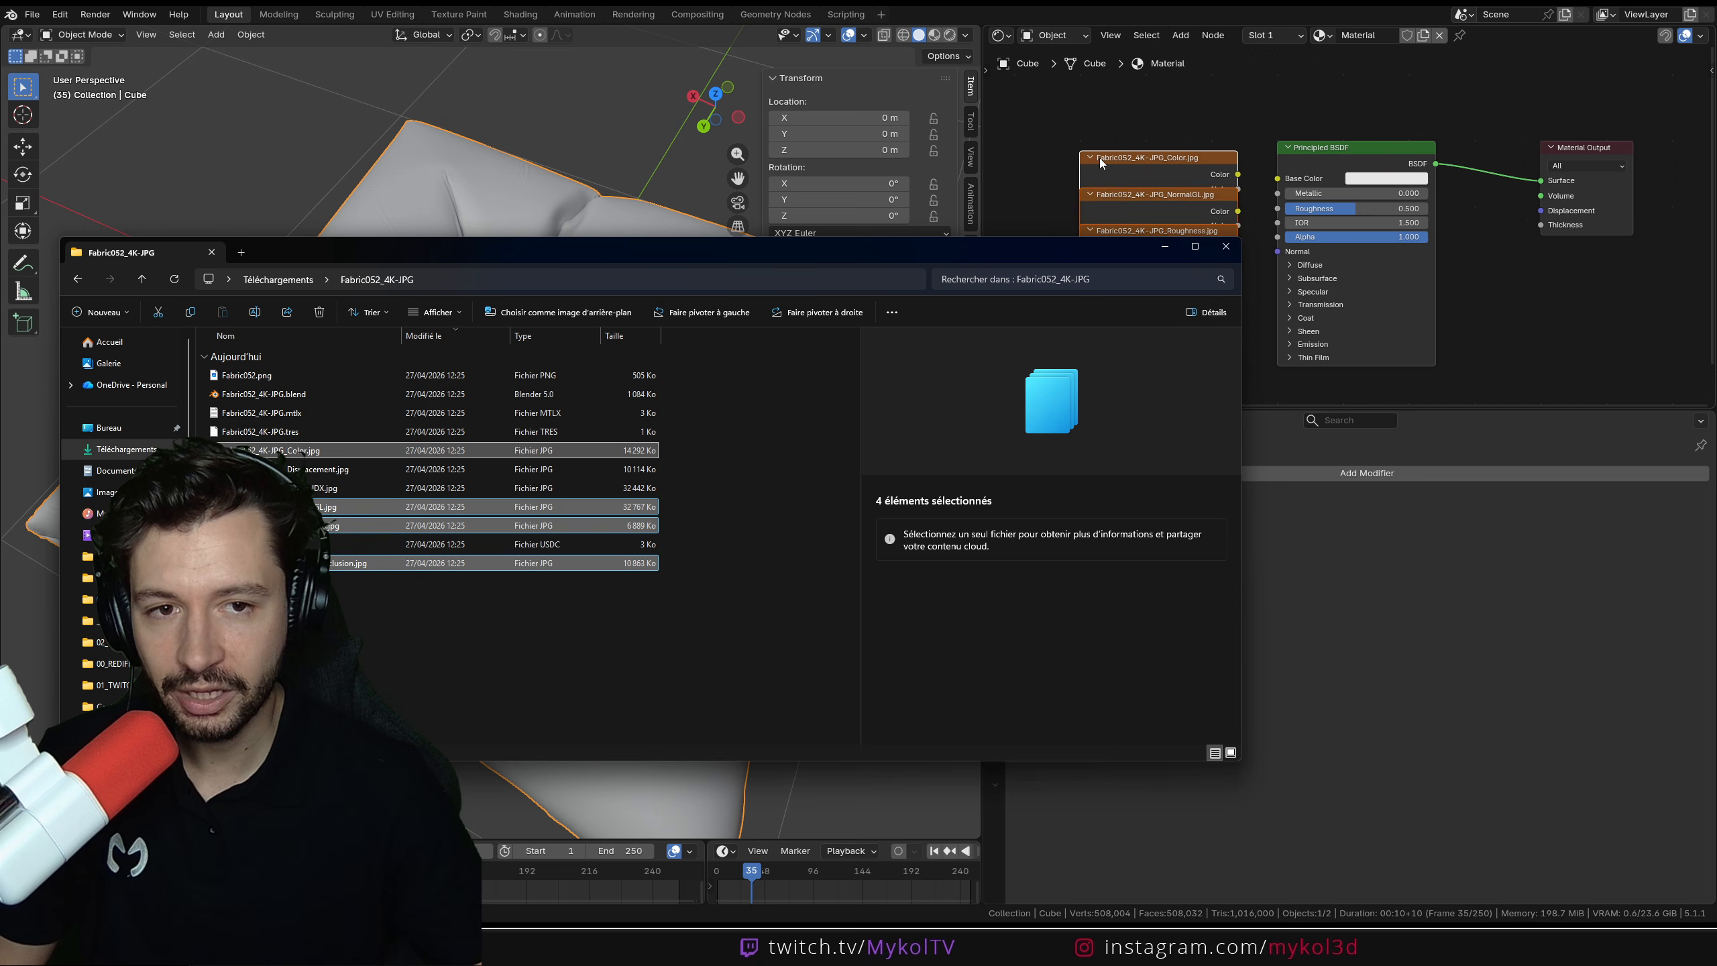
pyautogui.click(1162, 252)
# Maximize the Shader Editor, move the Color texture node clear of the others, and connect its Color output to Base Color
pyautogui.hotkey('ctrl', 'space')
pyautogui.scroll(-2, 906, 304)
pyautogui.moveTo(653, 292); pyautogui.dragTo(789, 160, button='middle')
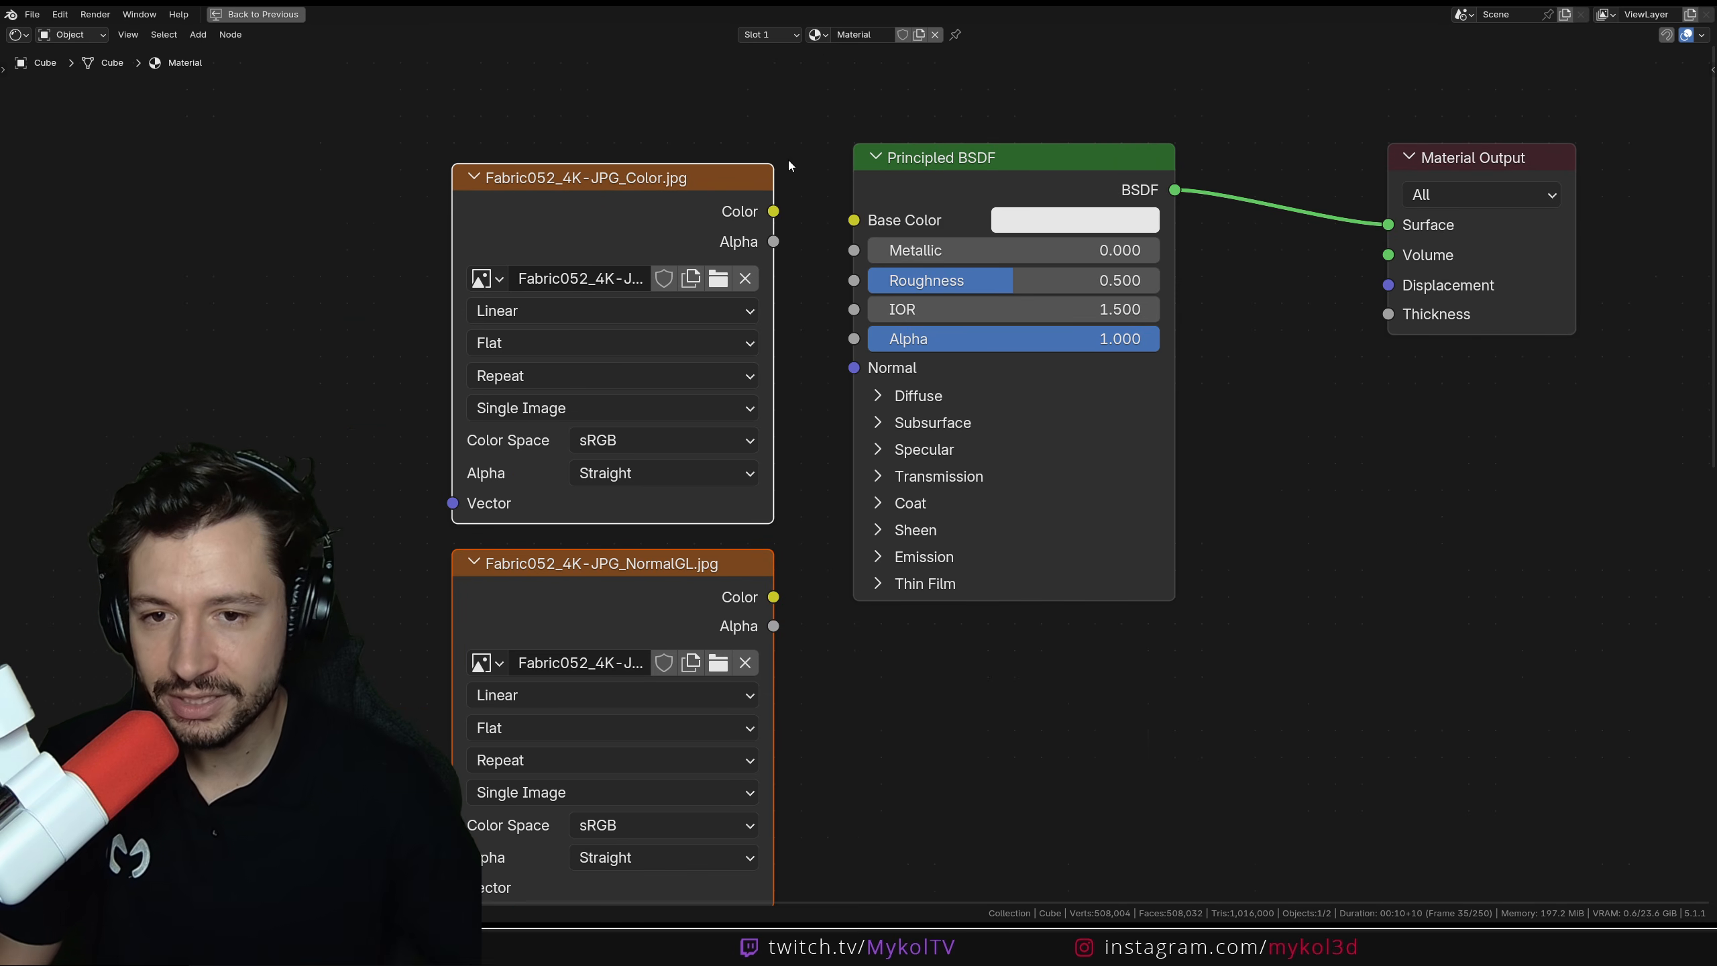
pyautogui.moveTo(671, 185); pyautogui.dragTo(441, 108)
# Set the color space of the NormalGL and Roughness textures to Non-Color
pyautogui.moveTo(660, 796); pyautogui.dragTo(770, 419, button='middle')
pyautogui.click(772, 448)
pyautogui.click(1008, 625)
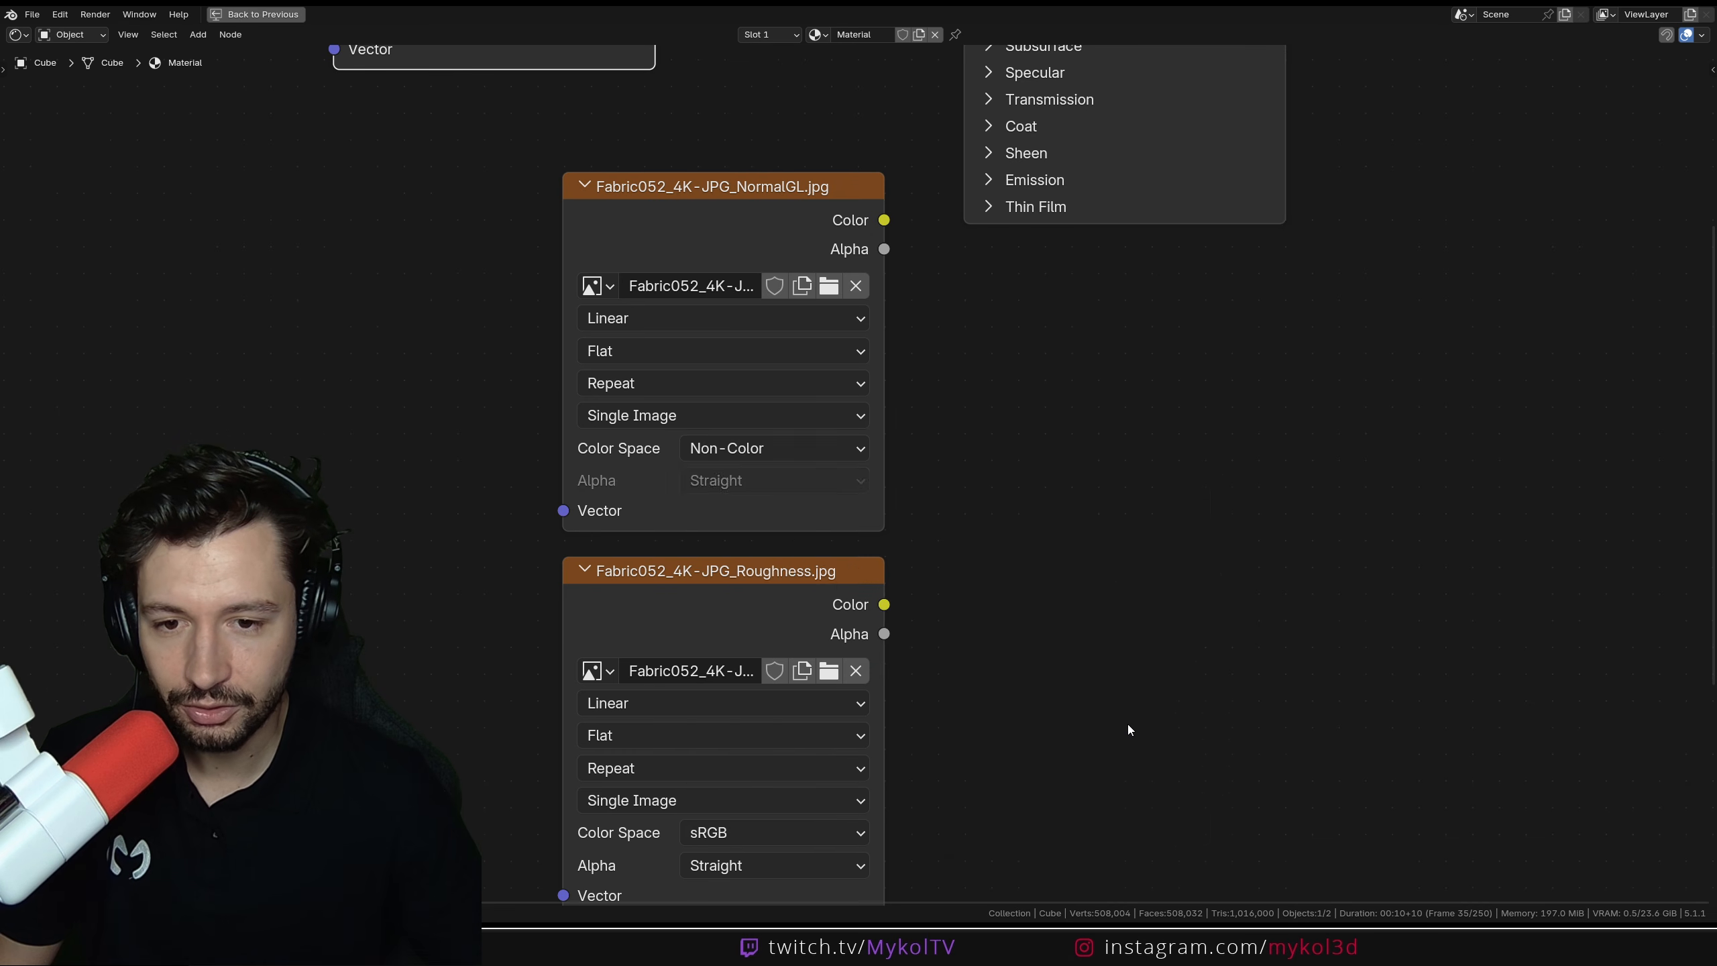
pyautogui.moveTo(1130, 729); pyautogui.dragTo(1188, 431, button='middle')
pyautogui.click(842, 537)
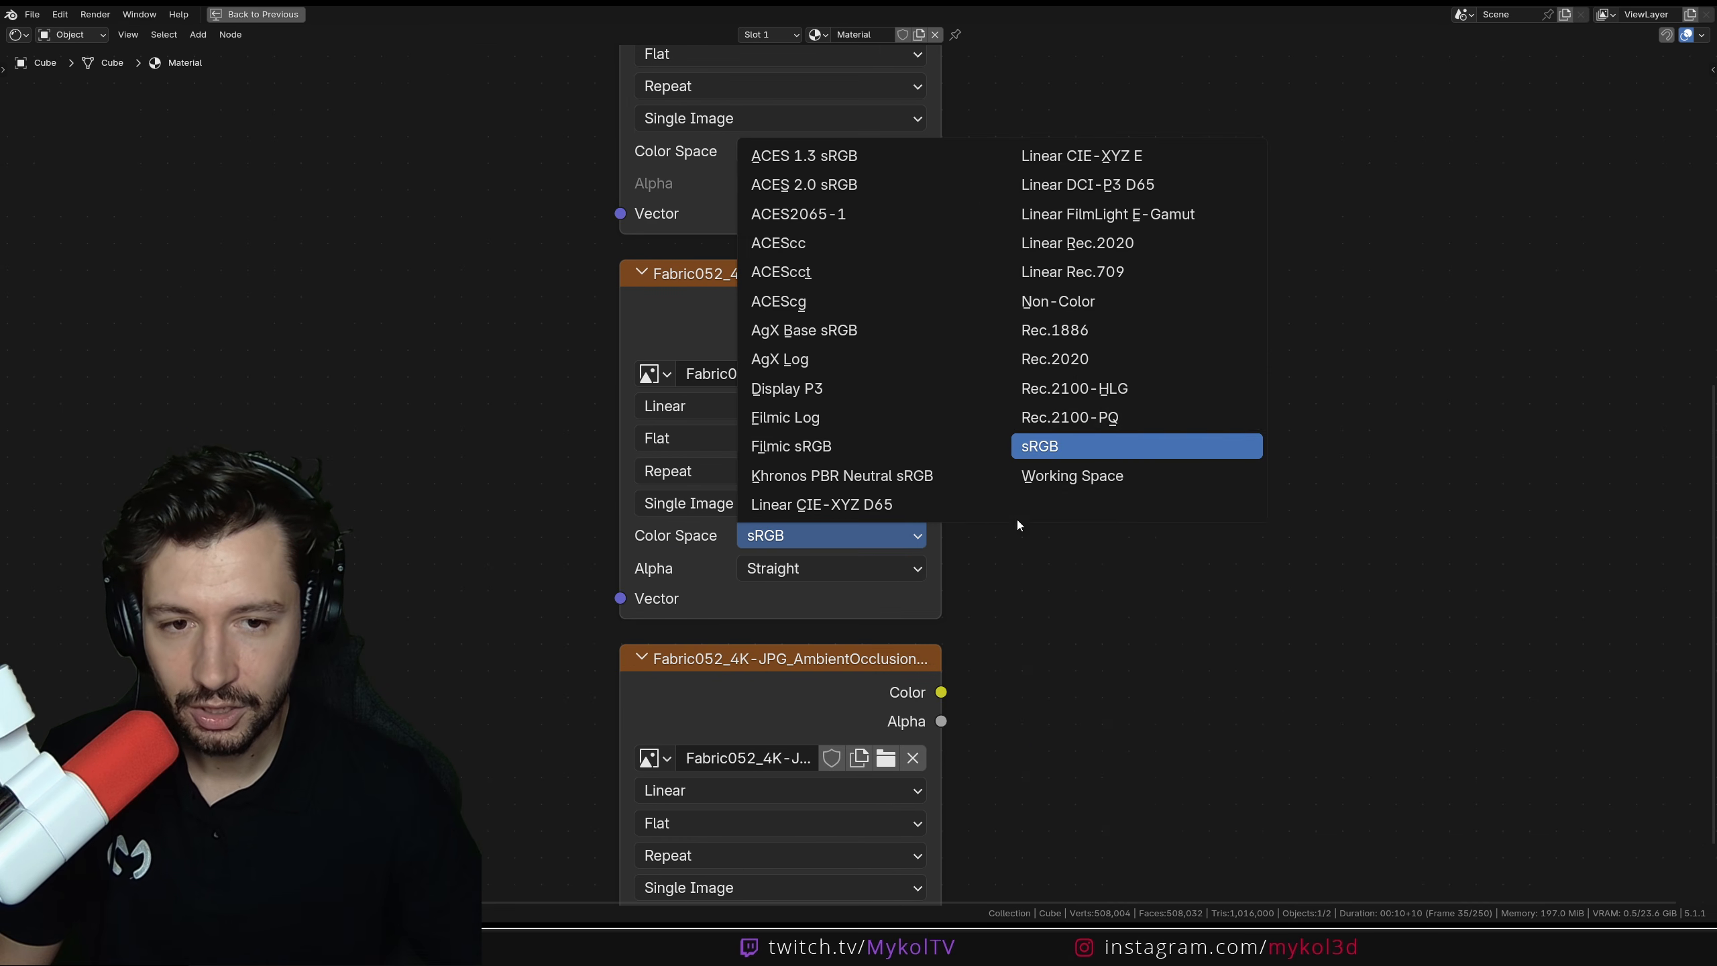
pyautogui.click(1066, 302)
# Arrange the texture nodes in one column, with AmbientOcclusion above Color and NormalGL and Roughness below it
pyautogui.scroll(-2, 1038, 401)
pyautogui.scroll(-4, 1038, 399)
pyautogui.moveTo(1024, 374); pyautogui.dragTo(1018, 487, button='middle')
pyautogui.moveTo(816, 698); pyautogui.dragTo(546, 37)
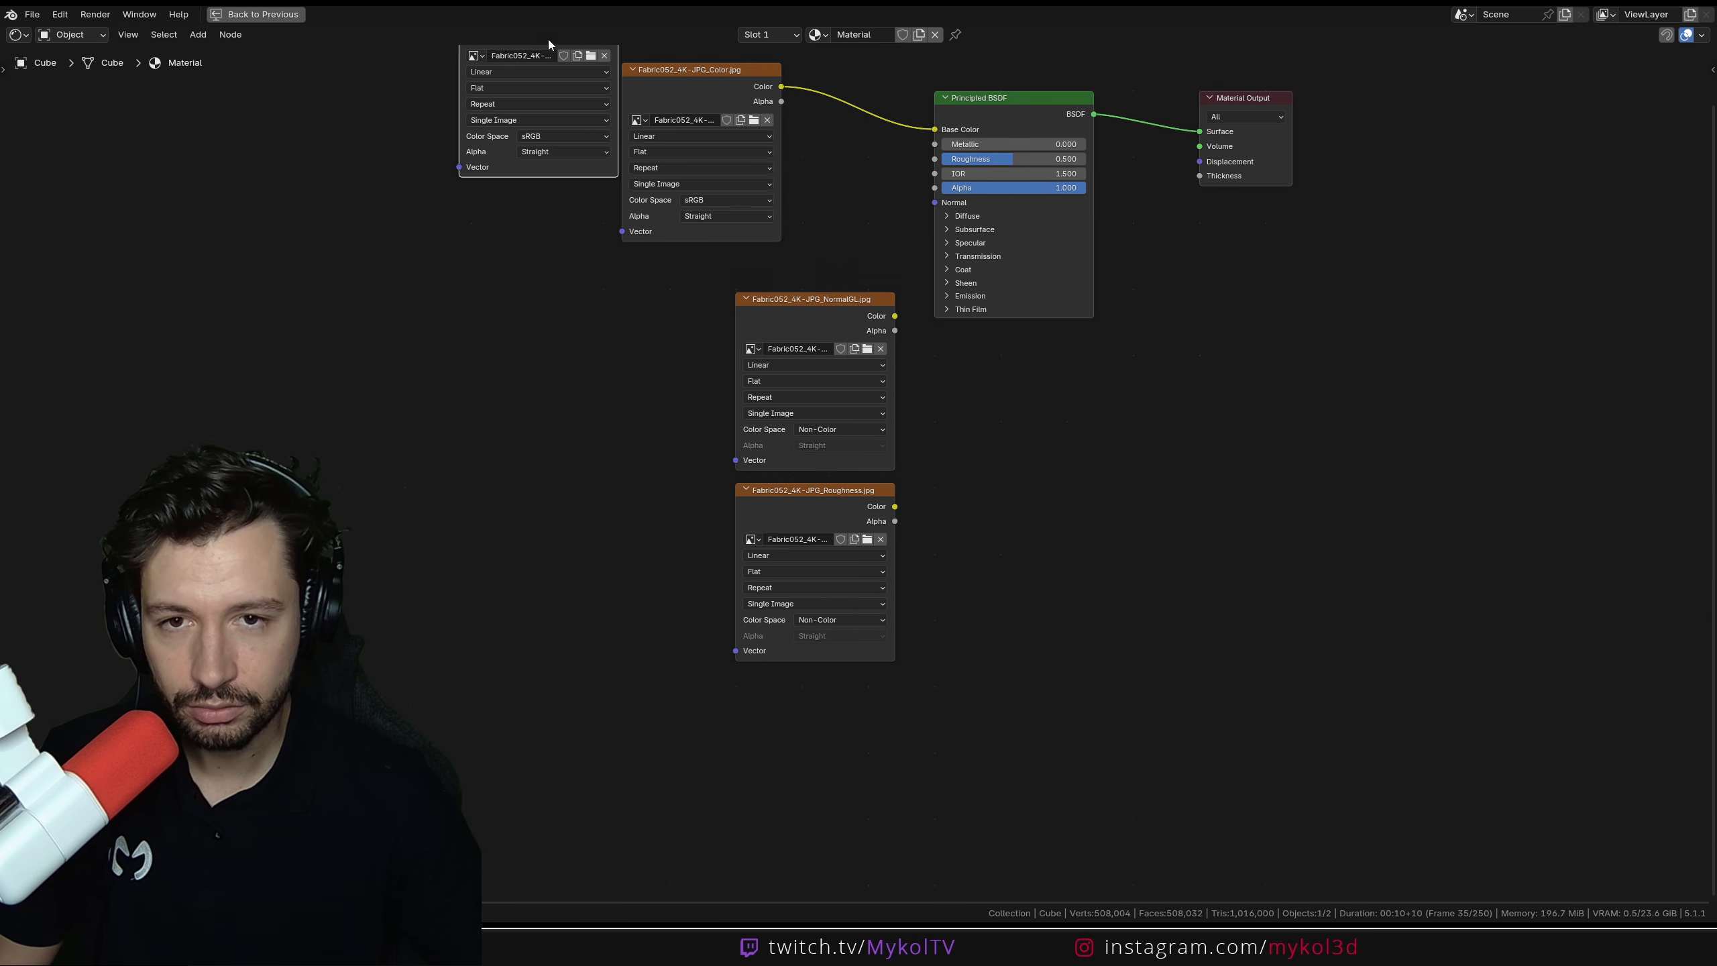
pyautogui.moveTo(619, 48); pyautogui.dragTo(660, 284, button='middle')
pyautogui.moveTo(599, 258); pyautogui.dragTo(759, 132)
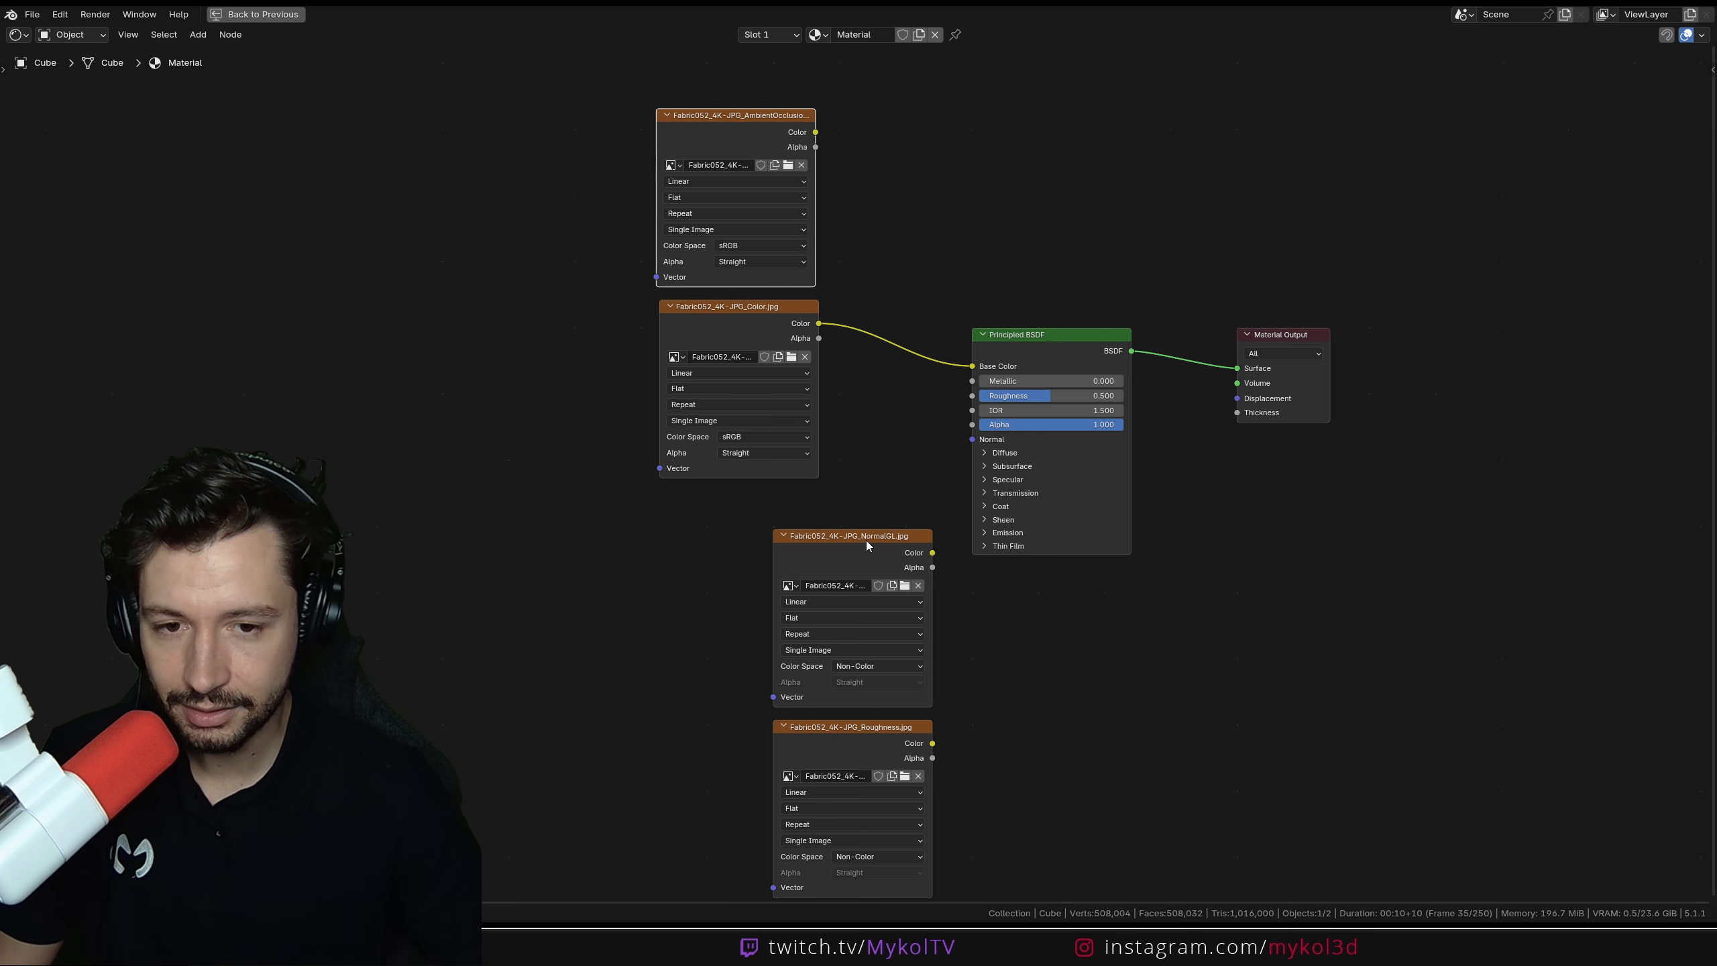
pyautogui.moveTo(867, 540); pyautogui.dragTo(741, 537)
pyautogui.moveTo(872, 728); pyautogui.dragTo(749, 746)
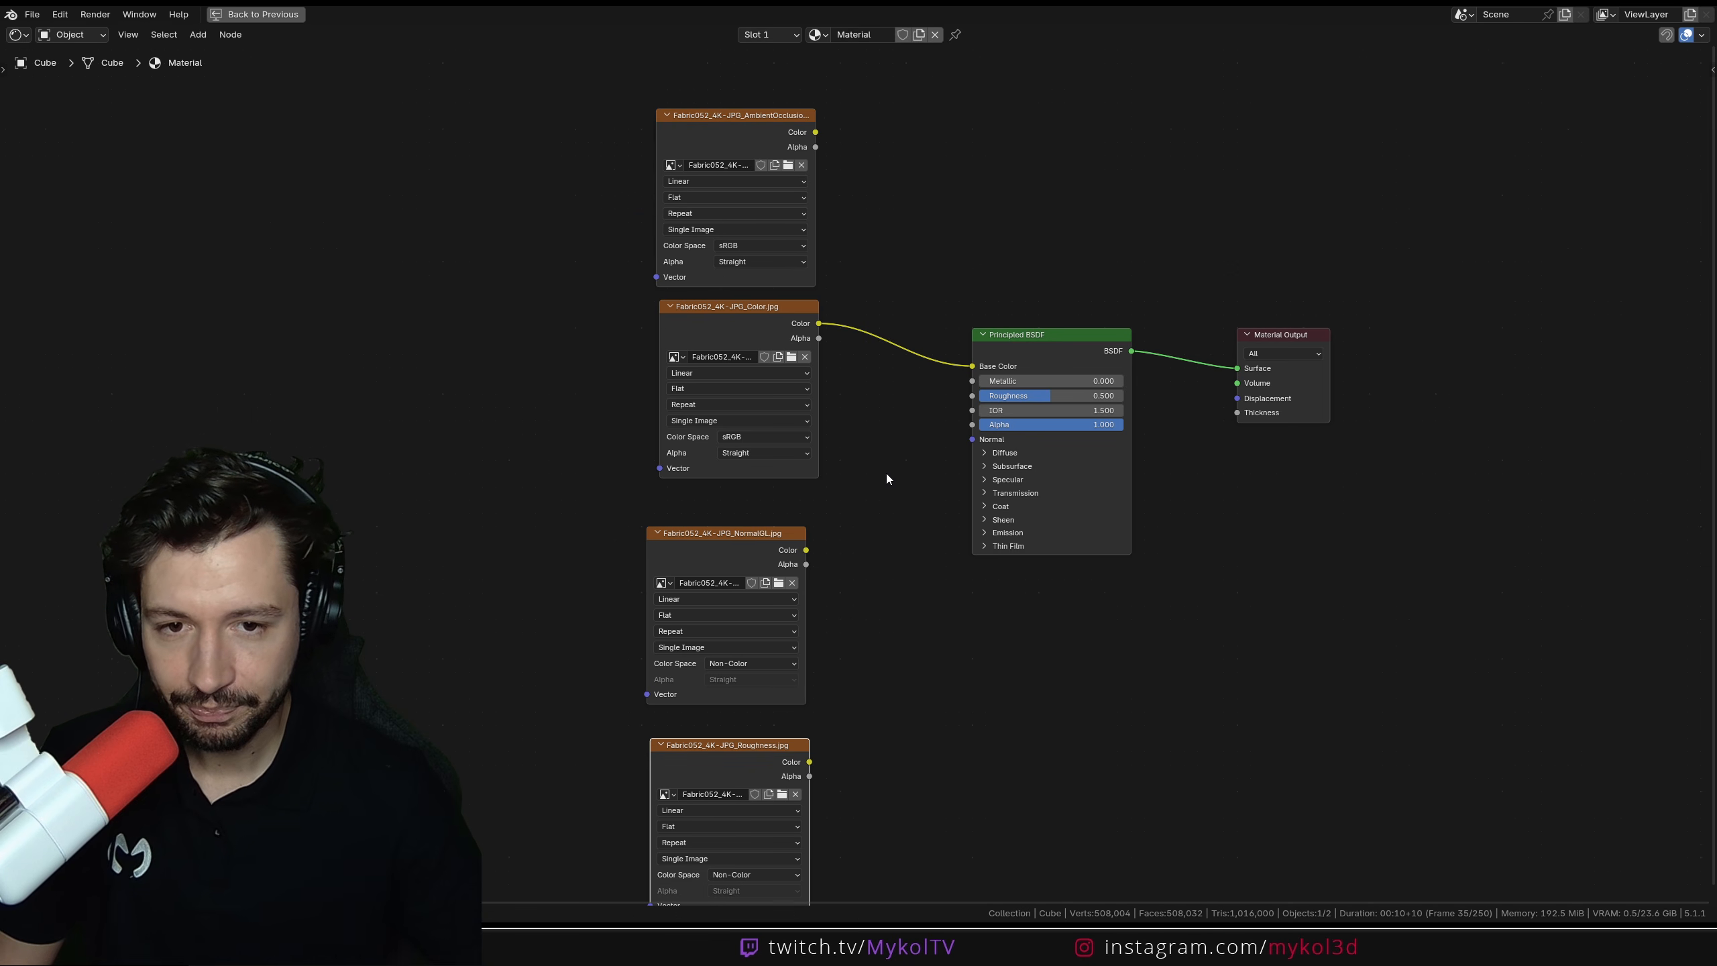
# Restore the full editor layout and switch the viewport to Material Preview shading
pyautogui.hotkey('ctrl', 'space')
pyautogui.press('z')
pyautogui.click(606, 406)
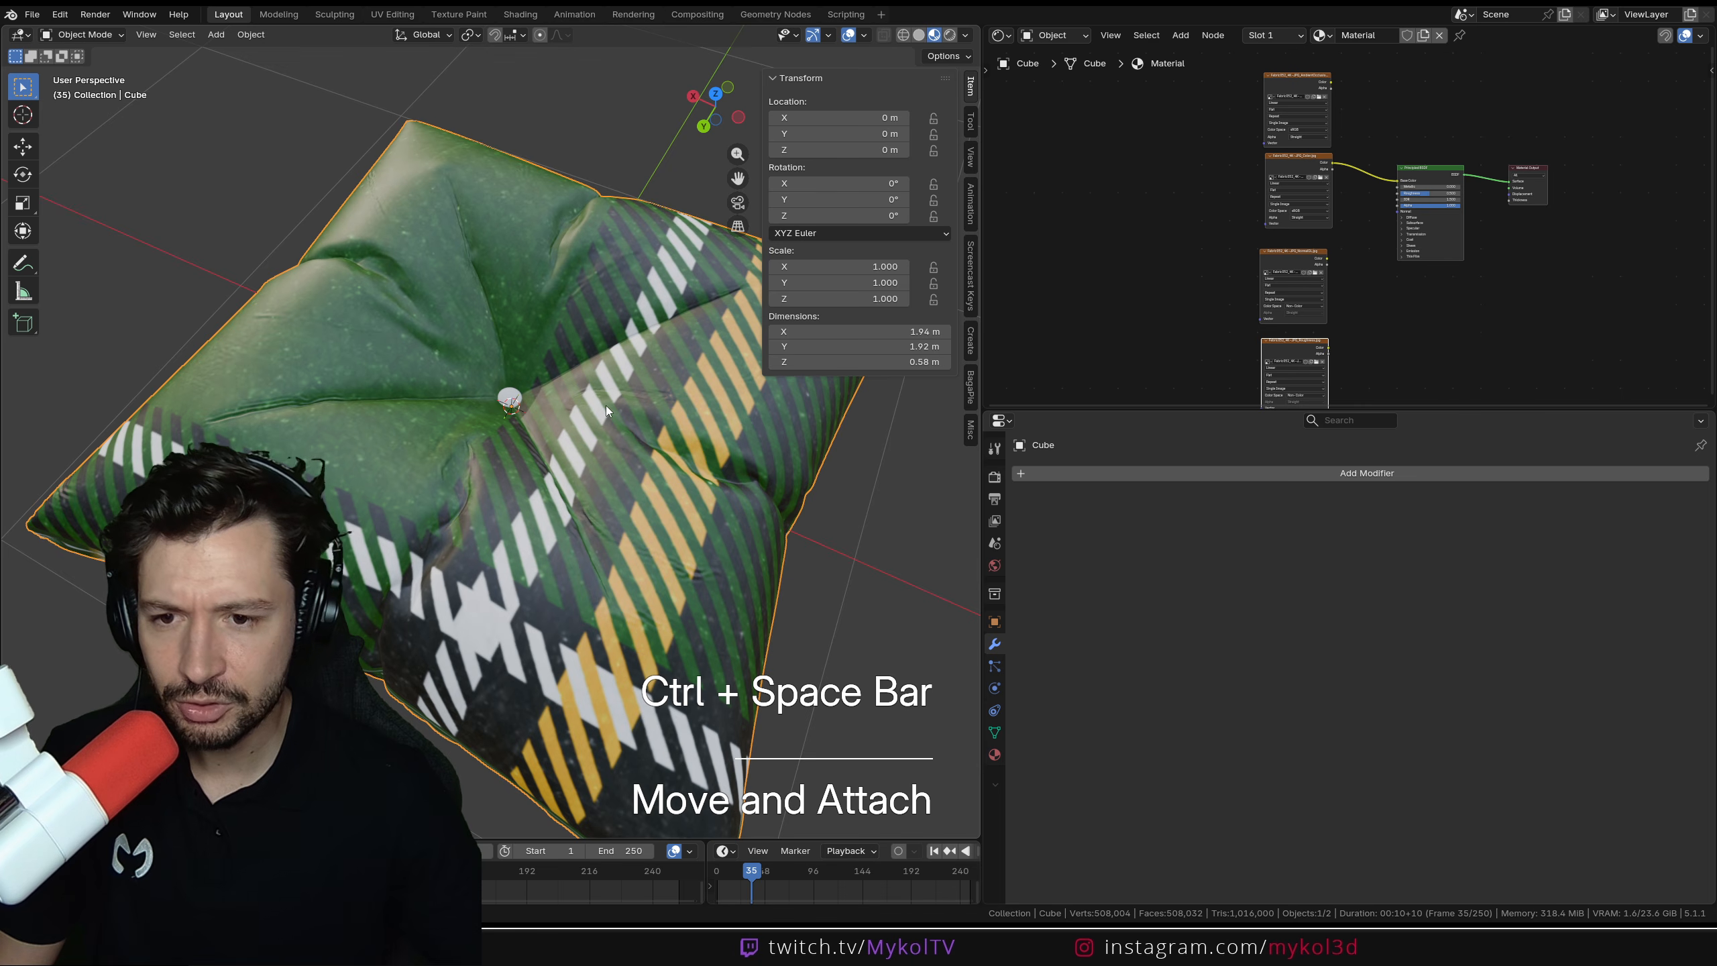
# Select the cushion's entire mesh in Edit Mode and hide the viewport overlays
pyautogui.moveTo(606, 405); pyautogui.dragTo(599, 413, button='middle')
pyautogui.press('Tab')
pyautogui.press('a')
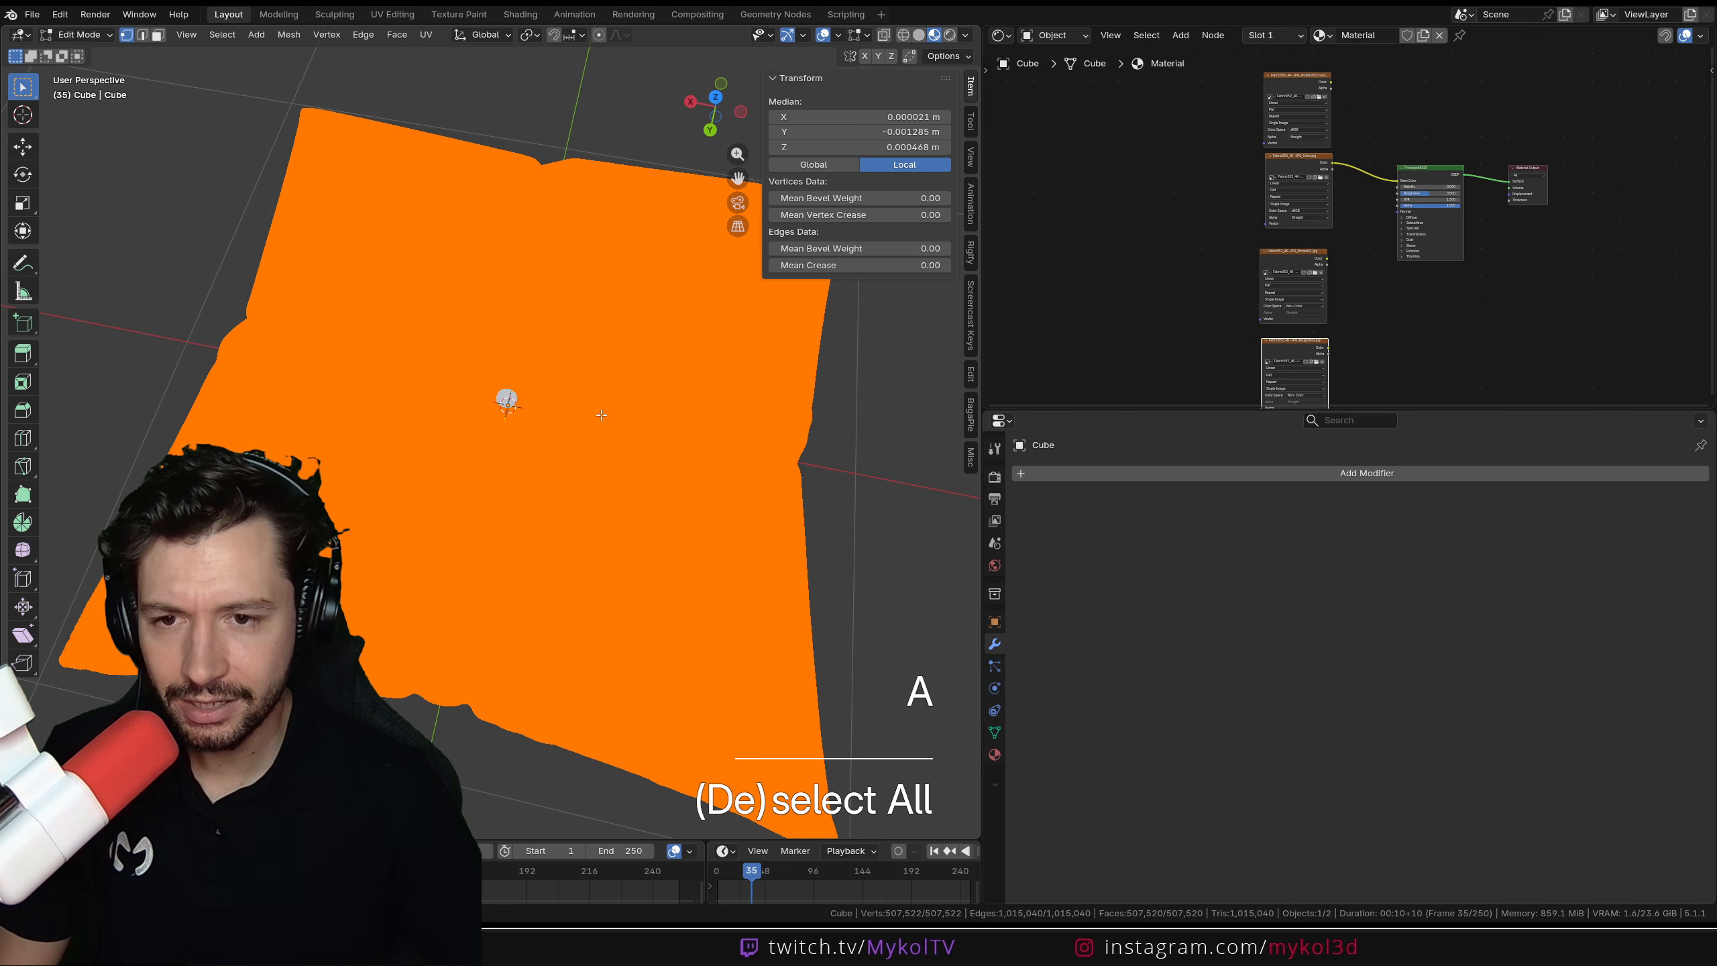
pyautogui.click(821, 34)
pyautogui.click(821, 35)
pyautogui.click(821, 34)
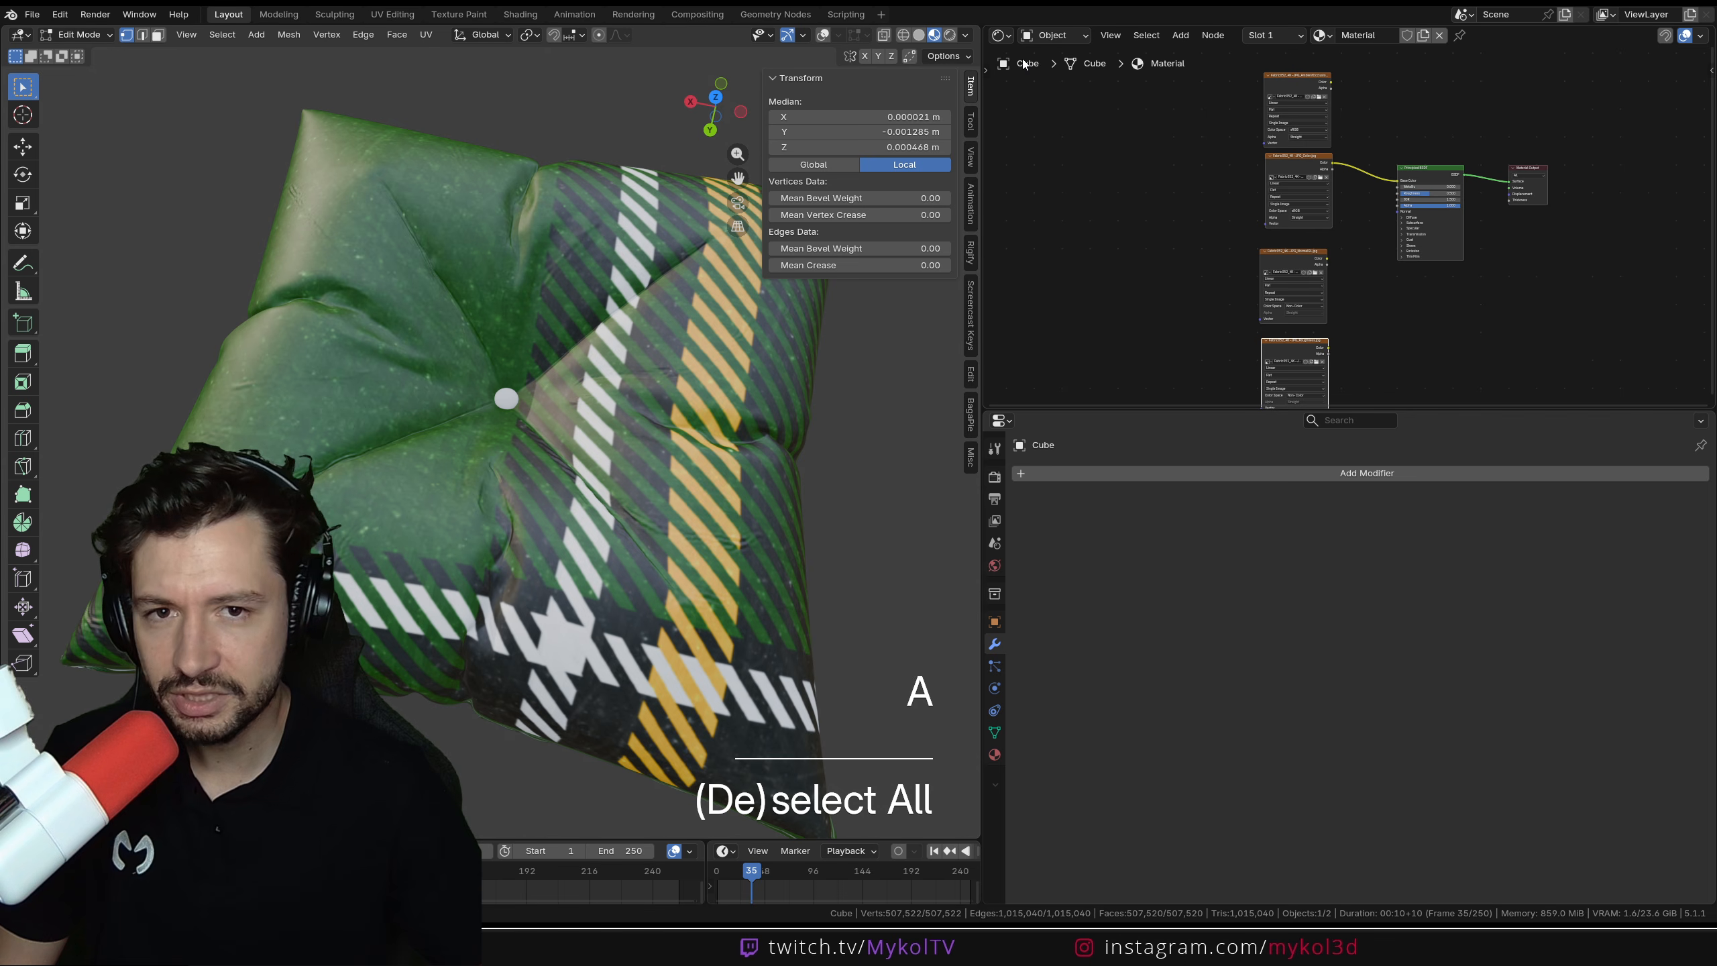
# Scale all of the cushion's UVs up by about 9.35 in the UV Editor and return to Object Mode
pyautogui.click(1002, 35)
pyautogui.click(1063, 111)
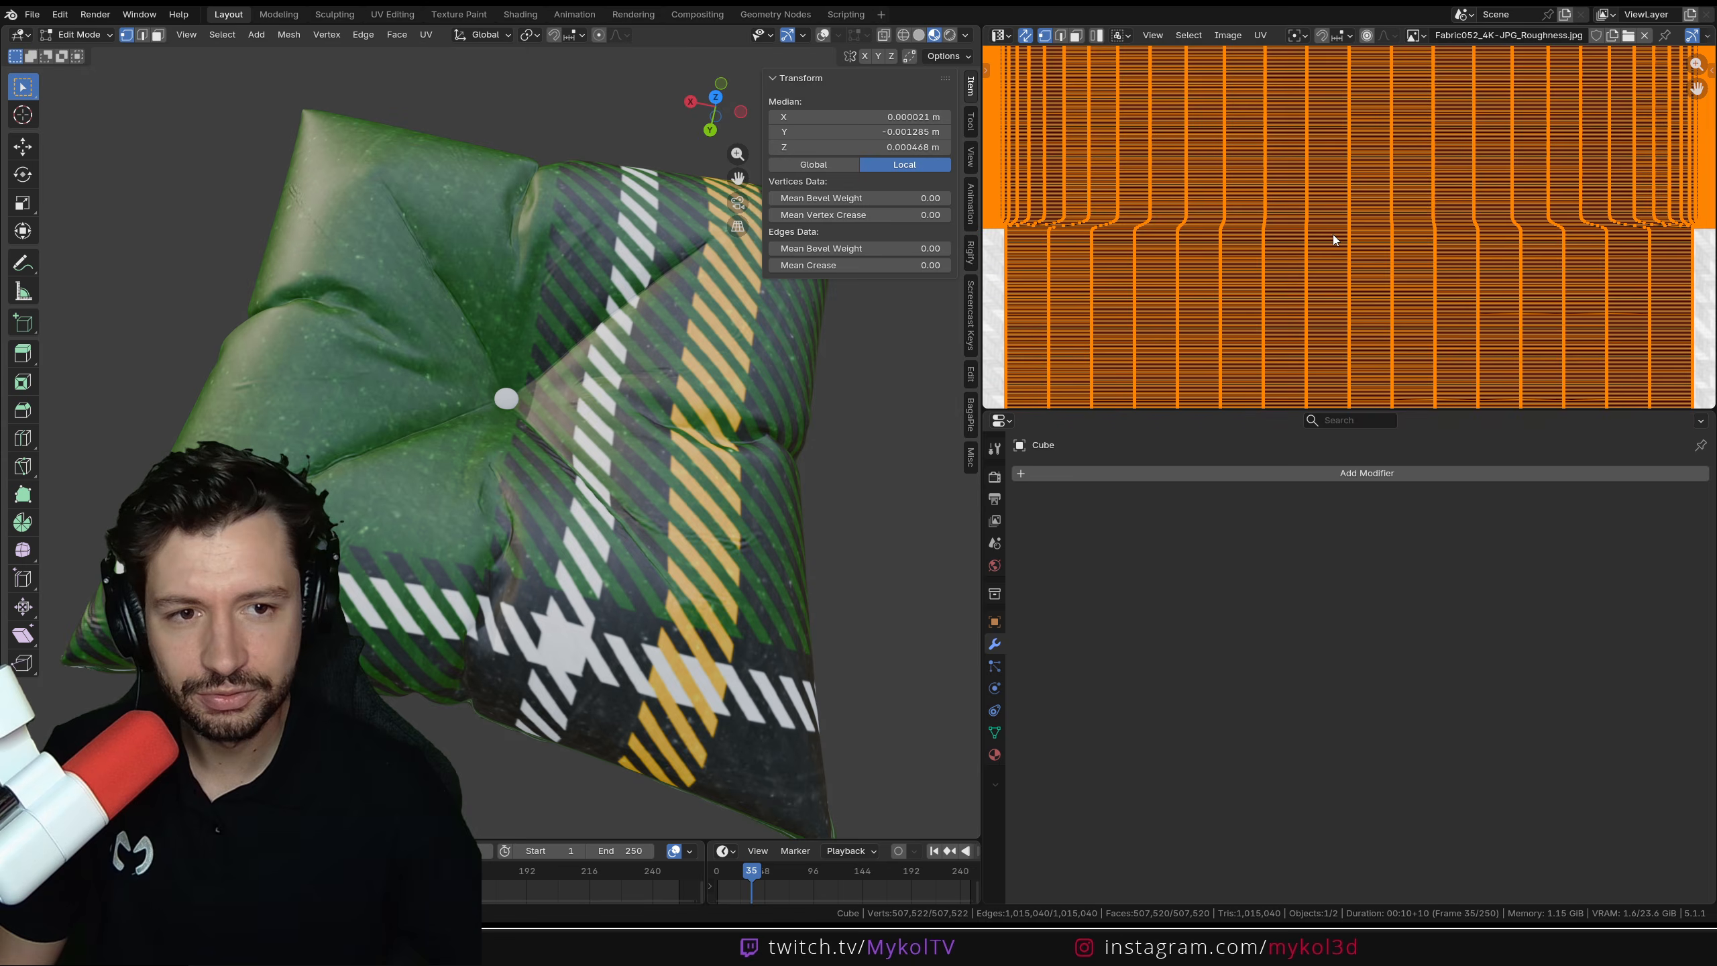
pyautogui.scroll(-5, 1379, 233)
pyautogui.press('a')
pyautogui.press('s')
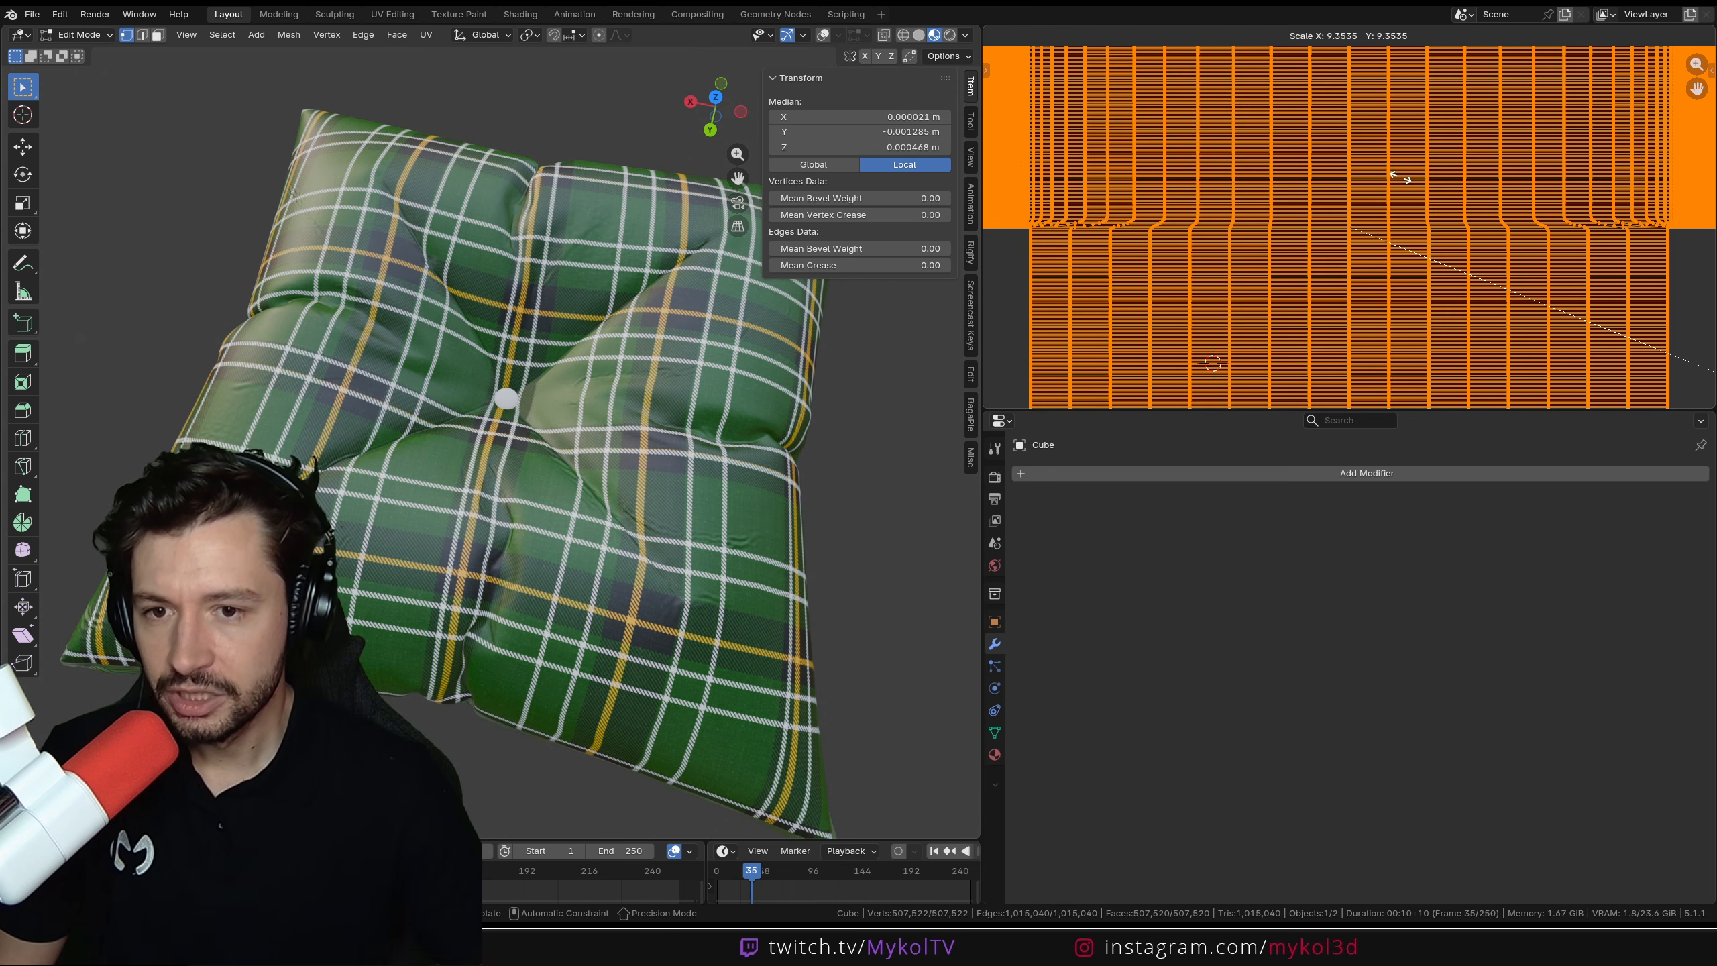
pyautogui.click(1398, 179)
pyautogui.press('Tab')
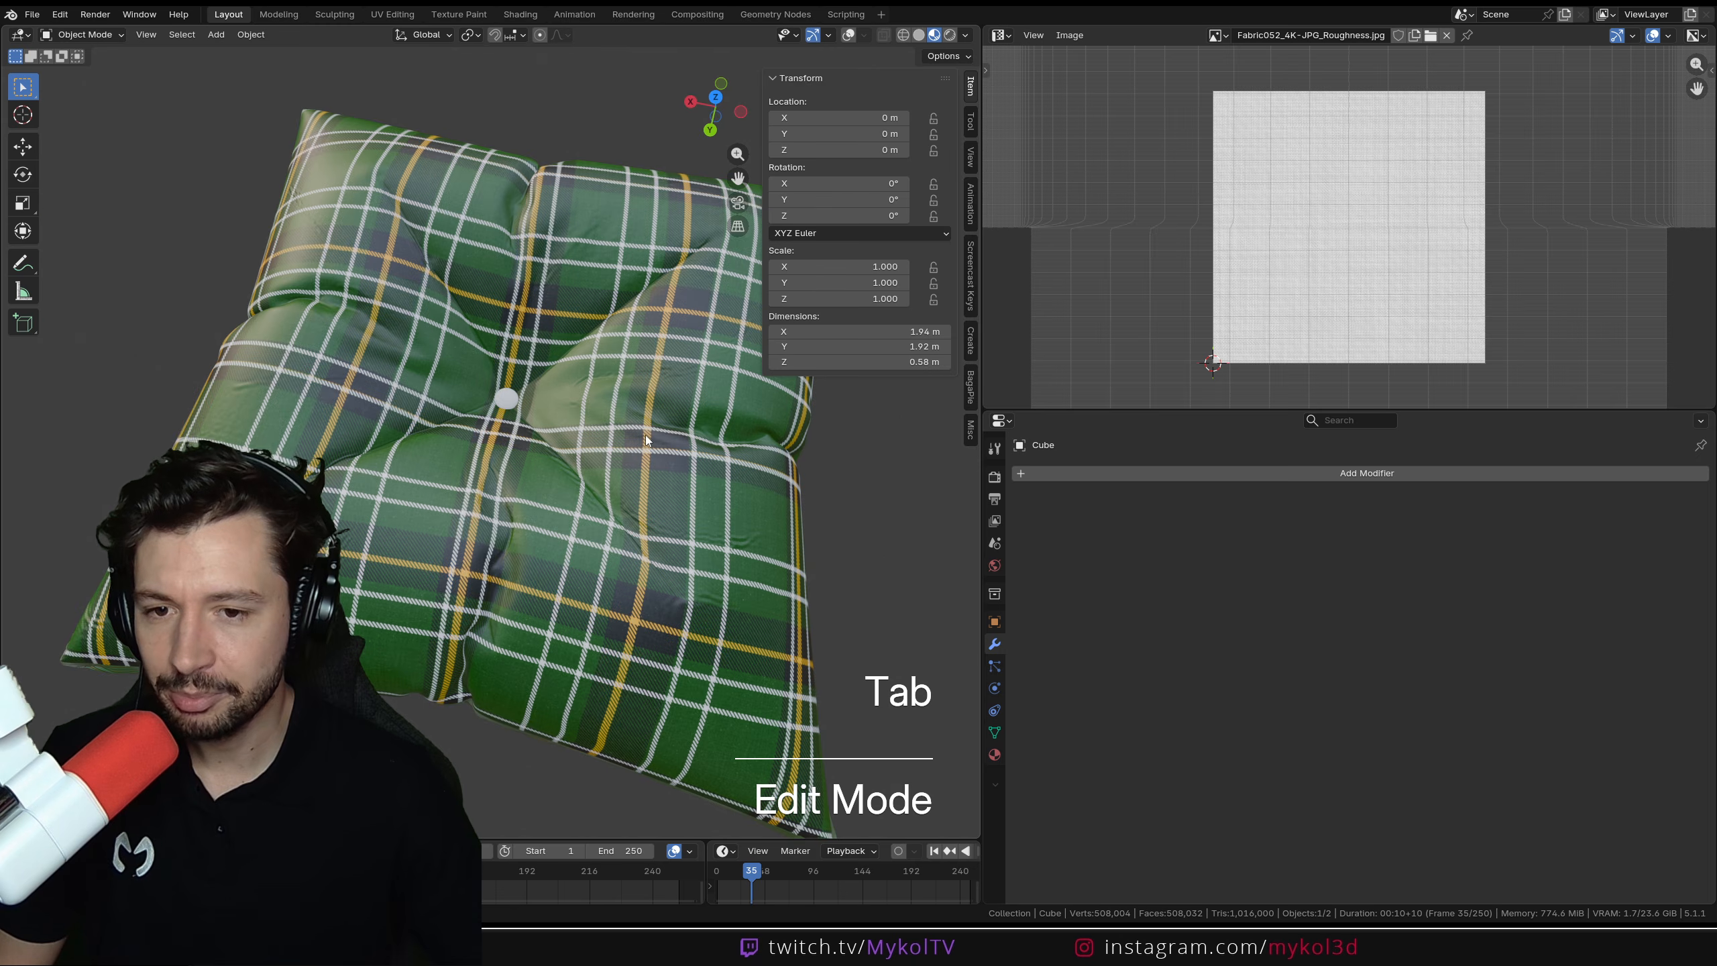
# Inspect the tartan fabric near the centre button up close and enable Raytracing in the EEVEE render settings
pyautogui.scroll(10, 663, 457)
pyautogui.scroll(-5, 700, 426)
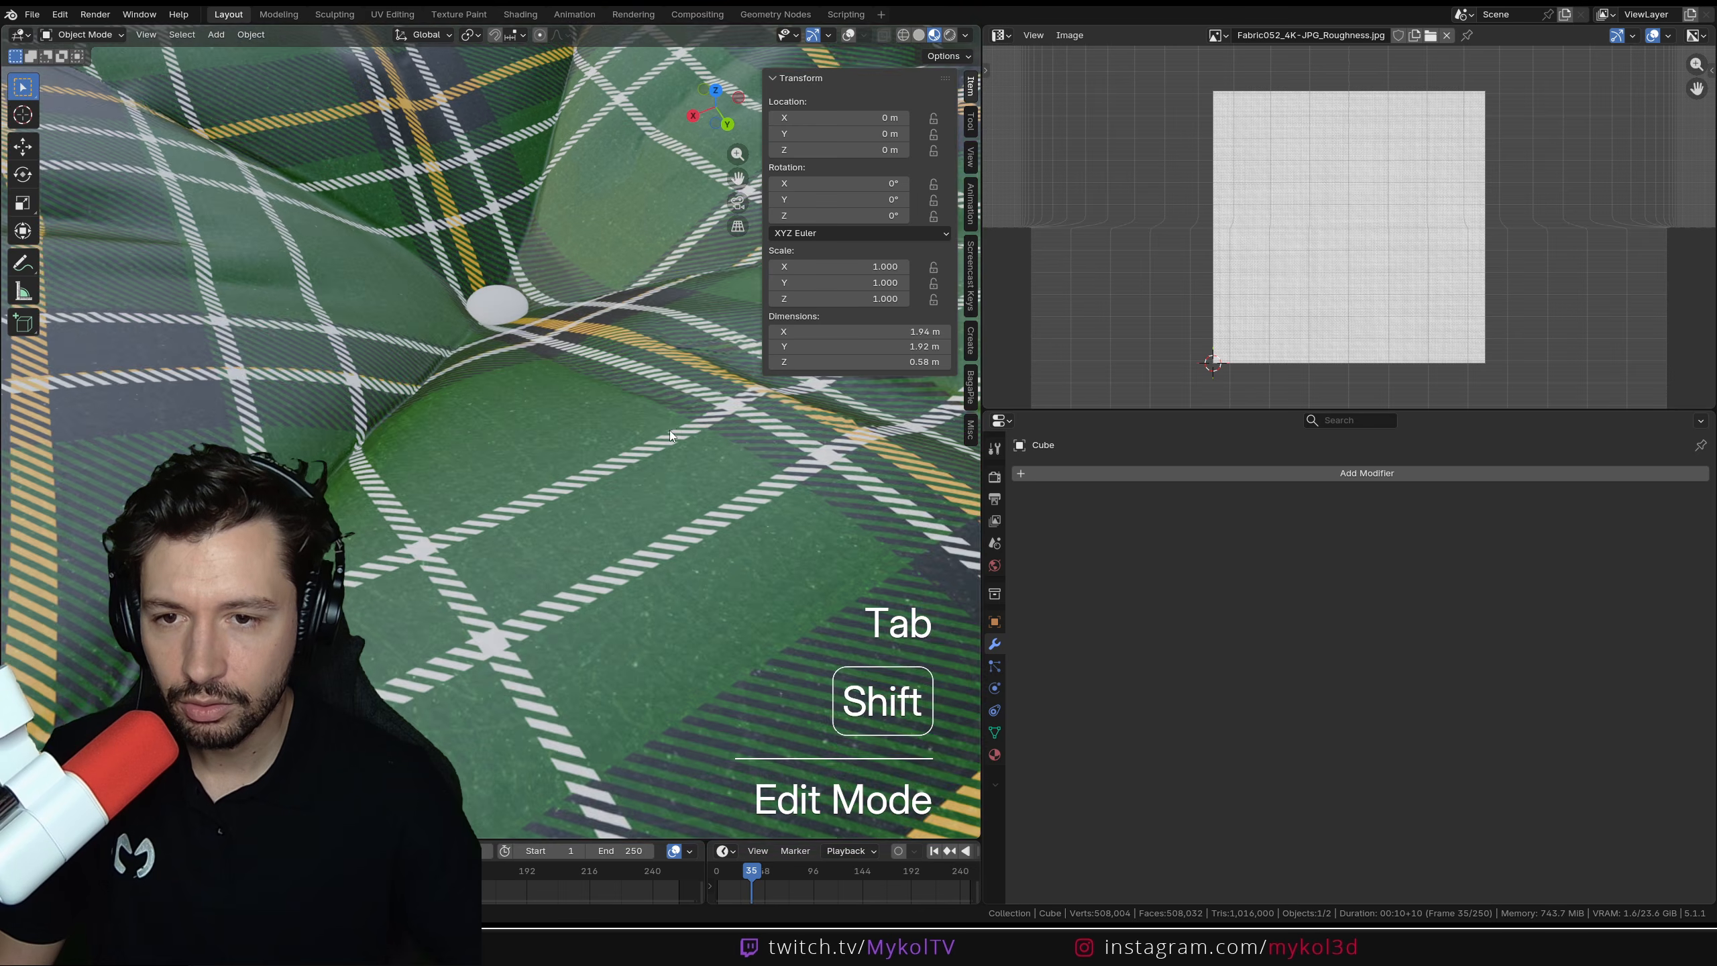
pyautogui.keyDown('shift'); pyautogui.moveTo(669, 429); pyautogui.dragTo(697, 526, button='middle'); pyautogui.keyUp('shift')
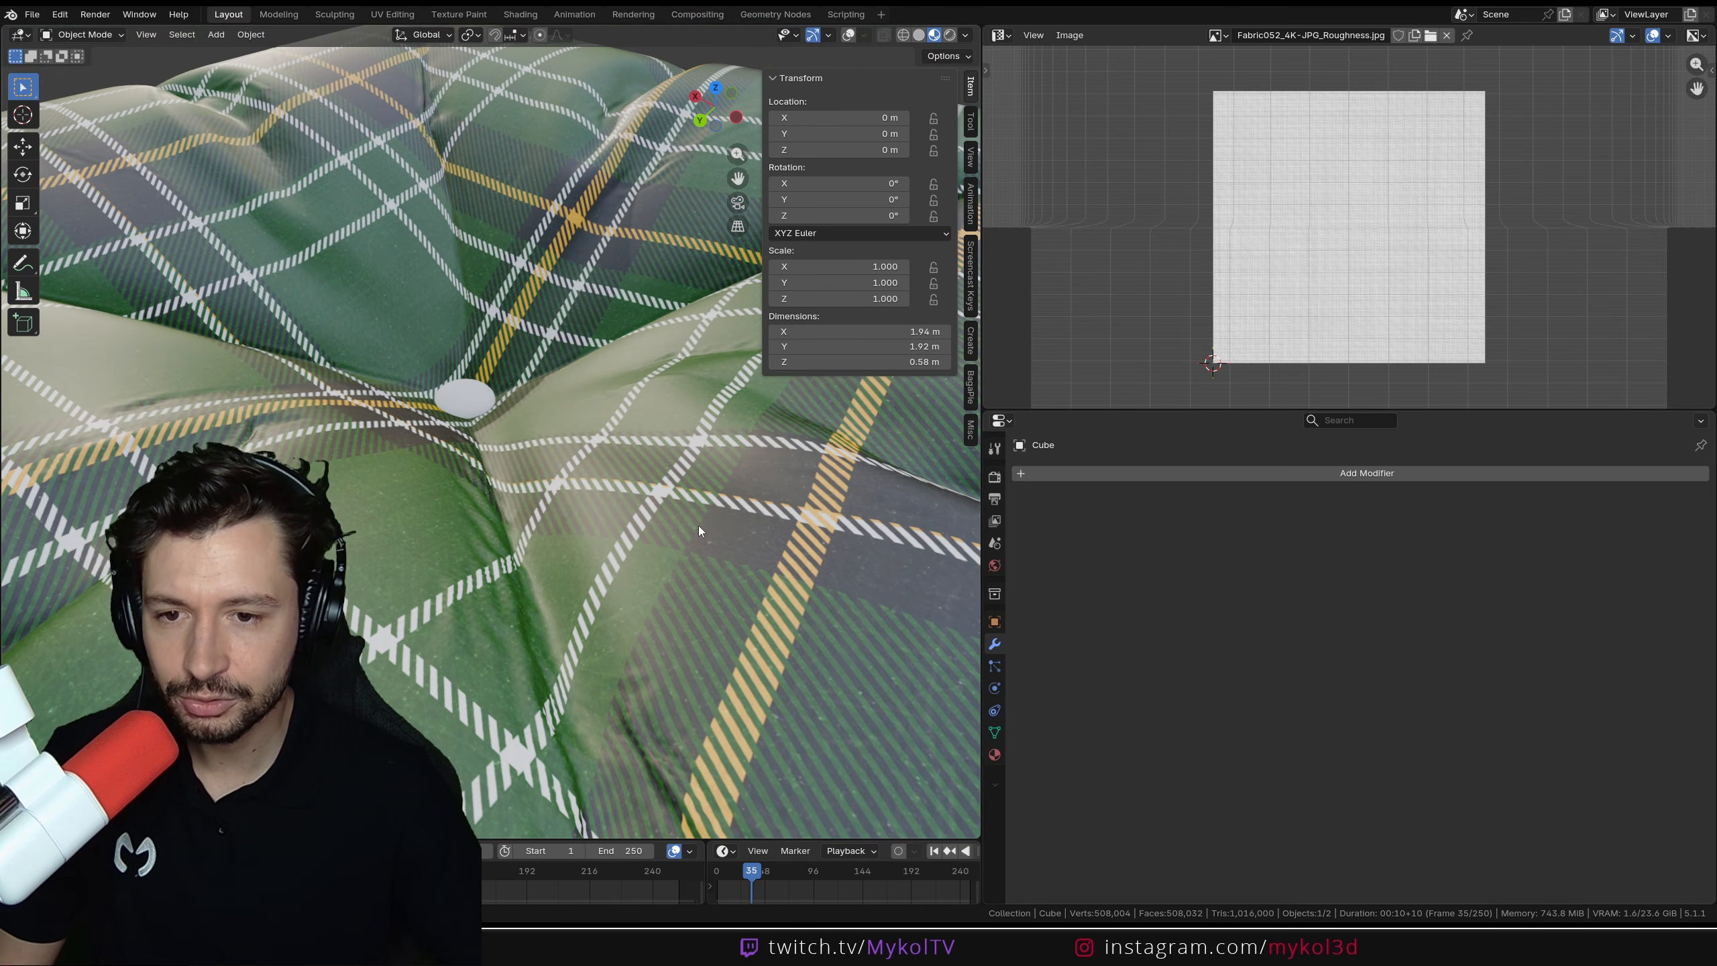
pyautogui.click(995, 479)
pyautogui.click(1035, 714)
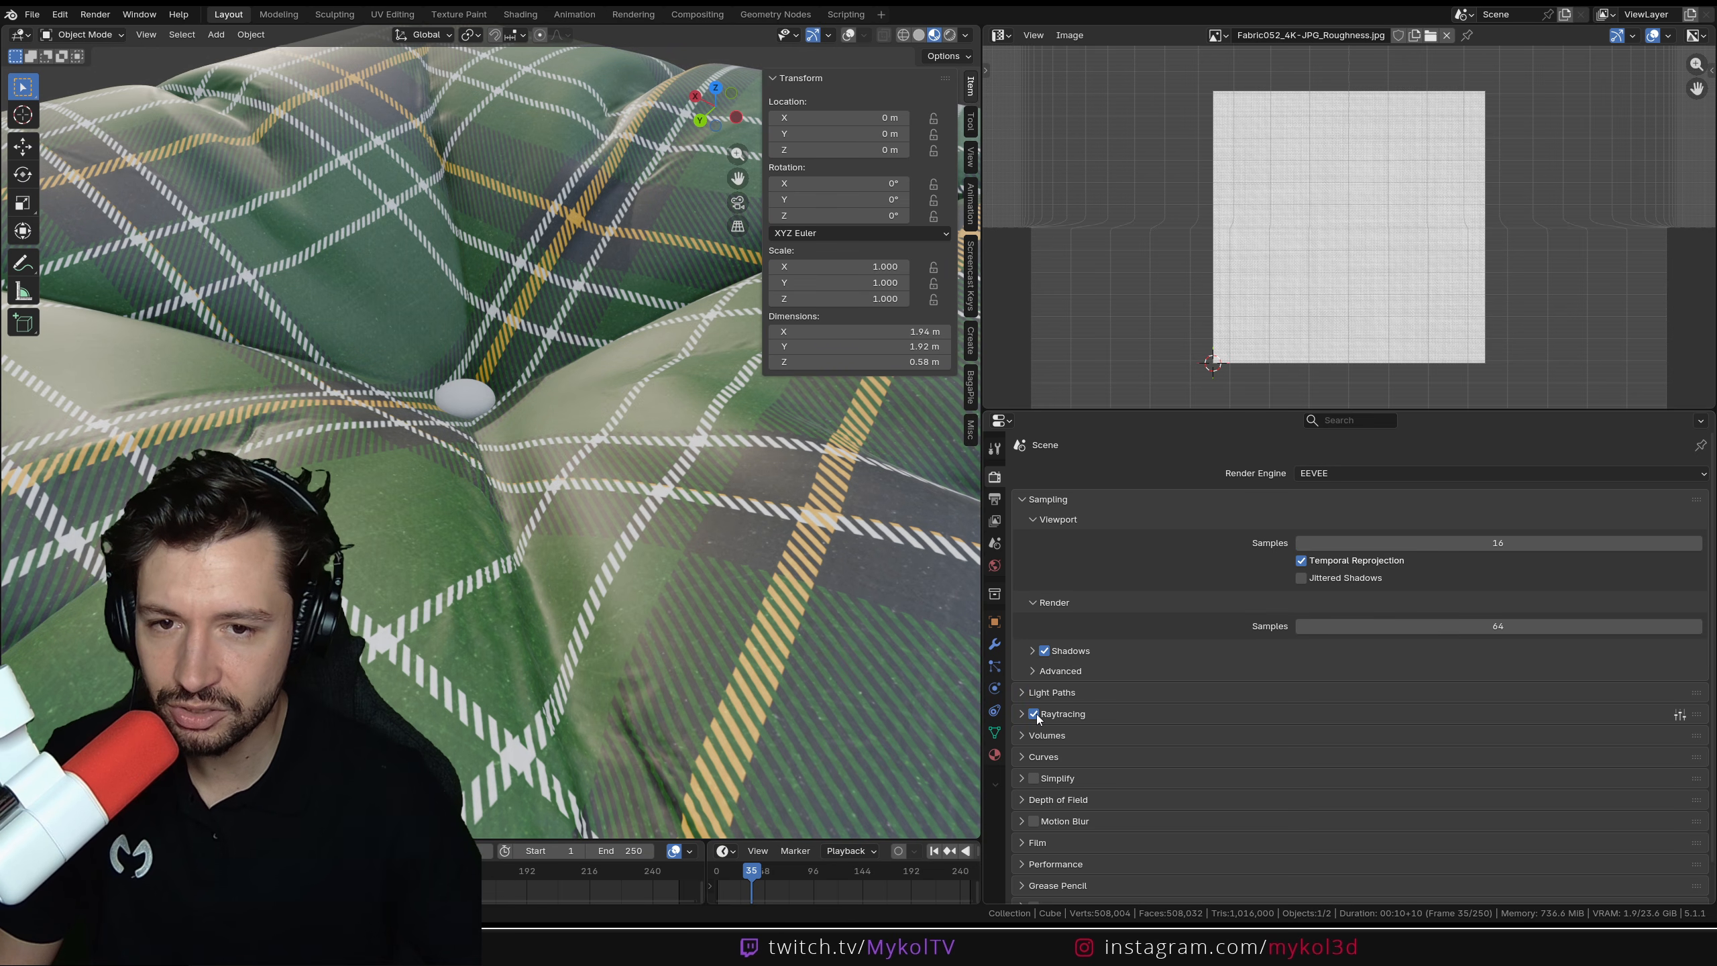
# Change the UV Editor back to the Shader Editor, bringing the NormalGL texture node into view
pyautogui.click(999, 35)
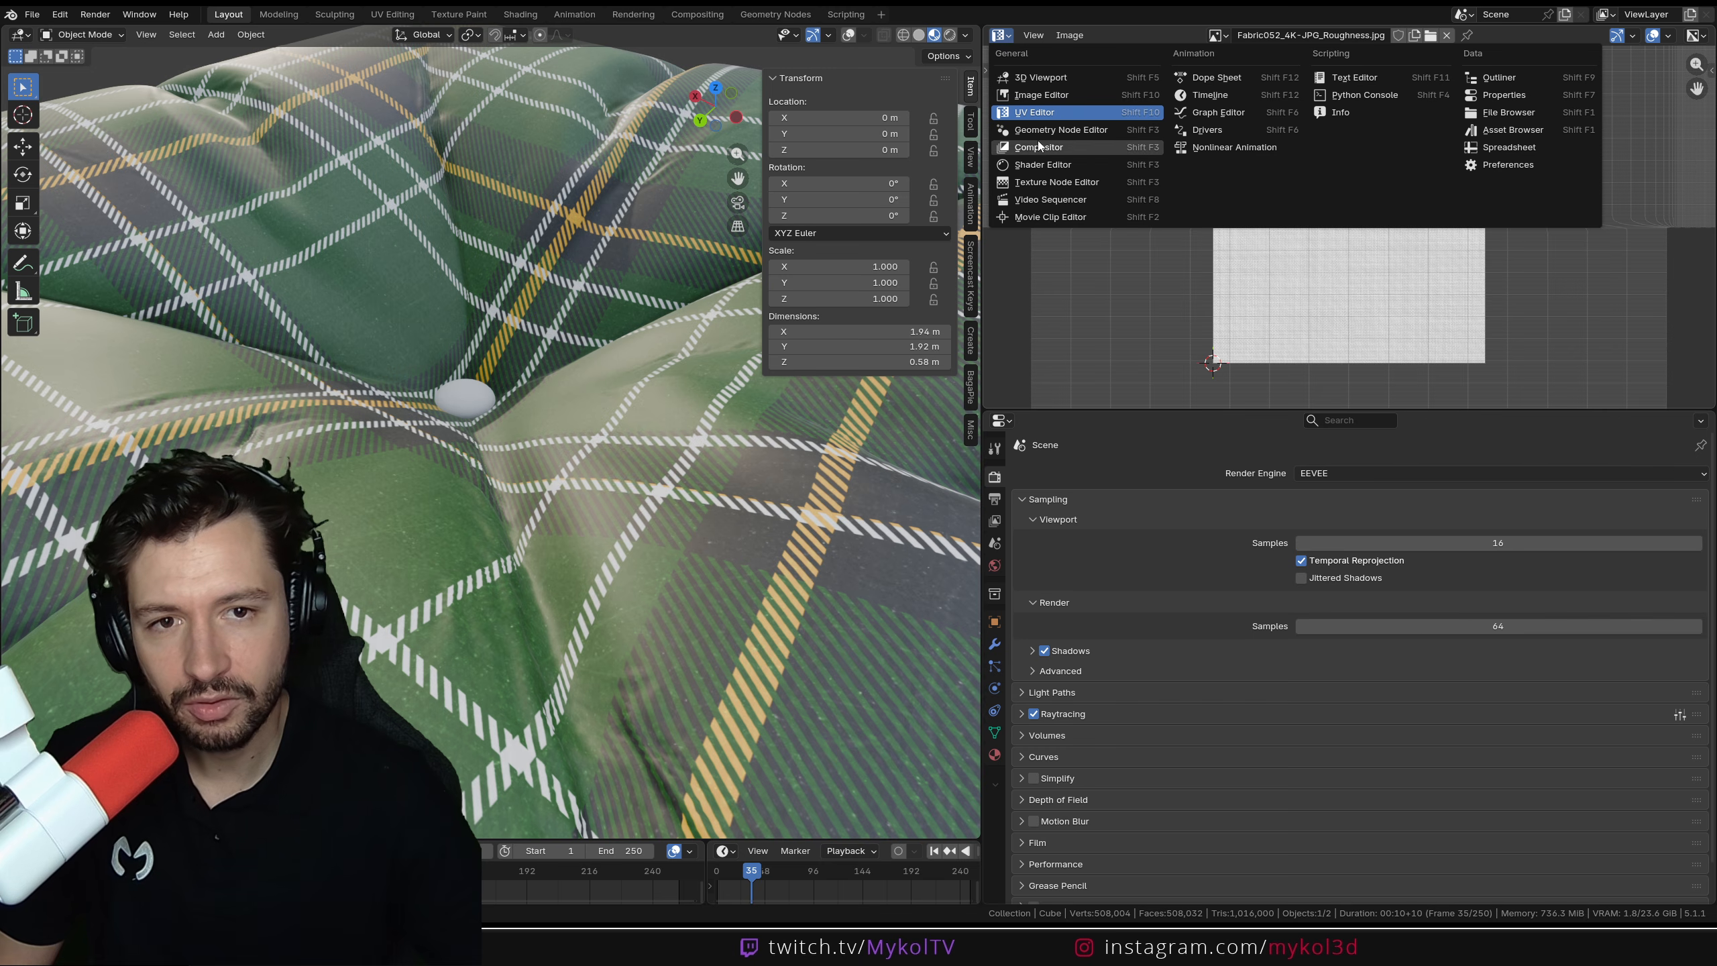
pyautogui.click(1053, 166)
pyautogui.scroll(3, 1352, 234)
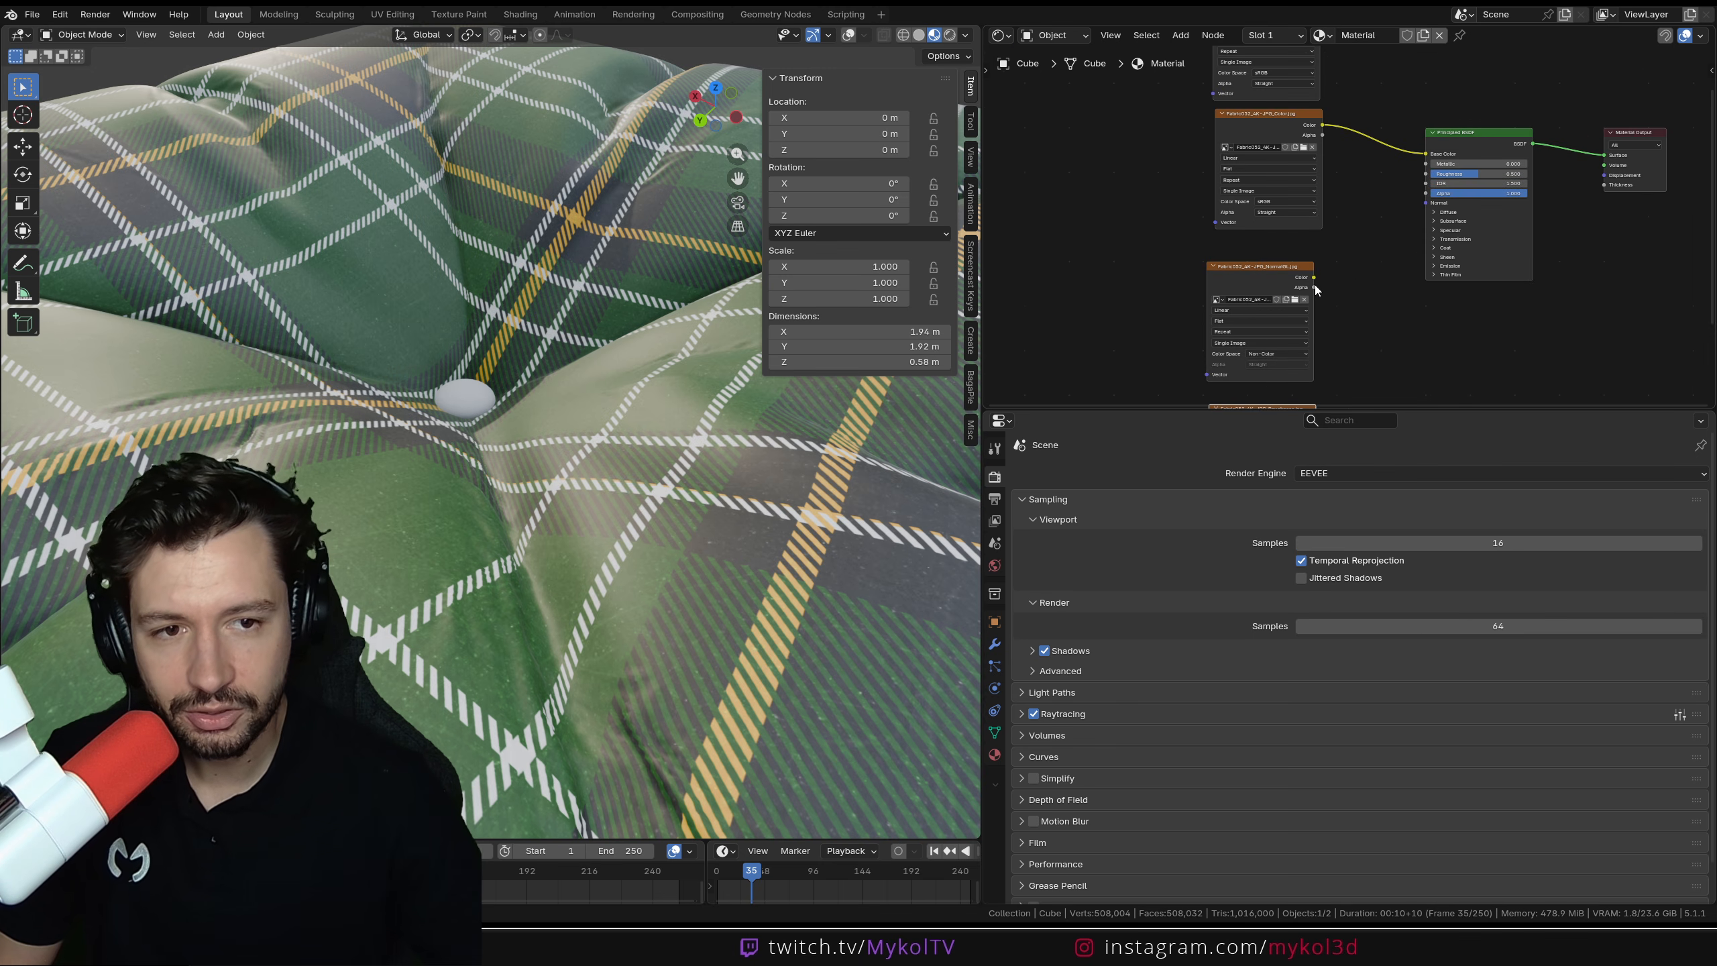
# Link the Roughness texture to the shader's Roughness input and add a Normal Map node fed by the NormalGL texture's colour
pyautogui.moveTo(1316, 279); pyautogui.dragTo(1305, 214, button='middle')
pyautogui.moveTo(1305, 353); pyautogui.dragTo(1414, 107)
pyautogui.scroll(2, 1327, 202)
pyautogui.hotkey('shift', 'a')
pyautogui.write('no')
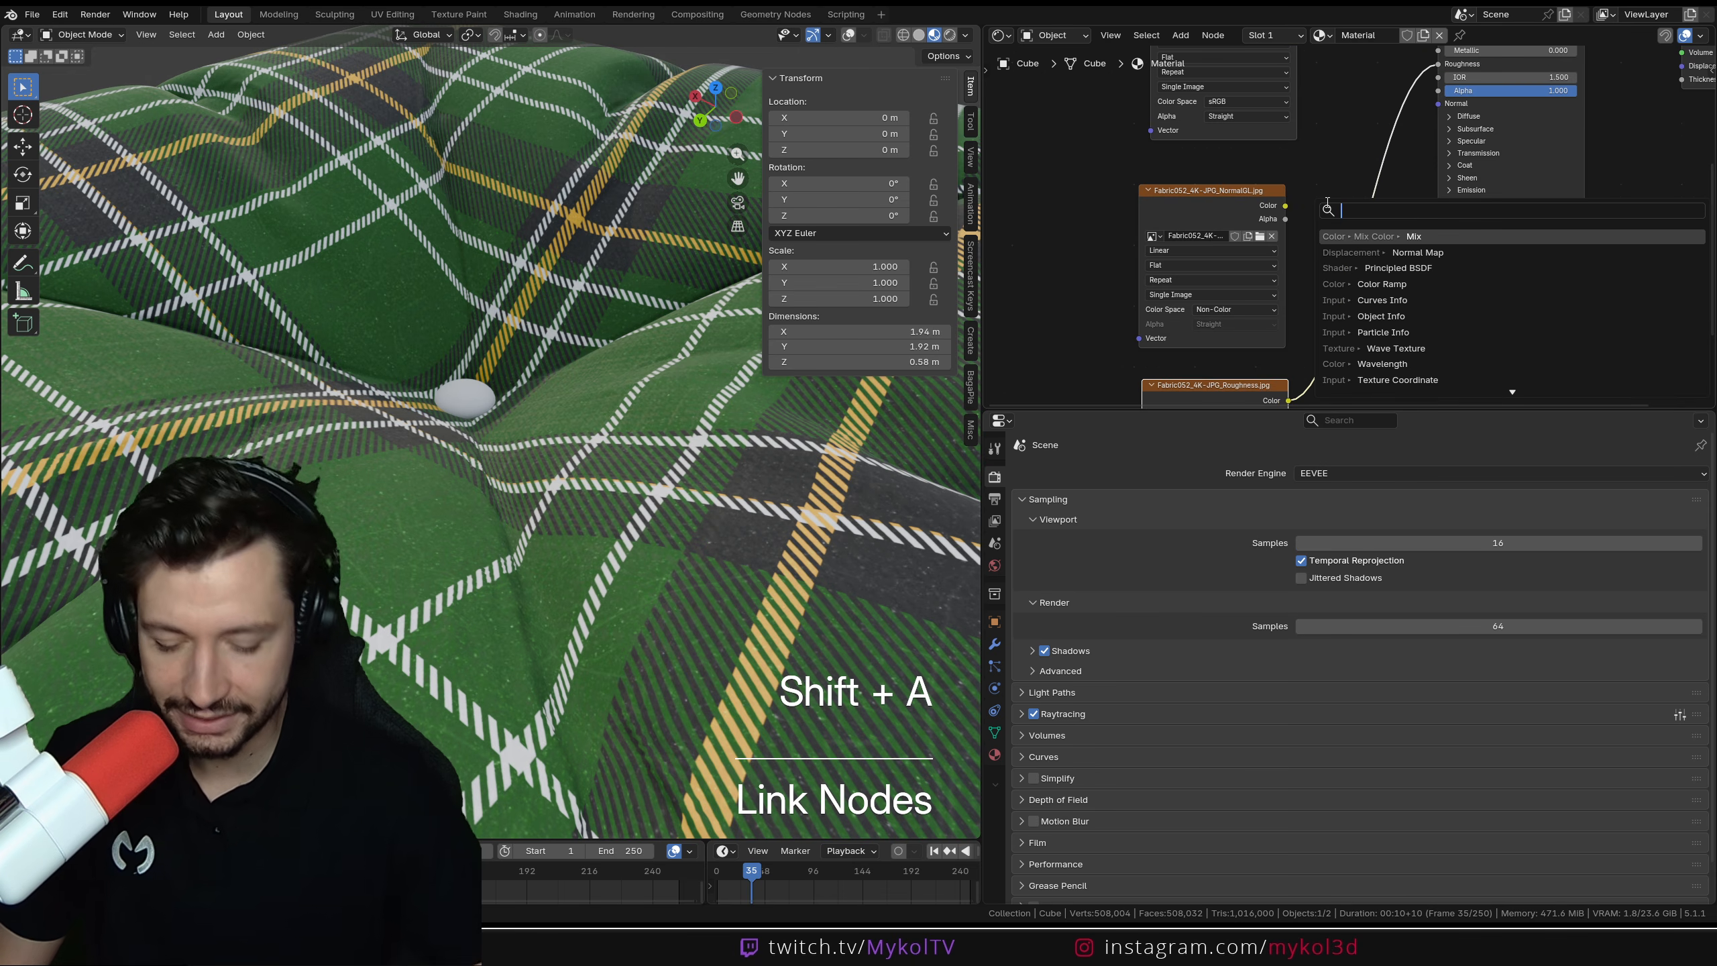
pyautogui.write('rmal ma')
pyautogui.press('Return')
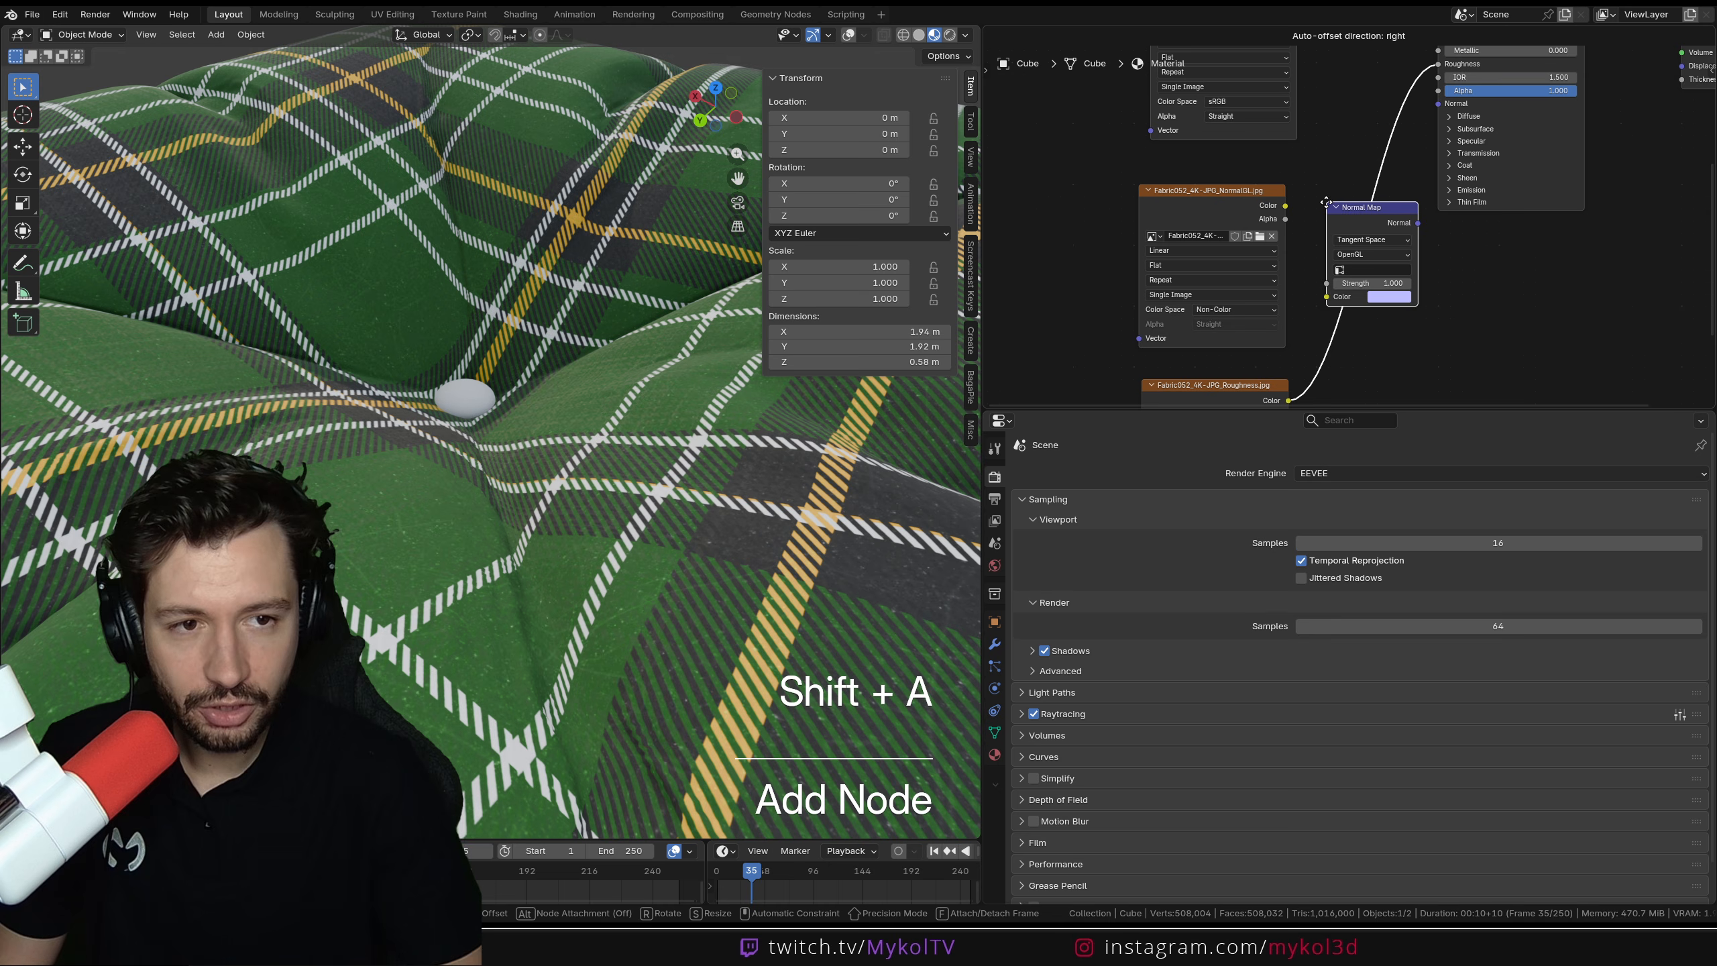
pyautogui.click(1404, 234)
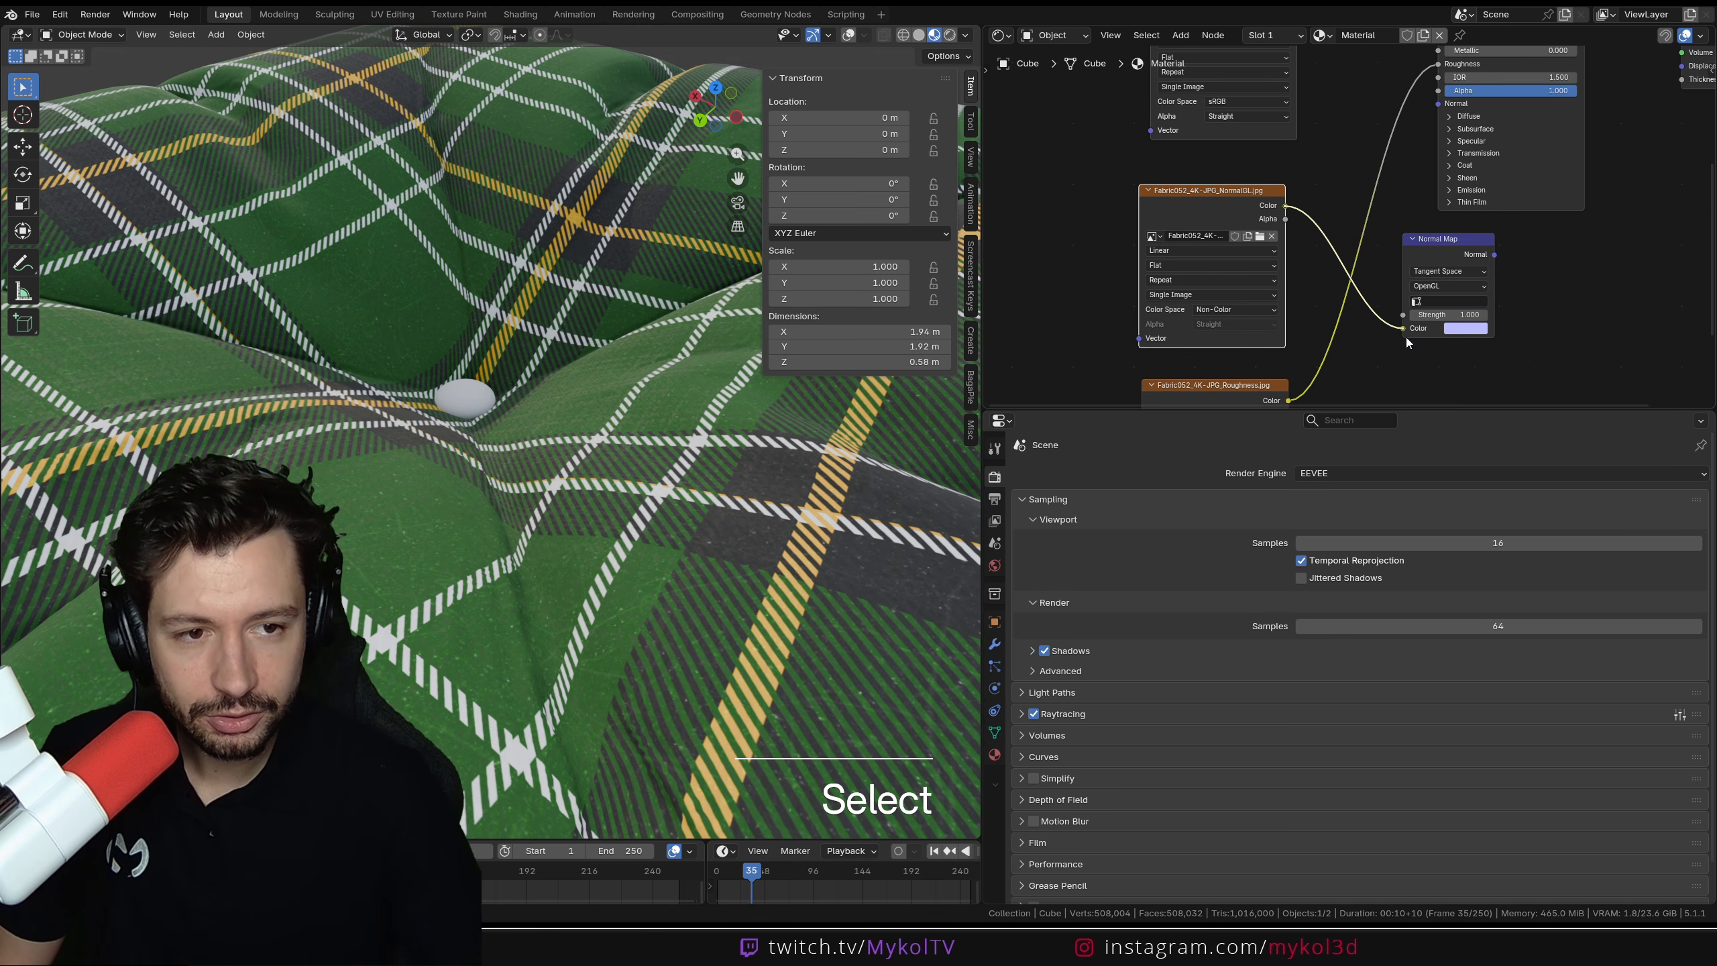
# Connect the Normal Map node to the shader's Normal input and rearrange the nodes with the Roughness texture above the NormalGL pair
pyautogui.moveTo(1405, 330); pyautogui.dragTo(986, 197)
pyautogui.moveTo(1432, 240); pyautogui.dragTo(1198, 202)
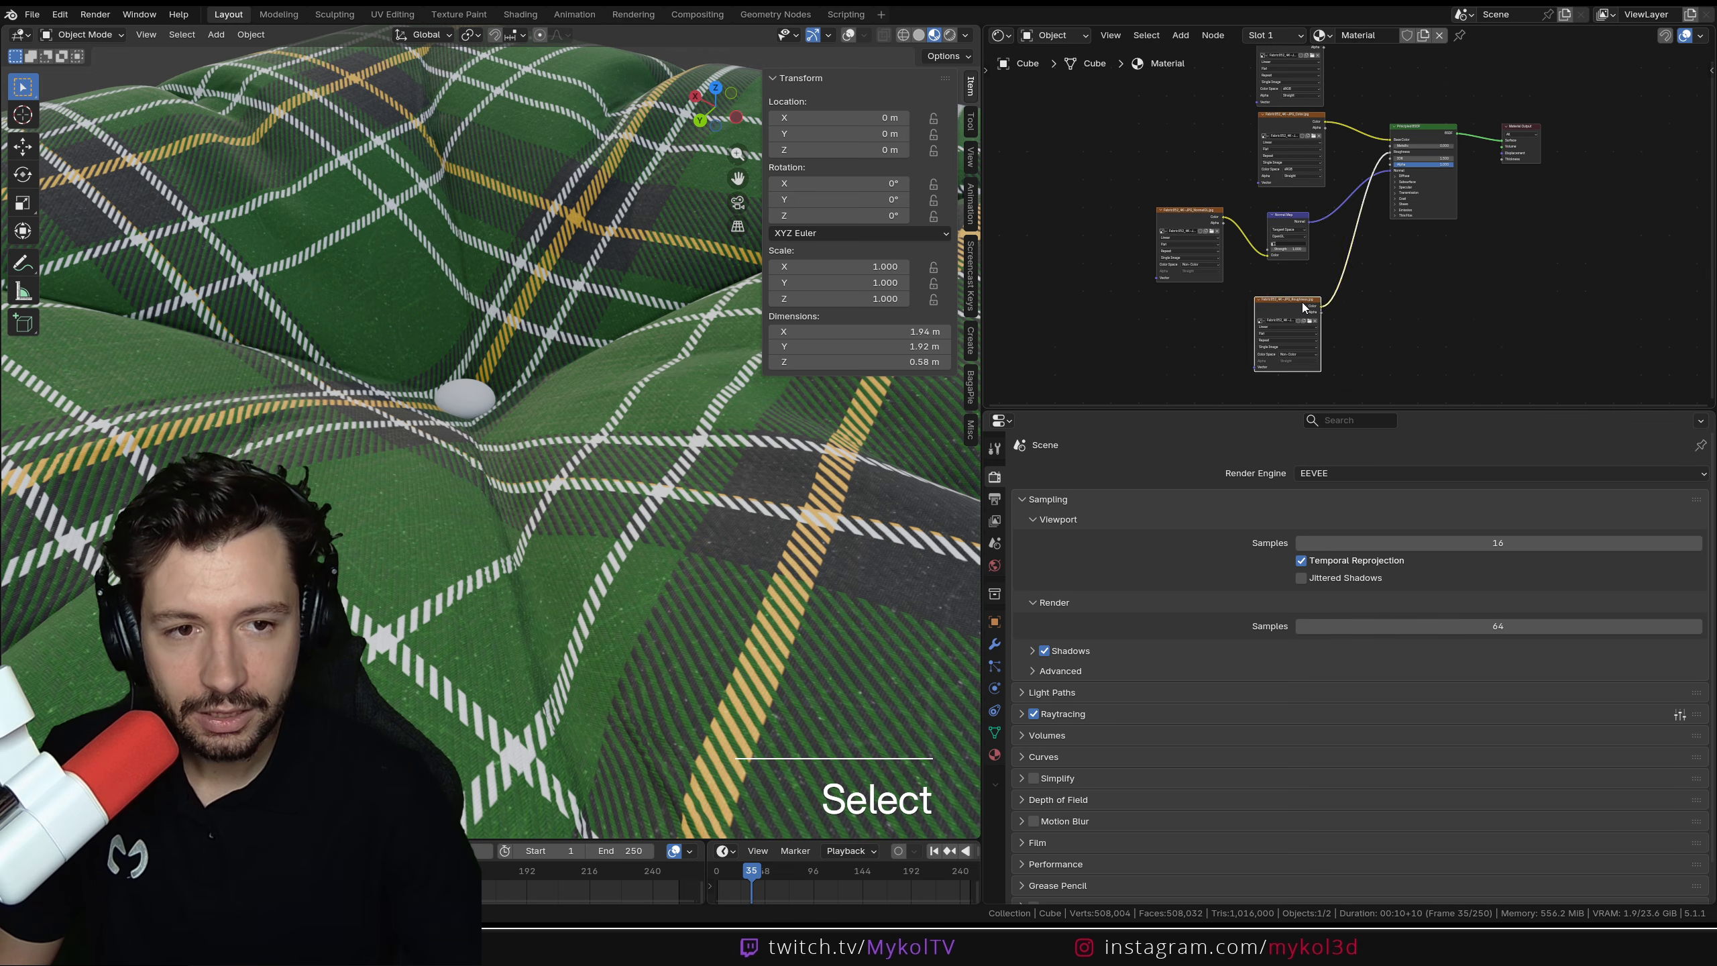
pyautogui.moveTo(1271, 224); pyautogui.dragTo(1142, 200)
pyautogui.moveTo(1279, 218); pyautogui.dragTo(1302, 311)
pyautogui.moveTo(1206, 212); pyautogui.dragTo(1227, 313)
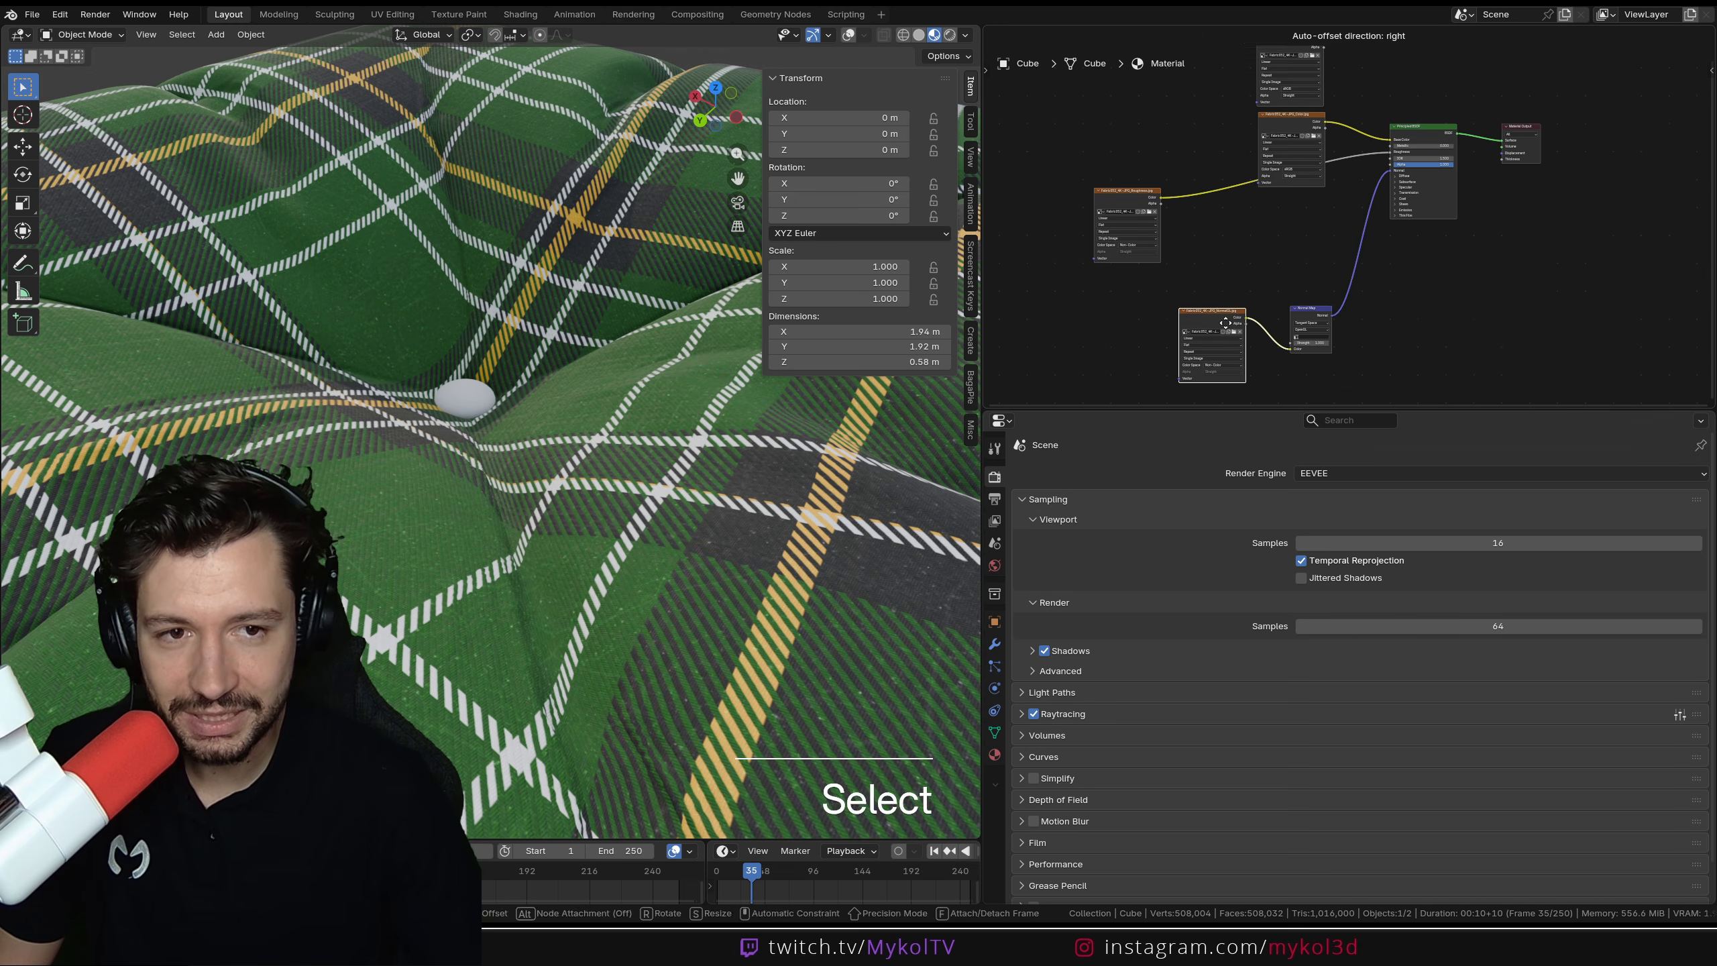
pyautogui.moveTo(1139, 194); pyautogui.dragTo(1233, 239)
# Make room beside the AmbientOcclusion and Color textures and insert a Mix Color node on the Base Color link
pyautogui.moveTo(1315, 159); pyautogui.dragTo(1386, 298, button='middle')
pyautogui.scroll(8, 1386, 298)
pyautogui.moveTo(1342, 236); pyautogui.dragTo(1227, 247)
pyautogui.moveTo(1325, 101); pyautogui.dragTo(1218, 94)
pyautogui.hotkey('shift', 'a')
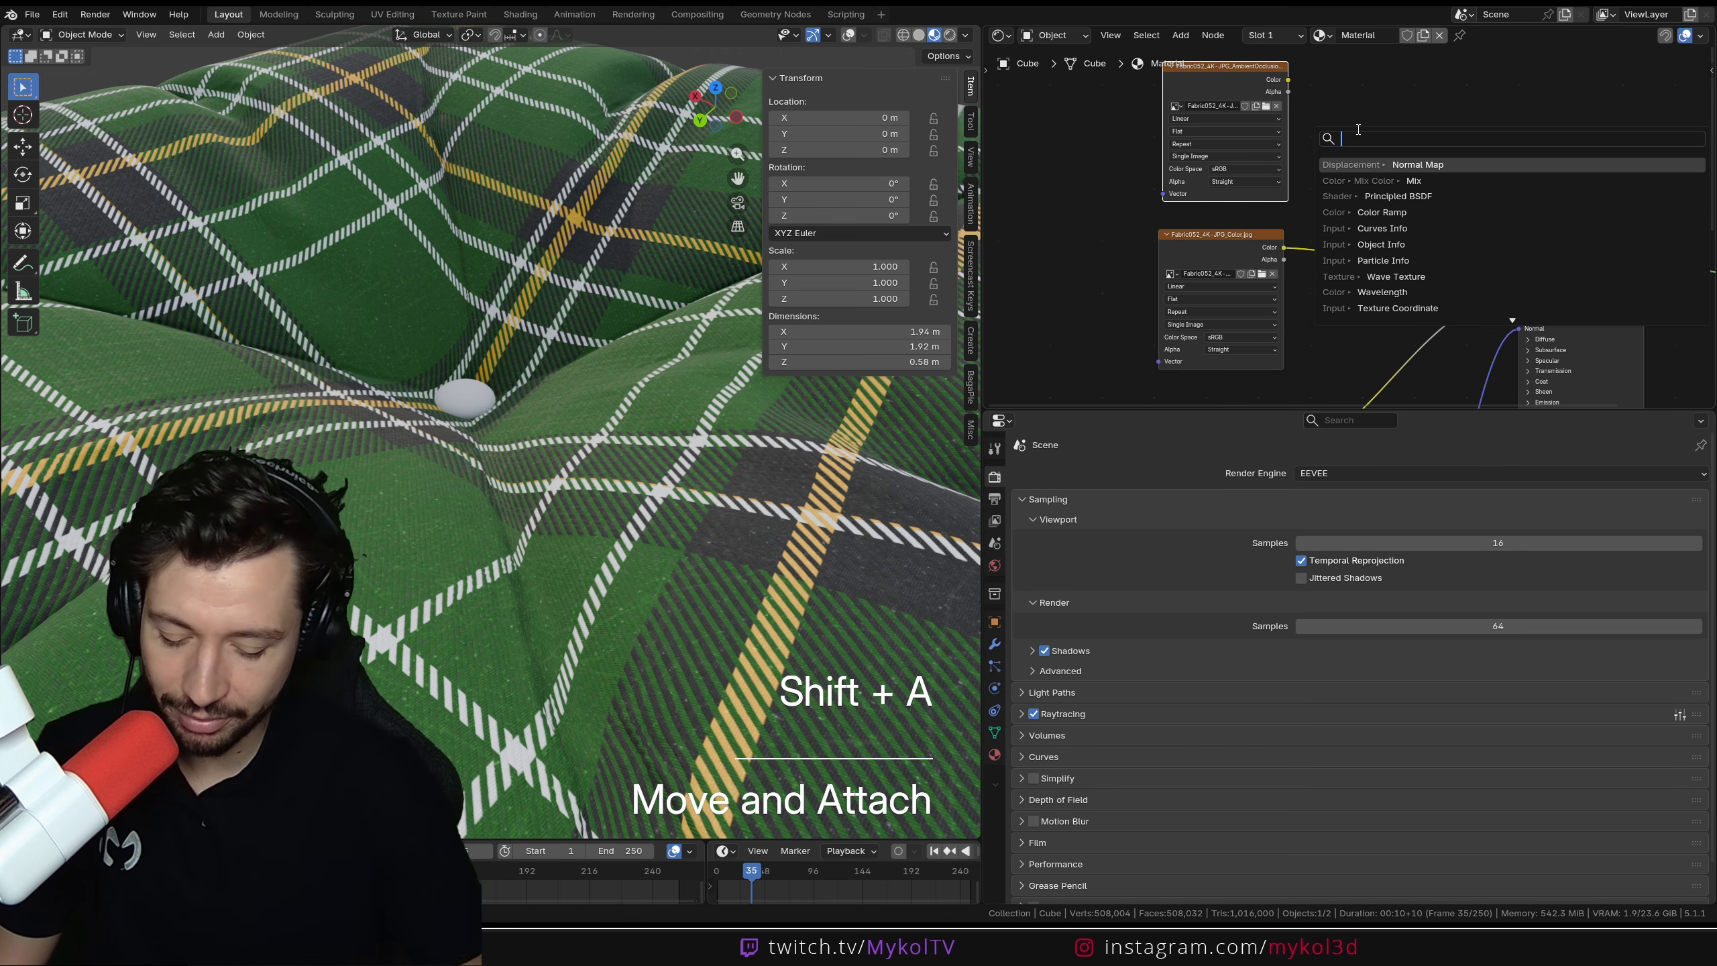
pyautogui.write('mix col')
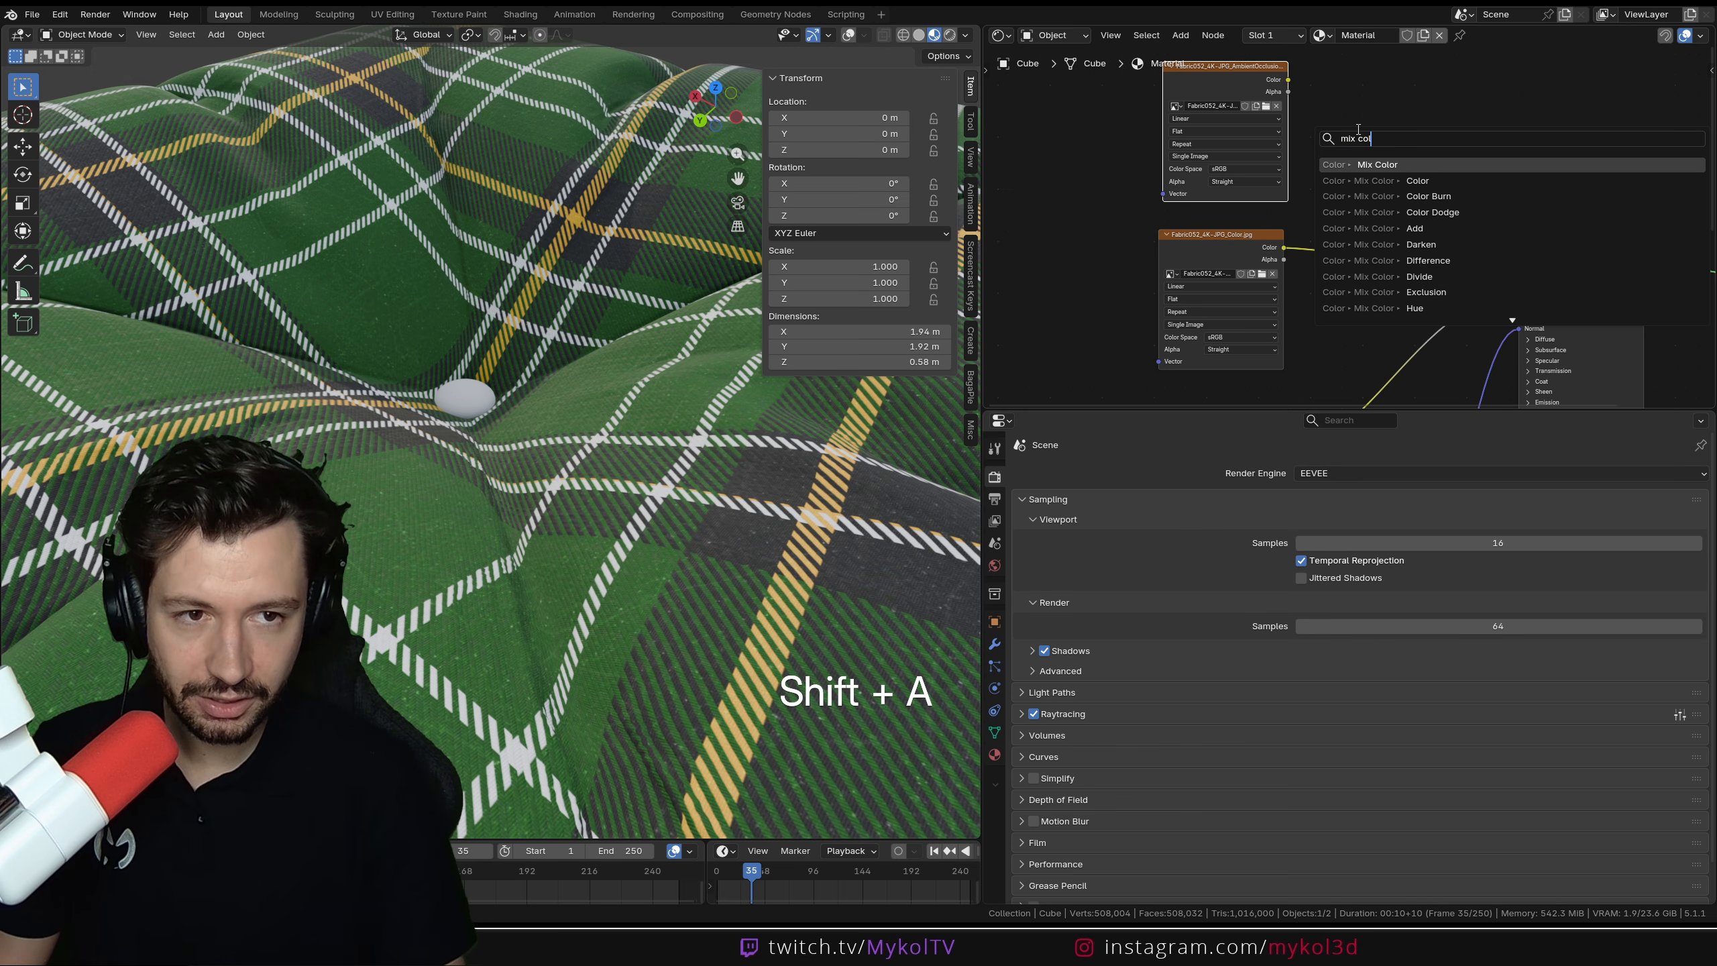
pyautogui.press('Return')
pyautogui.click(1360, 142)
# Set the Mix node to Multiply with a factor of 1 and link the AmbientOcclusion texture's colour to its B input
pyautogui.click(1398, 186)
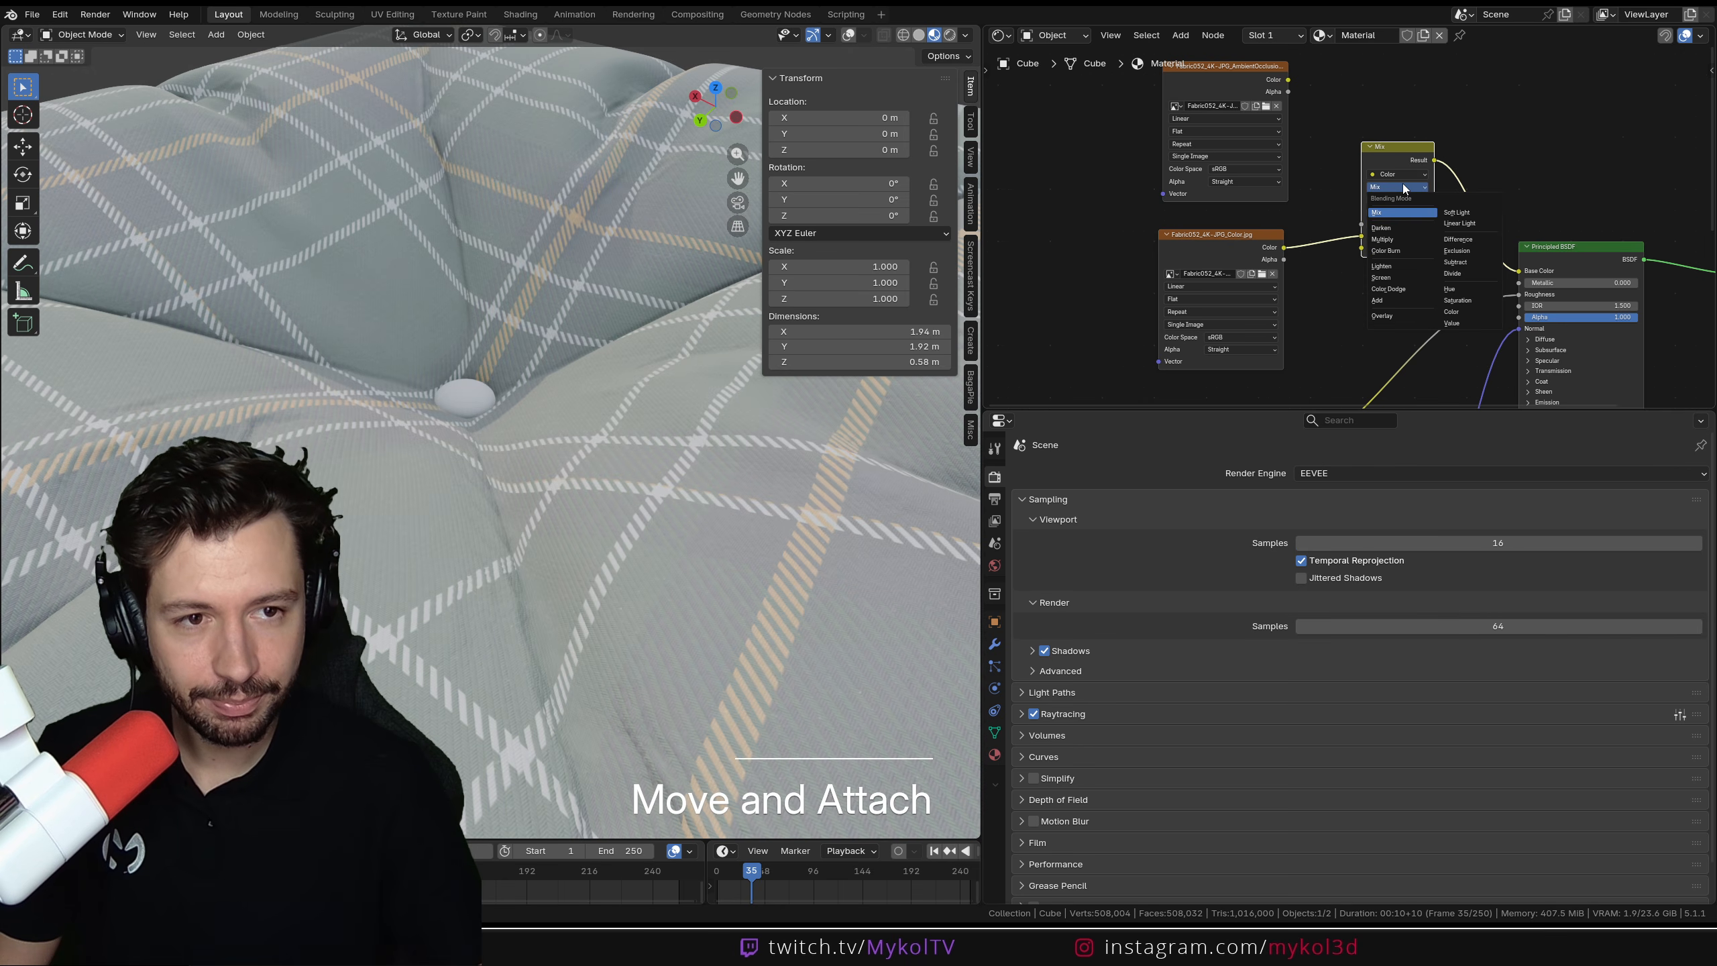
pyautogui.click(1398, 241)
pyautogui.moveTo(1287, 80); pyautogui.dragTo(1366, 249)
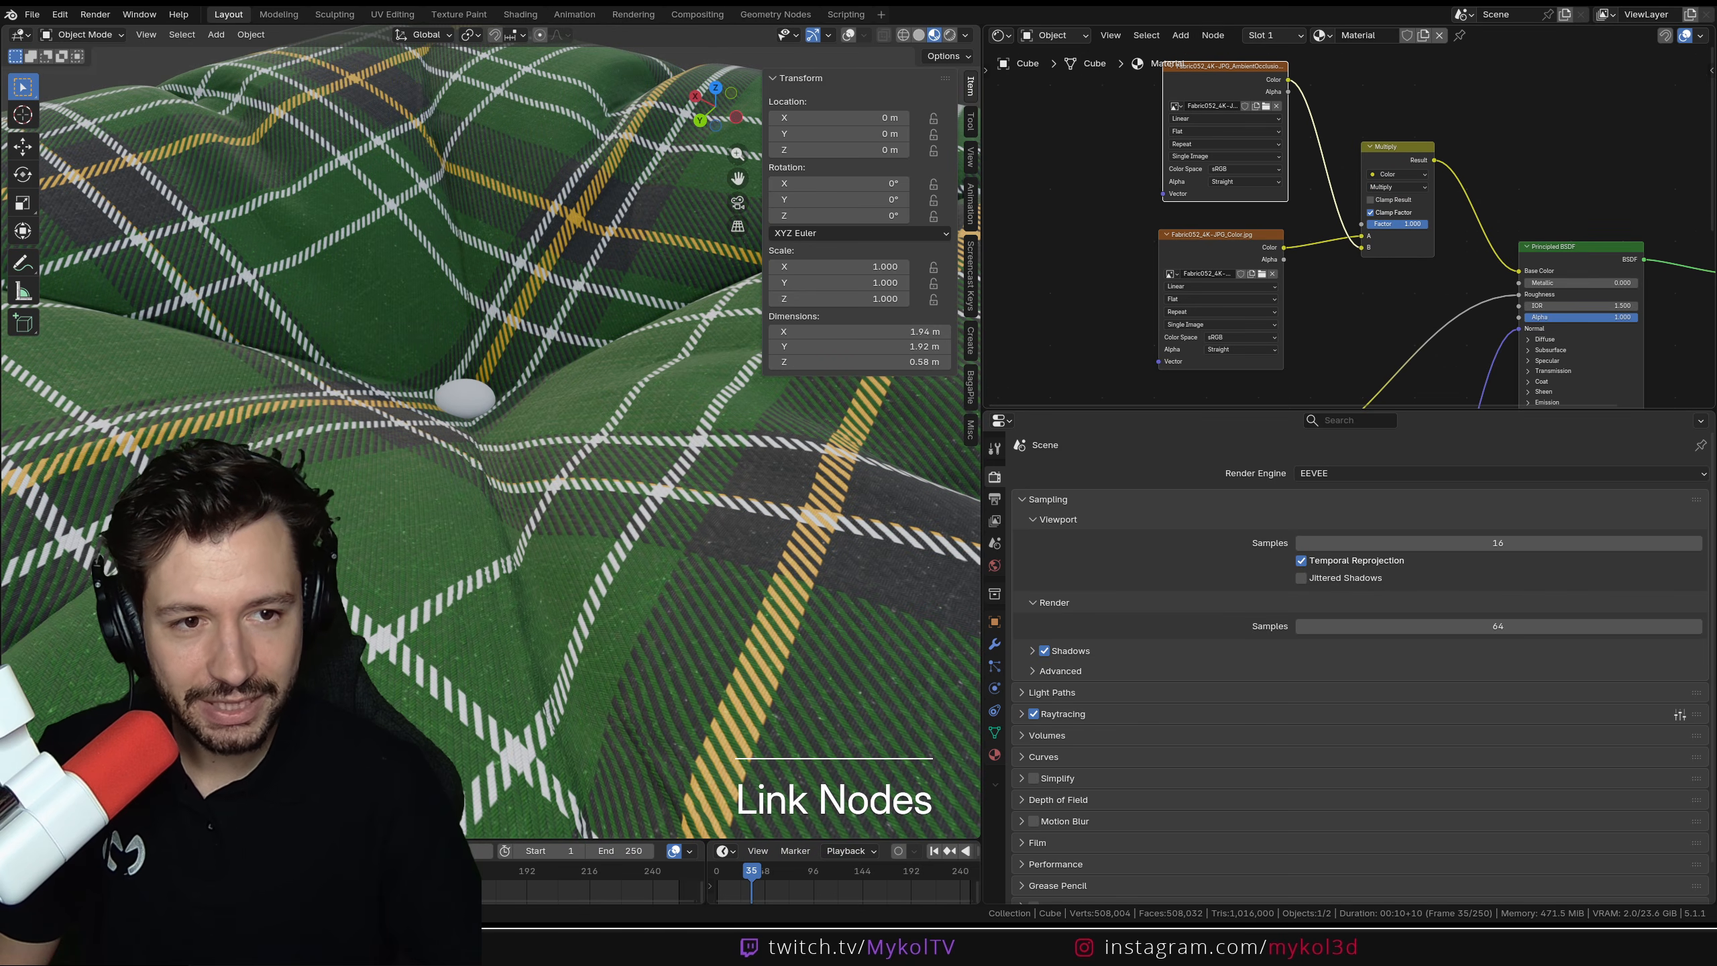
# Widen the 3D viewport and frame the whole tartan cushion
pyautogui.scroll(-5, 410, 338)
pyautogui.moveTo(410, 338); pyautogui.dragTo(633, 418, button='middle')
pyautogui.scroll(-2, 585, 402)
pyautogui.moveTo(633, 417); pyautogui.dragTo(610, 398, button='middle')
pyautogui.scroll(1, 676, 446)
pyautogui.moveTo(981, 306); pyautogui.dragTo(1168, 316)
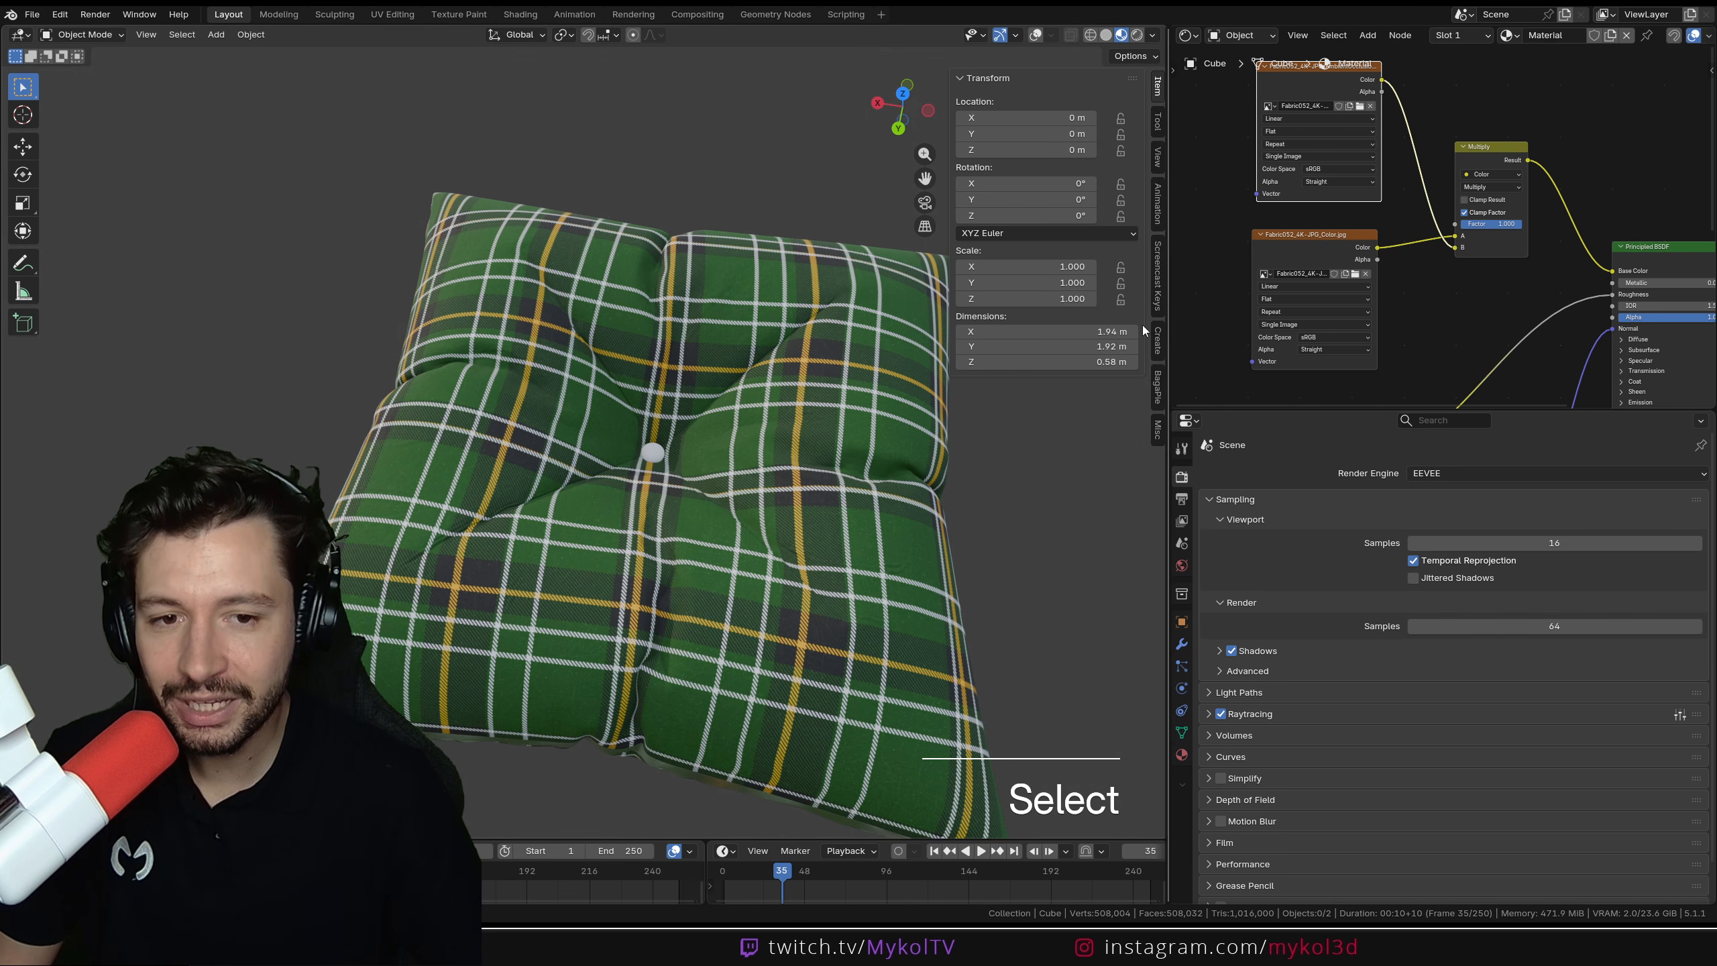
pyautogui.moveTo(1143, 325); pyautogui.dragTo(1039, 469, button='middle')
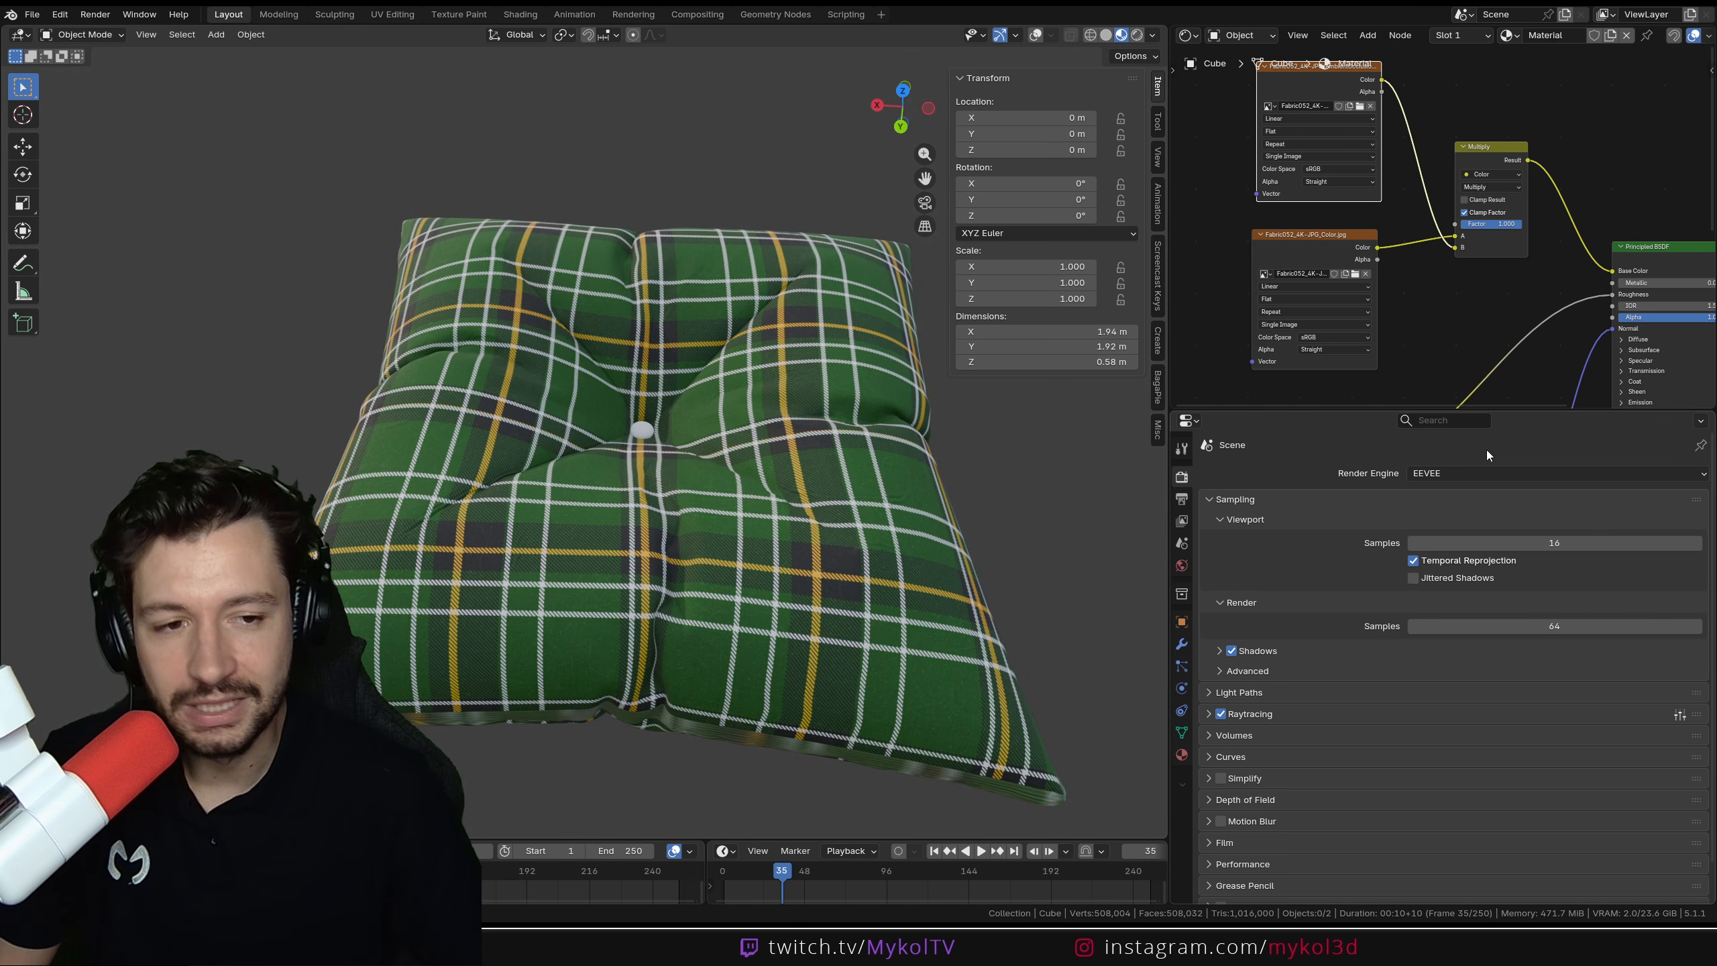
# Change the render engine to Cycles with GPU Compute as the device
pyautogui.click(1490, 473)
pyautogui.click(1495, 508)
pyautogui.click(1486, 527)
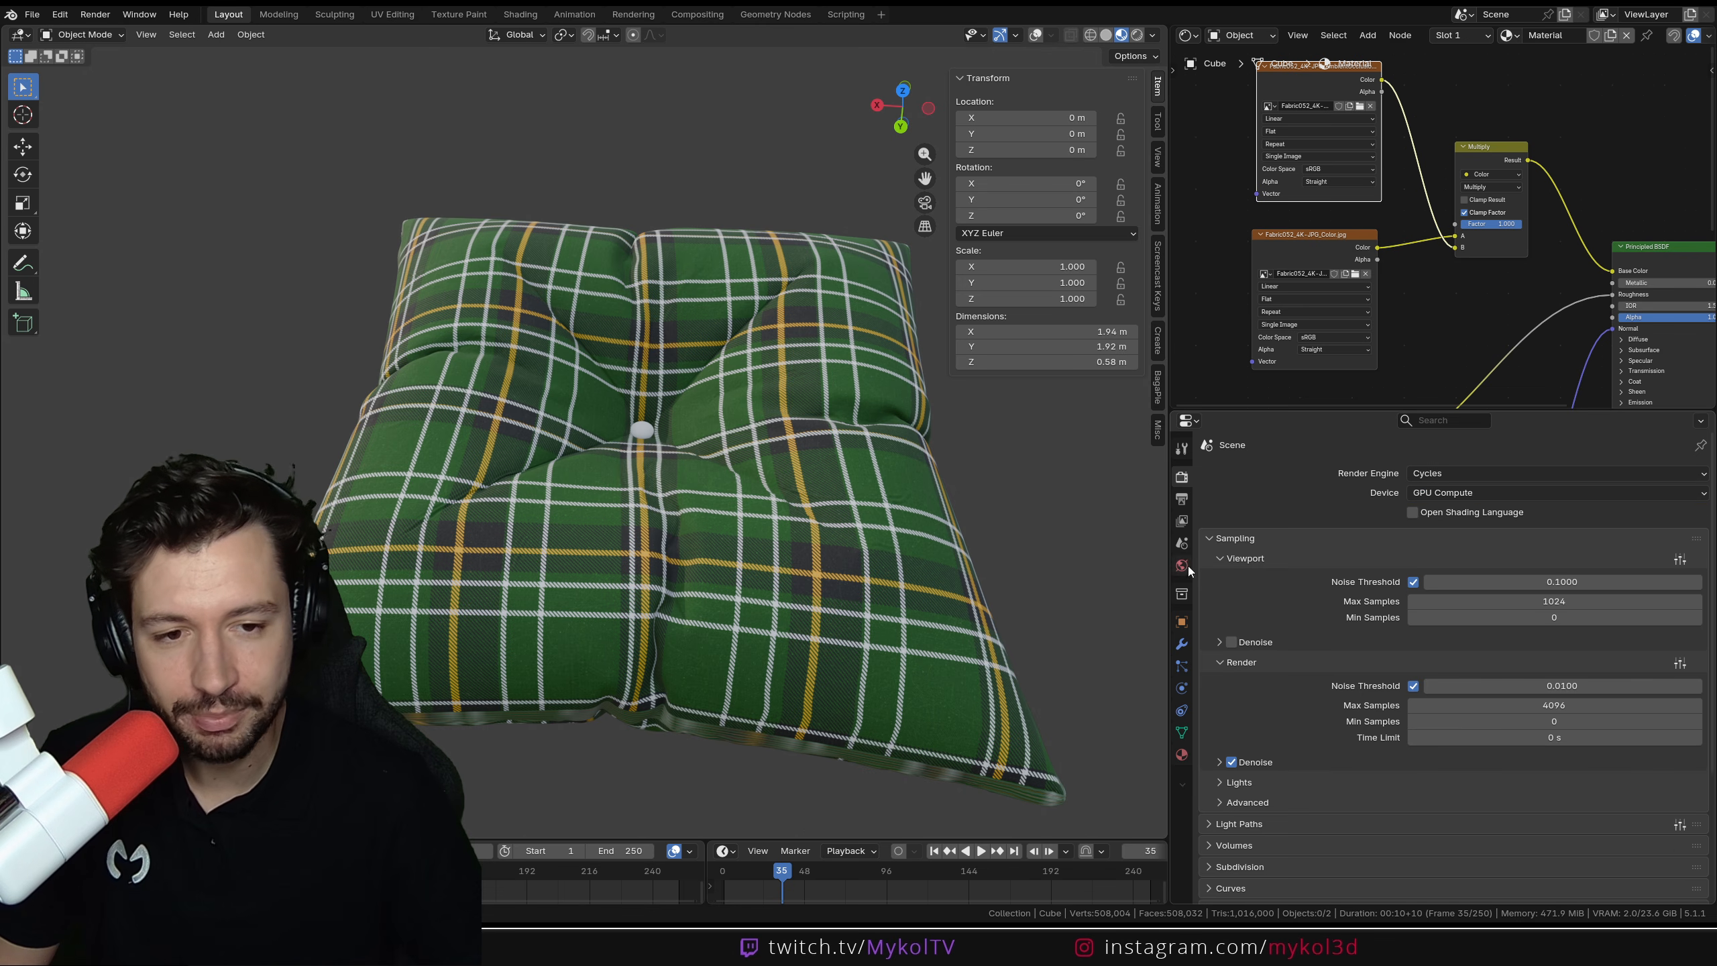
# Assign an Environment Texture to the world background colour and load interior.exr from the 02_HDRI folder
pyautogui.click(1181, 566)
pyautogui.click(1409, 572)
pyautogui.click(1126, 642)
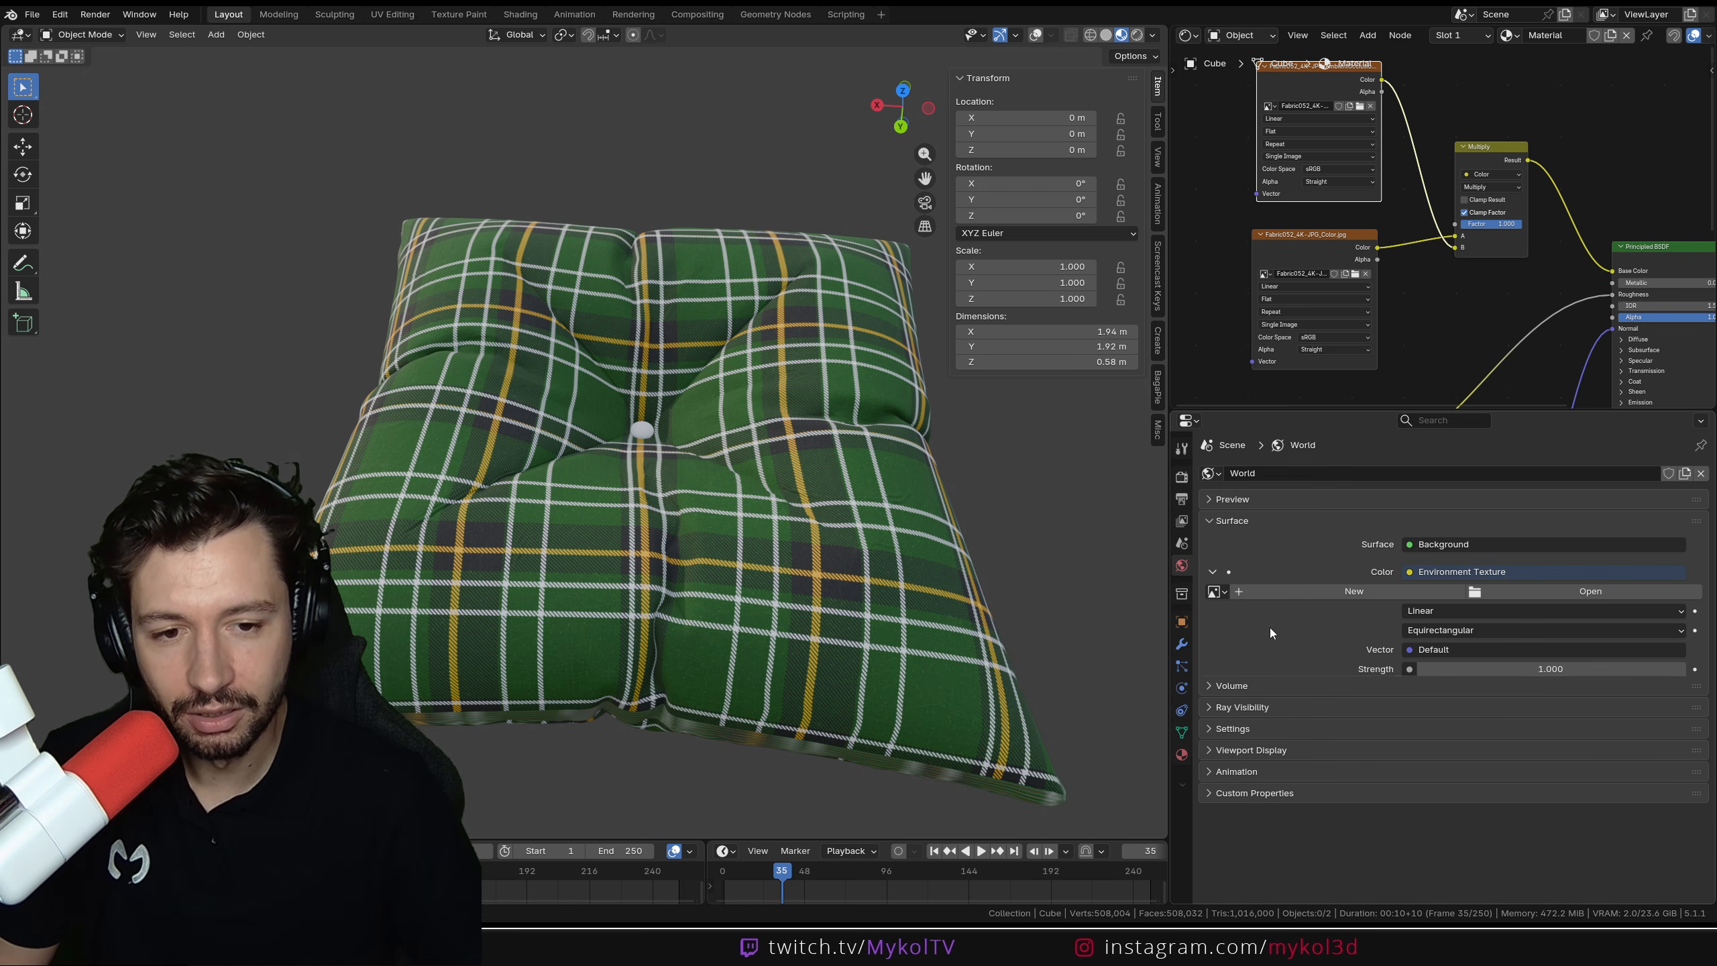
pyautogui.click(1542, 591)
pyautogui.click(606, 310)
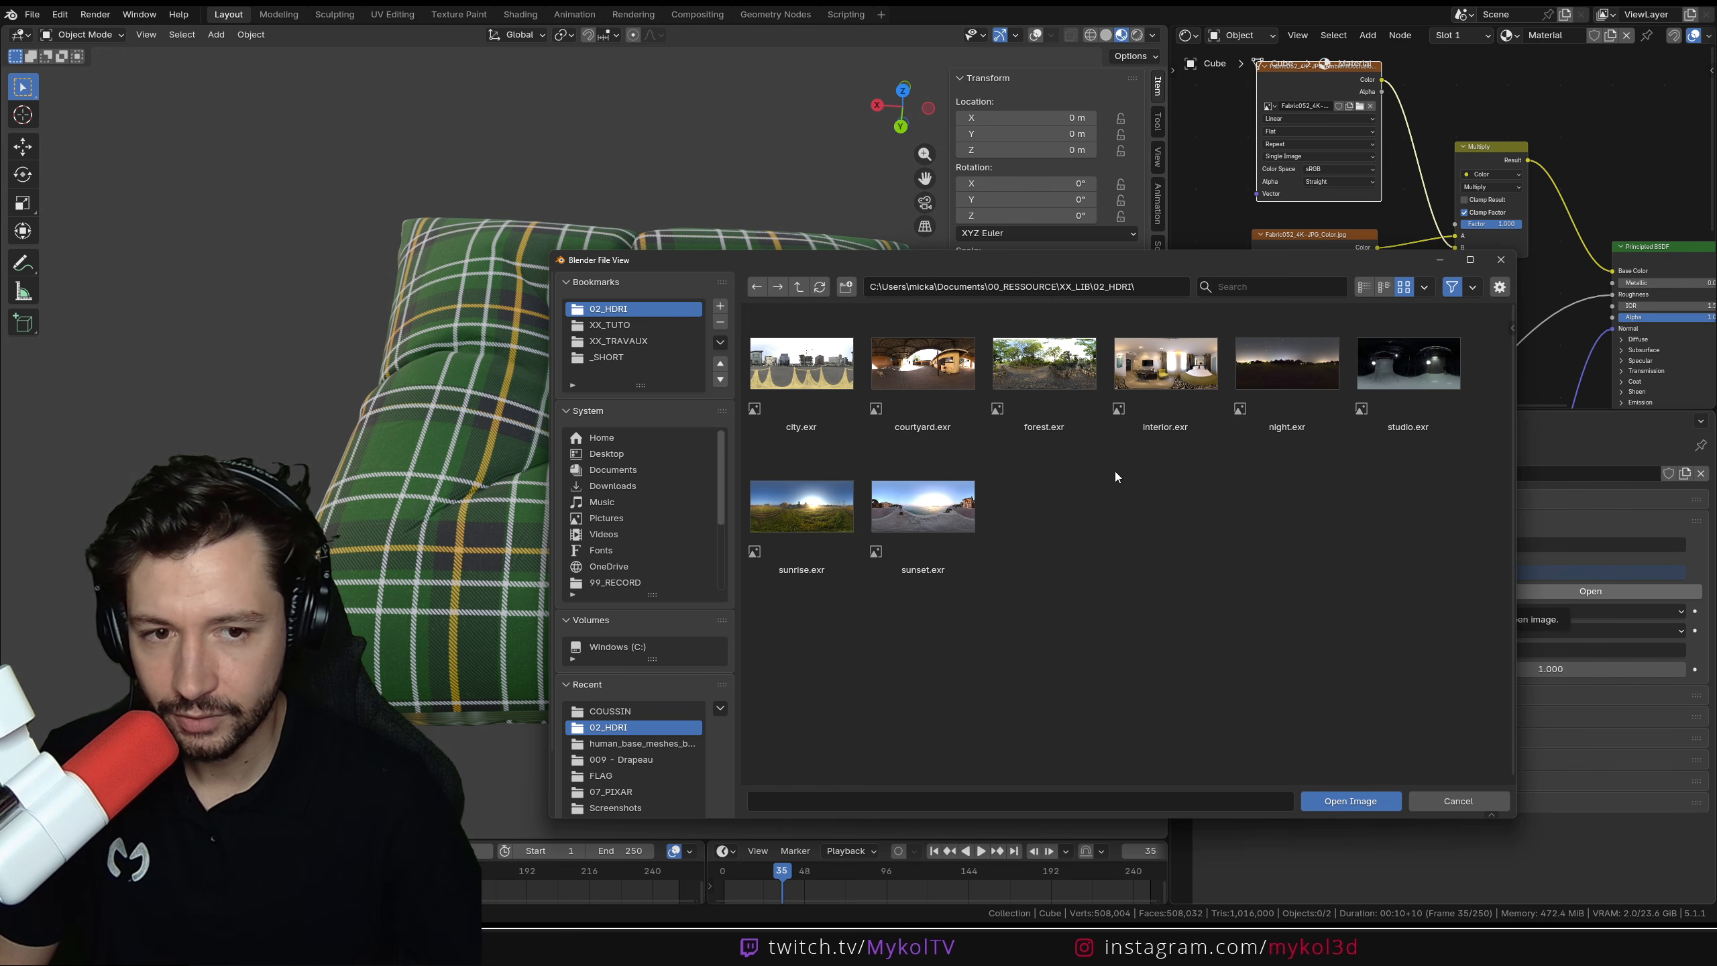
pyautogui.doubleClick(1158, 399)
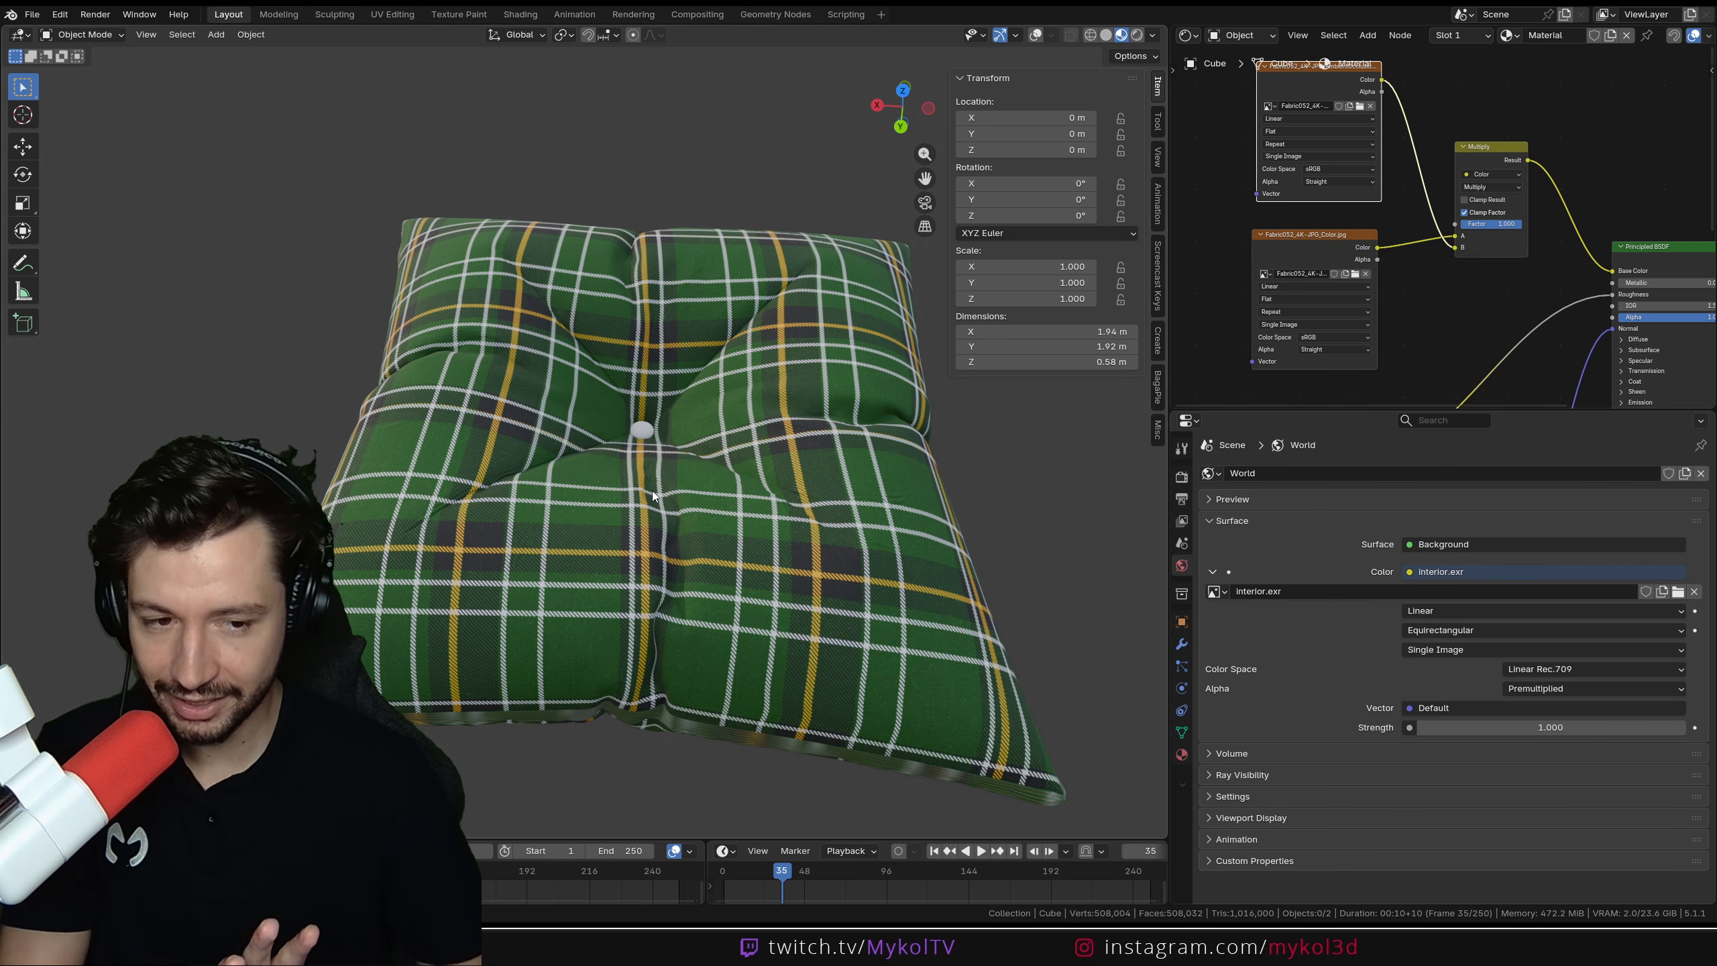
# Switch the viewport to Rendered shading and enable Transparent in the Film settings
pyautogui.moveTo(663, 499); pyautogui.dragTo(689, 539, button='middle')
pyautogui.scroll(2, 695, 504)
pyautogui.scroll(-2, 687, 479)
pyautogui.scroll(3, 690, 510)
pyautogui.scroll(-3, 632, 515)
pyautogui.scroll(1, 636, 539)
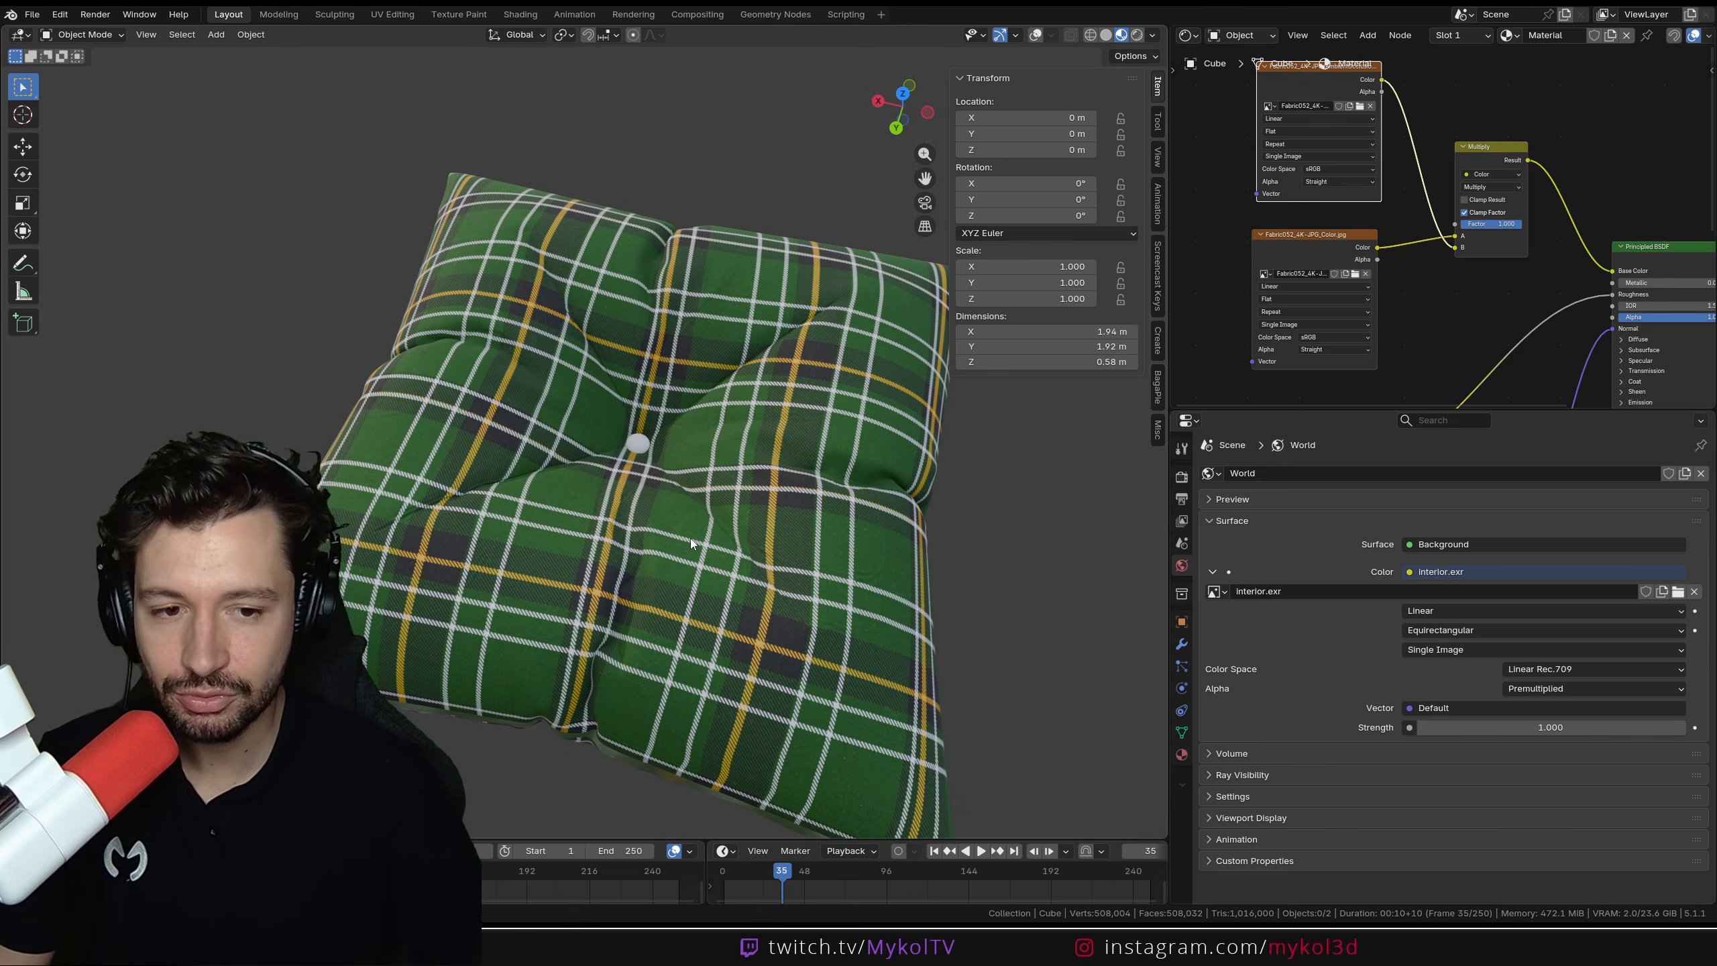
pyautogui.click(1138, 35)
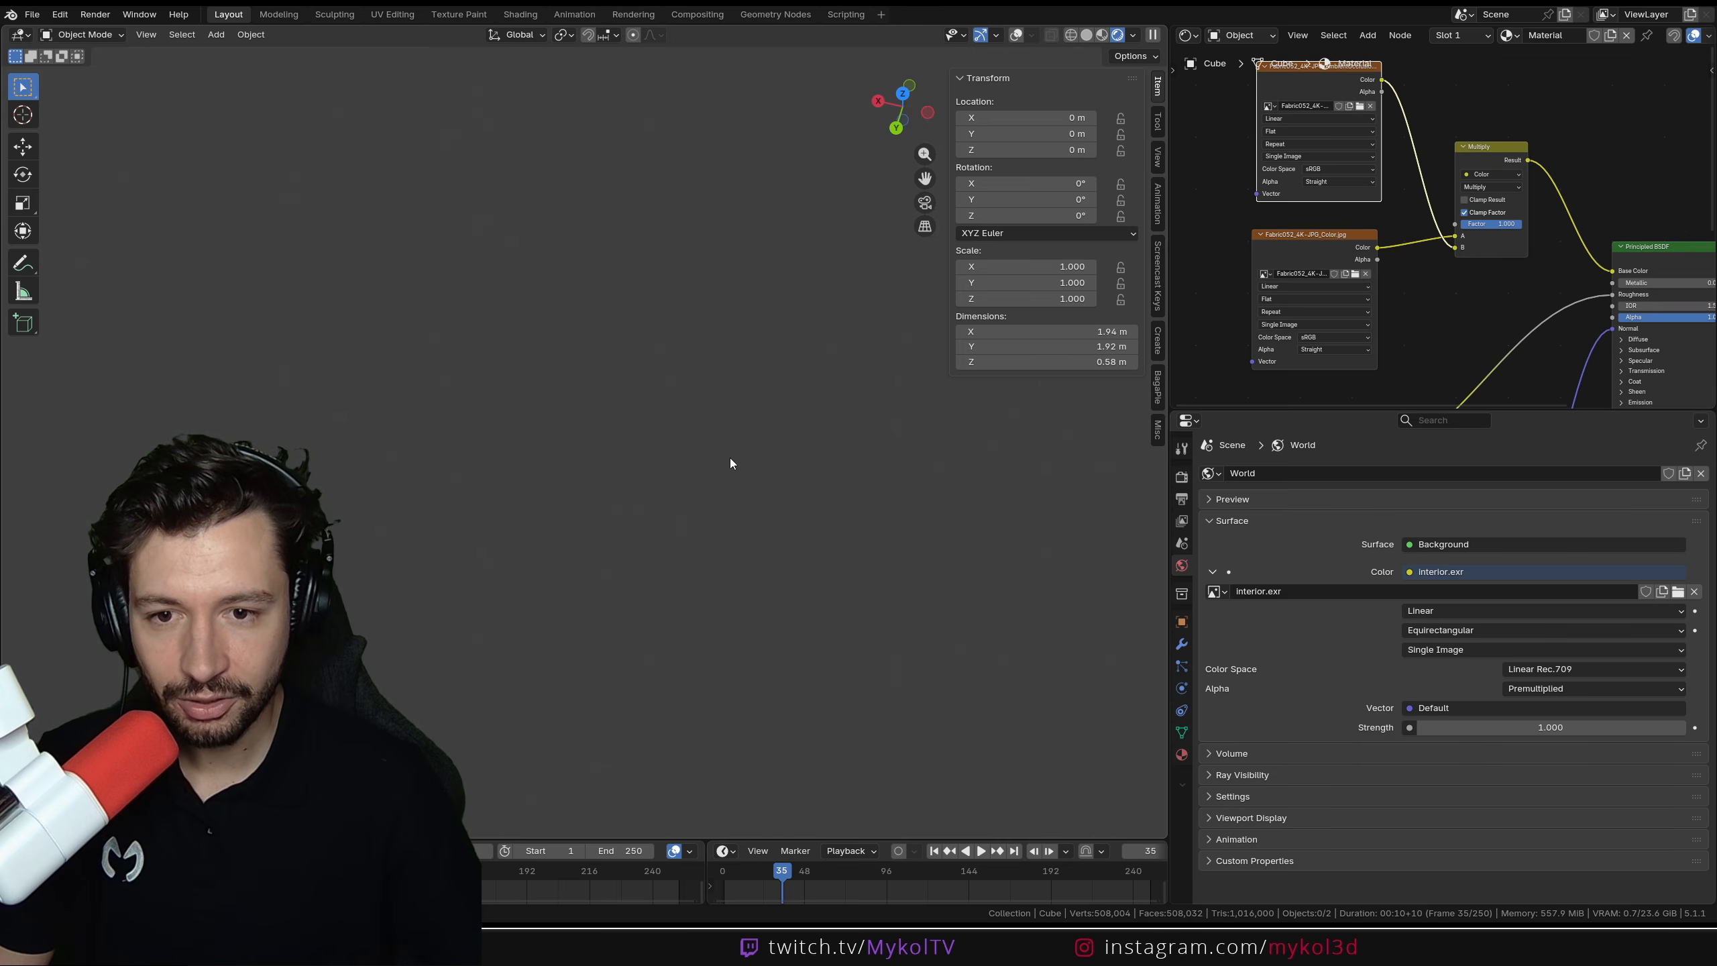
pyautogui.click(1182, 476)
pyautogui.scroll(-5, 1254, 643)
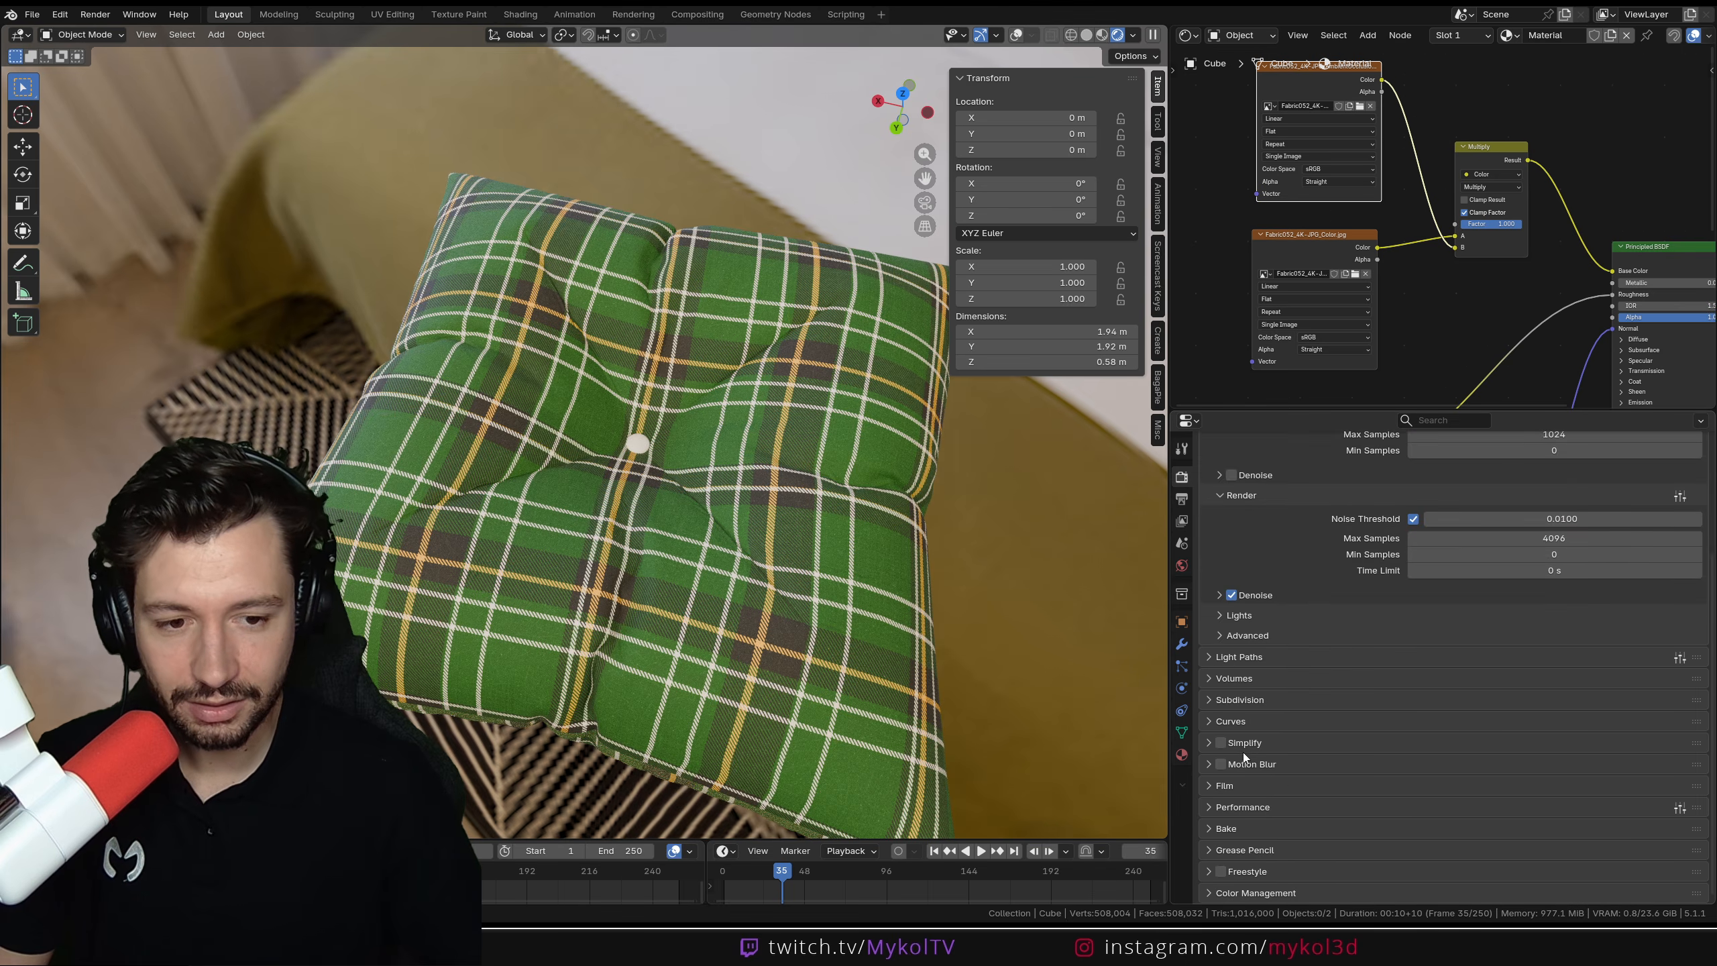
pyautogui.click(1215, 789)
pyautogui.scroll(-3, 1284, 804)
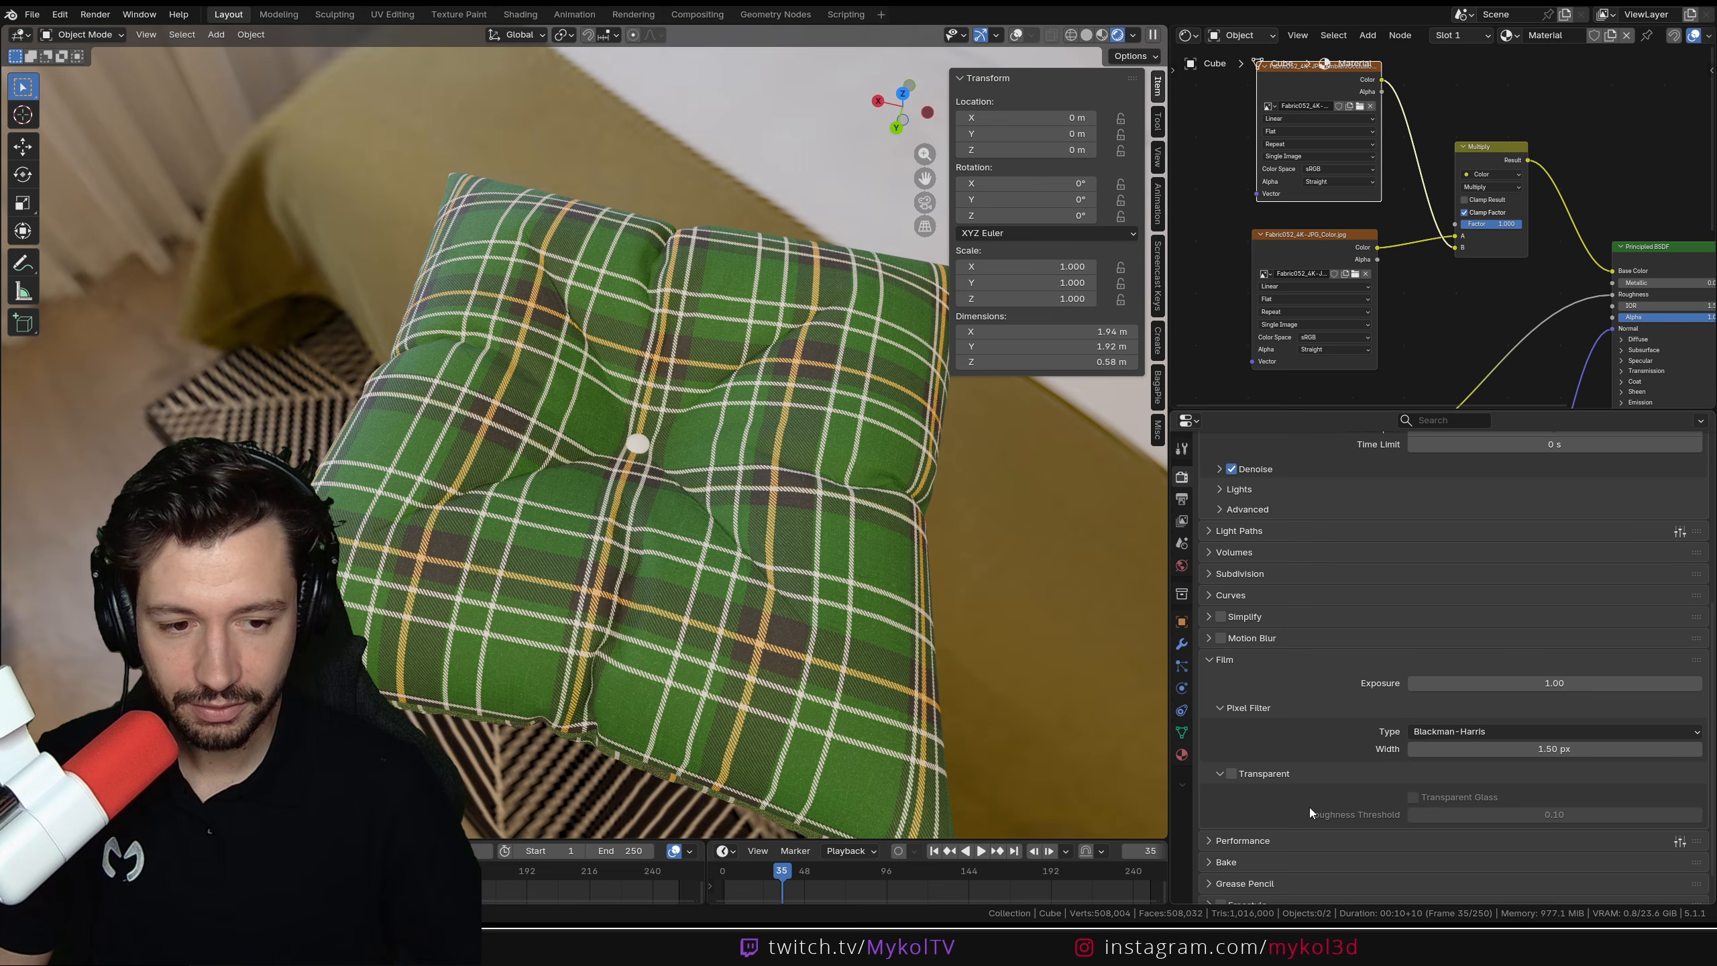
pyautogui.click(1232, 773)
# Examine the Cycles-rendered fabric weave and folds around the cushion's centre button up close
pyautogui.scroll(4, 716, 590)
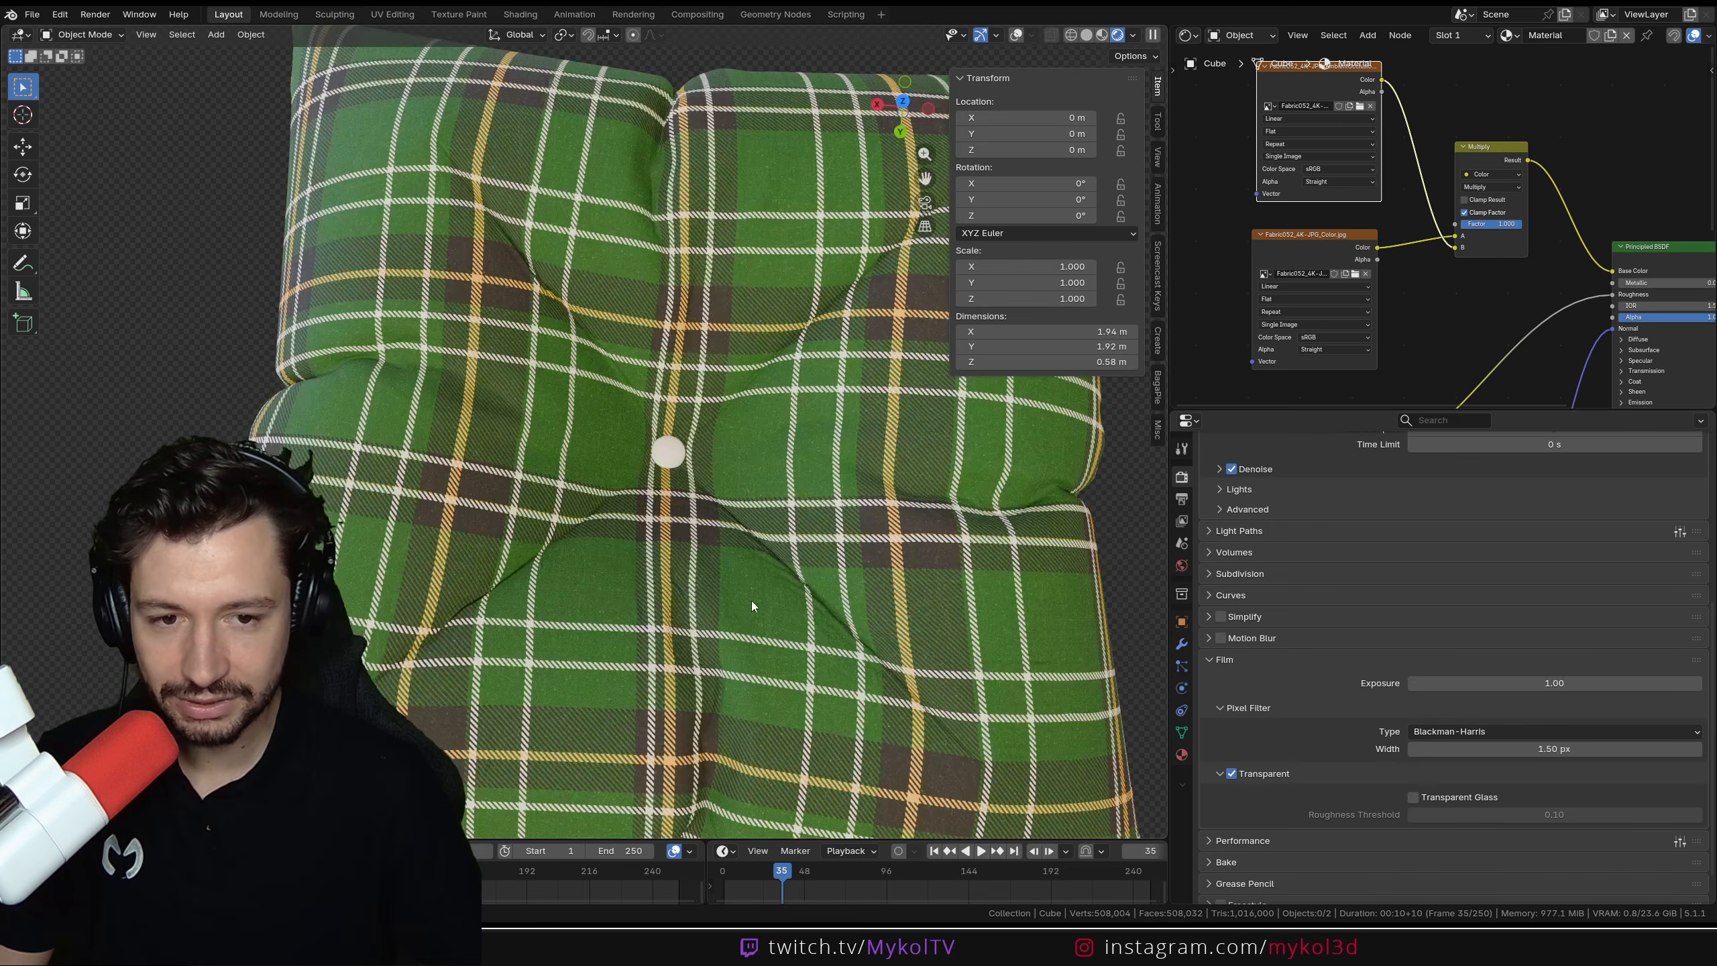
pyautogui.moveTo(751, 601); pyautogui.dragTo(795, 537, button='middle')
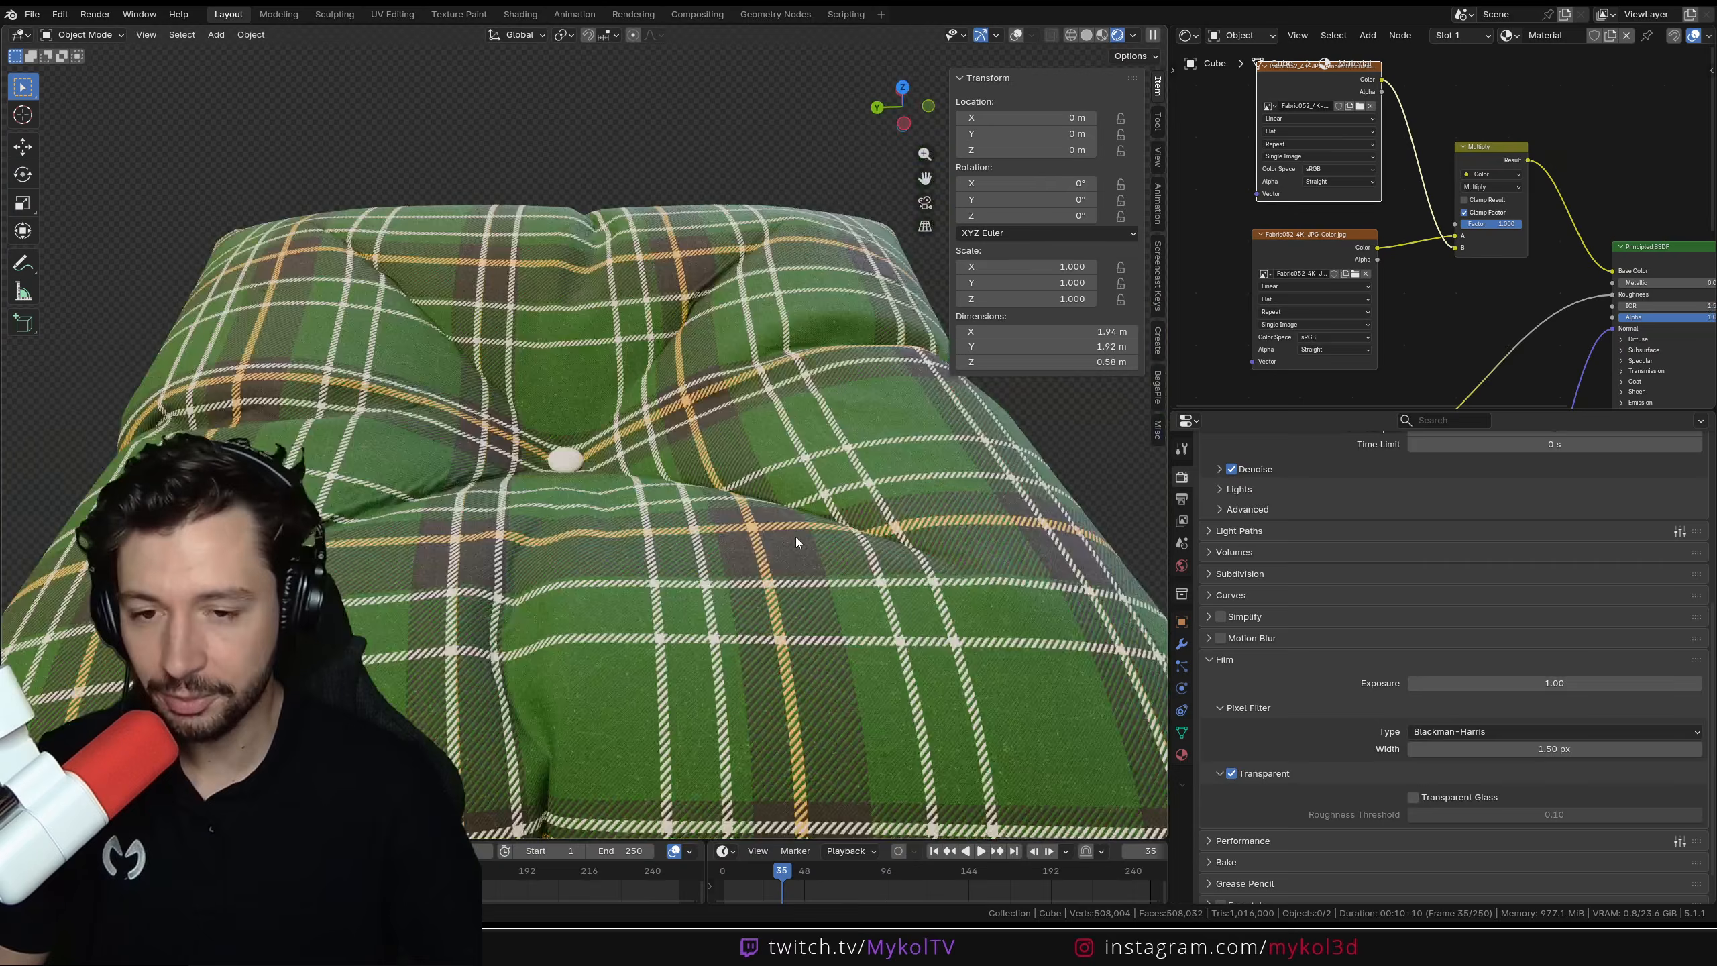
pyautogui.scroll(1, 597, 662)
pyautogui.moveTo(563, 636); pyautogui.dragTo(597, 473, button='middle')
pyautogui.scroll(1, 601, 582)
pyautogui.scroll(1, 597, 474)
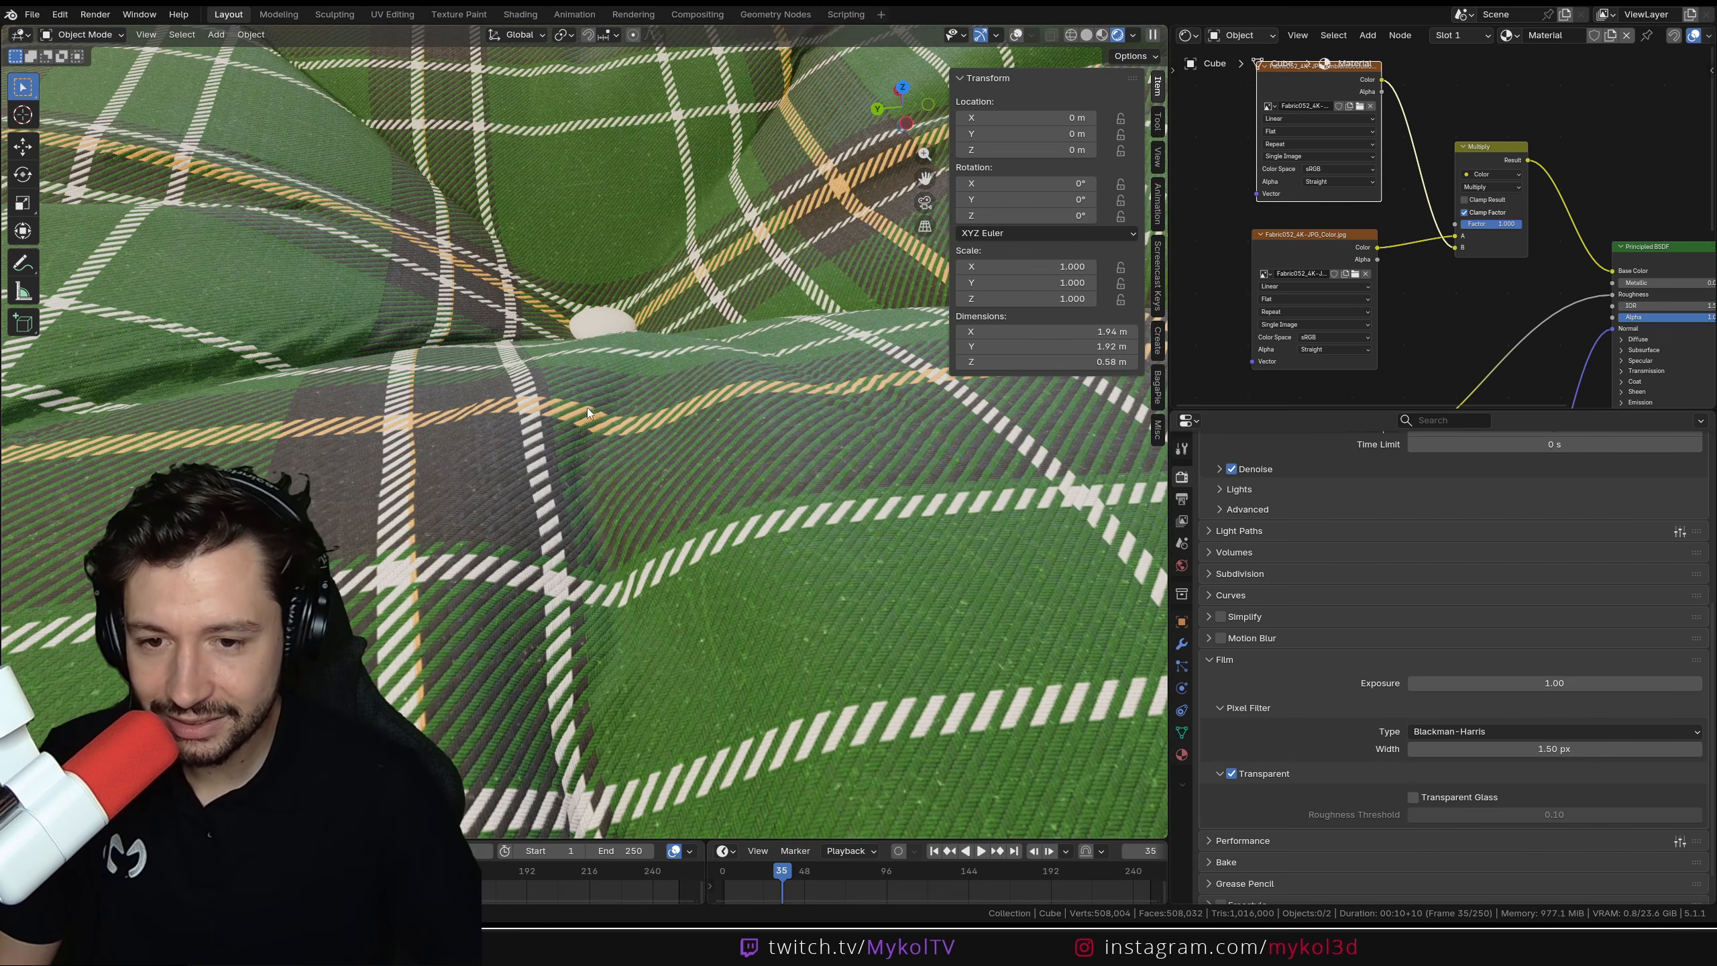
pyautogui.moveTo(455, 507); pyautogui.dragTo(498, 508, button='middle')
pyautogui.scroll(1, 498, 509)
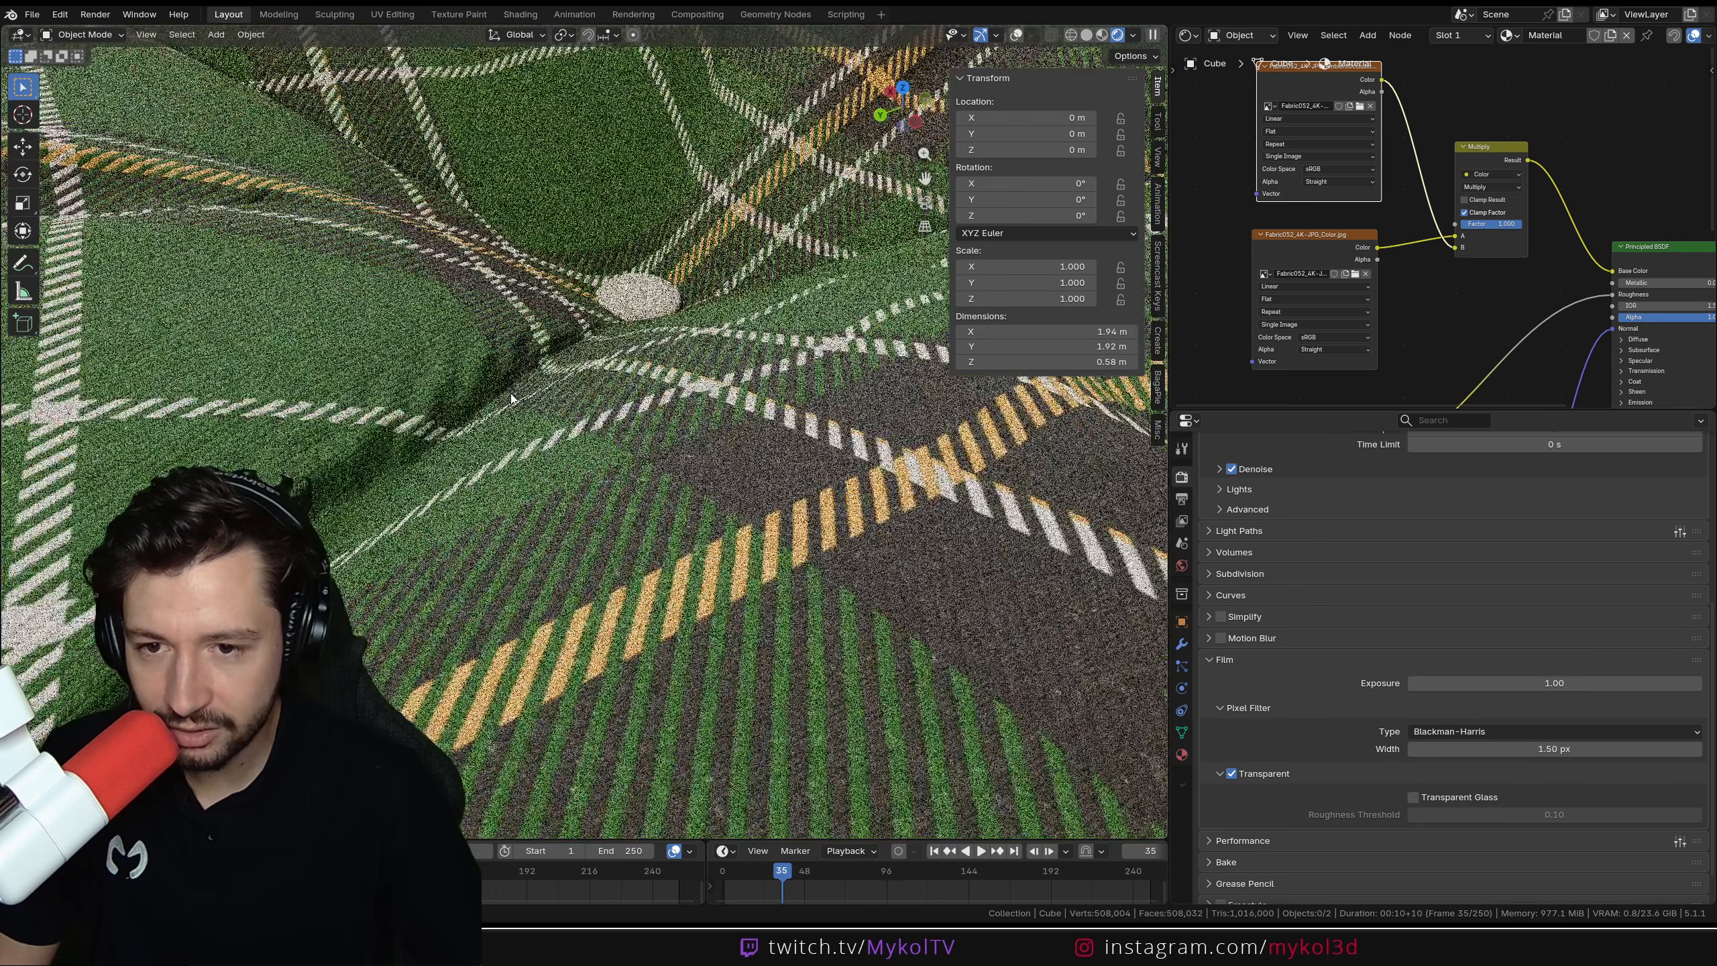
pyautogui.keyDown('shift'); pyautogui.moveTo(407, 421); pyautogui.dragTo(670, 394, button='middle'); pyautogui.keyUp('shift')
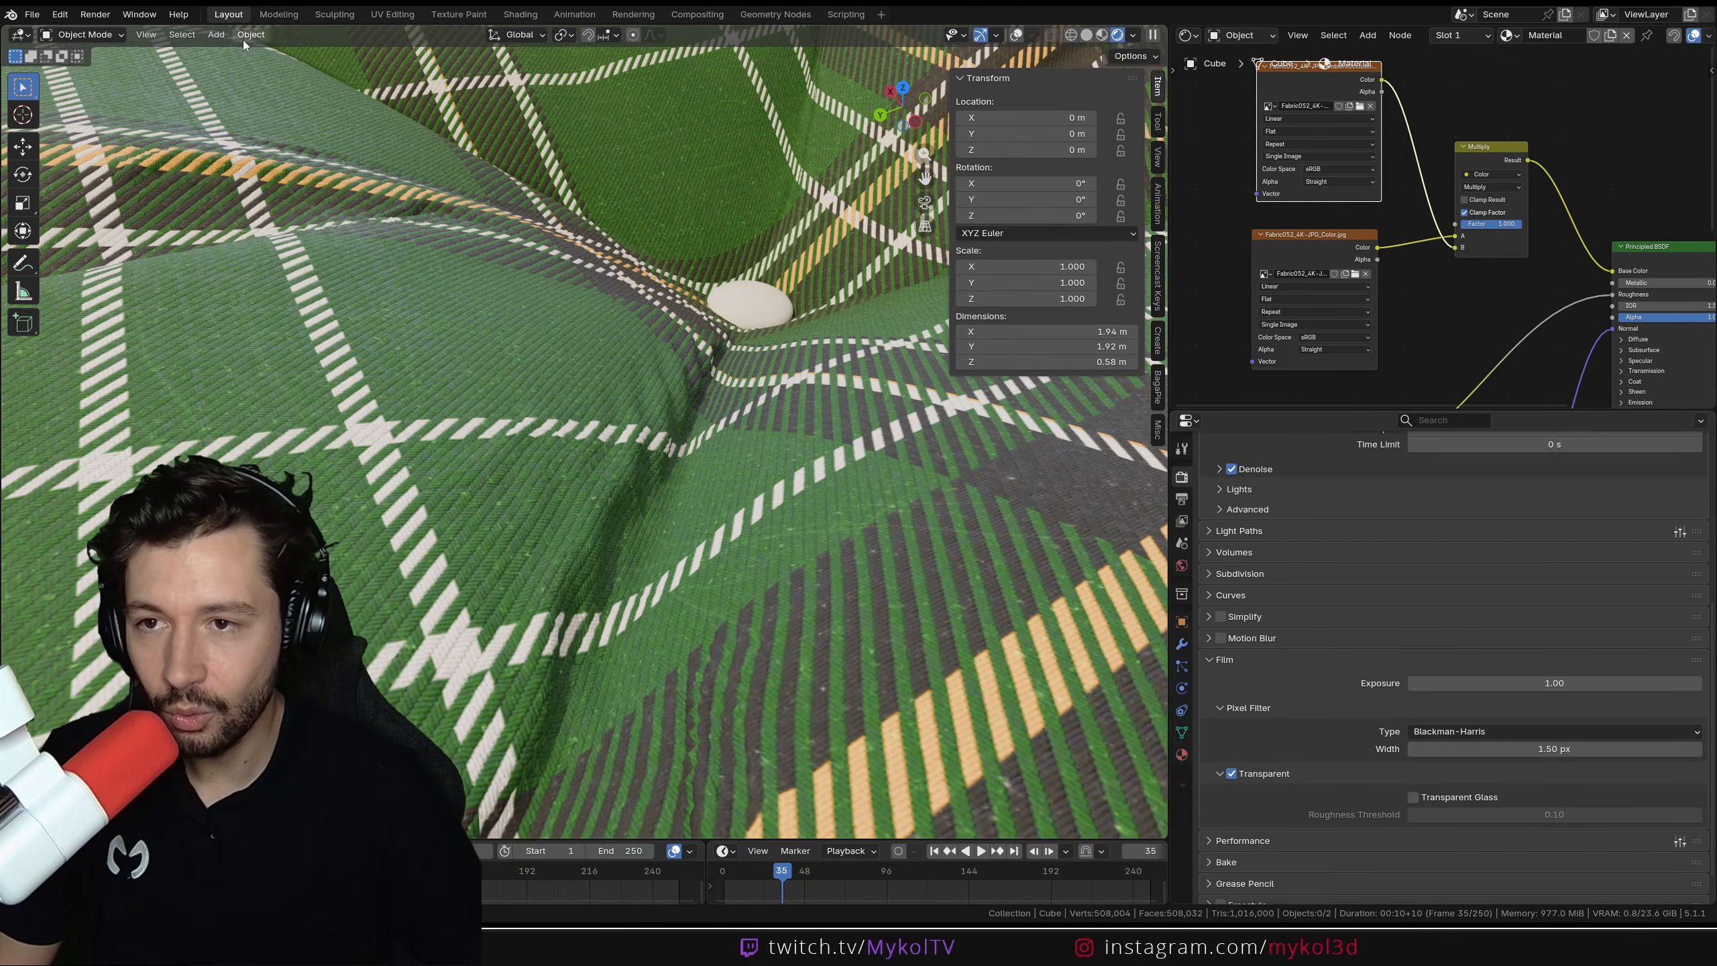
# Return the viewport to Material Preview shading and put the cushion in Sculpt Mode
pyautogui.click(1104, 36)
pyautogui.scroll(-4, 723, 374)
pyautogui.moveTo(723, 374); pyautogui.dragTo(694, 496, button='middle')
pyautogui.scroll(3, 693, 496)
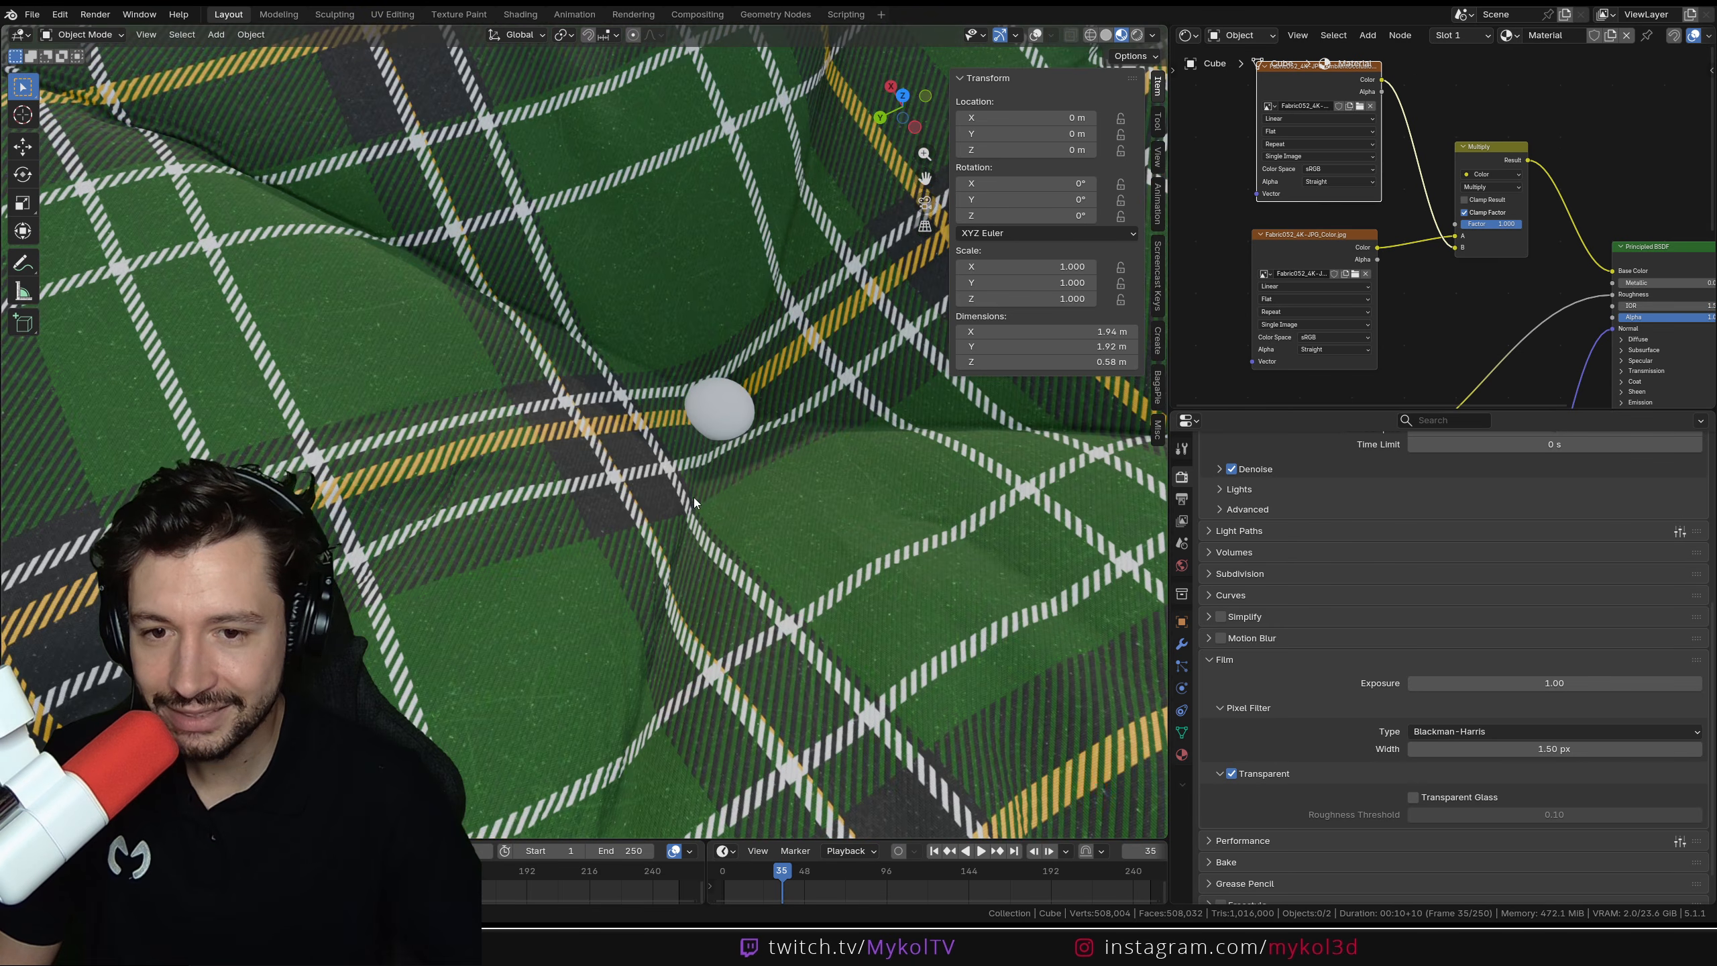
pyautogui.scroll(-1, 694, 496)
pyautogui.click(79, 35)
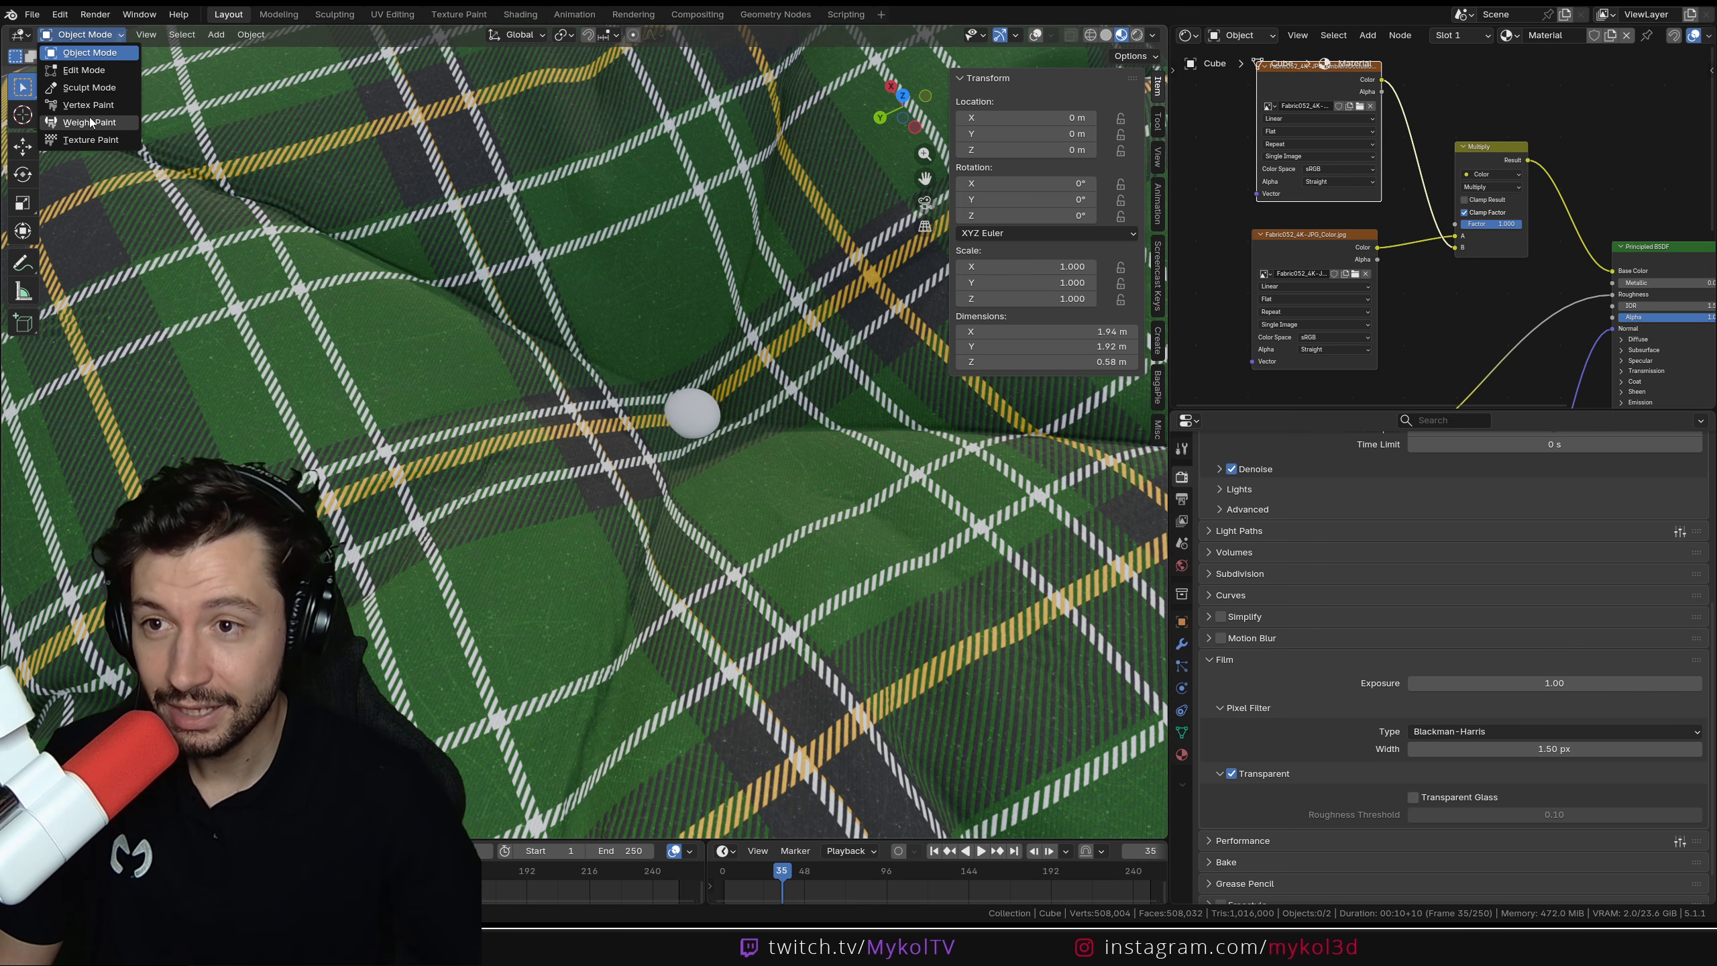
pyautogui.click(91, 90)
pyautogui.scroll(-2, 613, 479)
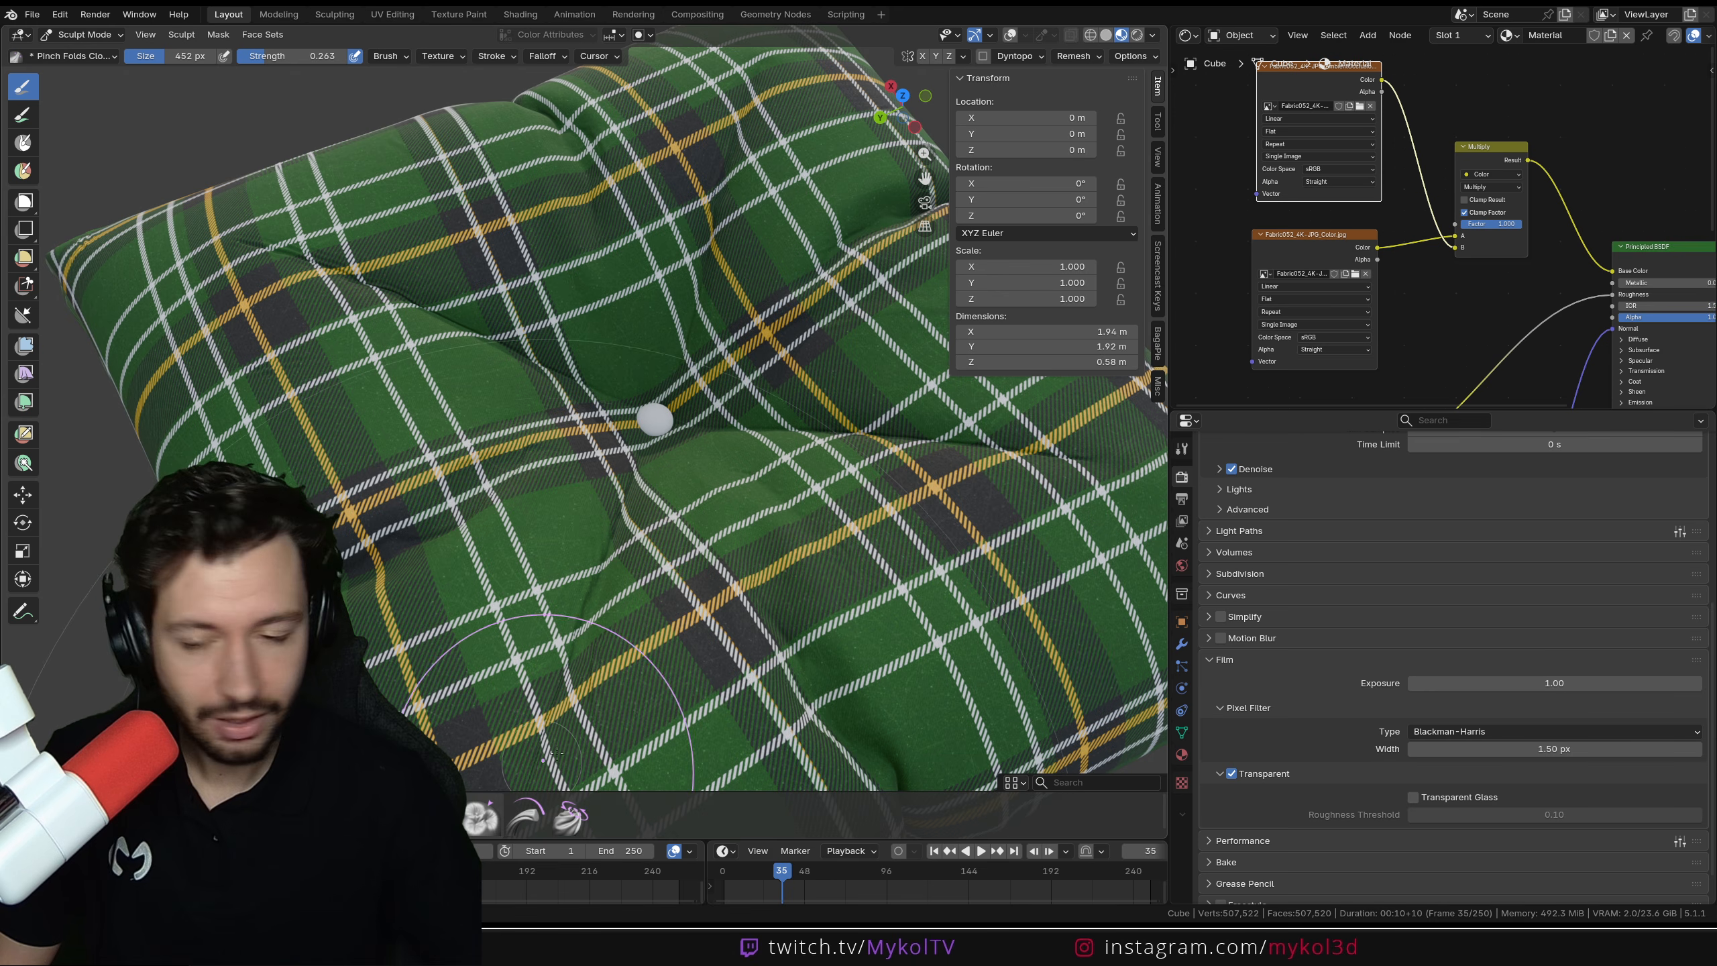
# Set the Pinch Folds Cloth brush to 0.522 strength and 250 px size, framing the padding near the centre button
pyautogui.press('ctrl+alt+KP_5')
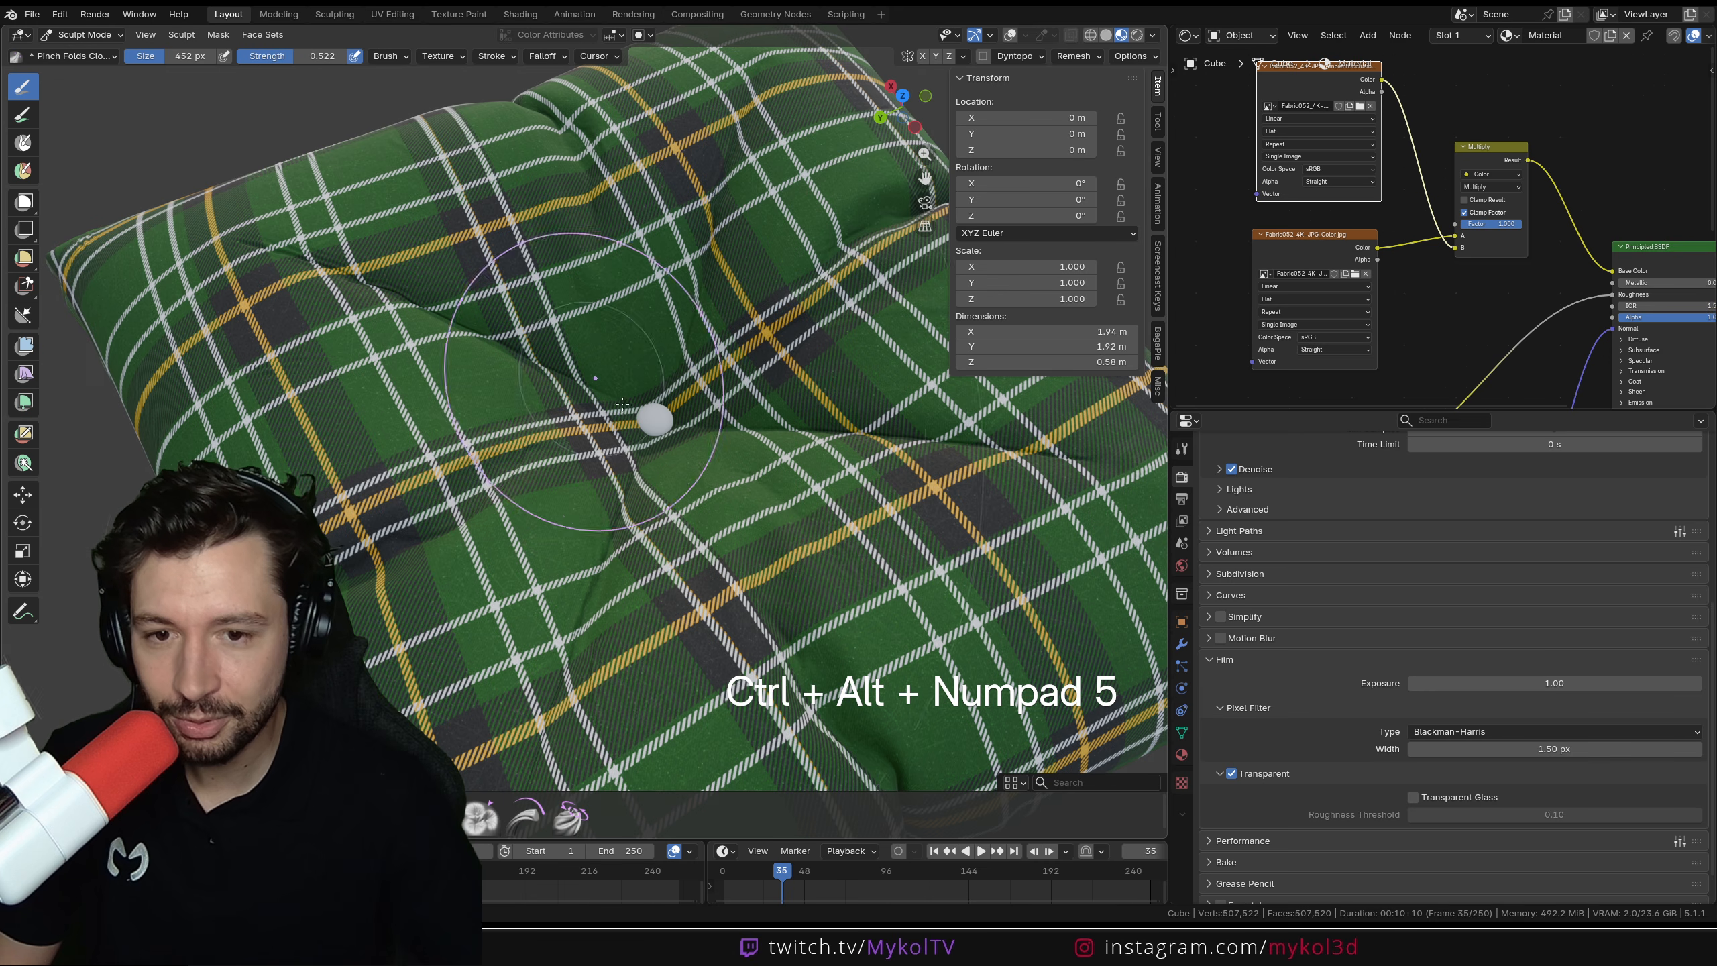
pyautogui.moveTo(622, 404); pyautogui.dragTo(735, 543, button='middle')
pyautogui.press('f')
pyautogui.click(682, 558)
pyautogui.scroll(3, 633, 643)
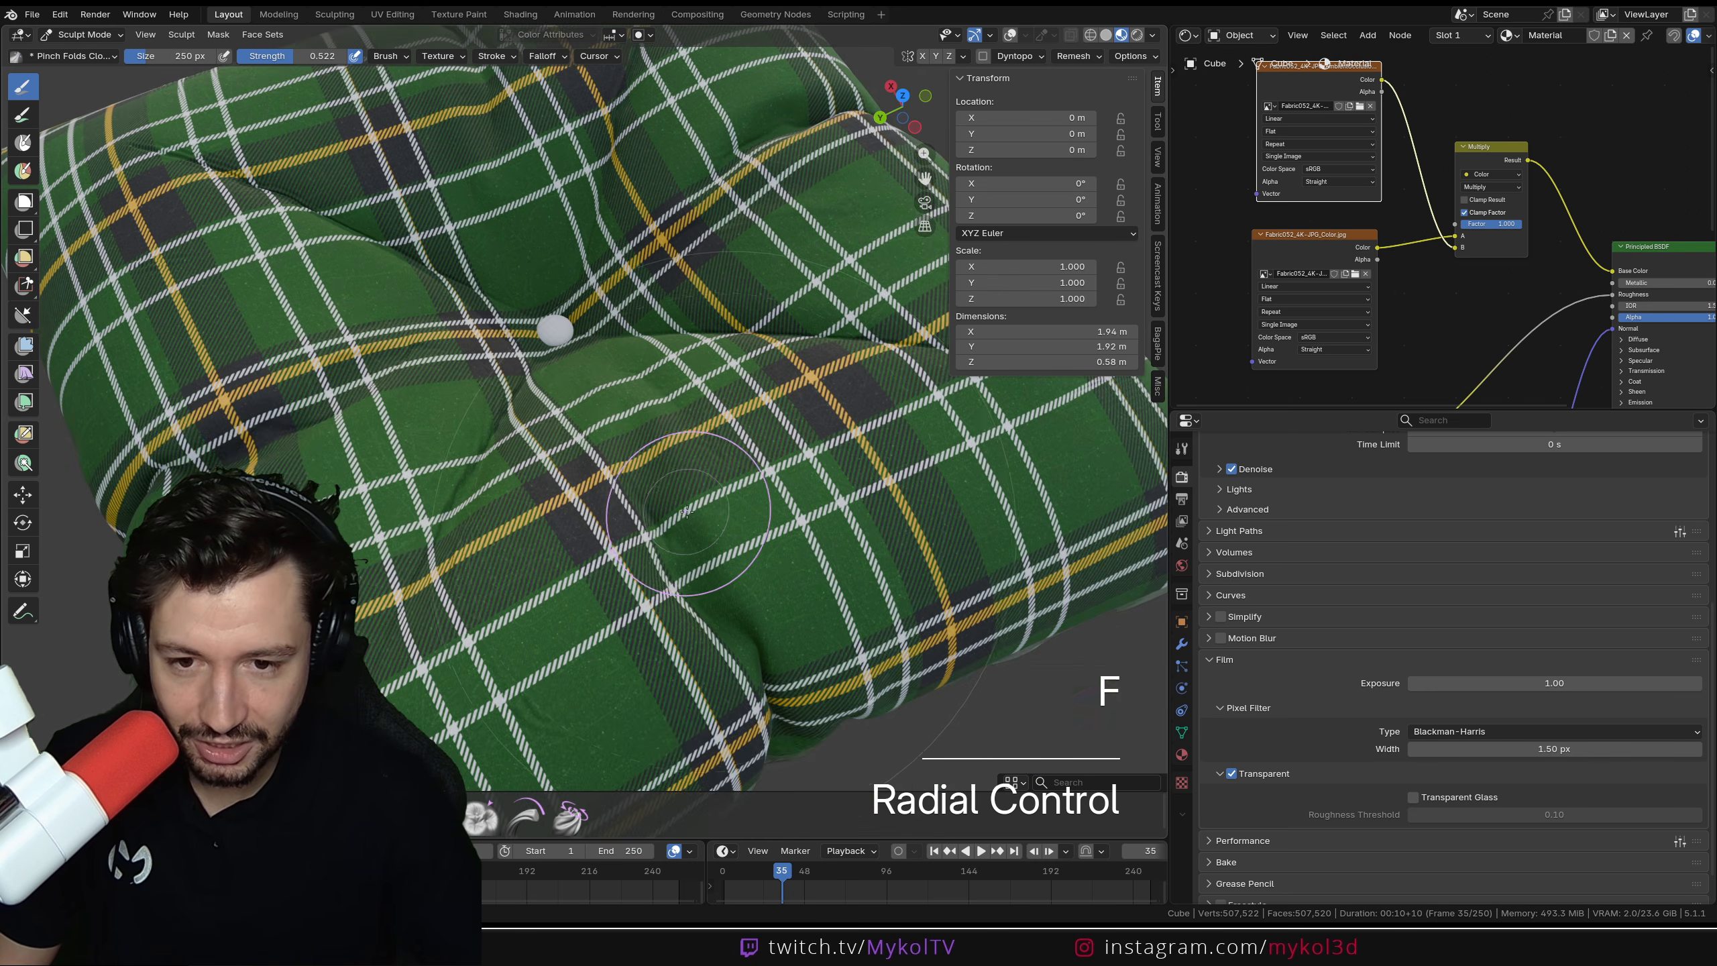
# Try pinching cloth folds across the padding near the centre button, undo the strokes and lower the brush strength to 0.293
pyautogui.moveTo(789, 729); pyautogui.dragTo(702, 607)
pyautogui.hotkey('ctrl', 'z')
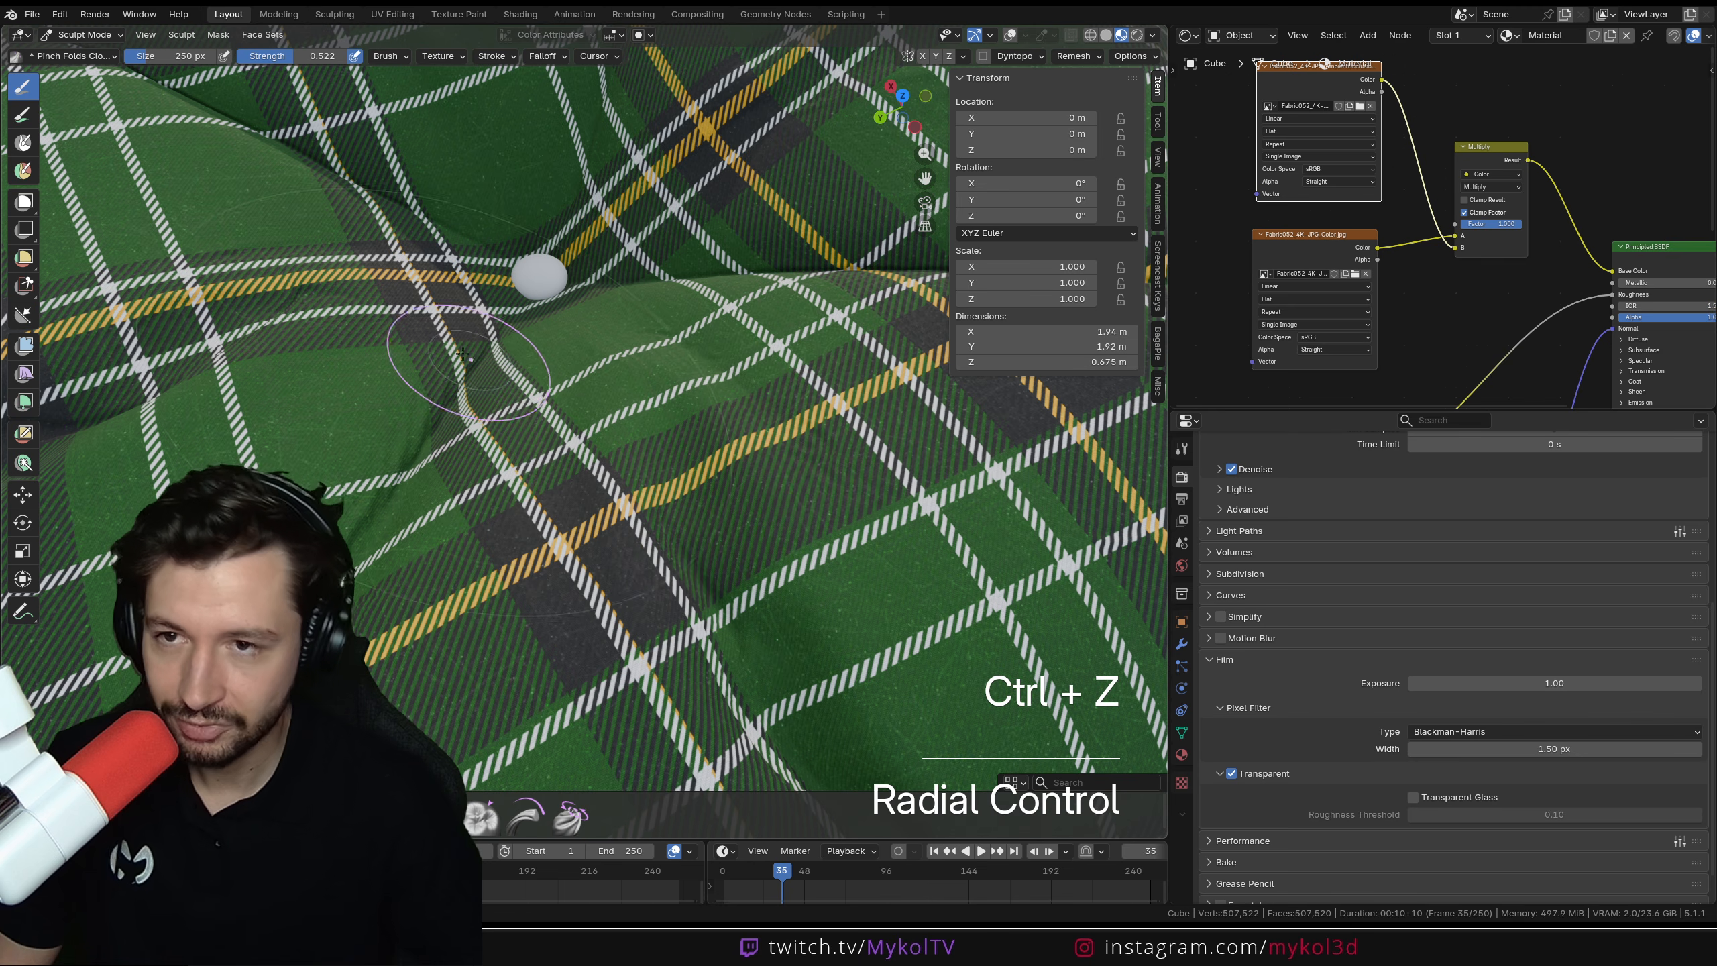
pyautogui.moveTo(867, 781)
pyautogui.mouseDown()
pyautogui.moveTo(670, 581)
pyautogui.moveTo(589, 452)
pyautogui.mouseUp()
pyautogui.hotkey('ctrl', 'z')
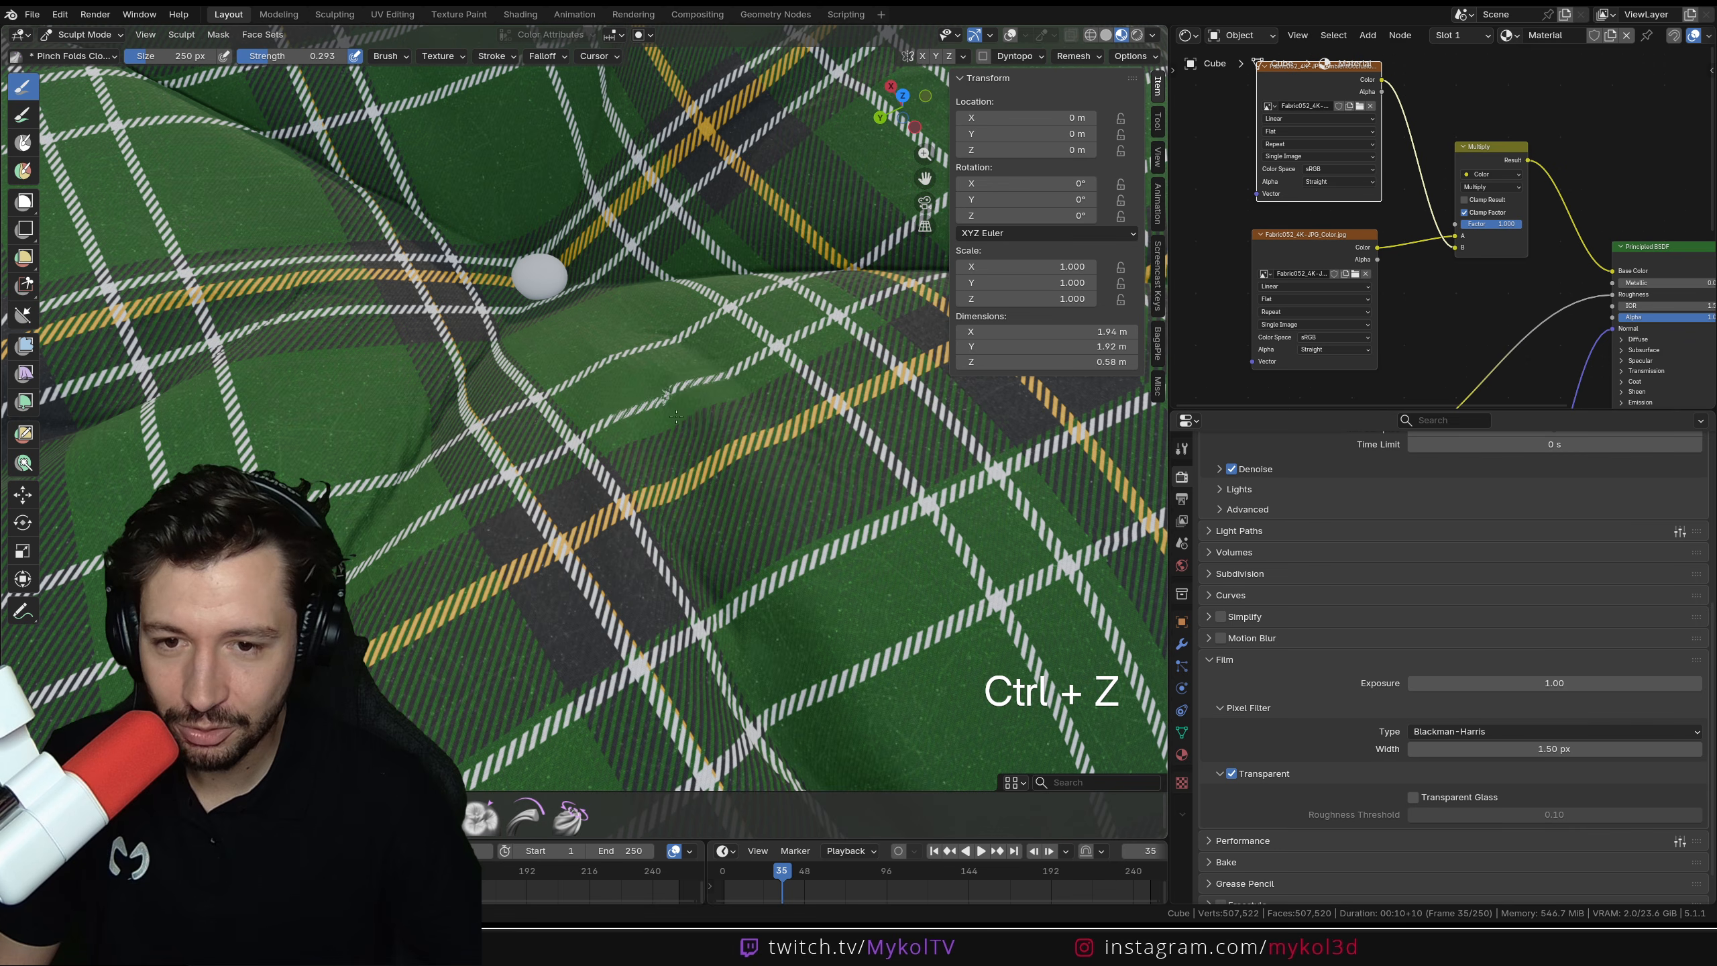
pyautogui.hotkey('ctrl', 'z')
pyautogui.hotkey('ctrl', 'z')
pyautogui.hotkey('ctrl', 'z')
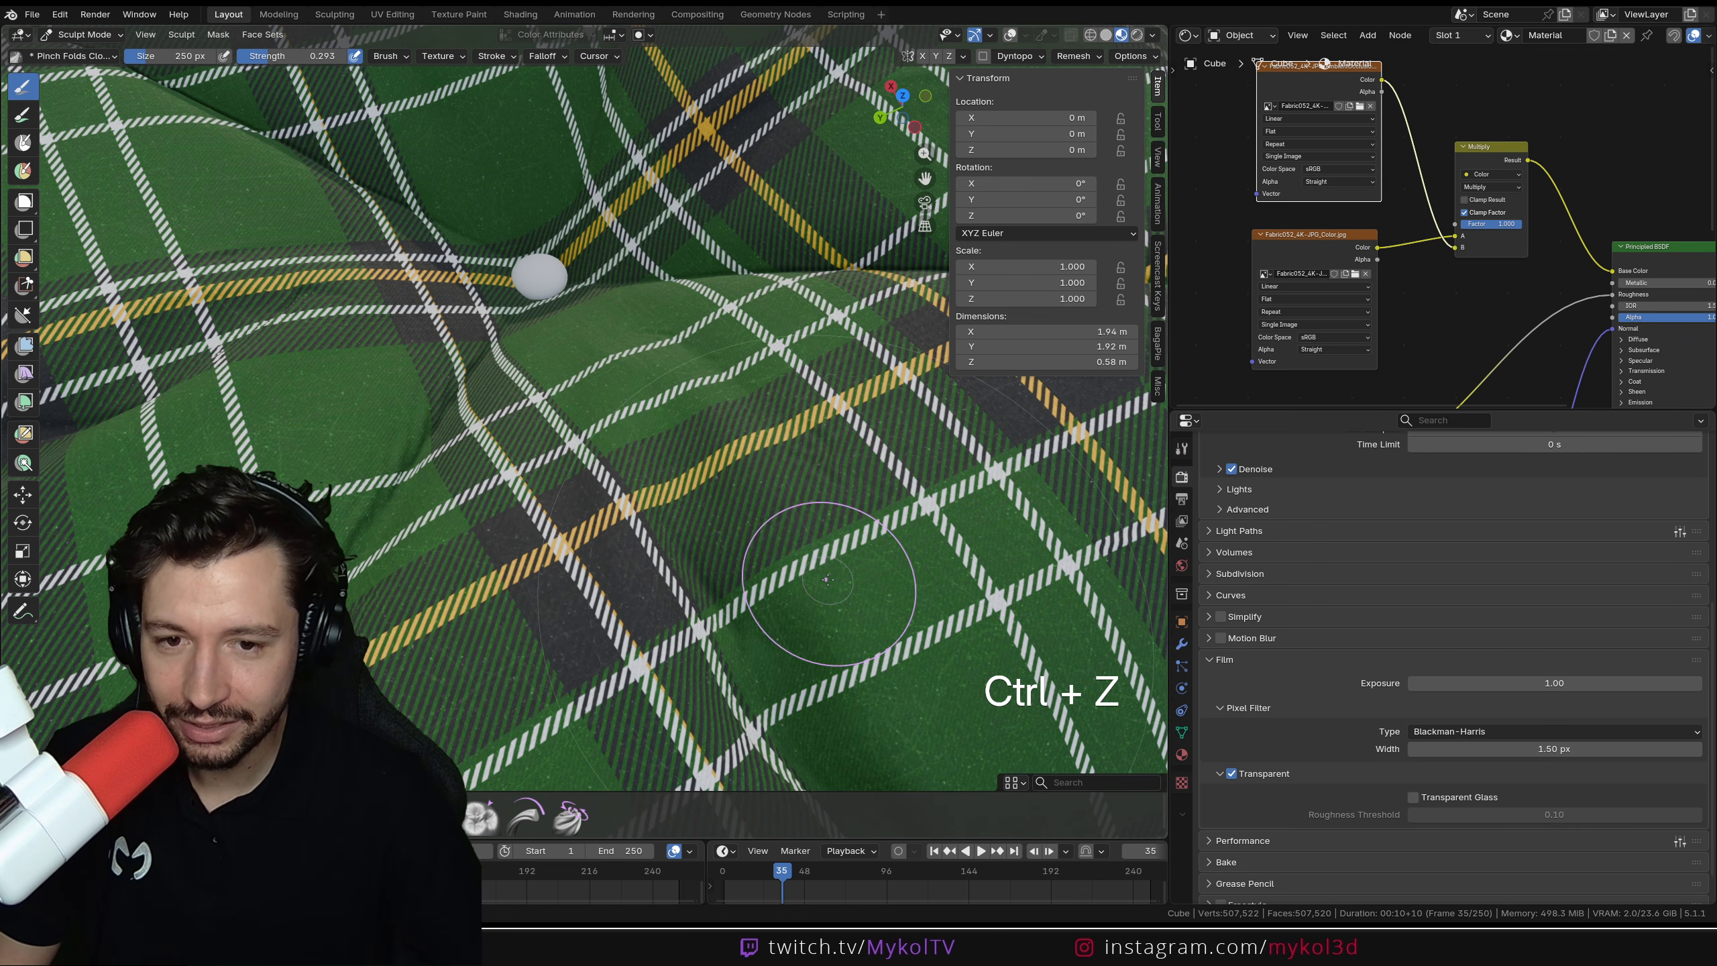
# Try a fold stroke at 0.293 strength across the padding, smooth it and the neighbouring creases, and undo the sculpting
pyautogui.moveTo(751, 645); pyautogui.dragTo(680, 366)
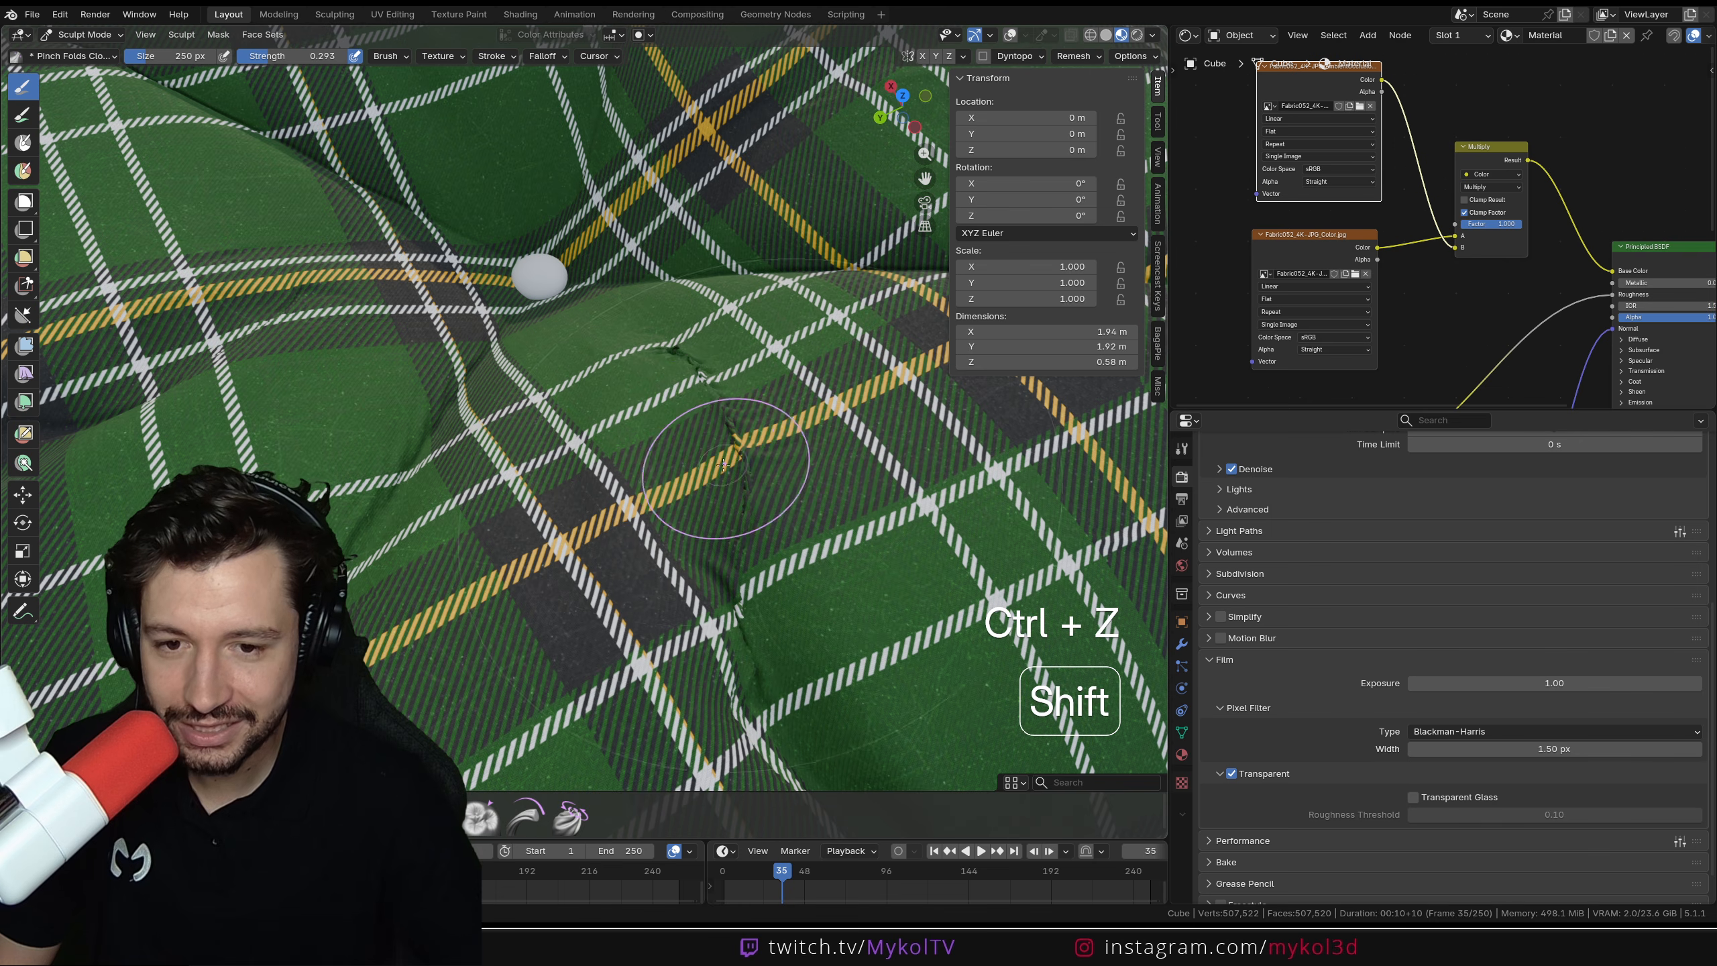
pyautogui.keyDown('shift'); pyautogui.moveTo(724, 464); pyautogui.dragTo(808, 652); pyautogui.keyUp('shift')
pyautogui.moveTo(682, 378)
pyautogui.keyDown('shift'); pyautogui.mouseDown()
pyautogui.moveTo(671, 369)
pyautogui.moveTo(581, 603)
pyautogui.mouseUp(); pyautogui.keyUp('shift')
pyautogui.keyDown('shift'); pyautogui.moveTo(625, 382); pyautogui.dragTo(598, 511); pyautogui.keyUp('shift')
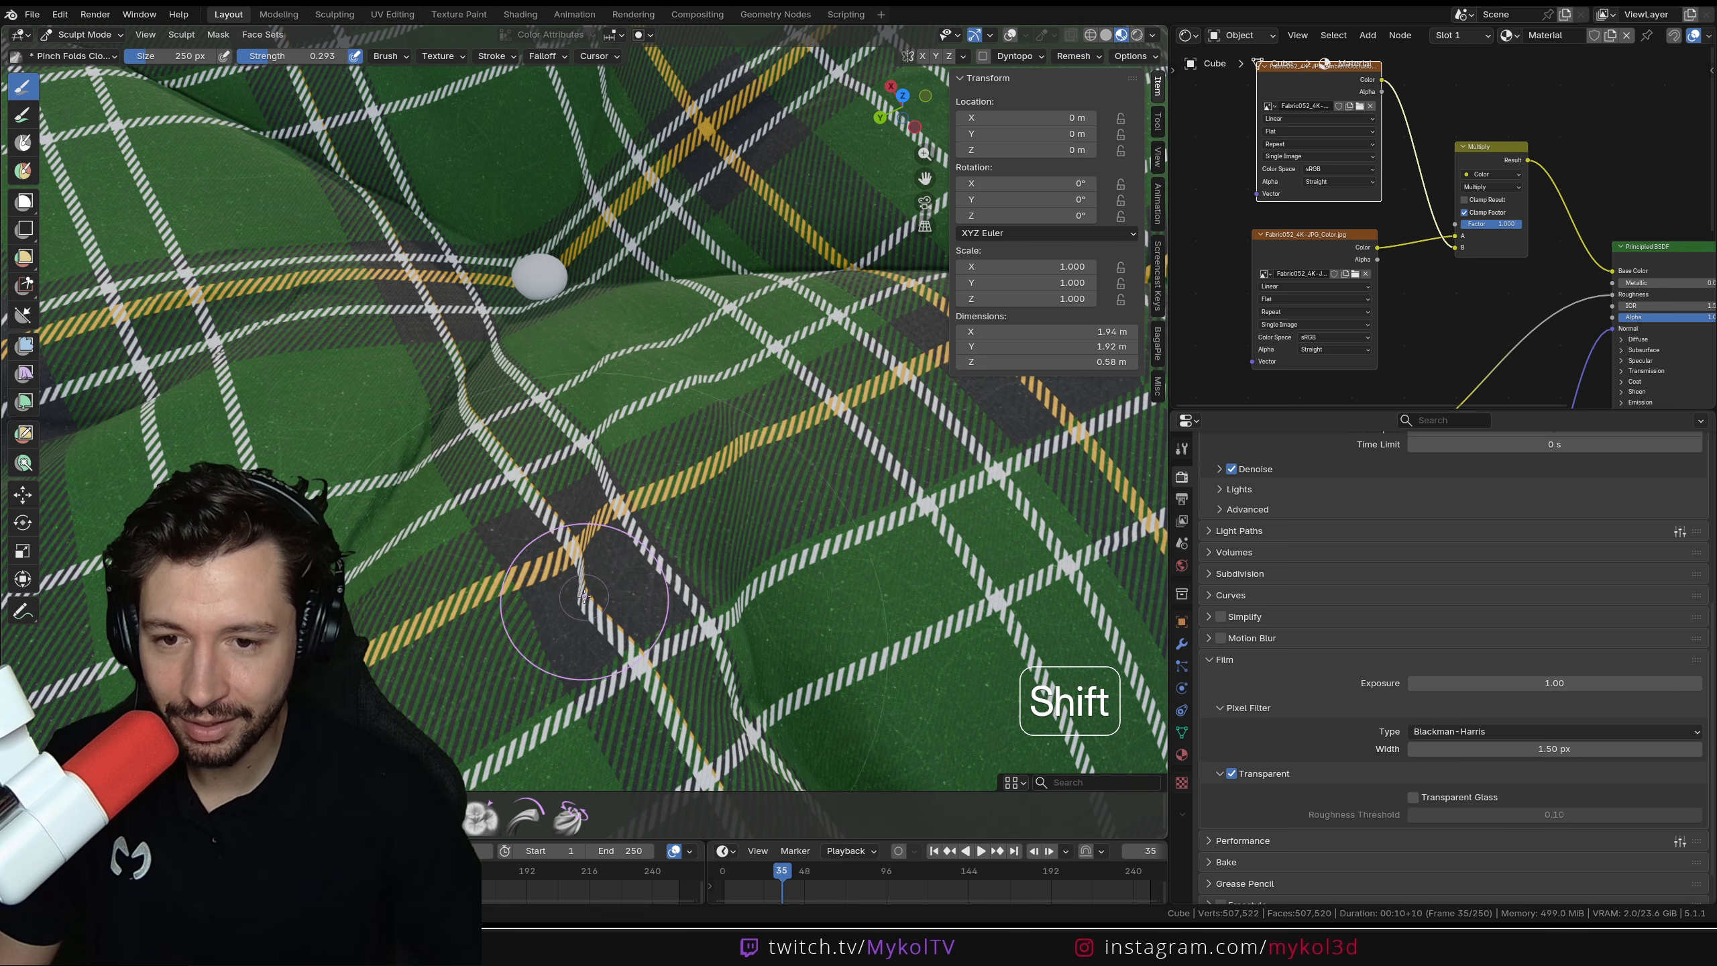
pyautogui.moveTo(585, 598)
pyautogui.mouseDown(button='middle')
pyautogui.moveTo(538, 556)
pyautogui.moveTo(630, 568)
pyautogui.moveTo(698, 672)
pyautogui.mouseUp(button='middle')
pyautogui.hotkey('ctrl', 'z')
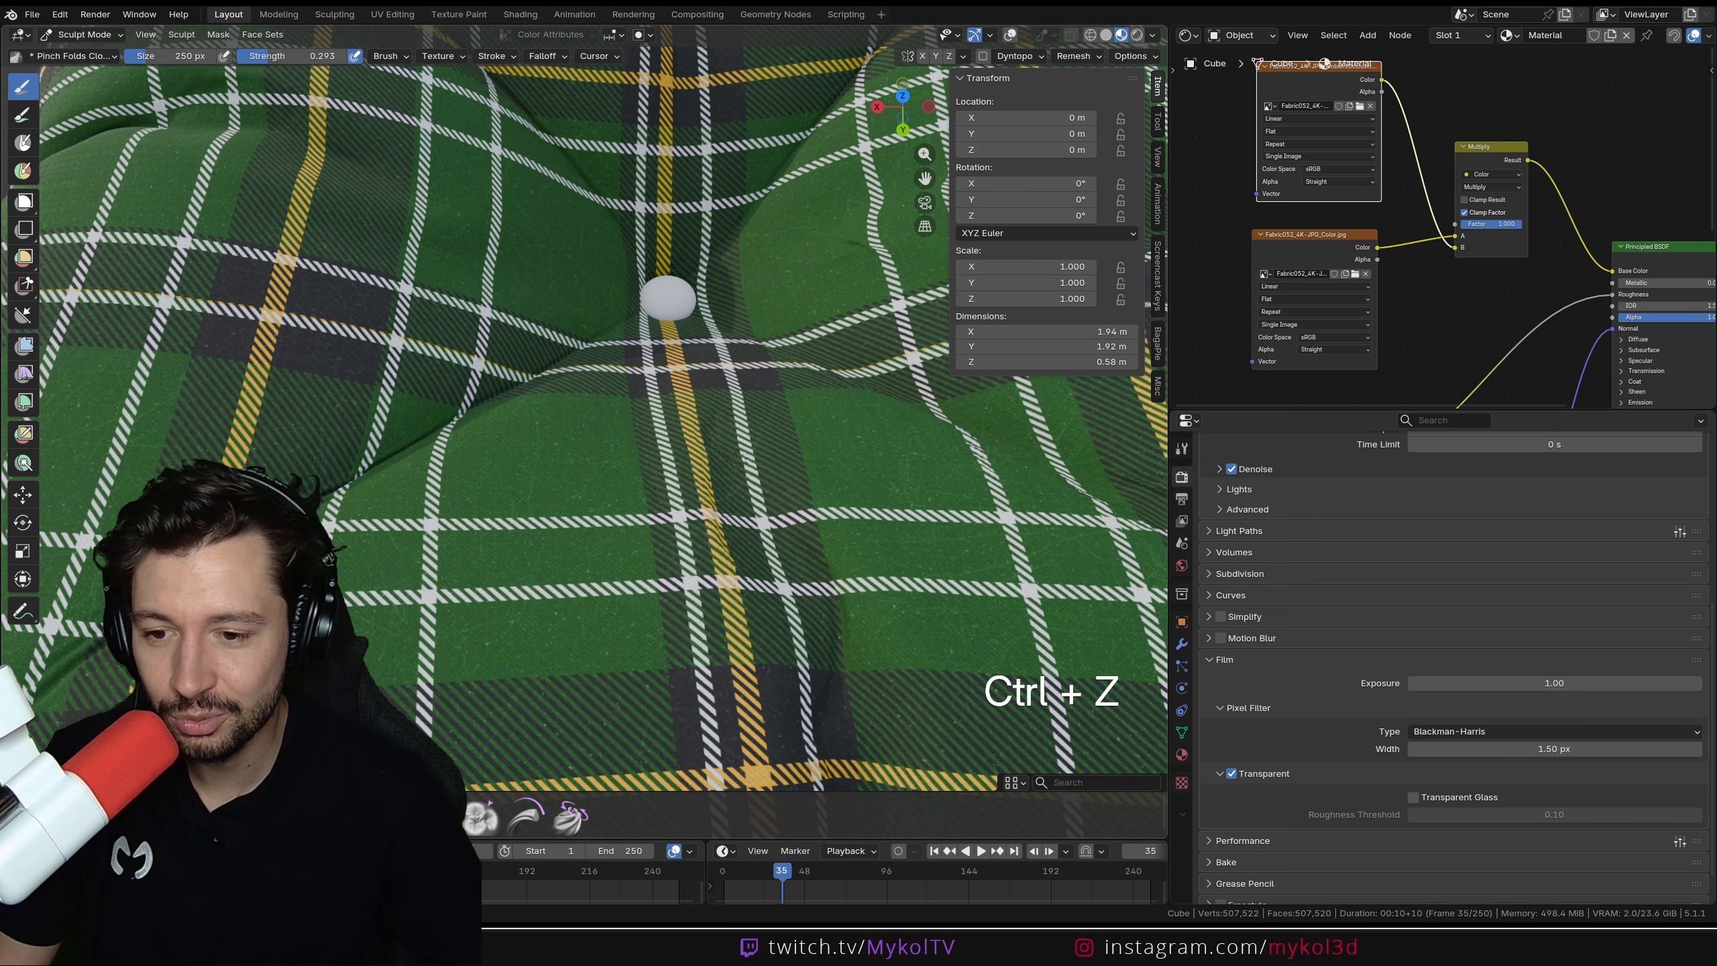
# Try a cloth fold stroke across the padding in front of the centre button and undo it
pyautogui.moveTo(606, 590); pyautogui.dragTo(531, 612)
pyautogui.hotkey('ctrl', 'z')
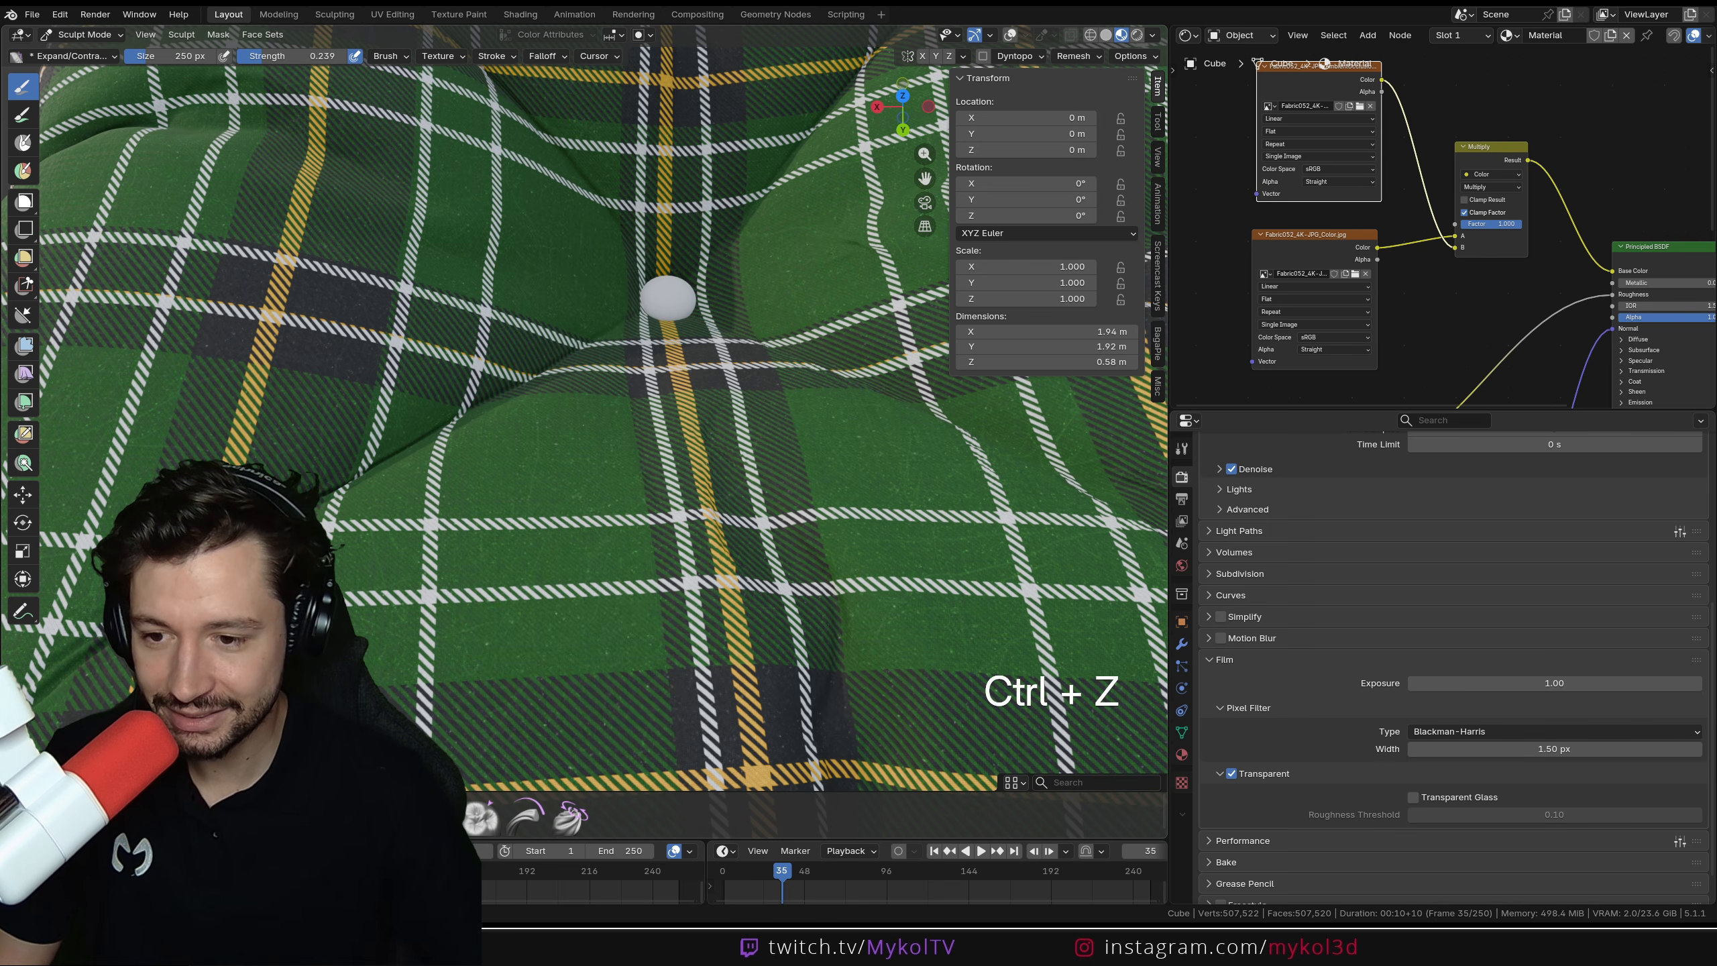
pyautogui.press('ctrl+alt+KP_5')
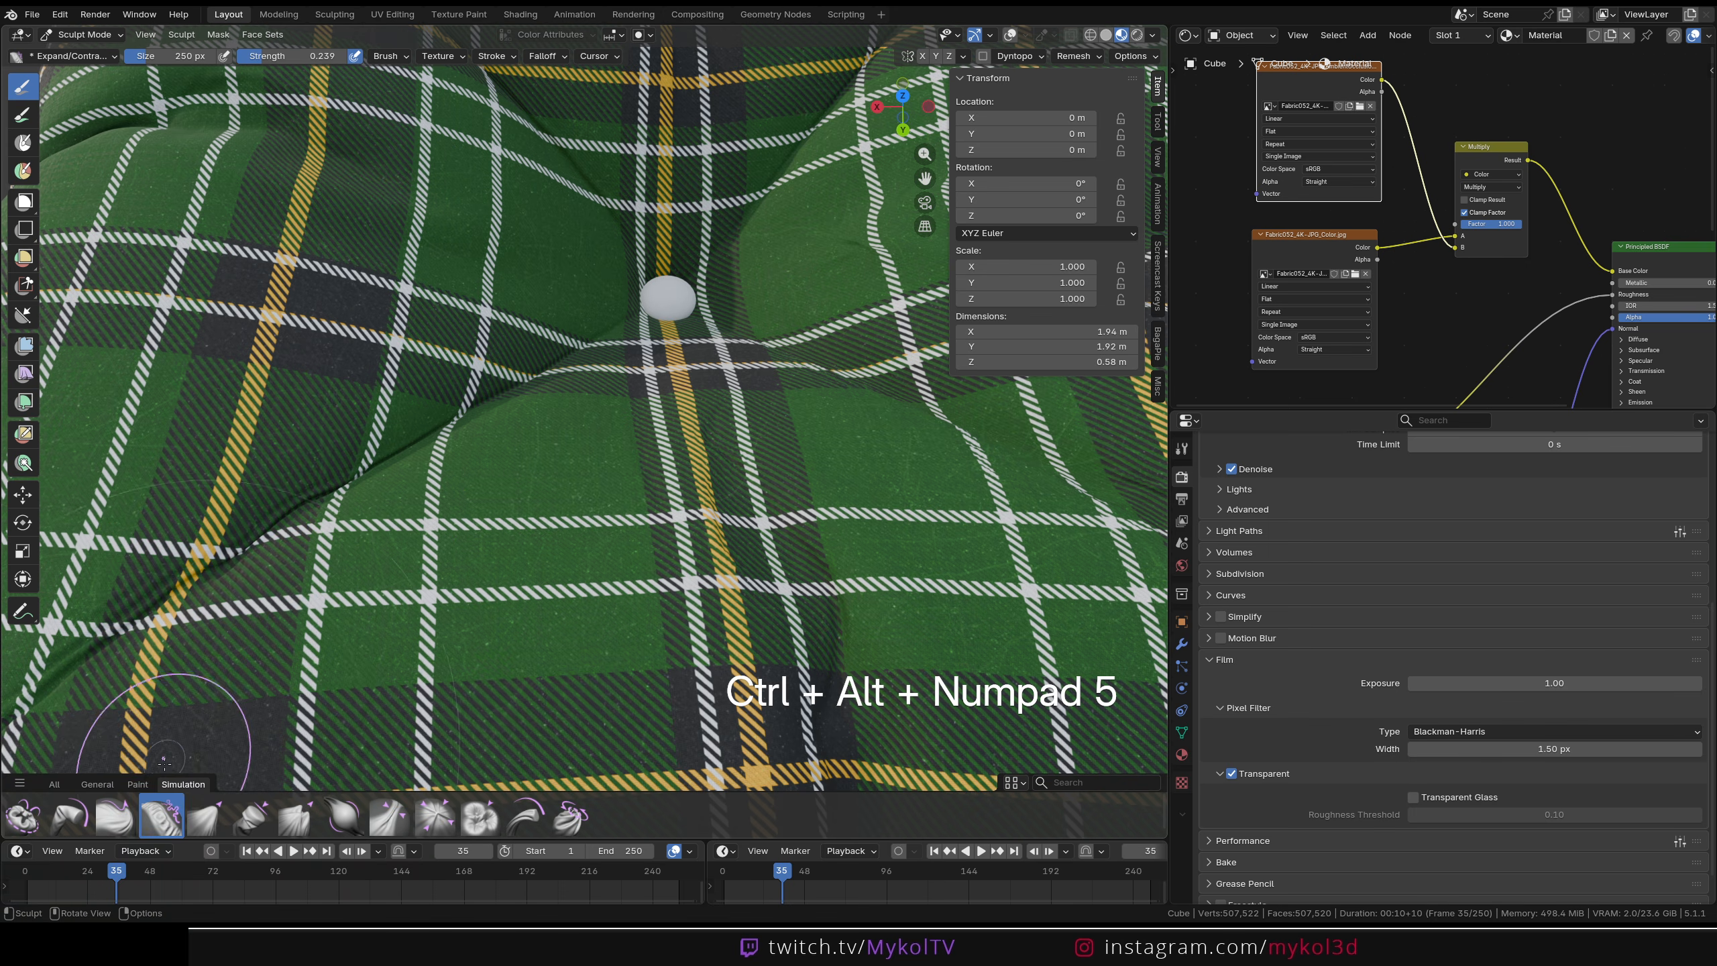
# Pull loose folds into the front and left padding with the Drag Cloth brush at 0.200 strength and 250 px
pyautogui.moveTo(604, 490); pyautogui.dragTo(565, 602)
pyautogui.keyDown('shift'); pyautogui.moveTo(605, 497); pyautogui.dragTo(764, 629, button='middle'); pyautogui.keyUp('shift')
pyautogui.moveTo(514, 535)
pyautogui.mouseDown()
pyautogui.moveTo(431, 564)
pyautogui.moveTo(338, 545)
pyautogui.moveTo(338, 426)
pyautogui.mouseUp()
pyautogui.keyDown('shift'); pyautogui.moveTo(332, 436); pyautogui.dragTo(425, 414, button='middle'); pyautogui.keyUp('shift')
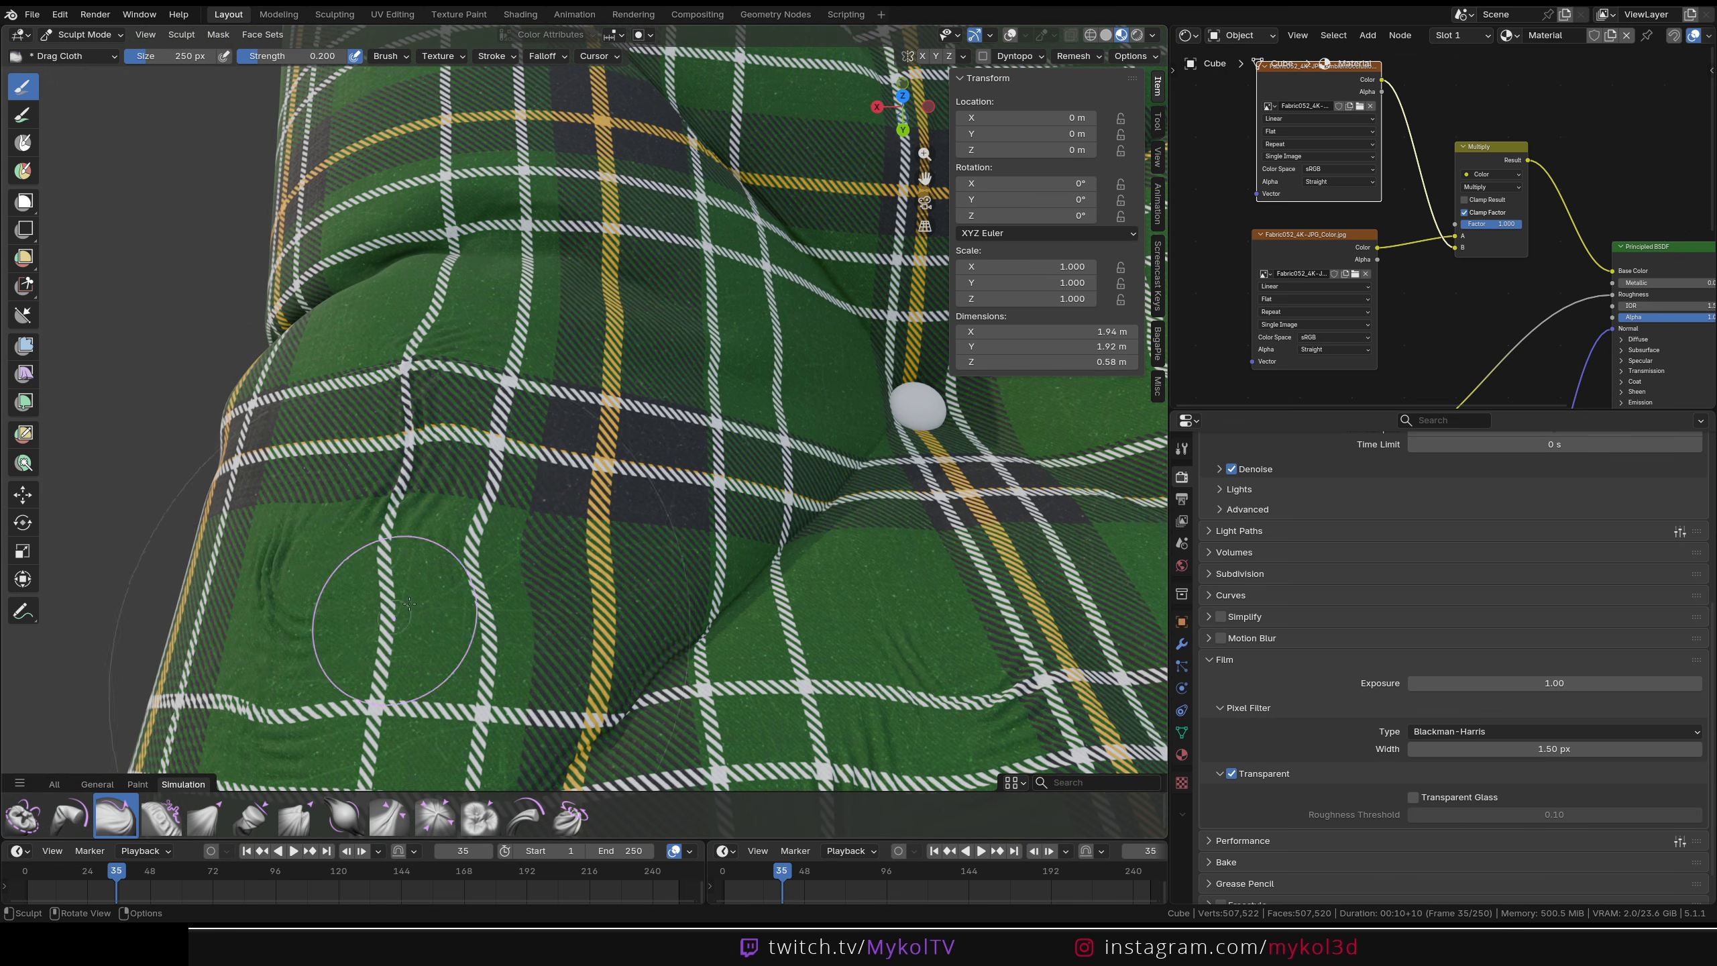
pyautogui.keyDown('shift'); pyautogui.moveTo(805, 419); pyautogui.dragTo(670, 541, button='middle'); pyautogui.keyUp('shift')
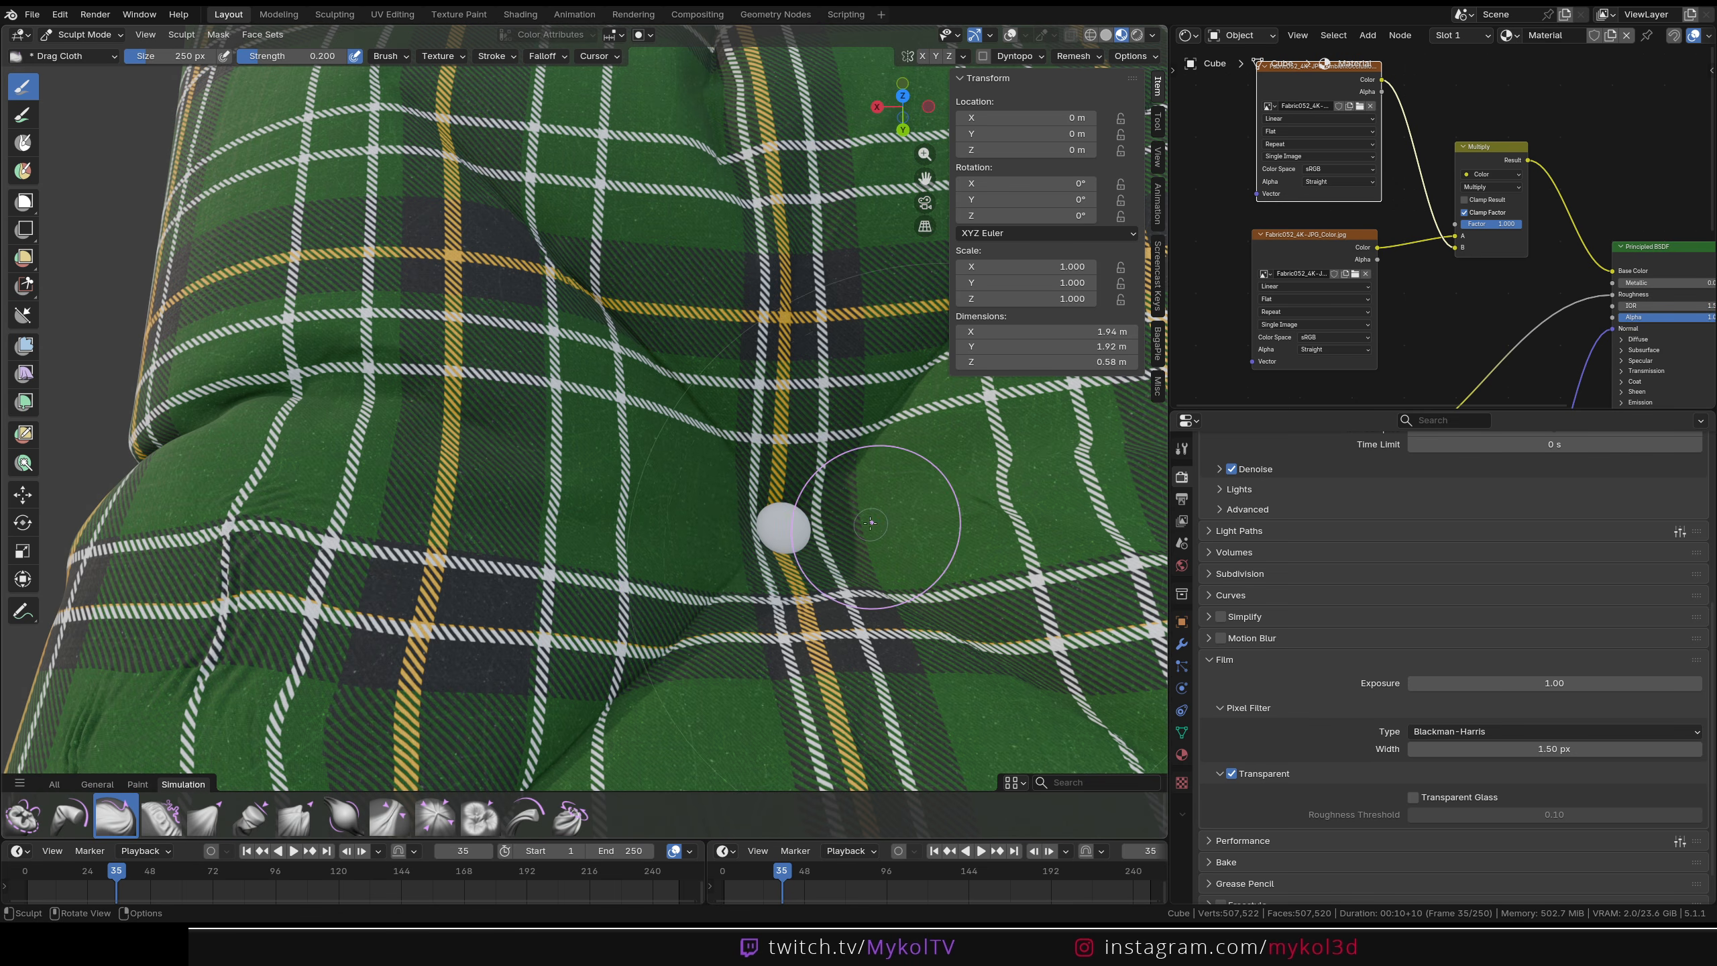
pyautogui.keyDown('shift'); pyautogui.moveTo(757, 338); pyautogui.dragTo(747, 582, button='middle'); pyautogui.keyUp('shift')
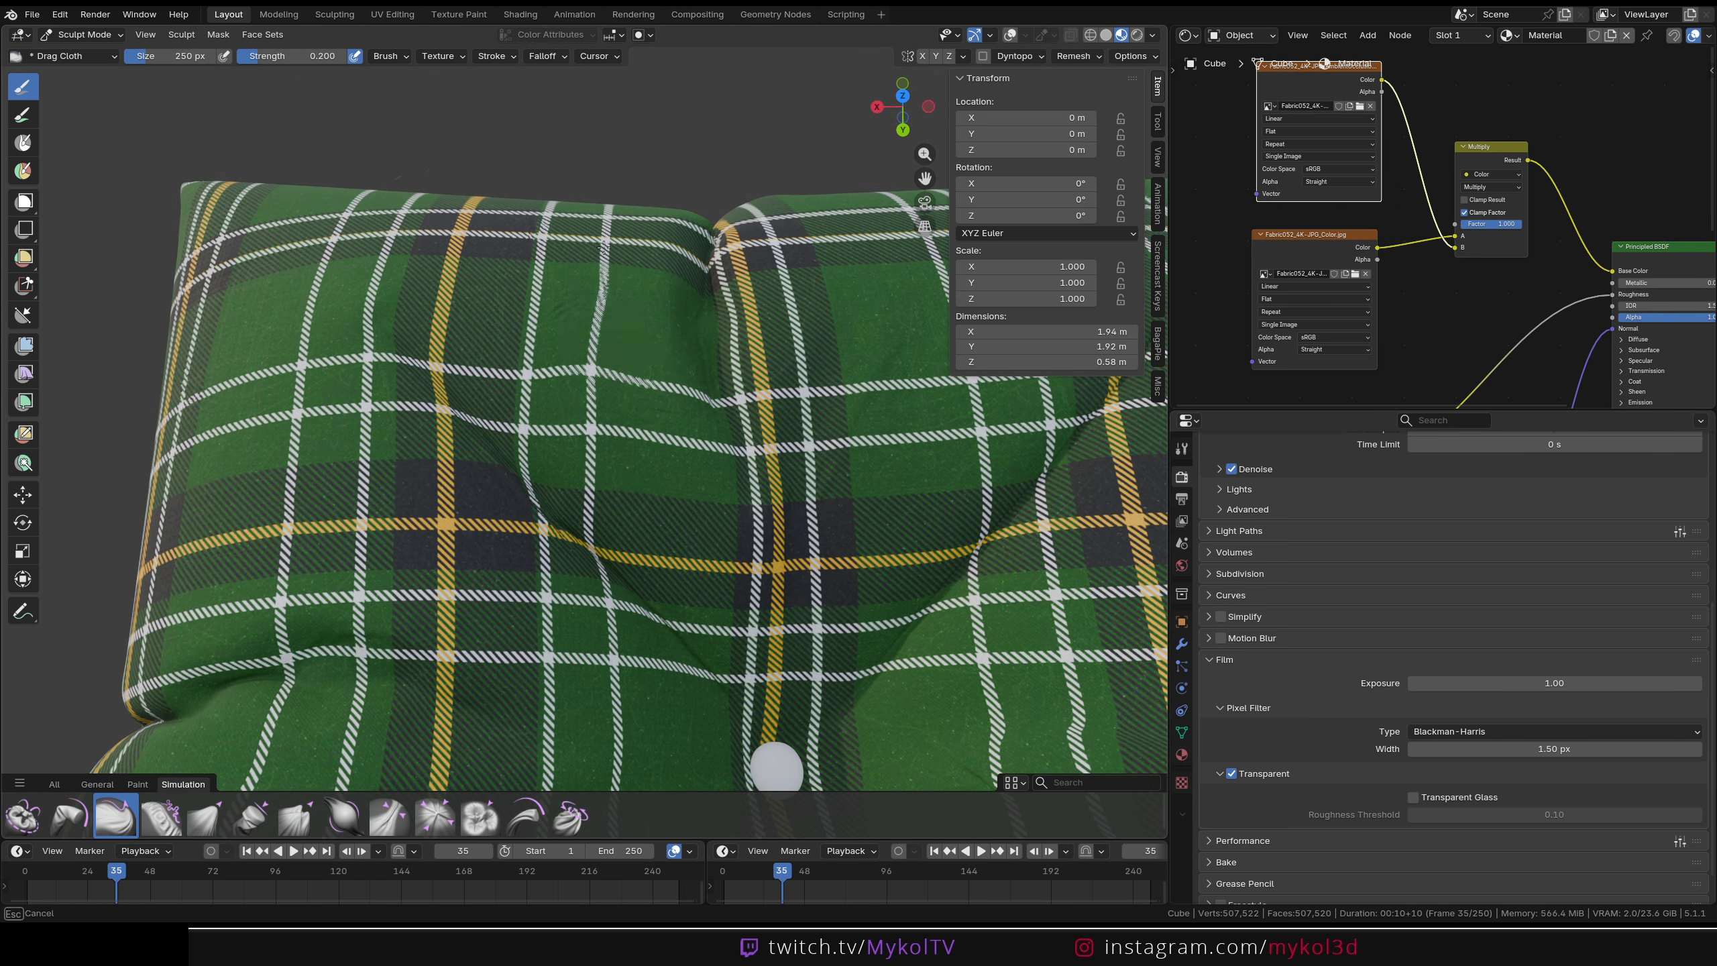
# Pull Drag Cloth folds into the padding of the cushion's two back sections, working from the left corner to the right
pyautogui.moveTo(604, 248); pyautogui.dragTo(605, 240)
pyautogui.moveTo(304, 427)
pyautogui.mouseDown()
pyautogui.moveTo(268, 374)
pyautogui.moveTo(265, 298)
pyautogui.mouseUp()
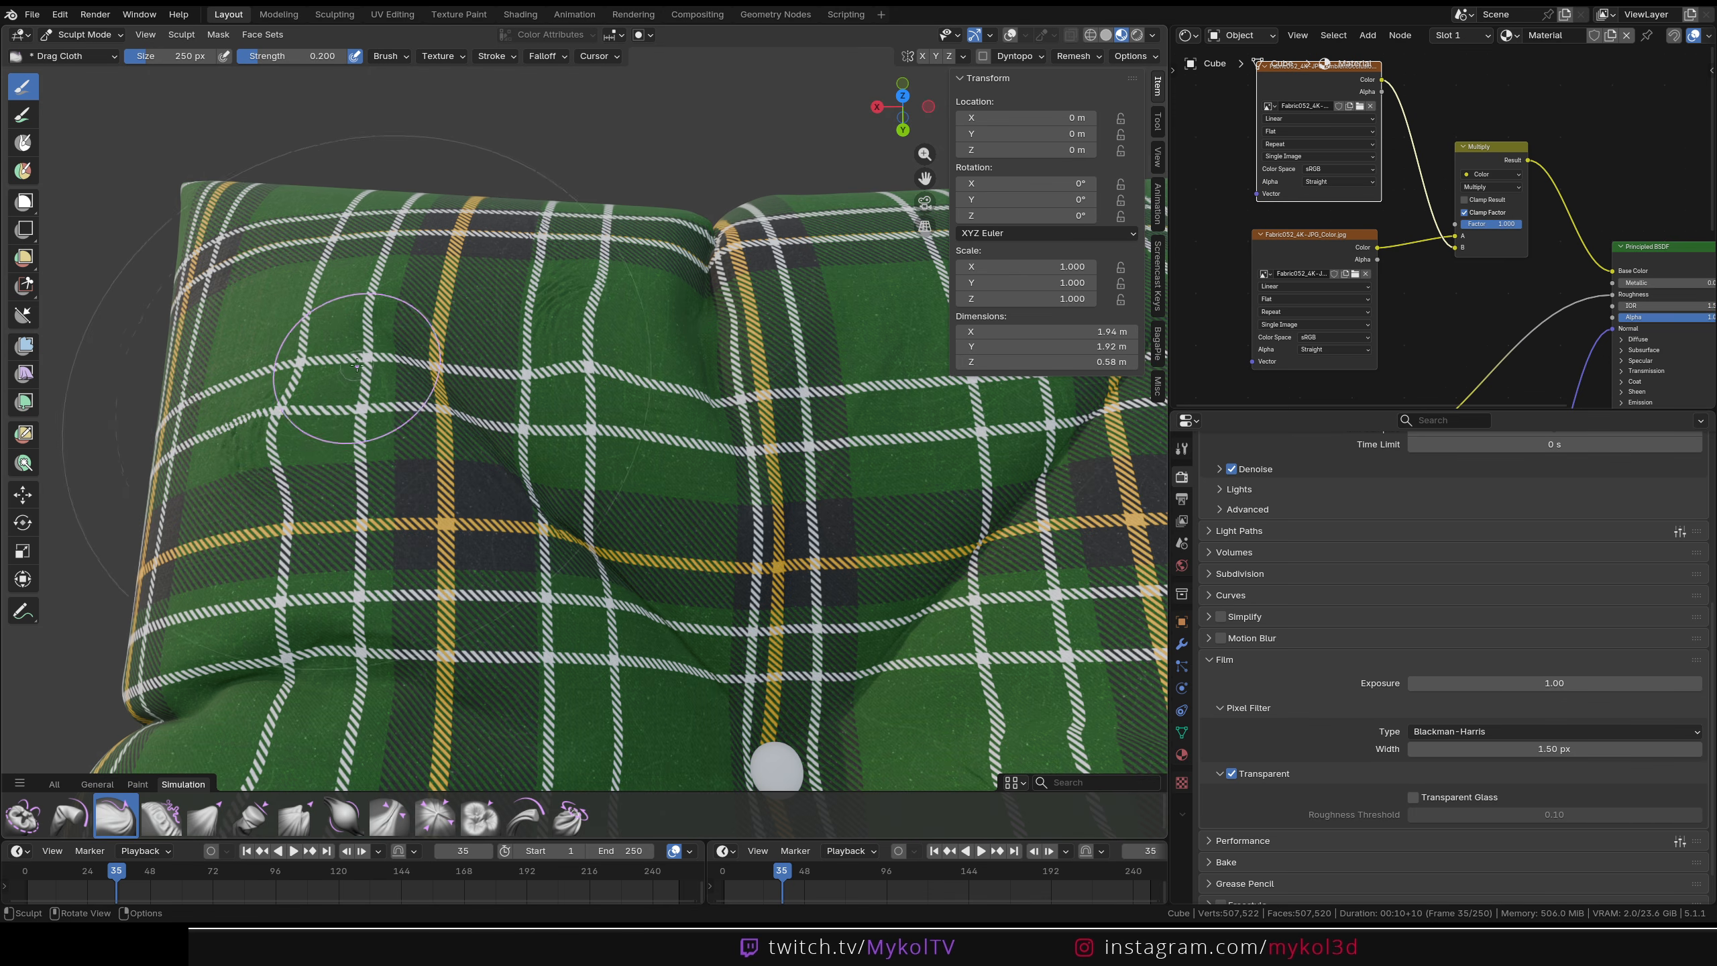
pyautogui.keyDown('shift'); pyautogui.moveTo(563, 295); pyautogui.dragTo(563, 295, button='middle'); pyautogui.keyUp('shift')
pyautogui.keyDown('shift'); pyautogui.moveTo(744, 440); pyautogui.dragTo(452, 500, button='middle'); pyautogui.keyUp('shift')
pyautogui.moveTo(575, 438); pyautogui.dragTo(595, 364)
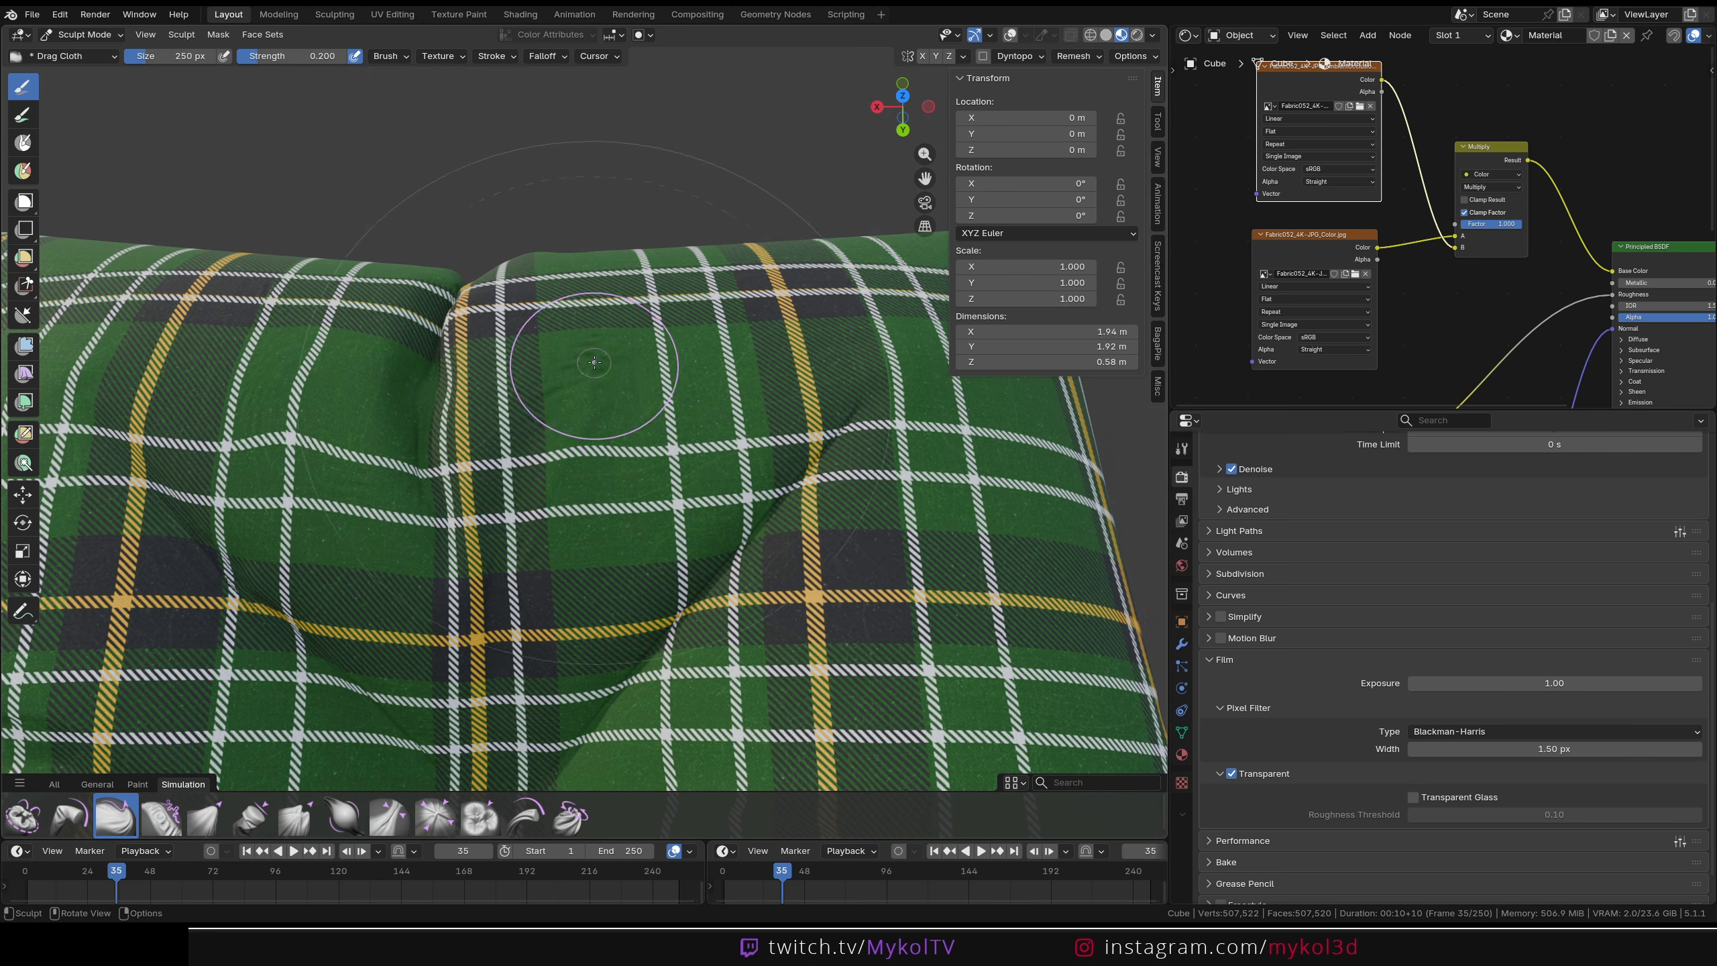
pyautogui.keyDown('shift'); pyautogui.moveTo(828, 389); pyautogui.dragTo(685, 307, button='middle'); pyautogui.keyUp('shift')
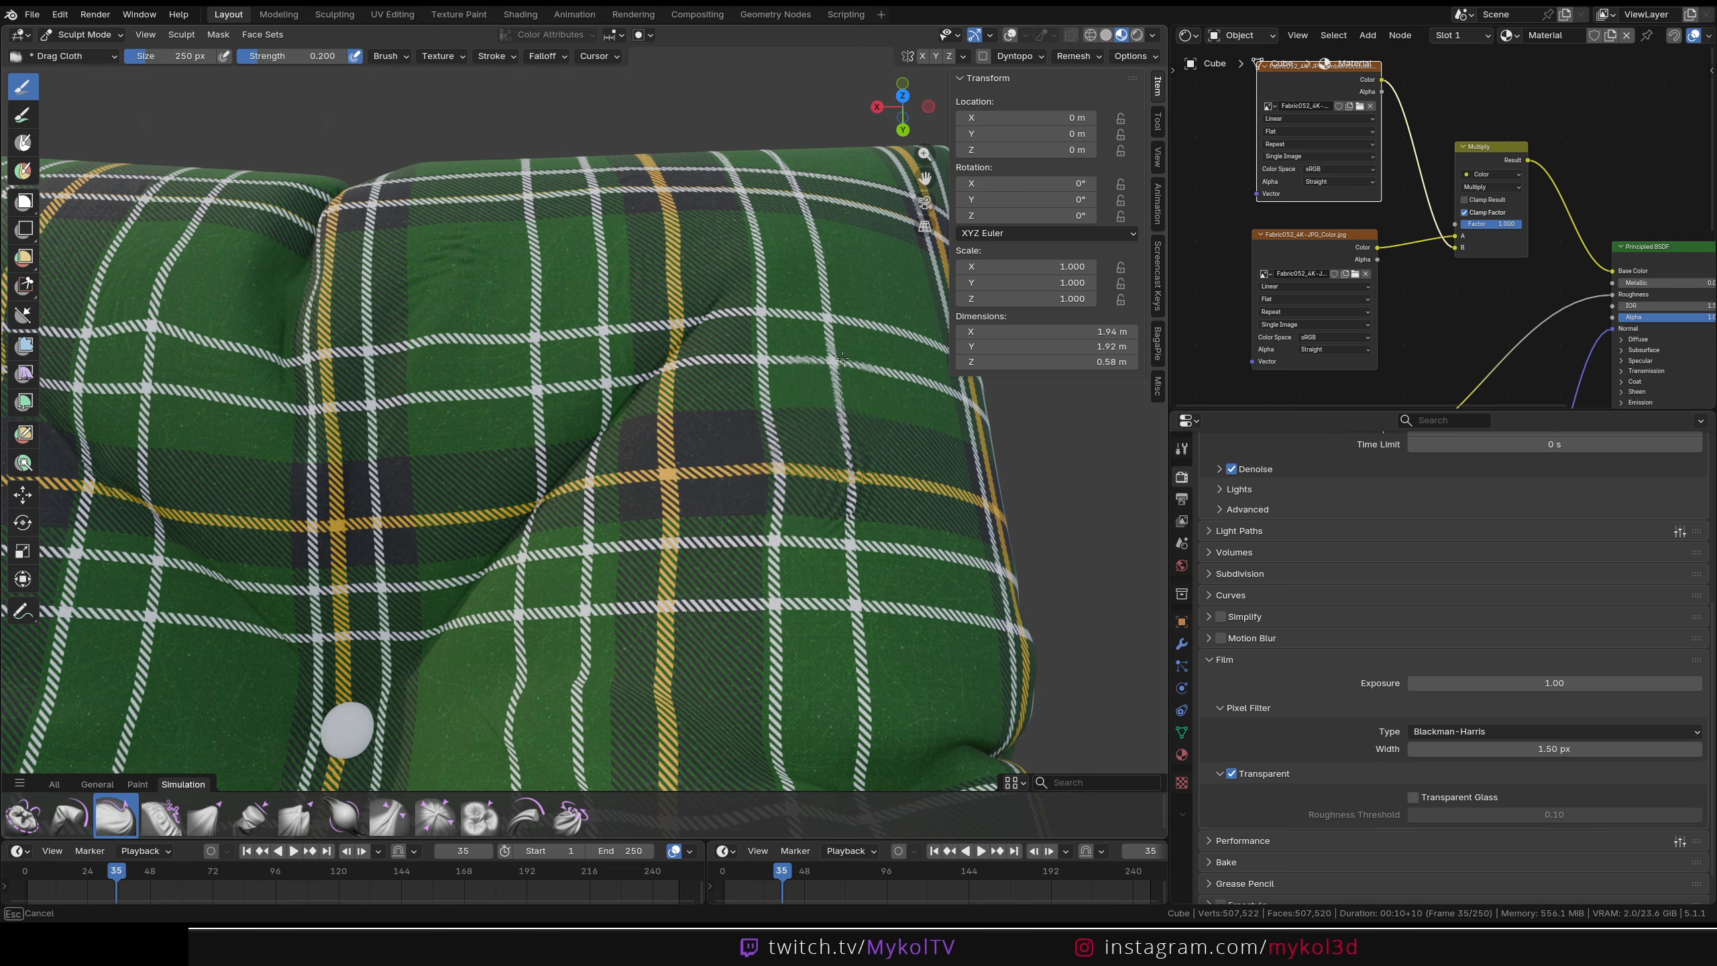
# Pull Drag Cloth folds across the cushion's right side and the padding in front of the centre button
pyautogui.moveTo(717, 643)
pyautogui.mouseDown()
pyautogui.moveTo(751, 666)
pyautogui.moveTo(787, 656)
pyautogui.moveTo(838, 609)
pyautogui.mouseUp()
pyautogui.keyDown('shift'); pyautogui.moveTo(659, 659); pyautogui.dragTo(626, 338, button='middle'); pyautogui.keyUp('shift')
pyautogui.moveTo(764, 609); pyautogui.dragTo(814, 629)
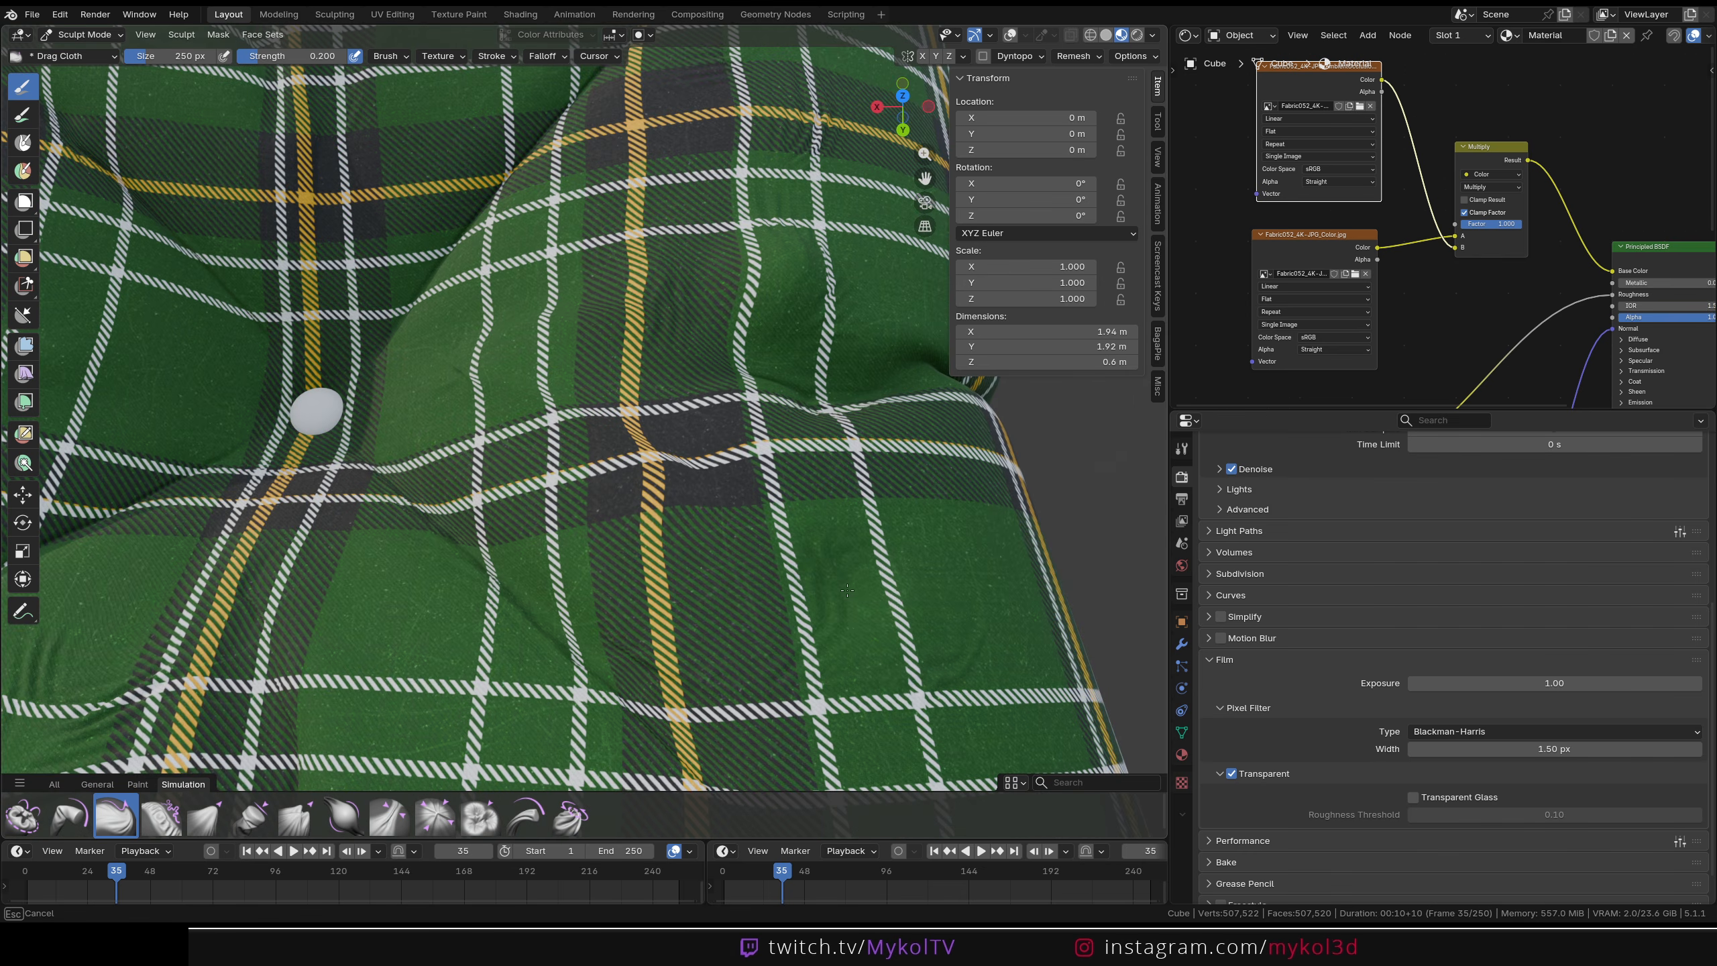
pyautogui.keyDown('shift'); pyautogui.moveTo(814, 630); pyautogui.dragTo(753, 364, button='middle'); pyautogui.keyUp('shift')
pyautogui.moveTo(760, 572)
pyautogui.mouseDown()
pyautogui.moveTo(779, 554)
pyautogui.moveTo(808, 576)
pyautogui.mouseUp()
pyautogui.moveTo(313, 427); pyautogui.dragTo(332, 457)
pyautogui.moveTo(129, 444); pyautogui.dragTo(174, 492)
# Pull small Drag Cloth creases into the front seam below the centre button
pyautogui.keyDown('shift'); pyautogui.moveTo(217, 527); pyautogui.dragTo(407, 498, button='middle'); pyautogui.keyUp('shift')
pyautogui.scroll(2, 406, 499)
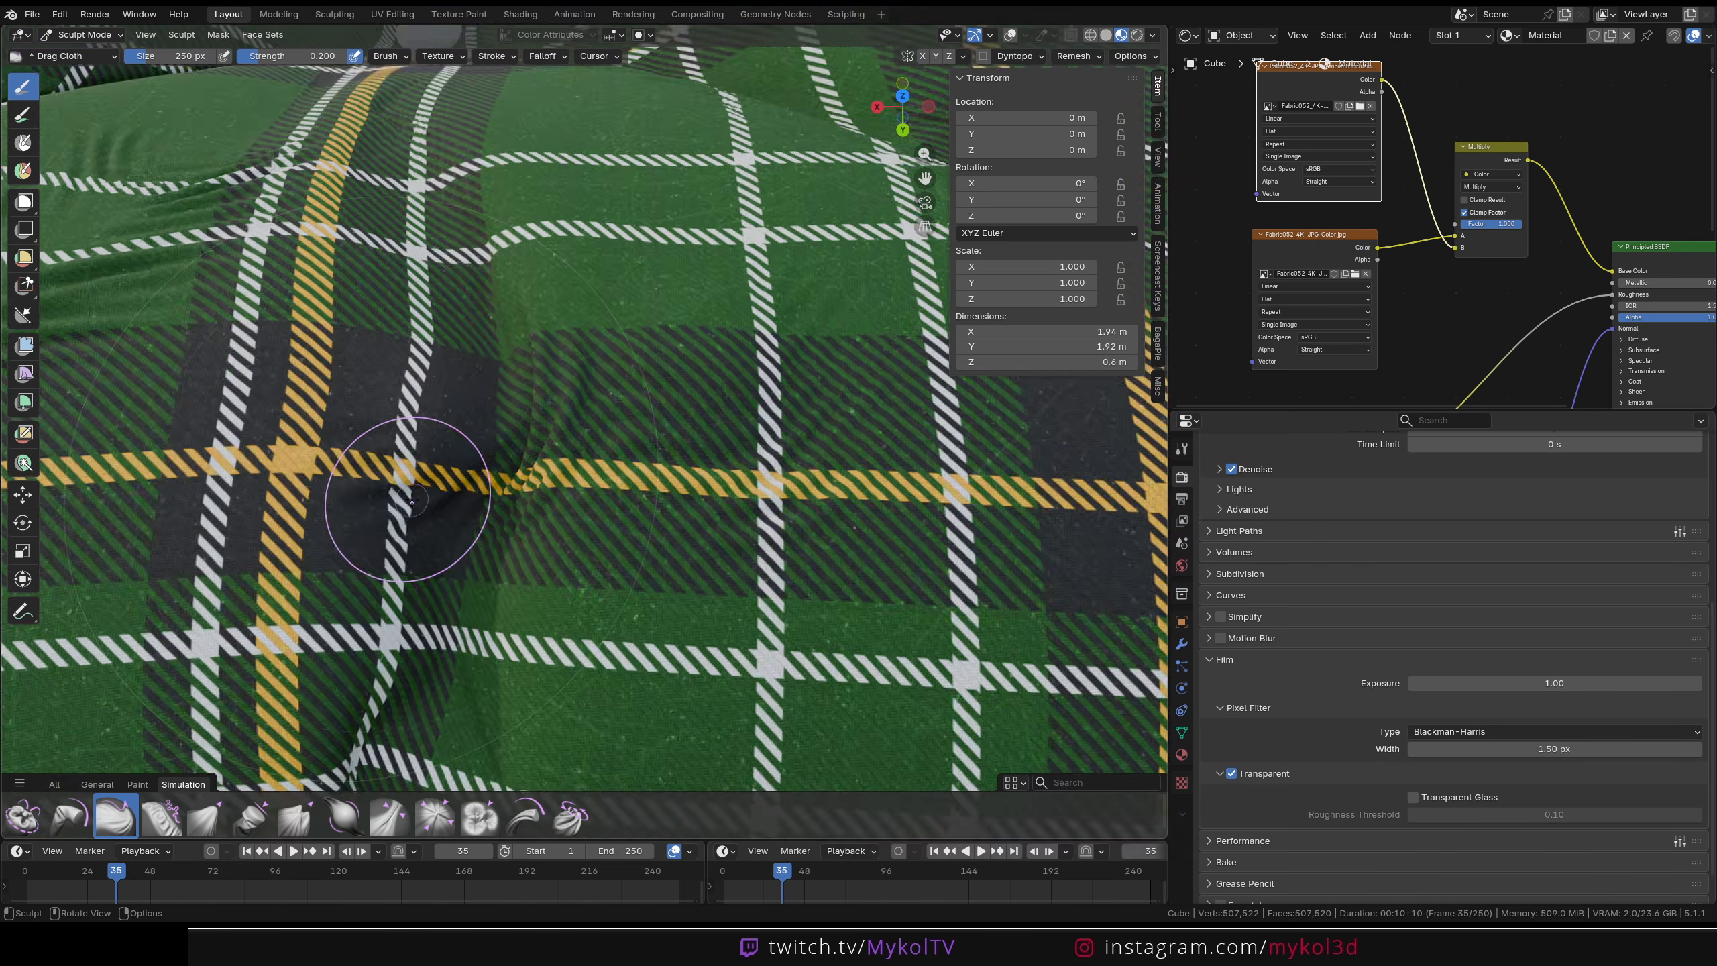
pyautogui.moveTo(454, 443)
pyautogui.mouseDown()
pyautogui.moveTo(466, 465)
pyautogui.moveTo(483, 440)
pyautogui.mouseUp()
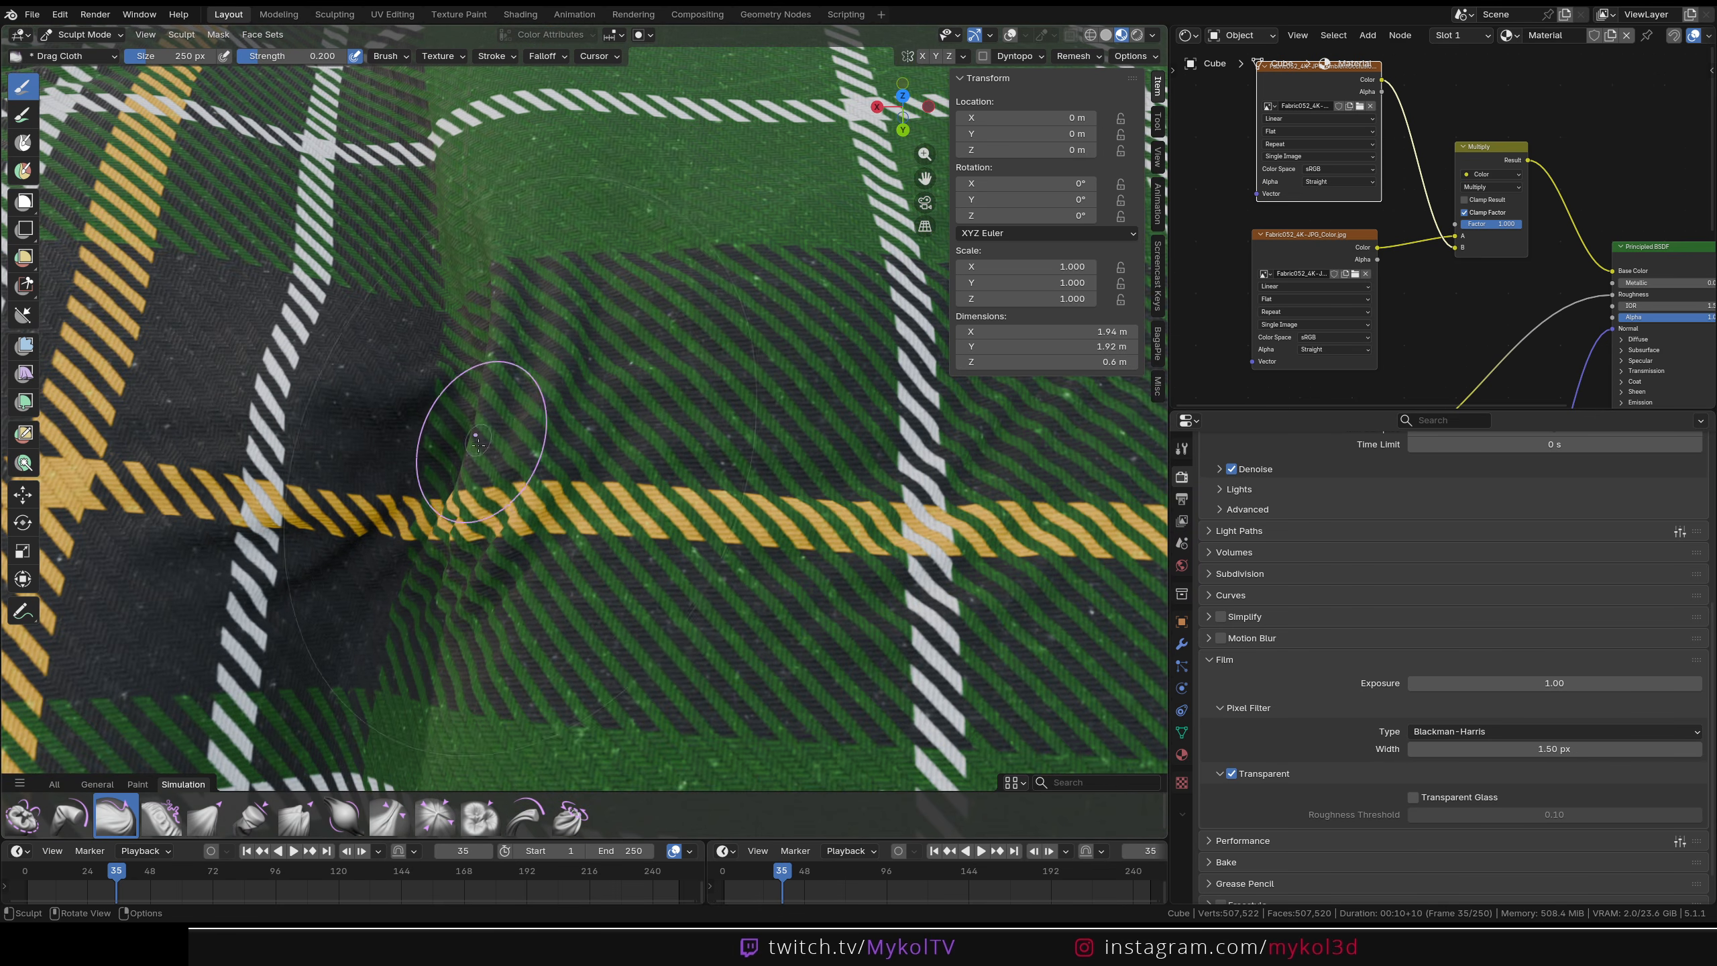
pyautogui.scroll(-5, 483, 437)
pyautogui.keyDown('shift'); pyautogui.moveTo(487, 271); pyautogui.dragTo(534, 465, button='middle'); pyautogui.keyUp('shift')
pyautogui.scroll(2, 534, 465)
pyautogui.moveTo(534, 464)
pyautogui.mouseDown()
pyautogui.moveTo(542, 479)
pyautogui.moveTo(539, 436)
pyautogui.mouseUp()
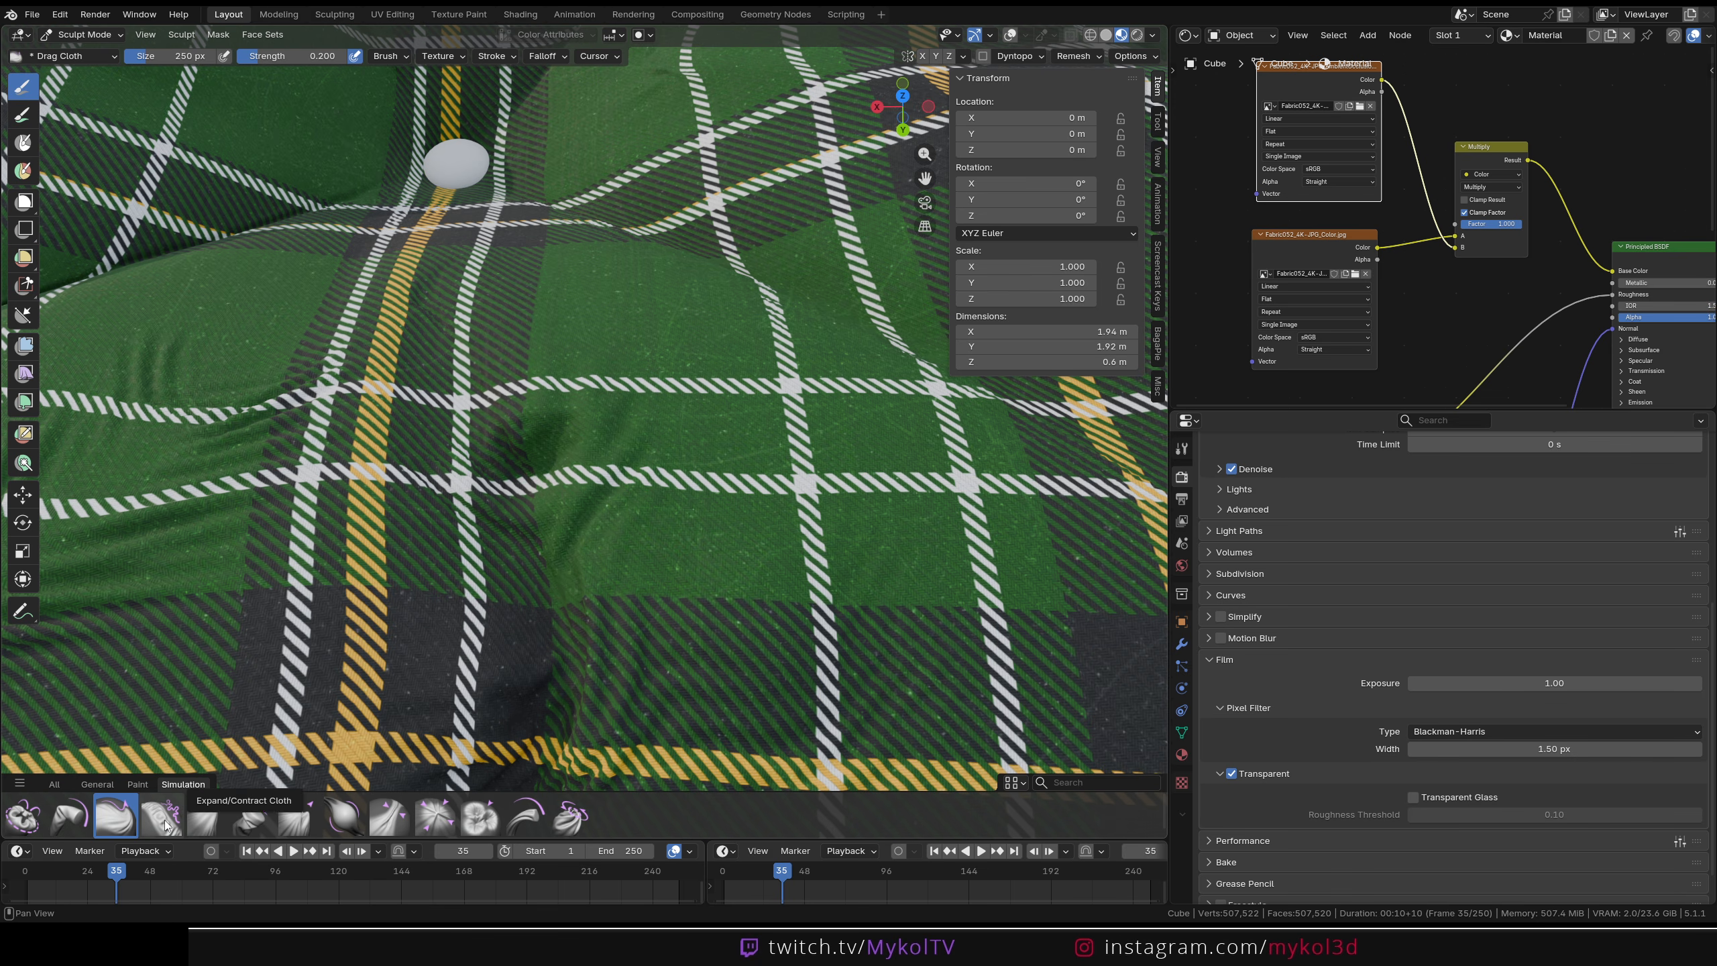
# Wrinkle the padding on the cushion's right side with the Expand/Contract Cloth brush at 0.239 strength
pyautogui.click(165, 825)
pyautogui.scroll(-3, 716, 439)
pyautogui.keyDown('shift'); pyautogui.moveTo(717, 439); pyautogui.dragTo(624, 521, button='middle'); pyautogui.keyUp('shift')
pyautogui.moveTo(596, 586); pyautogui.dragTo(594, 591)
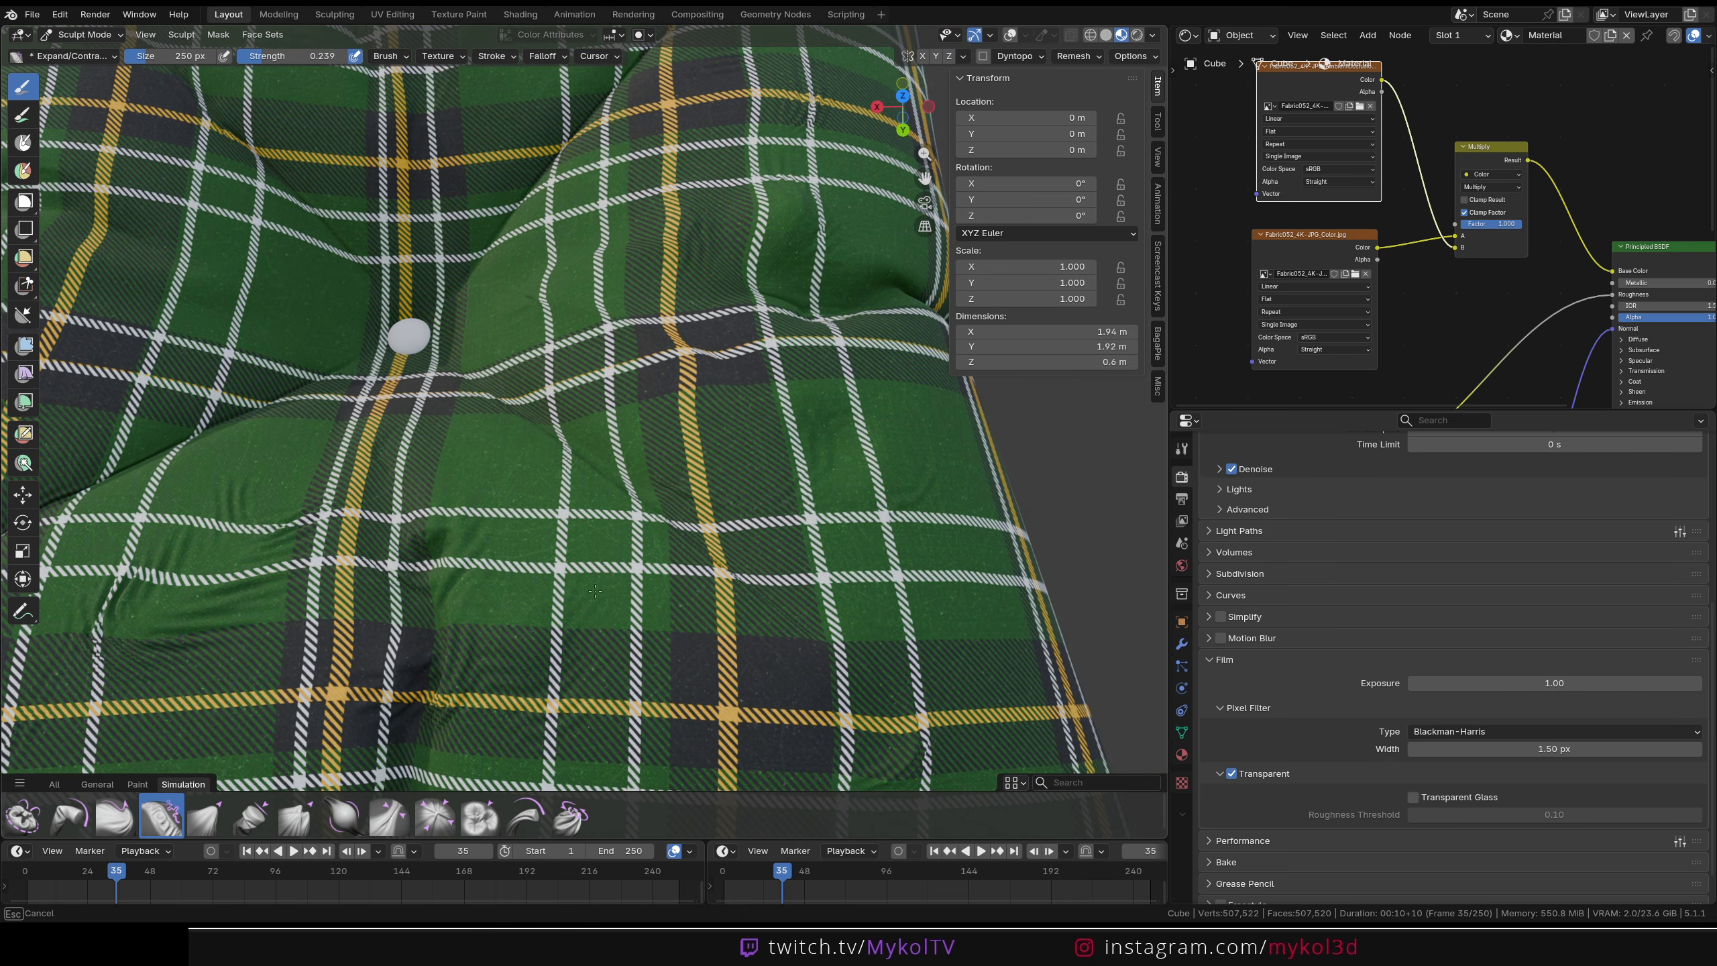
pyautogui.keyDown('shift'); pyautogui.moveTo(512, 481); pyautogui.dragTo(862, 669, button='middle'); pyautogui.keyUp('shift')
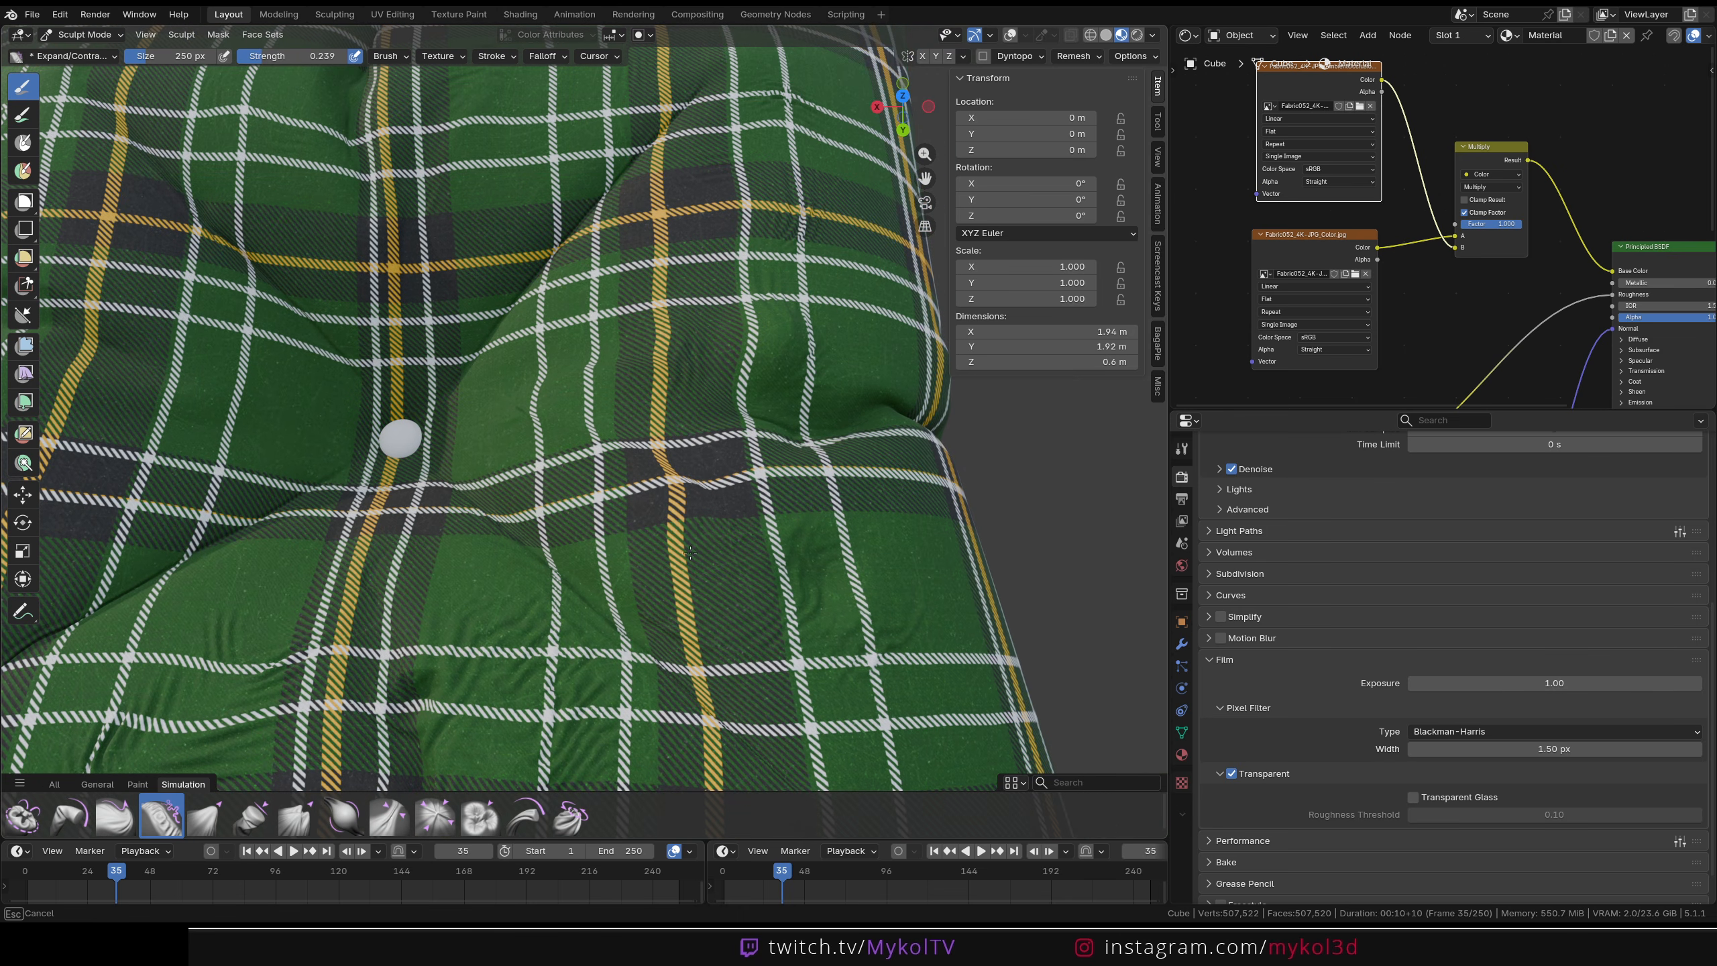
pyautogui.moveTo(690, 553); pyautogui.dragTo(652, 547)
pyautogui.moveTo(502, 463); pyautogui.dragTo(496, 458)
pyautogui.keyDown('shift'); pyautogui.moveTo(676, 271); pyautogui.dragTo(673, 529, button='middle'); pyautogui.keyUp('shift')
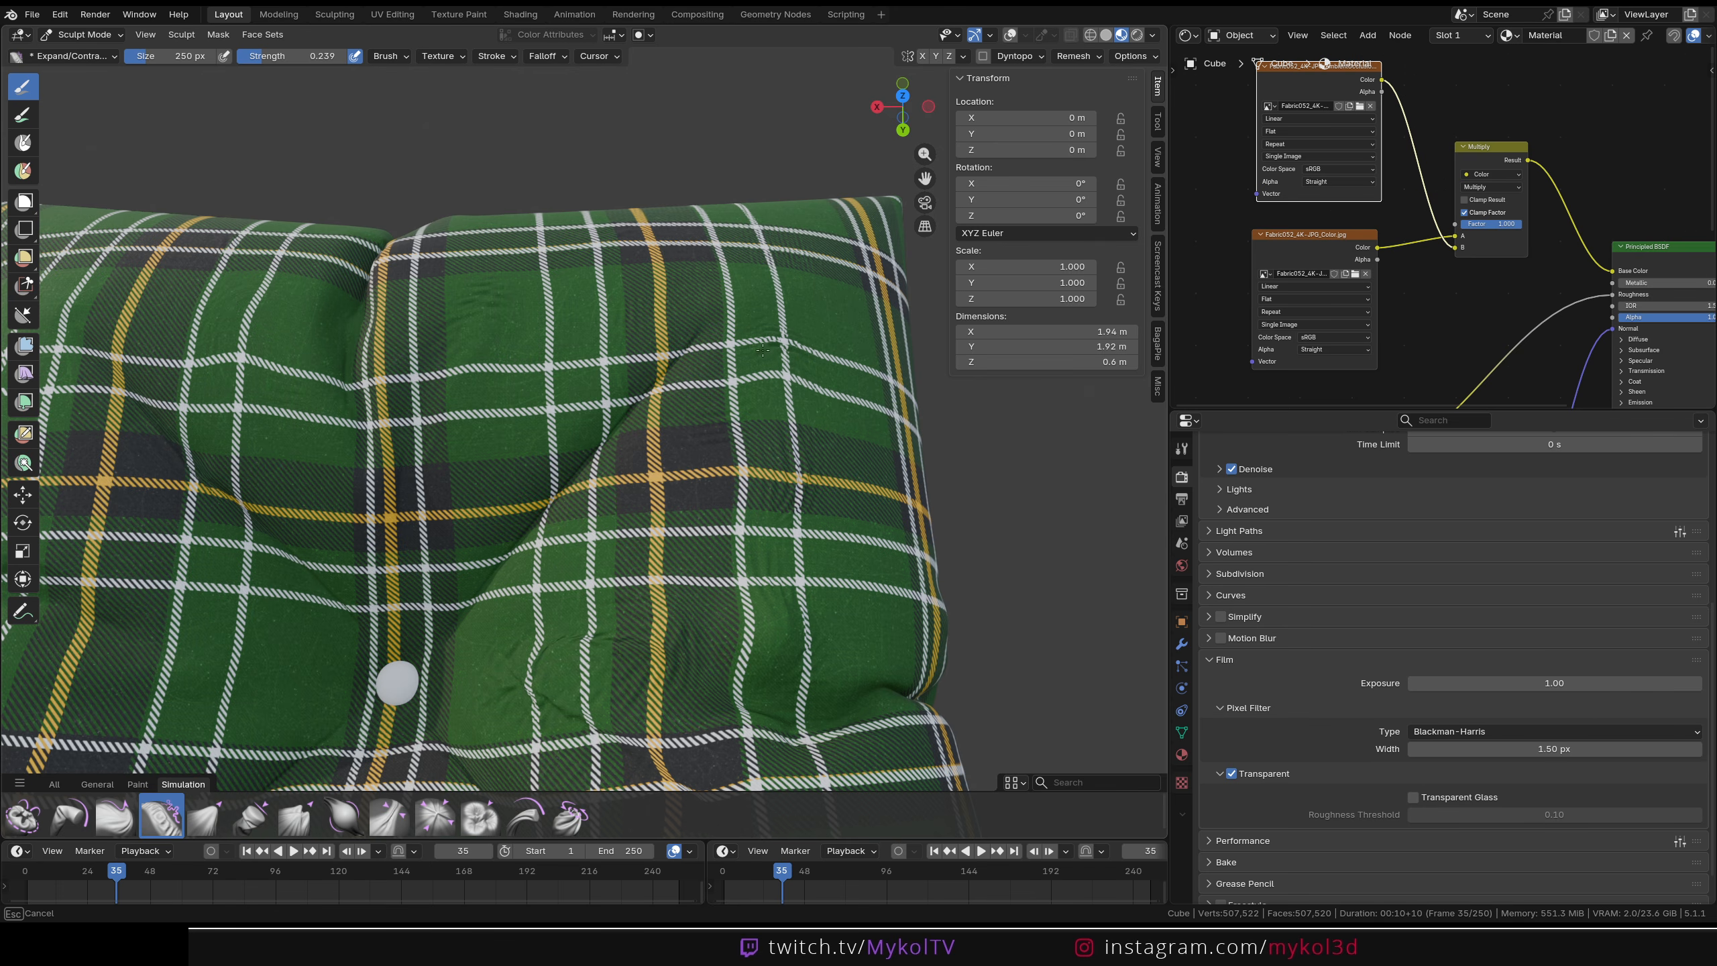
# Wrinkle the back-left, left and front padding with Expand/Contract Cloth strokes
pyautogui.moveTo(536, 384)
pyautogui.keyDown('shift'); pyautogui.mouseDown(button='middle')
pyautogui.moveTo(484, 383)
pyautogui.moveTo(563, 250)
pyautogui.mouseUp(button='middle'); pyautogui.keyUp('shift')
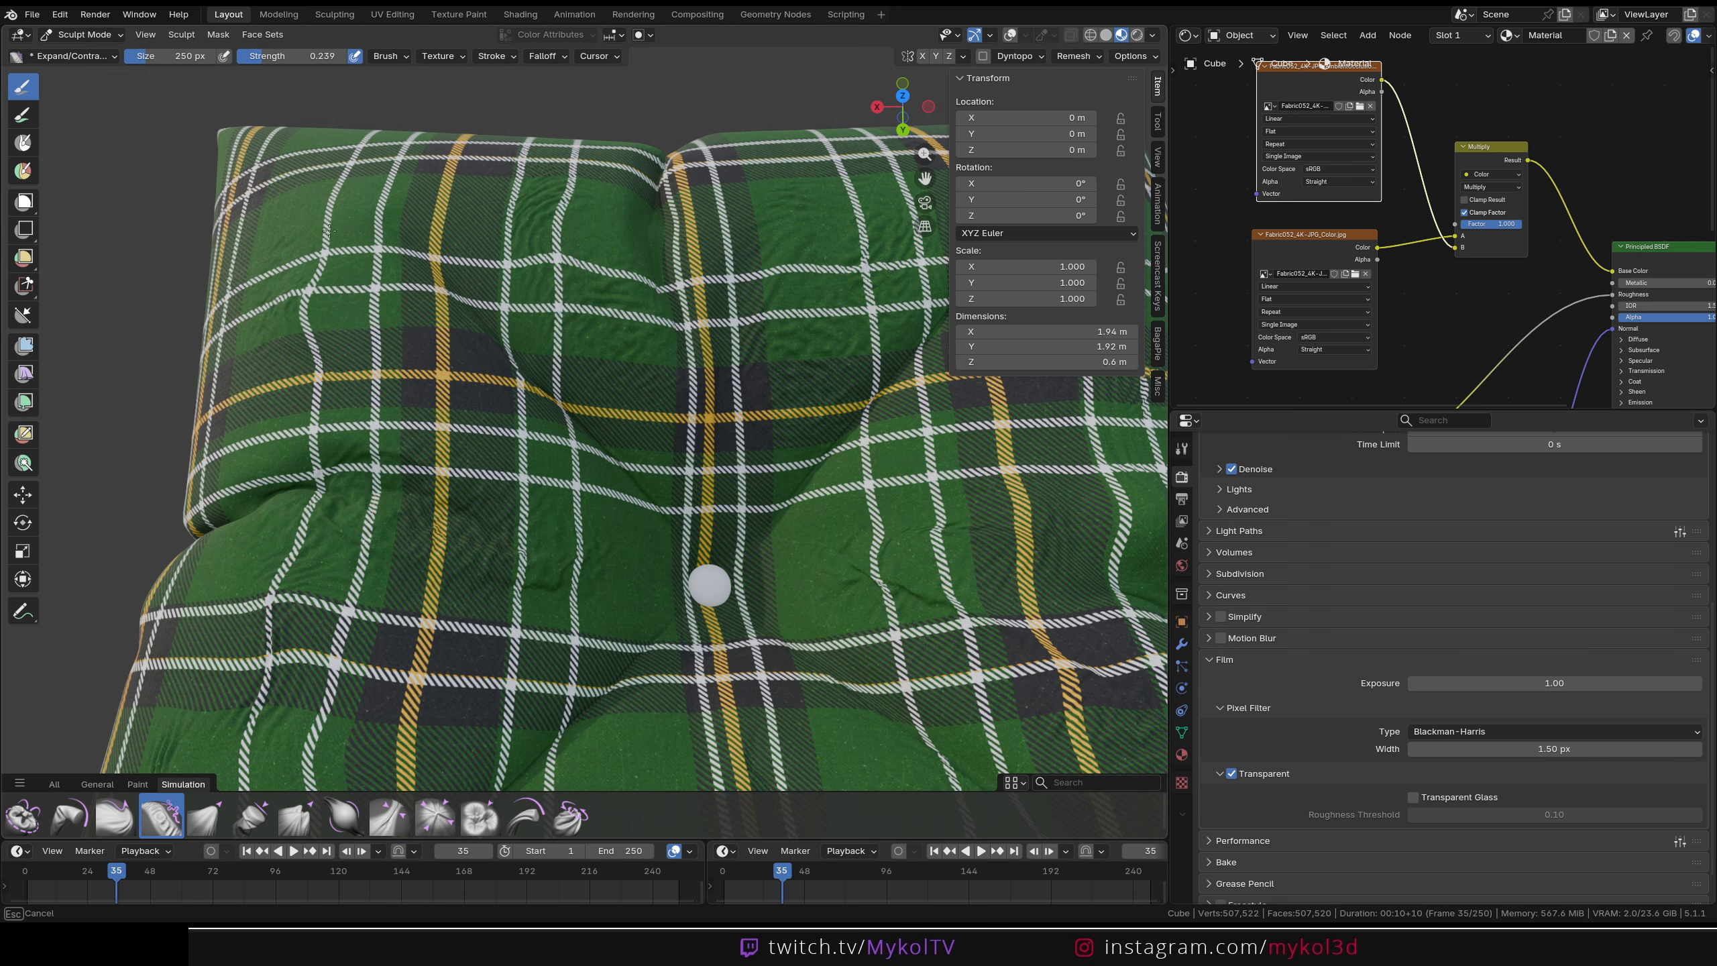
pyautogui.moveTo(405, 266); pyautogui.dragTo(390, 254)
pyautogui.keyDown('shift'); pyautogui.moveTo(351, 595); pyautogui.dragTo(369, 354, button='middle'); pyautogui.keyUp('shift')
pyautogui.moveTo(338, 348)
pyautogui.mouseDown()
pyautogui.moveTo(308, 358)
pyautogui.moveTo(267, 419)
pyautogui.mouseUp()
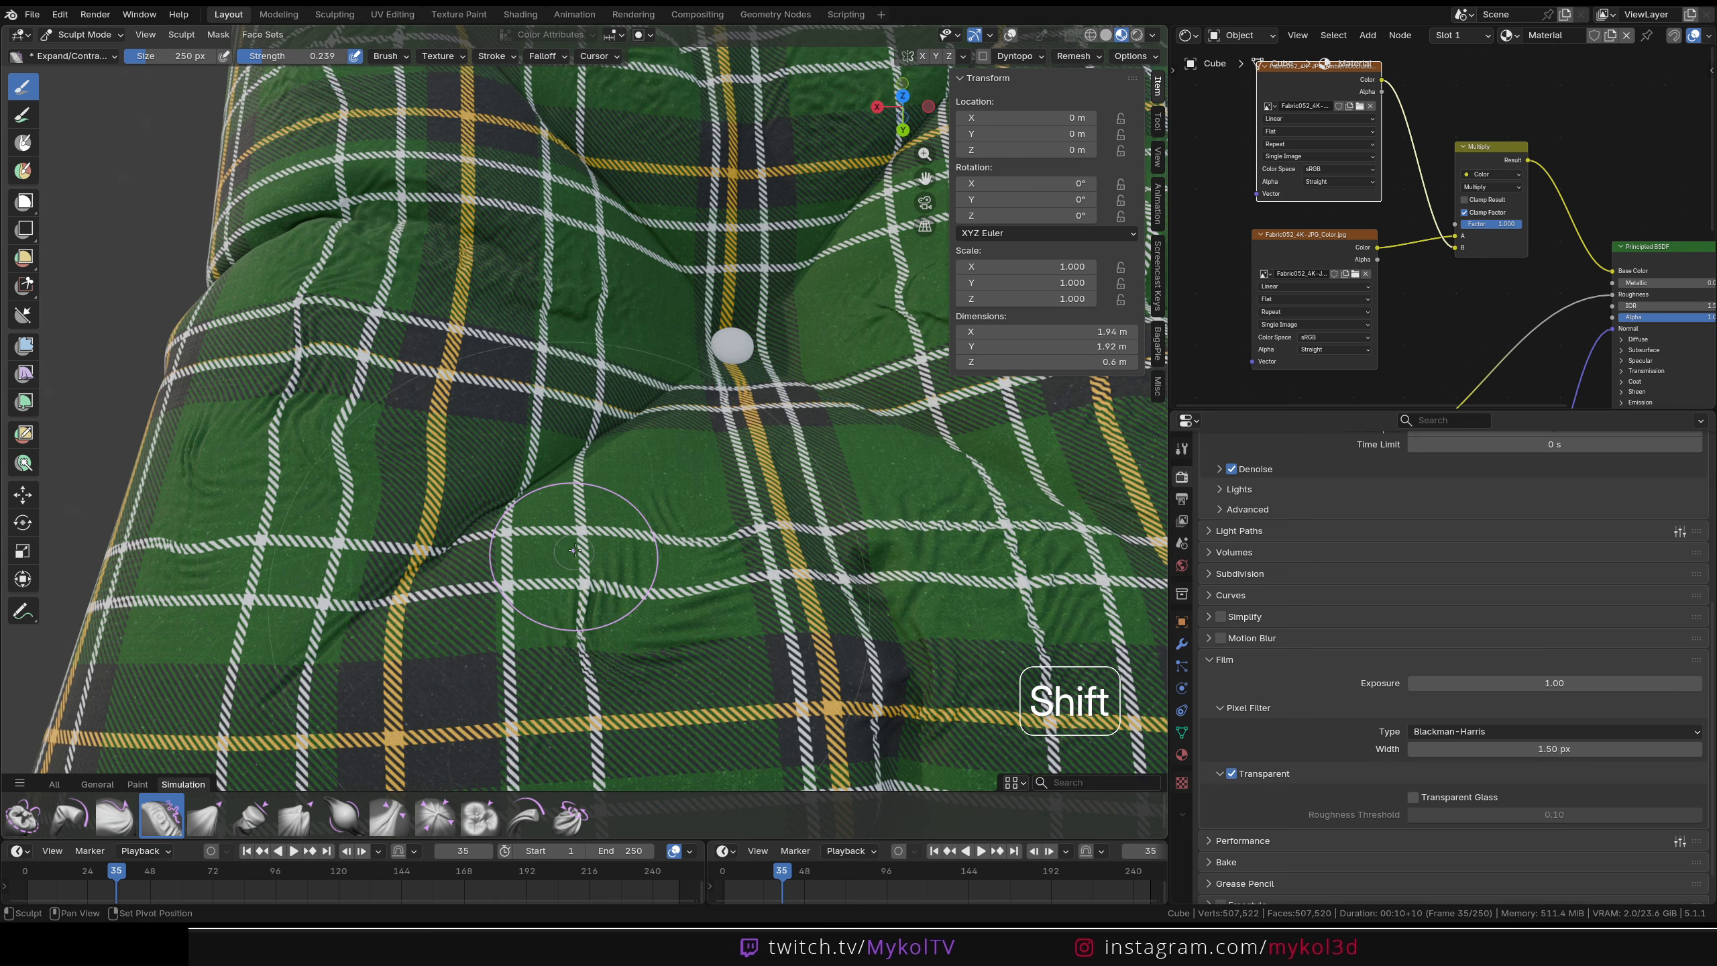
pyautogui.keyDown('shift'); pyautogui.moveTo(594, 574); pyautogui.dragTo(603, 460, button='middle'); pyautogui.keyUp('shift')
pyautogui.moveTo(619, 447); pyautogui.dragTo(445, 597)
pyautogui.moveTo(776, 692); pyautogui.dragTo(658, 695)
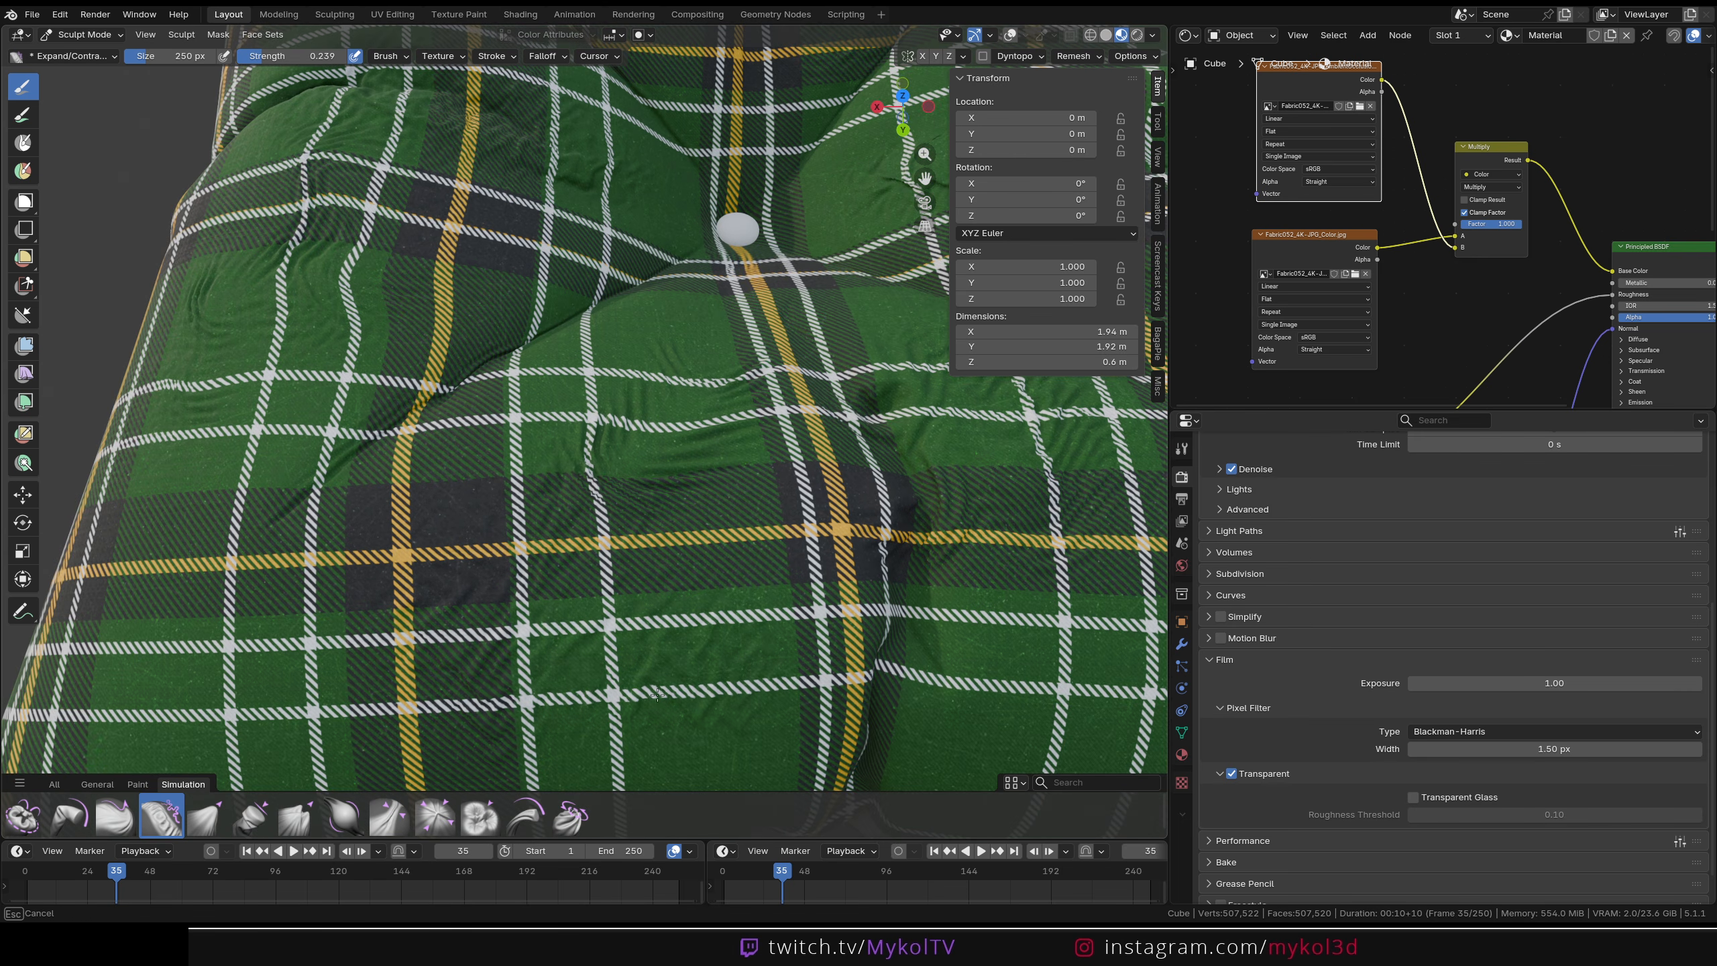
# Extend the Expand/Contract Cloth wrinkles around the centre button and over the right and back padding
pyautogui.keyDown('shift'); pyautogui.moveTo(651, 316); pyautogui.dragTo(561, 506, button='middle'); pyautogui.keyUp('shift')
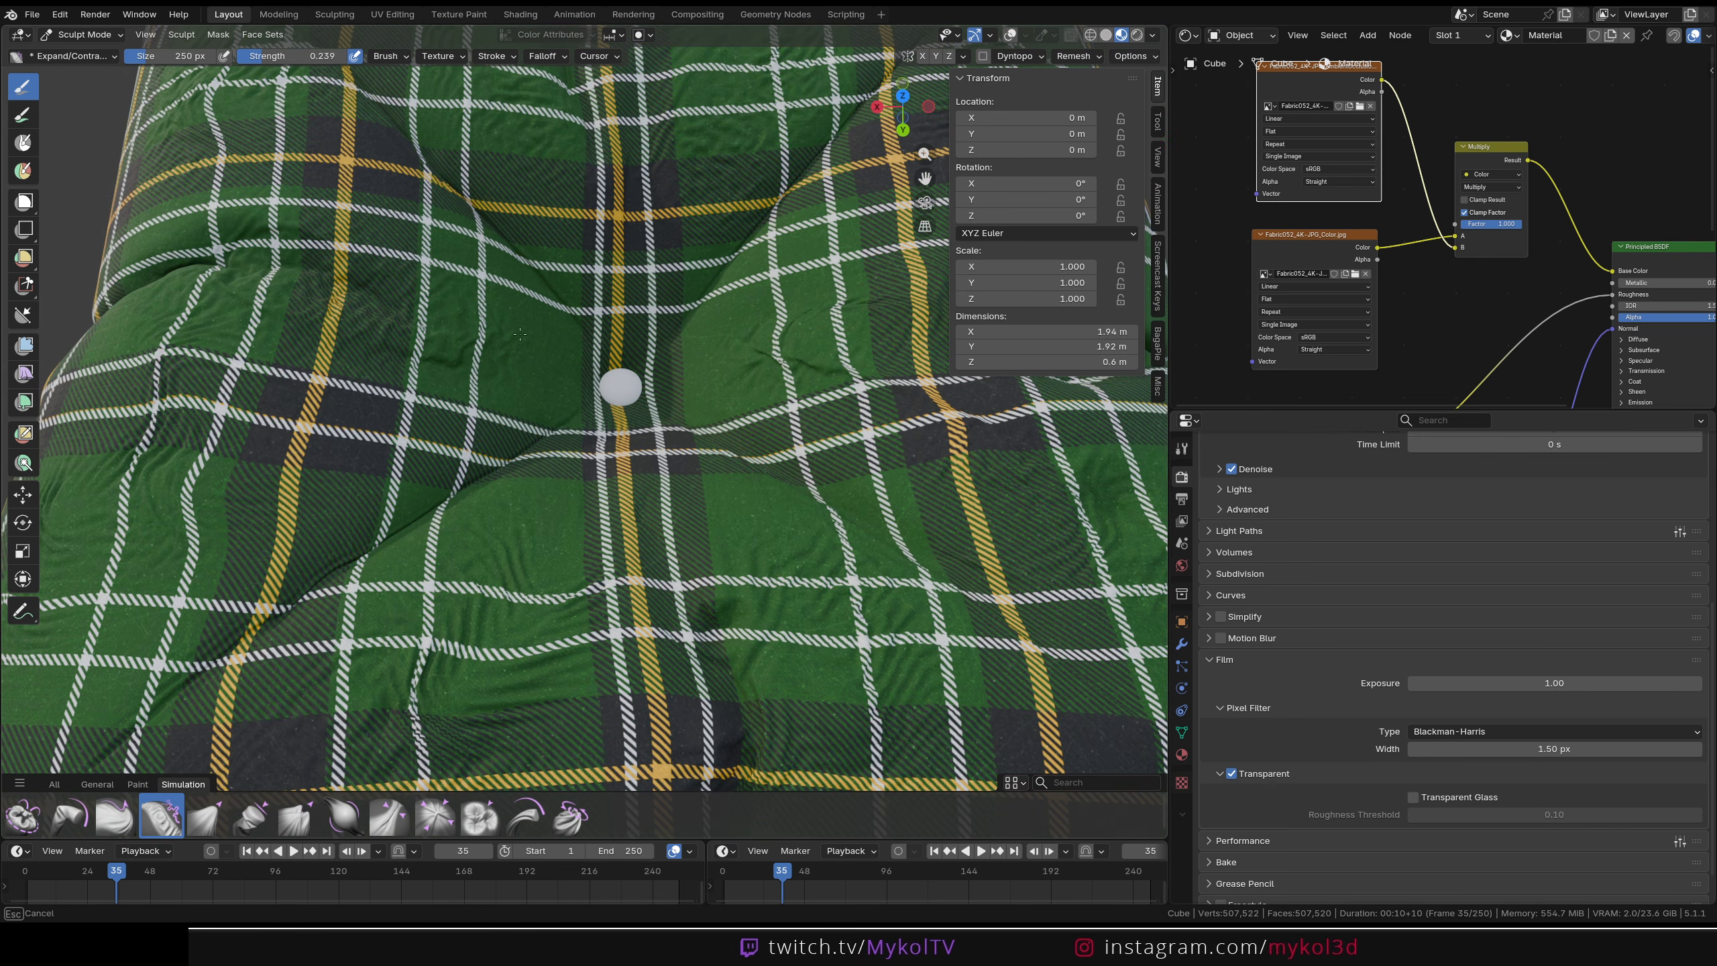
pyautogui.keyDown('shift'); pyautogui.moveTo(785, 512); pyautogui.dragTo(650, 549, button='middle'); pyautogui.keyUp('shift')
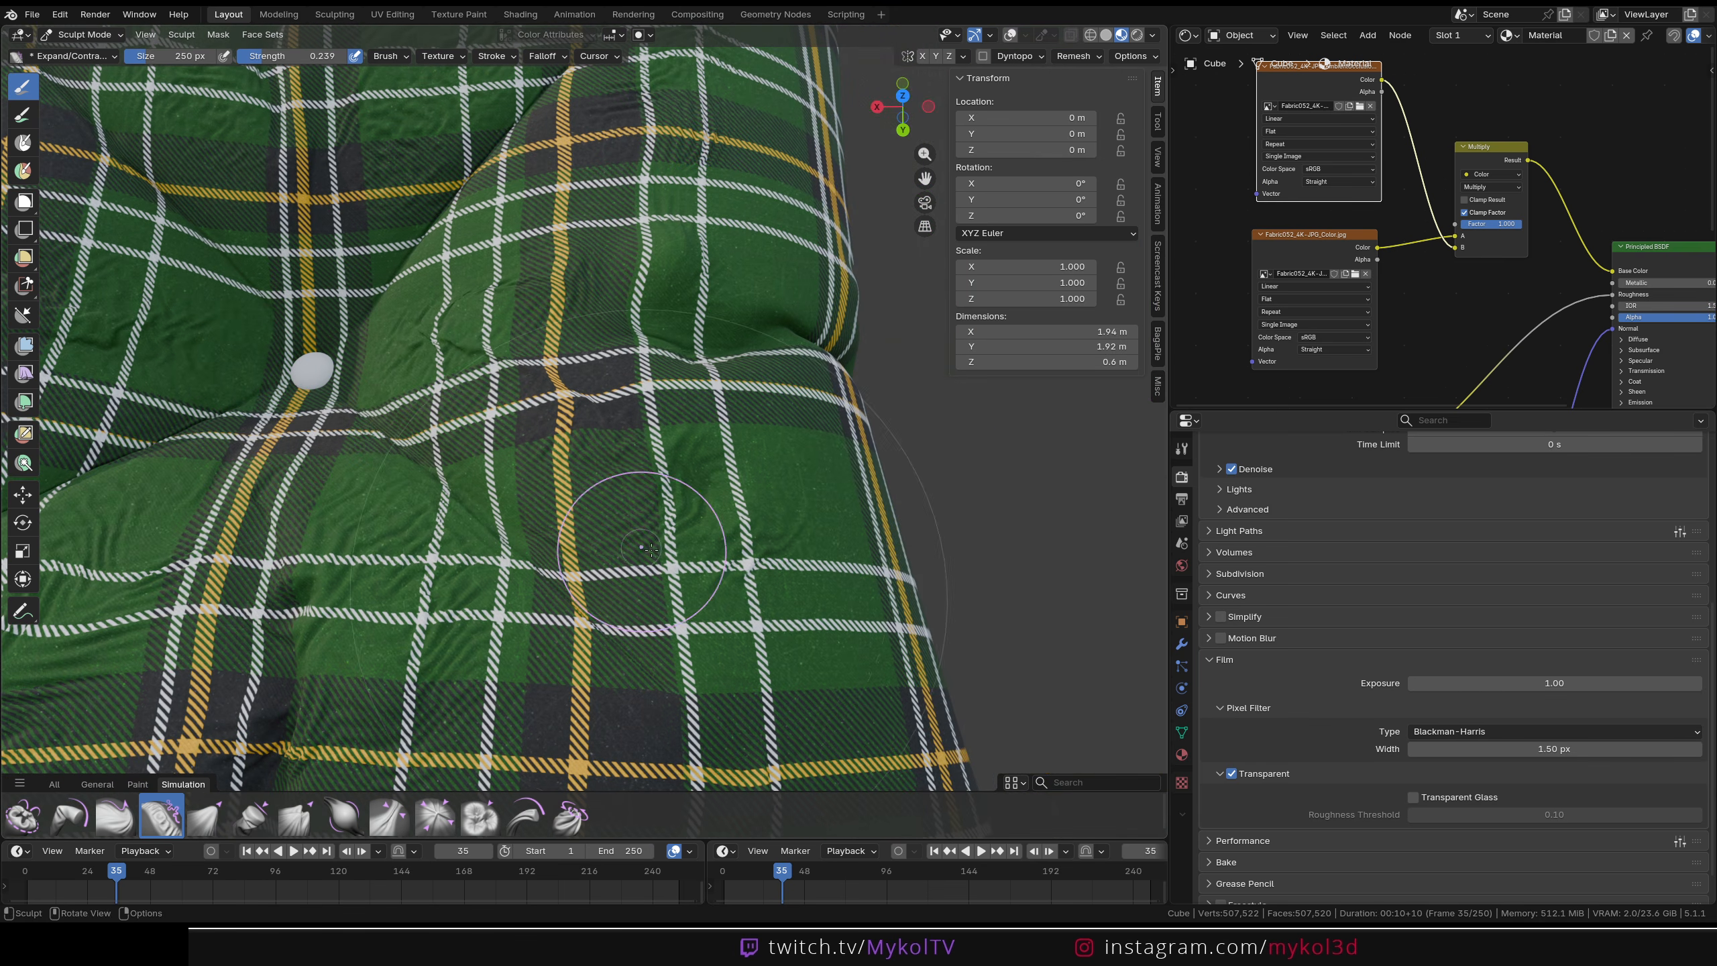
pyautogui.keyDown('shift'); pyautogui.moveTo(733, 259); pyautogui.dragTo(769, 483, button='middle'); pyautogui.keyUp('shift')
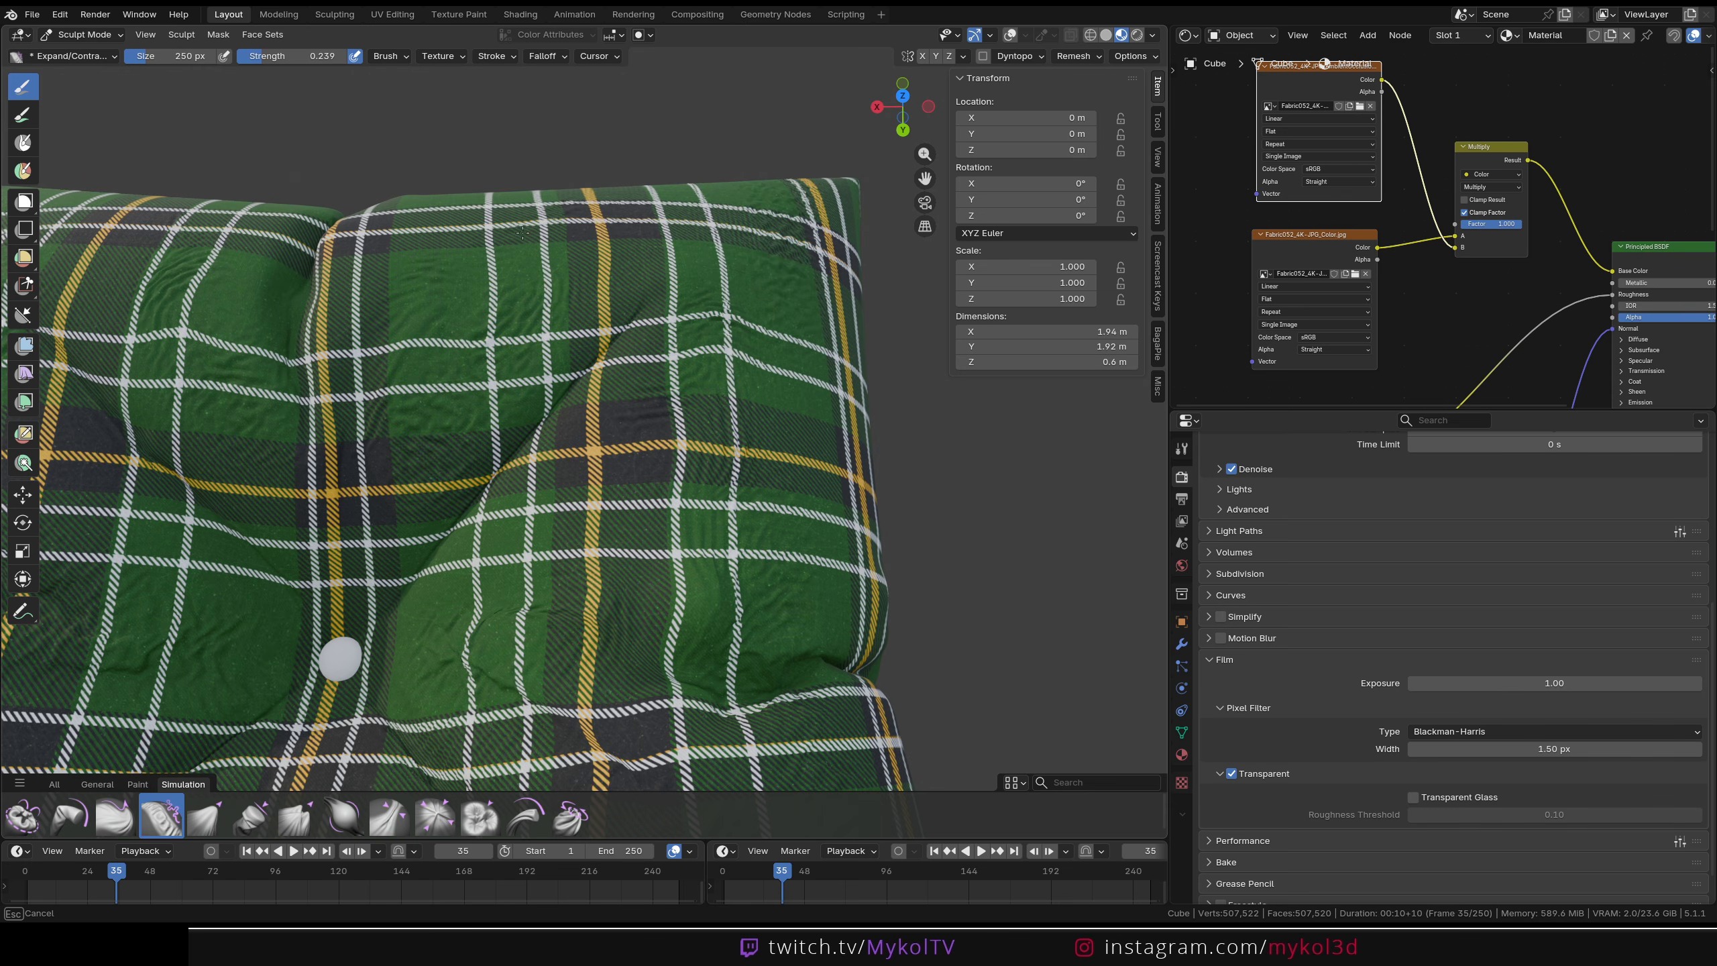
pyautogui.keyDown('shift'); pyautogui.moveTo(508, 306); pyautogui.dragTo(752, 244, button='middle'); pyautogui.keyUp('shift')
pyautogui.moveTo(730, 324)
pyautogui.mouseDown(button='middle')
pyautogui.moveTo(667, 321)
pyautogui.moveTo(704, 303)
pyautogui.moveTo(685, 302)
pyautogui.mouseUp(button='middle')
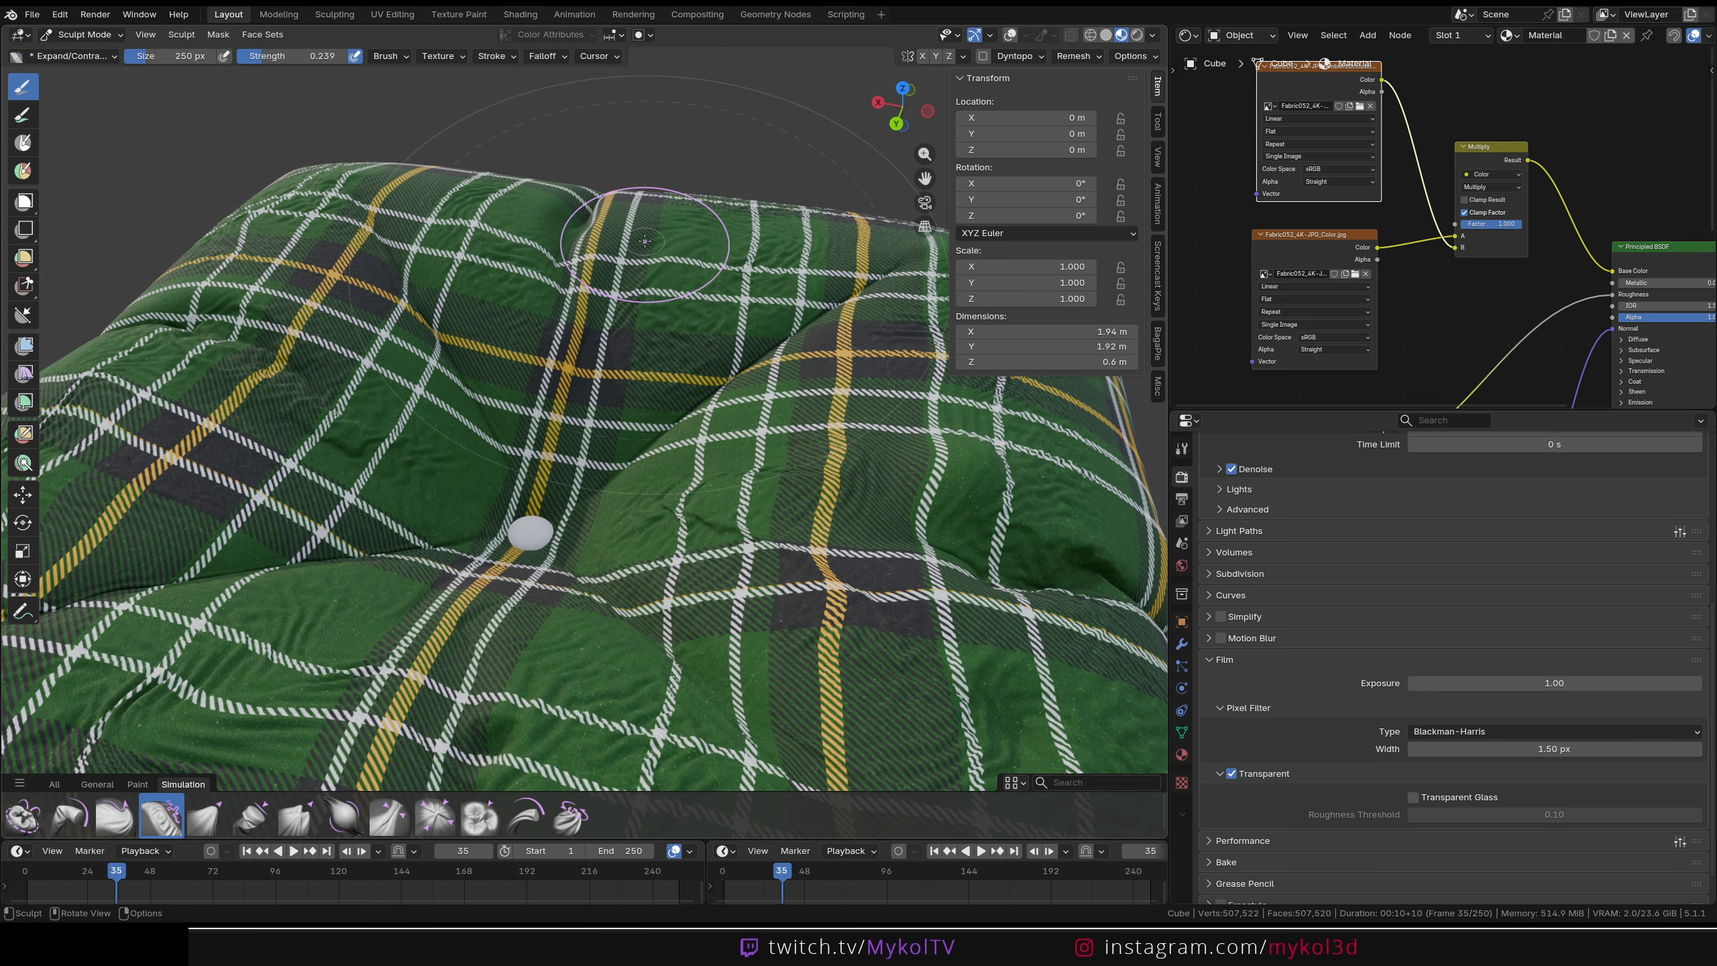
pyautogui.press('ctrl+alt+KP_5')
pyautogui.keyDown('shift'); pyautogui.moveTo(784, 333); pyautogui.dragTo(834, 303, button='middle'); pyautogui.keyUp('shift')
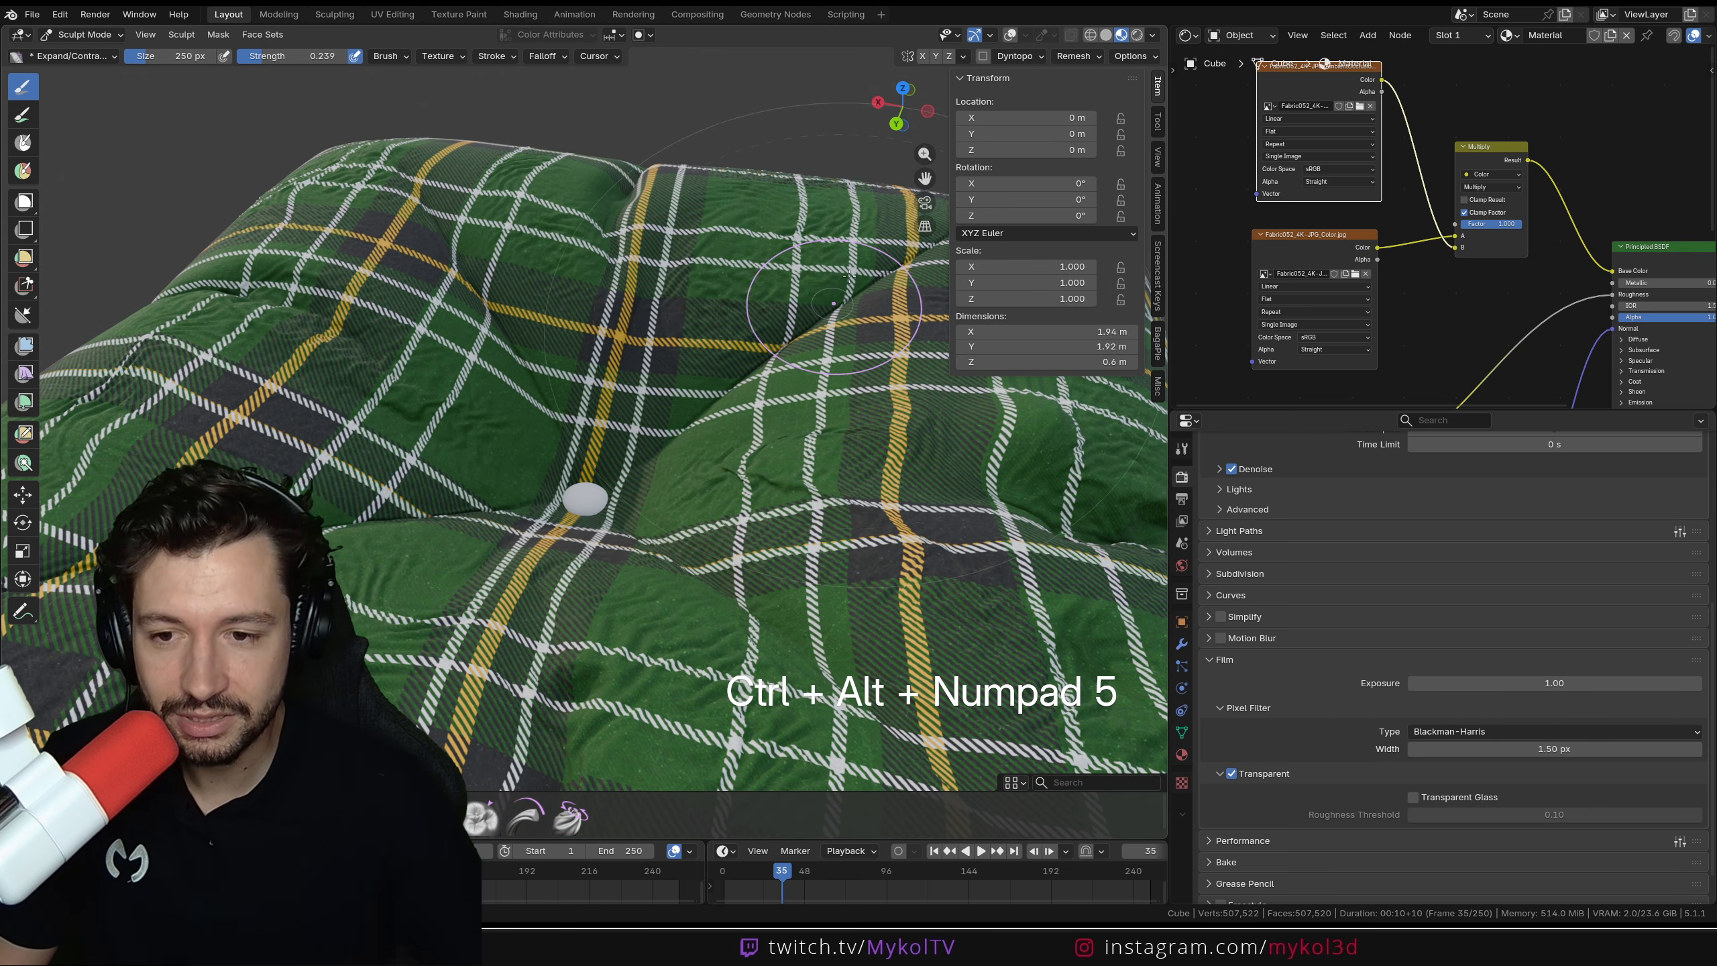
# Examine the sculpted wrinkles in Rendered and Solid shading, ending in Material Preview
pyautogui.click(1136, 36)
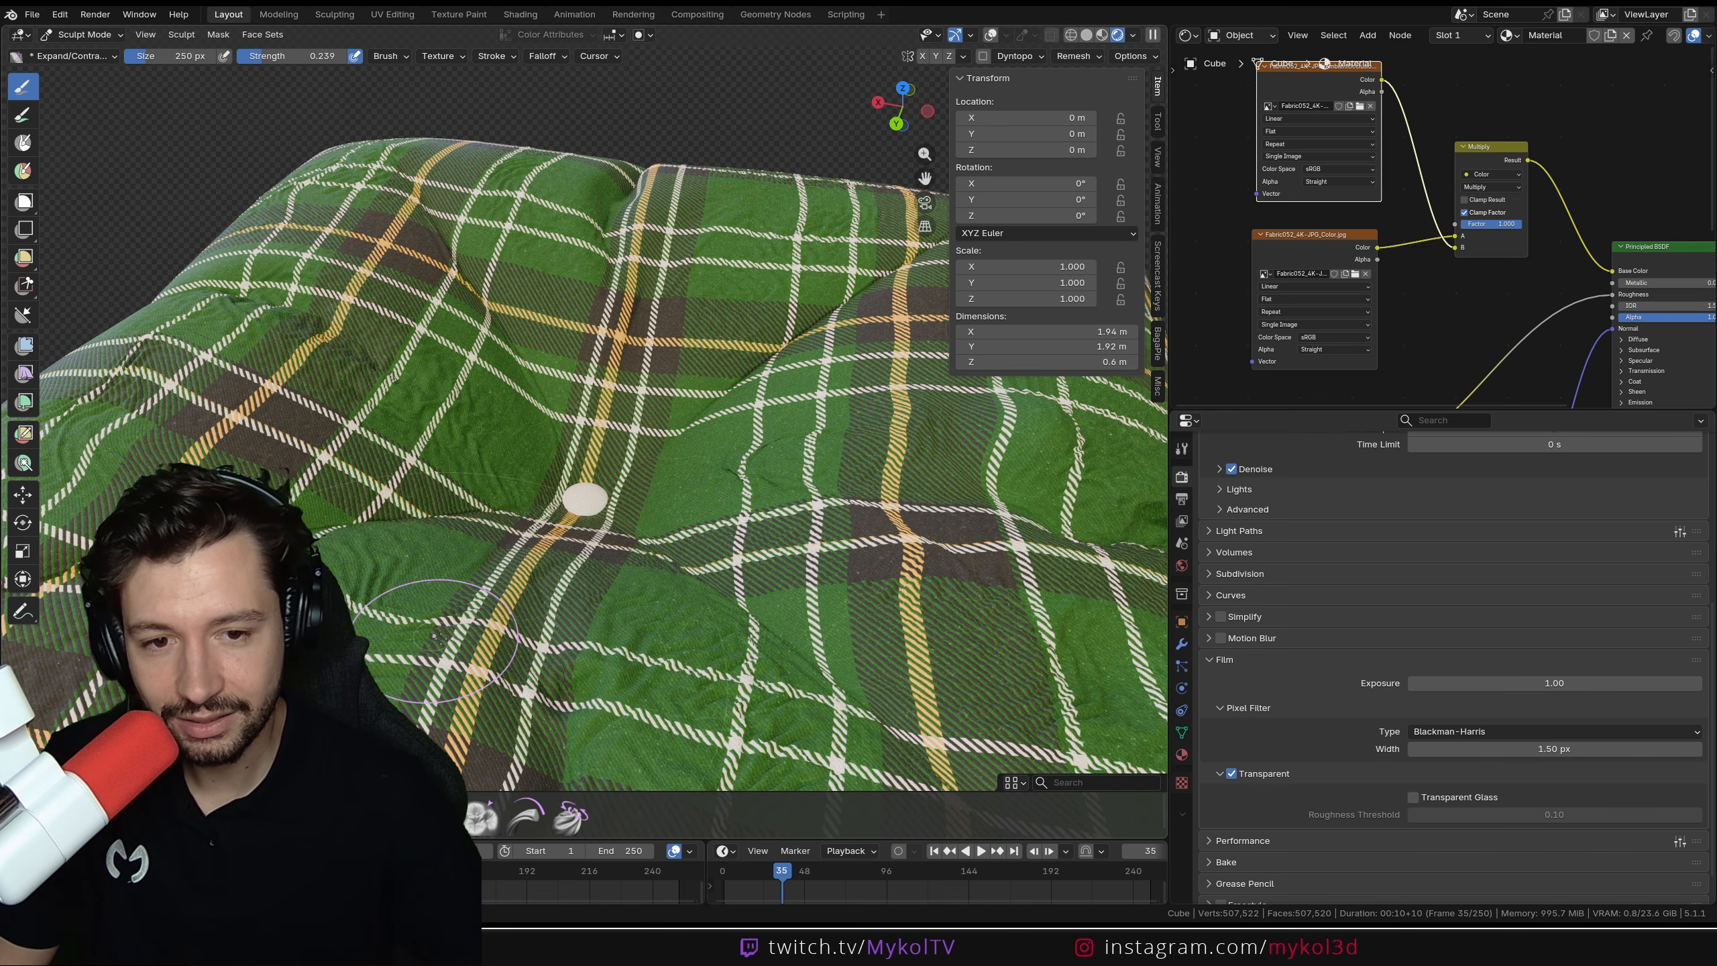
pyautogui.click(1090, 37)
pyautogui.scroll(-1, 839, 156)
pyautogui.moveTo(693, 411)
pyautogui.mouseDown(button='middle')
pyautogui.moveTo(728, 447)
pyautogui.moveTo(540, 494)
pyautogui.mouseUp(button='middle')
pyautogui.scroll(-1, 728, 447)
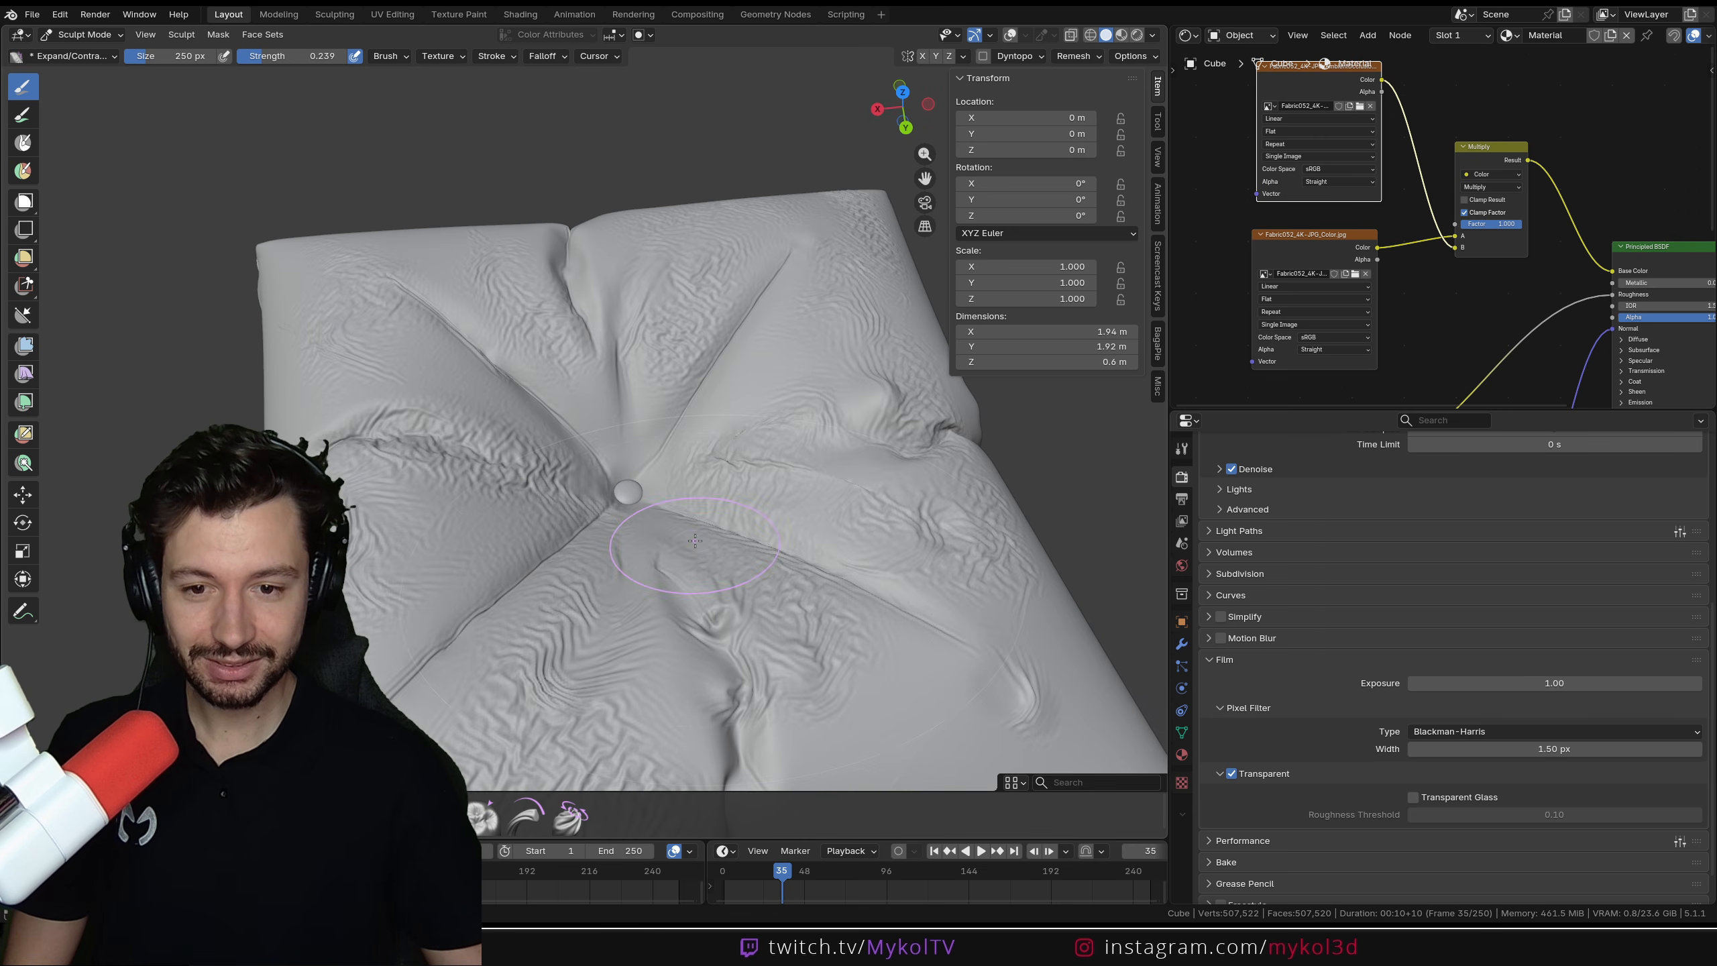
pyautogui.scroll(3, 516, 504)
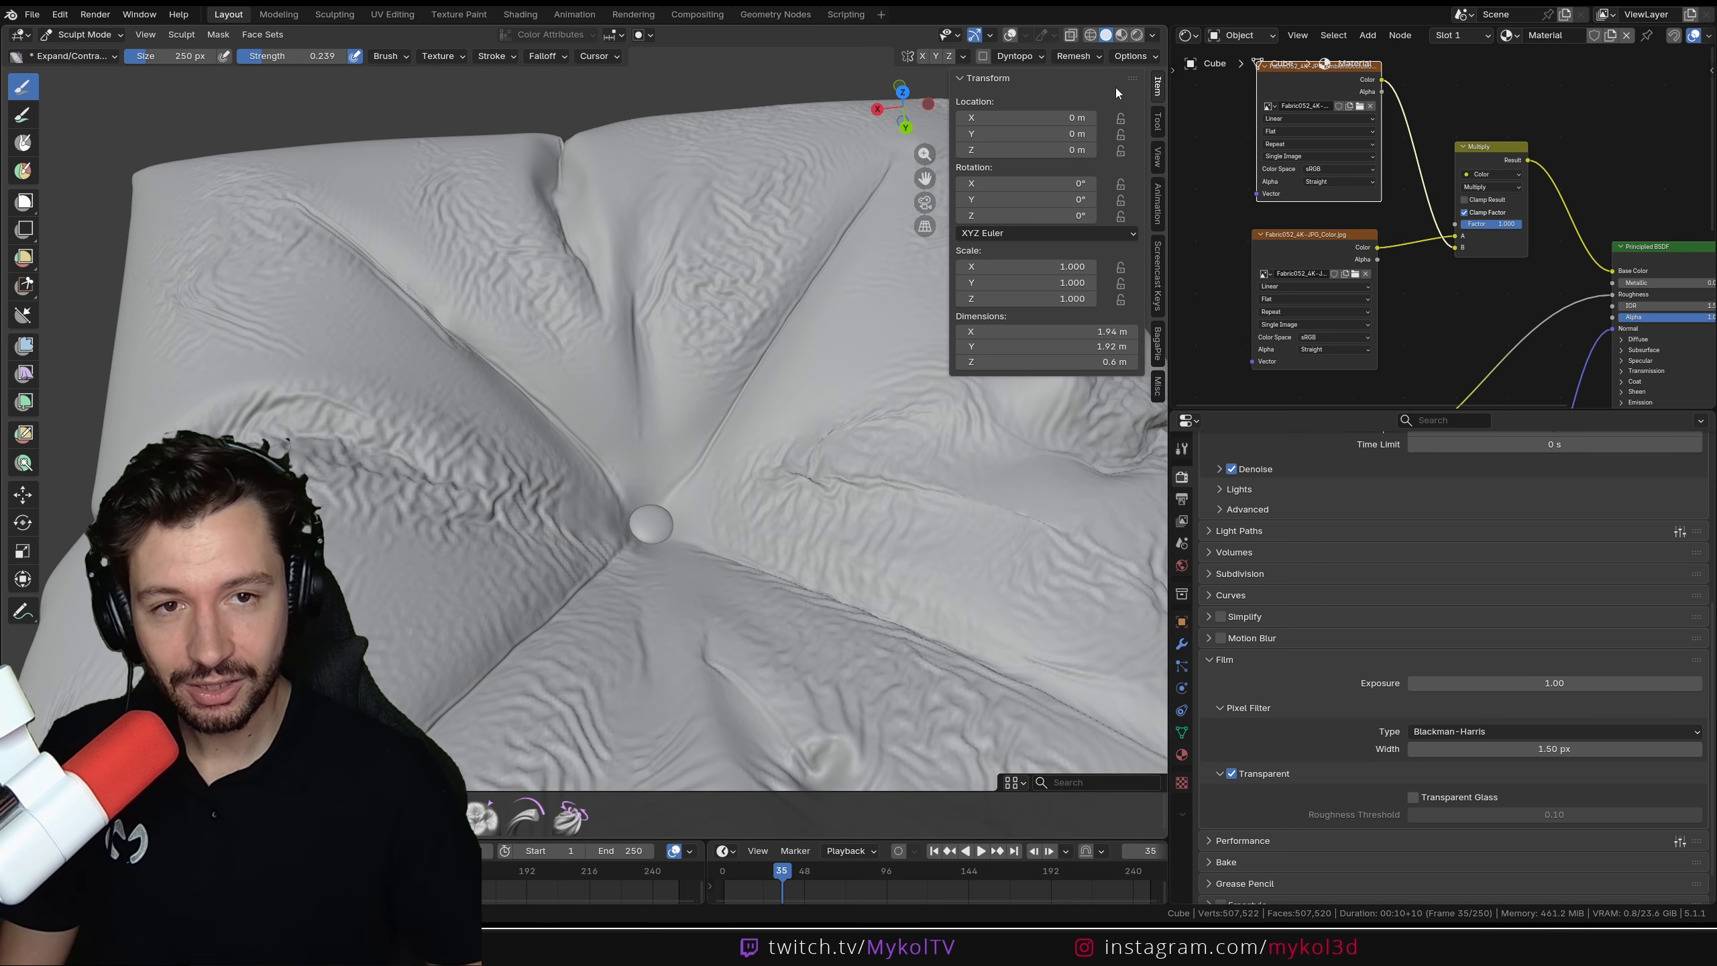
pyautogui.click(1122, 35)
pyautogui.moveTo(737, 473); pyautogui.dragTo(755, 351, button='middle')
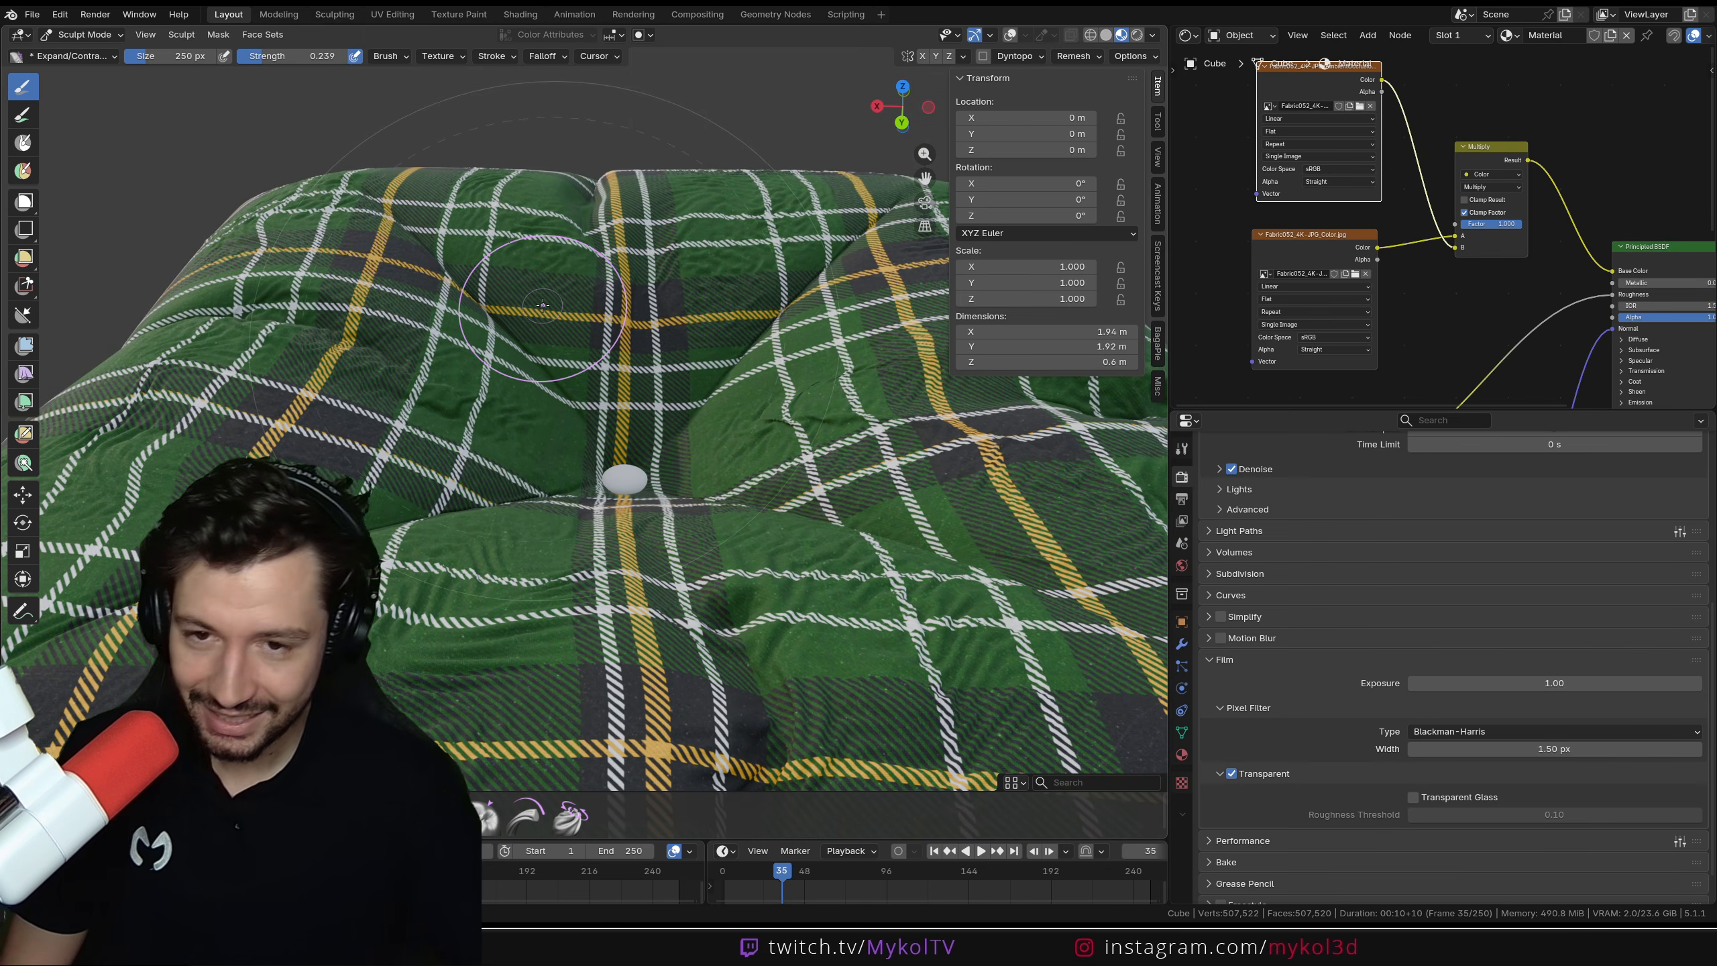